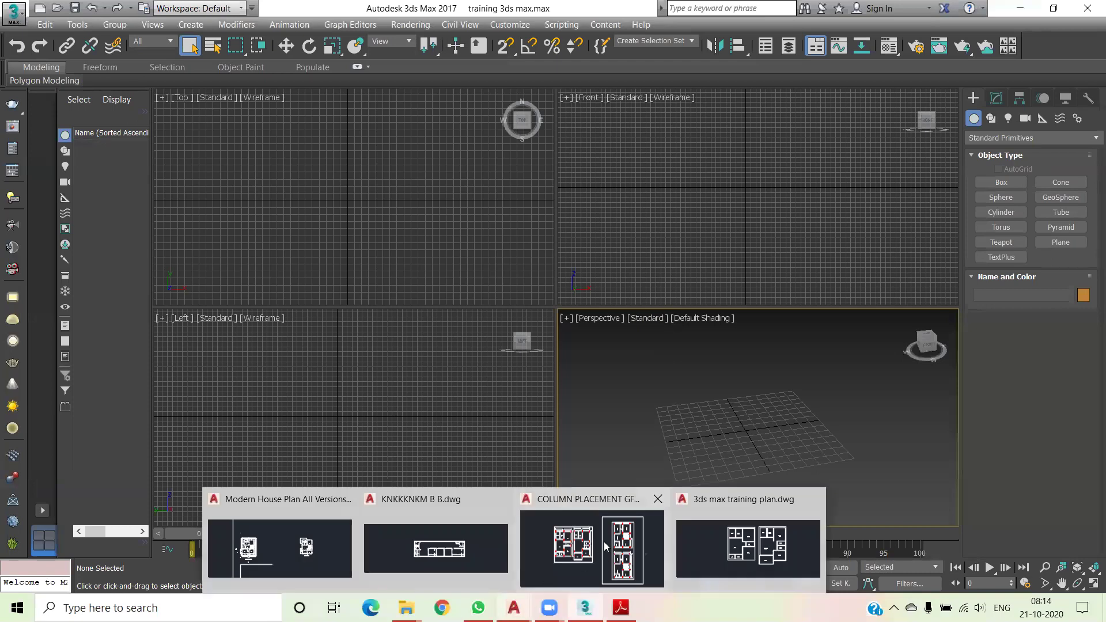
Bring AutoCAD to the front and cancel saving the Modern House Plan drawing
mouse_move(279, 536)
click(343, 501)
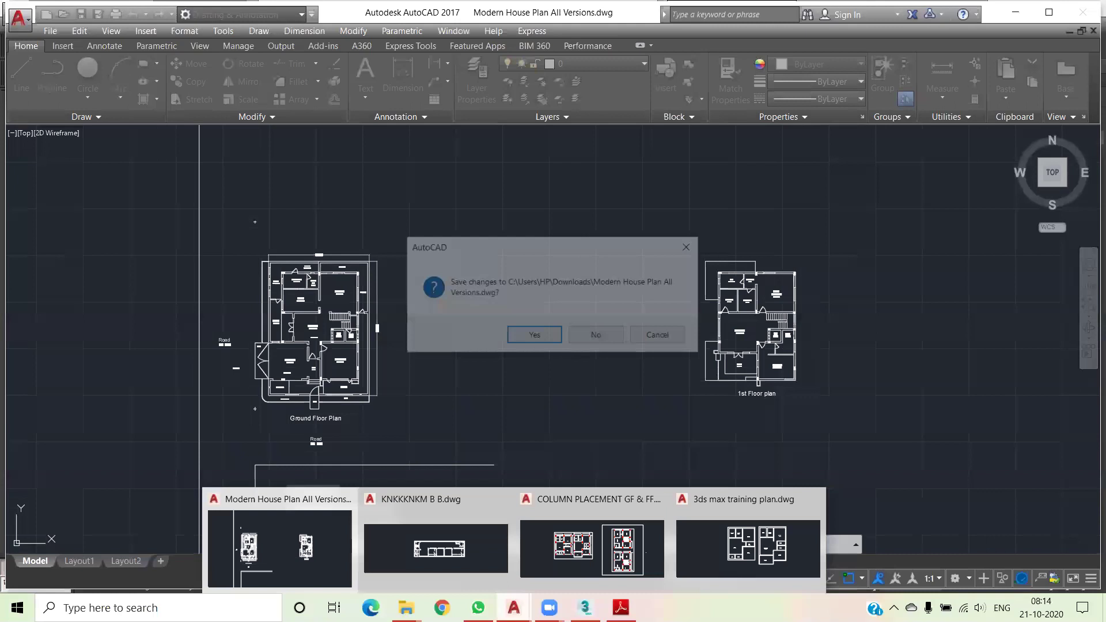
click(596, 340)
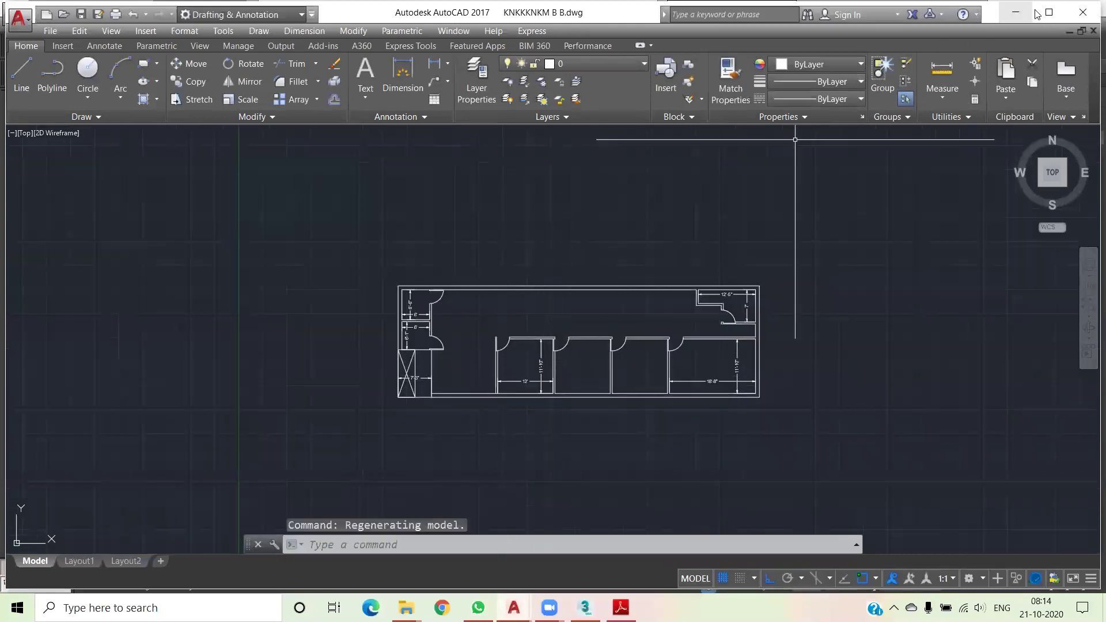
Erase the 12' and 11'-10" dimensions in the left rooms
scroll(496, 317, up, 5)
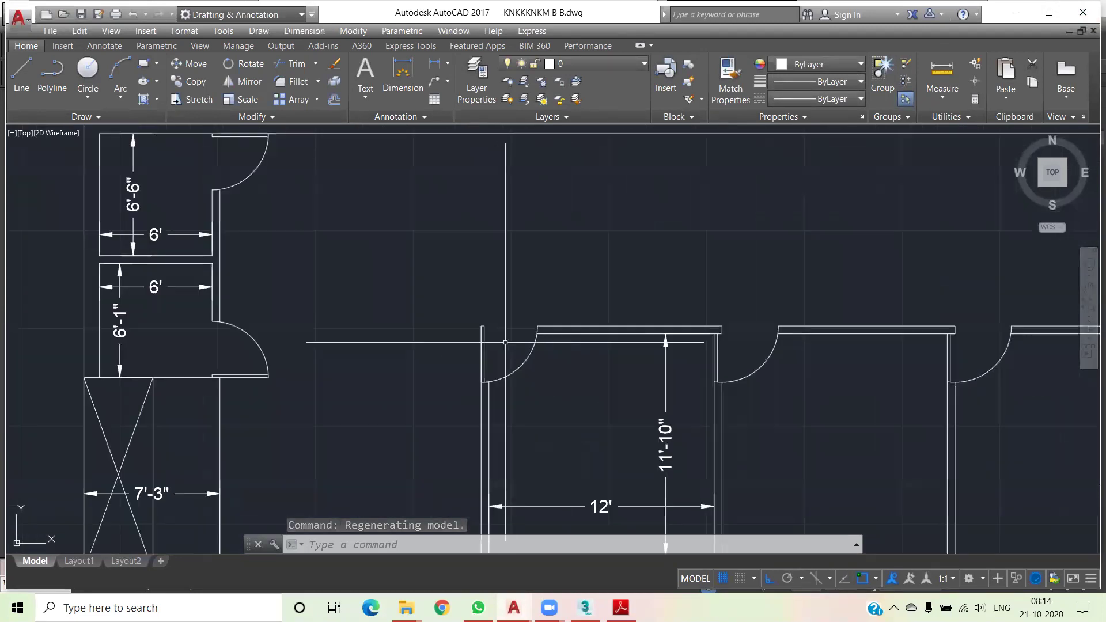
middle_drag(613, 437, 540, 251)
click(594, 410)
click(544, 343)
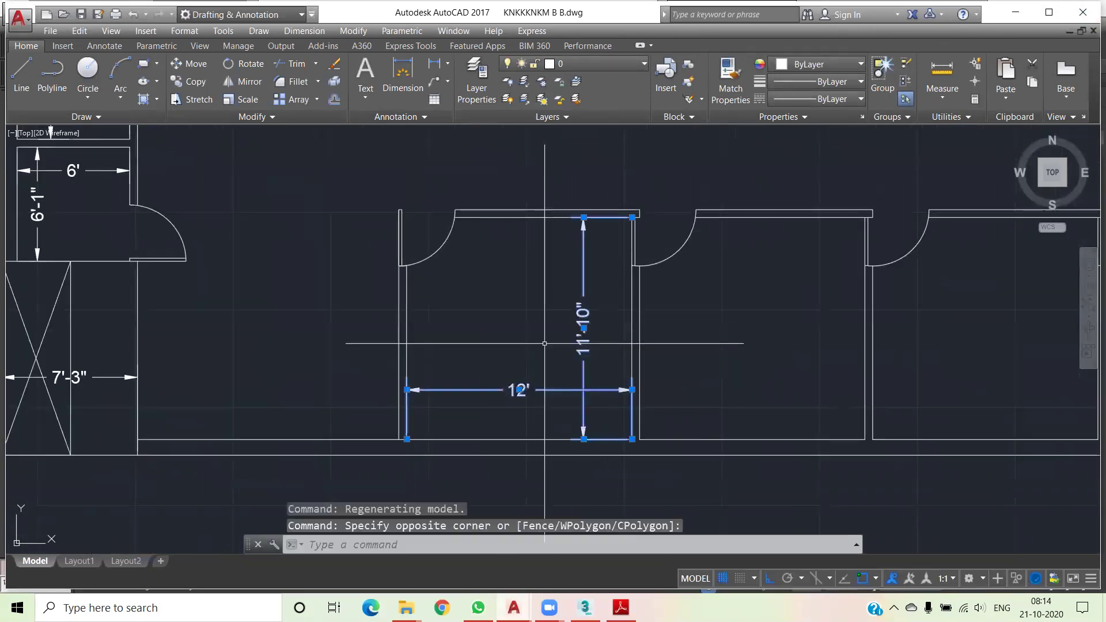
key(Delete)
Erase the lower 6' and 6'-1" dimensions
scroll(544, 344, down, 3)
scroll(461, 323, down, 1)
scroll(453, 310, down, 1)
scroll(452, 310, up, 4)
scroll(493, 309, up, 2)
click(512, 420)
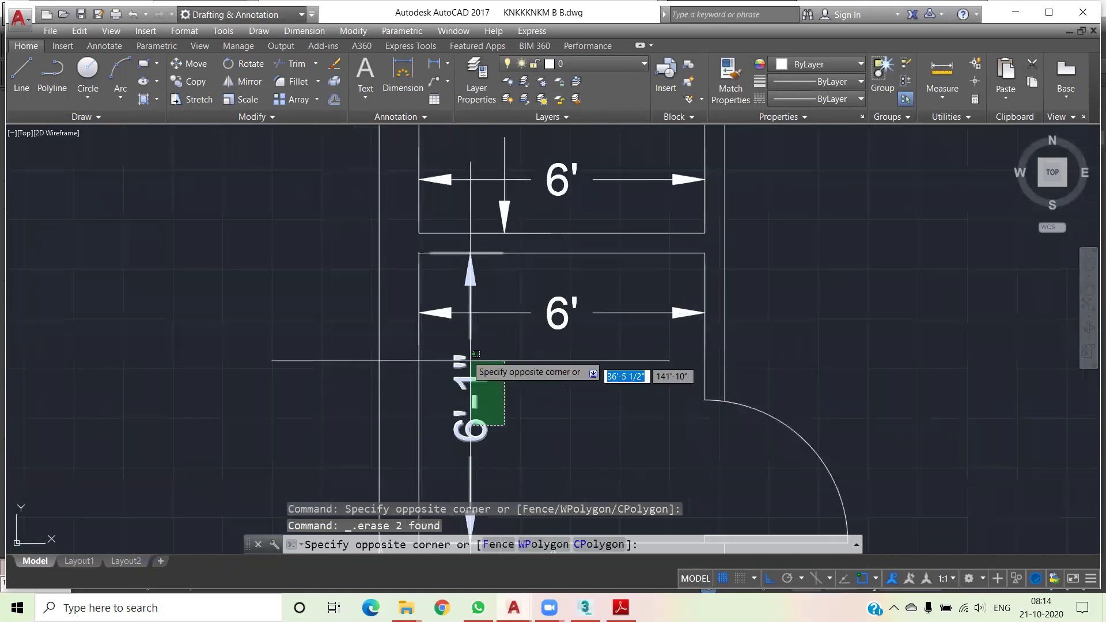
click(470, 345)
key(Delete)
Select more left-room dimensions and erase the 7'-3" dimension
scroll(497, 345, down, 2)
scroll(528, 373, up, 1)
click(518, 372)
click(553, 381)
scroll(515, 310, up, 2)
scroll(515, 310, down, 2)
scroll(539, 235, down, 2)
scroll(529, 370, up, 3)
scroll(528, 371, up, 2)
scroll(542, 371, up, 2)
click(597, 349)
click(591, 291)
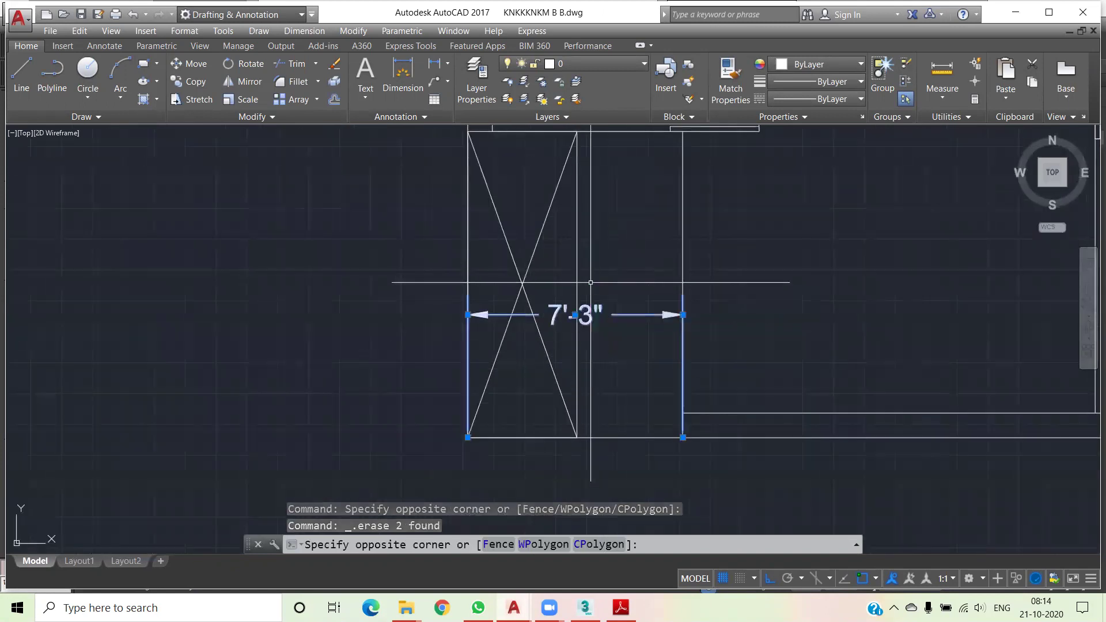
key(Delete)
Erase the X lines and box edge in the corner box
click(600, 338)
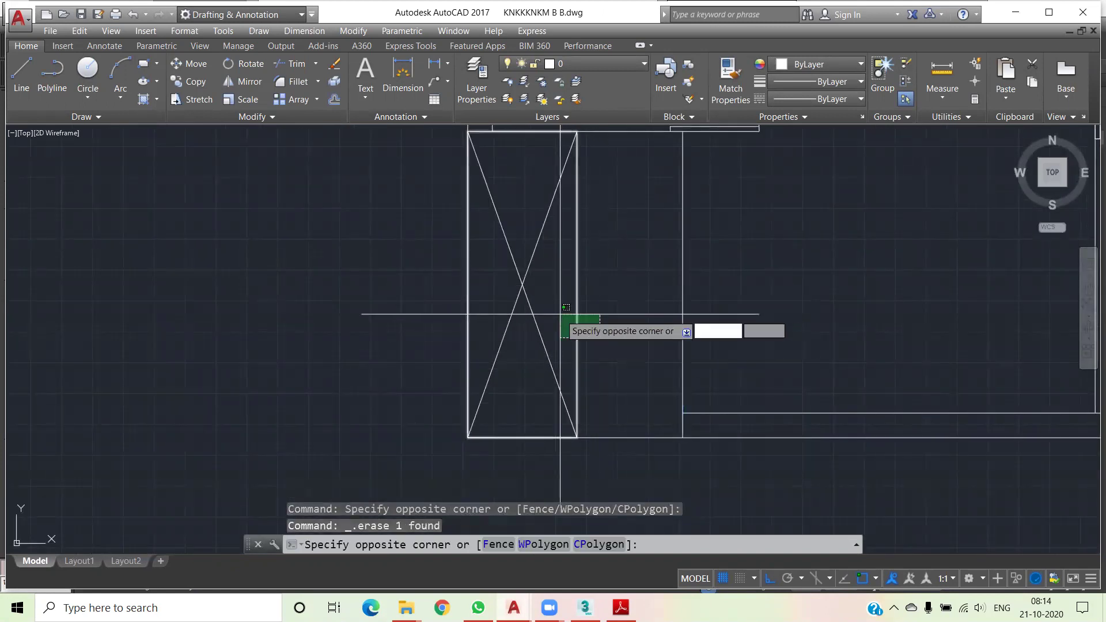
click(514, 271)
key(Delete)
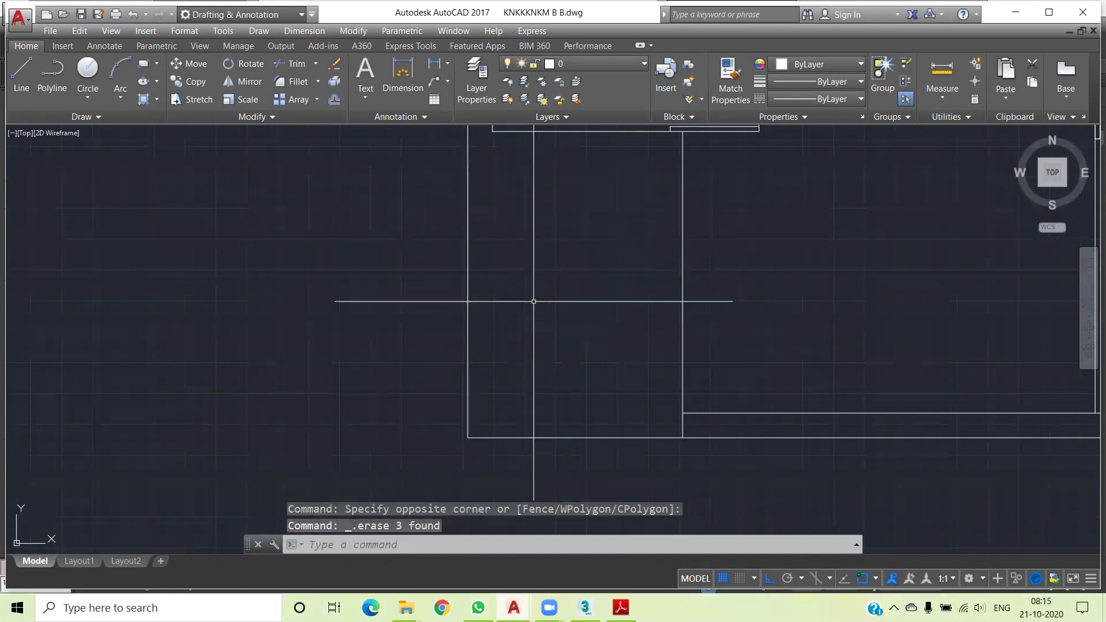
scroll(533, 302, down, 2)
Extend the inner left wall line down to the bottom wall using EX
middle_drag(534, 341, 513, 412)
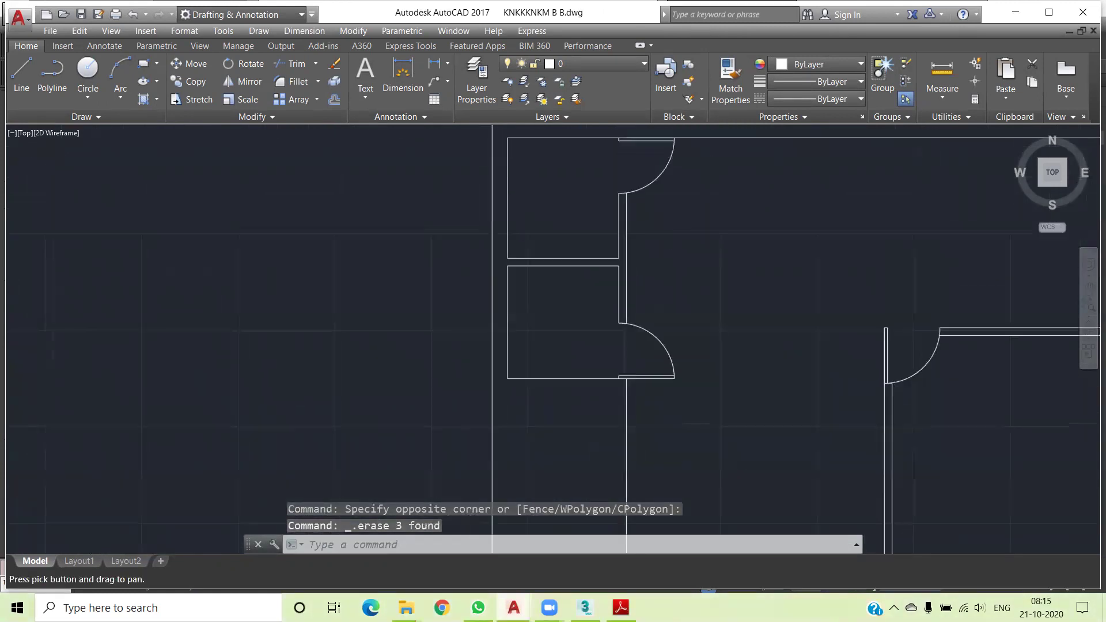
middle_drag(506, 369, 511, 298)
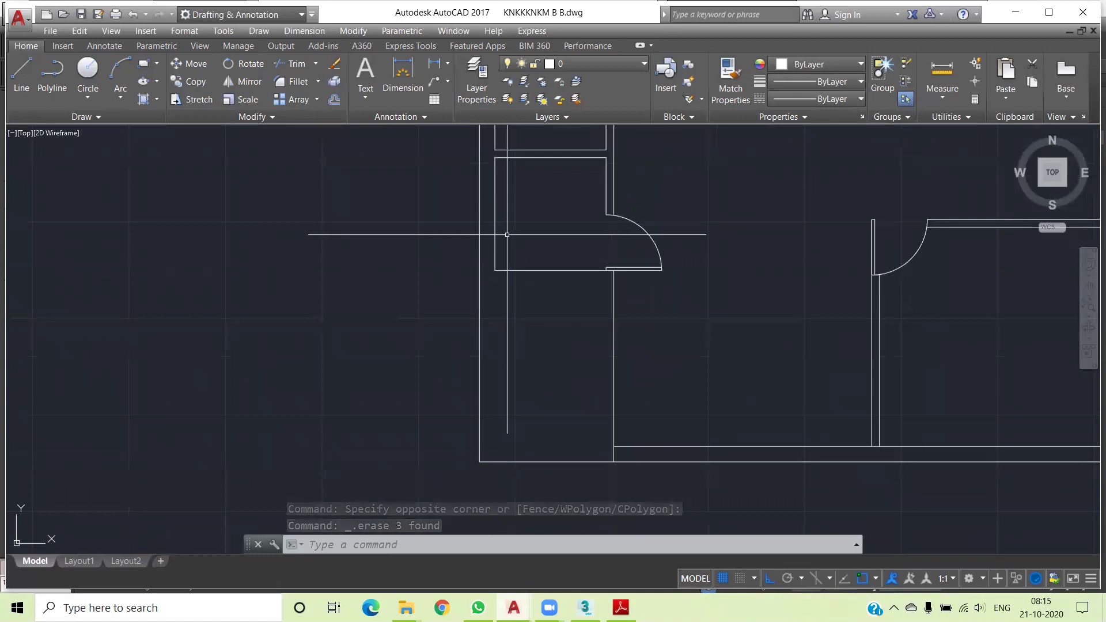
text(e)
key(Escape)
text(ex)
key(Return)
key(Return)
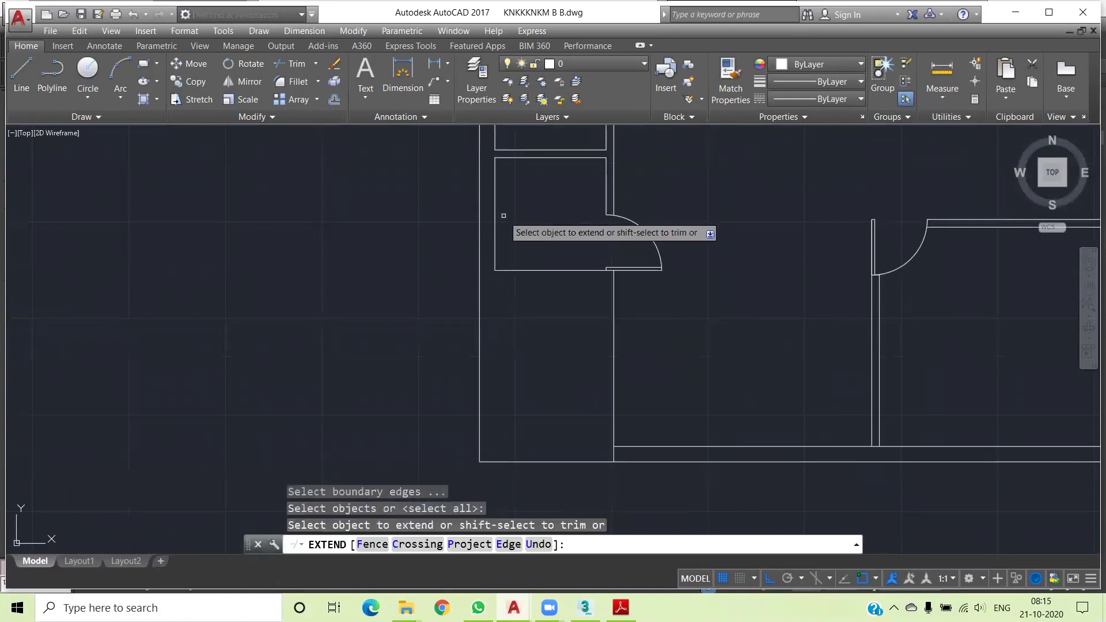
click(497, 230)
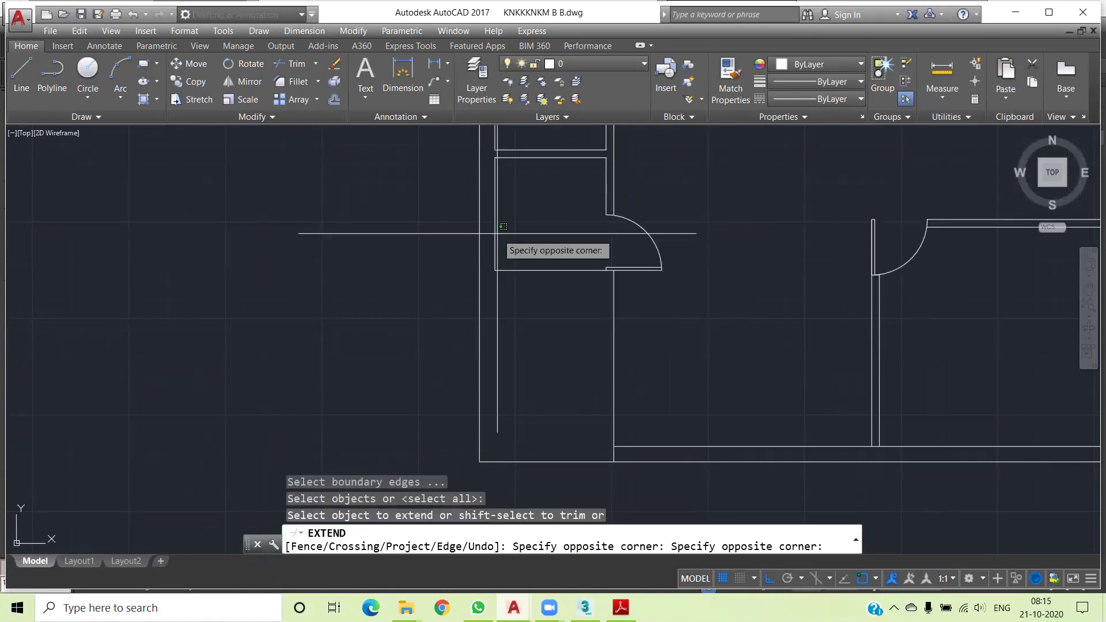
click(495, 258)
key(Escape)
Pan and zoom over the whole plan, lower-left corner and left room doors
scroll(522, 305, down, 1)
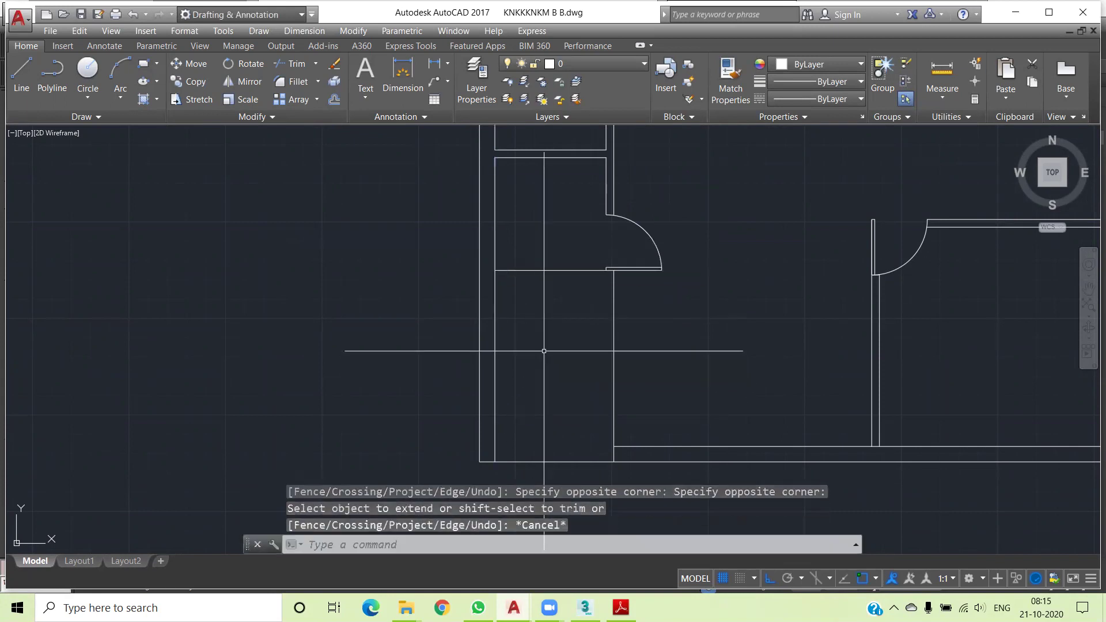
scroll(536, 335, down, 4)
middle_drag(547, 346, 572, 382)
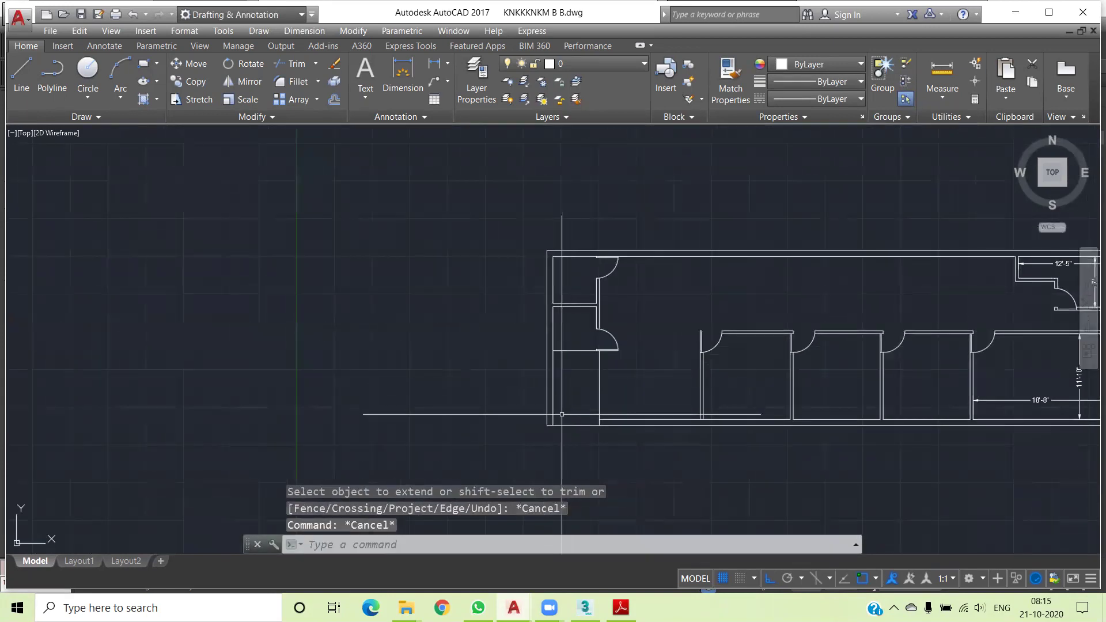
scroll(562, 414, up, 4)
middle_drag(568, 413, 563, 422)
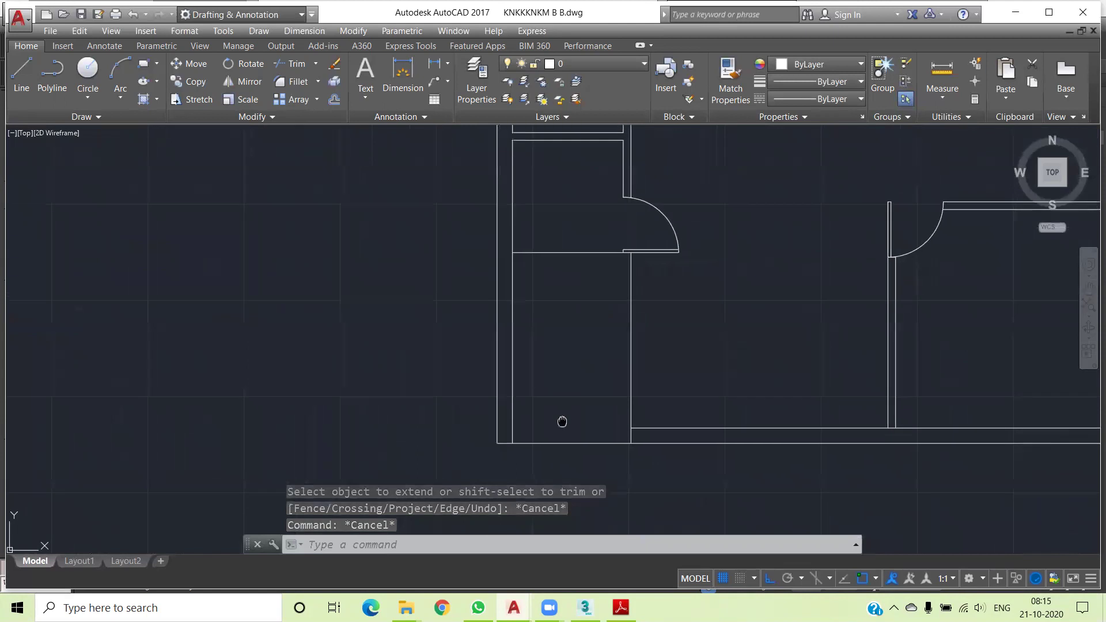
middle_drag(556, 363, 558, 461)
mouse_move(559, 254)
middle_down()
mouse_move(560, 354)
mouse_move(550, 213)
middle_up()
middle_drag(519, 400, 514, 354)
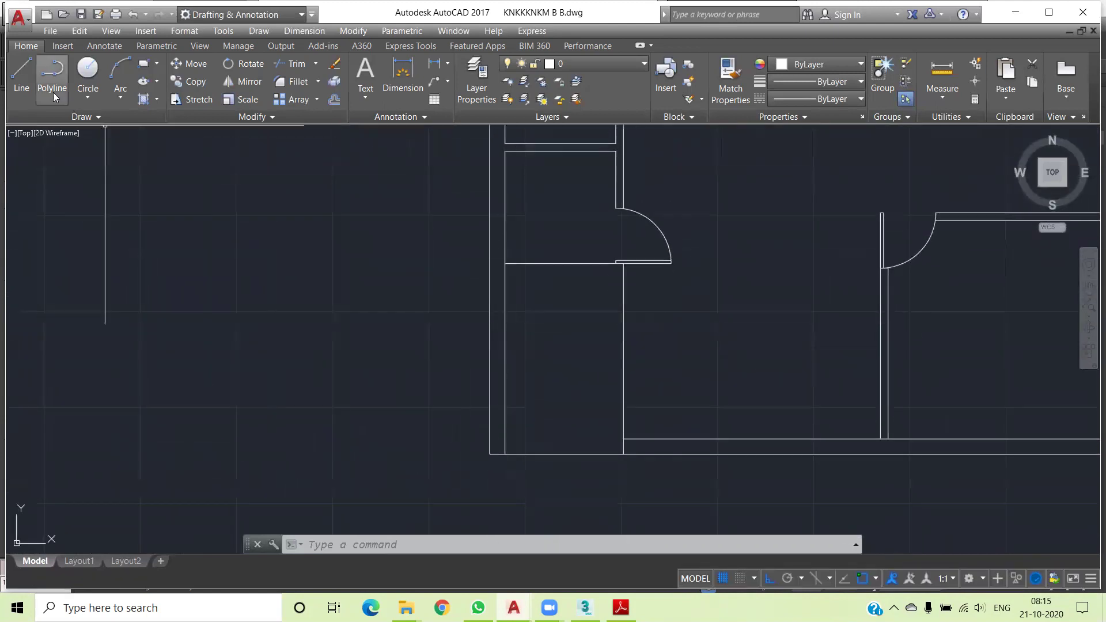
Start a line at the door wall, then cancel it
click(26, 77)
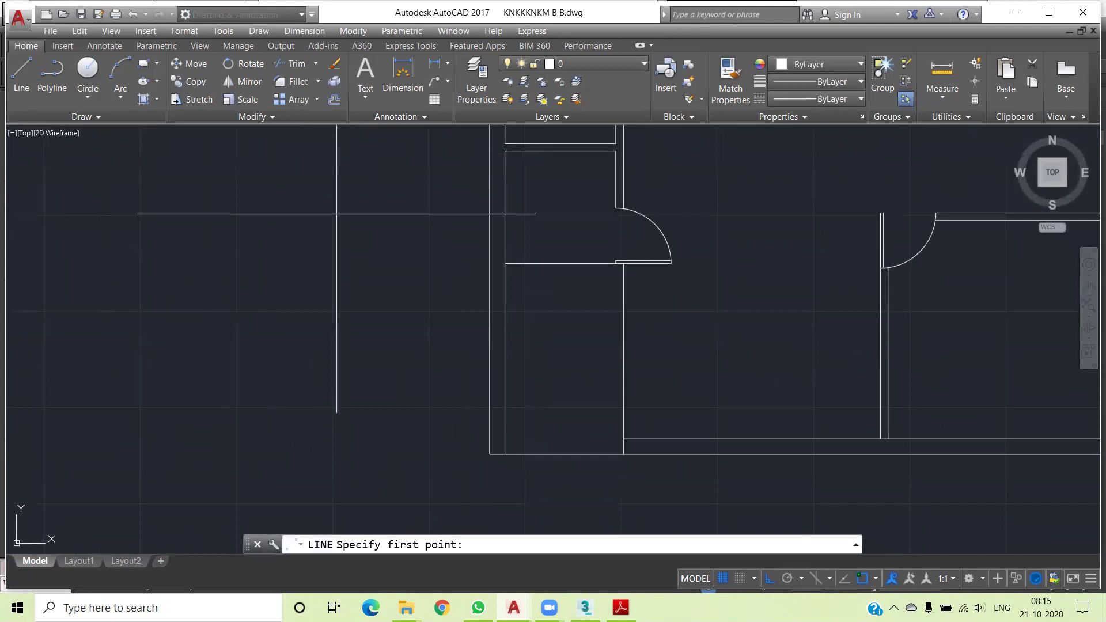
click(505, 263)
click(494, 251)
key(Escape)
key(Escape)
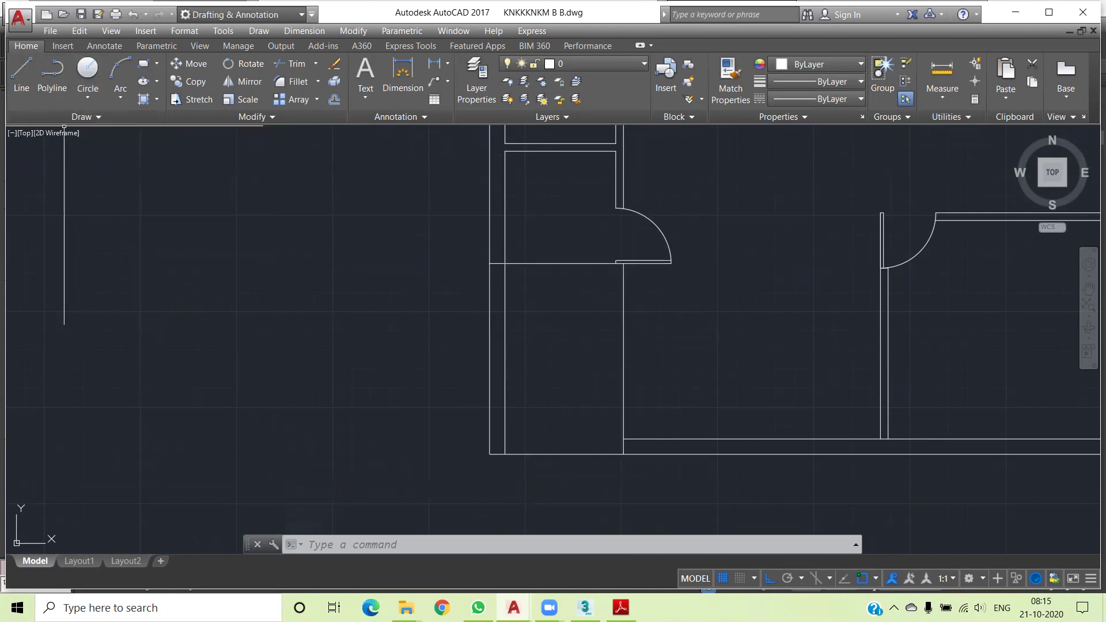
Offset a left-room wall line by 3"
text(o)
key(Return)
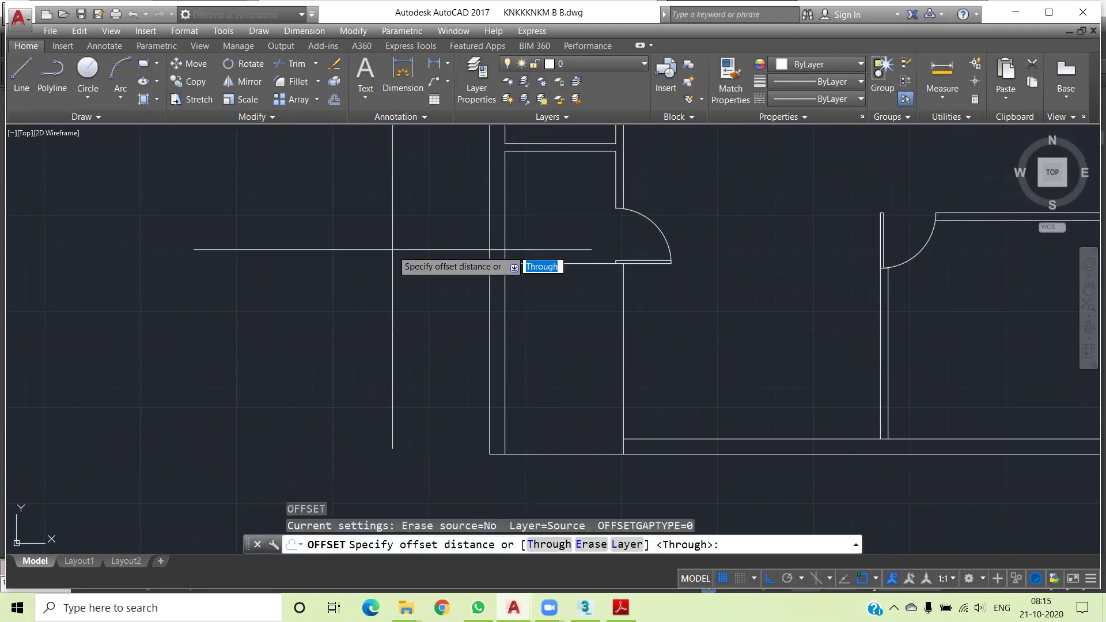
text(3")
key(Return)
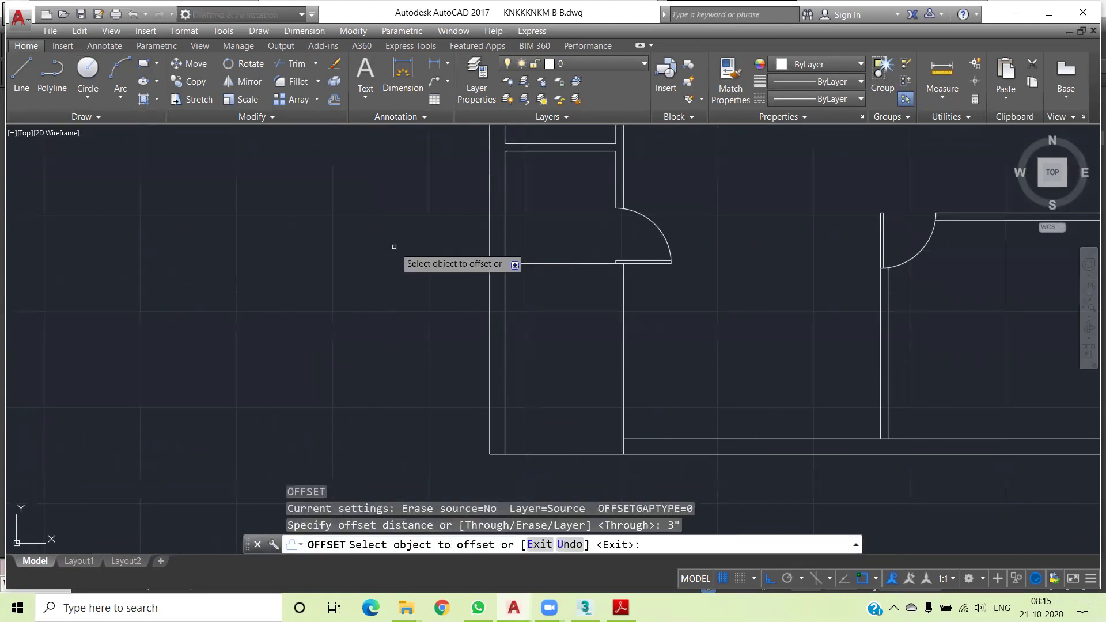
scroll(495, 272, up, 5)
click(509, 285)
click(521, 328)
scroll(576, 397, down, 3)
scroll(604, 342, down, 3)
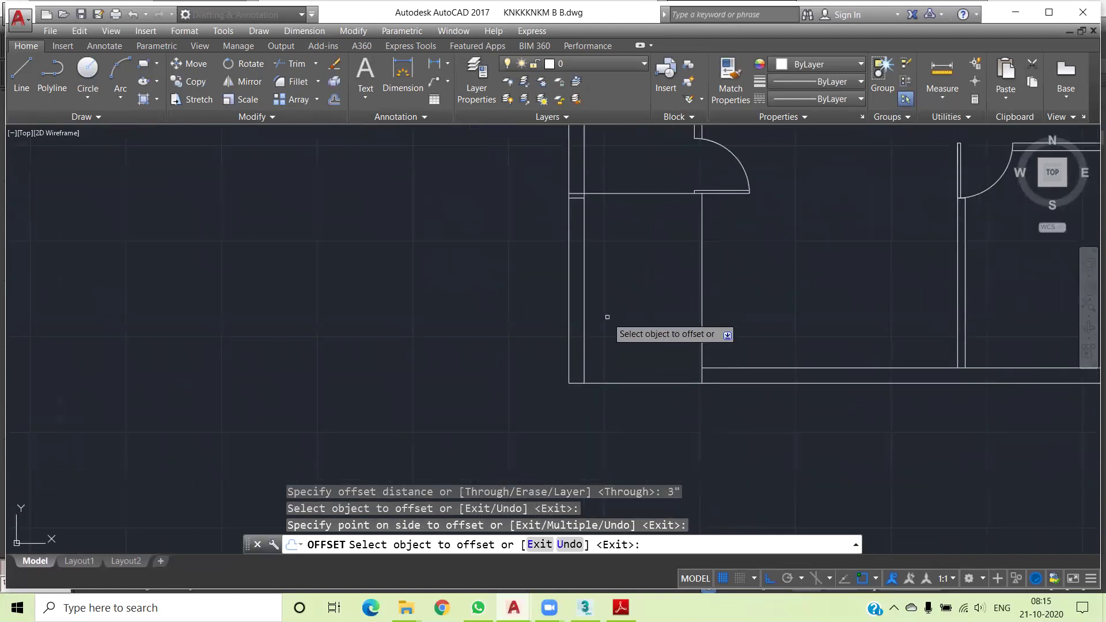
key(Escape)
Erase the stray short horizontal line
scroll(599, 276, up, 2)
scroll(592, 233, up, 2)
click(592, 233)
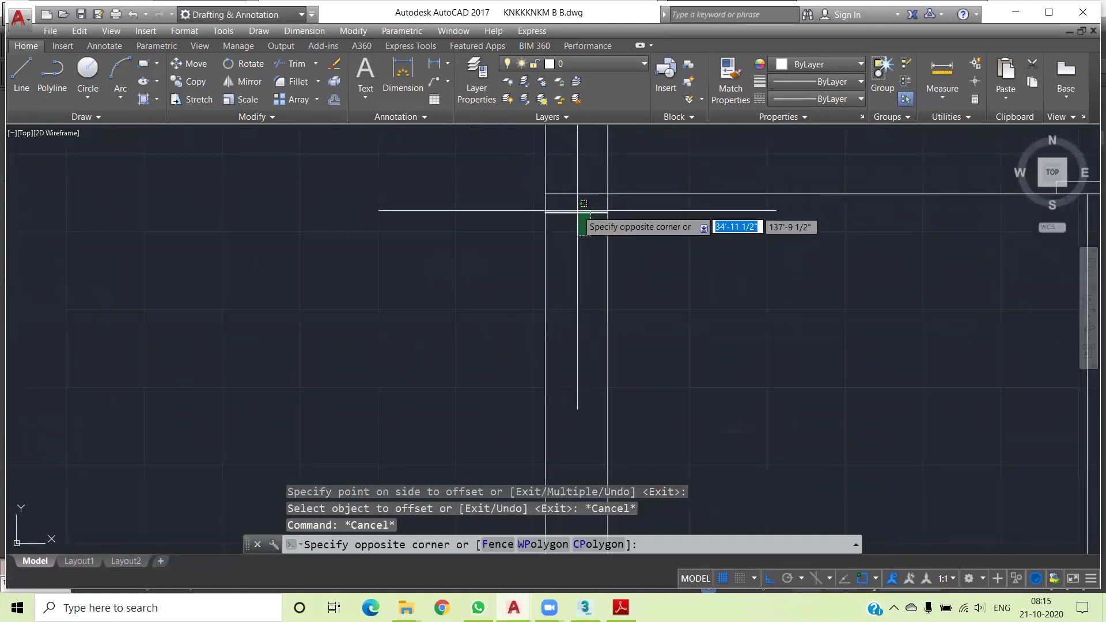
click(576, 210)
key(Delete)
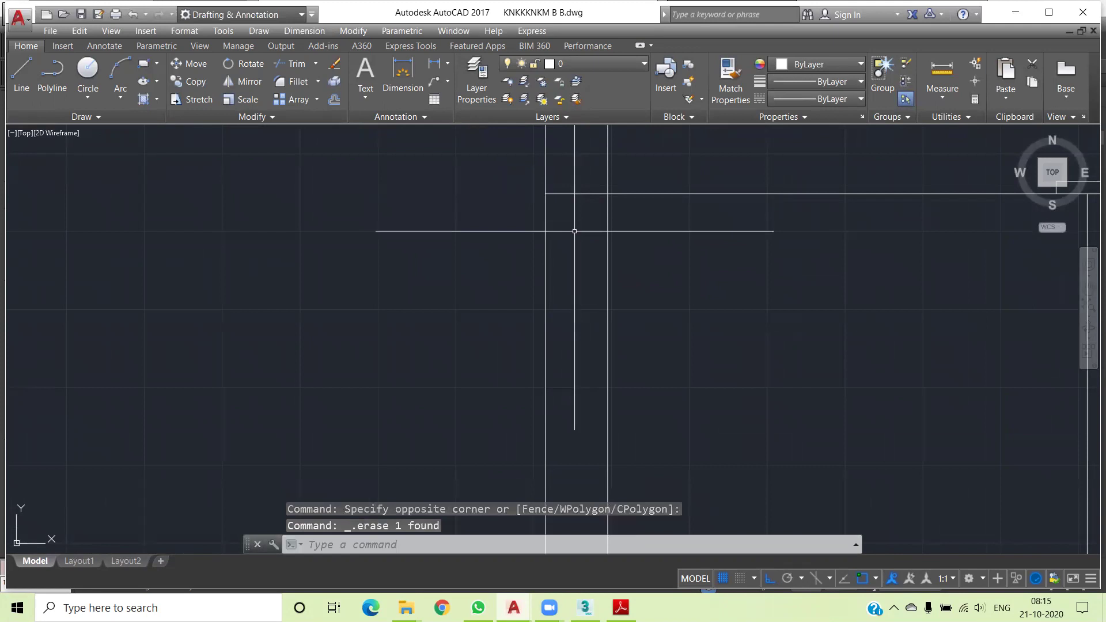
Offset a wall line by 9", abandoning an initial 5" offset
text(o)
key(Return)
text(5)
key(Return)
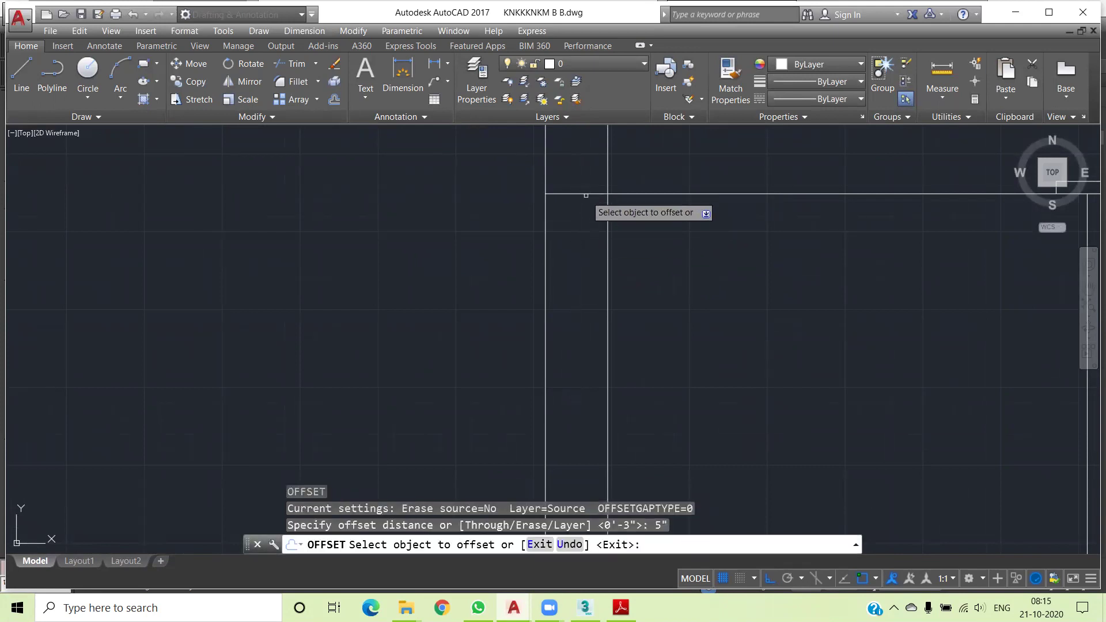
key(Escape)
key(Escape)
key(Return)
text(9)
key(Return)
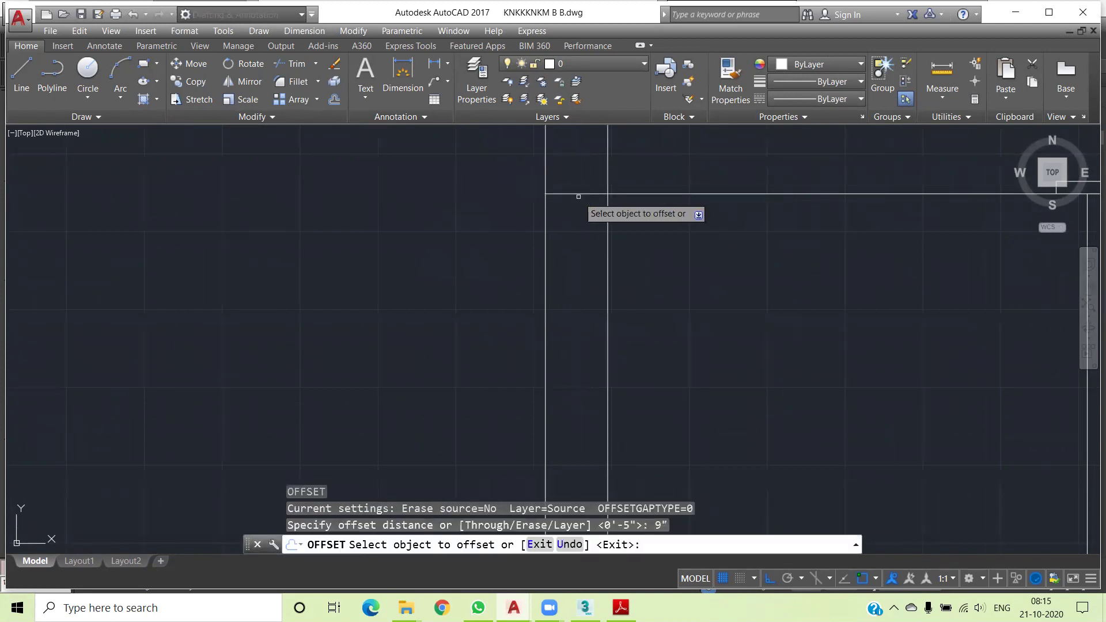
click(578, 194)
click(611, 303)
key(Escape)
key(Escape)
scroll(673, 399, down, 2)
Offset the bottom wall line 9" upward into the left room
middle_drag(673, 398, 645, 231)
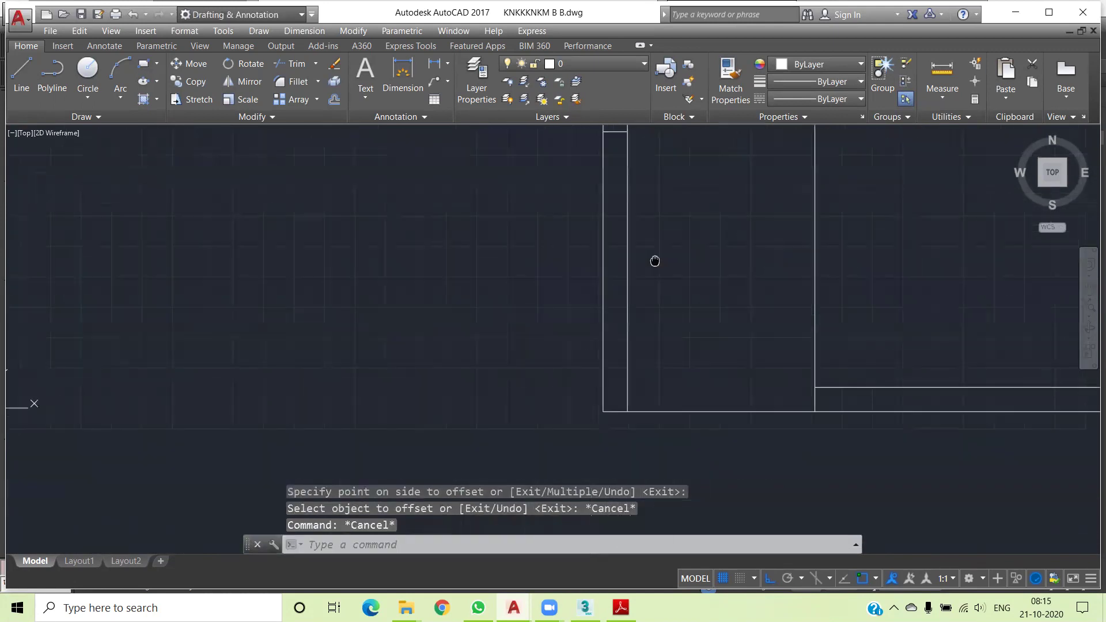
key(Return)
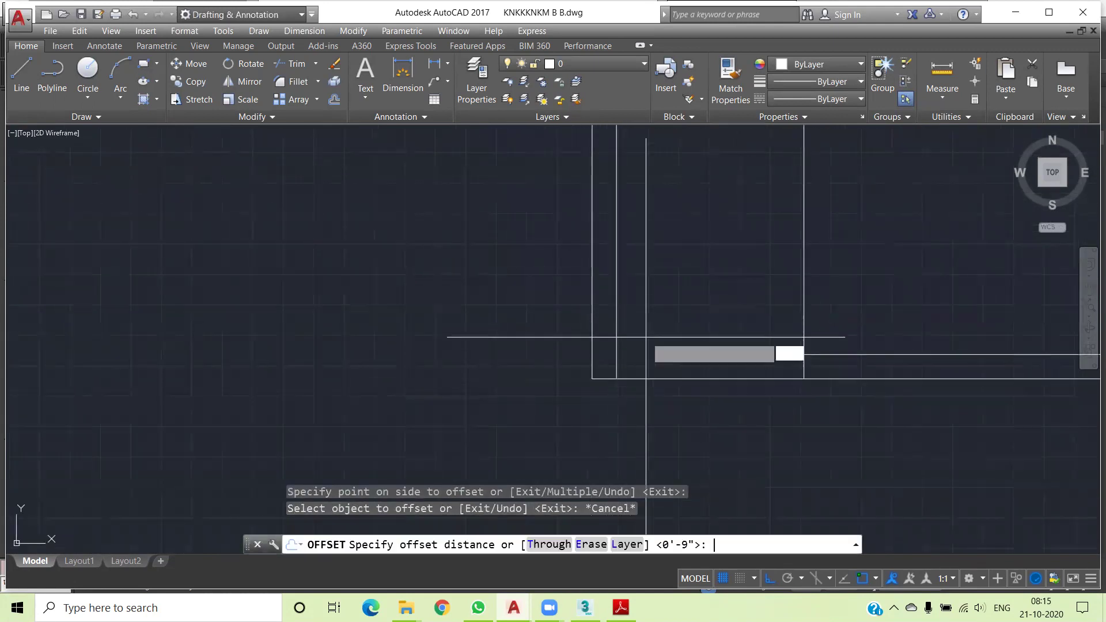
key(Return)
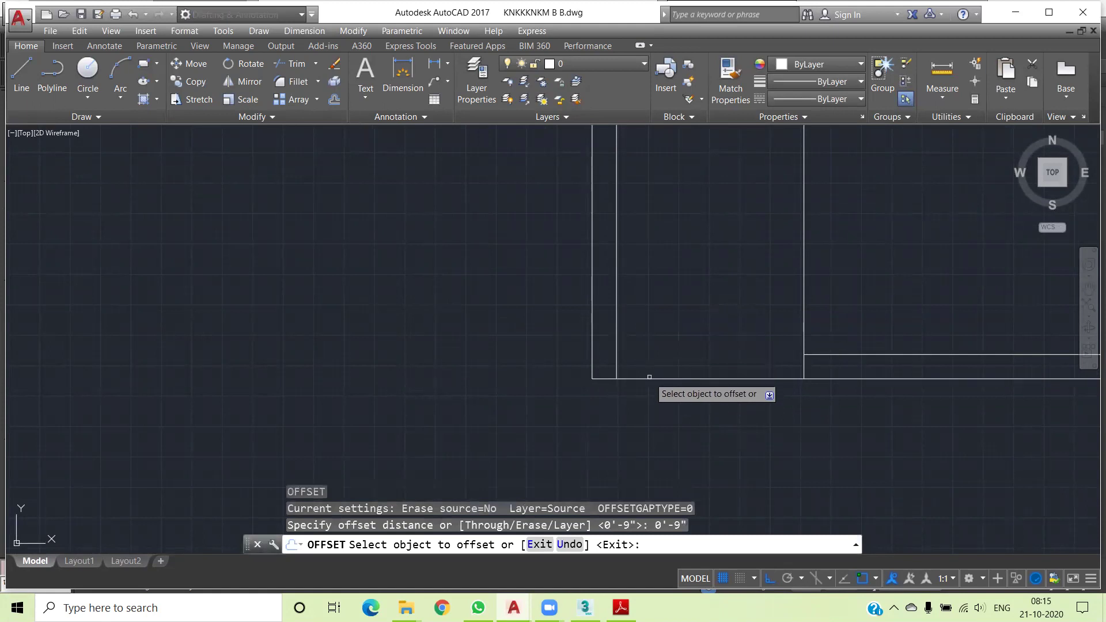
click(650, 378)
click(662, 301)
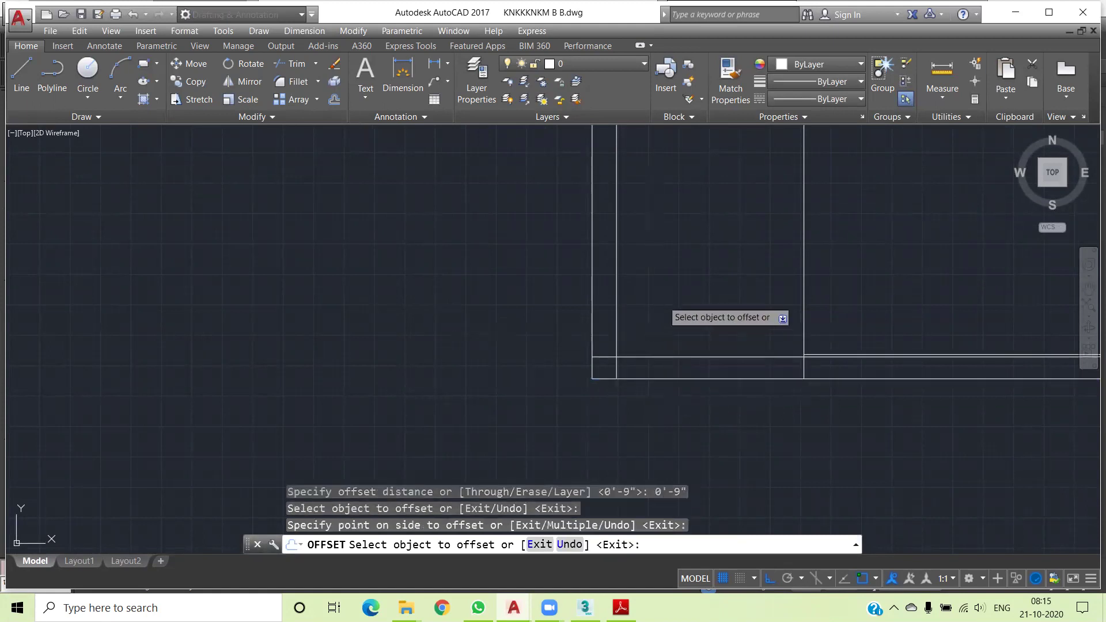
key(Escape)
key(Escape)
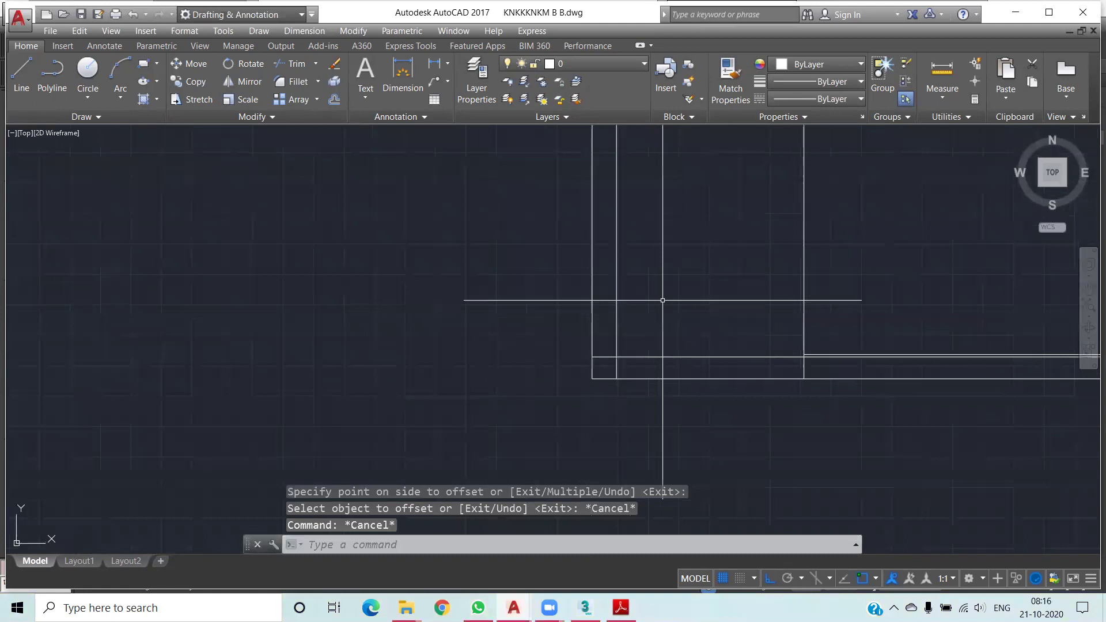
text(o)
key(Return)
key(Return)
Trim the overhanging 9" offset line end at the corner and select the stray bottom line
middle_drag(734, 343, 578, 322)
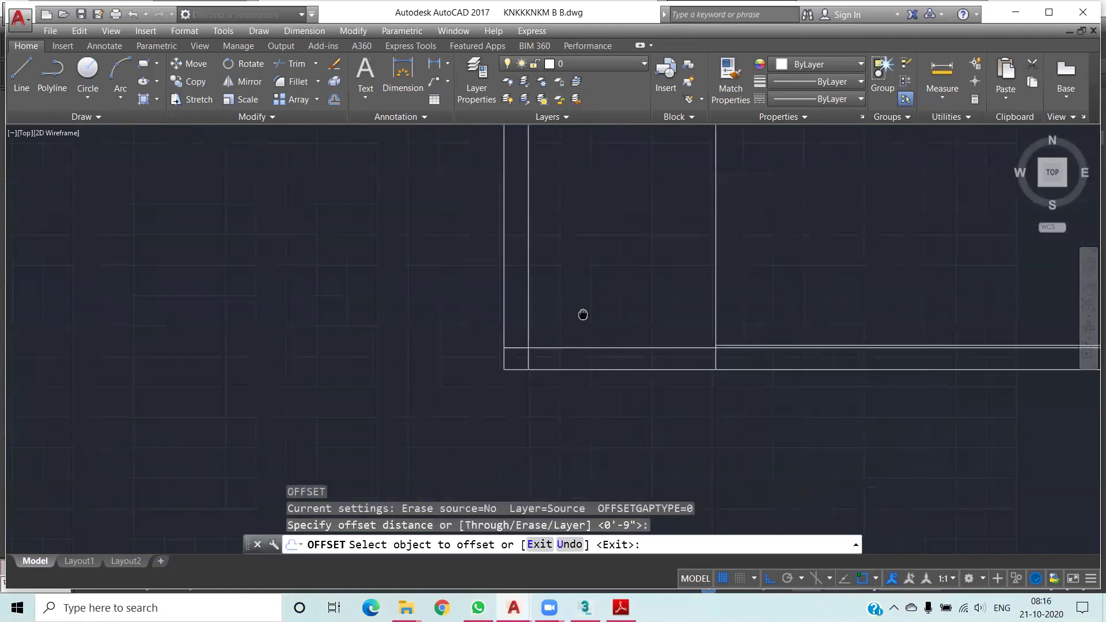
key(Escape)
key(Escape)
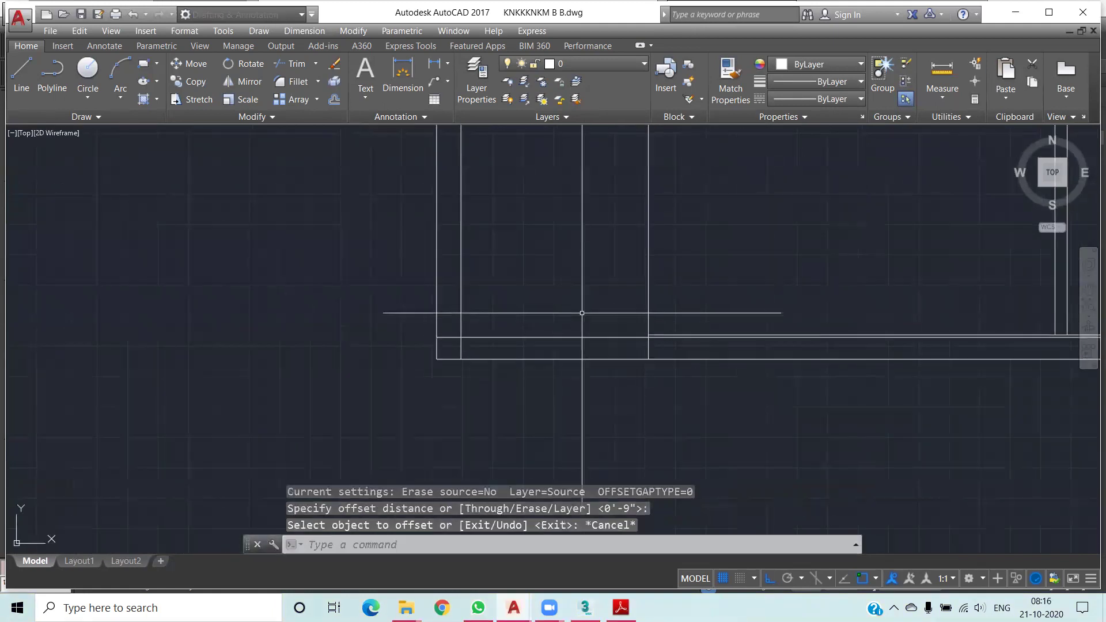
text(TR)
key(Return)
key(Return)
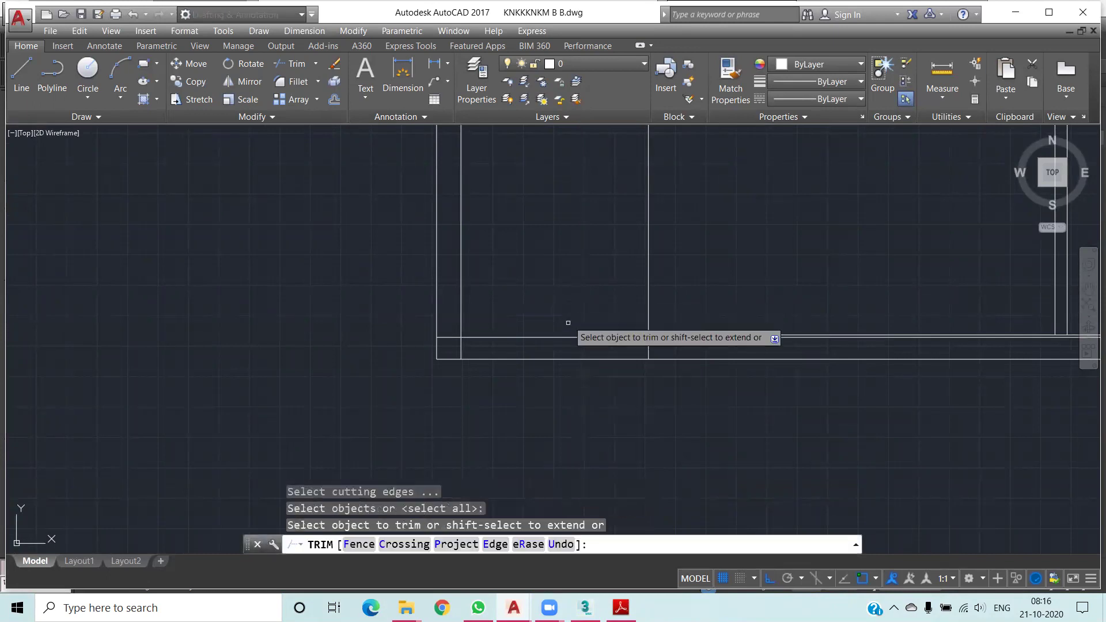
click(566, 338)
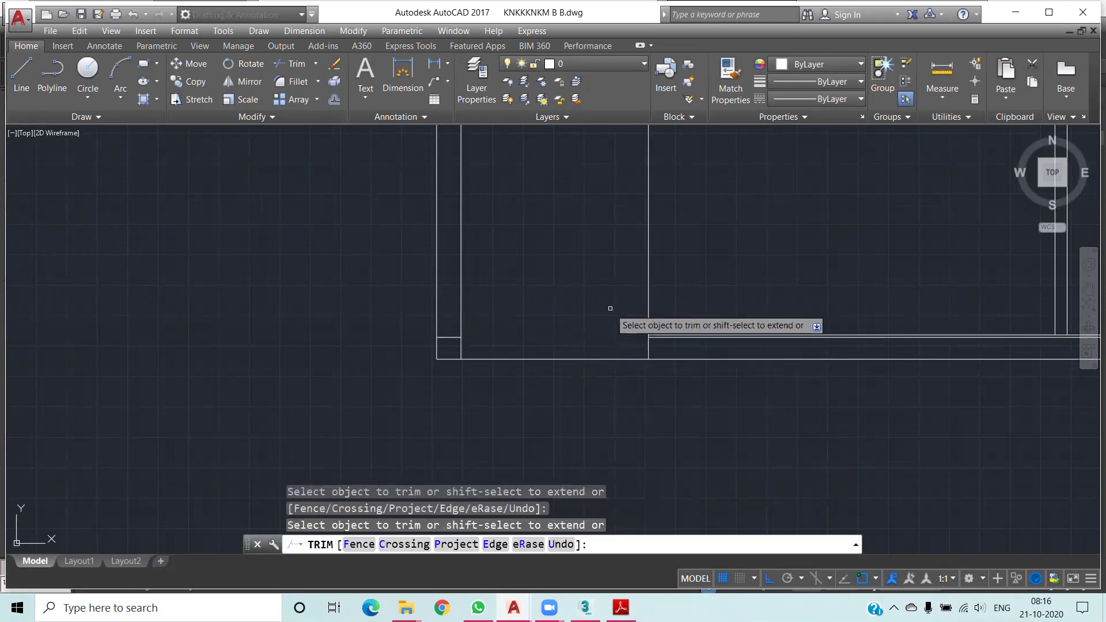
scroll(654, 334, up, 5)
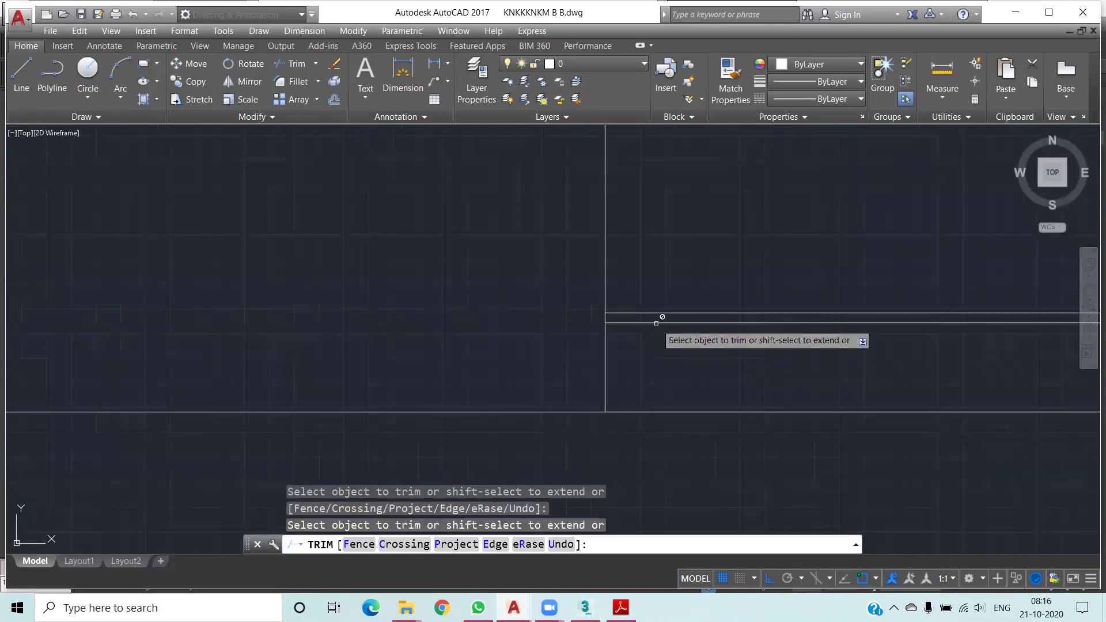
key(Escape)
click(680, 344)
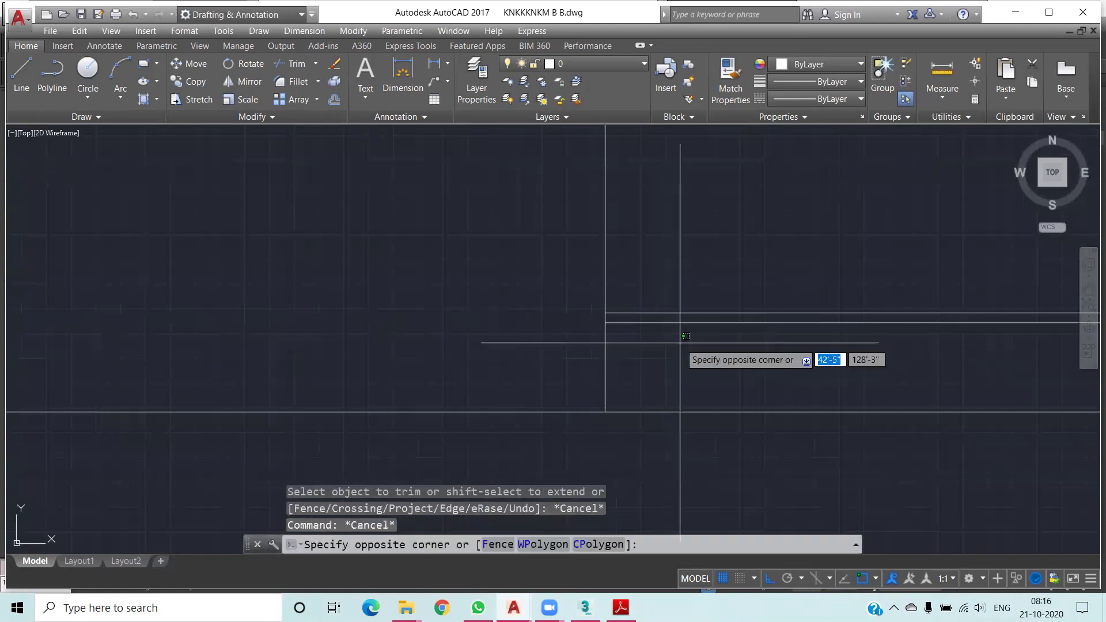
click(654, 323)
Delete the stray line and the right room's 18'-8" and 11'-10" dimensions
scroll(662, 420, down, 3)
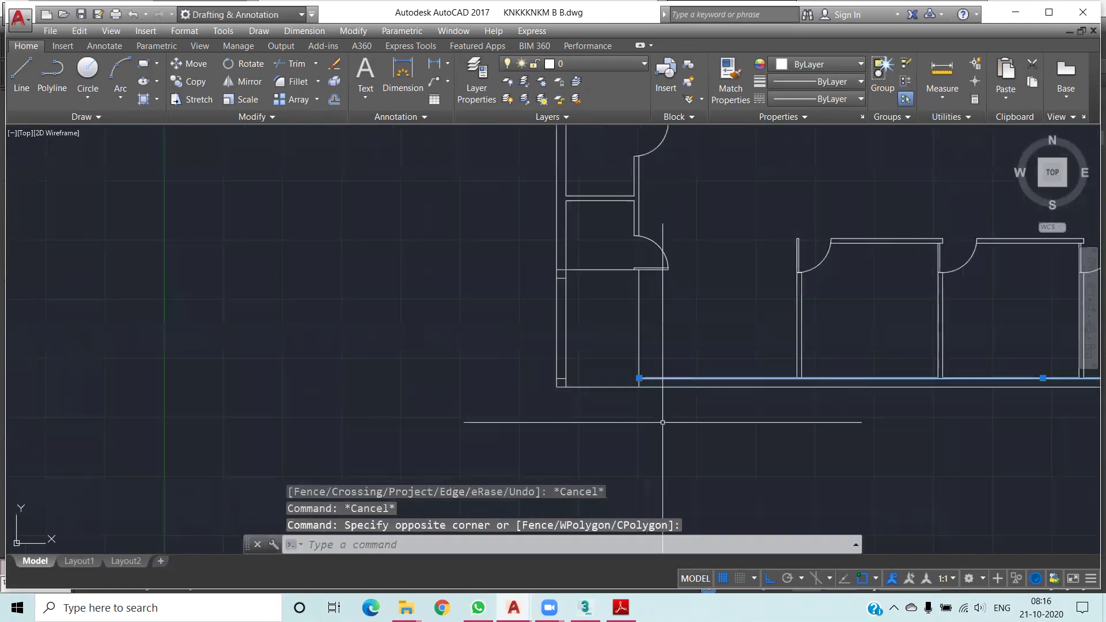
scroll(667, 427, down, 2)
key(Delete)
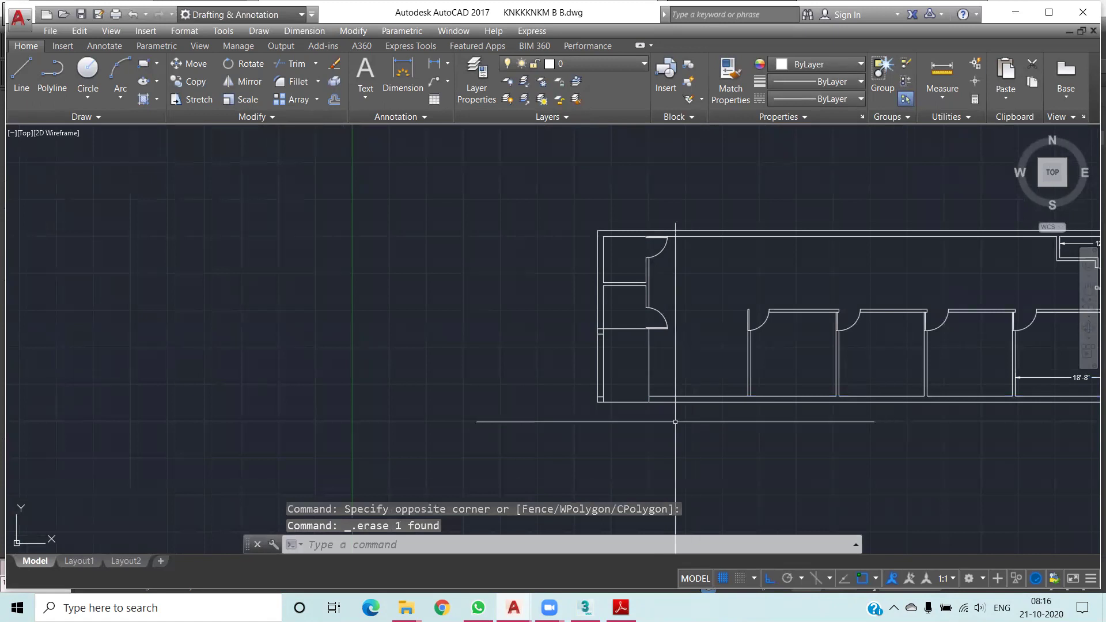
scroll(496, 415, down, 3)
scroll(730, 380, up, 3)
scroll(769, 369, up, 3)
click(769, 370)
click(722, 317)
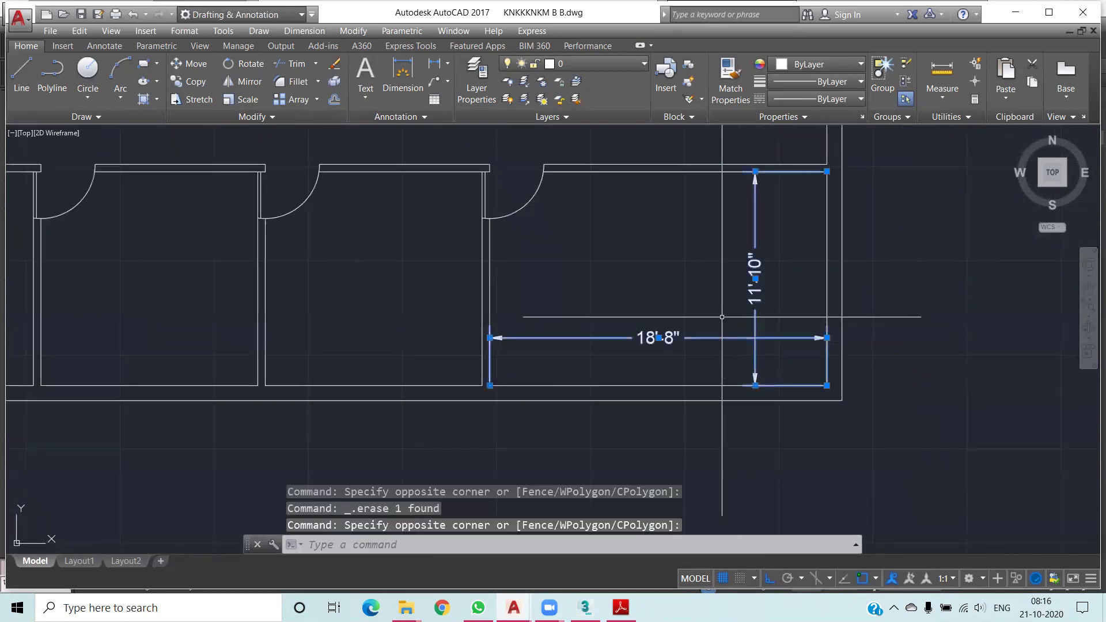
key(Delete)
Delete the top-right room's 12'-5" and 7' dimensions
scroll(749, 311, down, 3)
middle_drag(650, 292, 653, 377)
scroll(700, 269, up, 6)
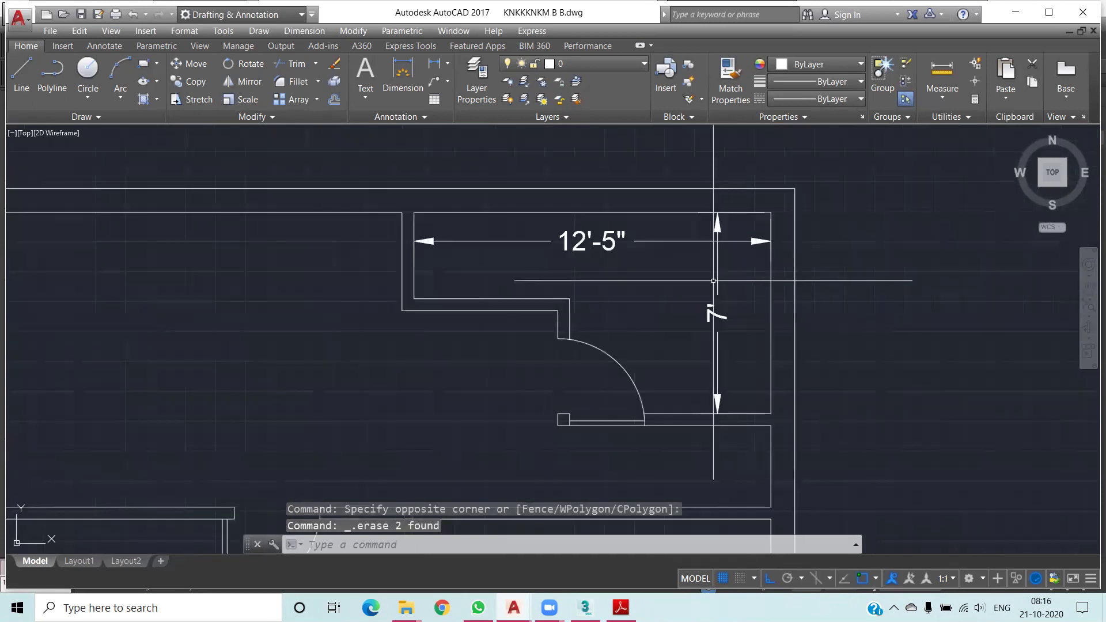
click(731, 327)
click(654, 239)
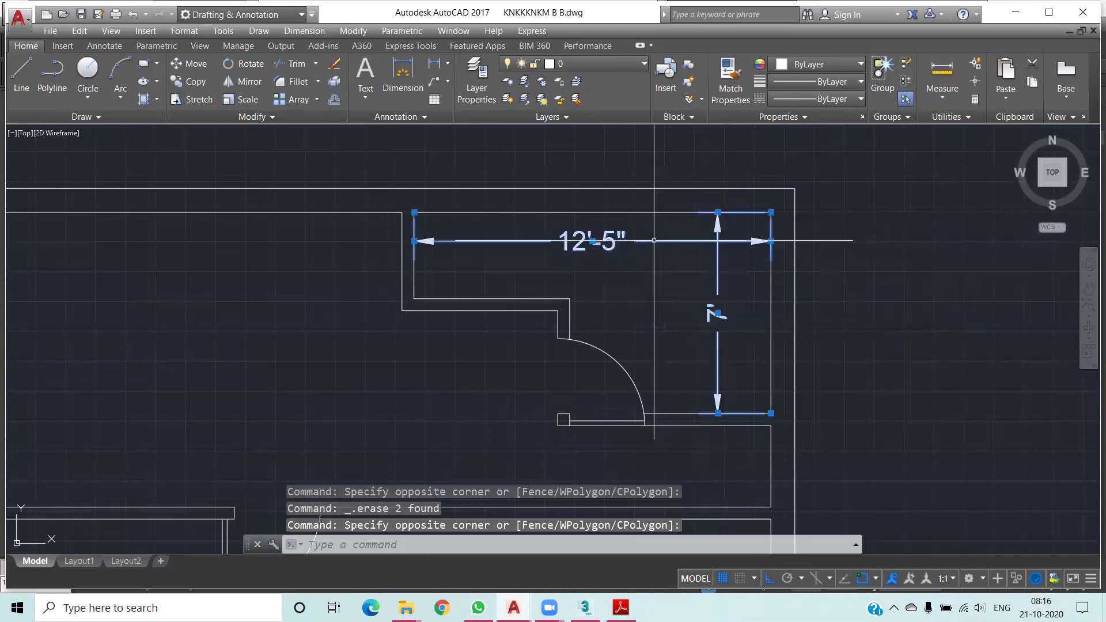
key(Delete)
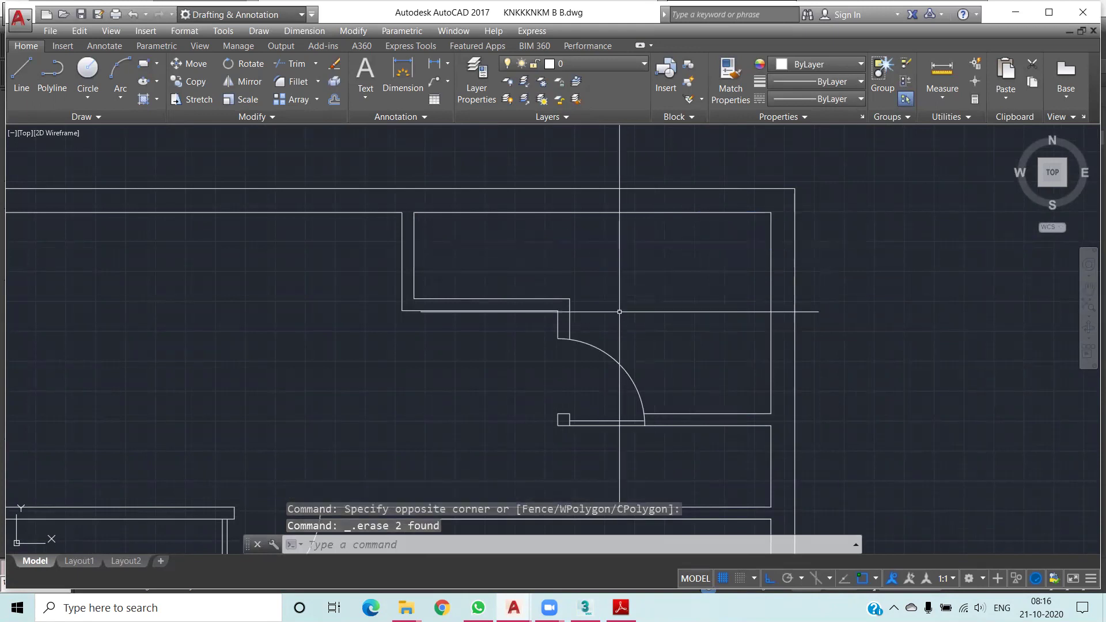
scroll(619, 302, down, 5)
scroll(567, 334, up, 2)
scroll(265, 336, up, 1)
middle_drag(265, 335, 303, 273)
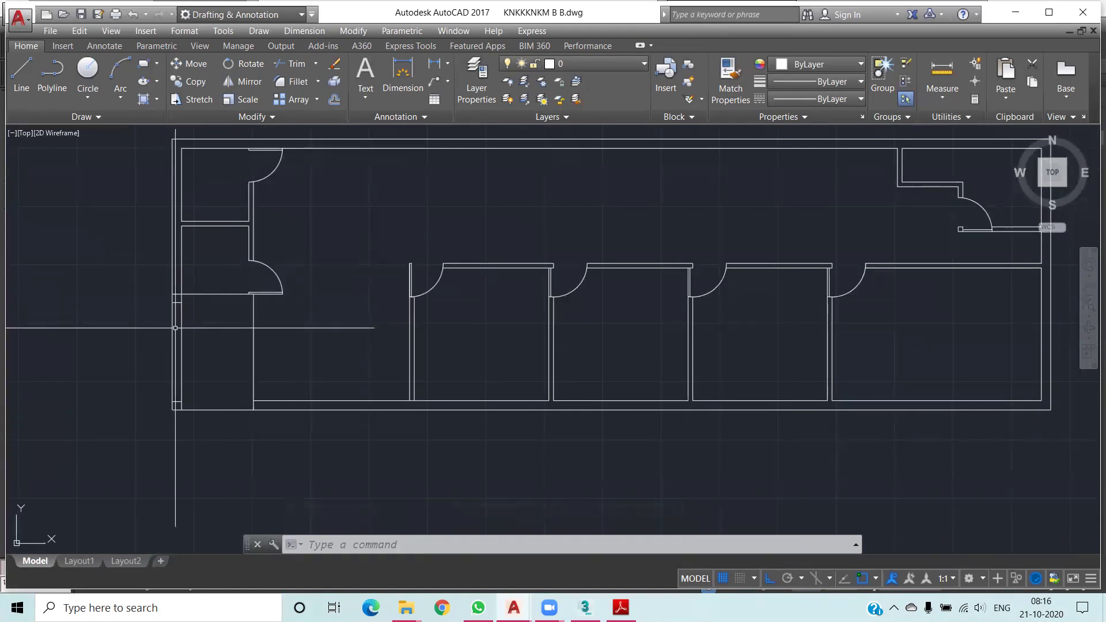
Trim away the lower left outer wall segments and leftover lines at the opening
key(Return)
key(Return)
click(193, 362)
click(140, 337)
key(Escape)
key(Escape)
key(Escape)
middle_drag(164, 328, 249, 362)
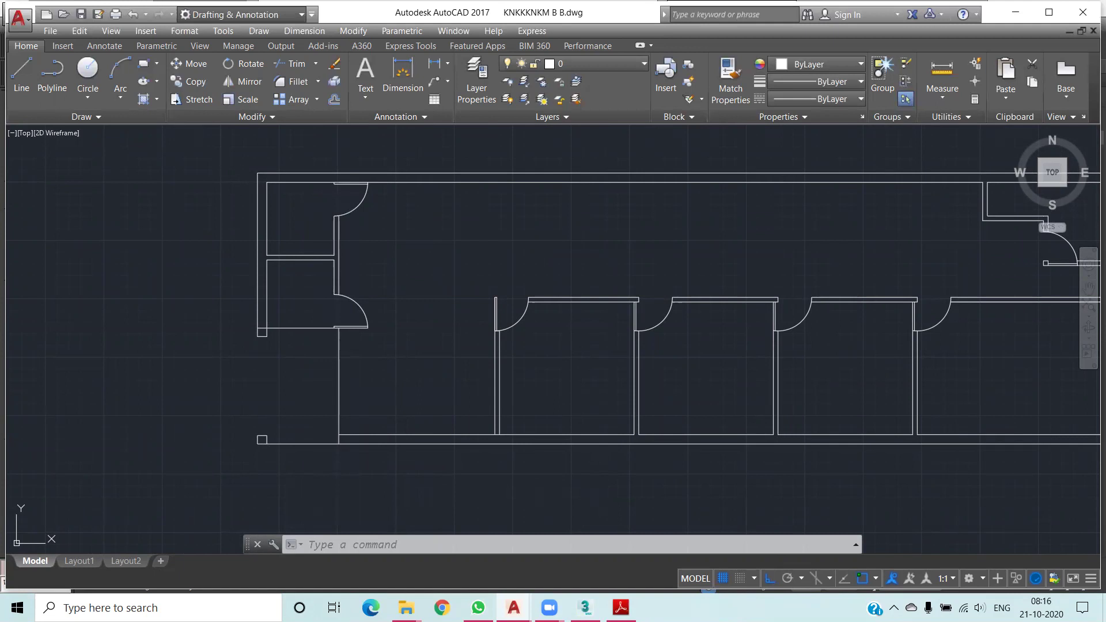
click(297, 64)
key(Return)
click(321, 383)
key(Escape)
key(Escape)
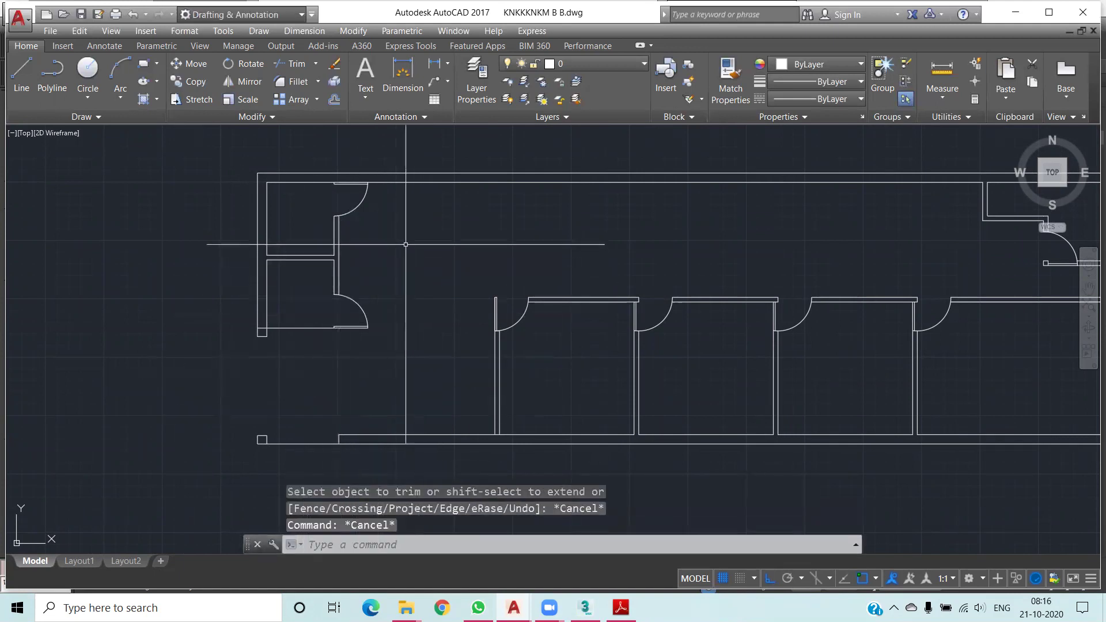
middle_drag(406, 244, 443, 298)
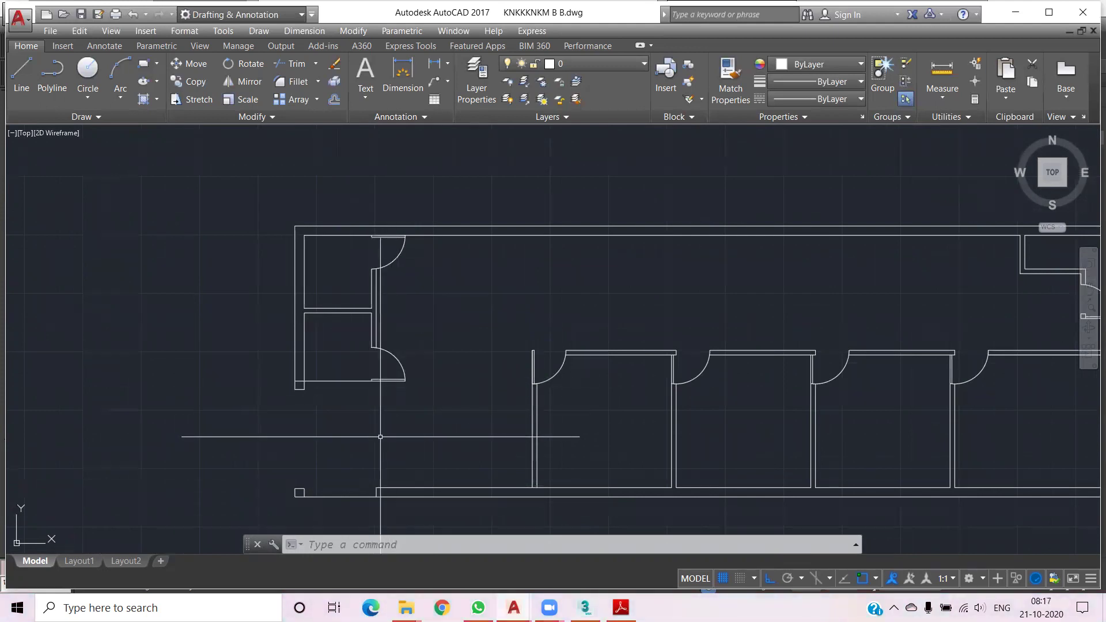
Pan and zoom across the plan to review the whole undimensioned floor plan
middle_drag(538, 438, 208, 414)
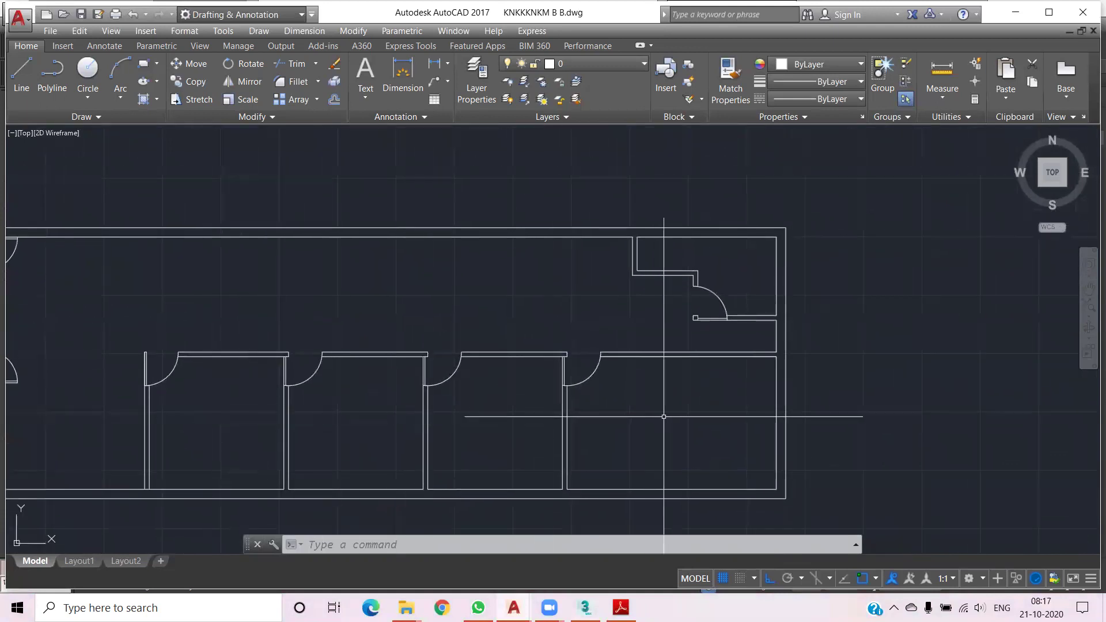
middle_drag(457, 321, 518, 297)
scroll(293, 238, up, 2)
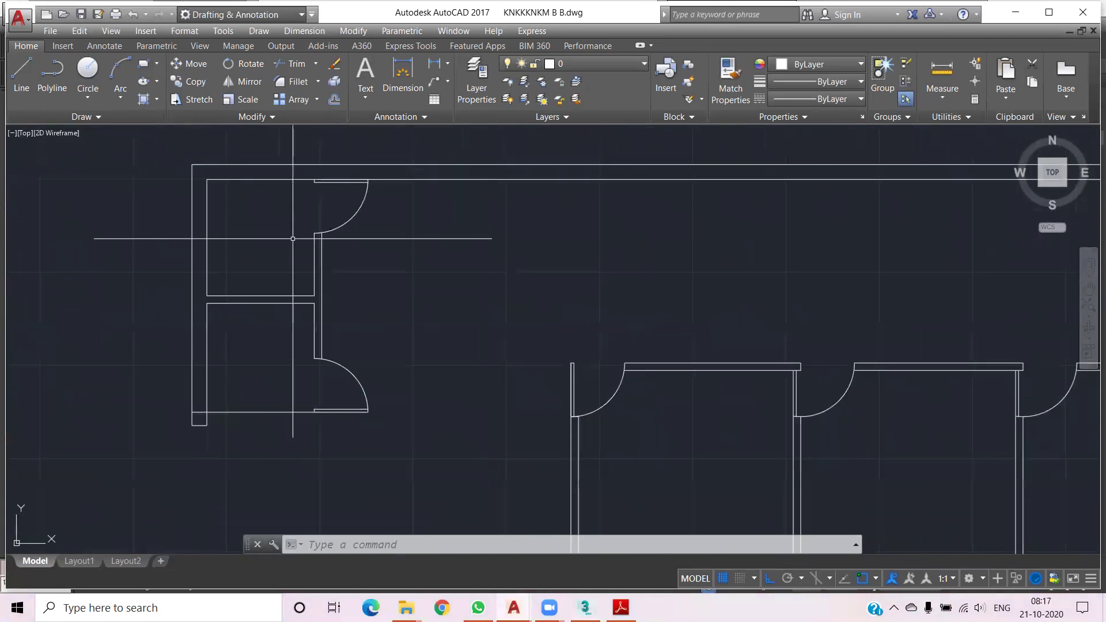
scroll(482, 338, down, 4)
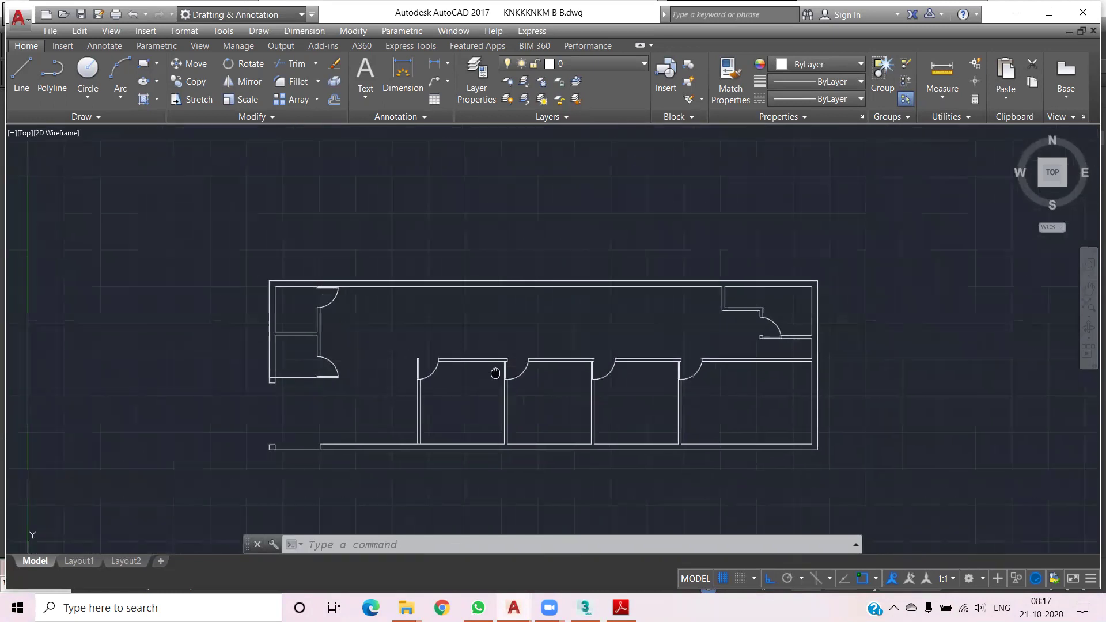
middle_drag(482, 339, 511, 360)
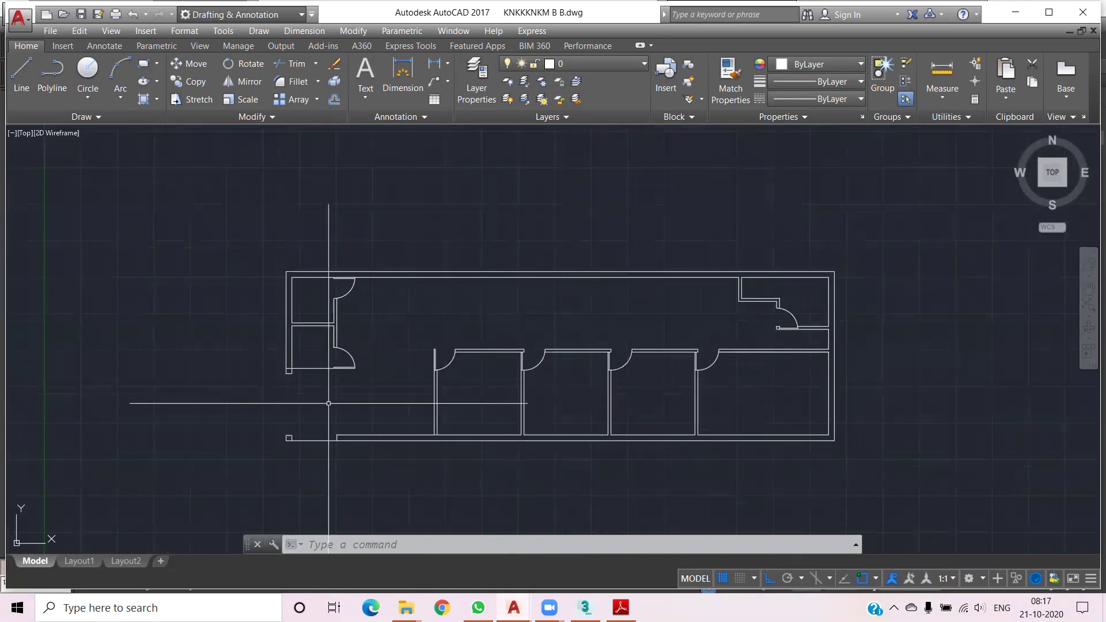
mouse_move(514, 608)
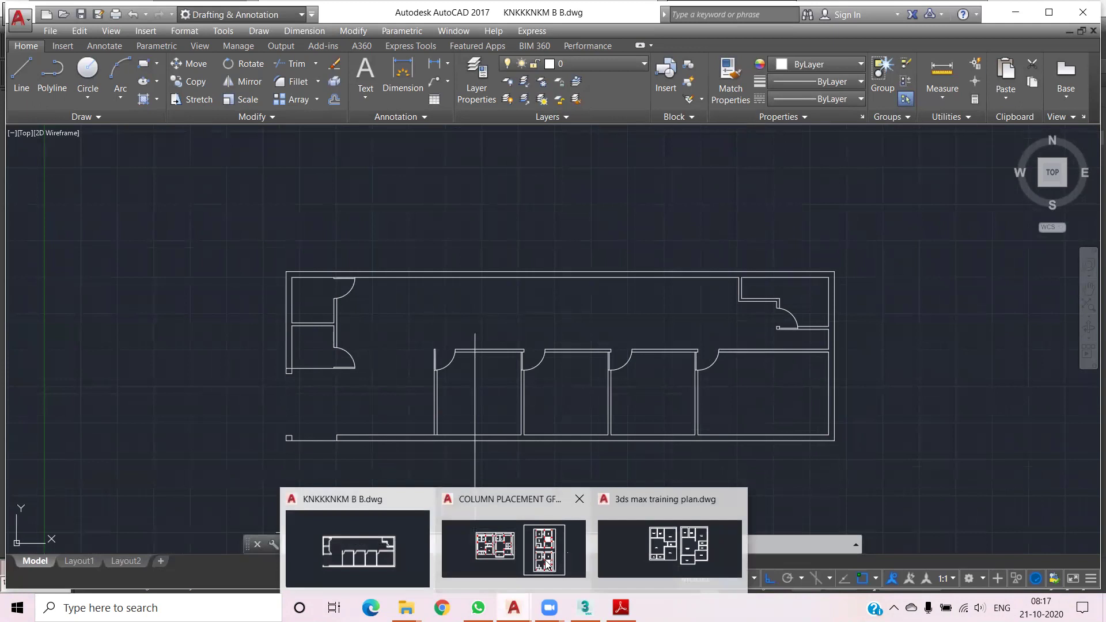
Switch to COLUMN PLACEMENT GF & FF.dwg and frame its plans, including the right floor plan
click(513, 547)
scroll(519, 415, down, 3)
middle_drag(519, 414, 425, 360)
scroll(867, 397, up, 5)
scroll(866, 396, up, 3)
scroll(866, 397, down, 4)
middle_drag(626, 325, 621, 397)
scroll(621, 398, down, 2)
scroll(472, 377, up, 3)
scroll(439, 371, down, 5)
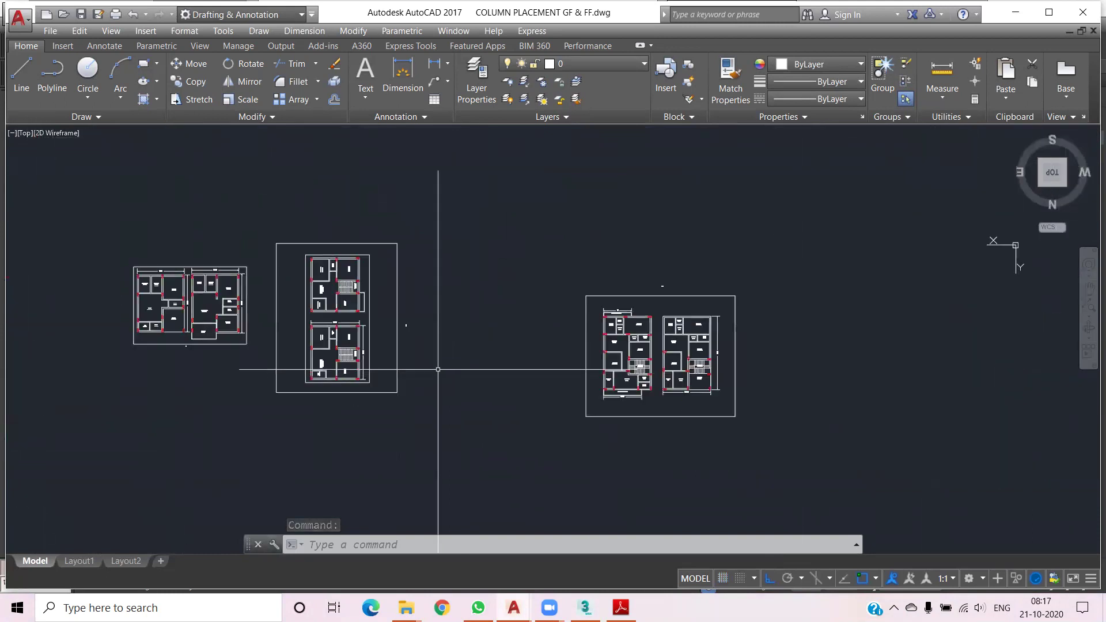
Pan and zoom across the plan to read its room labels
middle_drag(195, 302, 301, 346)
scroll(403, 369, up, 5)
scroll(464, 403, up, 2)
middle_drag(714, 403, 547, 380)
scroll(547, 380, down, 4)
scroll(502, 365, down, 1)
scroll(404, 335, up, 1)
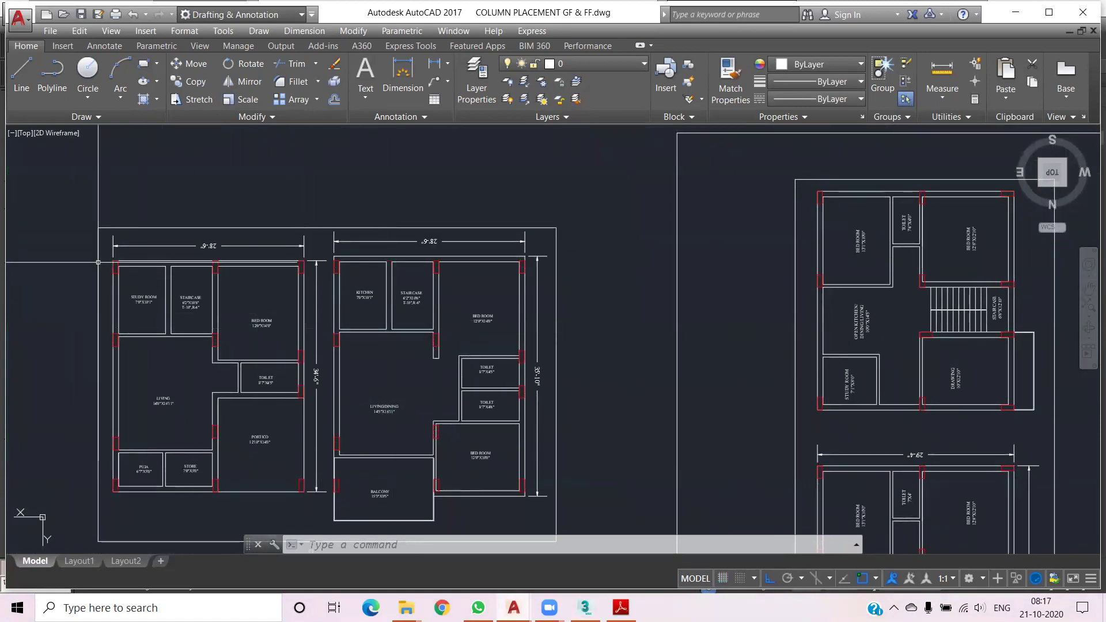
scroll(98, 263, up, 5)
scroll(620, 312, down, 6)
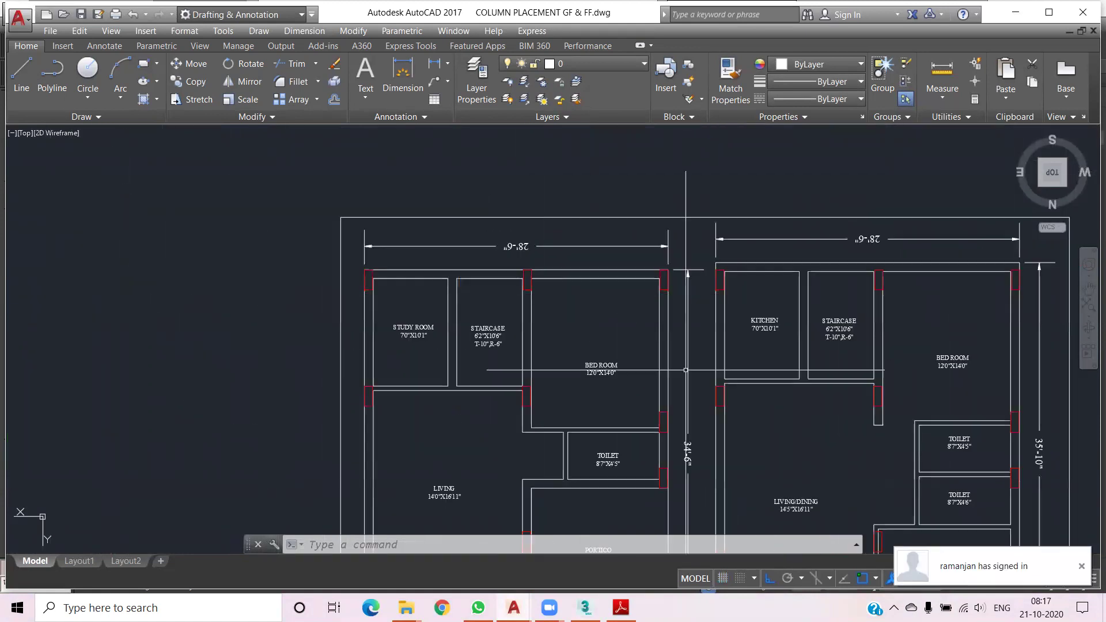
scroll(697, 265, down, 4)
scroll(939, 376, up, 3)
middle_drag(939, 376, 880, 379)
scroll(719, 383, up, 6)
scroll(714, 392, down, 4)
Inspect the first-floor plan, then zoom out to show all three plan sheets
mouse_move(715, 392)
middle_down()
mouse_move(519, 288)
mouse_move(465, 382)
middle_up()
scroll(519, 288, up, 1)
scroll(518, 375, down, 2)
scroll(561, 370, down, 2)
scroll(482, 316, up, 3)
scroll(478, 317, up, 3)
scroll(477, 317, down, 6)
middle_drag(478, 316, 494, 545)
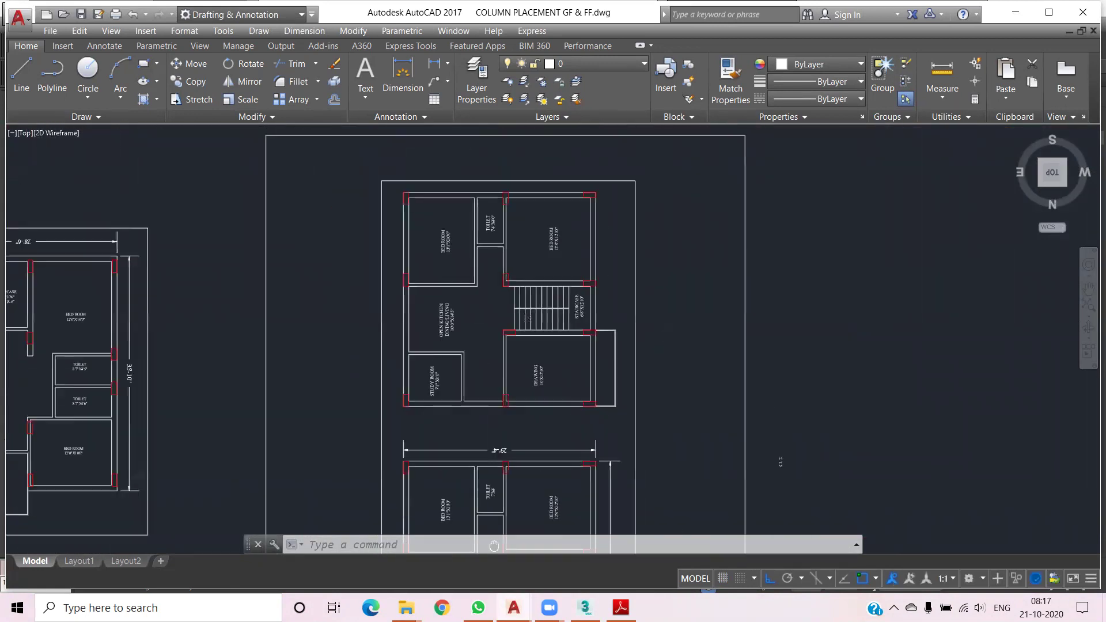
scroll(512, 309, up, 3)
scroll(510, 311, down, 5)
scroll(680, 452, down, 2)
middle_drag(922, 441, 753, 438)
scroll(753, 438, up, 3)
scroll(753, 374, down, 3)
scroll(849, 375, down, 3)
middle_drag(849, 375, 768, 346)
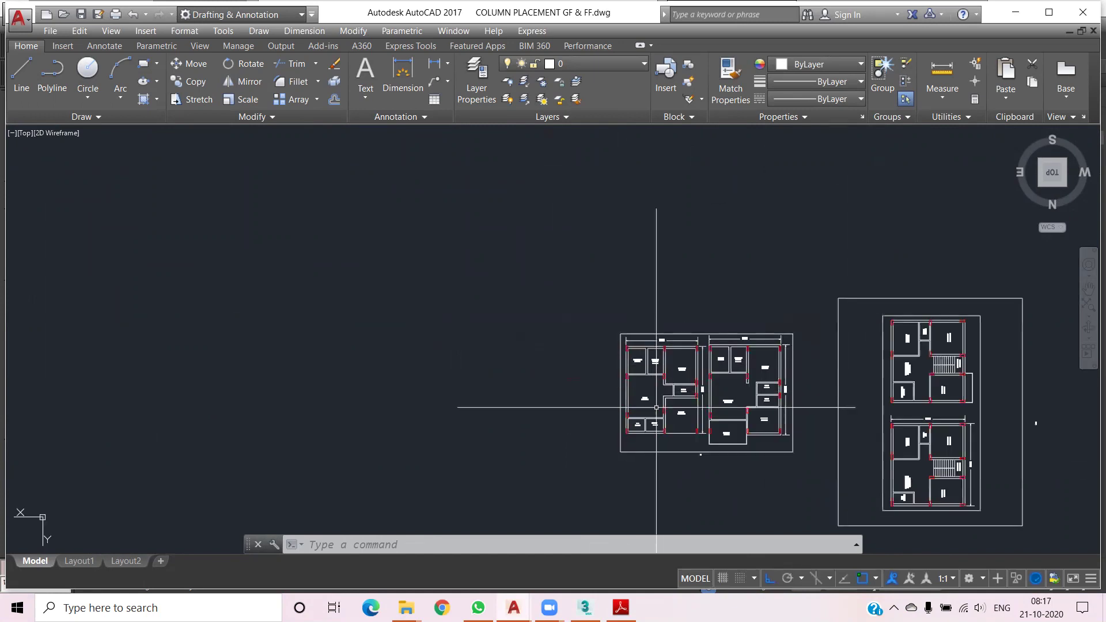
scroll(691, 355, up, 2)
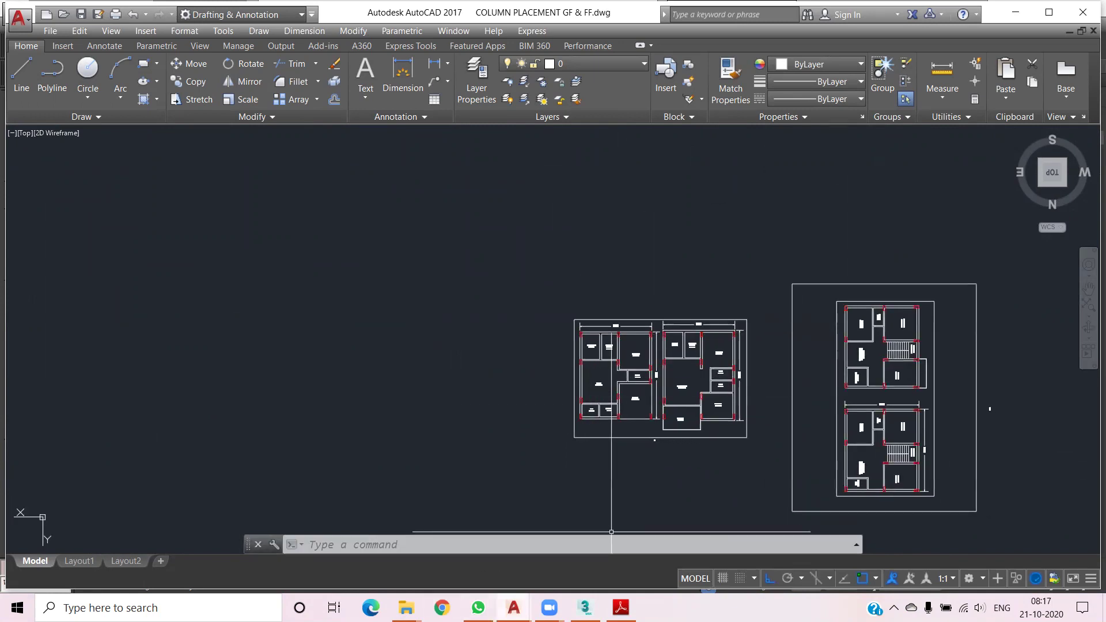
Return to KNKKKNKM B B.dwg, center its floor plan, then minimize AutoCAD
mouse_move(514, 608)
click(396, 536)
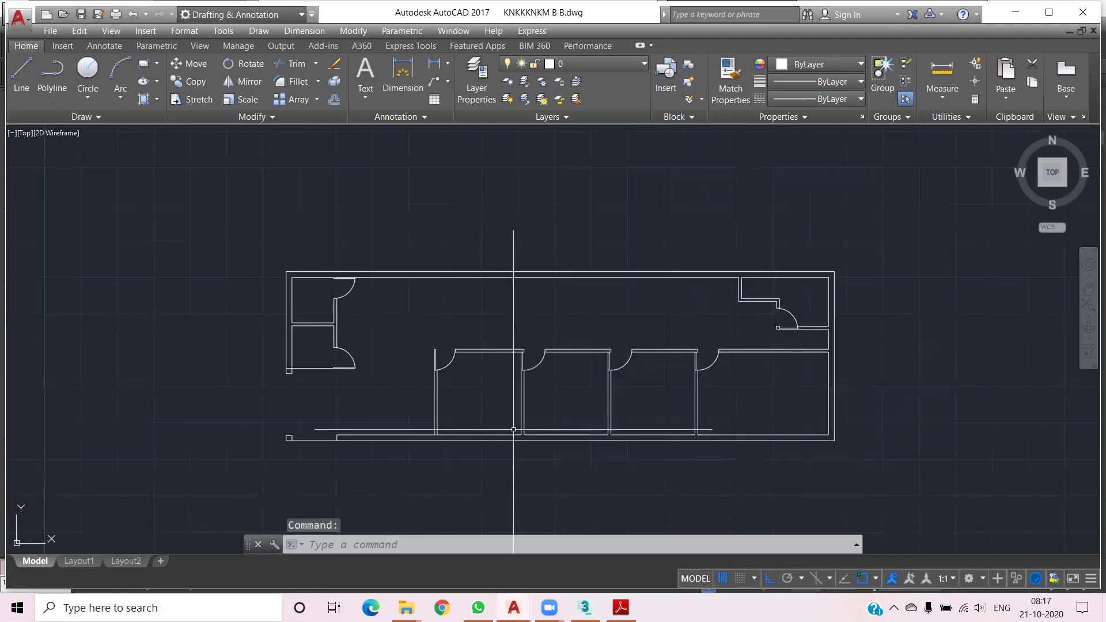
scroll(523, 359, up, 4)
scroll(449, 351, down, 3)
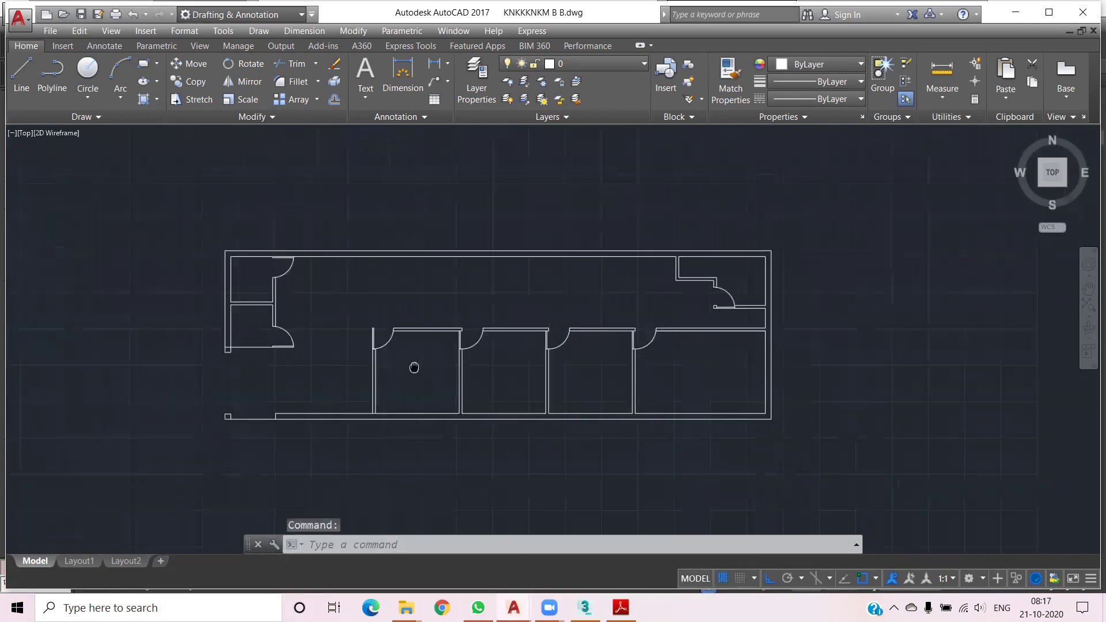
scroll(662, 346, up, 2)
scroll(657, 314, up, 1)
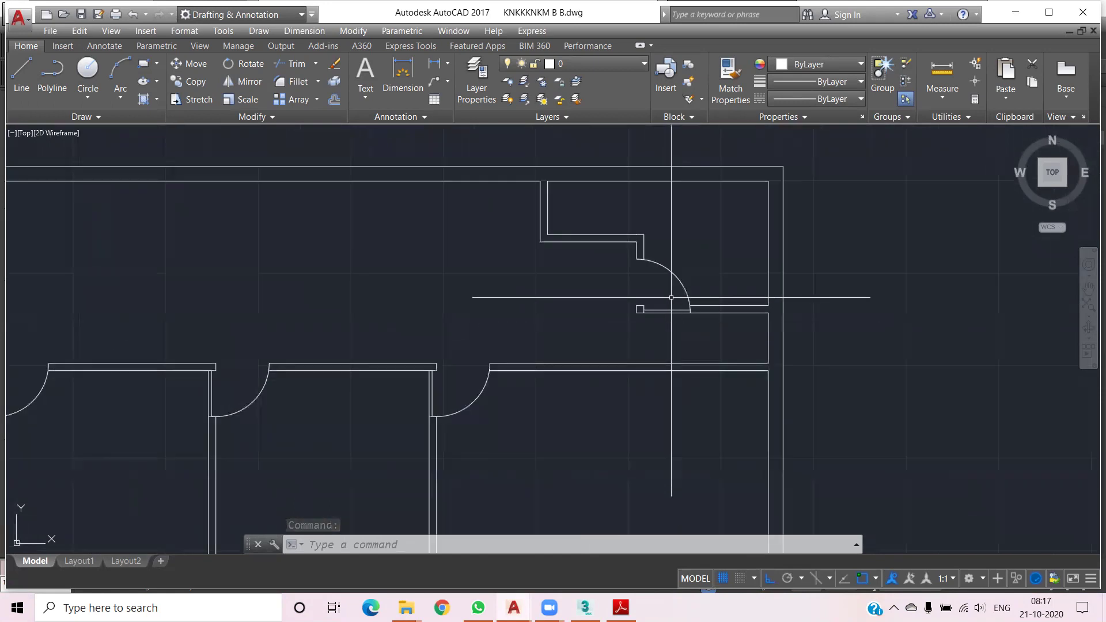
scroll(669, 291, down, 2)
scroll(662, 293, down, 1)
middle_drag(221, 373, 368, 395)
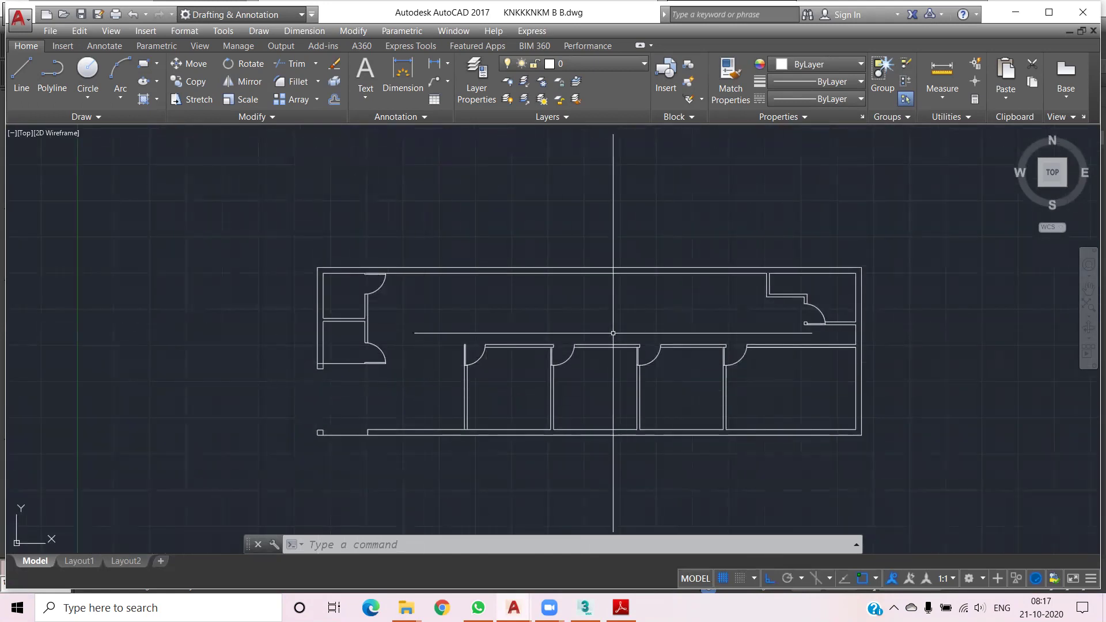
click(1015, 12)
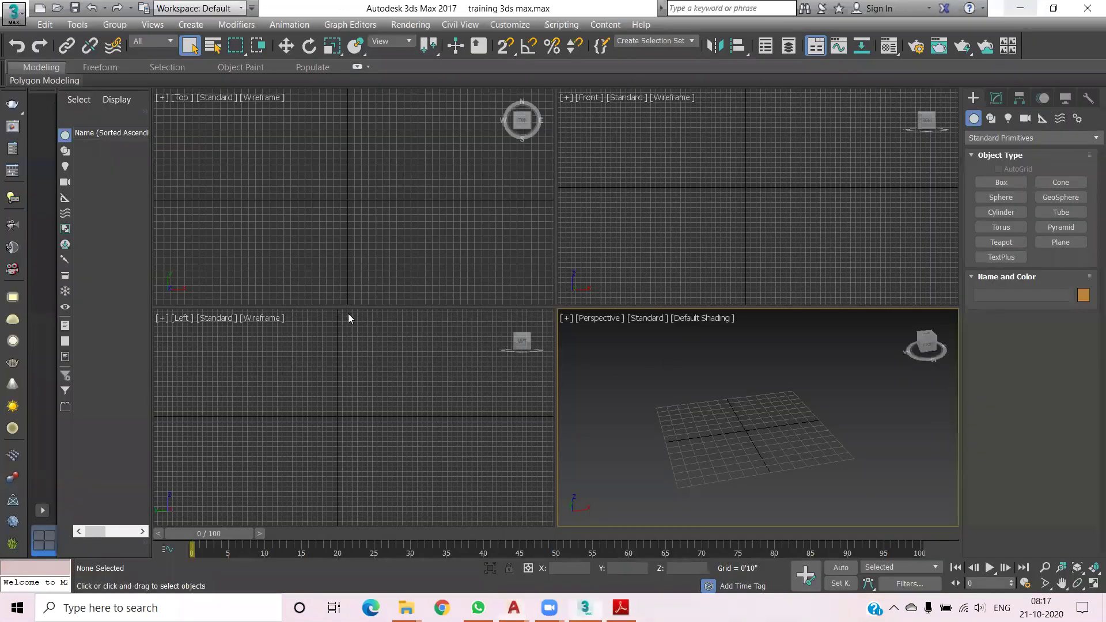
Activate the Top and Perspective viewports, then bring up the application menu
click(487, 244)
click(781, 245)
click(764, 514)
click(414, 445)
click(436, 244)
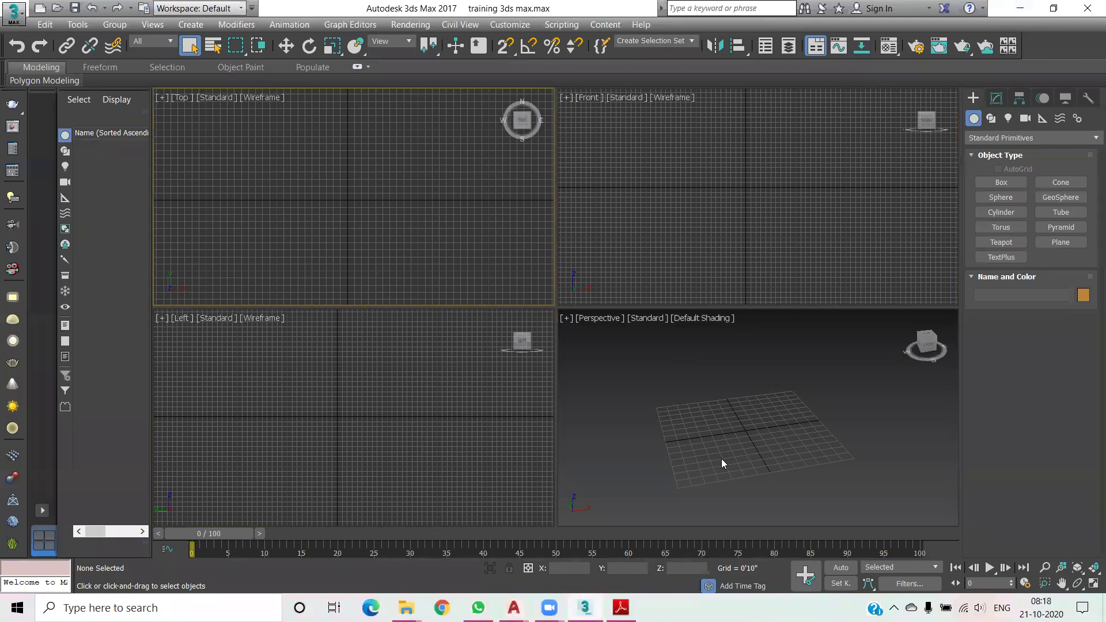
click(470, 443)
click(766, 431)
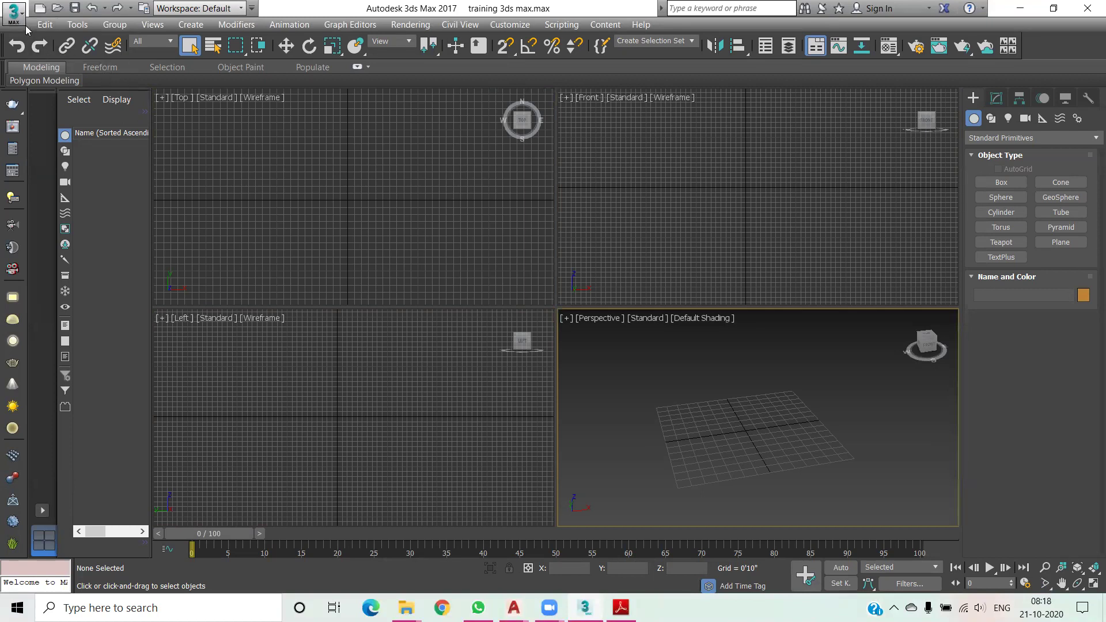
click(14, 12)
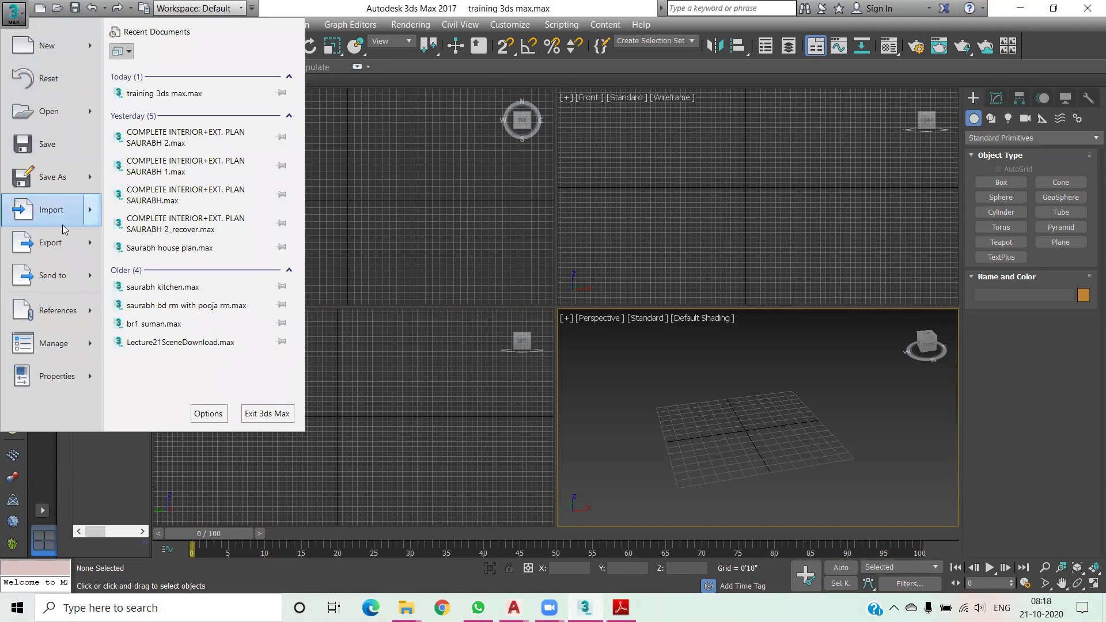
Import PRACTICE DRAWING.dwg from the Desktop, accepting the default AutoCAD DWG/DXF import options
click(202, 79)
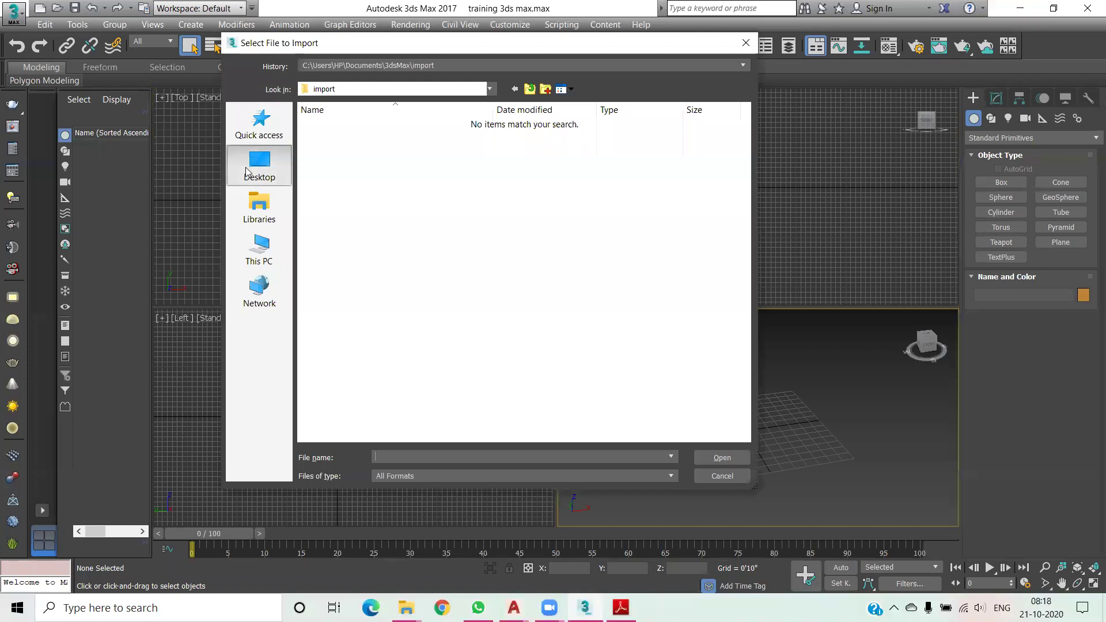
click(247, 172)
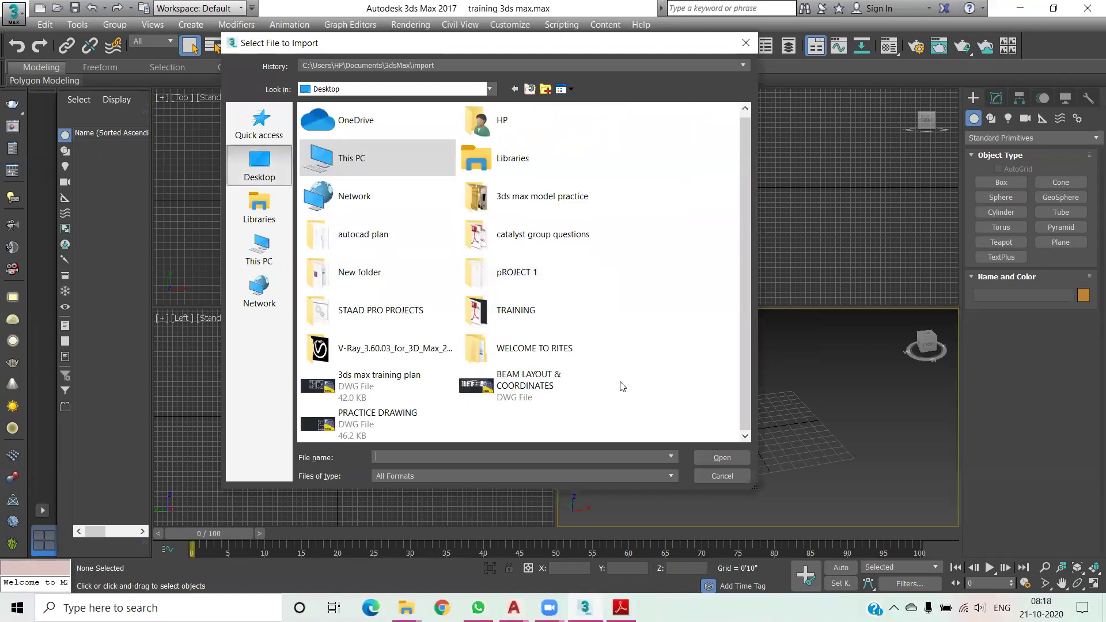
click(350, 431)
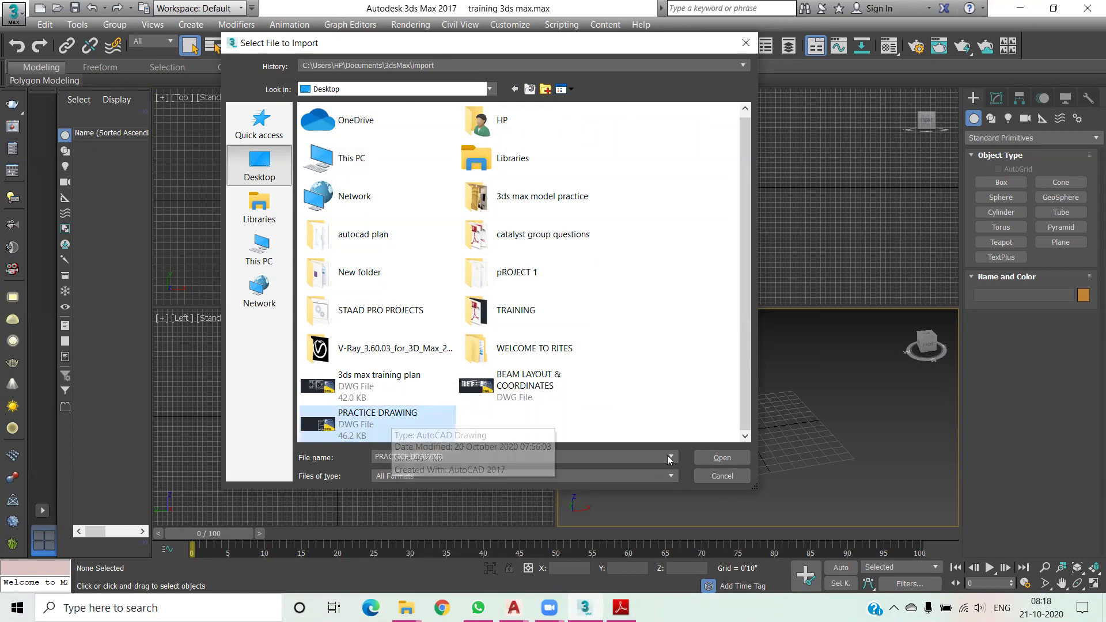
click(717, 461)
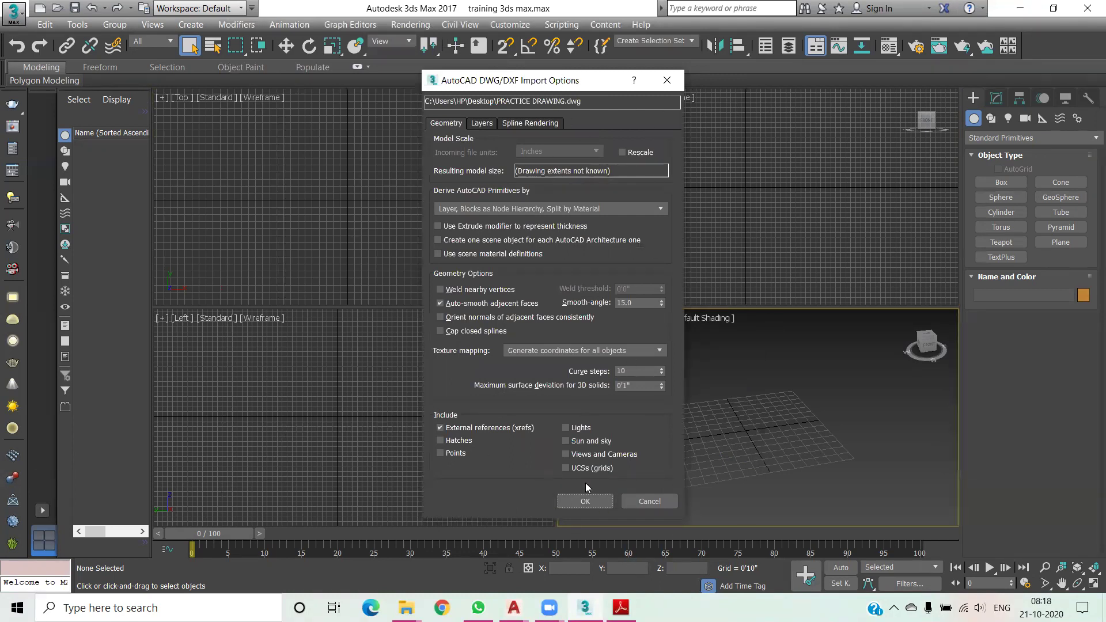
click(586, 502)
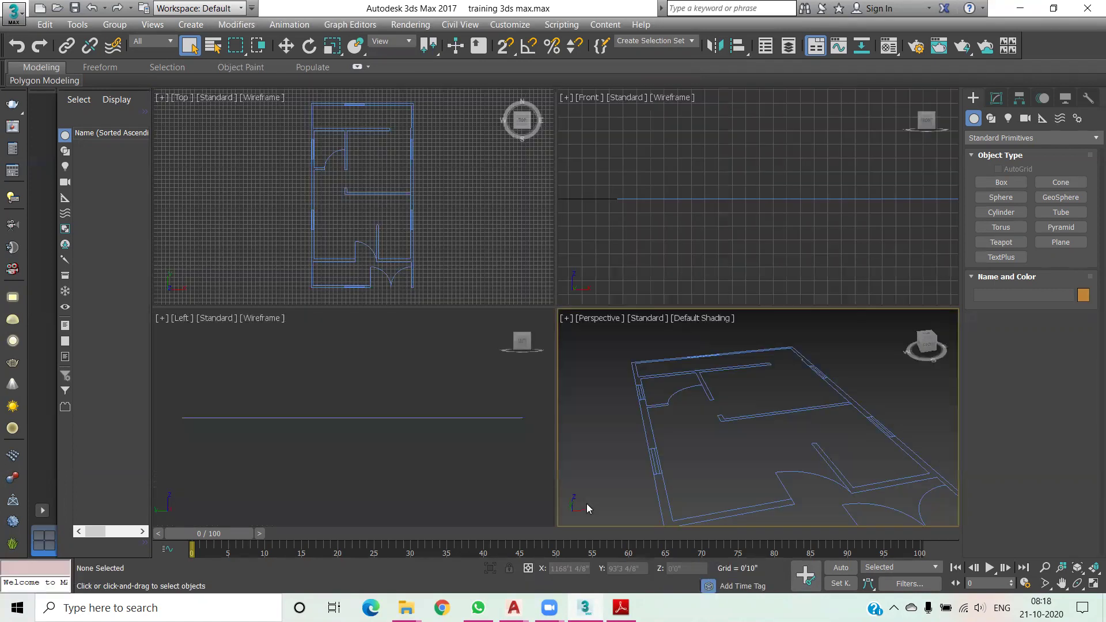
Zoom the viewports to frame the imported plan and make the Left view active
scroll(684, 435, down, 3)
scroll(685, 435, down, 1)
scroll(692, 438, down, 3)
scroll(708, 450, up, 1)
scroll(743, 441, up, 2)
scroll(790, 429, up, 2)
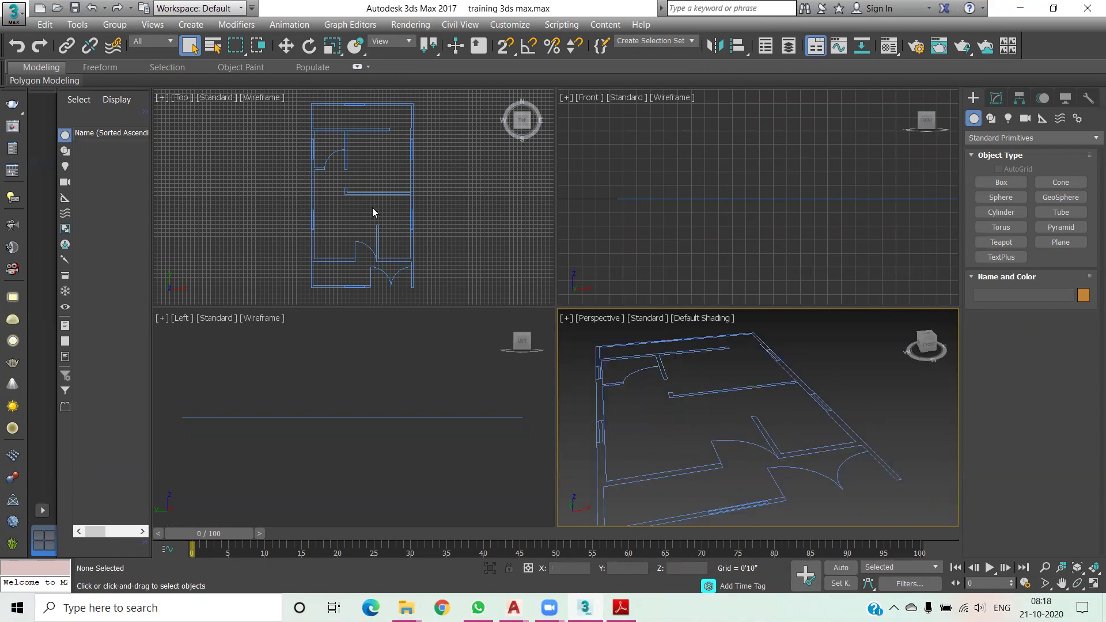
scroll(370, 216, down, 2)
scroll(640, 249, down, 2)
scroll(380, 441, down, 1)
scroll(379, 441, down, 1)
click(388, 380)
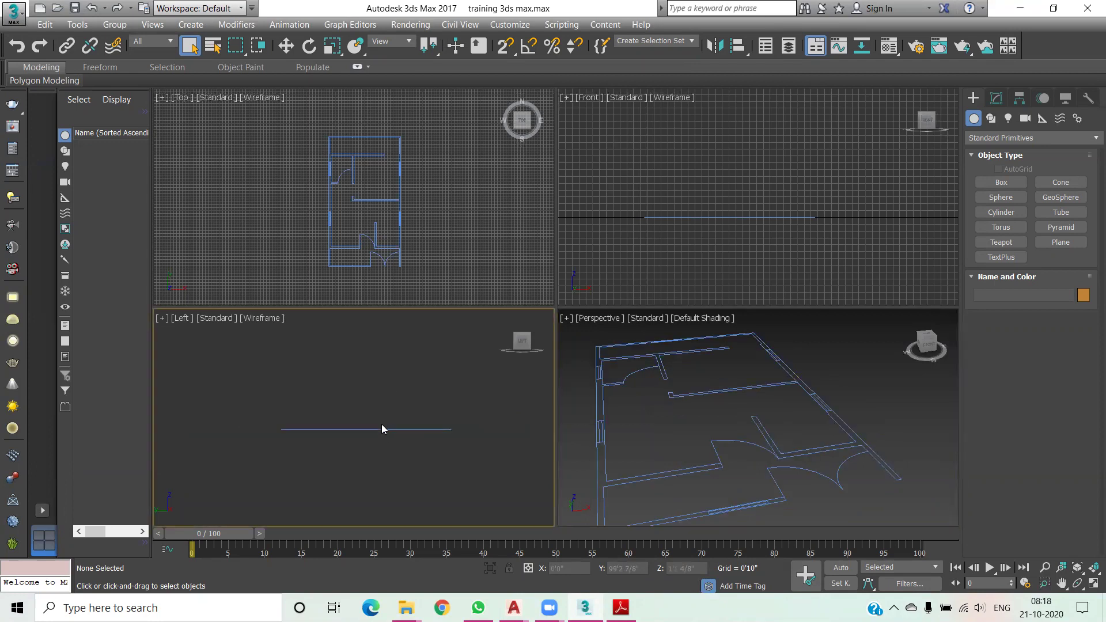
scroll(731, 429, down, 3)
scroll(755, 395, up, 2)
Hide and then restore the Front viewport's grid with G
click(761, 259)
key(g)
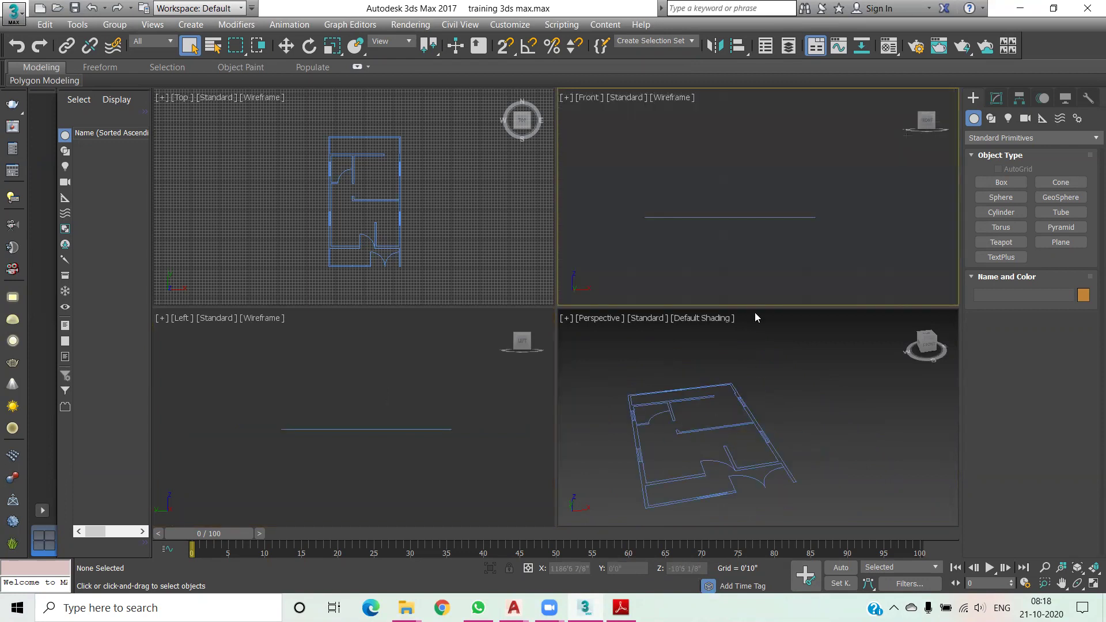
click(751, 340)
click(756, 270)
key(g)
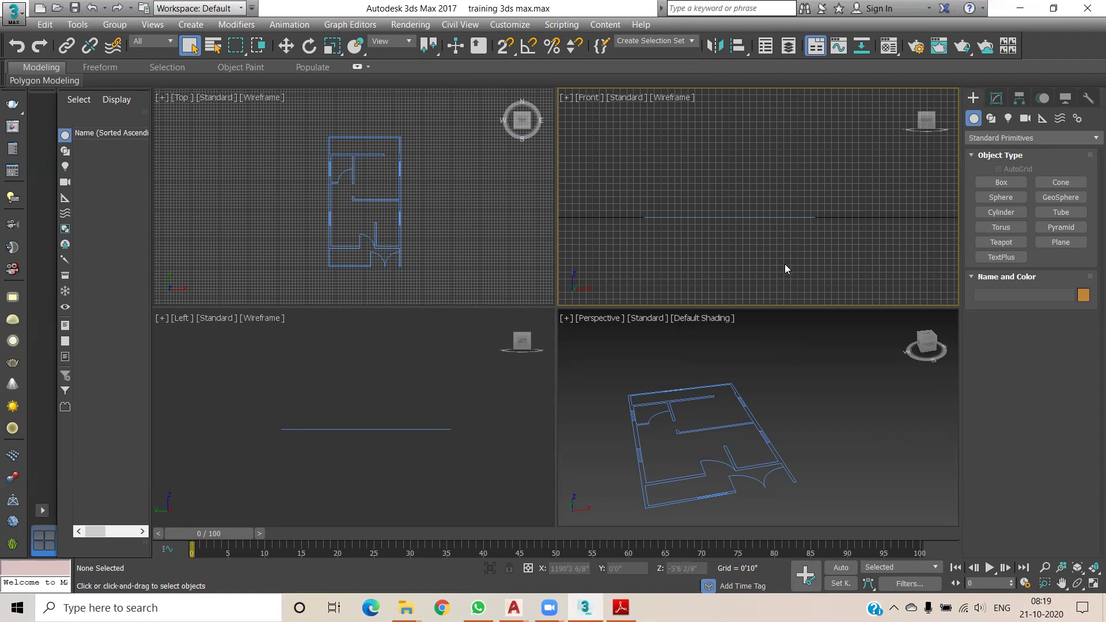
Set a front-side angle on the Perspective ViewCube and maximize Perspective with Alt+W
click(929, 344)
click(927, 349)
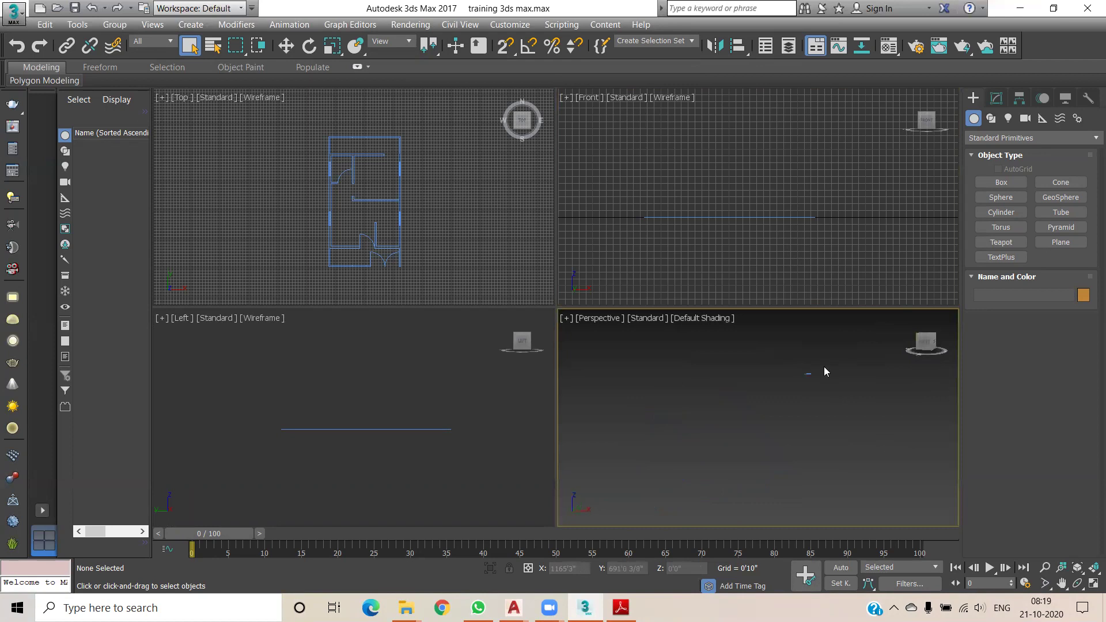
scroll(764, 393, up, 2)
key(alt+w)
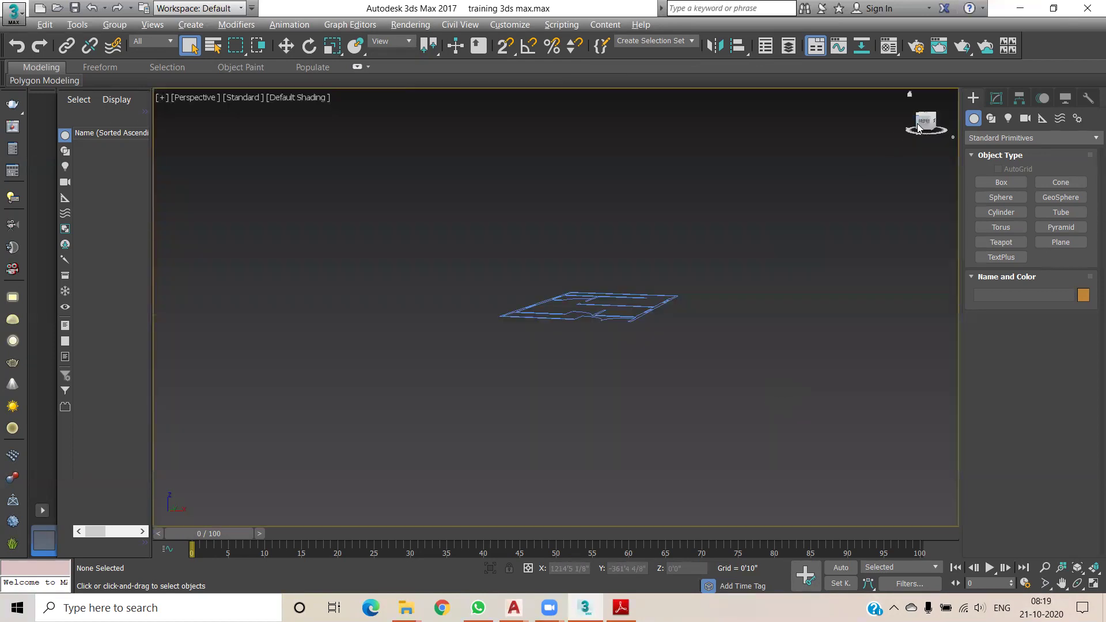
click(919, 128)
scroll(616, 360, up, 3)
scroll(611, 369, up, 4)
scroll(619, 386, up, 5)
scroll(627, 400, up, 5)
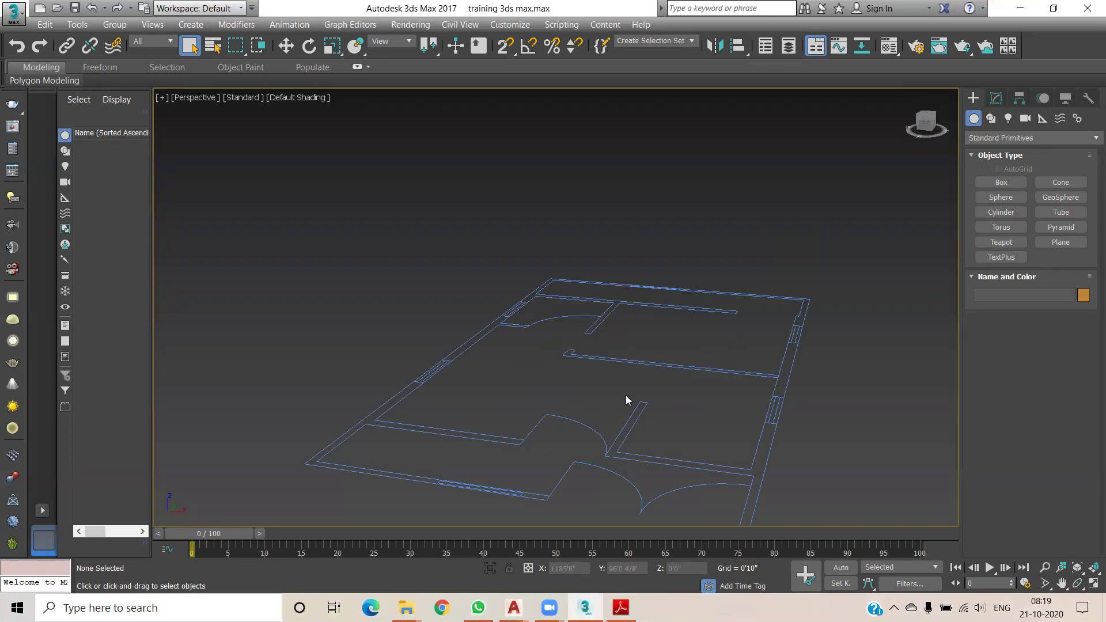
middle_drag(627, 400, 605, 345)
scroll(787, 322, down, 4)
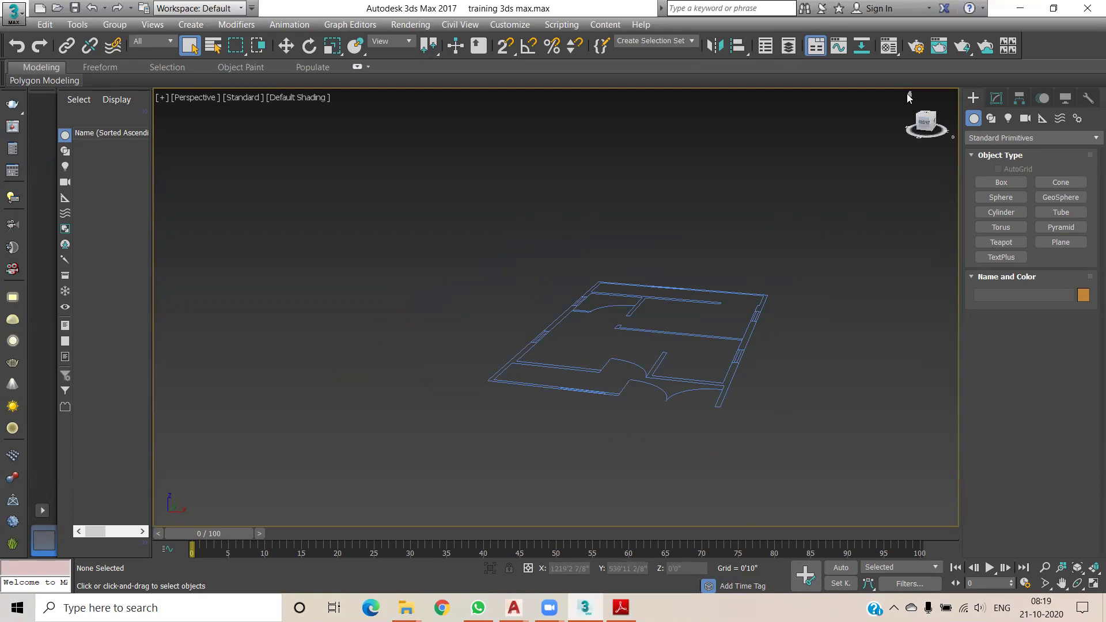
scroll(909, 97, up, 5)
drag(926, 122, 922, 133)
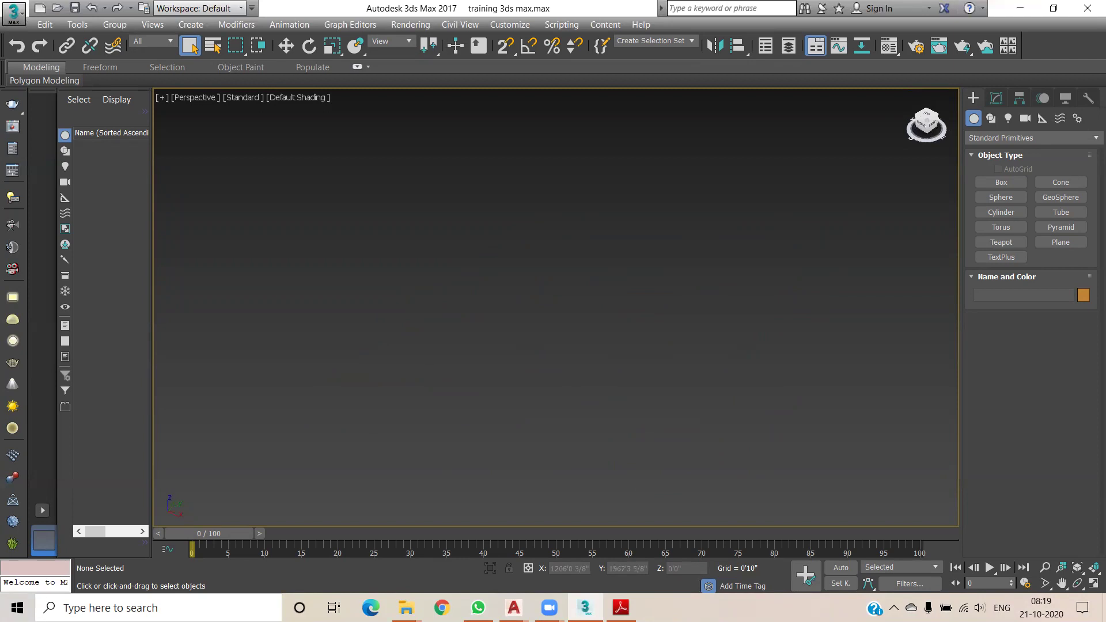
click(910, 95)
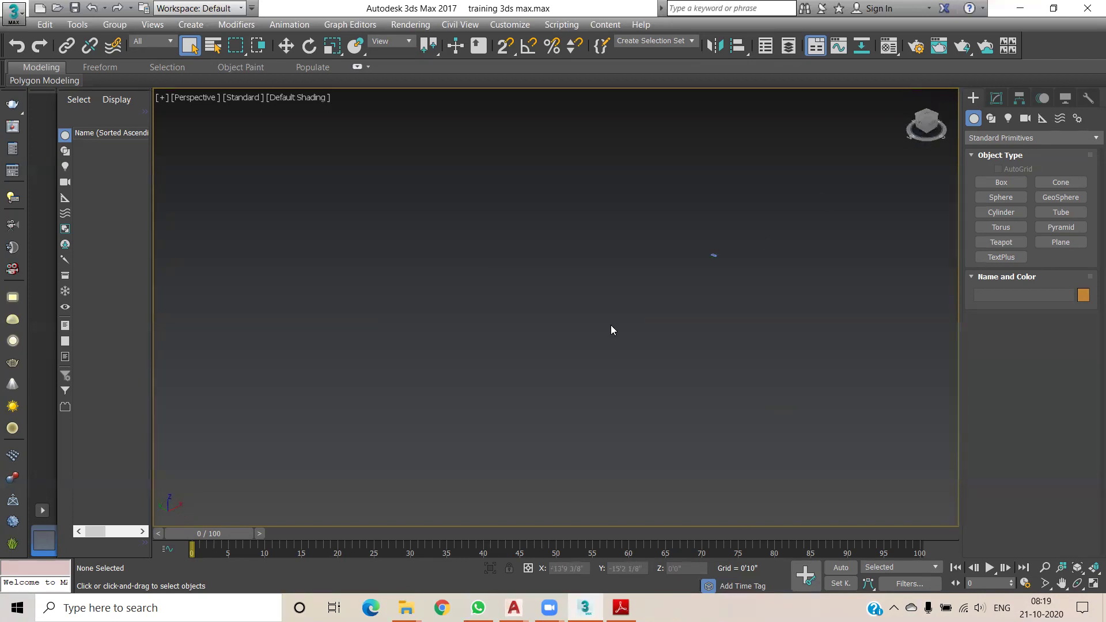
key(z)
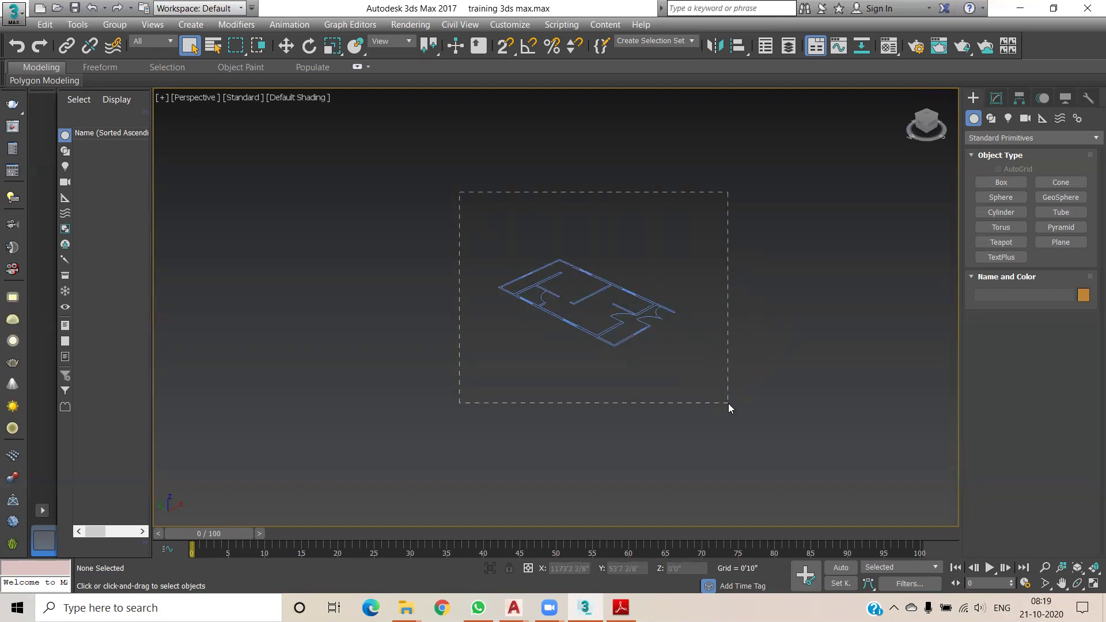
Select the floor plan, use Affect Pivot Only and Center to Object, then deselect it
drag(728, 403, 728, 403)
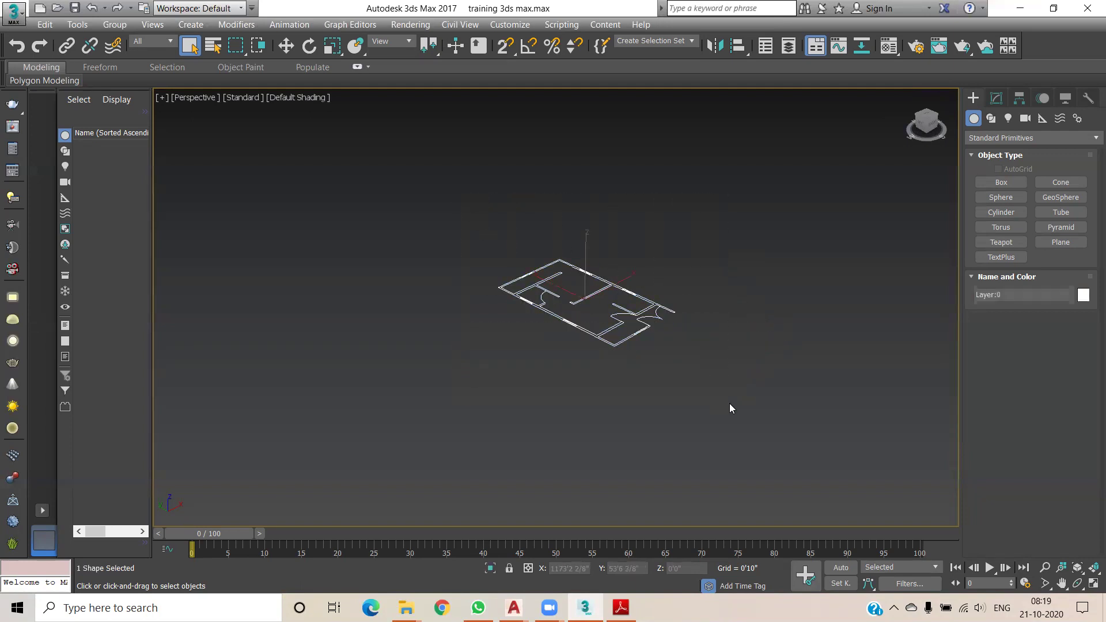
click(1020, 100)
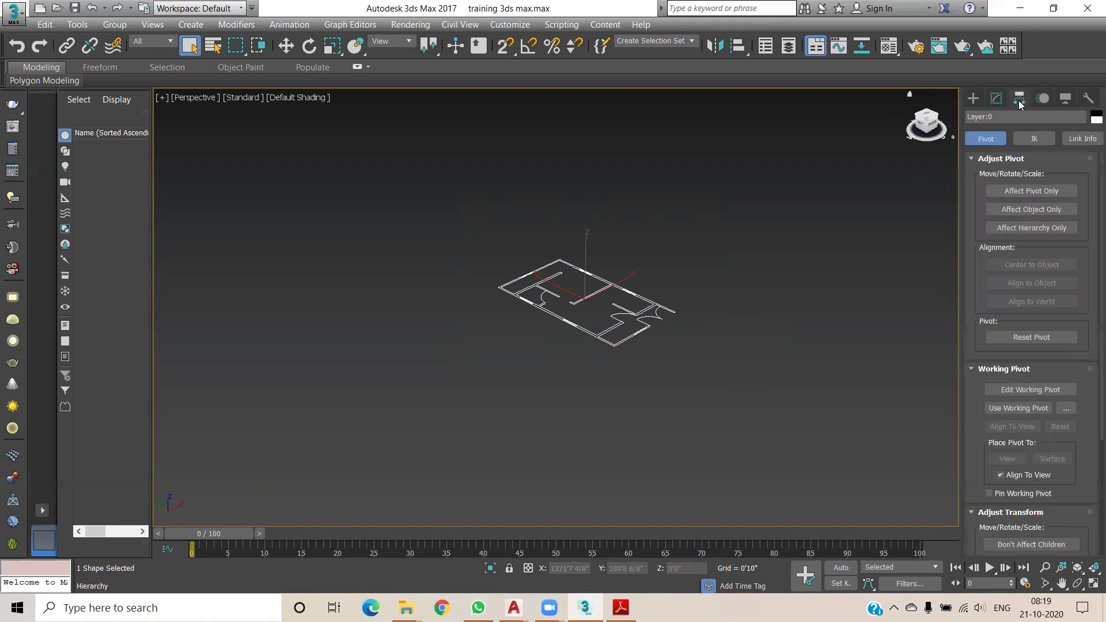
click(1035, 193)
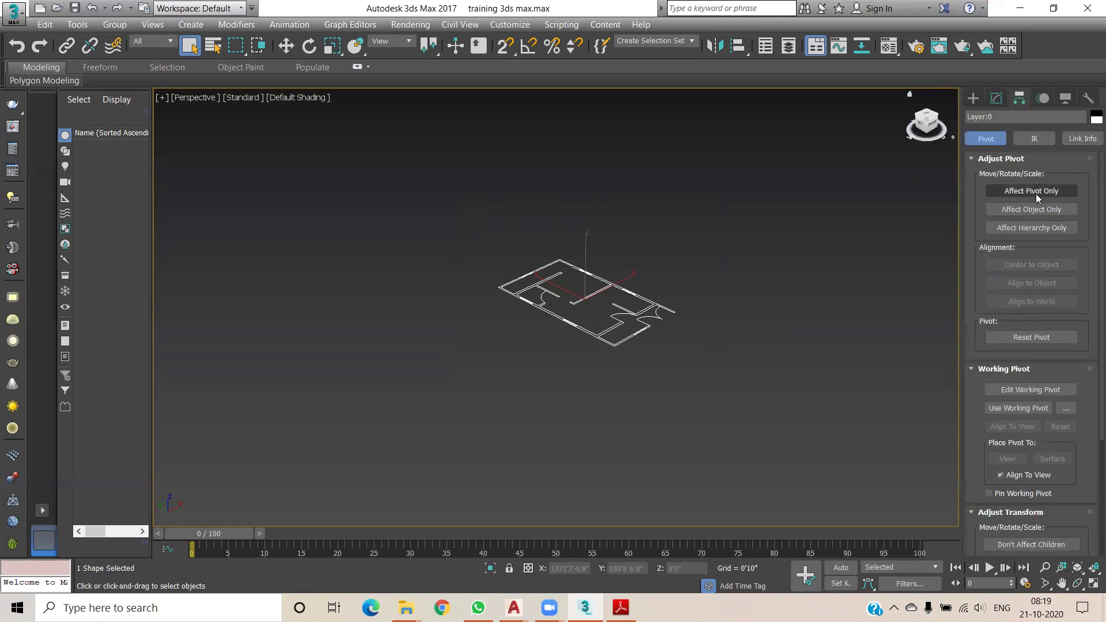
click(1036, 193)
click(1051, 267)
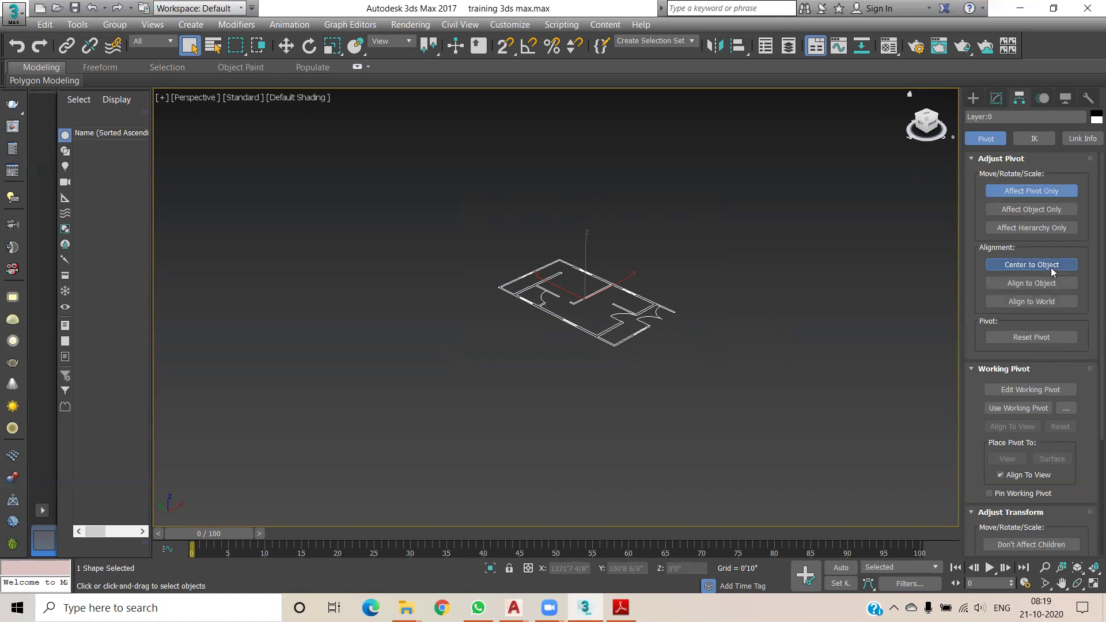
drag(924, 117, 945, 115)
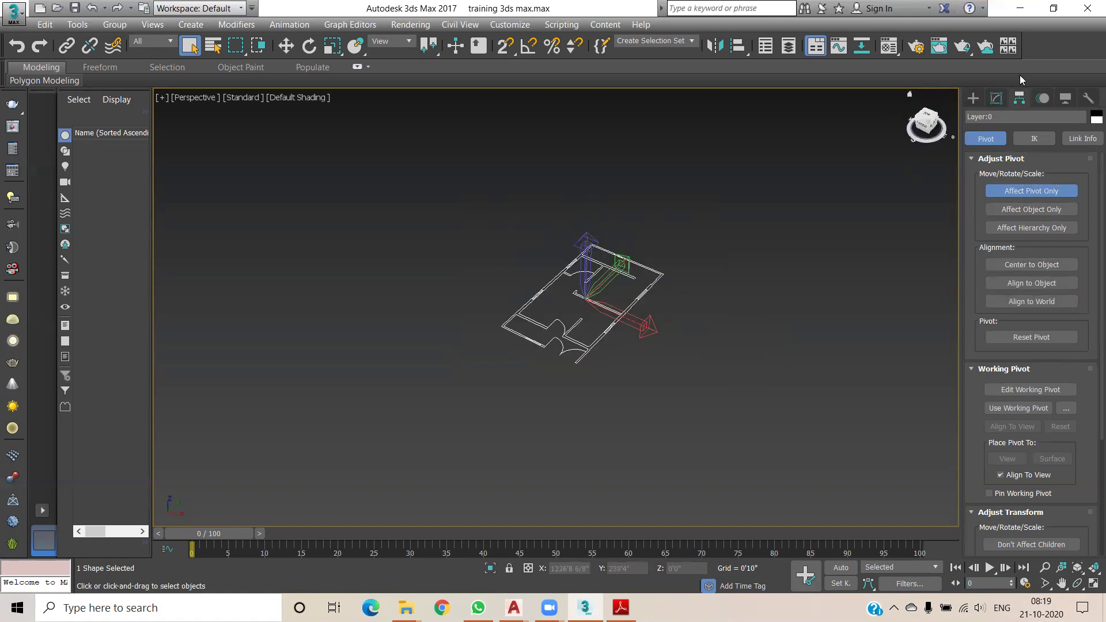
click(973, 97)
click(865, 213)
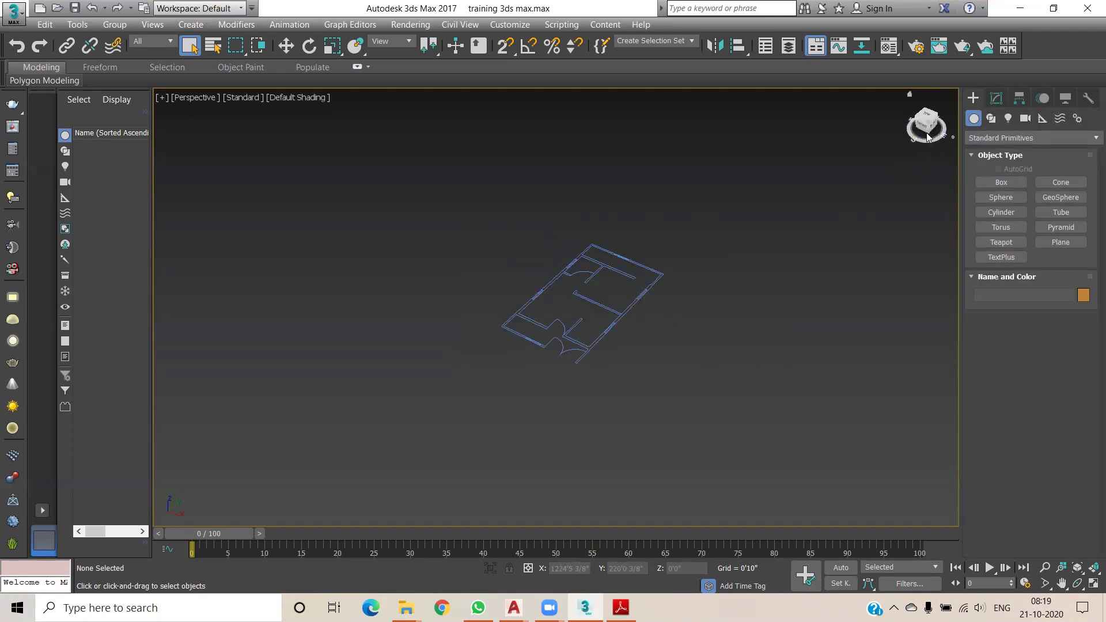
Orbit, zoom and pan the Perspective view around the floor plan
drag(926, 127, 945, 129)
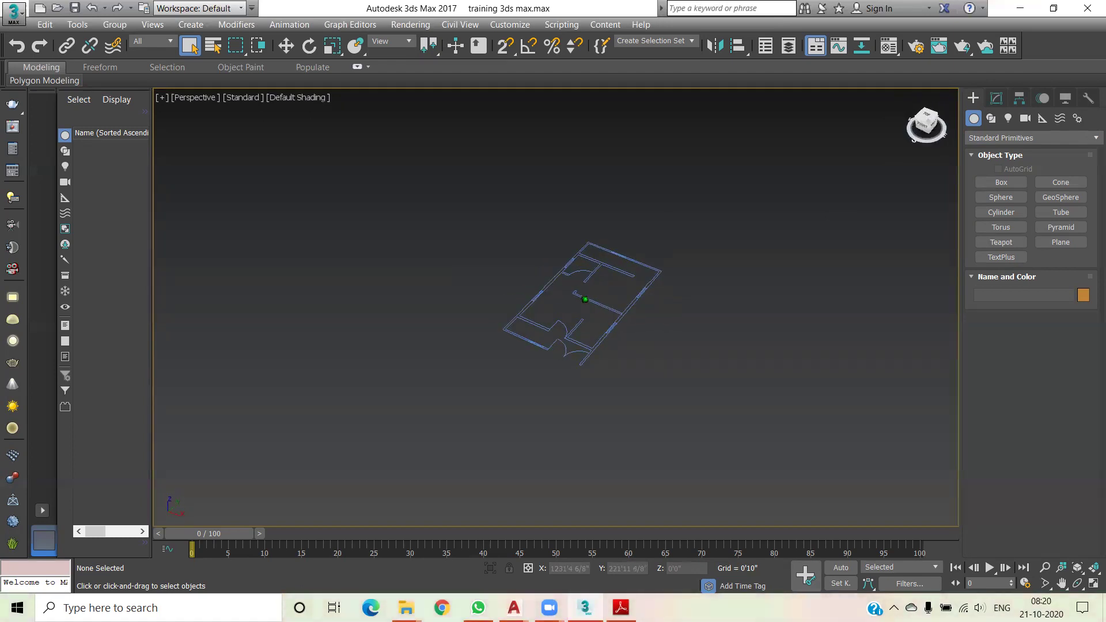
drag(945, 129, 947, 131)
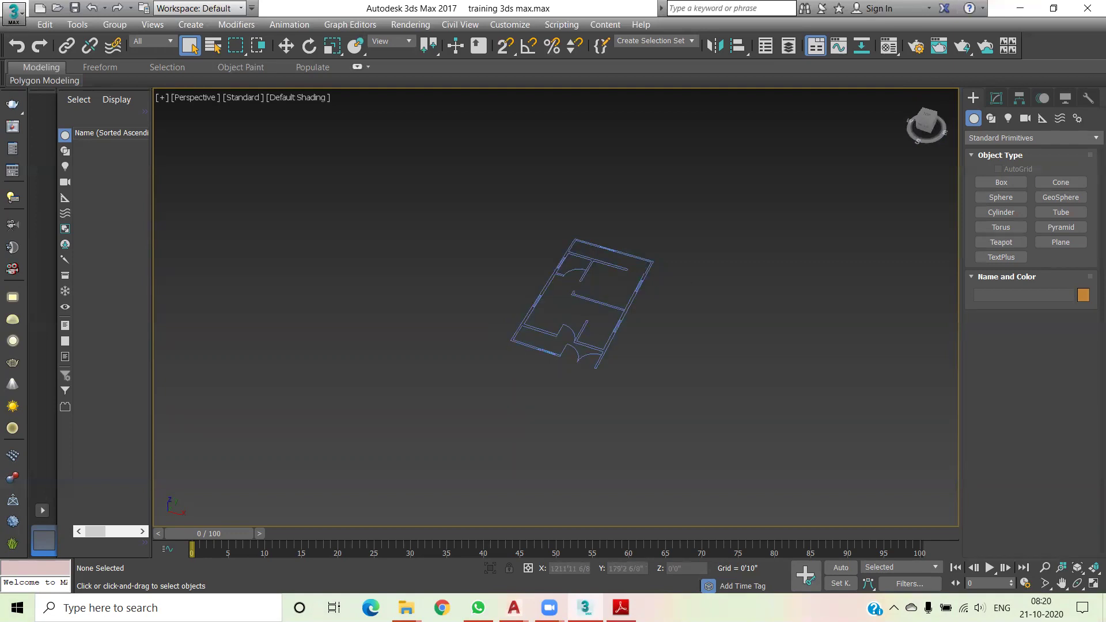
scroll(841, 305, up, 1)
scroll(842, 305, up, 2)
middle_drag(662, 72, 910, 94)
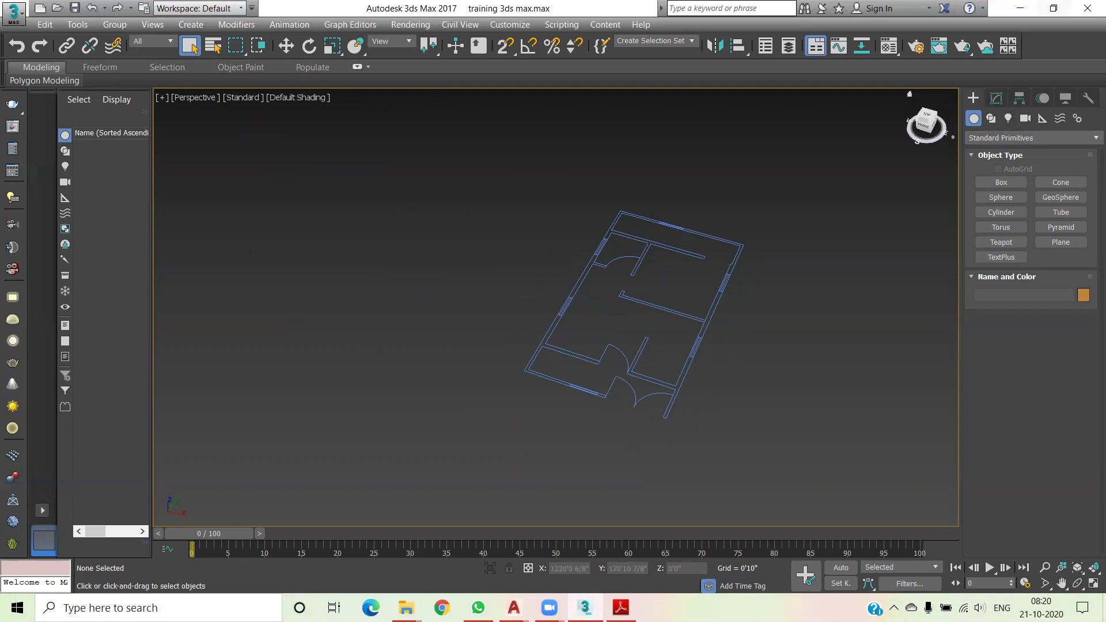
Bring 3ds Max back and return to the four-viewport layout with Alt+W
click(1020, 8)
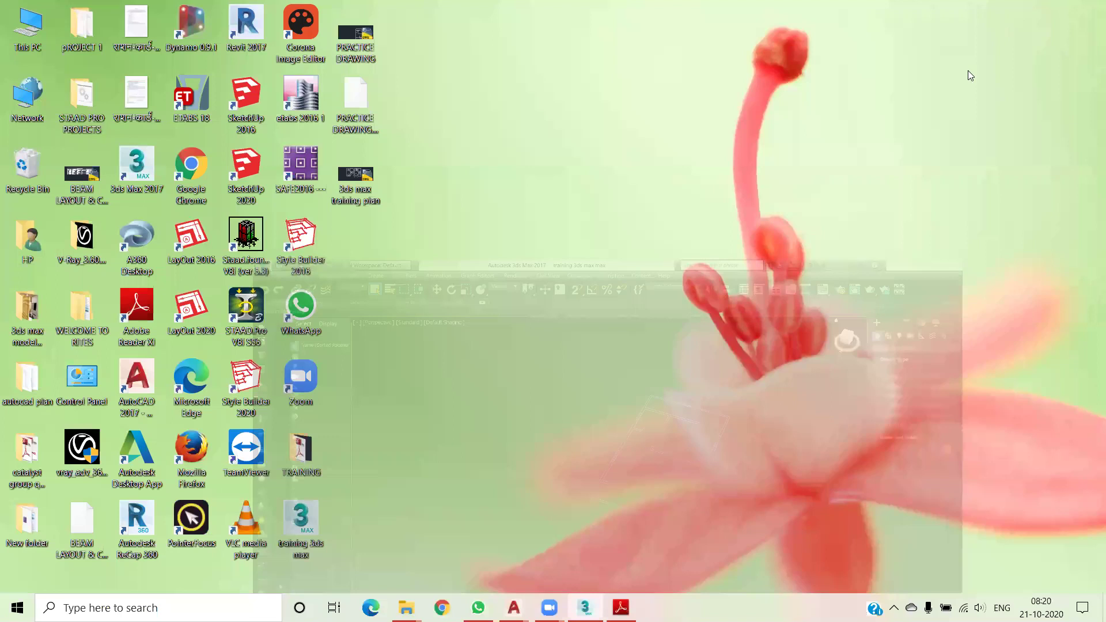
right_click(735, 215)
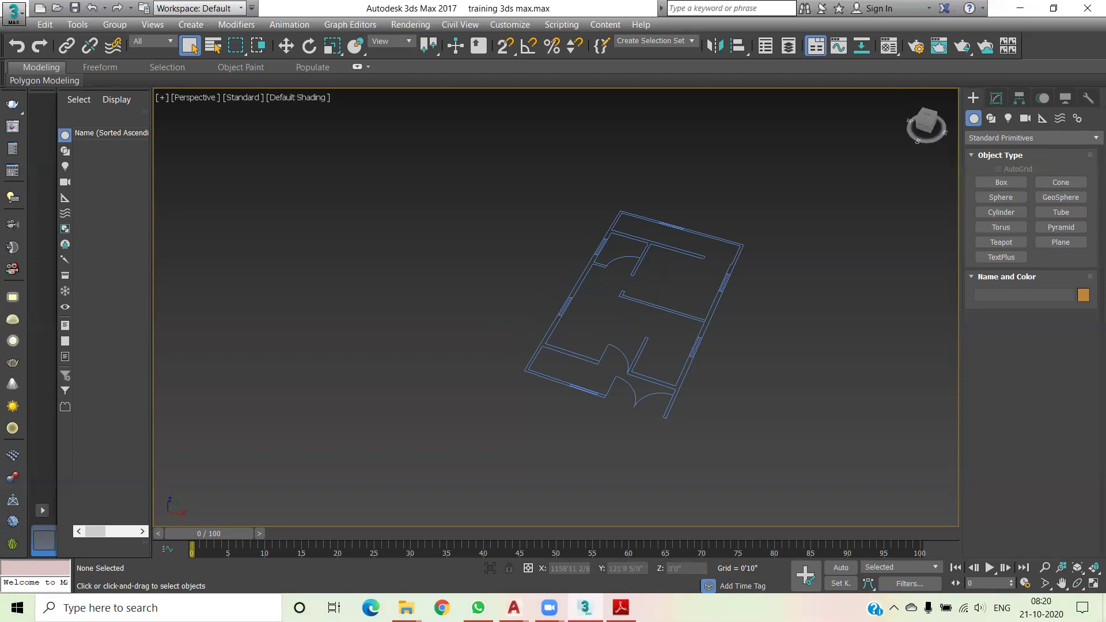
key(alt+w)
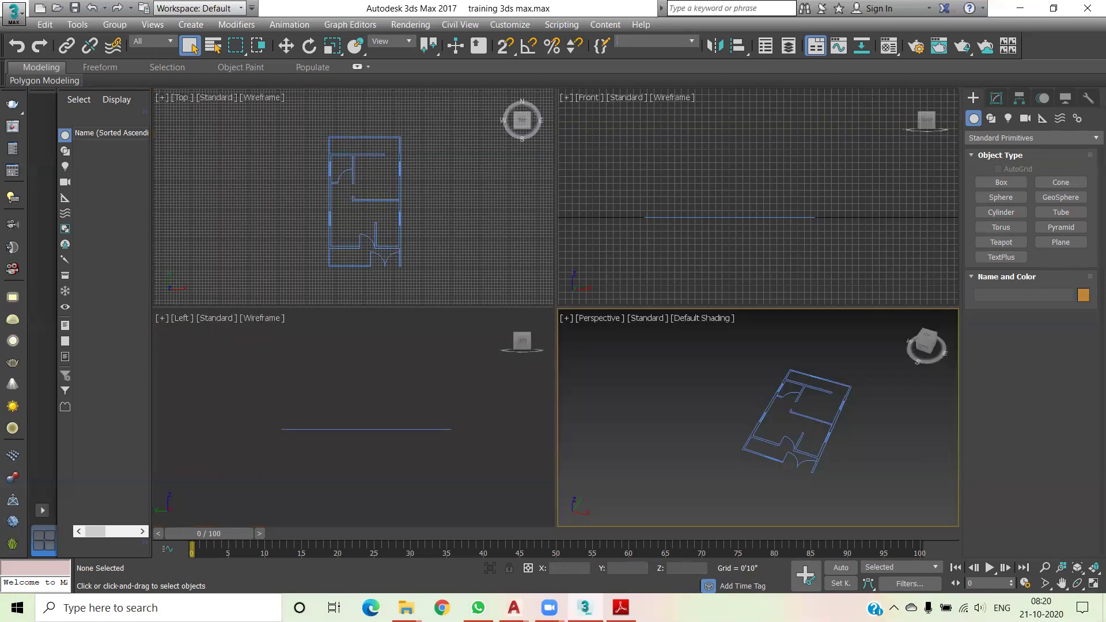
Activate the Left and Perspective viewports, then close 3ds Max to get the save prompt
right_click(750, 173)
right_click(403, 374)
right_click(749, 432)
click(1088, 8)
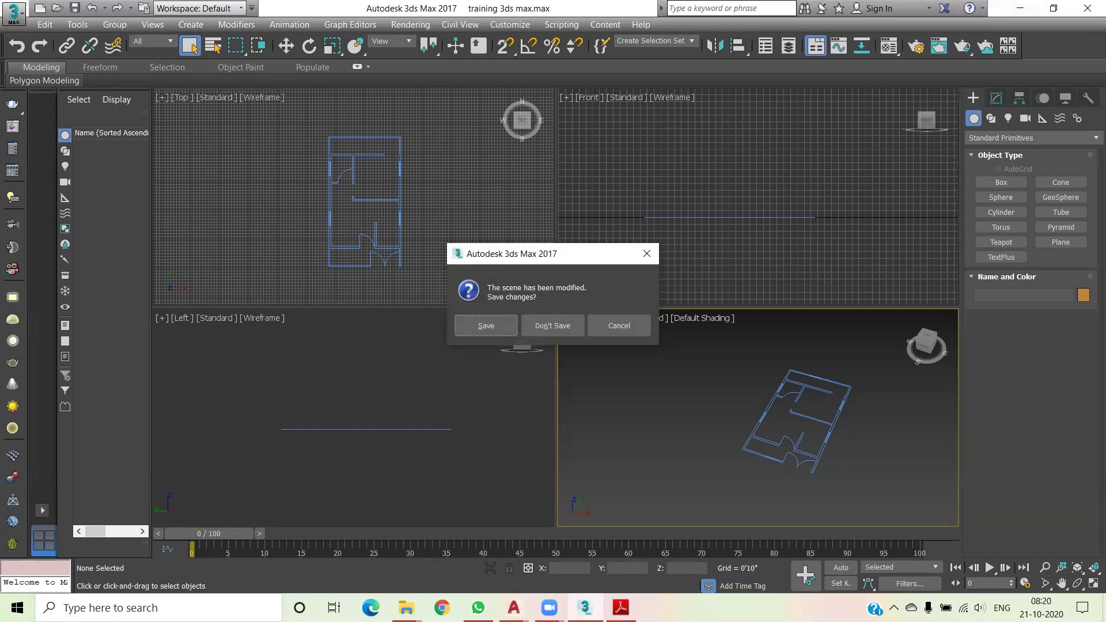
Answer the 3ds Max save prompt, show the desktop, and switch back to AutoCAD
key(Return)
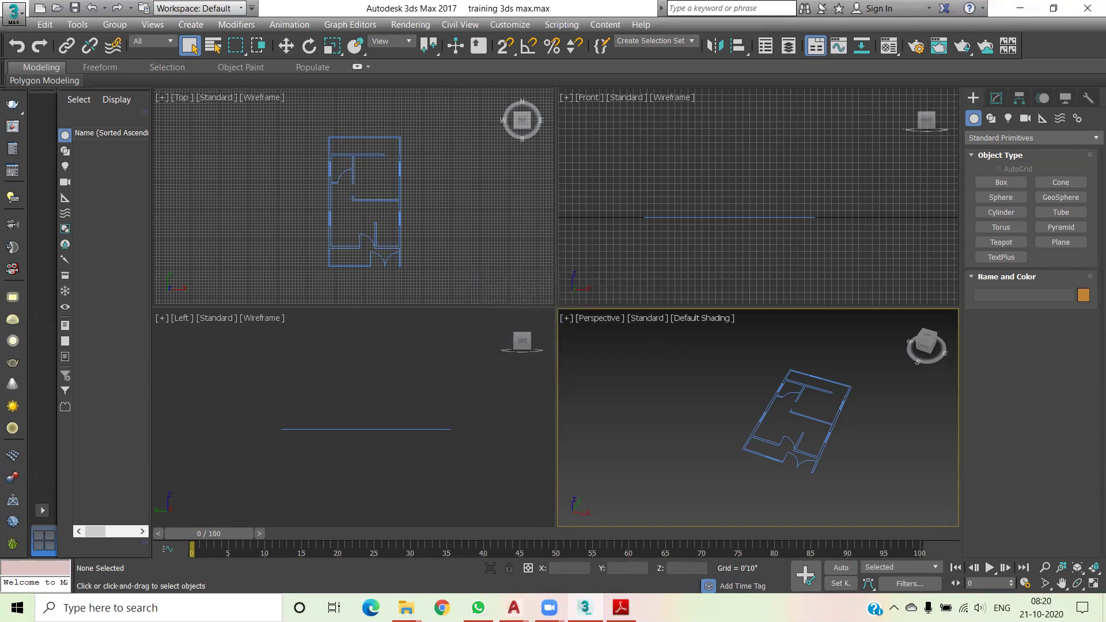
key(super+d)
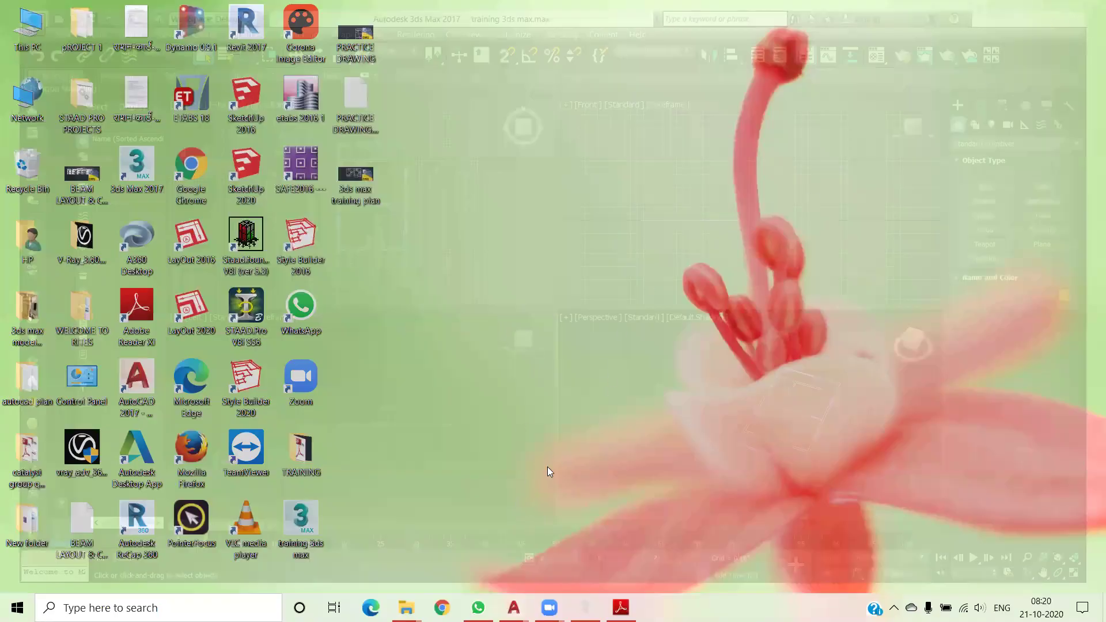
key(alt+Tab)
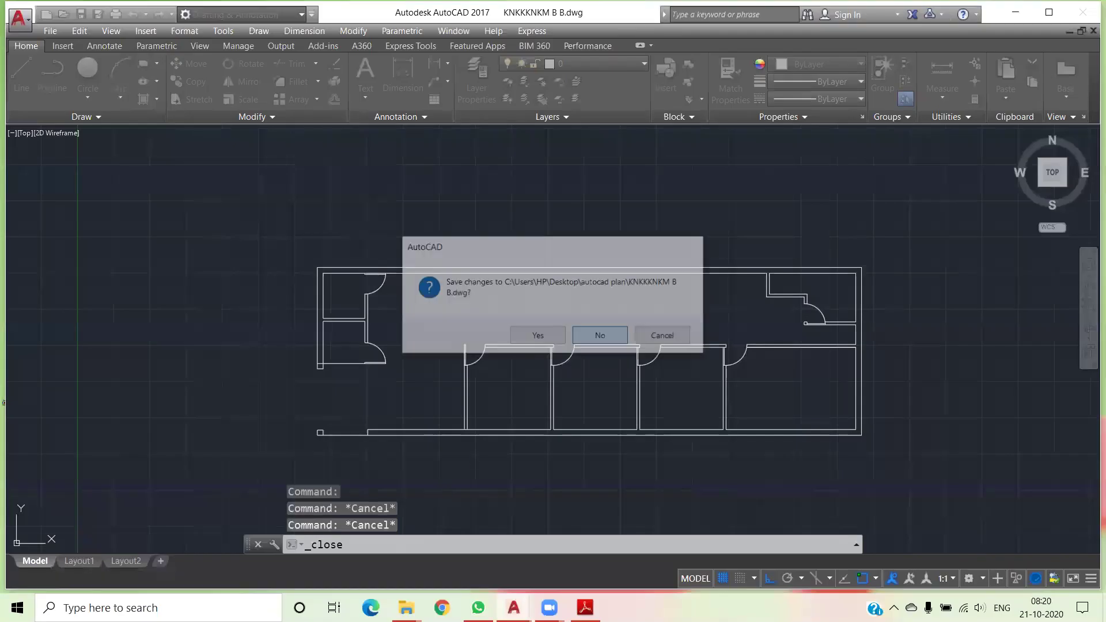
Quit AutoCAD, discarding changes to each open drawing including COLUMN PLACEMENT
click(593, 331)
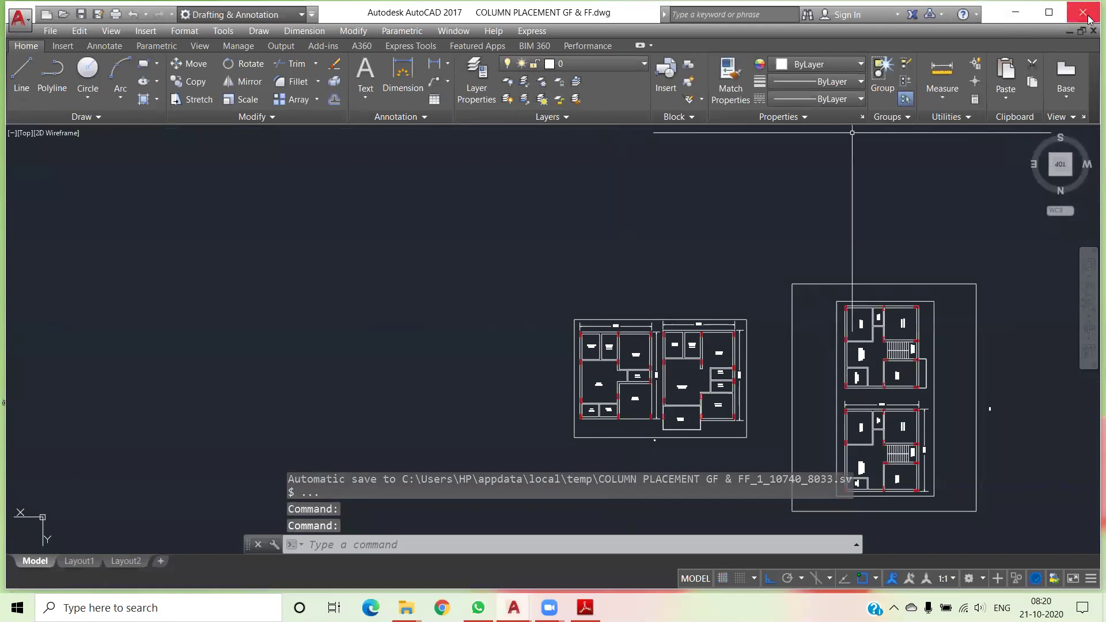
click(1084, 11)
click(603, 336)
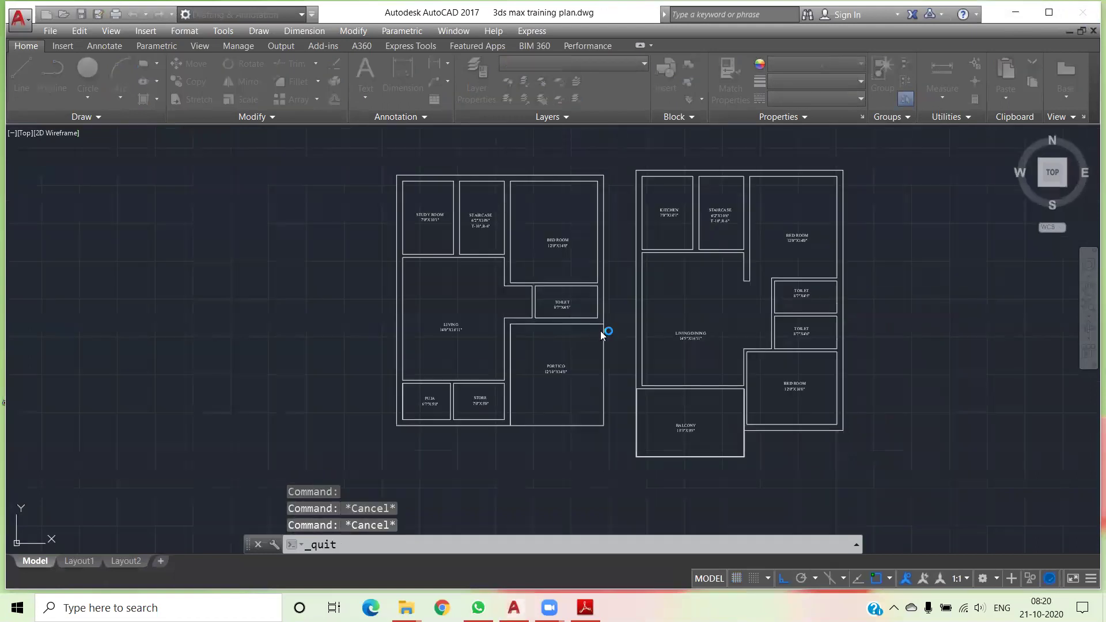
click(601, 336)
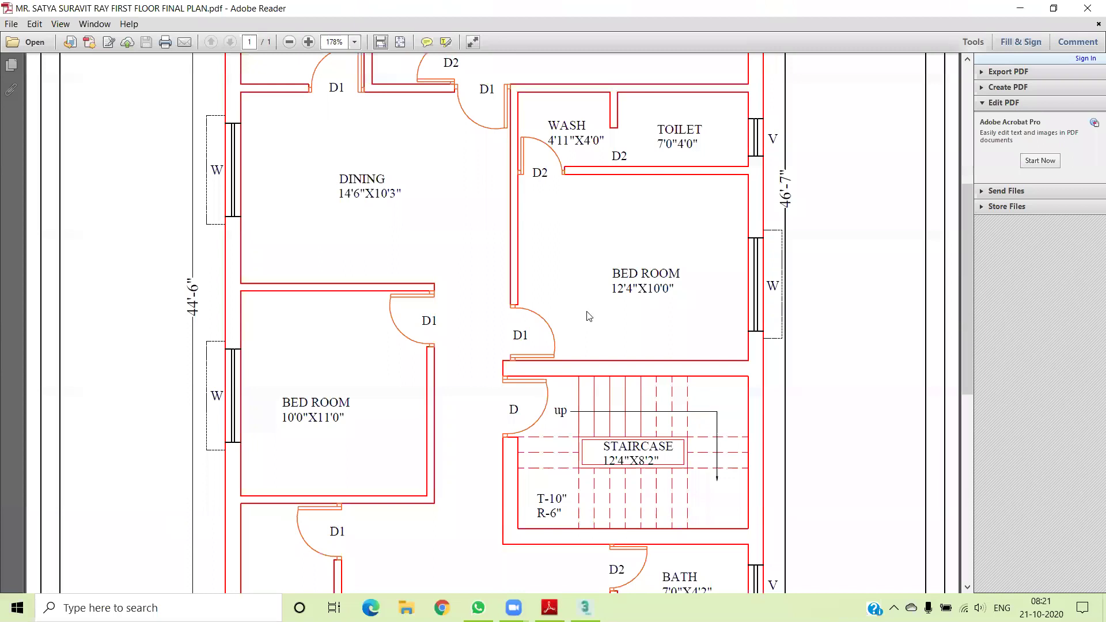
Scroll through the first-floor plan PDF's rooms, then minimize Adobe Reader
scroll(590, 318, down, 3)
scroll(611, 319, down, 2)
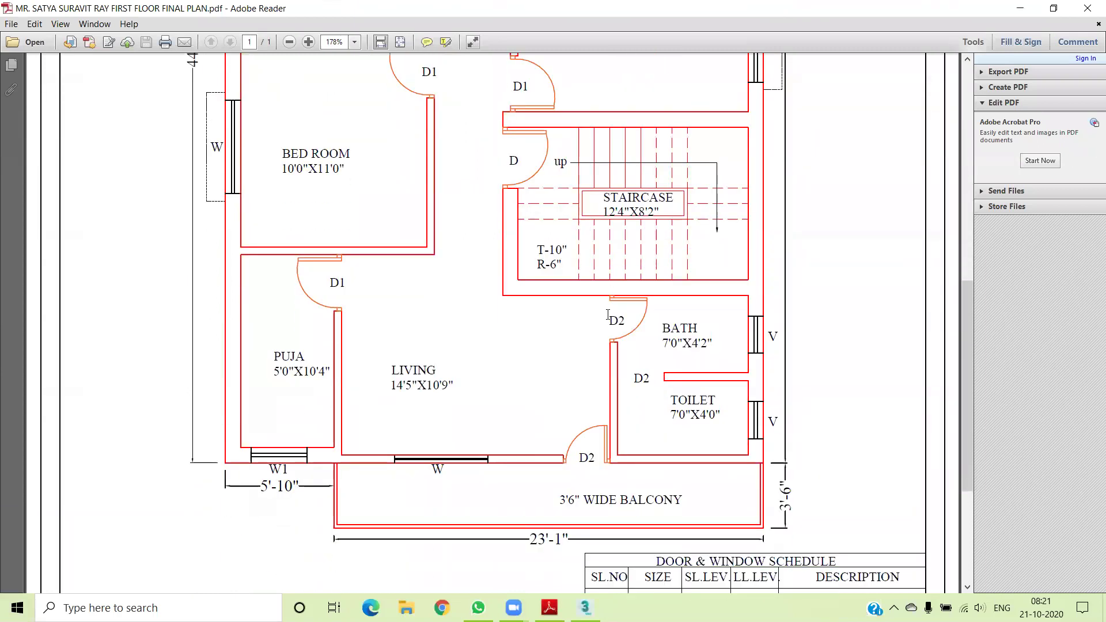
scroll(611, 319, up, 2)
scroll(634, 334, down, 2)
scroll(634, 334, up, 3)
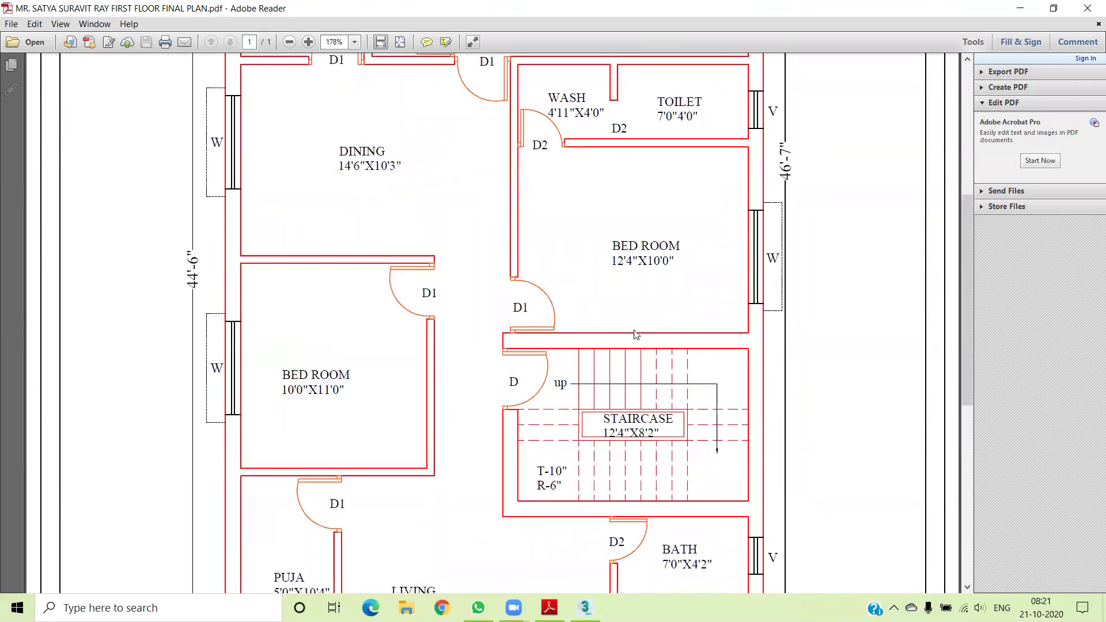
scroll(636, 334, up, 5)
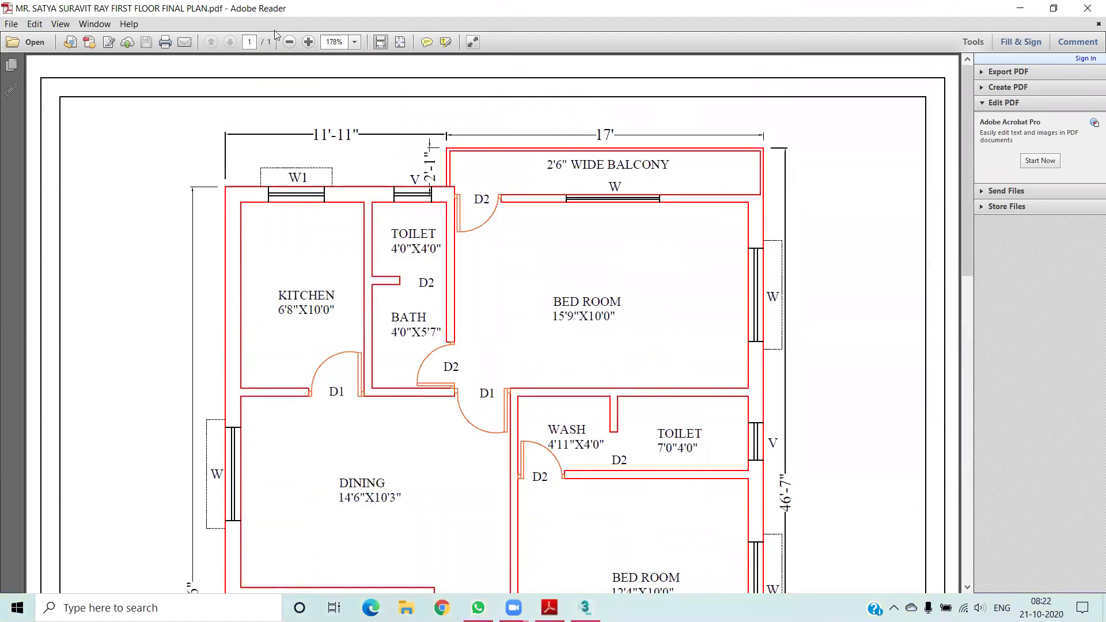
click(1020, 8)
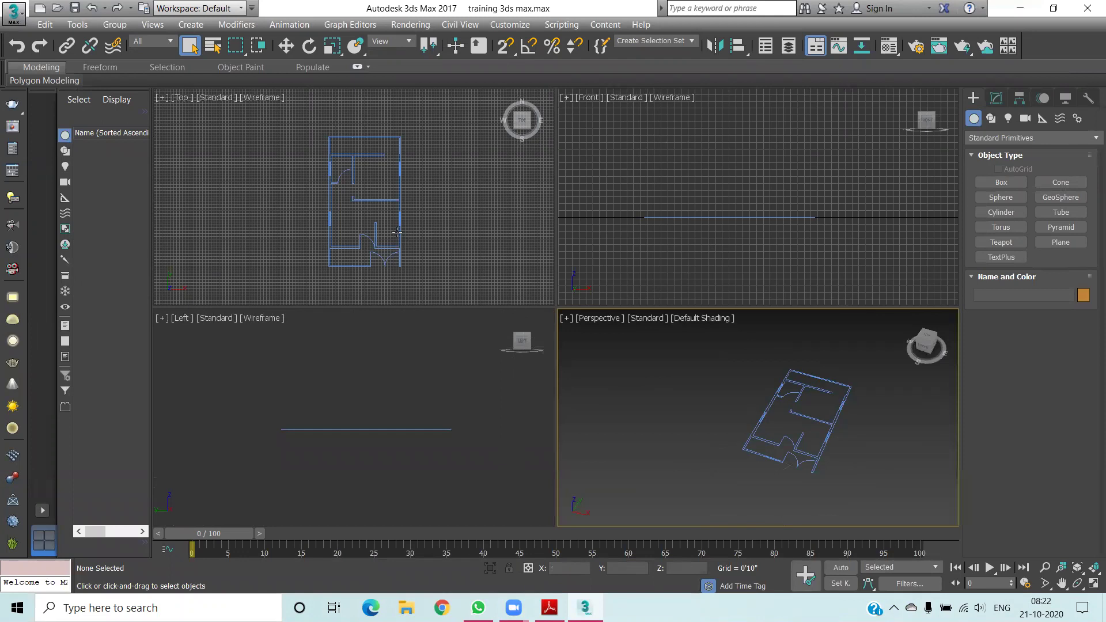
Maximize the Perspective view zoomed close on the plan and activate Box creation
scroll(382, 242, up, 2)
scroll(753, 430, up, 3)
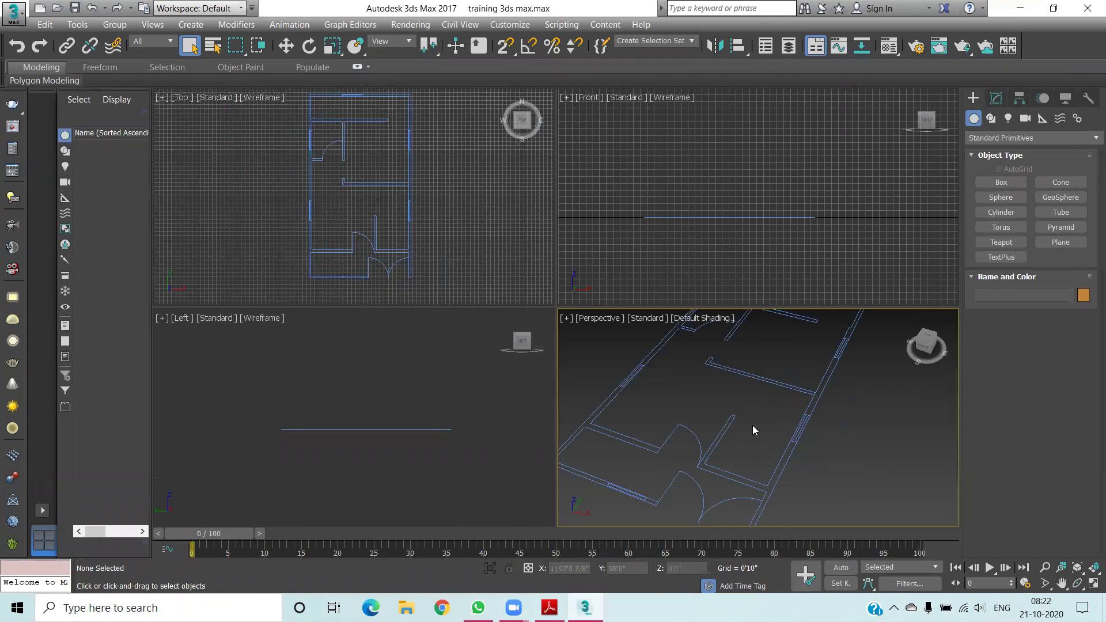
scroll(753, 436, up, 2)
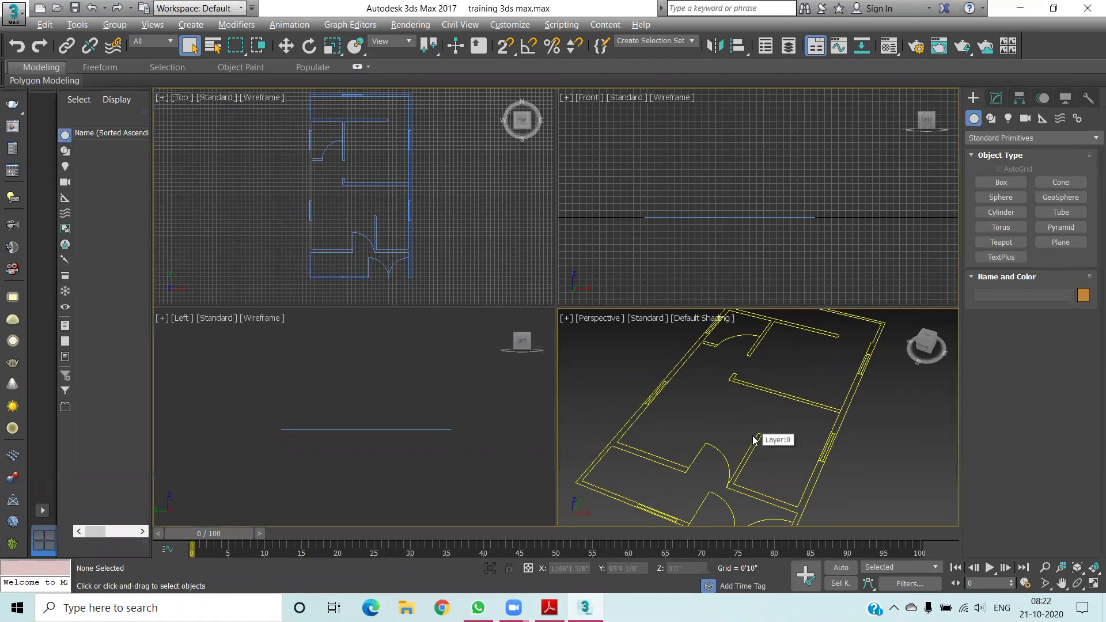
key(alt+w)
scroll(678, 355, down, 3)
scroll(621, 383, up, 4)
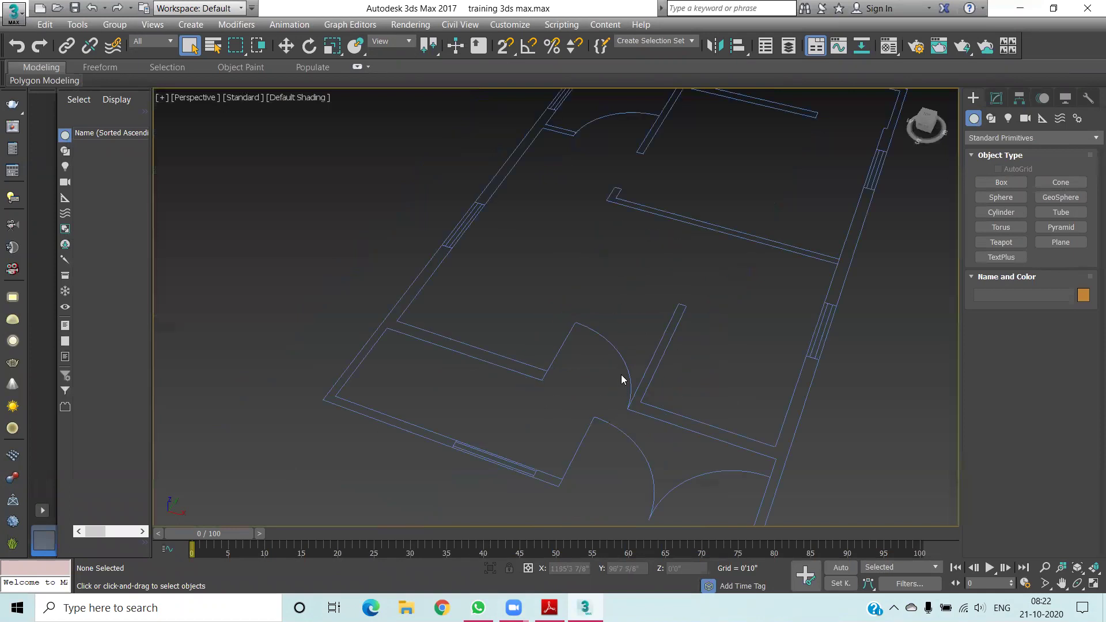
click(989, 183)
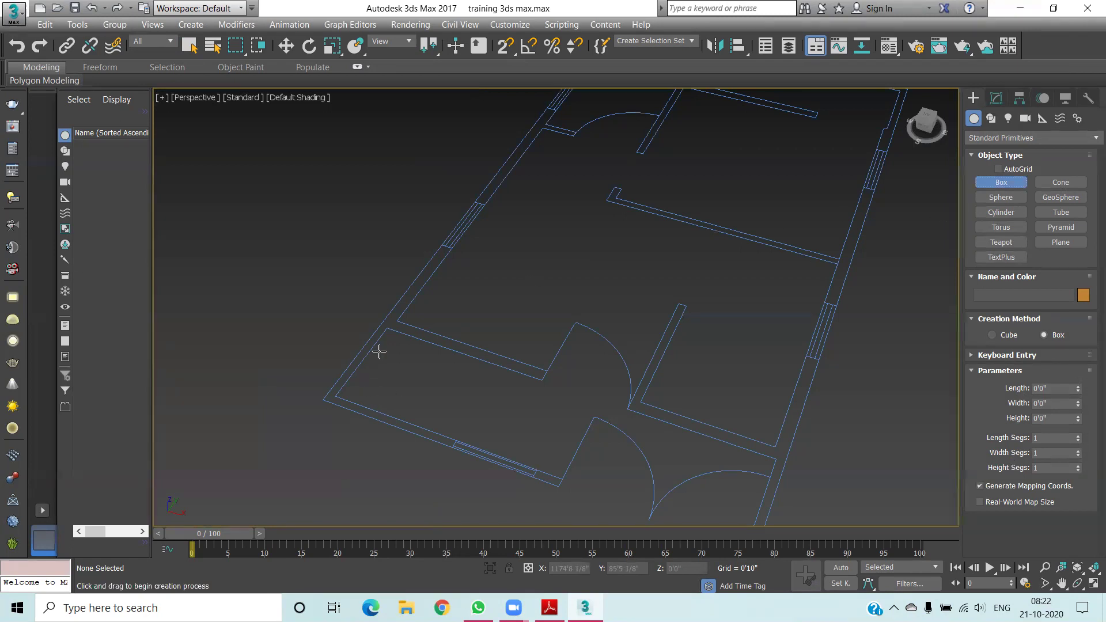
Zoom to the wall corner, set the Snaps Toggle to 3D, and add Endpoint to Vertex snapping
middle_drag(522, 286, 461, 407)
scroll(568, 208, up, 3)
scroll(556, 236, up, 2)
scroll(536, 233, up, 2)
scroll(520, 231, up, 1)
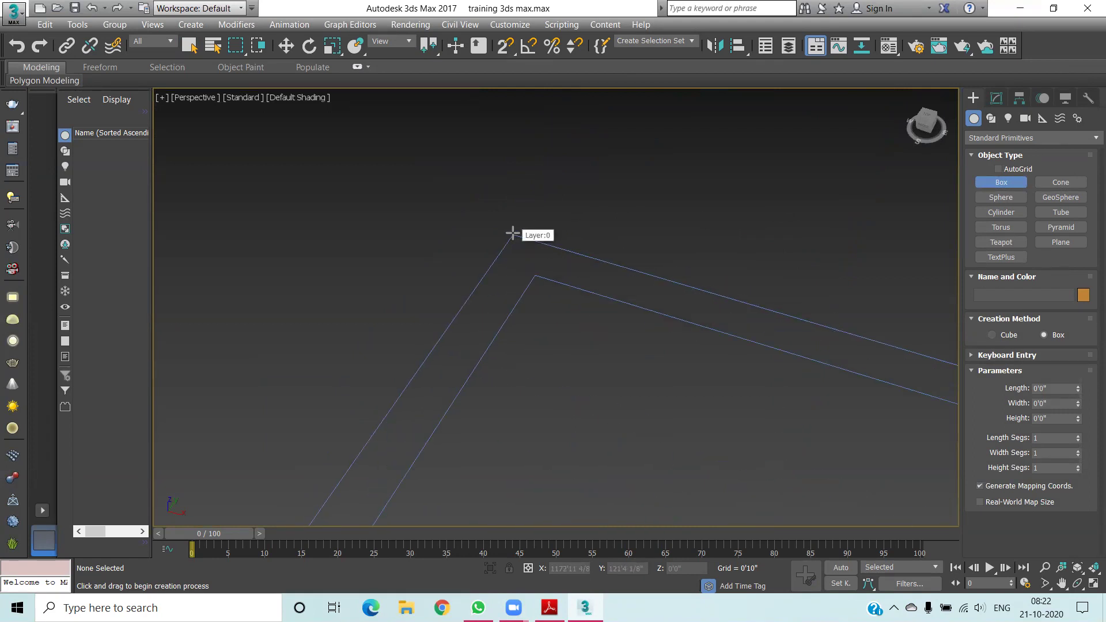
click(503, 49)
drag(503, 50, 506, 111)
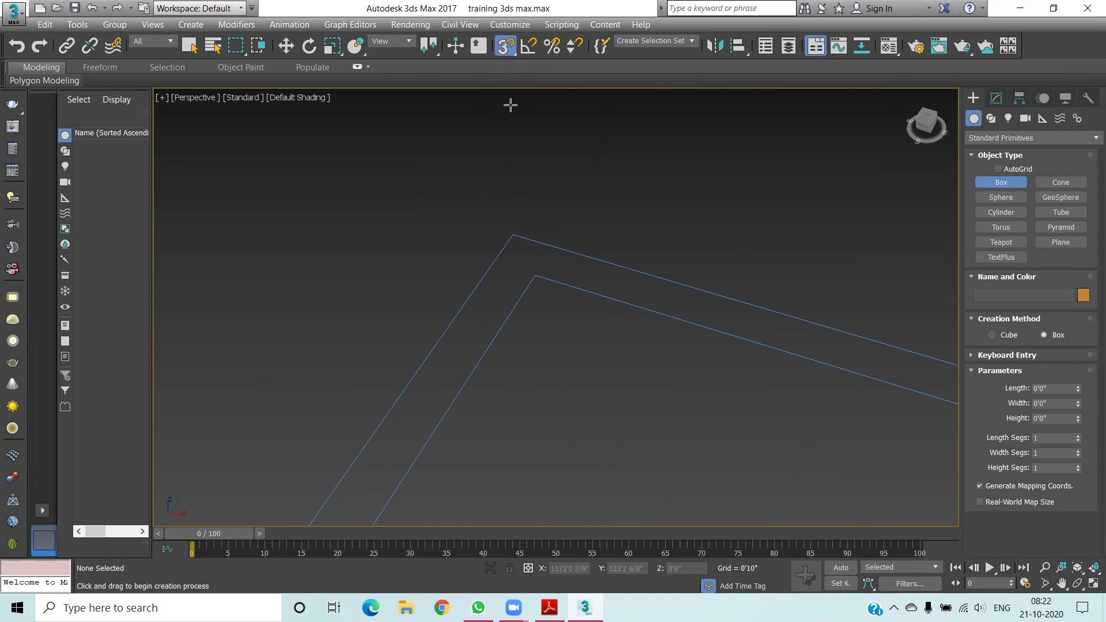
right_click(513, 51)
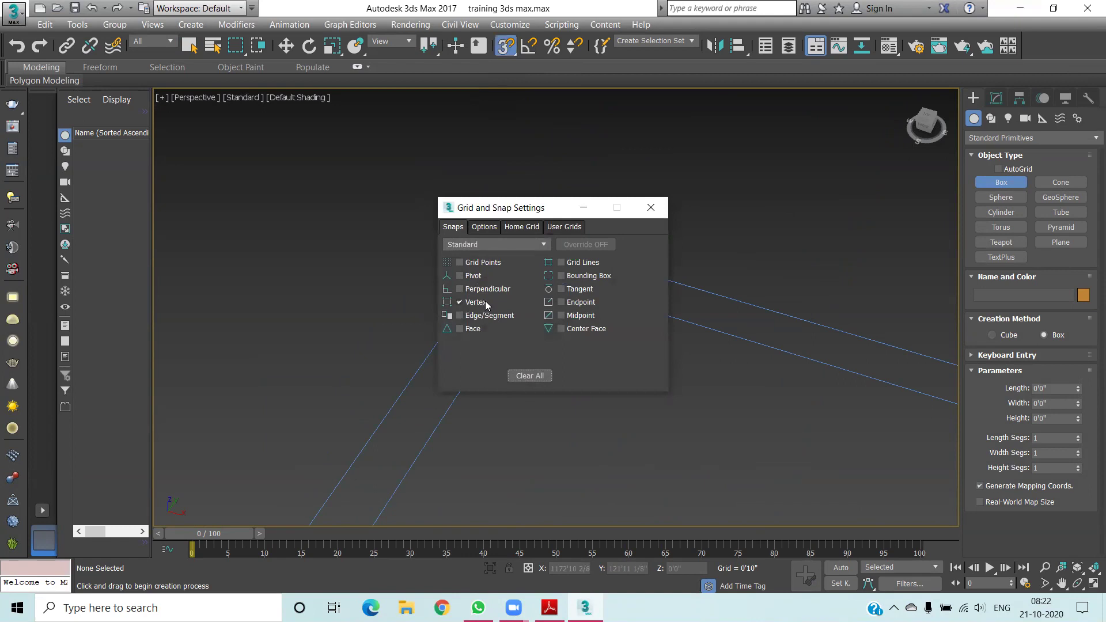
click(561, 301)
drag(647, 209, 649, 210)
Draw Box001 between the snapped wall corners, 0'5" thick and 6'10 2/8" long
click(657, 209)
mouse_move(510, 237)
mouse_down()
mouse_move(625, 278)
mouse_move(717, 270)
mouse_move(703, 343)
mouse_up()
scroll(625, 278, down, 2)
scroll(625, 277, down, 2)
scroll(717, 271, up, 3)
scroll(697, 357, up, 2)
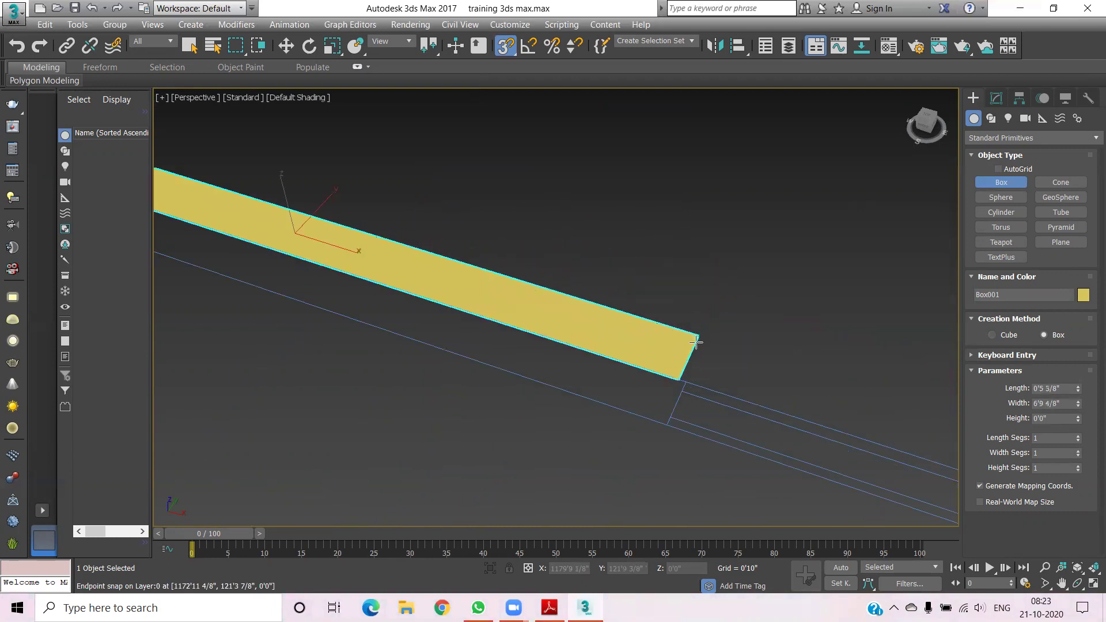
scroll(687, 400, up, 2)
drag(687, 400, 672, 425)
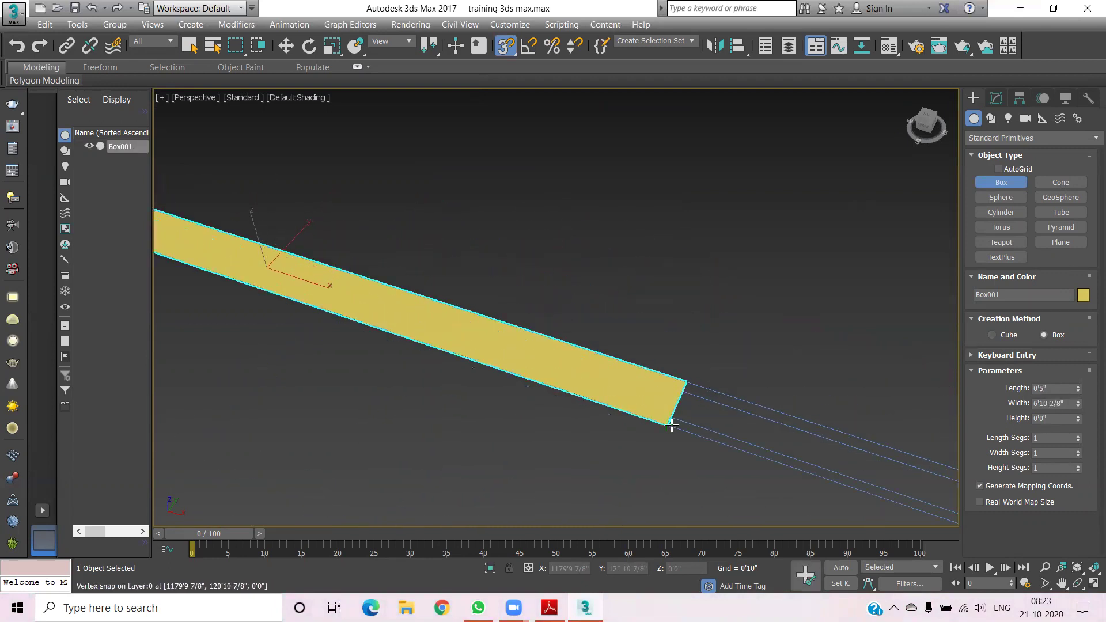
scroll(673, 349, down, 4)
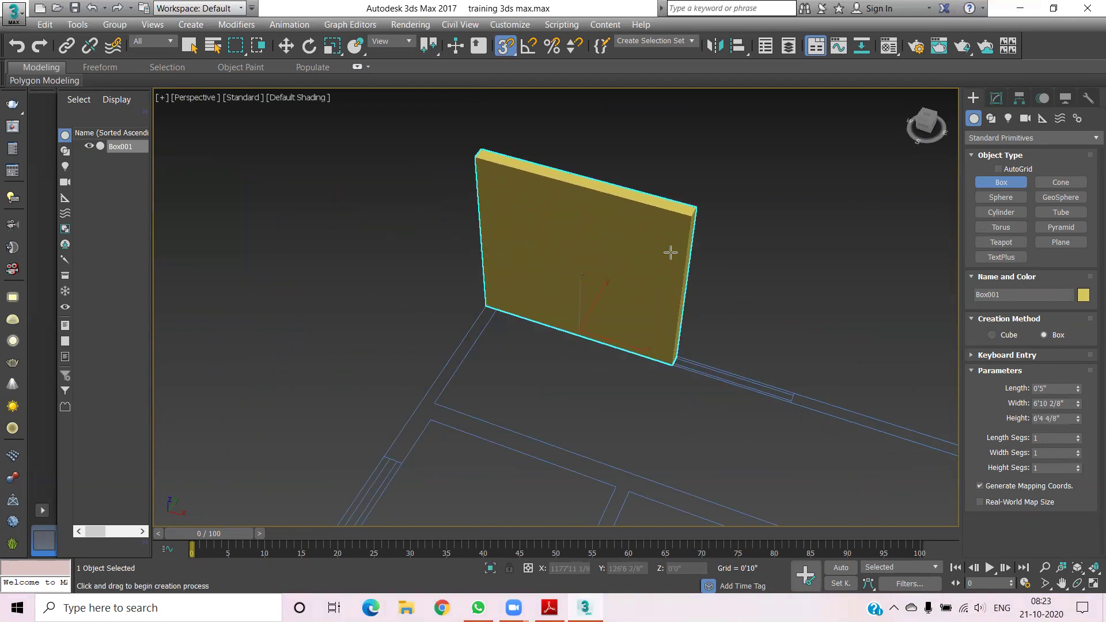
click(673, 251)
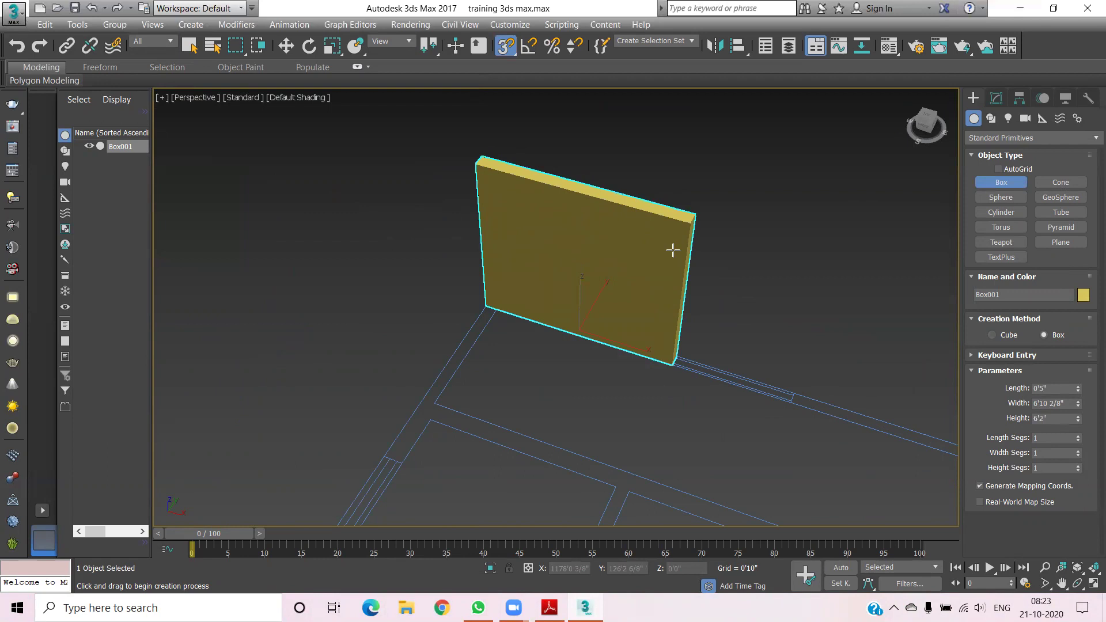
Set Box001's height to 7'0"
drag(1057, 418, 1003, 418)
key(Return)
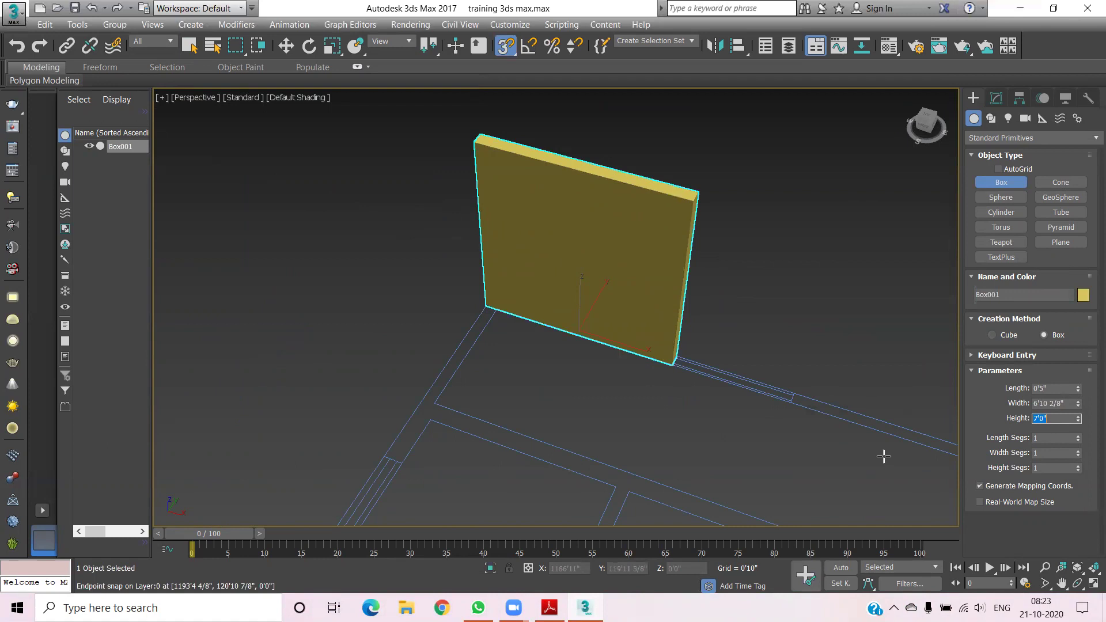
click(1051, 388)
Draw the green sill Box002 across the window opening with a 2'6" height
middle_drag(720, 415, 652, 418)
scroll(646, 403, up, 3)
scroll(613, 343, up, 2)
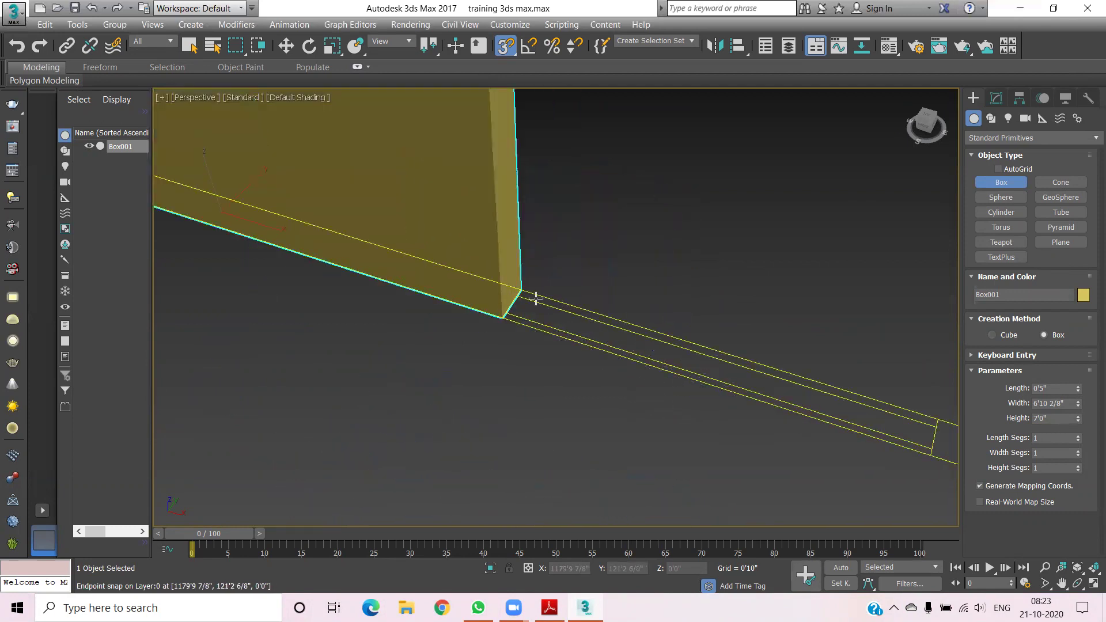
middle_drag(902, 383, 862, 392)
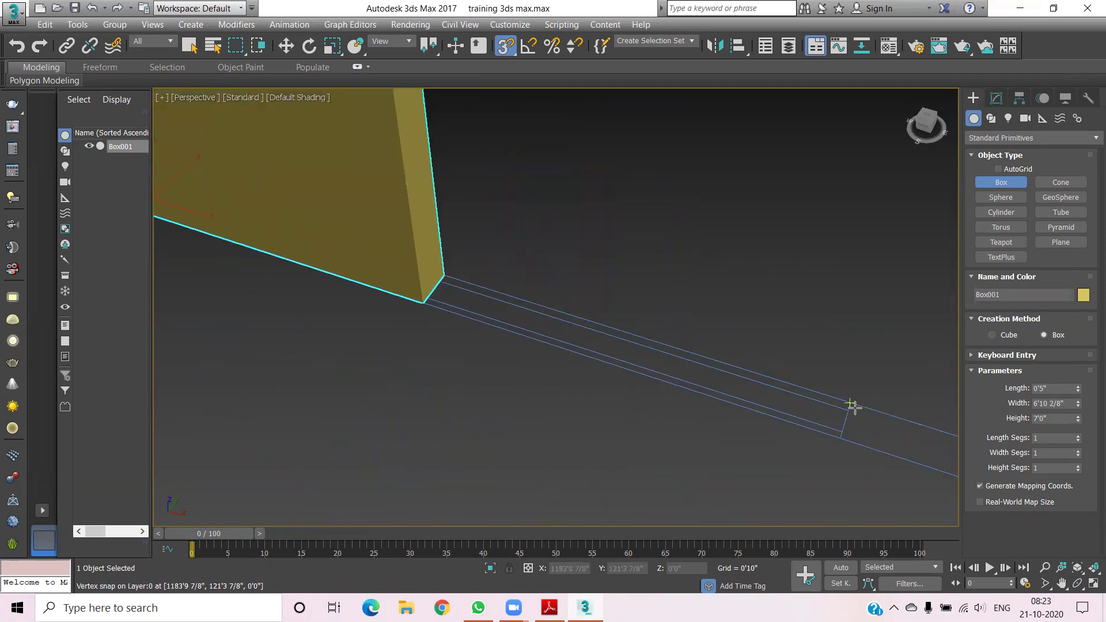
drag(850, 408, 431, 301)
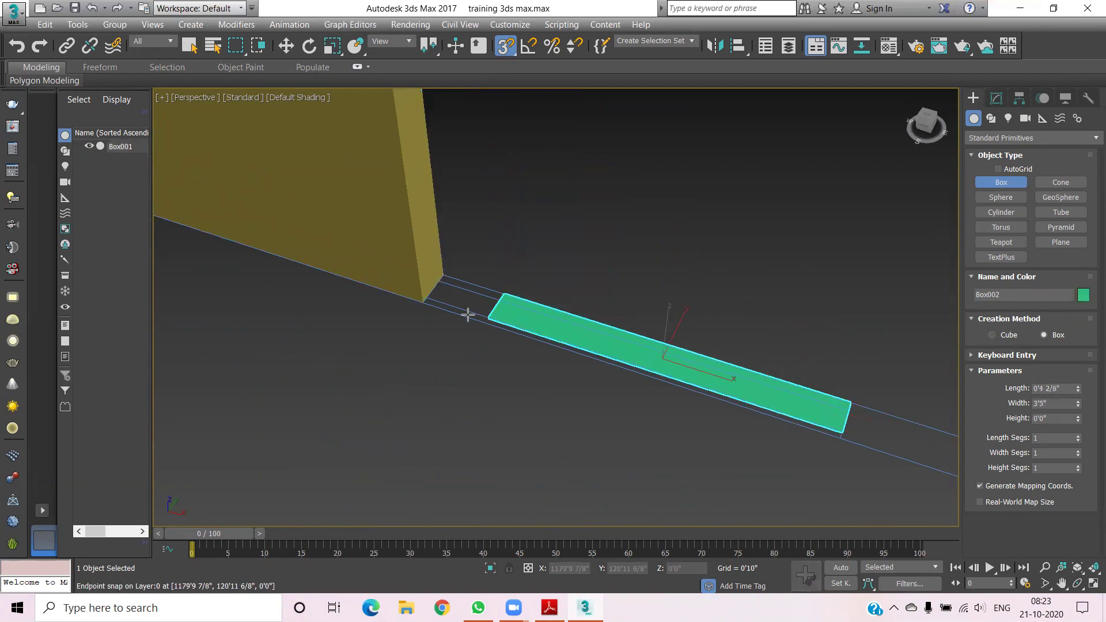
scroll(431, 301, down, 3)
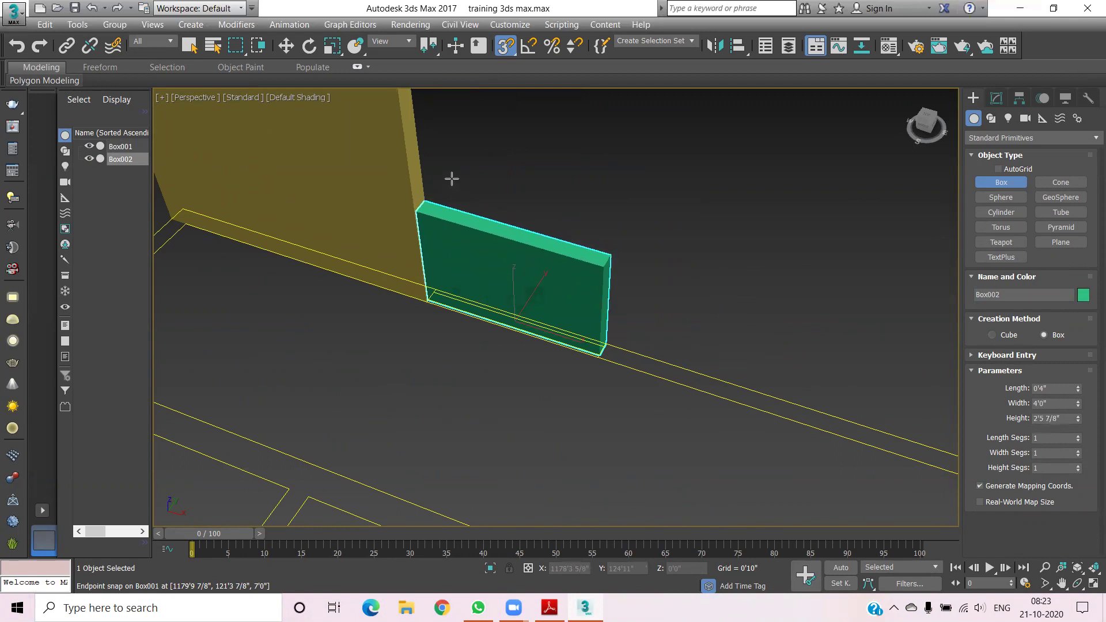
click(447, 187)
drag(1078, 418, 567, 175)
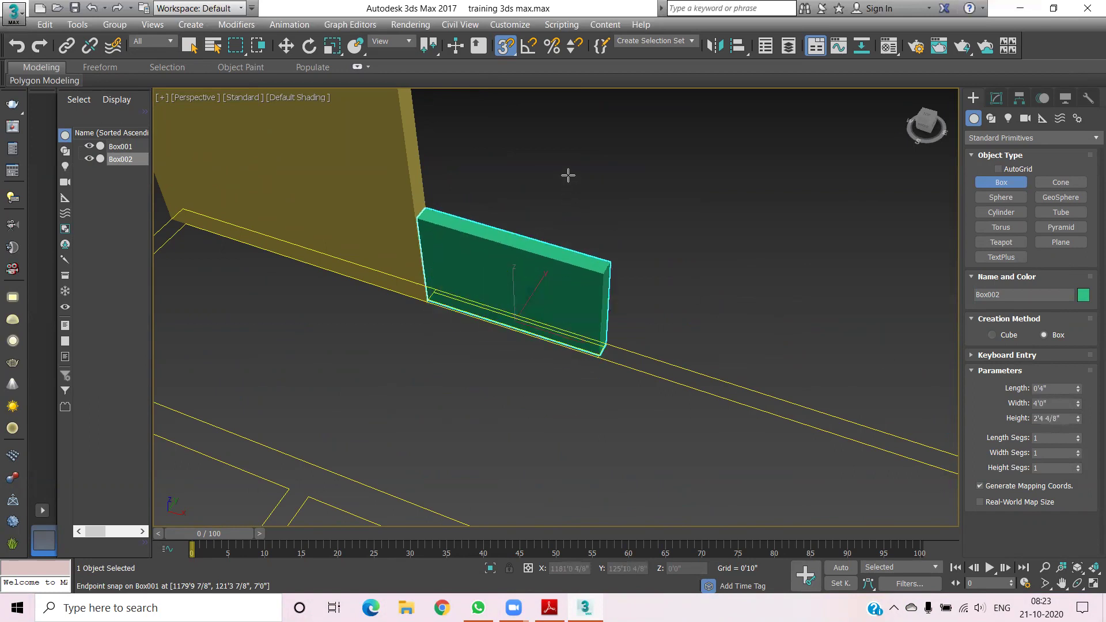
double_click(1060, 419)
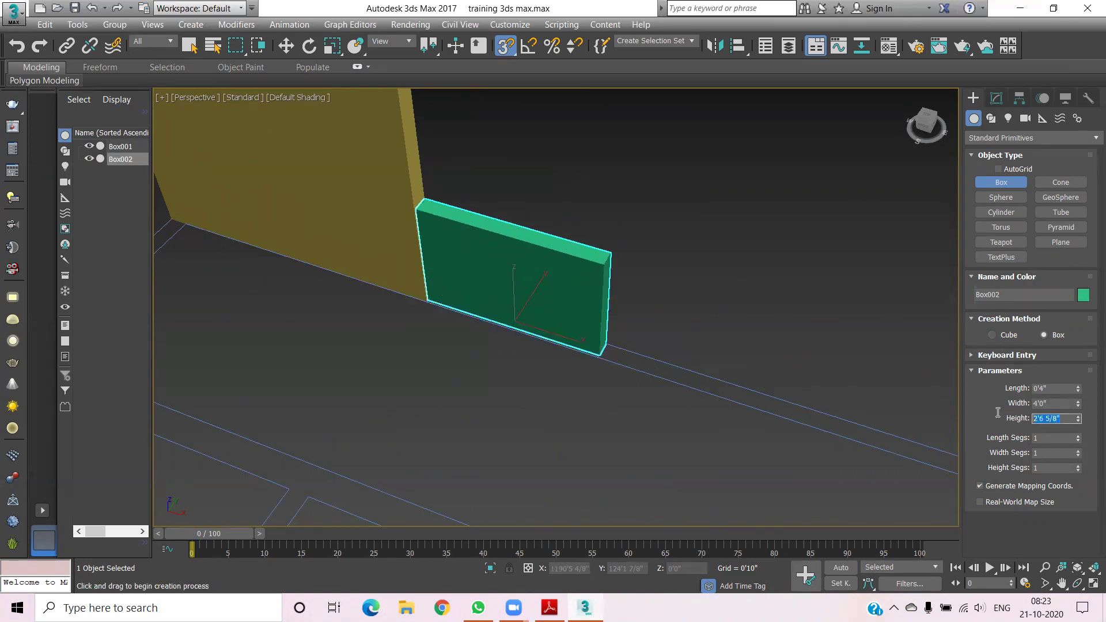
text(2')
text(6)
key(Return)
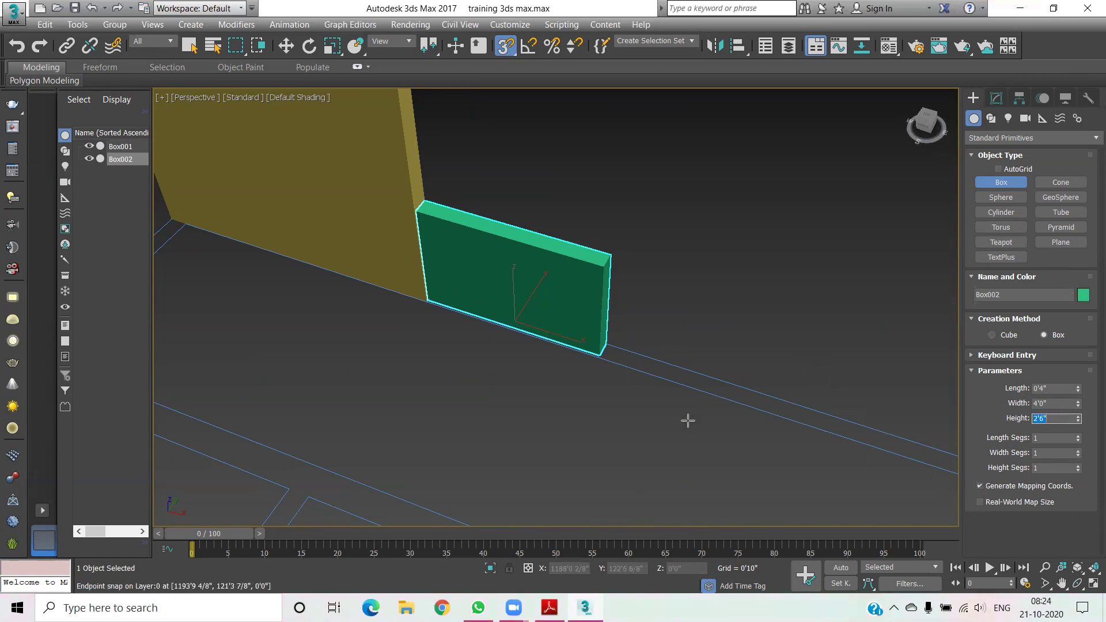
Draw Box003, a 0'5" × 9'11 5/8" wall snapped to 7'0" height
mouse_move(634, 397)
middle_down()
mouse_move(700, 318)
mouse_move(489, 271)
middle_up()
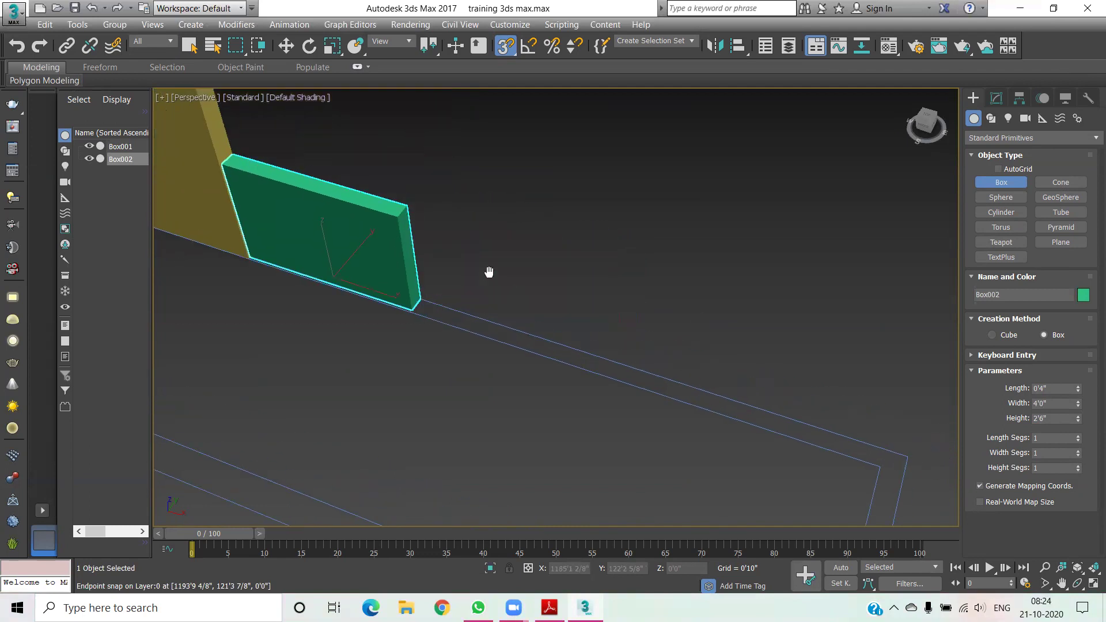
drag(898, 424, 404, 281)
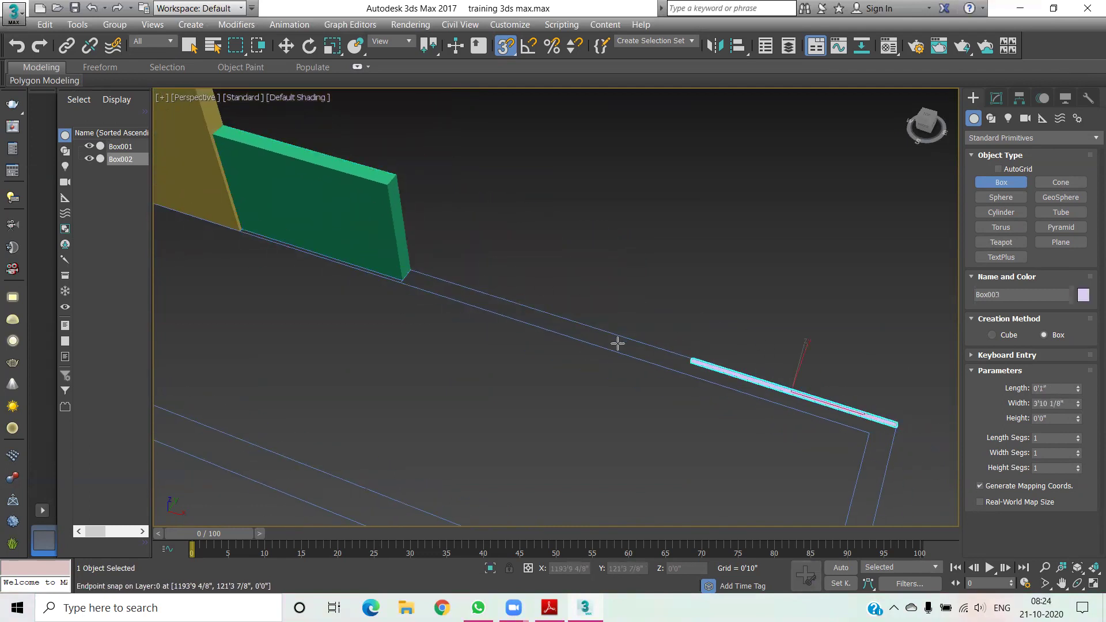
click(404, 281)
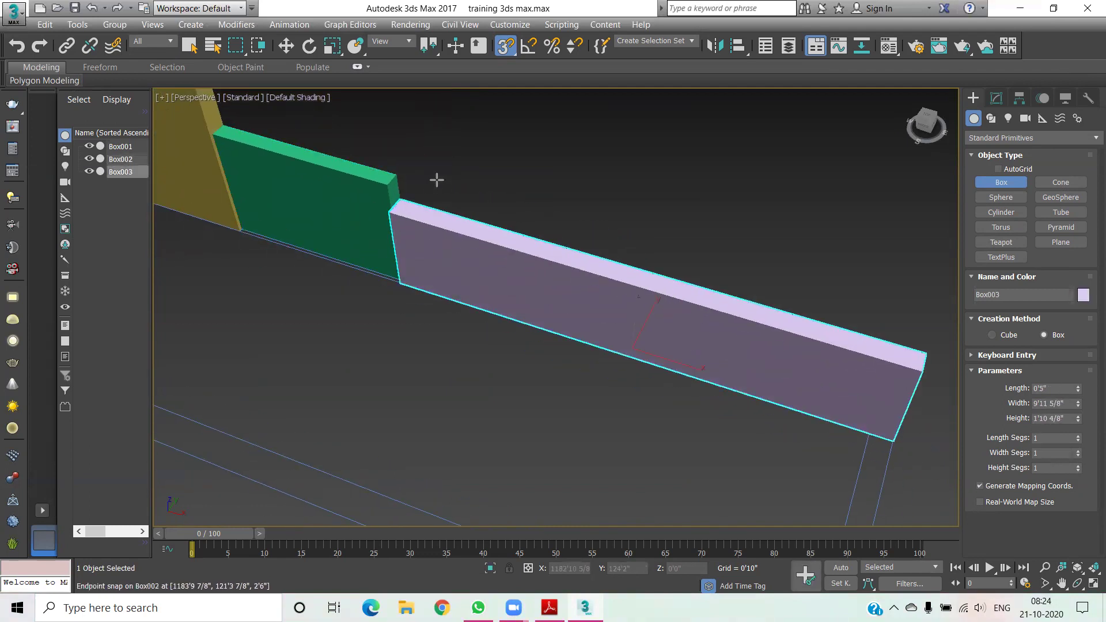
scroll(420, 150, down, 3)
click(369, 109)
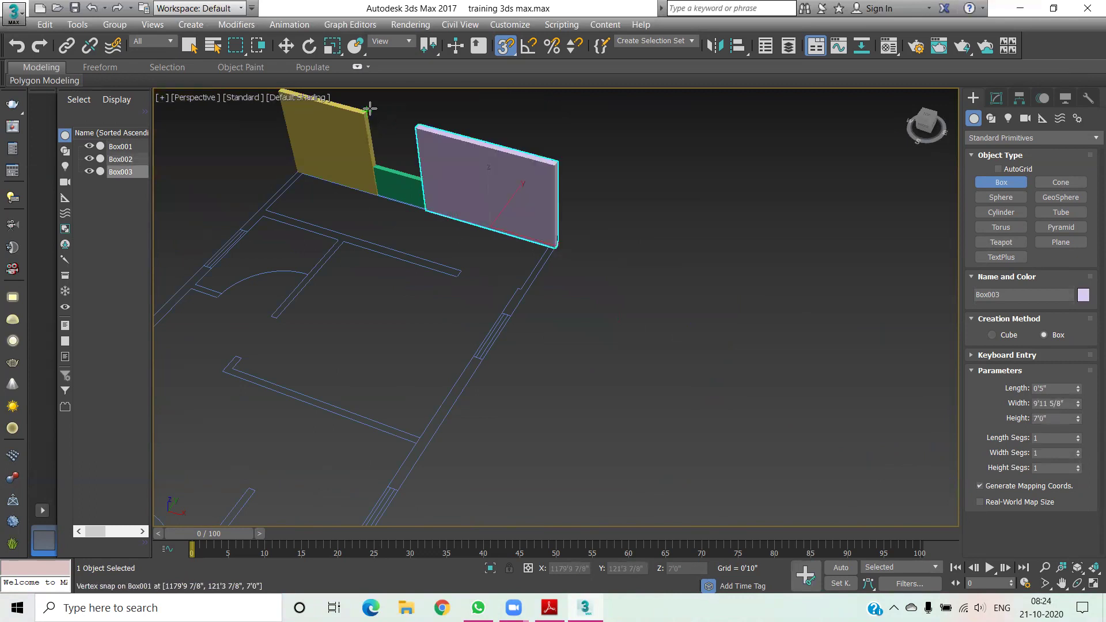
scroll(364, 110, up, 5)
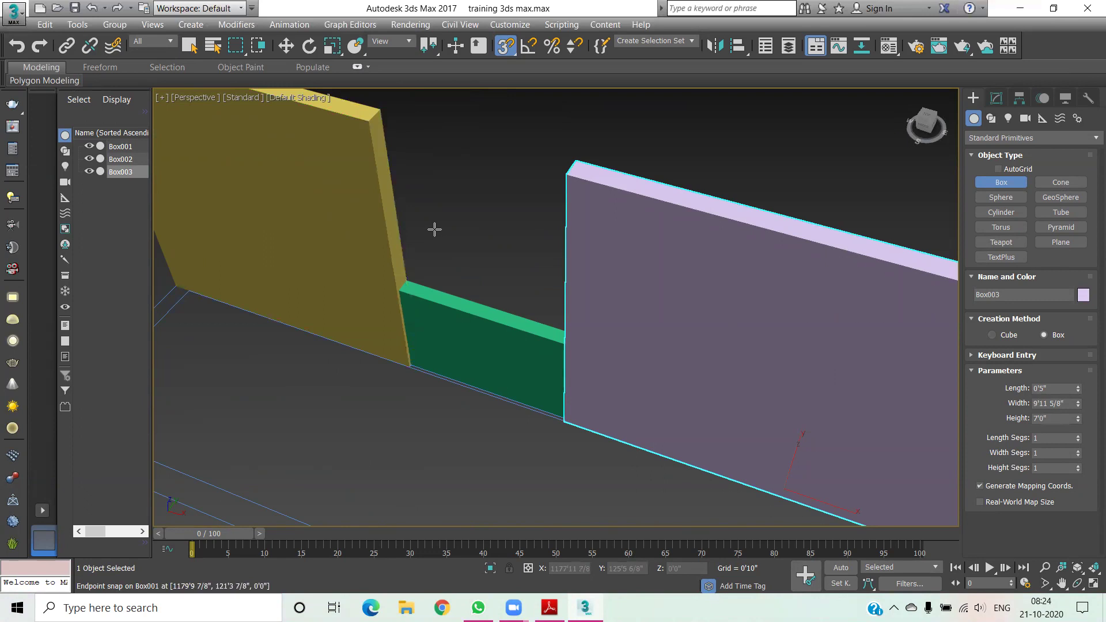
Draw the light-blue wall along the left plan line
scroll(435, 233, down, 5)
scroll(440, 273, down, 3)
middle_drag(486, 324, 563, 308)
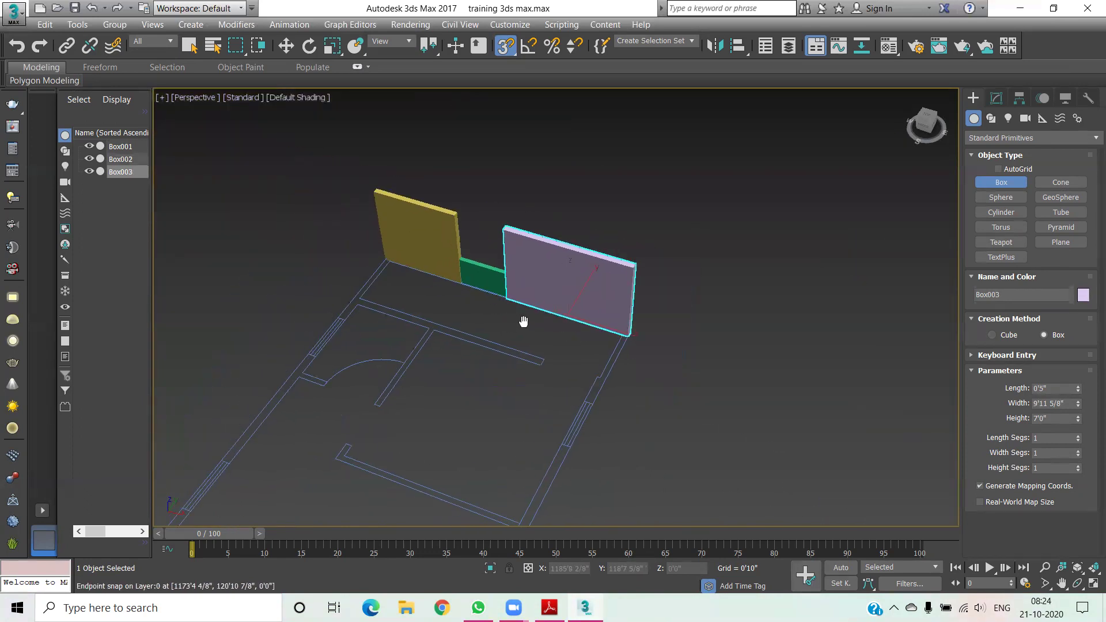
scroll(563, 308, up, 2)
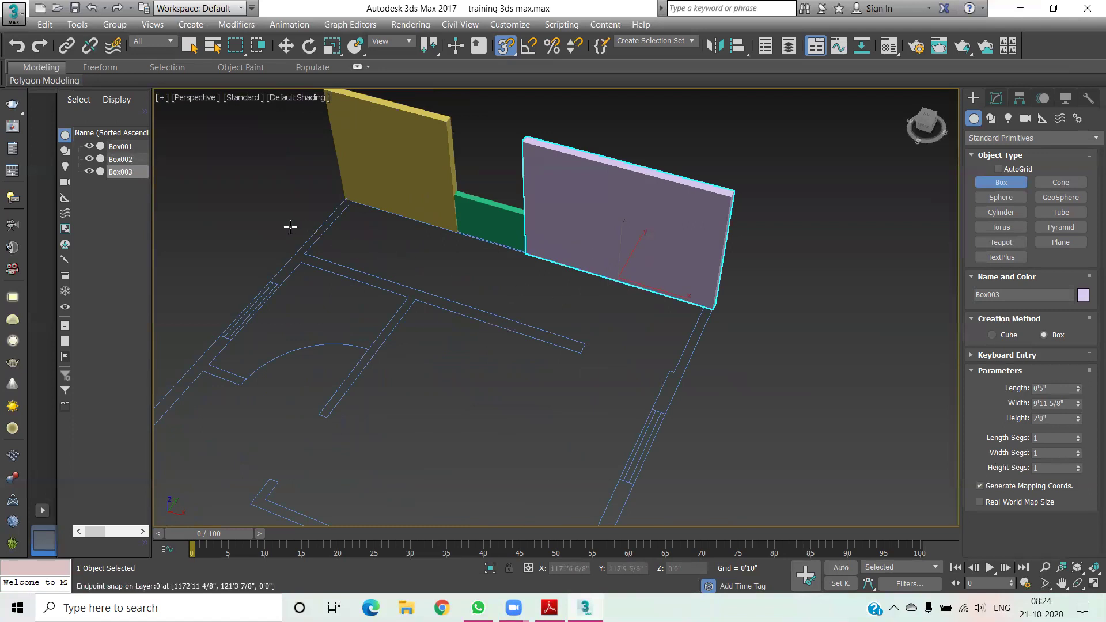
scroll(289, 224, up, 5)
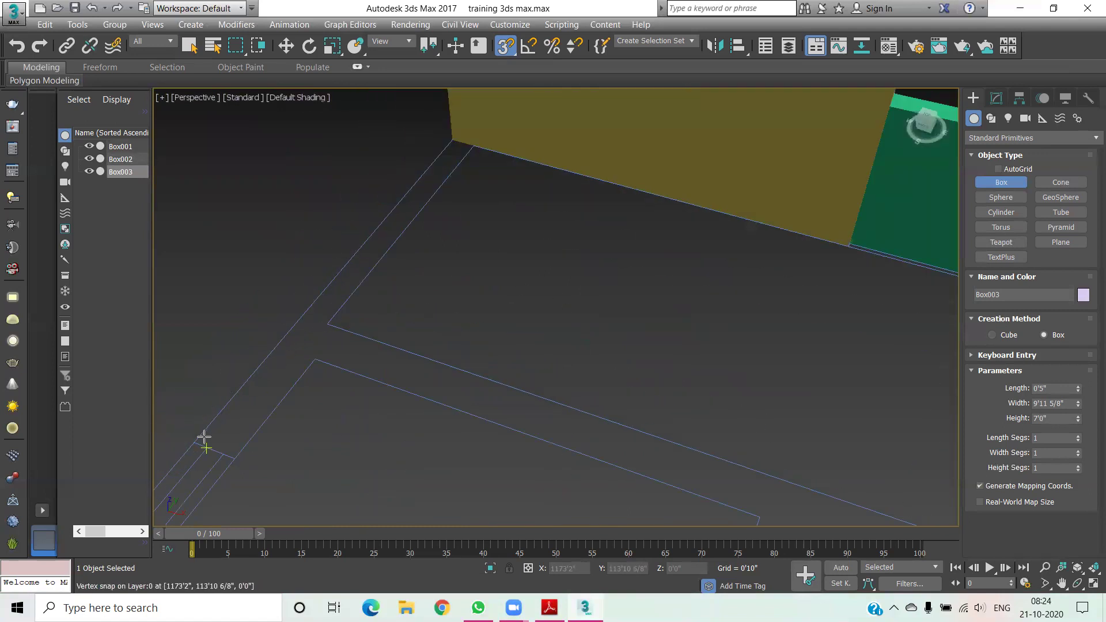
drag(199, 432, 471, 140)
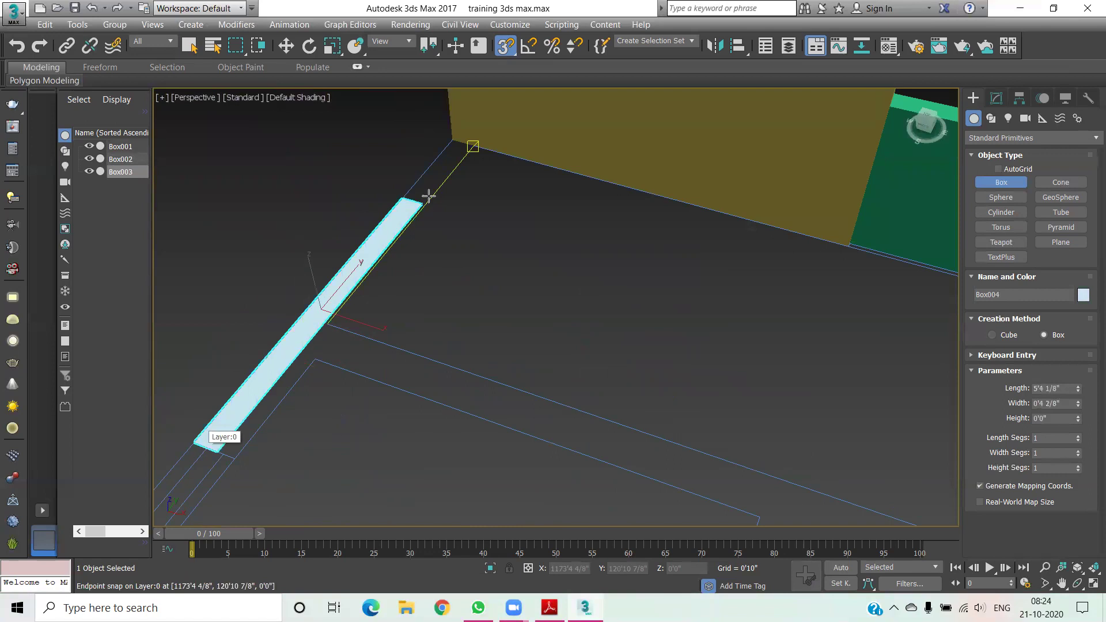
scroll(470, 140, down, 3)
scroll(469, 173, down, 3)
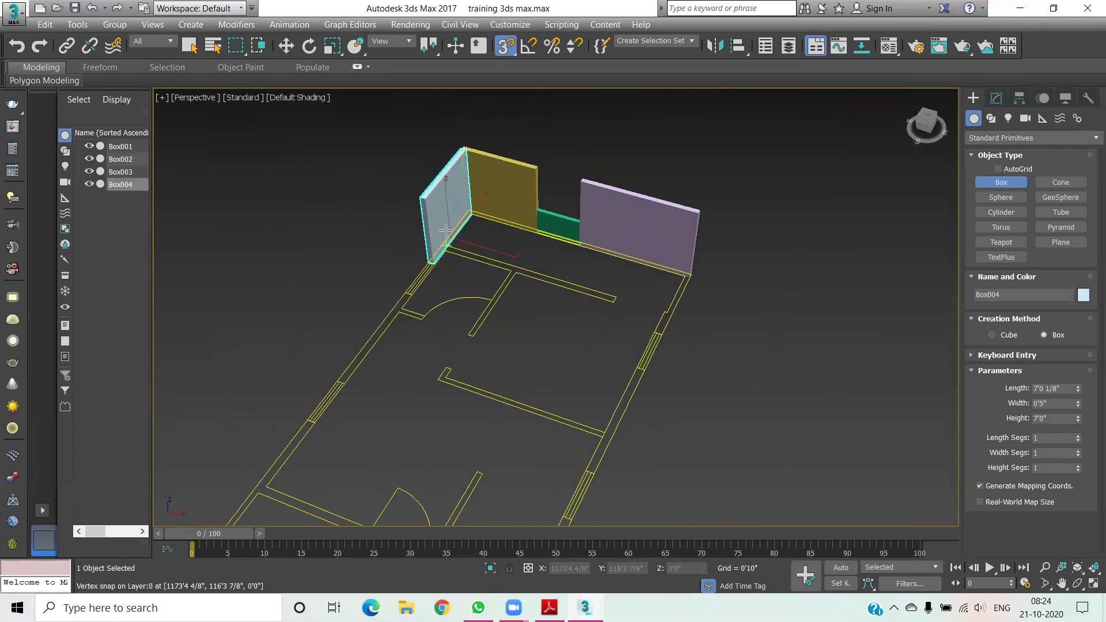
scroll(508, 248, up, 3)
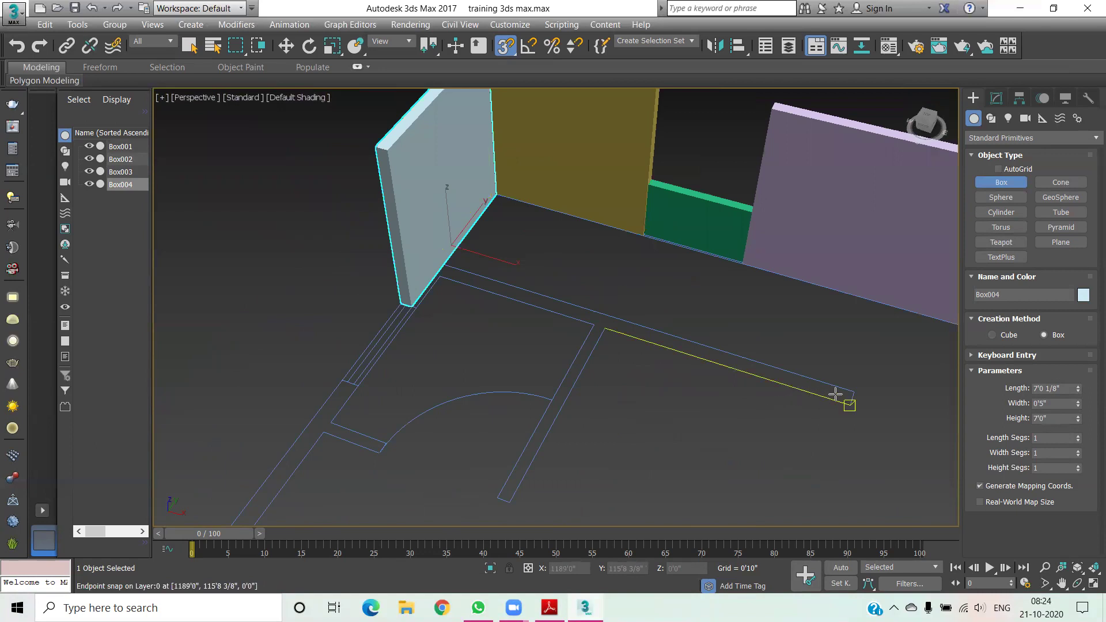
Cancel a misplaced wall box on the inner line and resume Box creation
drag(852, 394, 441, 274)
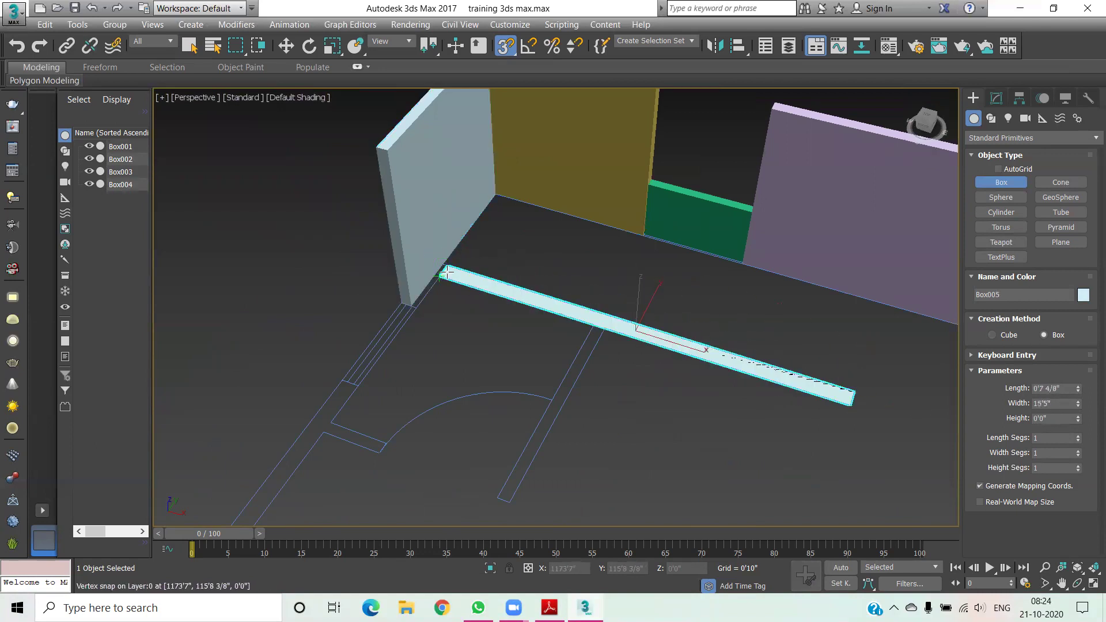
scroll(447, 273, up, 3)
scroll(438, 276, up, 2)
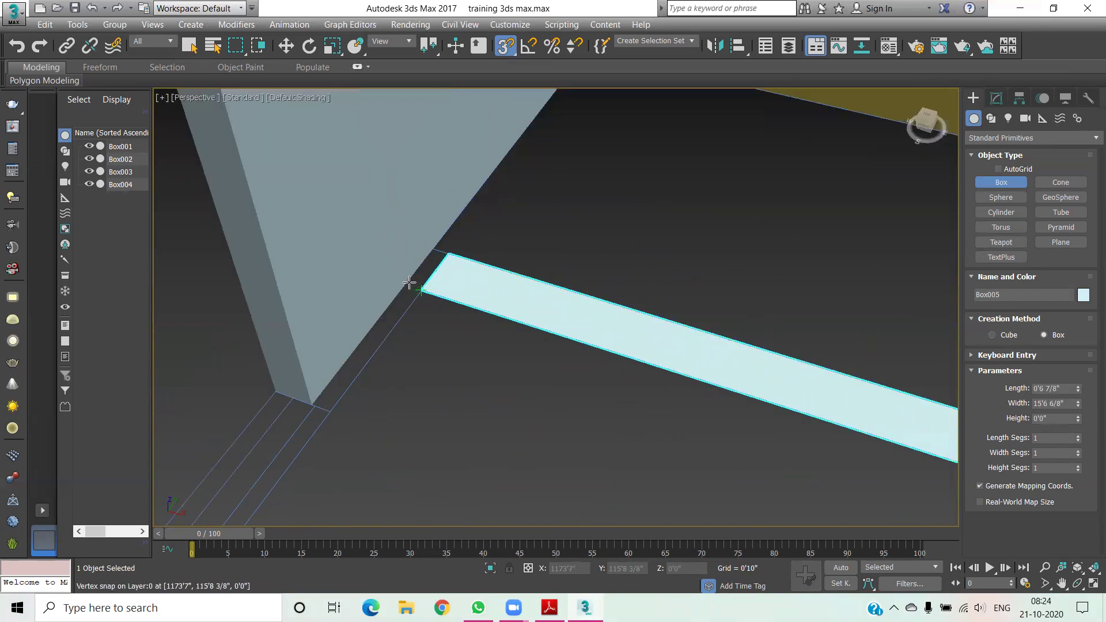
drag(409, 282, 467, 314)
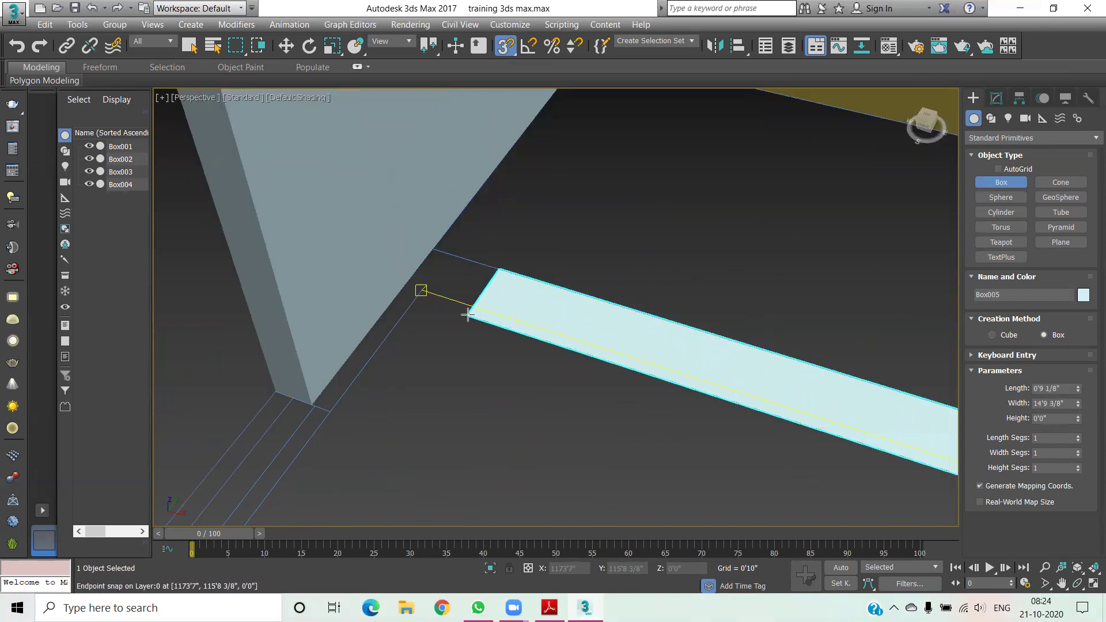
right_click(447, 275)
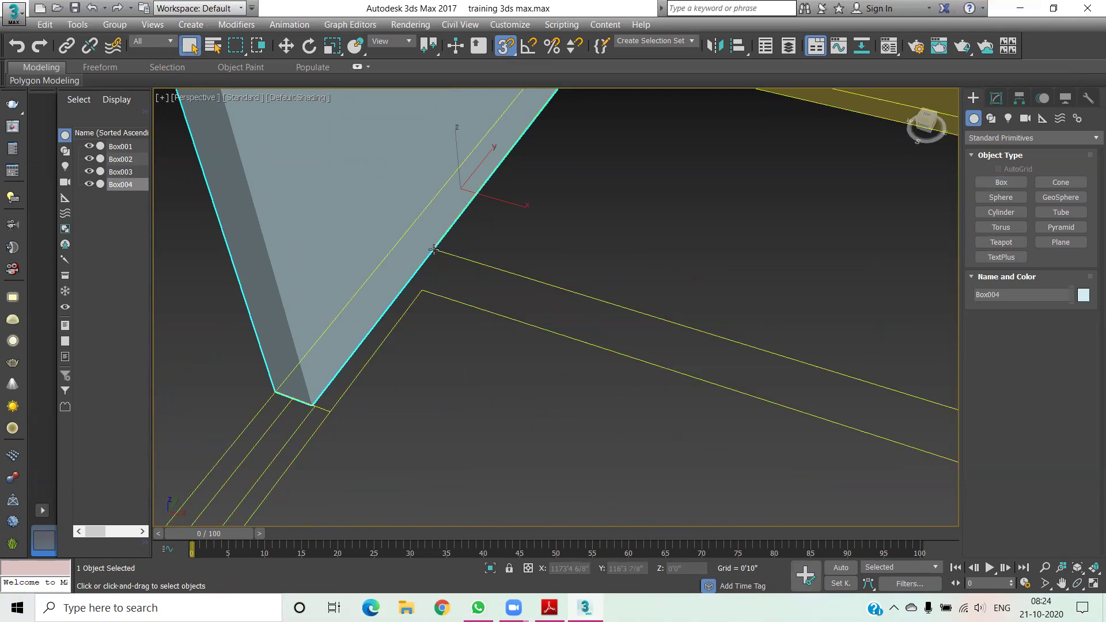
scroll(431, 277, down, 2)
scroll(469, 286, down, 3)
scroll(534, 323, up, 1)
scroll(519, 328, up, 2)
scroll(478, 291, up, 2)
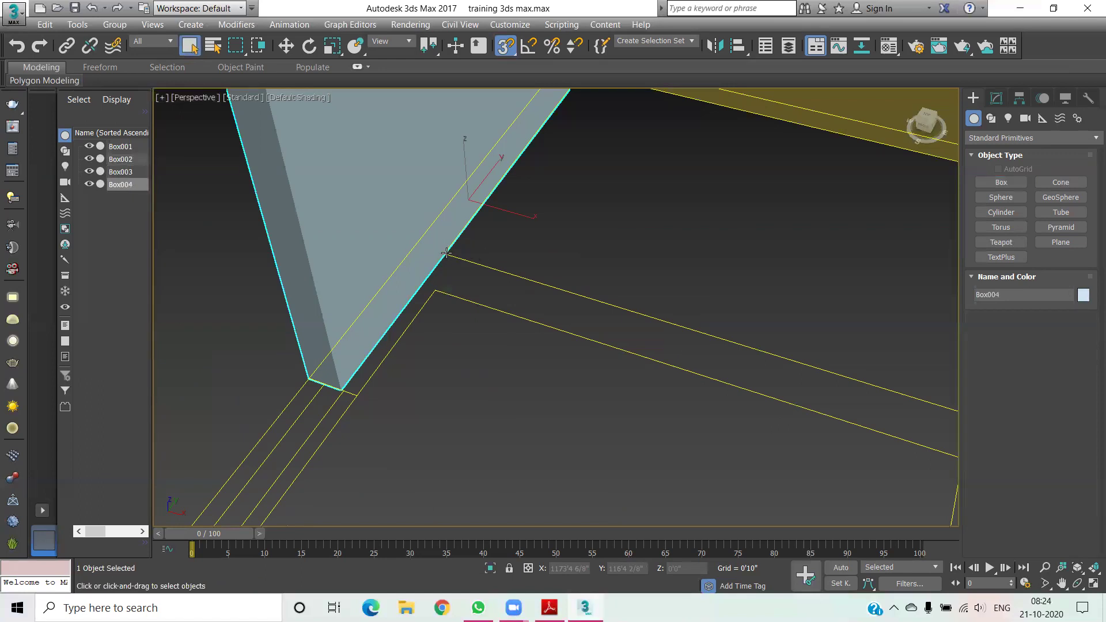
click(447, 254)
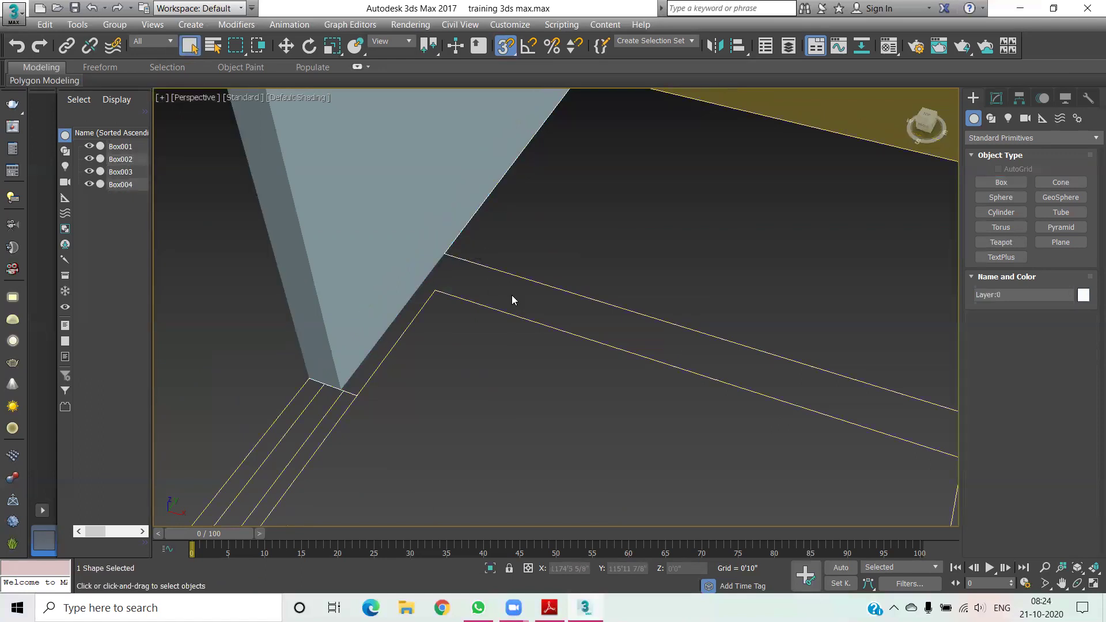
click(992, 184)
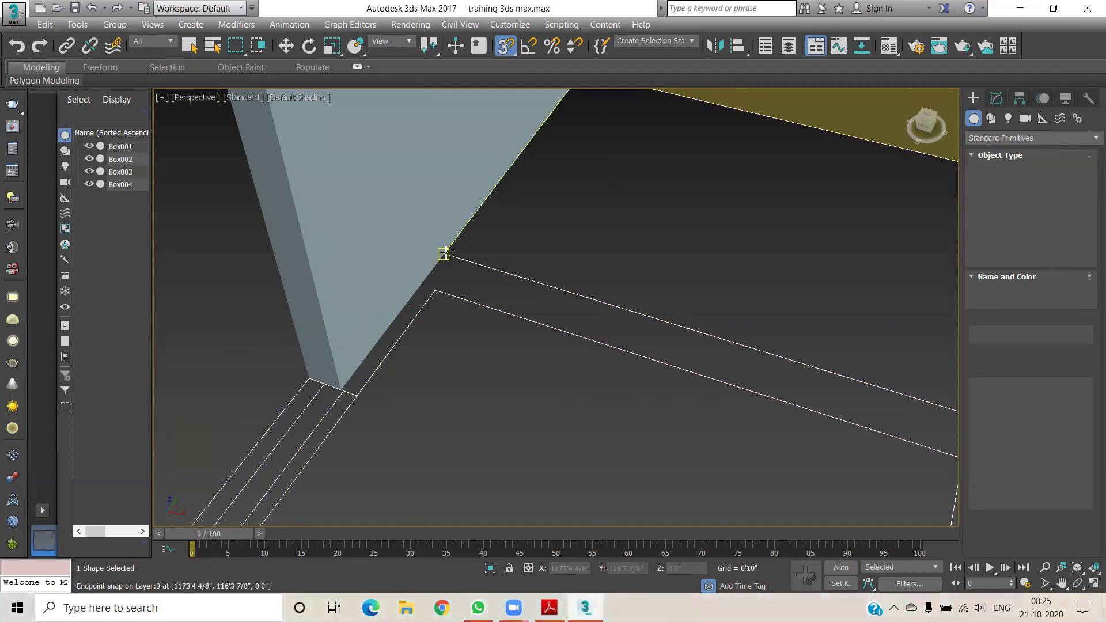
Draw the long yellow wall along the plan line at 7'0" height
scroll(518, 246, down, 2)
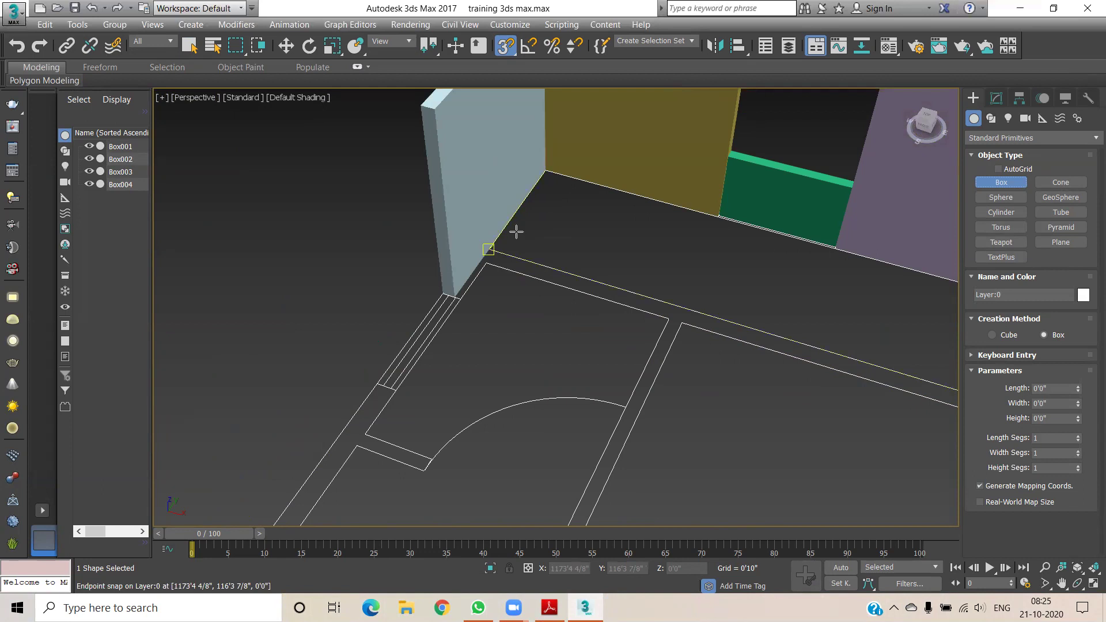
drag(489, 249, 783, 344)
scroll(684, 311, down, 3)
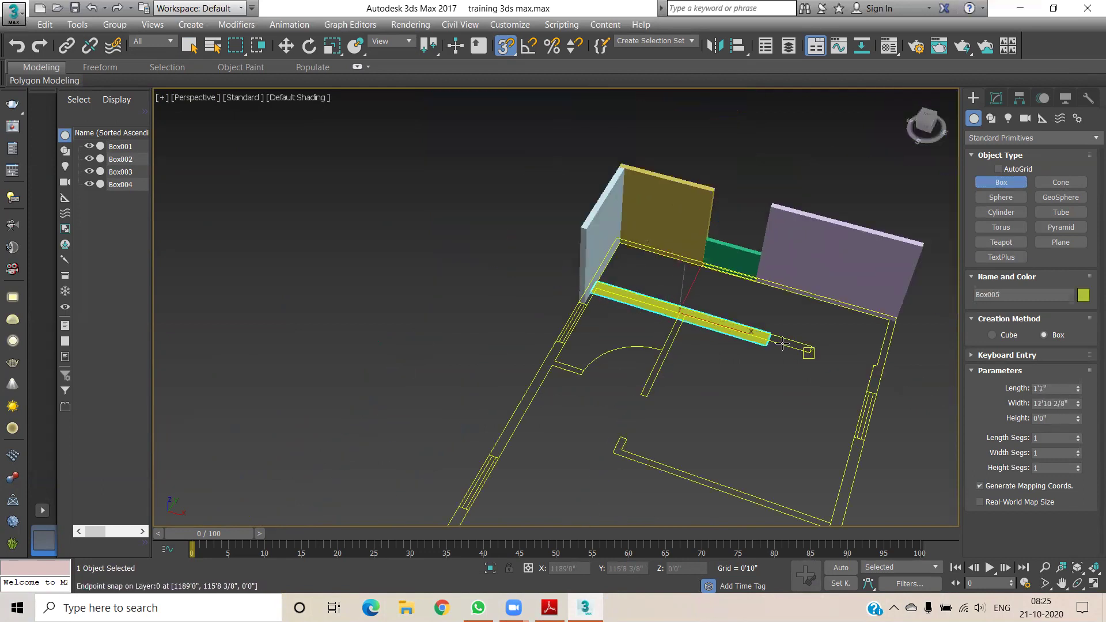
scroll(818, 346, up, 3)
scroll(815, 358, up, 3)
drag(783, 344, 809, 373)
scroll(809, 373, down, 3)
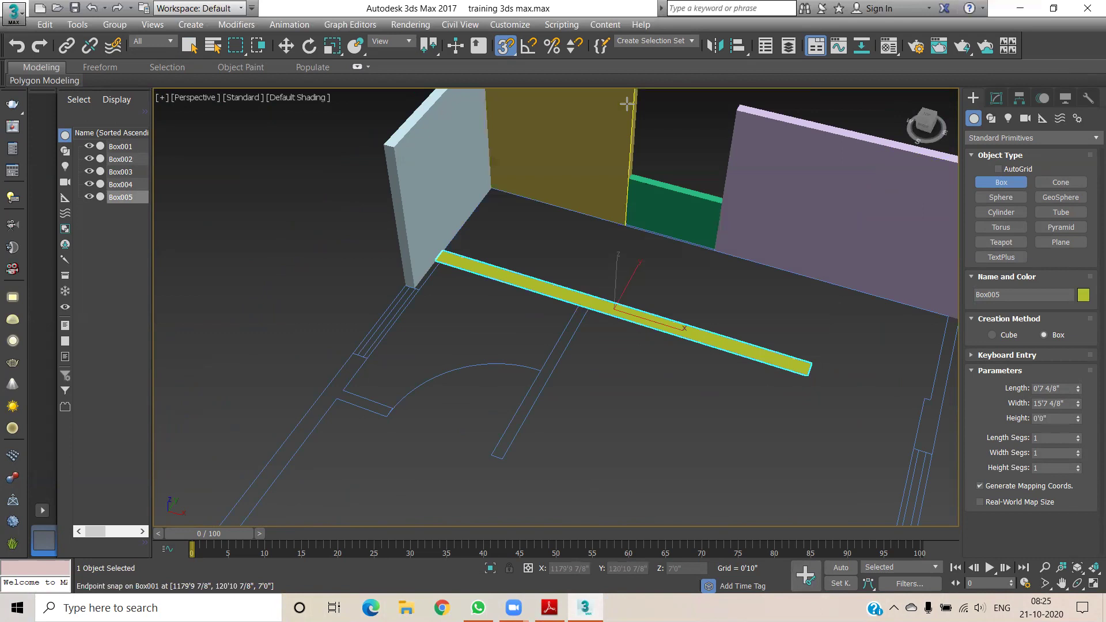
click(391, 148)
Draw the blue 7'0" wall along the door jamb line
middle_drag(462, 331, 587, 293)
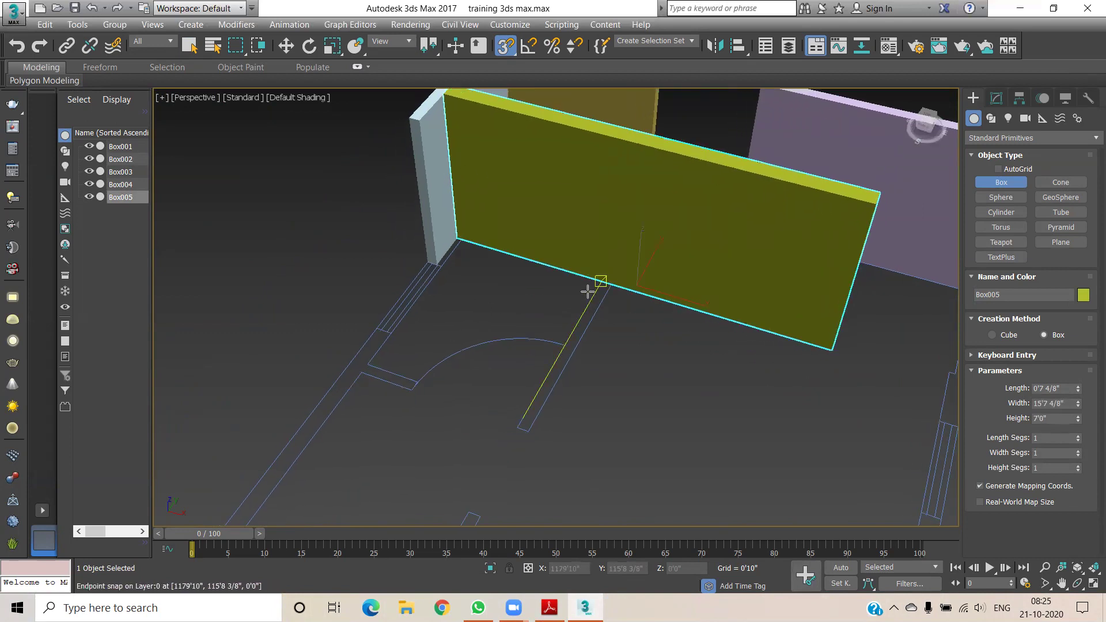
scroll(602, 282, up, 4)
drag(622, 286, 499, 465)
scroll(547, 385, down, 4)
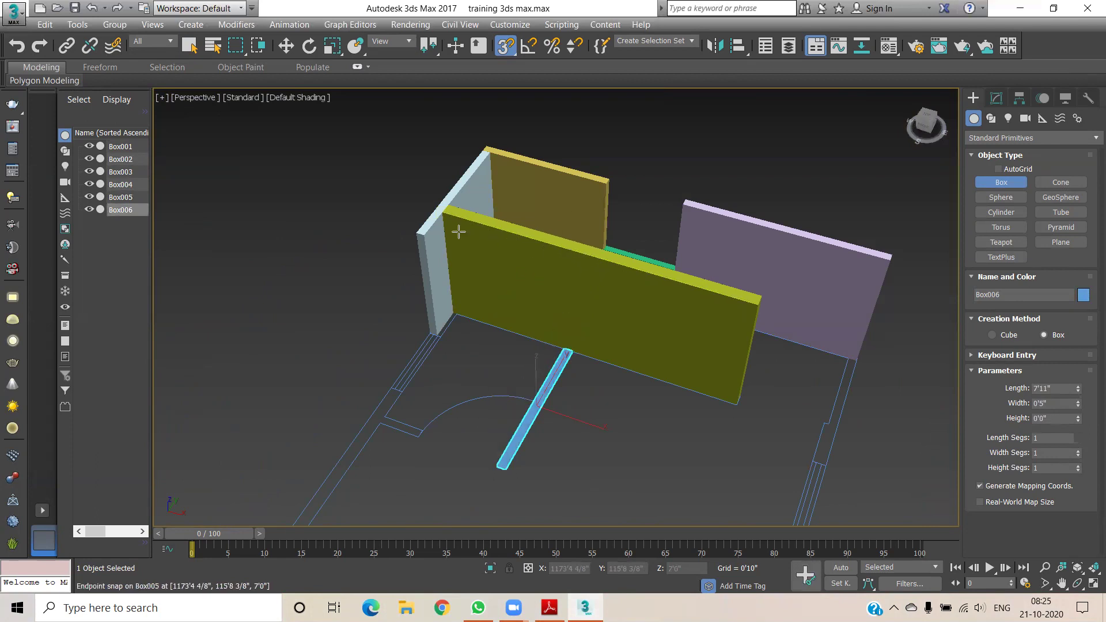
click(425, 234)
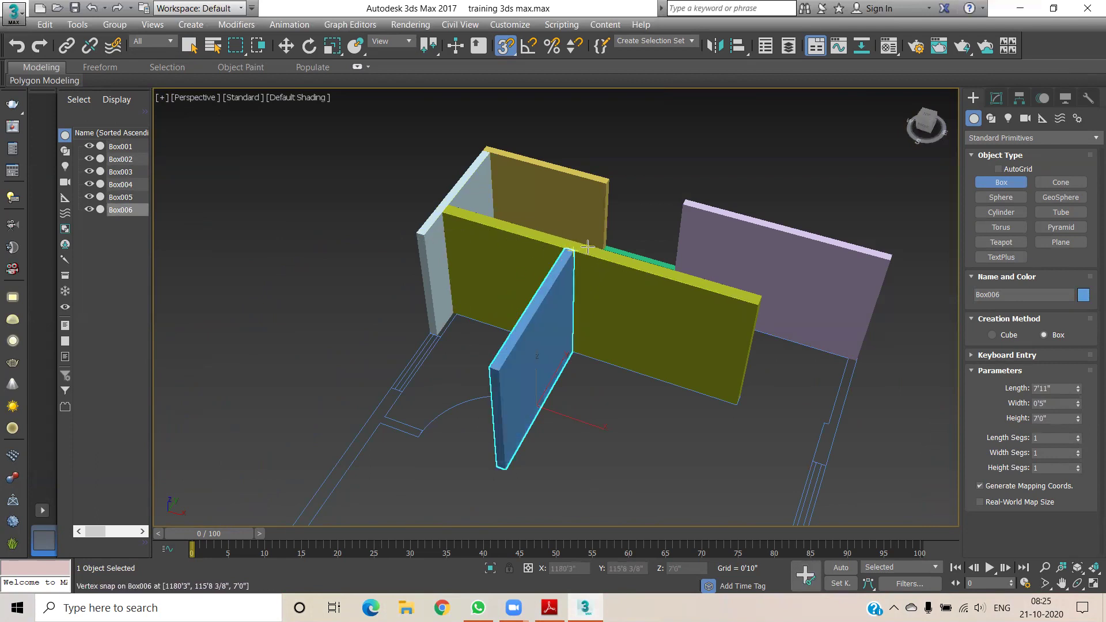
Draw the grey and cream stub walls at the pink wall's corner, Box008 2'5 1/8" × 0'7 4/8" × 7'0"
scroll(569, 251, up, 5)
scroll(498, 261, up, 2)
scroll(498, 261, down, 4)
scroll(498, 261, down, 4)
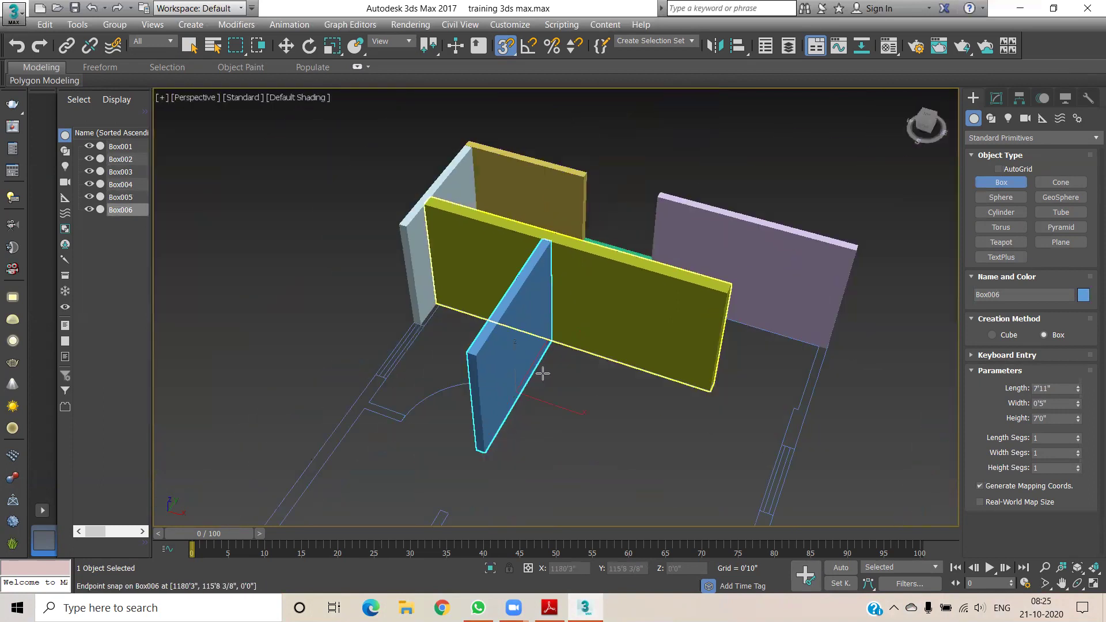
middle_drag(554, 277, 573, 290)
middle_drag(691, 323, 625, 365)
scroll(711, 333, up, 2)
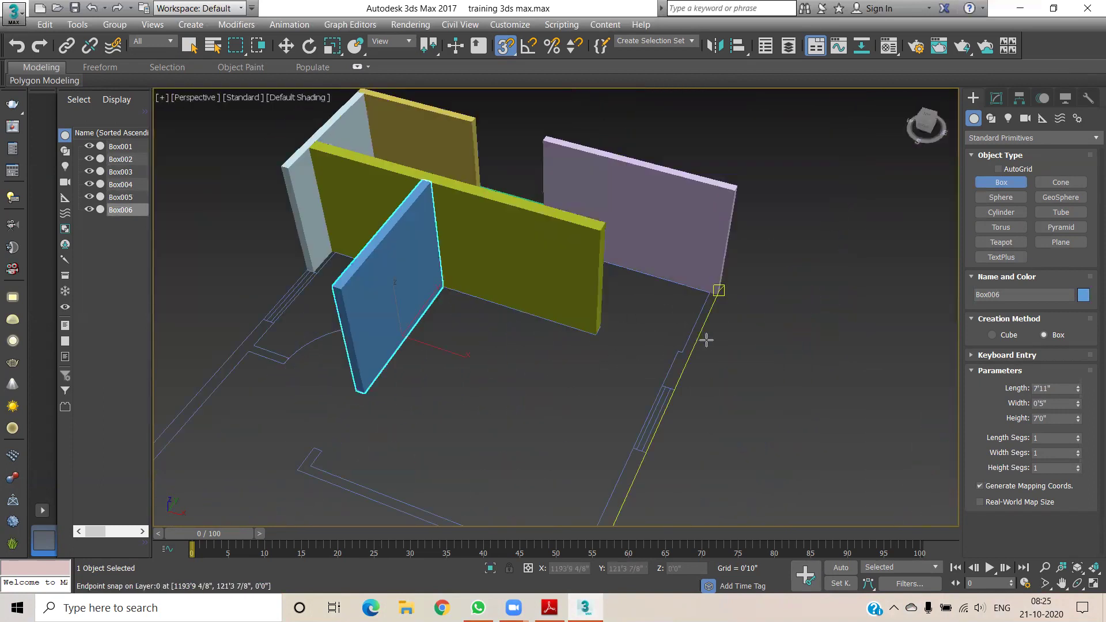
scroll(708, 288, up, 3)
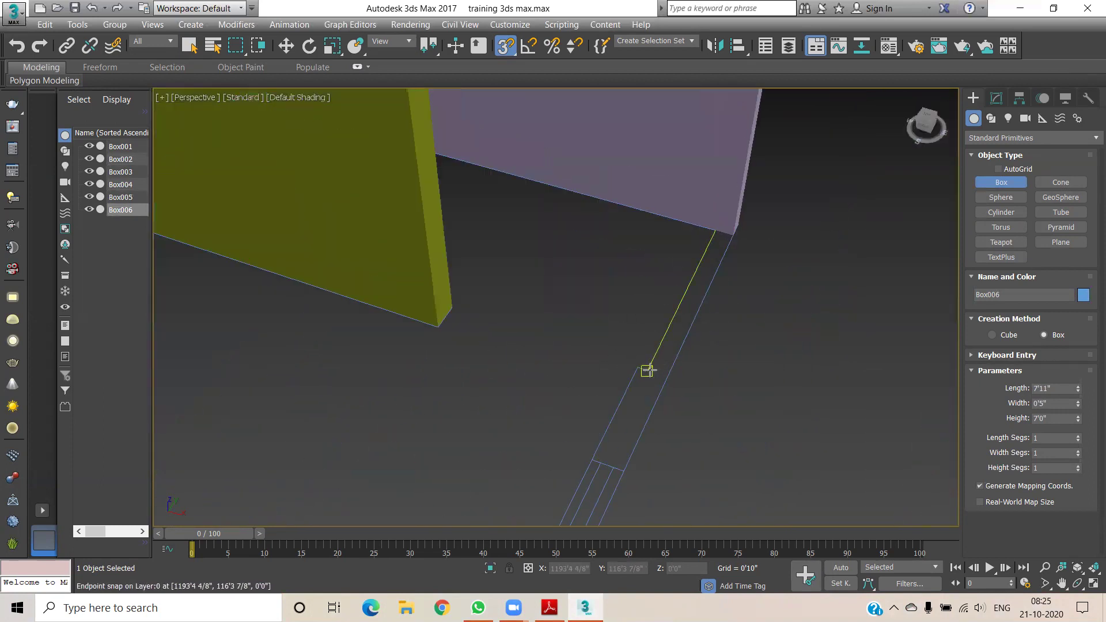
drag(647, 371, 732, 235)
scroll(727, 230, down, 3)
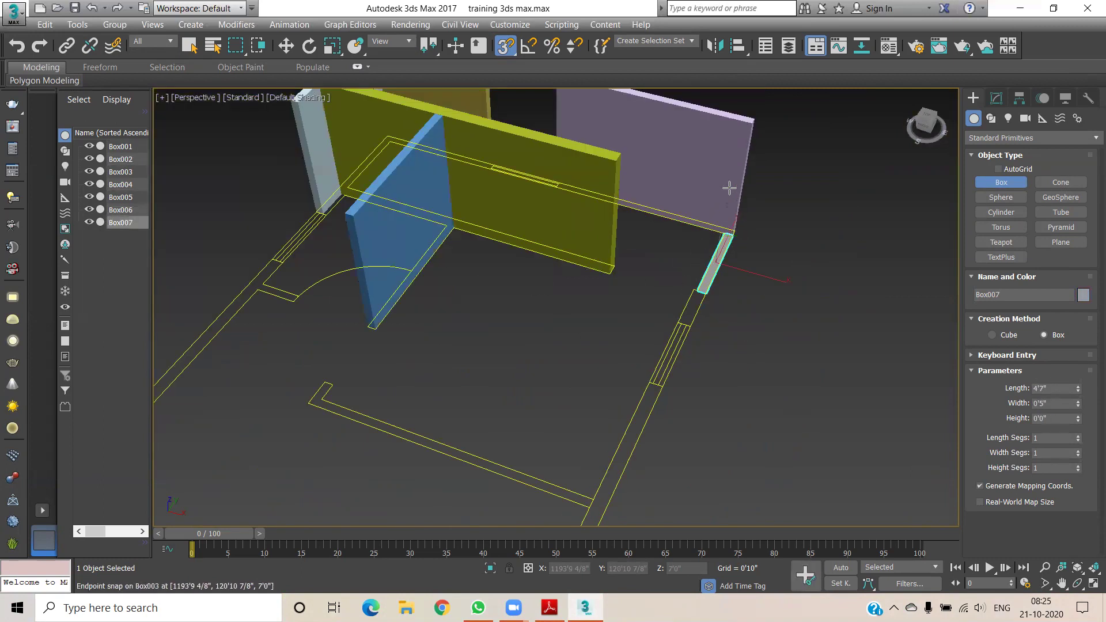
scroll(711, 281, up, 3)
drag(663, 293, 647, 433)
scroll(689, 206, down, 4)
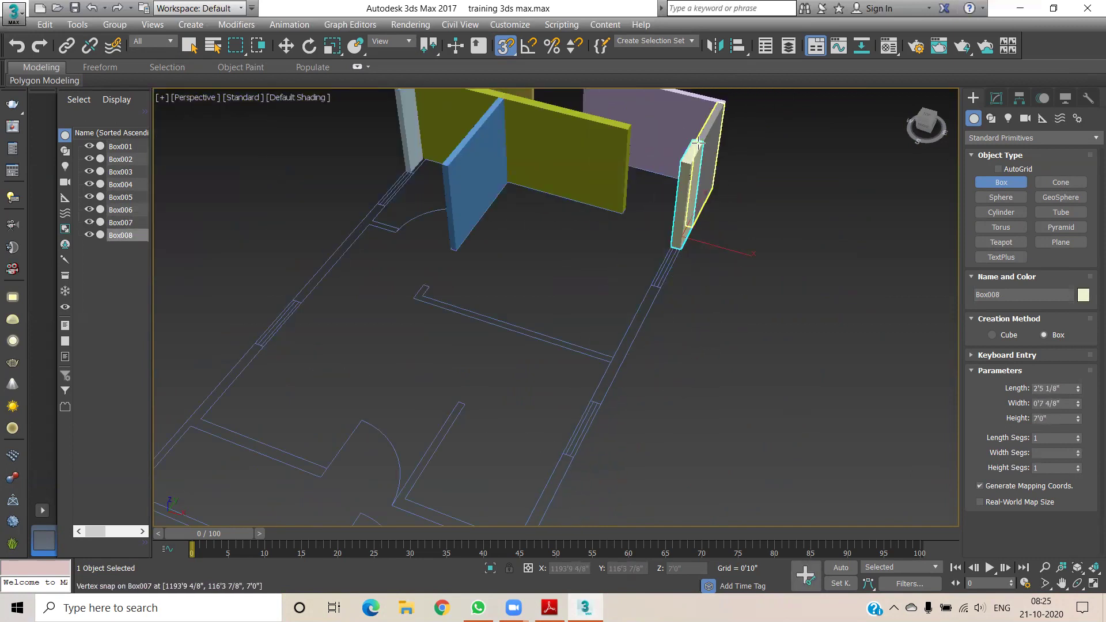
scroll(674, 127, up, 2)
scroll(708, 147, up, 2)
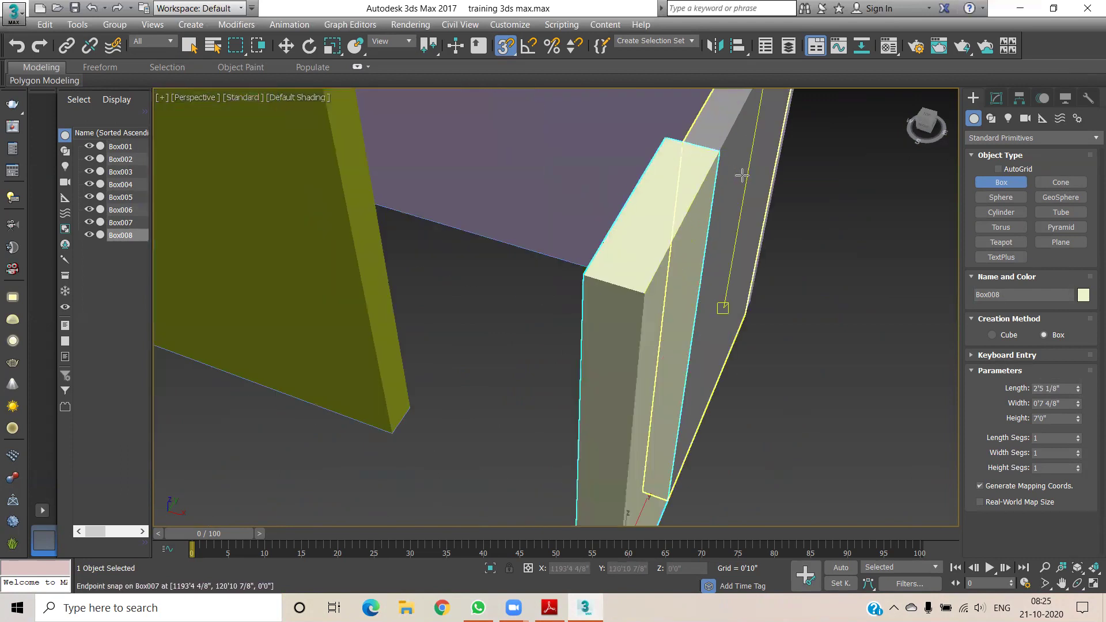
Orbit and zoom to inspect the stubs, then bring the right-hand wall line into view
drag(925, 127, 913, 130)
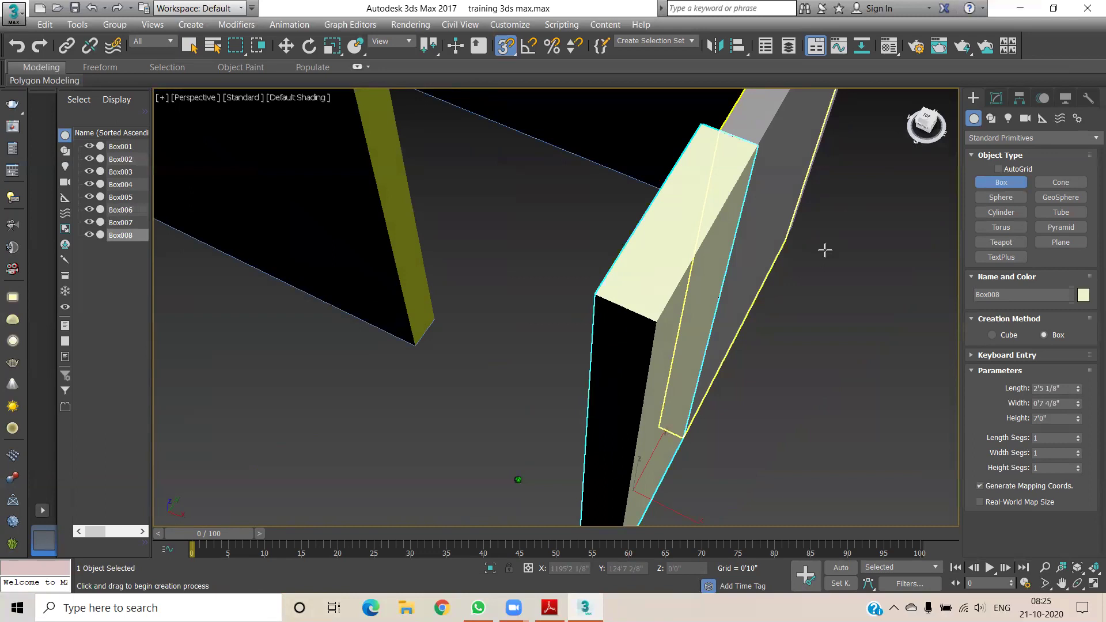
scroll(720, 356, down, 3)
scroll(666, 348, down, 2)
scroll(686, 311, down, 1)
scroll(646, 329, down, 1)
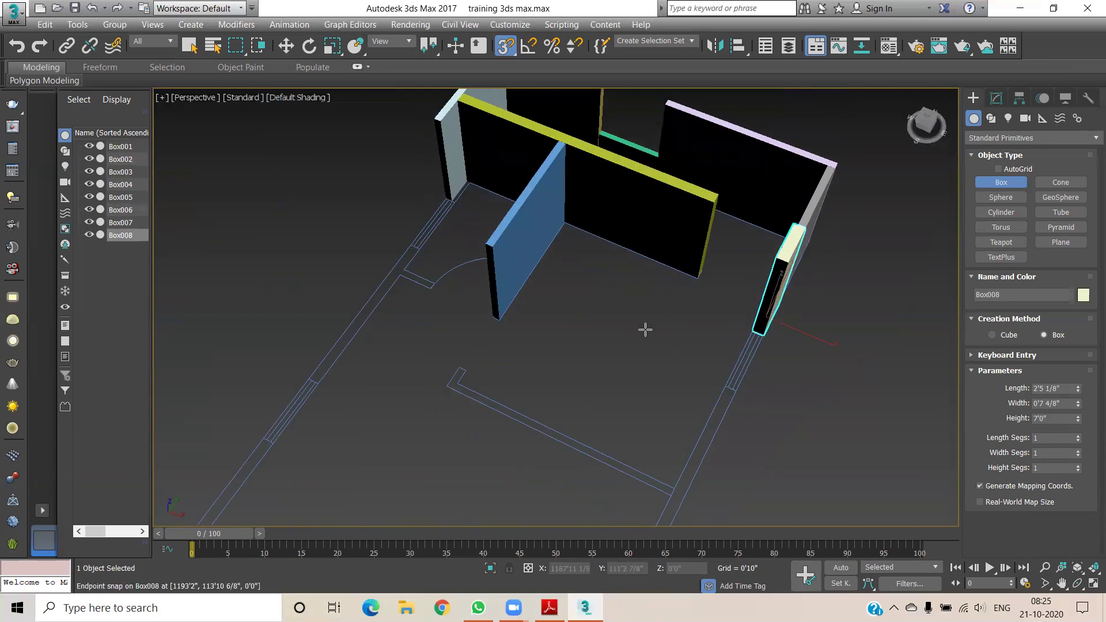
scroll(513, 322, up, 5)
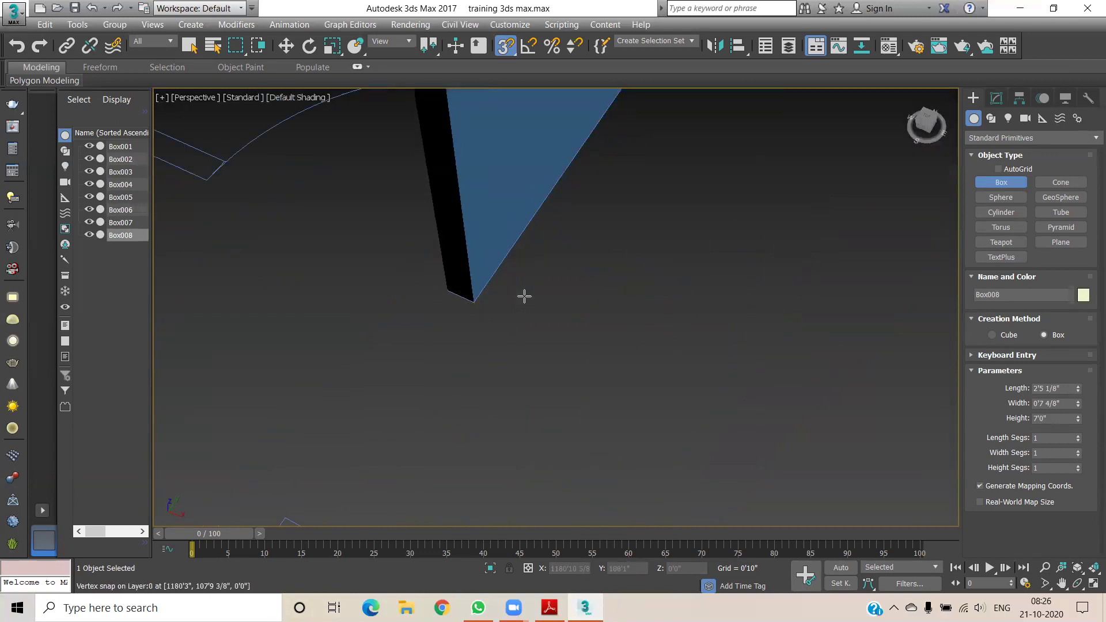
scroll(571, 281, down, 3)
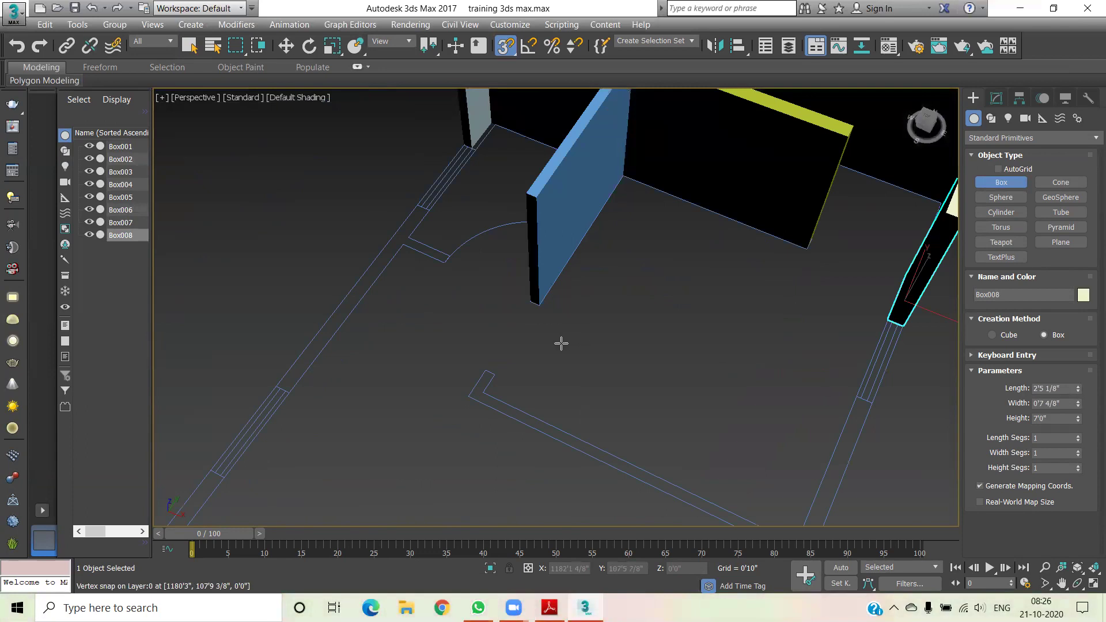
scroll(561, 343, down, 3)
scroll(499, 291, up, 1)
scroll(632, 353, up, 1)
middle_drag(632, 354, 661, 318)
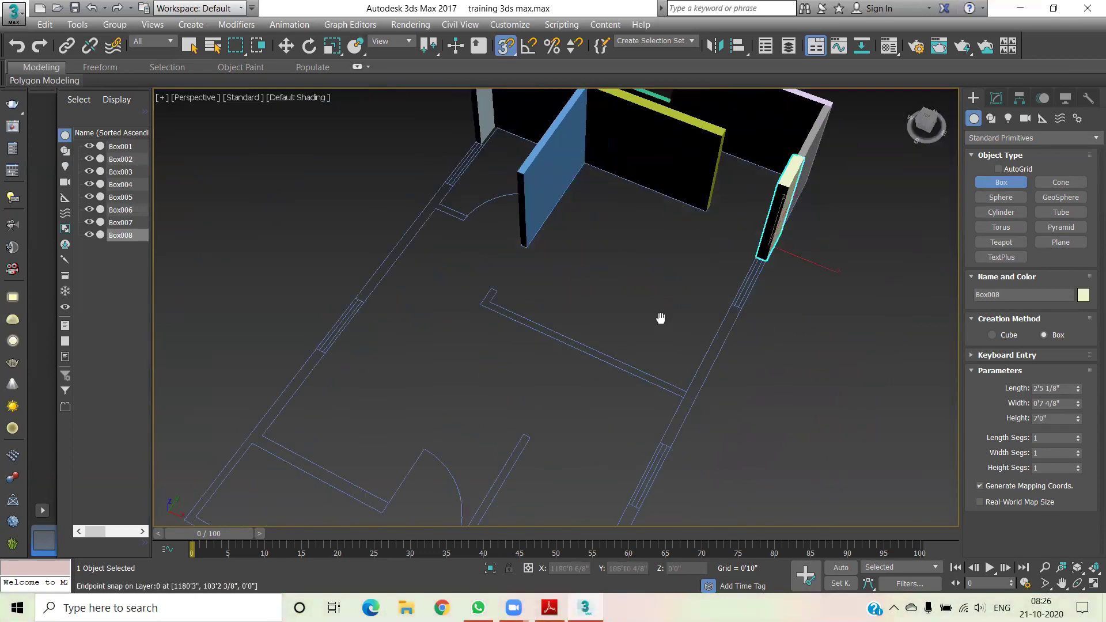
scroll(721, 294, up, 1)
scroll(765, 179, up, 4)
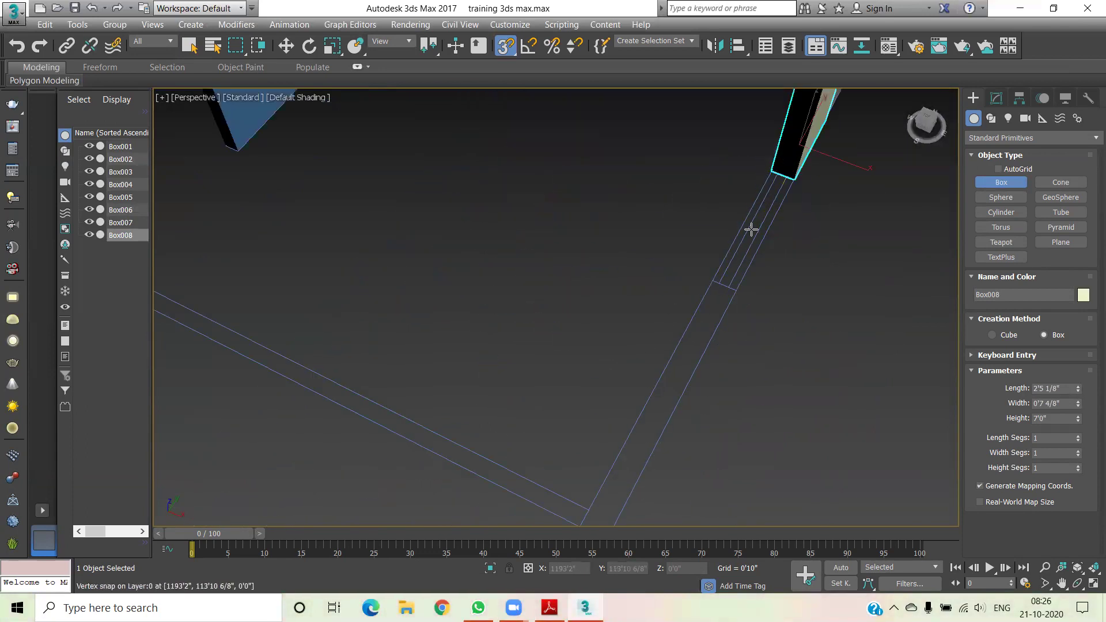
Redraw the peach Box009 beside the cream wall as 4'0" × 0'7 4/8" with 2'6" height
drag(735, 290, 771, 172)
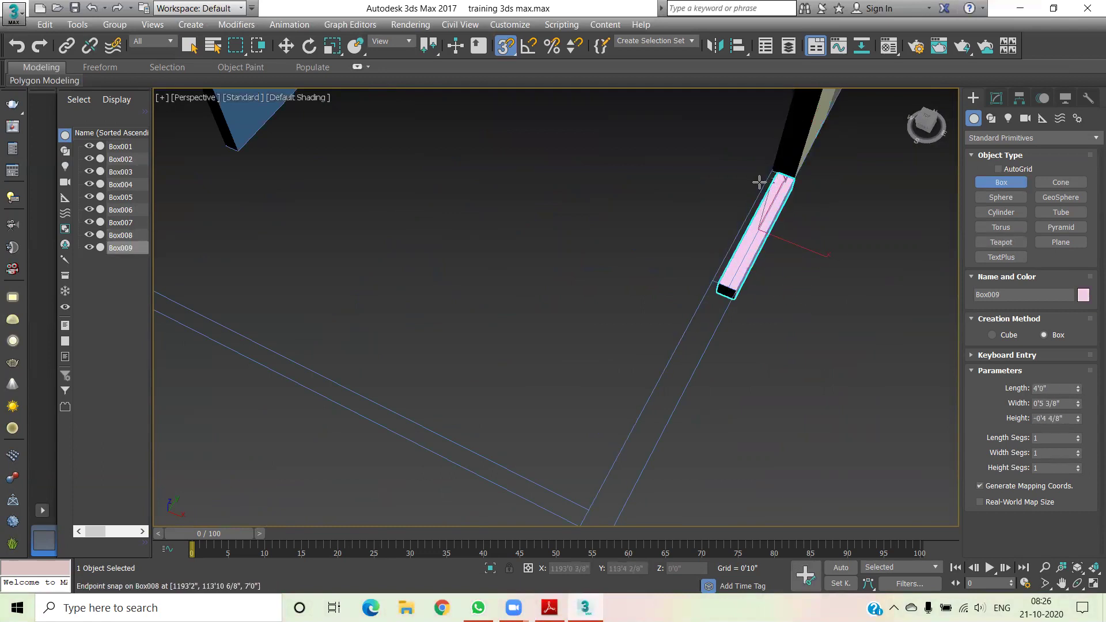
right_click(713, 248)
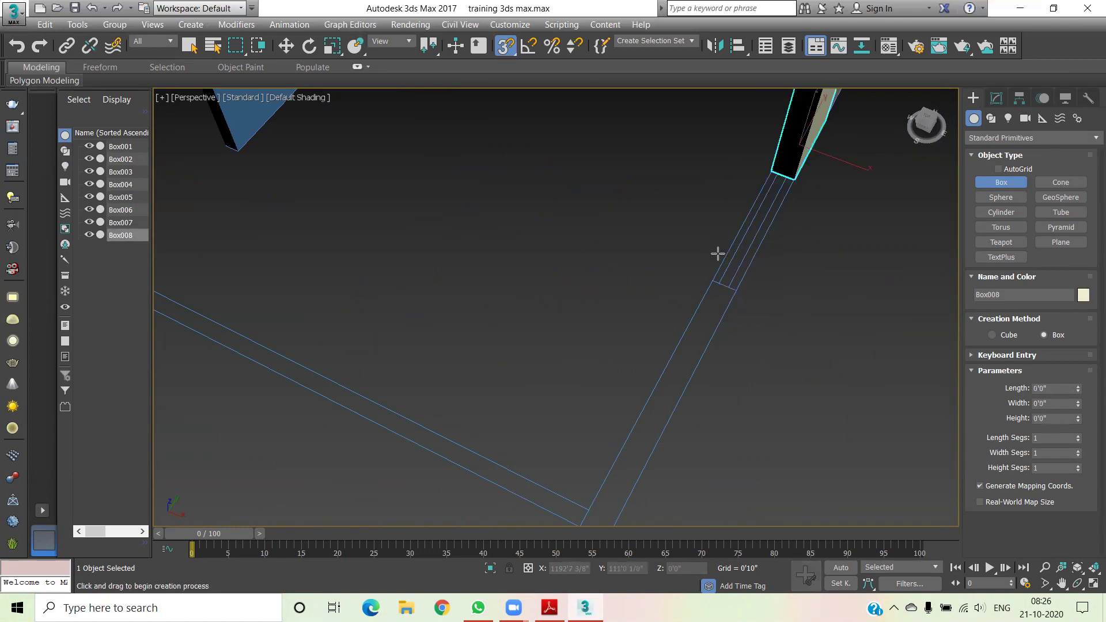
drag(737, 287, 769, 173)
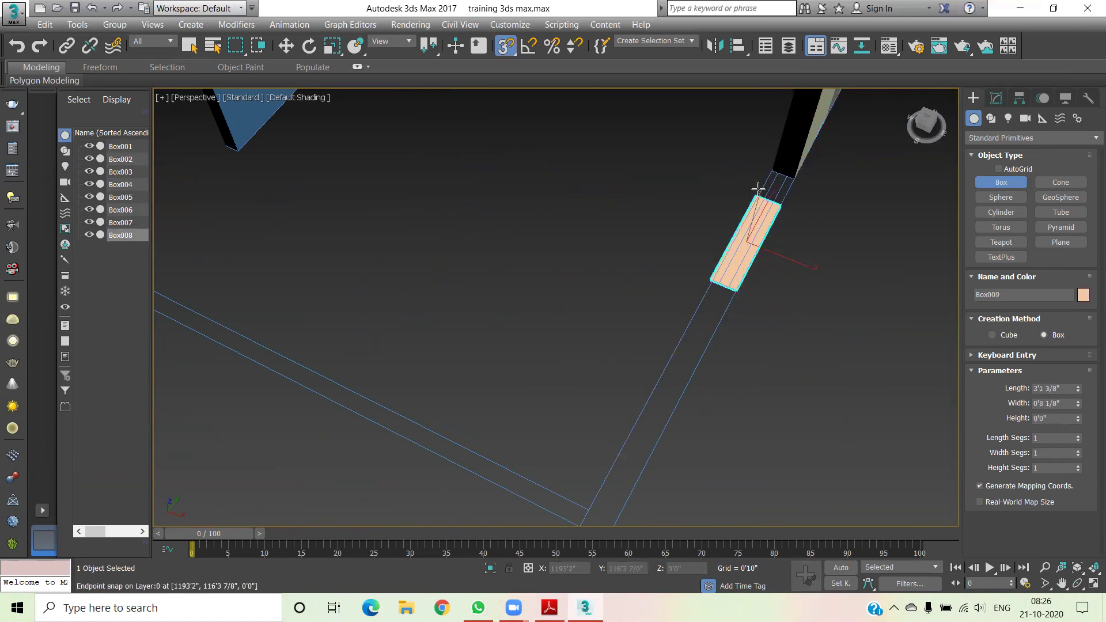
click(767, 168)
scroll(766, 167, down, 5)
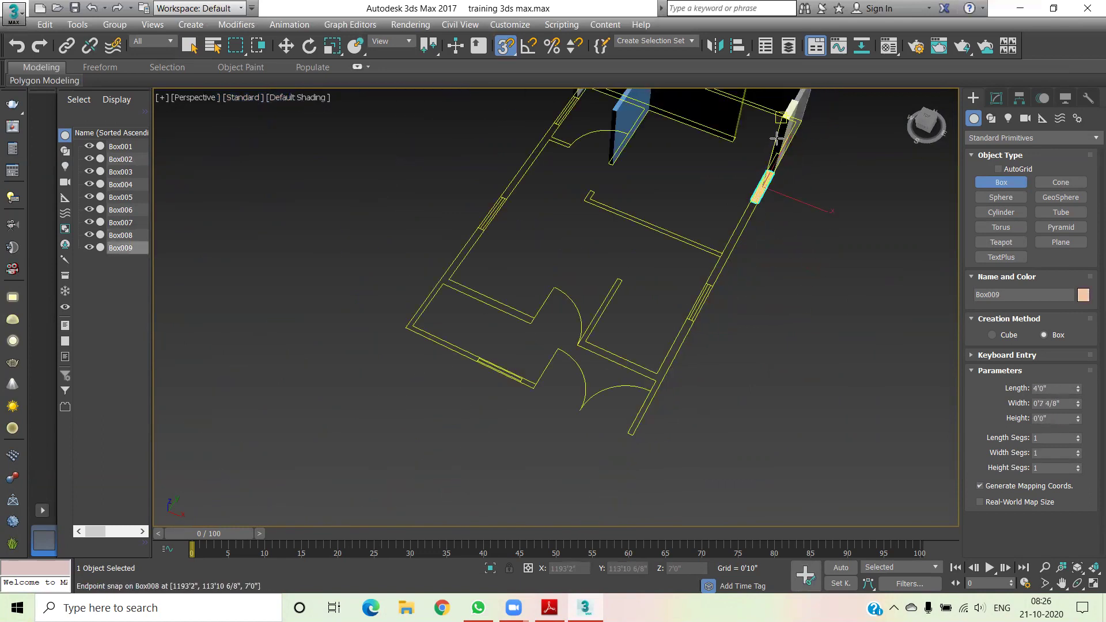
mouse_move(738, 154)
alt+middle_down()
mouse_move(485, 279)
mouse_move(507, 269)
alt+middle_up()
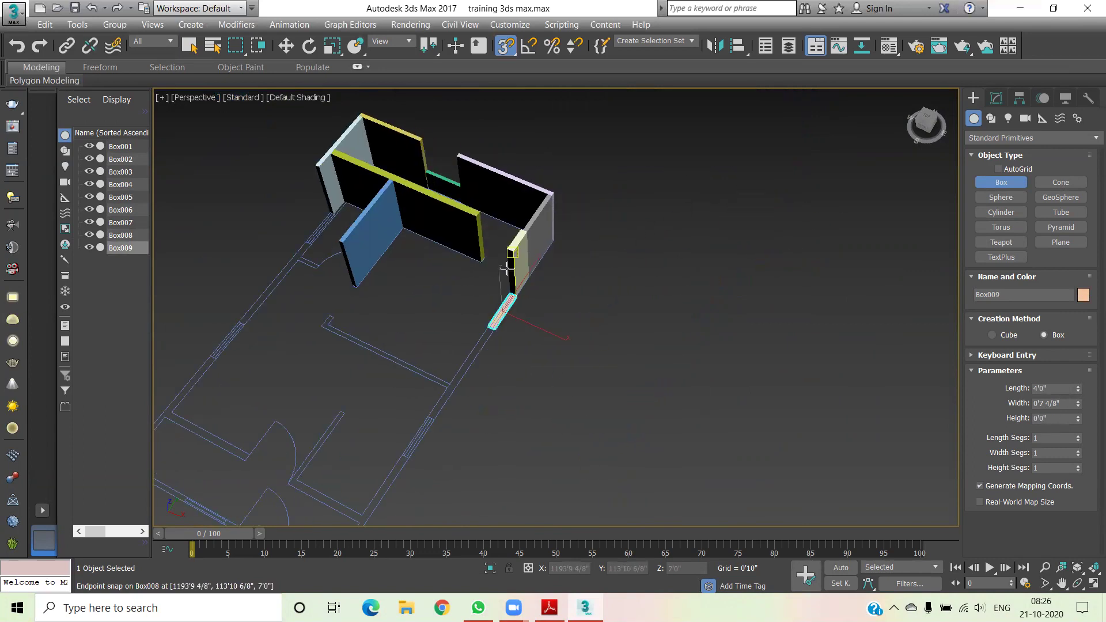
scroll(496, 279, up, 5)
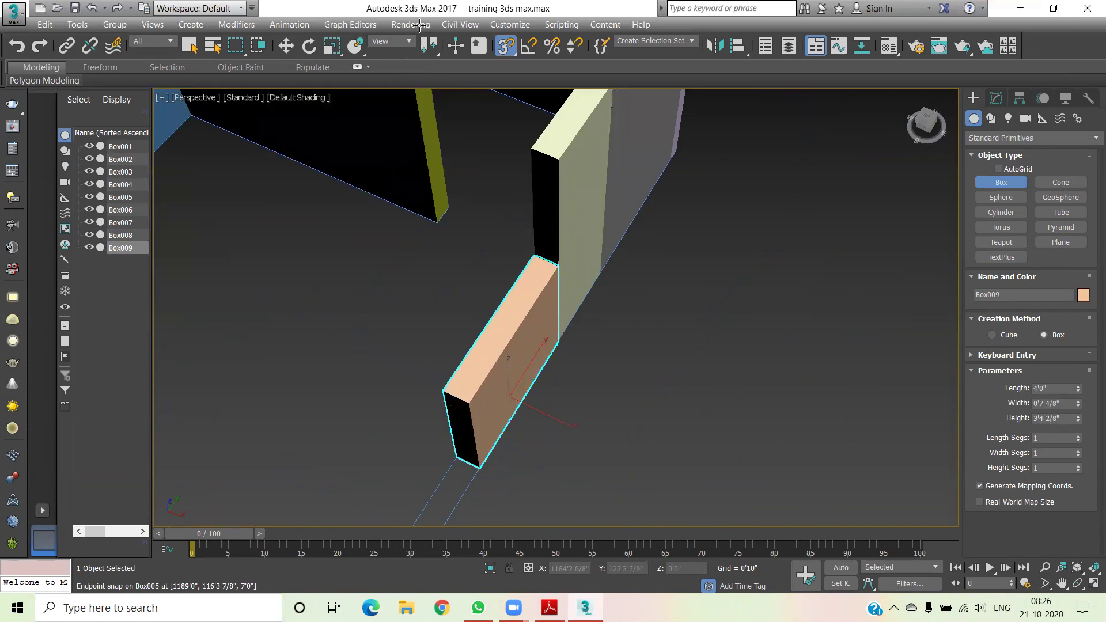
click(553, 277)
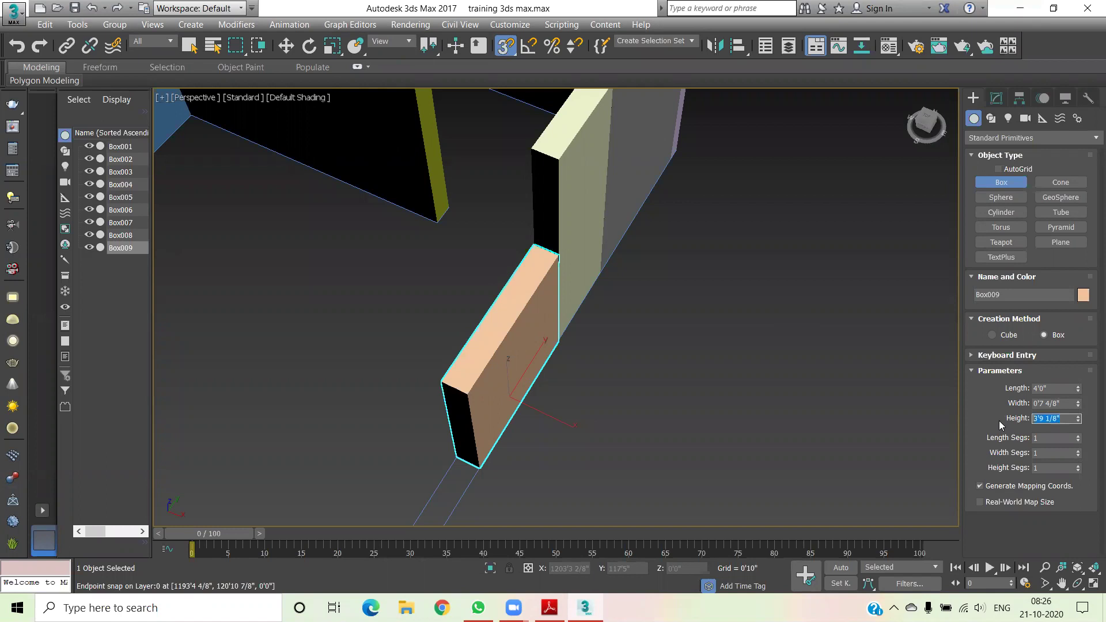
text(2'6)
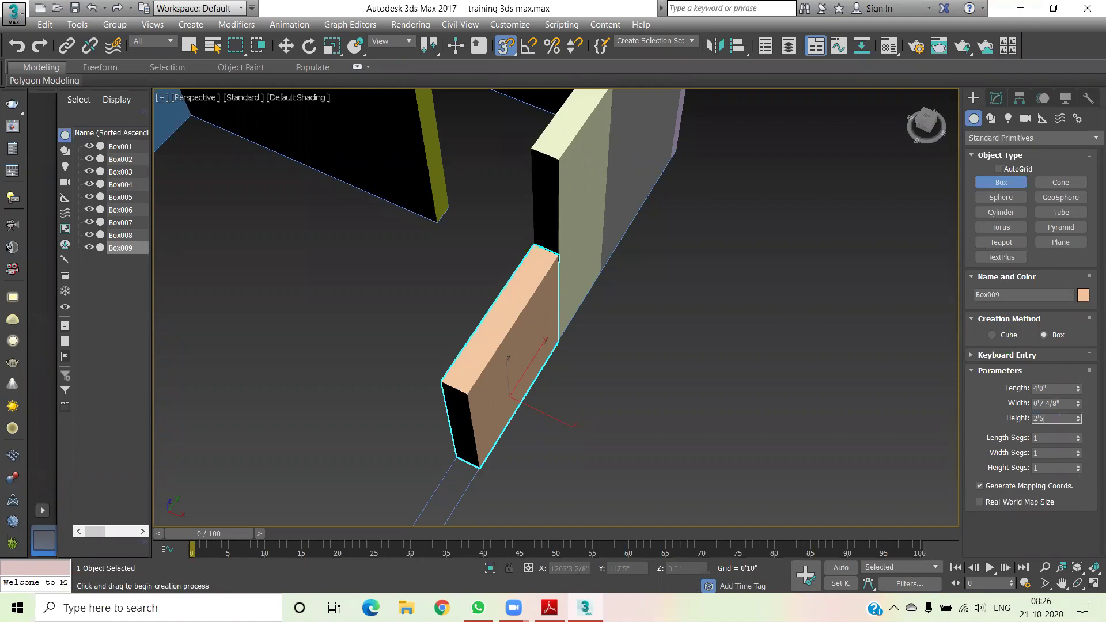
key(Return)
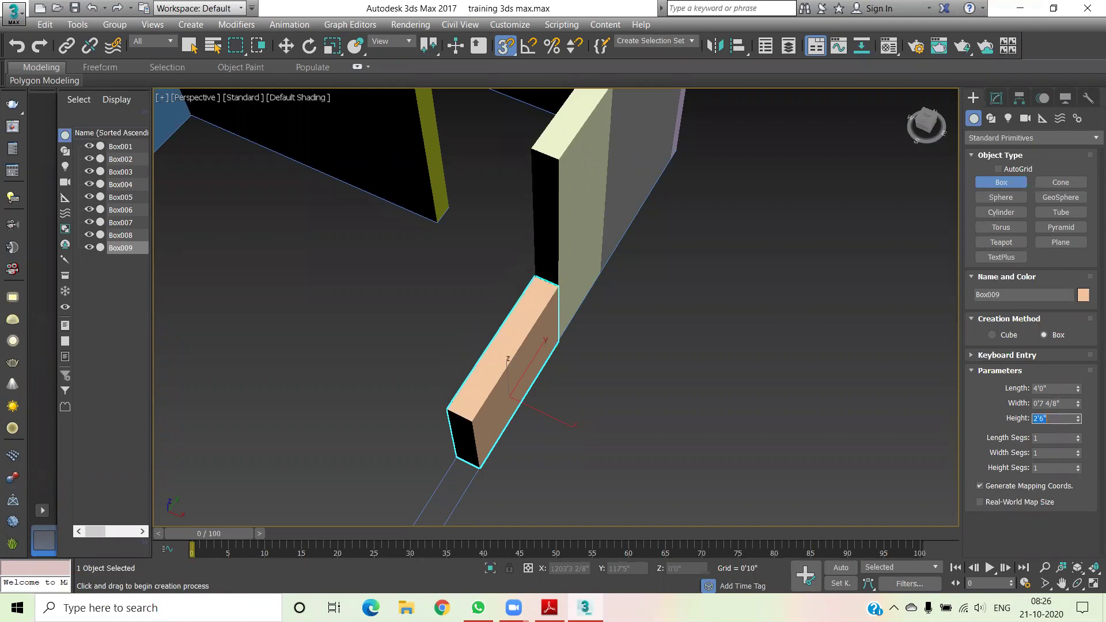
Pan the view to show more of the floor plan
scroll(714, 392, down, 5)
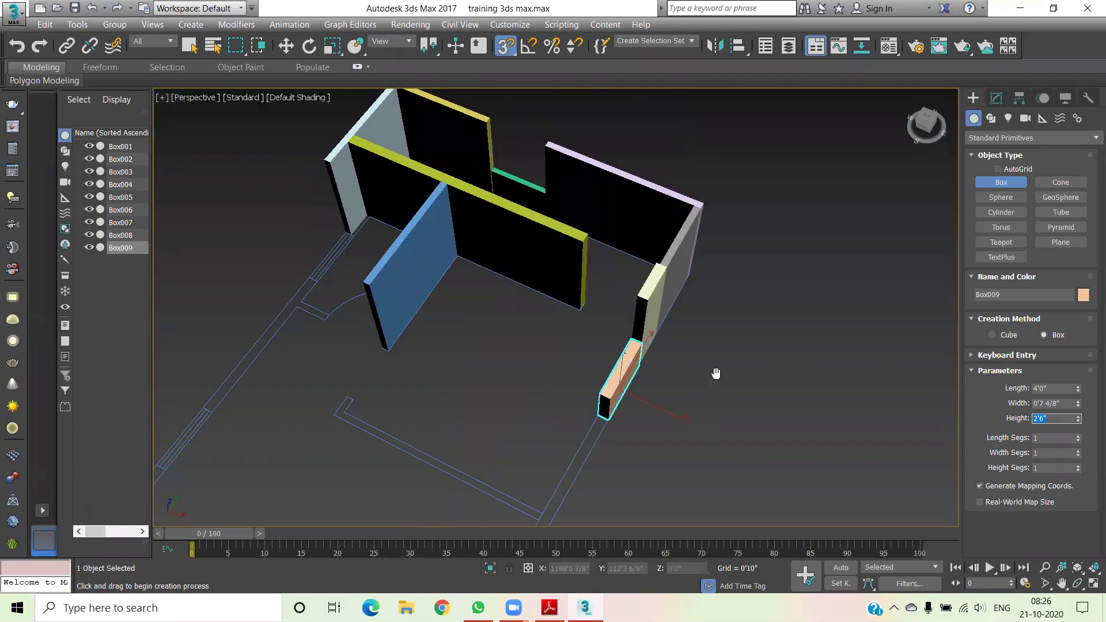
middle_drag(716, 373, 751, 302)
middle_drag(536, 388, 553, 374)
mouse_move(456, 415)
middle_down()
mouse_move(482, 365)
mouse_move(501, 361)
middle_up()
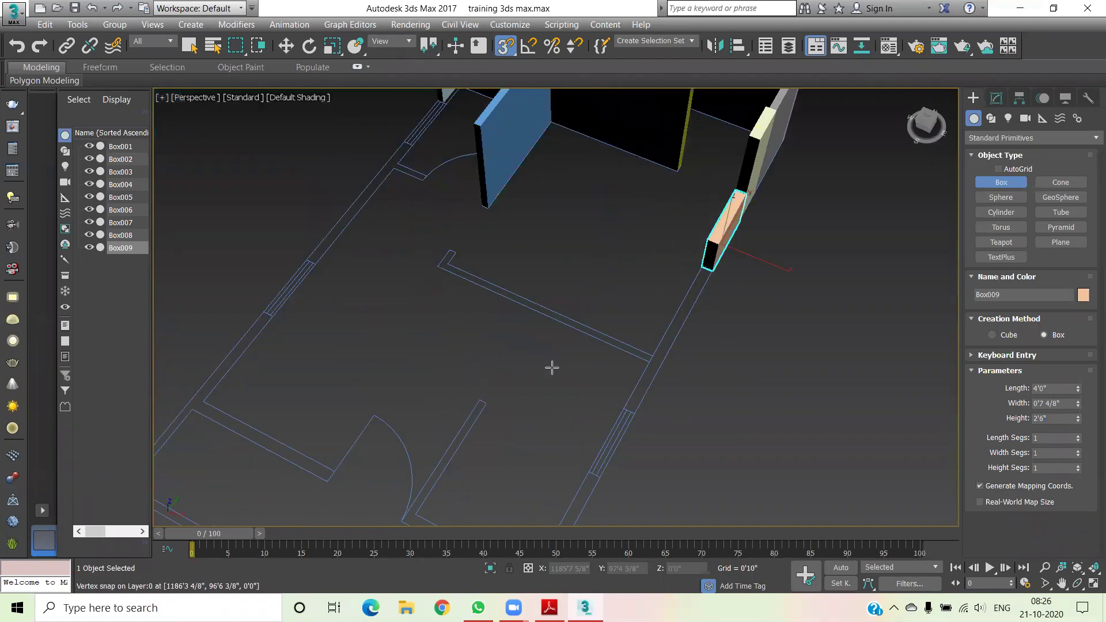
Draw the pink Box010 parapet 4'0" long on the plan line, 2'6" tall
scroll(593, 460, down, 5)
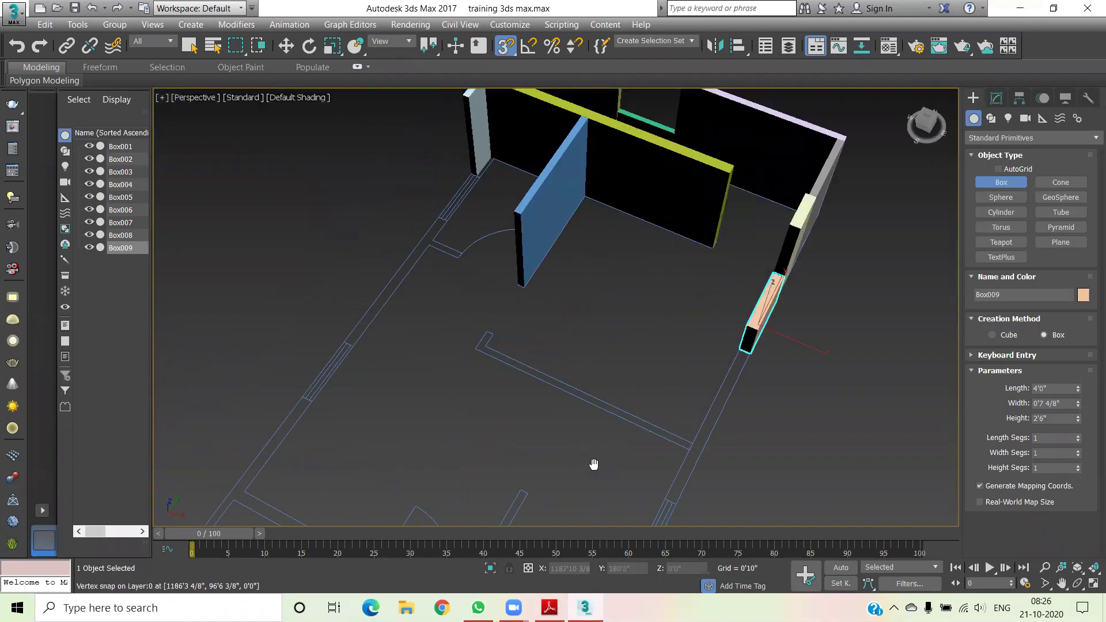
scroll(680, 375, up, 5)
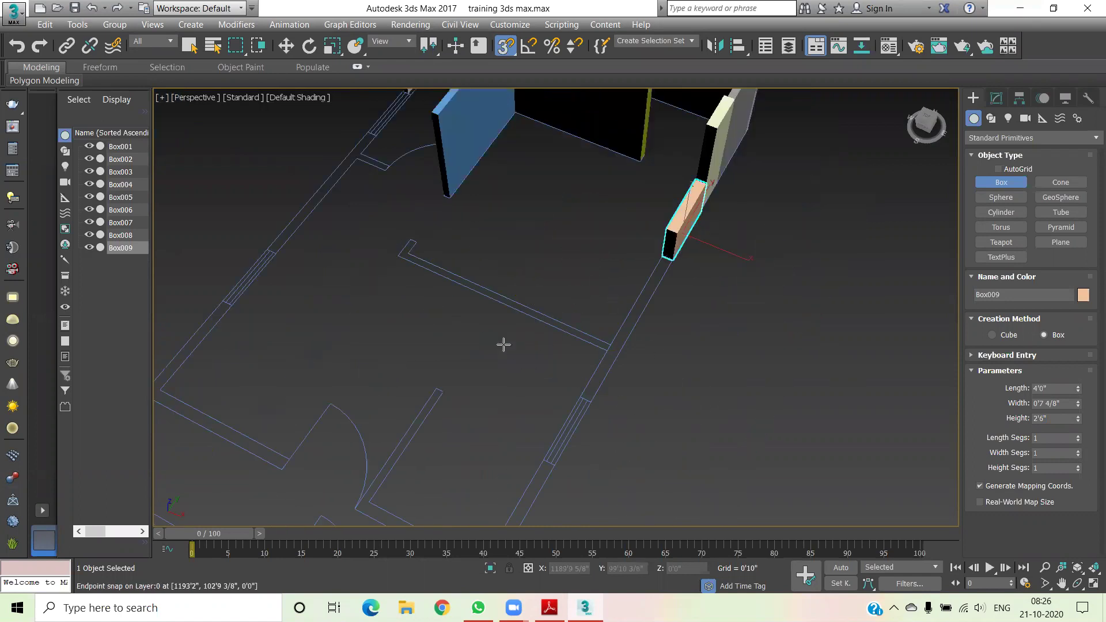
scroll(570, 393, down, 3)
scroll(563, 202, up, 5)
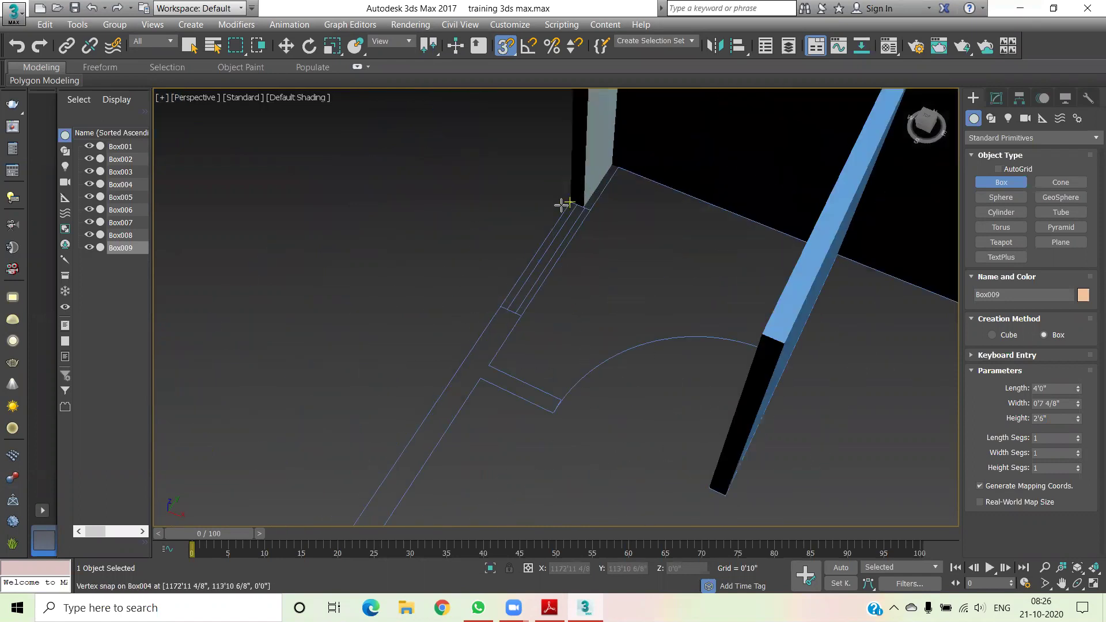
scroll(579, 211, up, 2)
drag(587, 197, 560, 333)
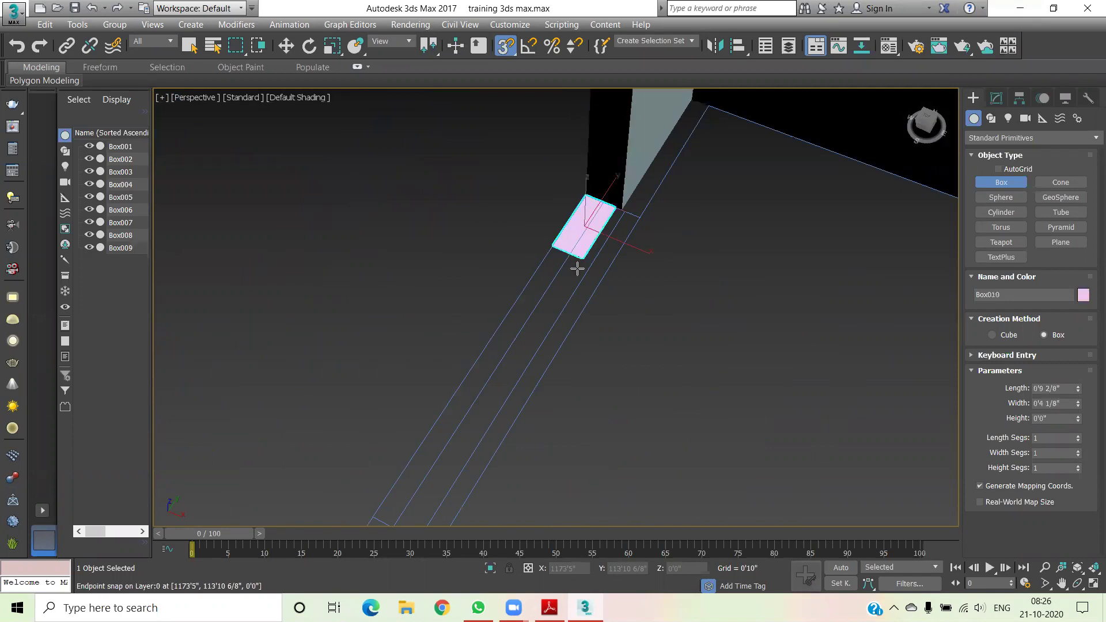
scroll(570, 288, down, 2)
scroll(560, 333, down, 3)
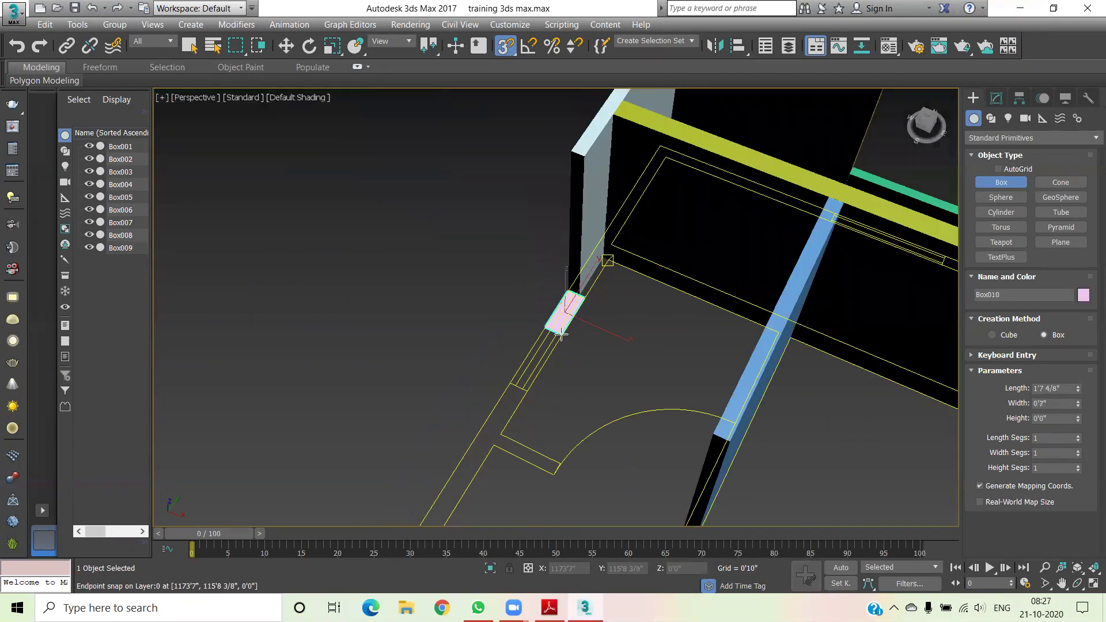
drag(554, 350, 522, 405)
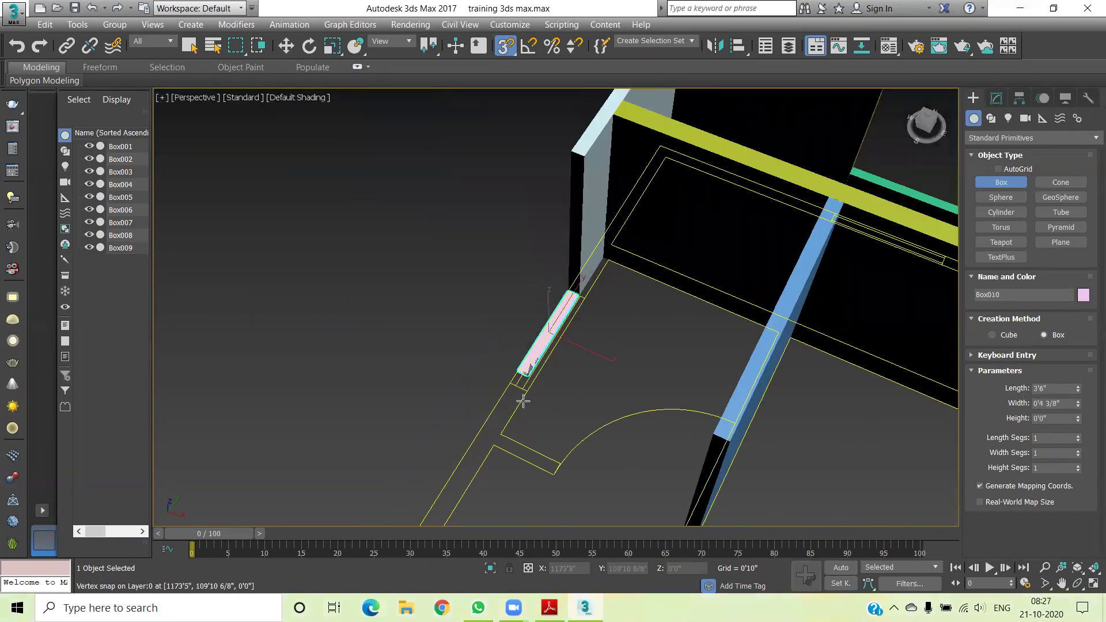
scroll(522, 398, up, 3)
scroll(523, 386, down, 2)
drag(523, 402, 523, 383)
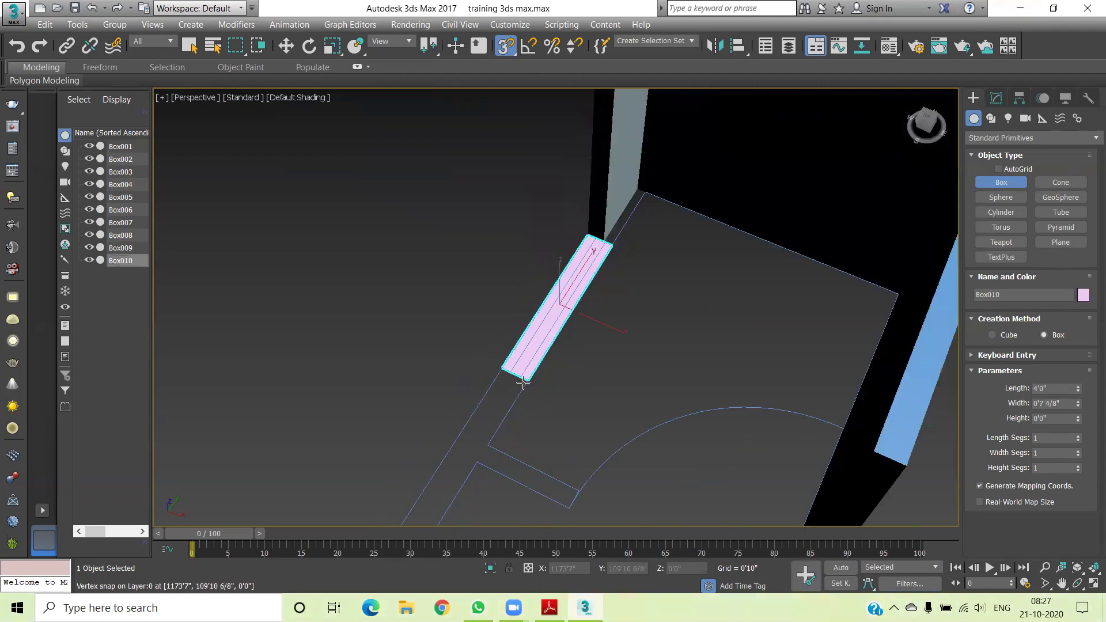
scroll(523, 383, down, 2)
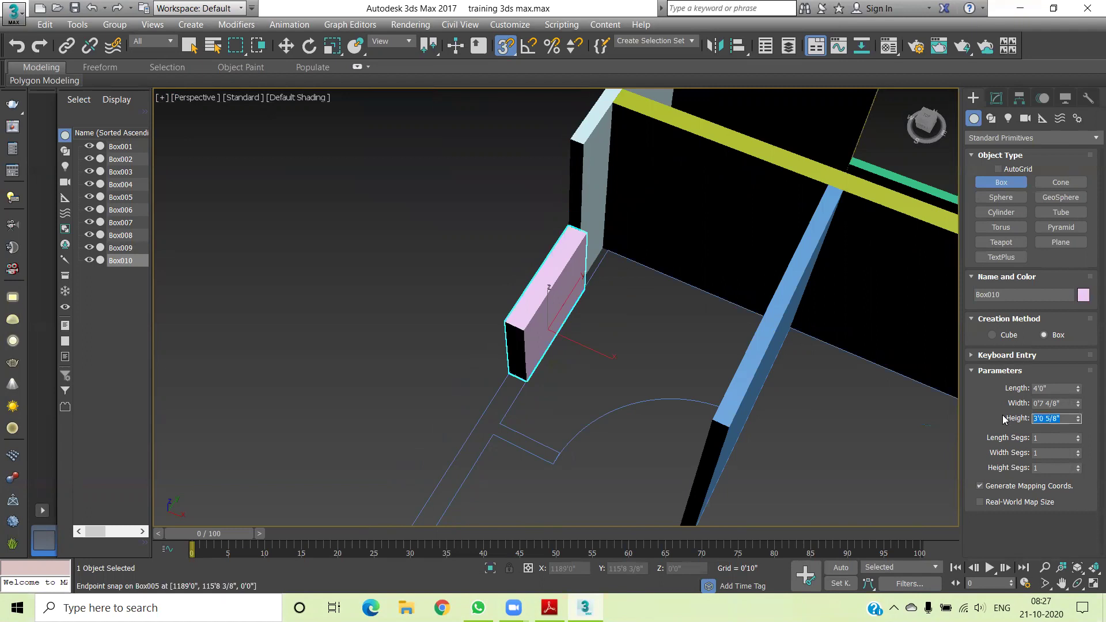
text(2'6)
key(Return)
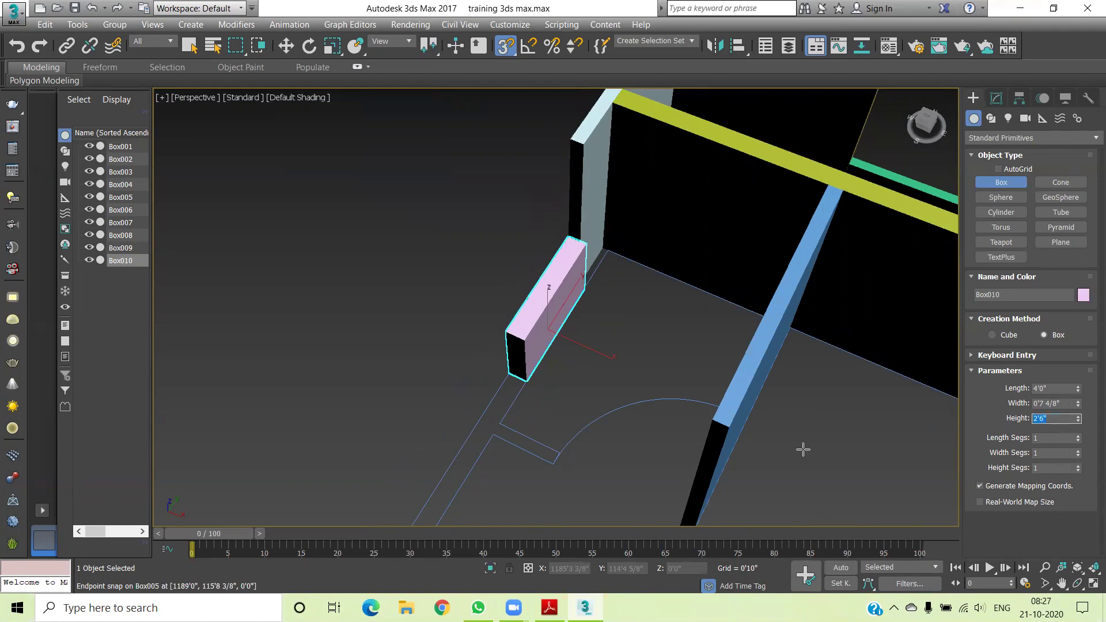
Start the green Box011 wall base from the pink box's corner along the plan line
middle_drag(556, 425, 555, 329)
scroll(516, 420, down, 2)
middle_drag(516, 419, 582, 299)
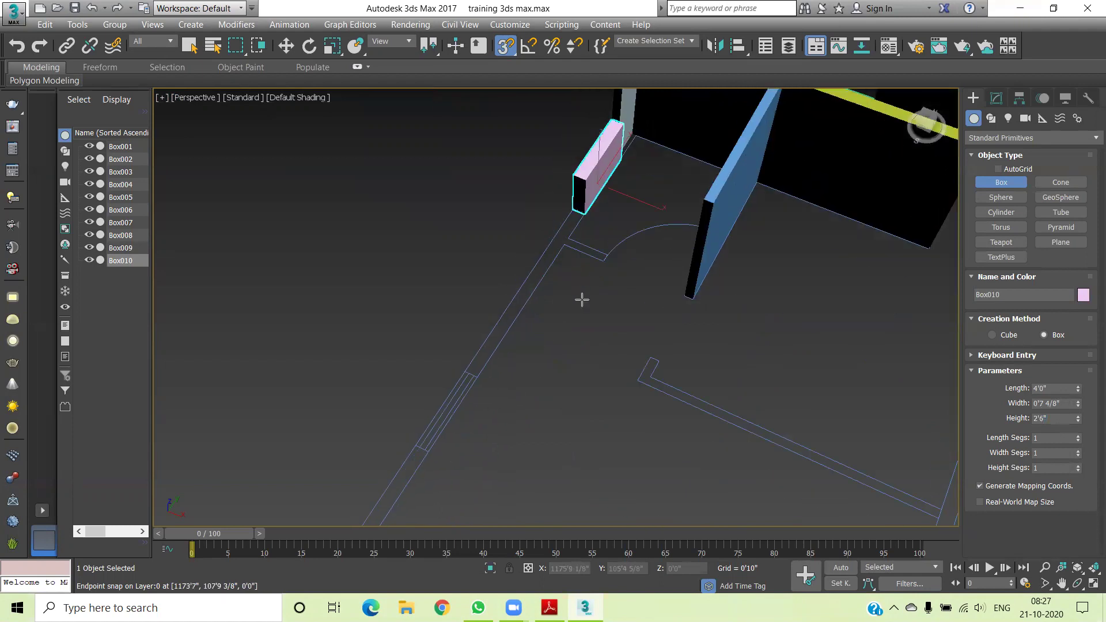
scroll(567, 209, up, 4)
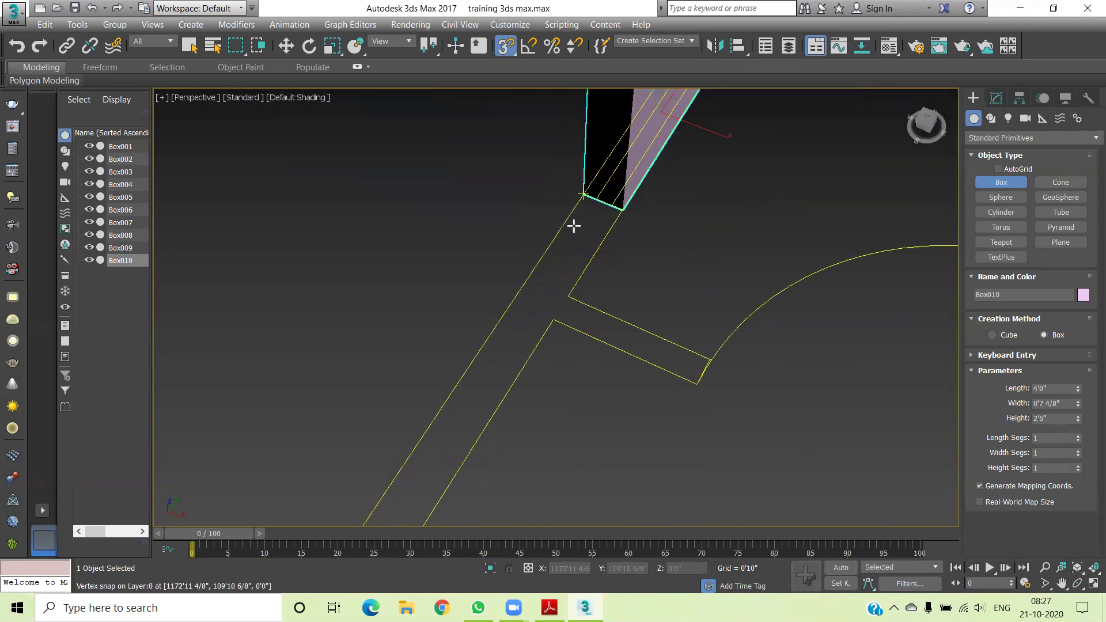
drag(574, 226, 548, 317)
scroll(548, 316, down, 3)
mouse_move(521, 363)
mouse_down()
mouse_move(465, 496)
mouse_move(416, 424)
mouse_up()
scroll(464, 496, up, 4)
Draw a box from the green wall's corner and give it 2'6" height
scroll(416, 424, down, 3)
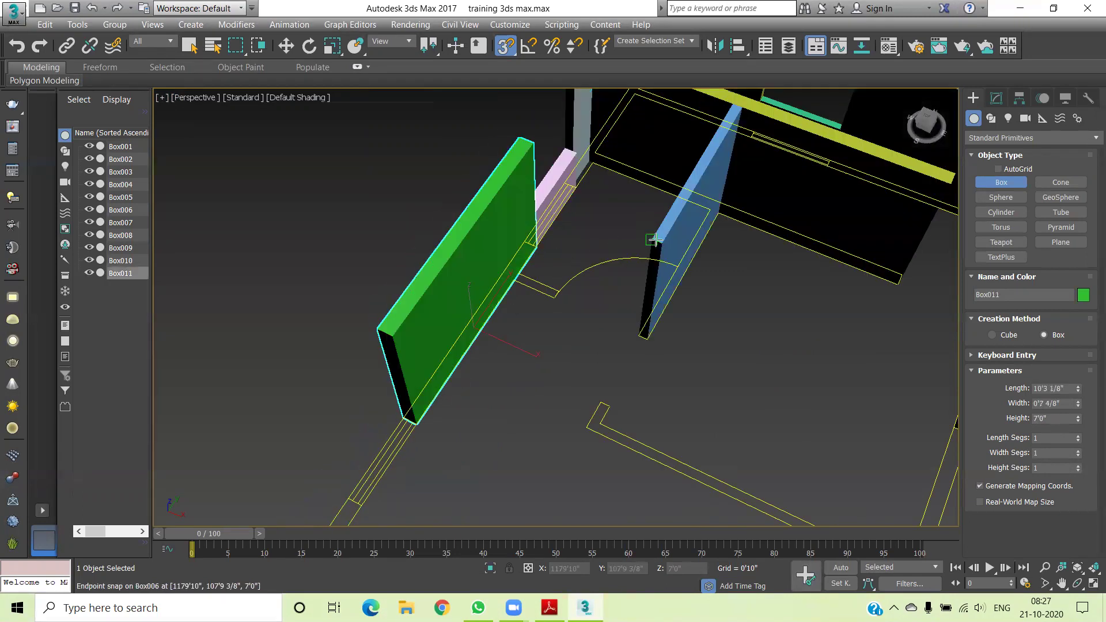
scroll(587, 302, up, 2)
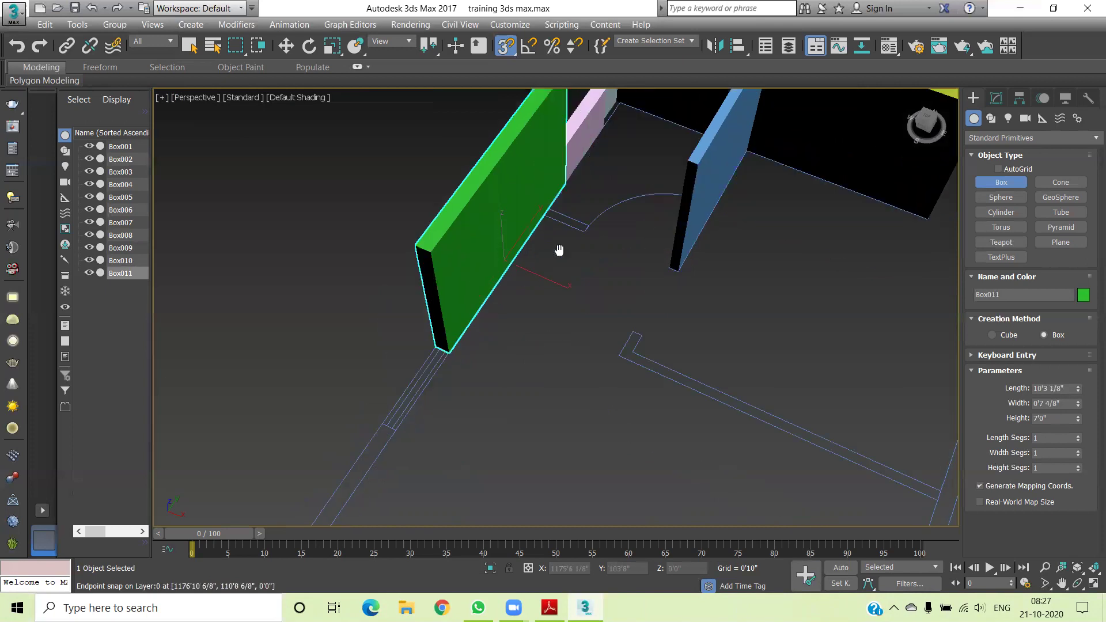
scroll(528, 309, up, 2)
scroll(508, 209, up, 1)
scroll(508, 209, up, 3)
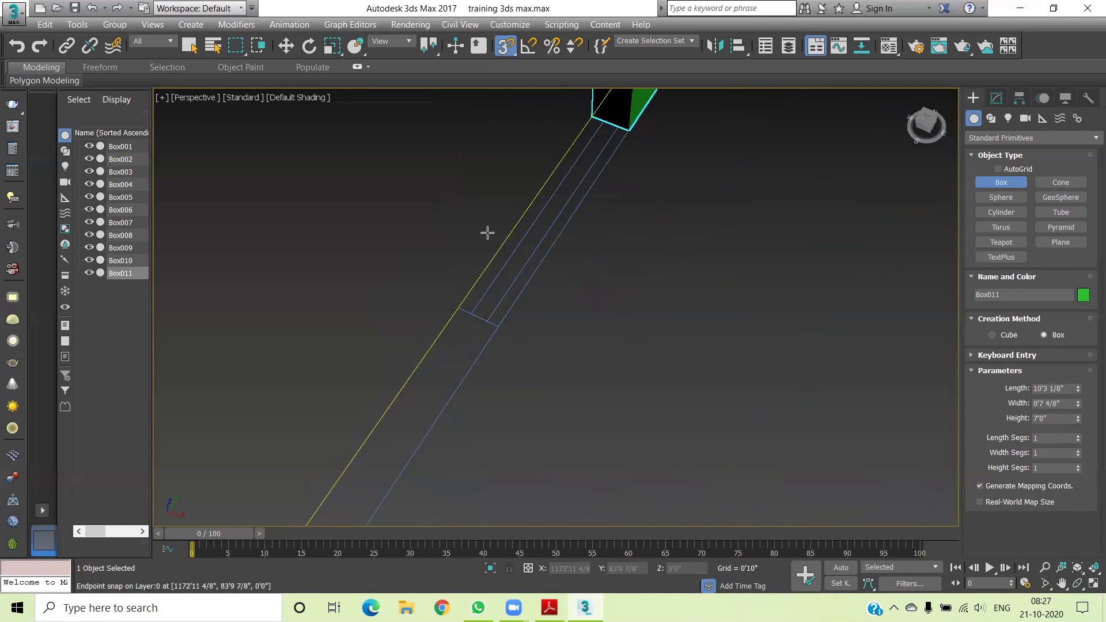
drag(589, 118, 498, 326)
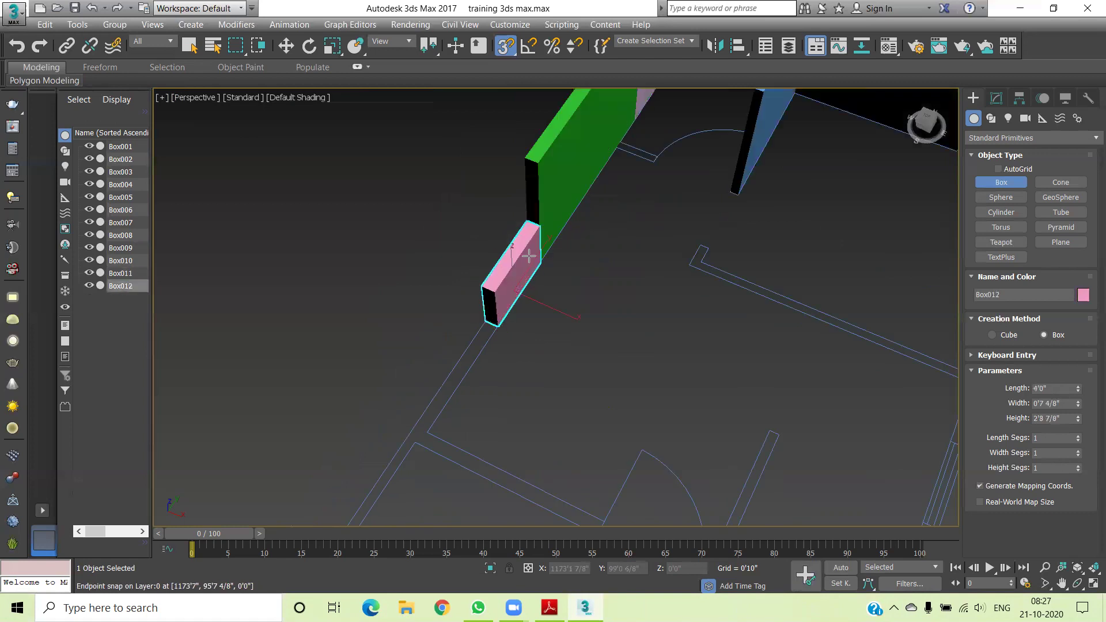
click(537, 262)
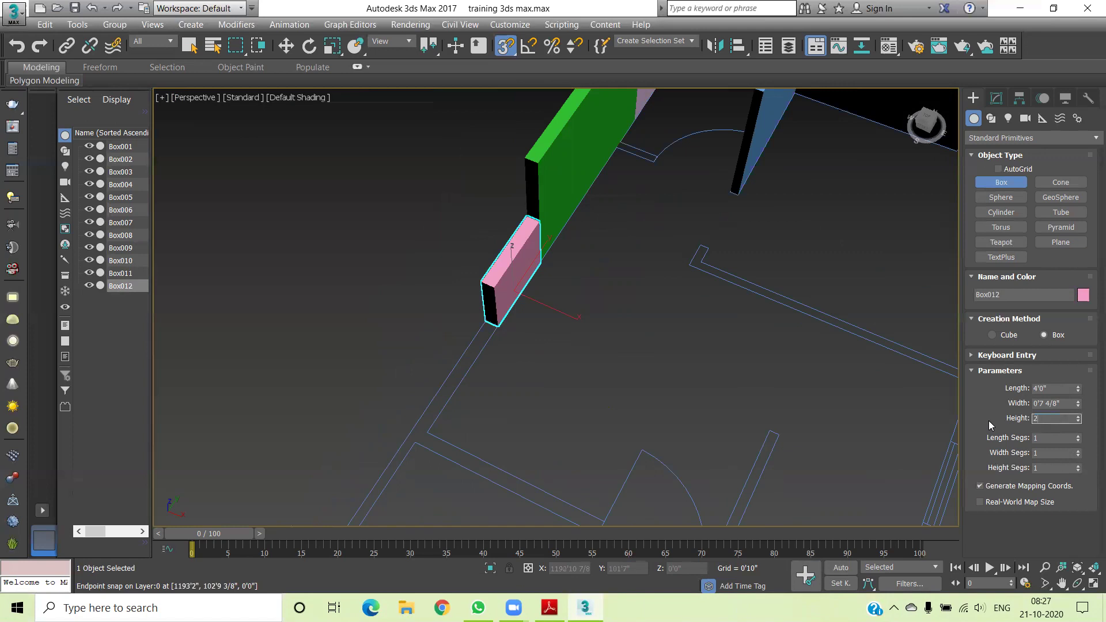
text('6")
key(Return)
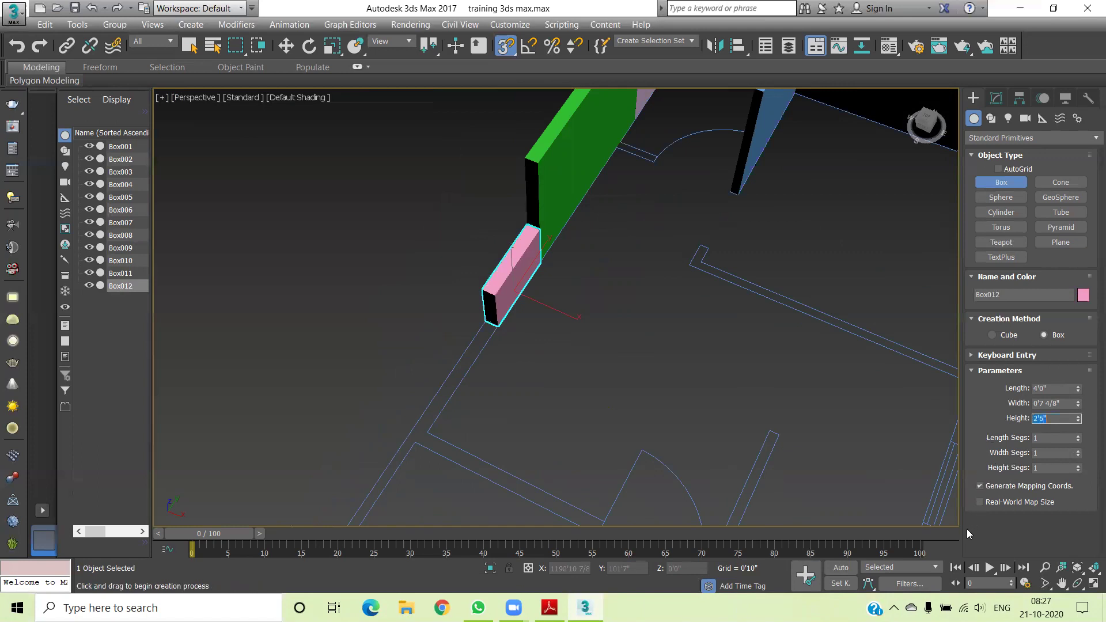
Draw a small green box at the outline corner, then Box014's 12'11" base along the wall line
scroll(573, 425, down, 5)
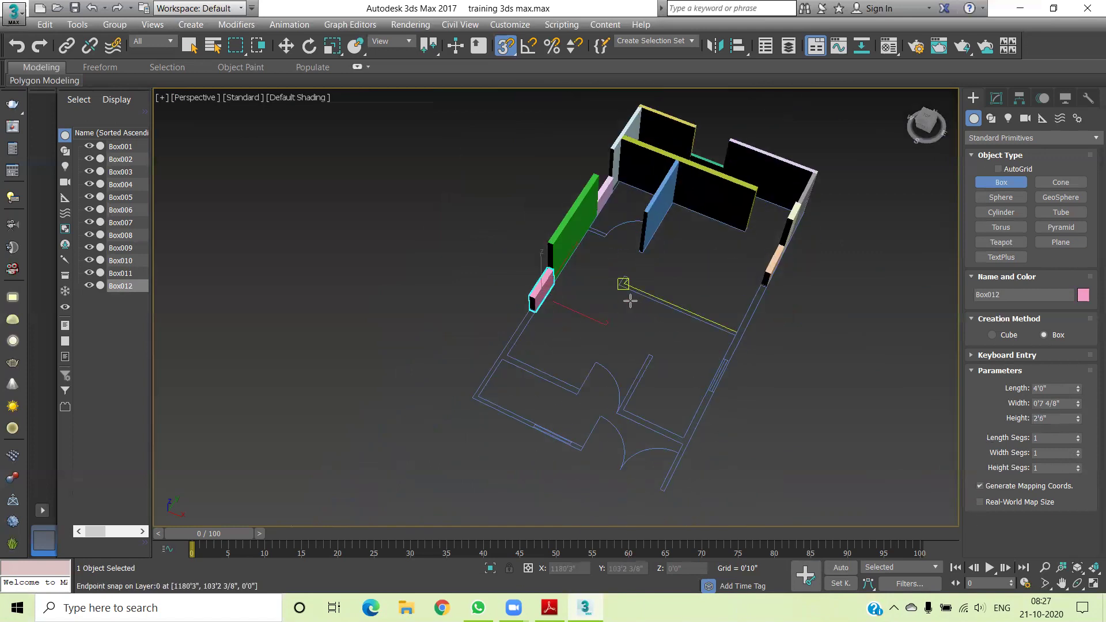
scroll(607, 262, up, 8)
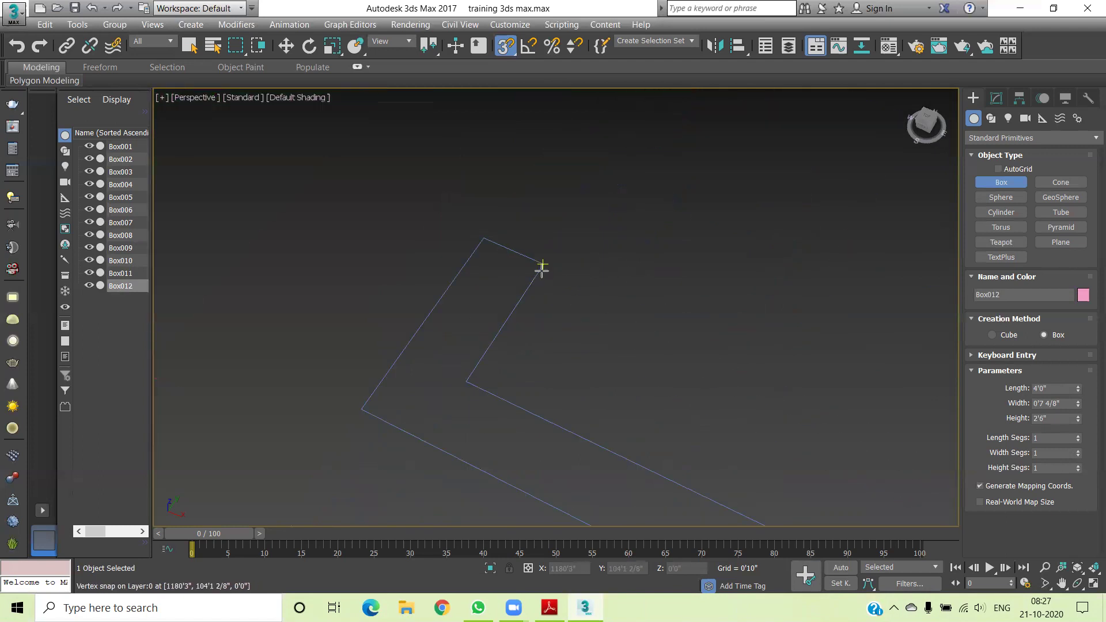
drag(363, 409, 545, 263)
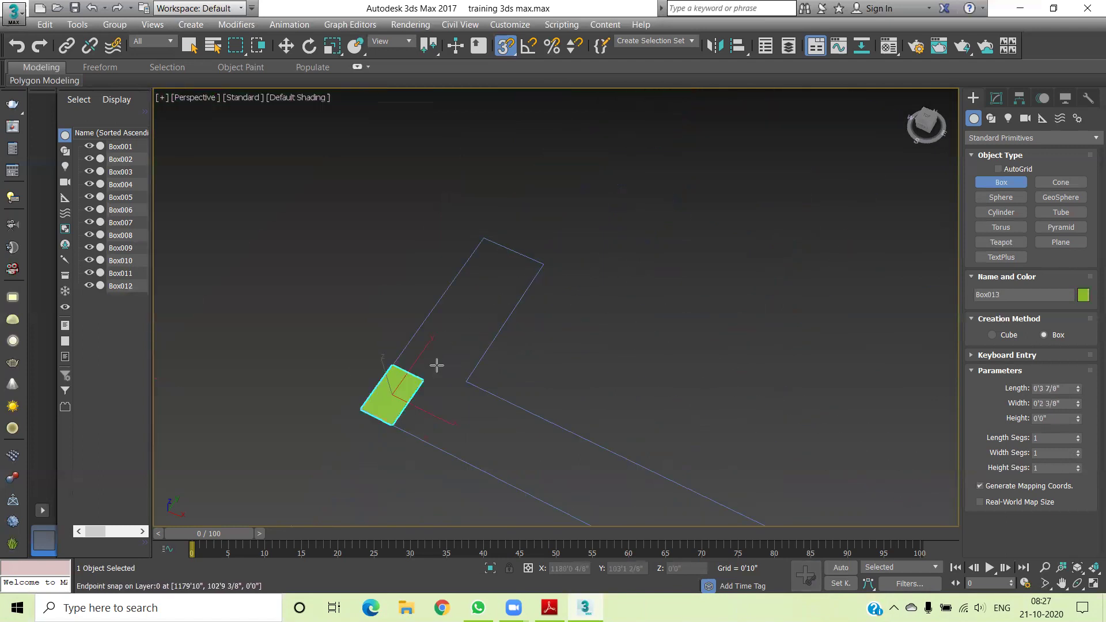
scroll(545, 263, down, 5)
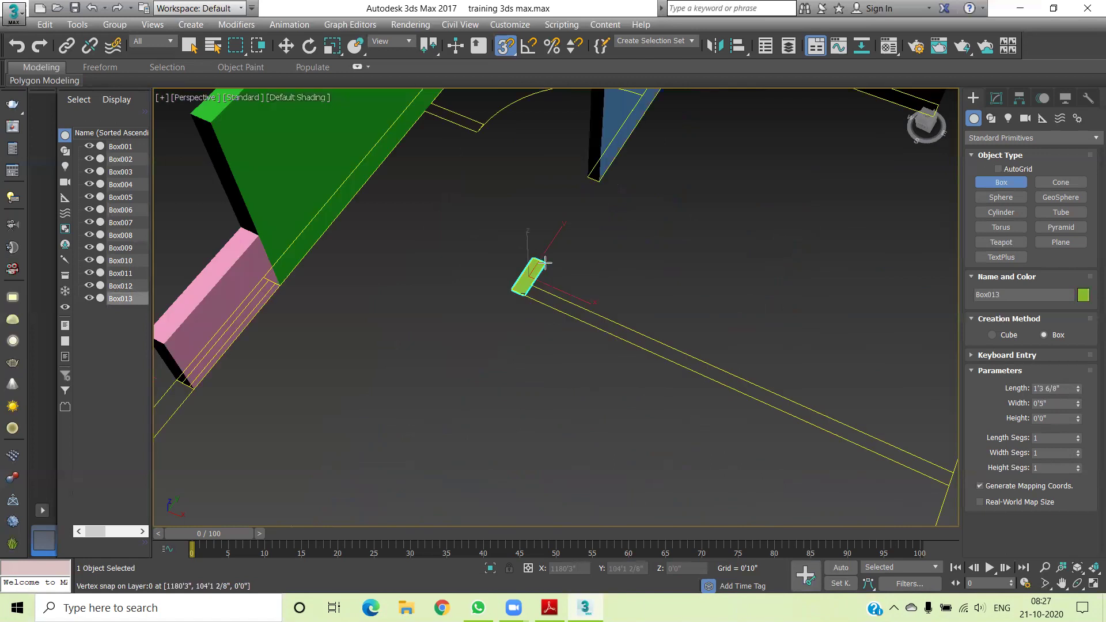
scroll(553, 217, down, 5)
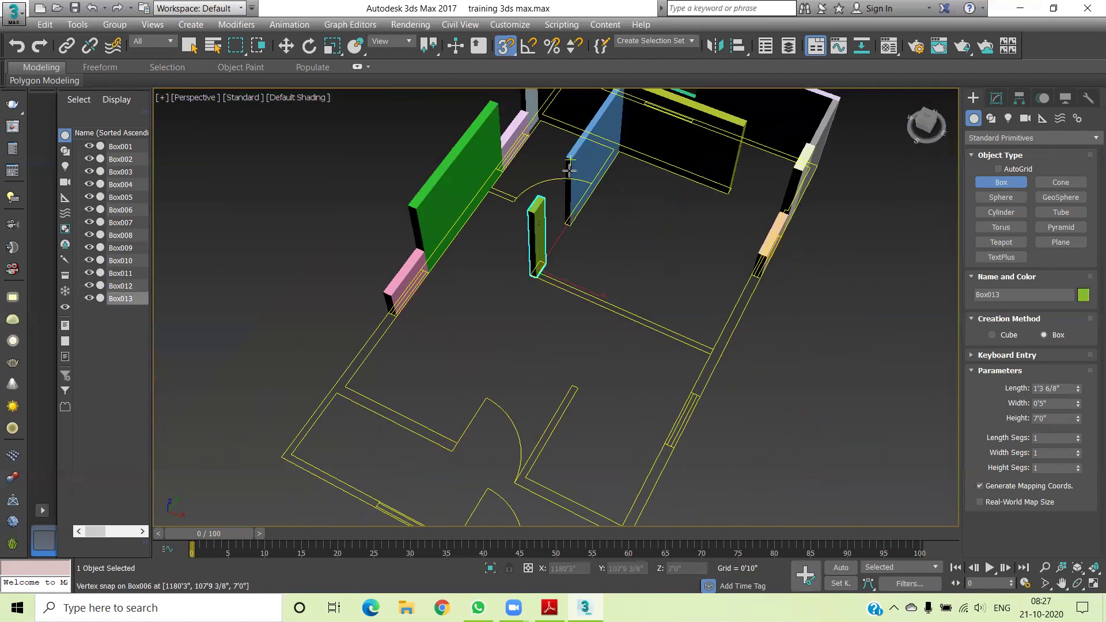
scroll(541, 271, up, 5)
mouse_move(516, 296)
mouse_down()
mouse_move(712, 397)
mouse_move(790, 413)
mouse_move(818, 394)
mouse_move(808, 395)
mouse_up()
scroll(713, 395, down, 5)
scroll(765, 420, up, 3)
scroll(764, 419, up, 3)
scroll(809, 395, down, 3)
scroll(753, 317, down, 2)
click(835, 218)
Snap the teal Box014 wall to 7'0" high and begin the yellow Box015 base beside it
scroll(828, 205, down, 2)
middle_drag(828, 205, 652, 414)
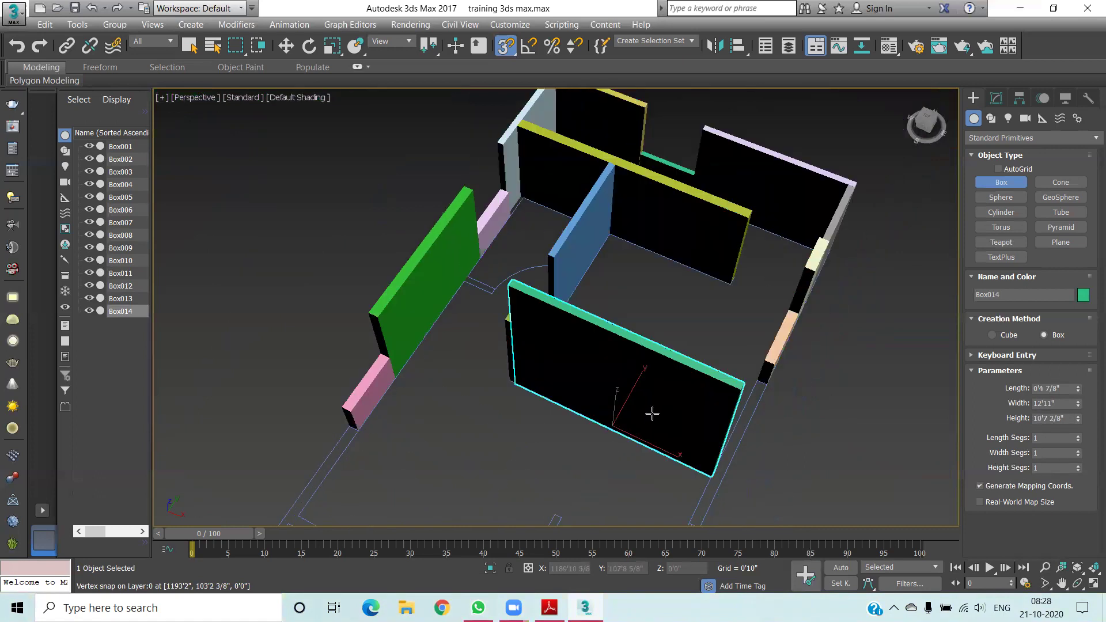
middle_drag(748, 219, 711, 246)
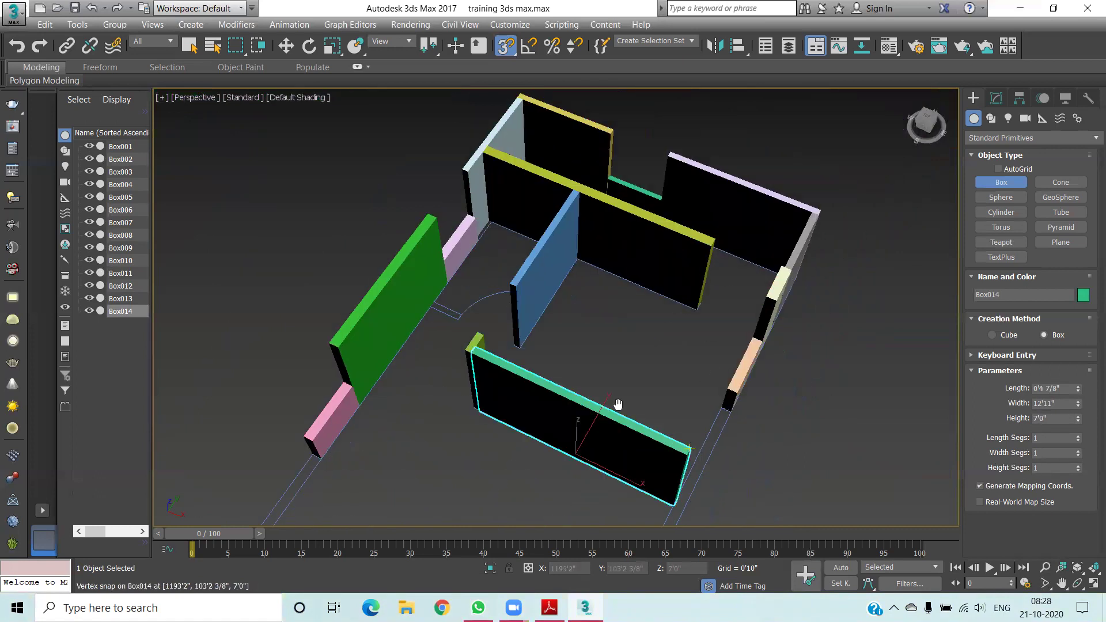
scroll(531, 291, up, 3)
scroll(569, 383, up, 3)
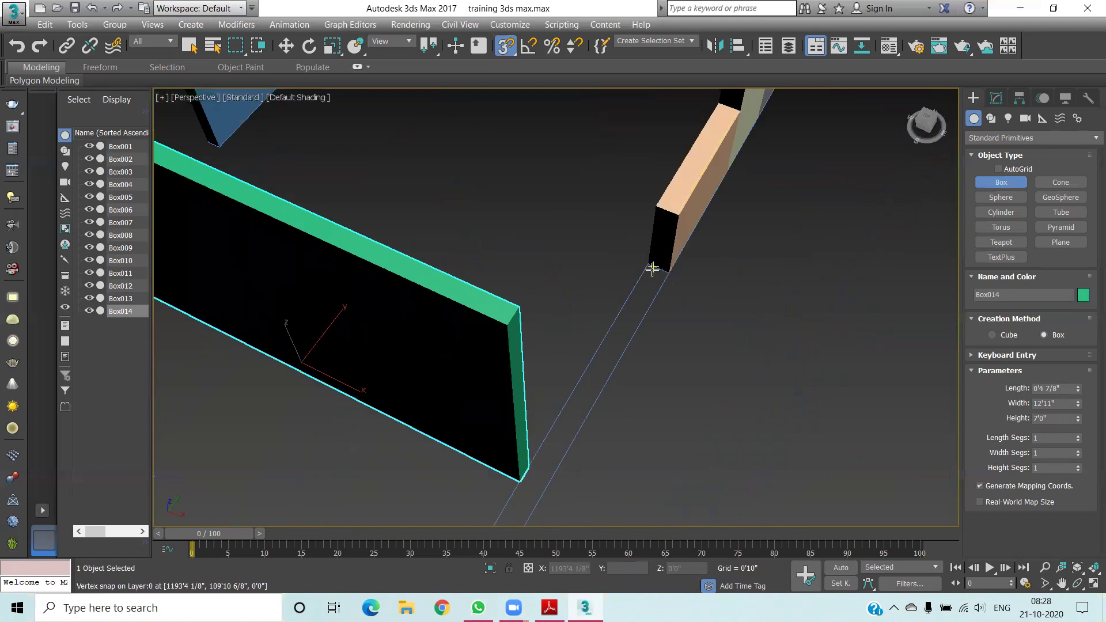
drag(667, 275, 531, 466)
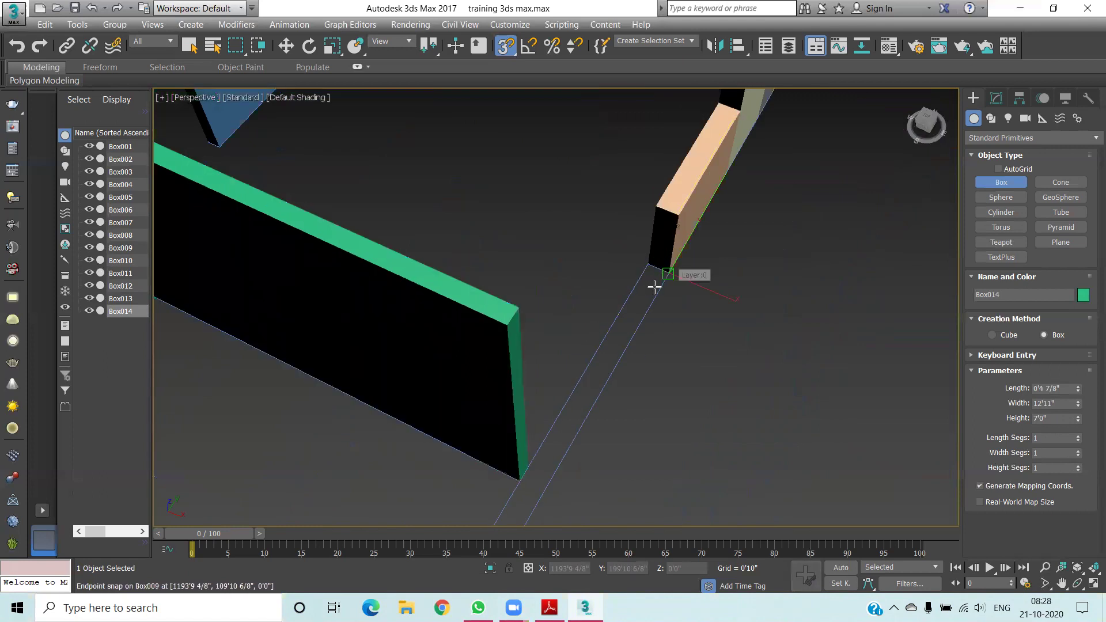
scroll(531, 466, down, 3)
Raise the yellow Box015 stub to 7'0" so it meets the teal wall
scroll(536, 455, down, 3)
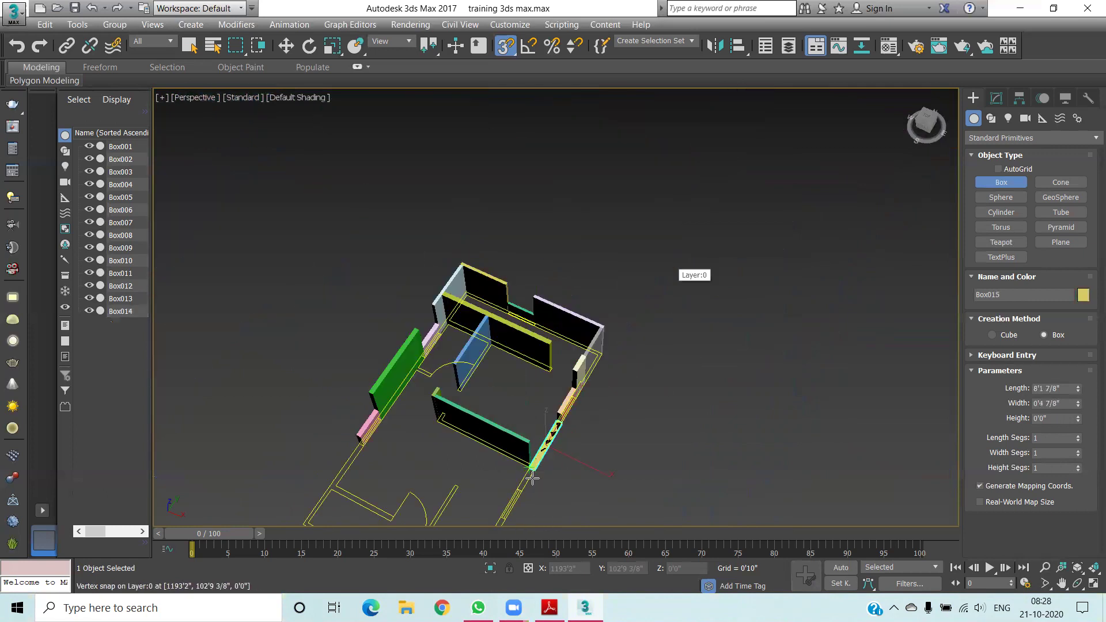
scroll(546, 438, up, 3)
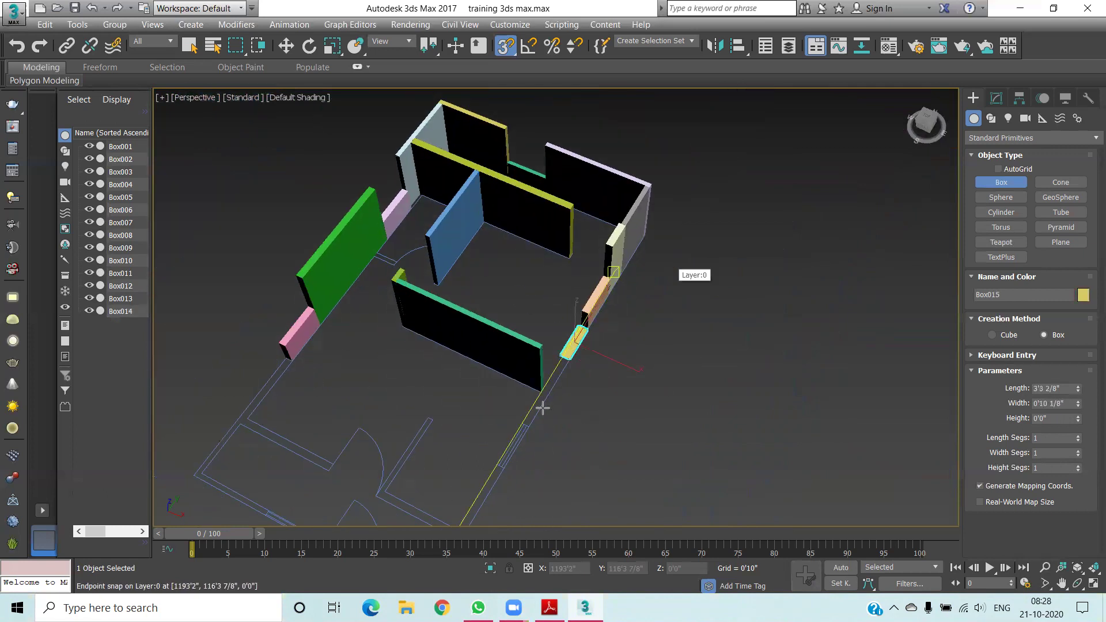
scroll(533, 414, up, 5)
scroll(501, 432, up, 2)
drag(491, 432, 491, 432)
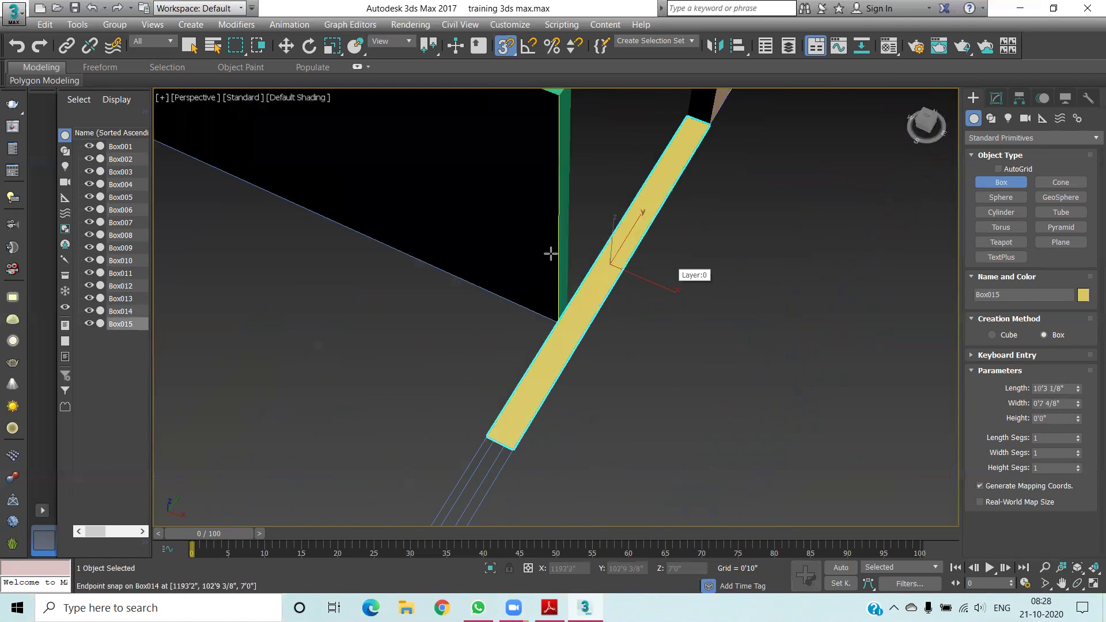
scroll(553, 242, down, 3)
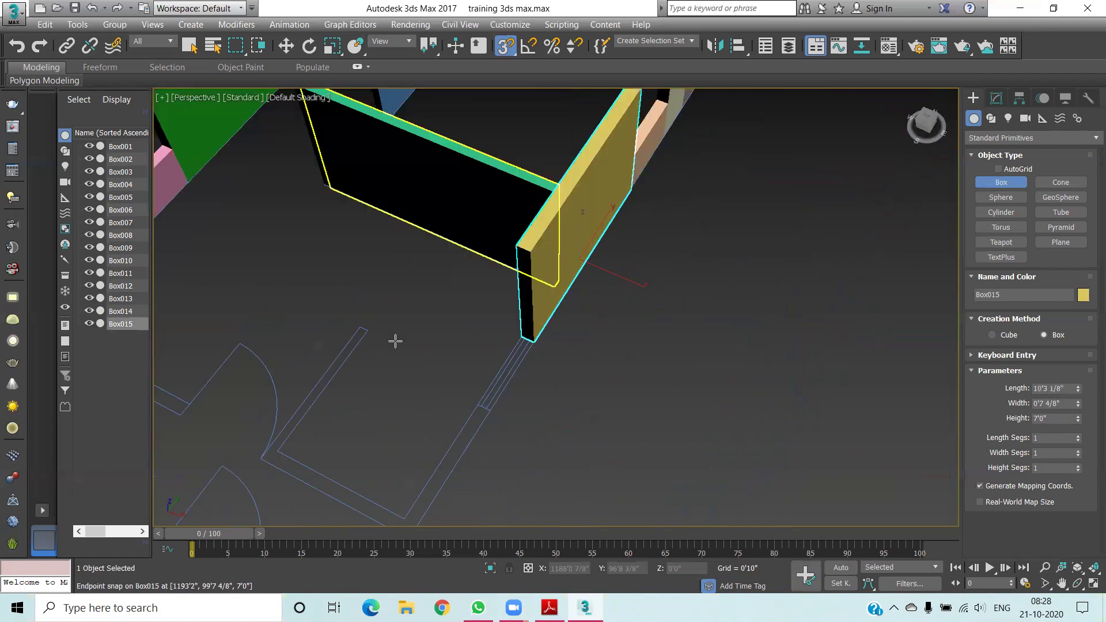
middle_drag(395, 341, 568, 333)
middle_drag(506, 274, 621, 270)
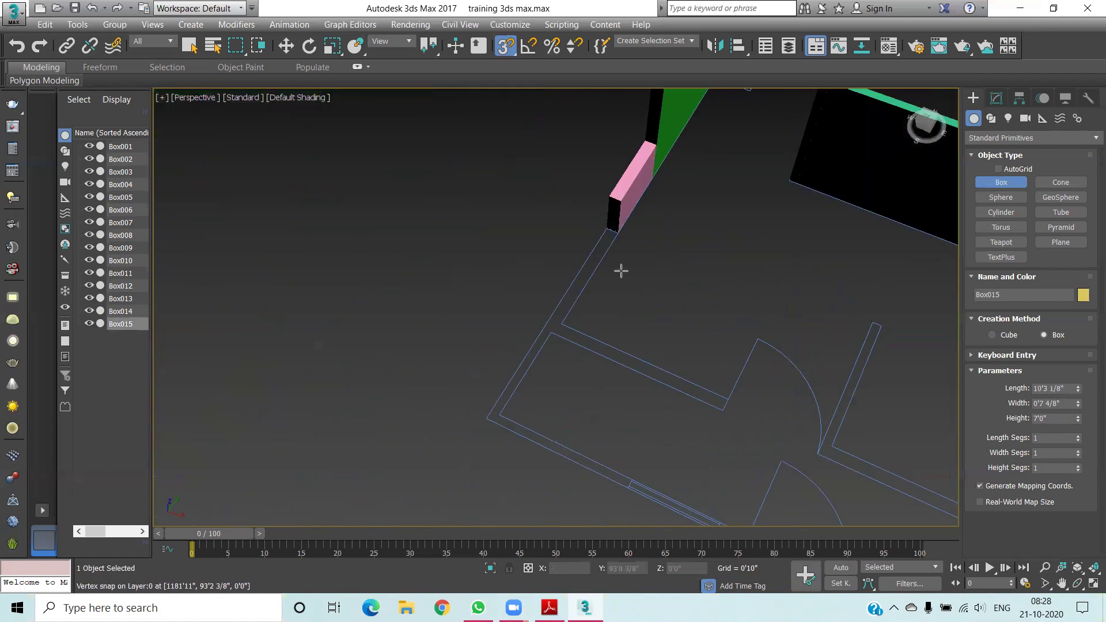
scroll(603, 235, up, 3)
Draw the cyan Box016 wall, 11'4 4/8" long, 0'5" thick, 7'0" high, along the left outer line
mouse_move(610, 206)
mouse_down()
mouse_move(564, 319)
mouse_move(460, 501)
mouse_up()
scroll(541, 386, down, 3)
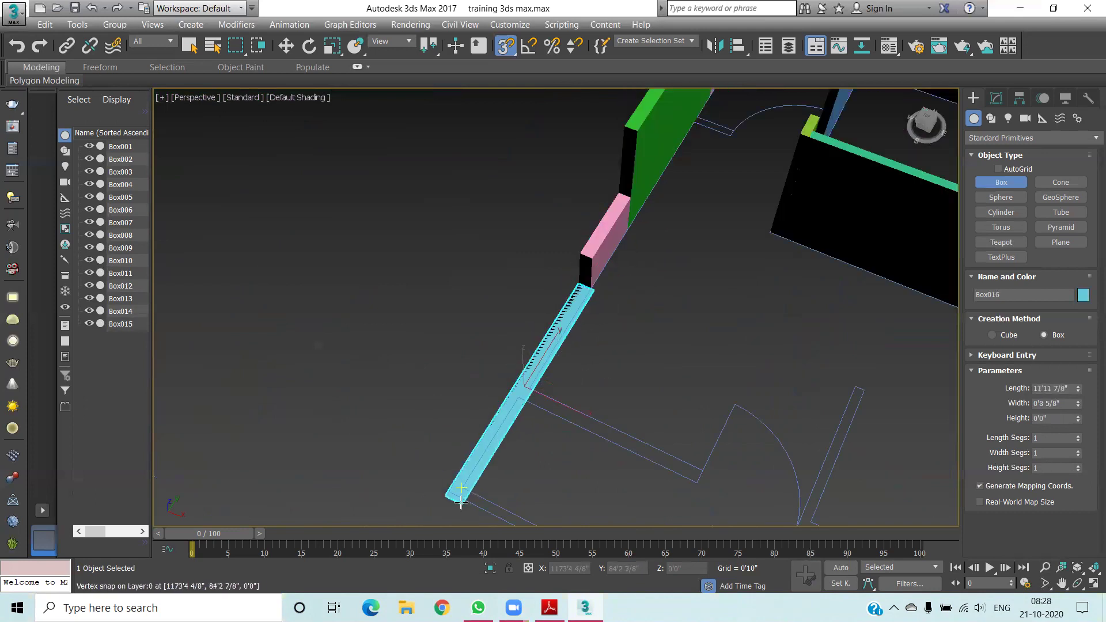
scroll(460, 501, up, 3)
scroll(460, 501, up, 2)
drag(460, 501, 477, 399)
scroll(477, 399, down, 3)
click(620, 215)
scroll(691, 248, down, 4)
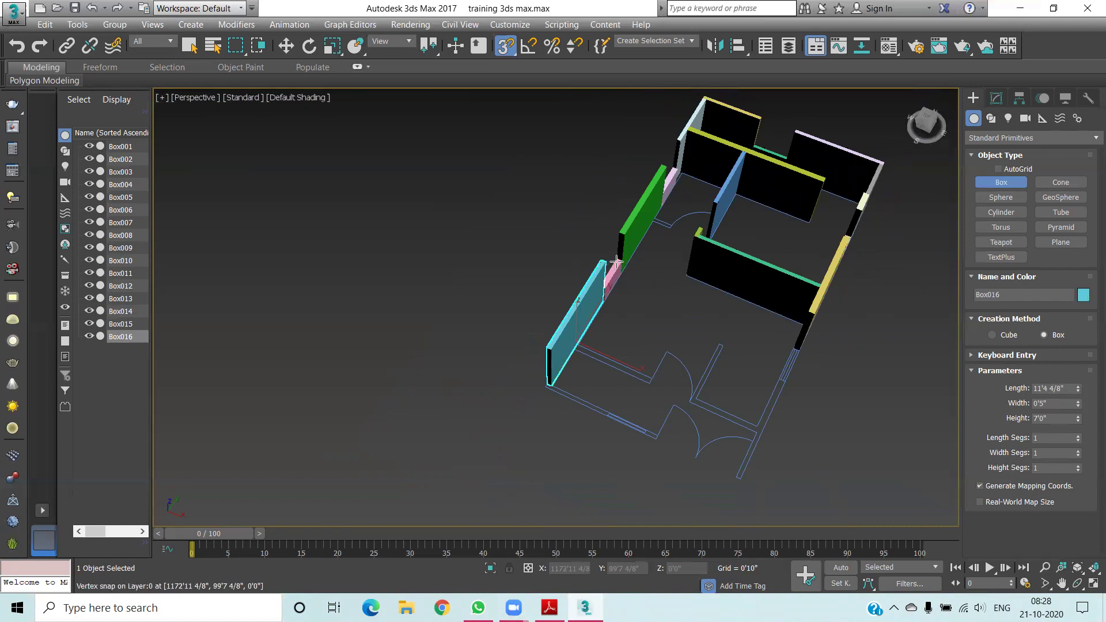
scroll(616, 263, up, 5)
scroll(608, 350, down, 5)
scroll(546, 306, up, 5)
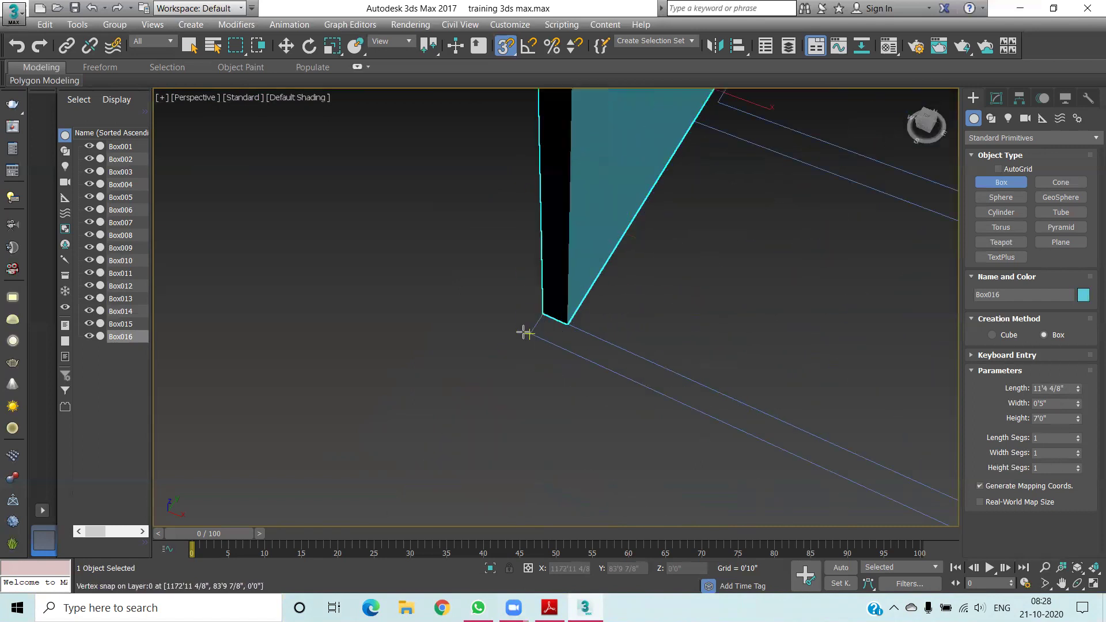
click(531, 335)
drag(531, 335, 777, 461)
Cancel the wrongly started box base beside the cyan wall
scroll(717, 420, down, 4)
scroll(777, 461, up, 3)
drag(776, 461, 730, 368)
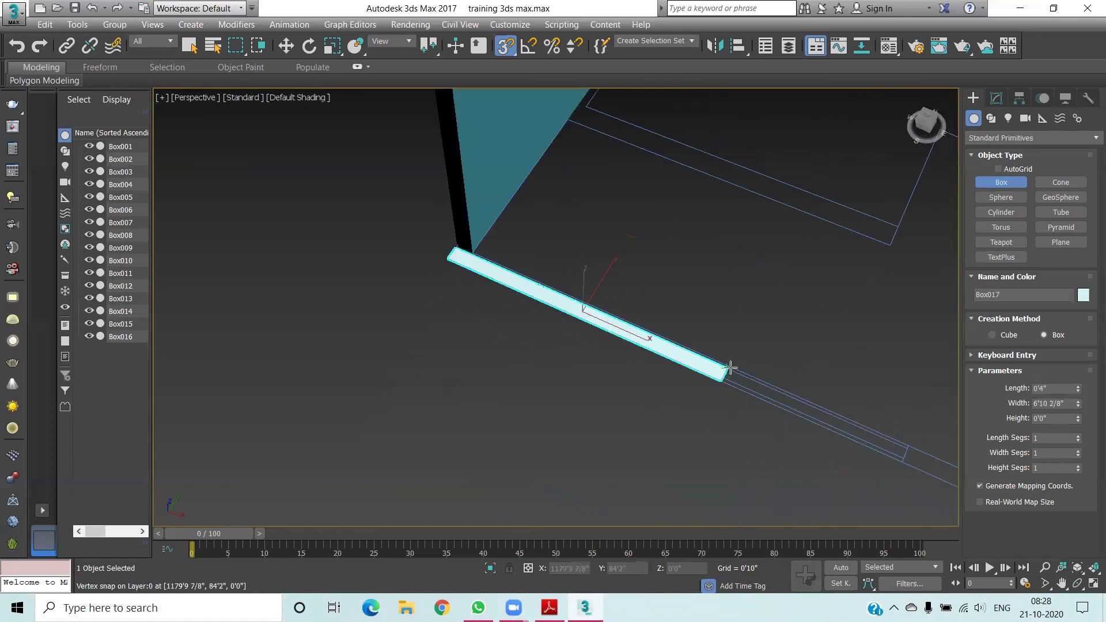
scroll(731, 368, down, 3)
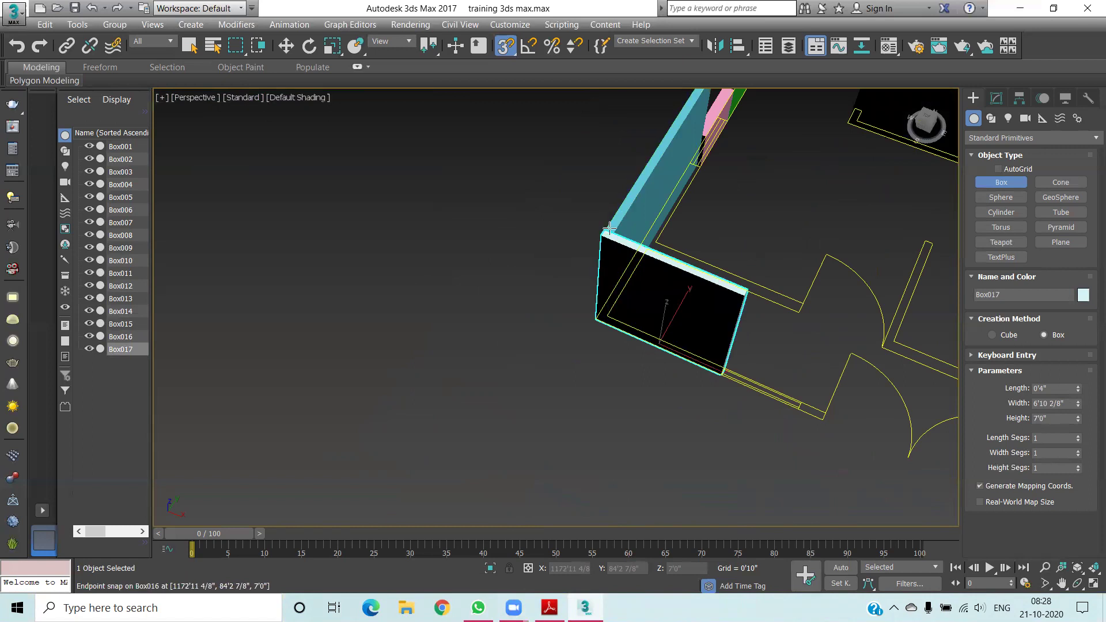
scroll(609, 229, up, 4)
scroll(646, 288, up, 2)
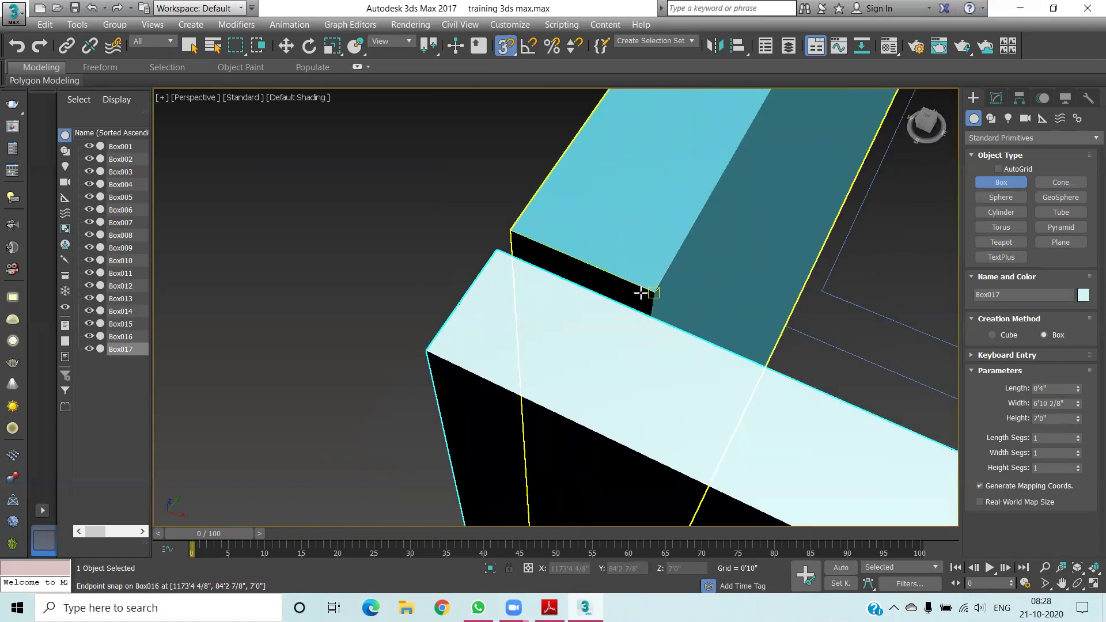
right_click(641, 294)
scroll(753, 363, down, 3)
Redraw pink Box017 from the cyan wall's corner as a 0'4 7/8" × 6'10 2/8" × 7'0" wall
mouse_move(753, 363)
middle_down()
mouse_move(738, 452)
mouse_move(540, 284)
middle_up()
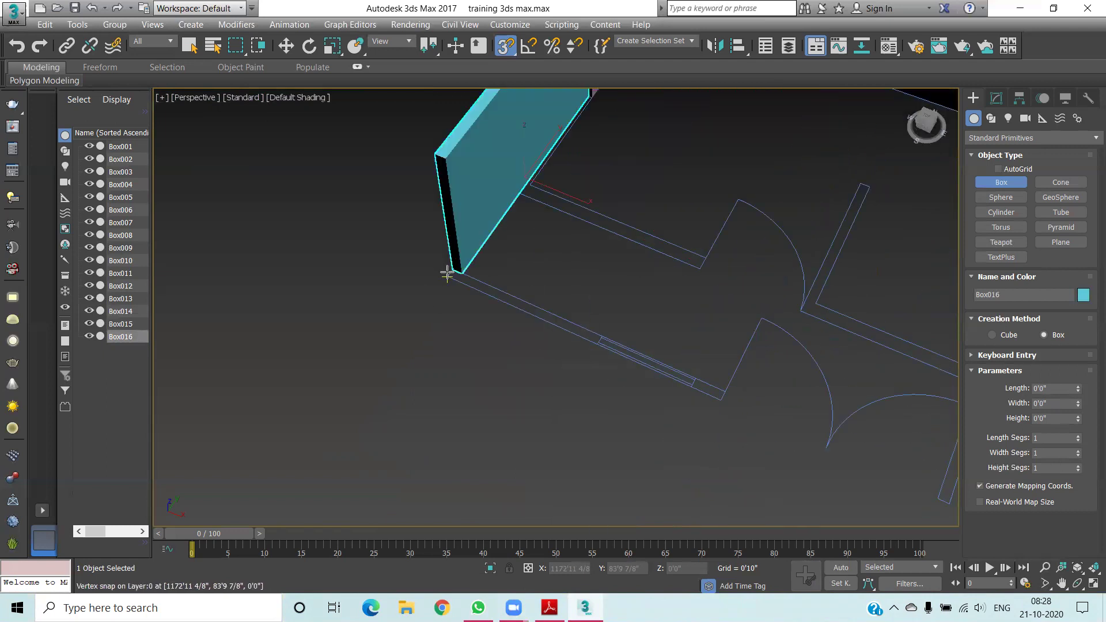
scroll(450, 279, up, 2)
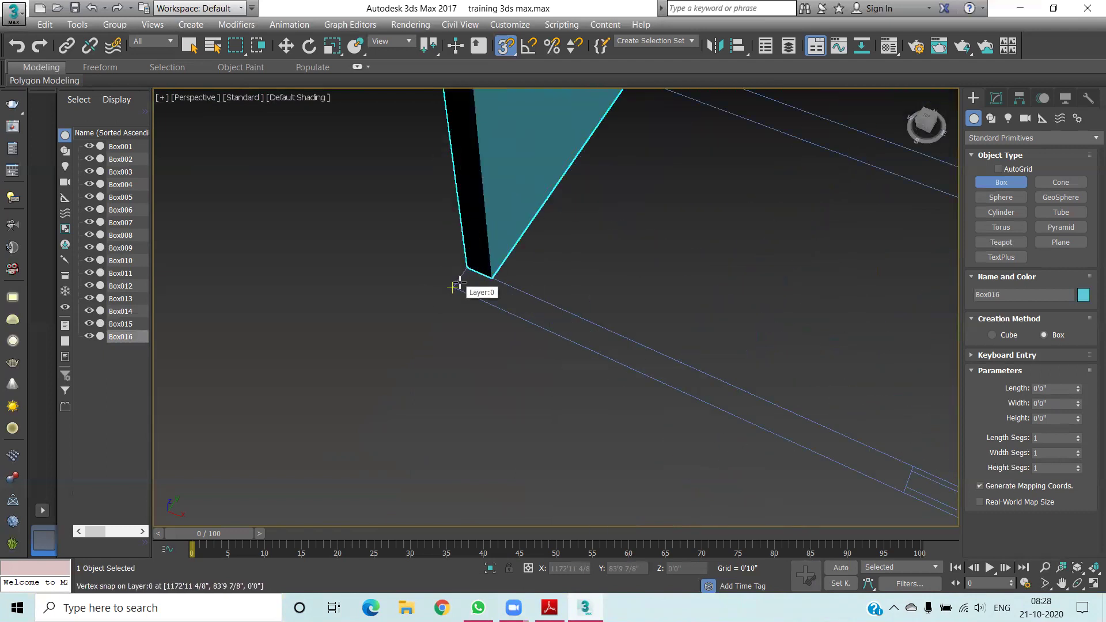
drag(468, 267, 906, 492)
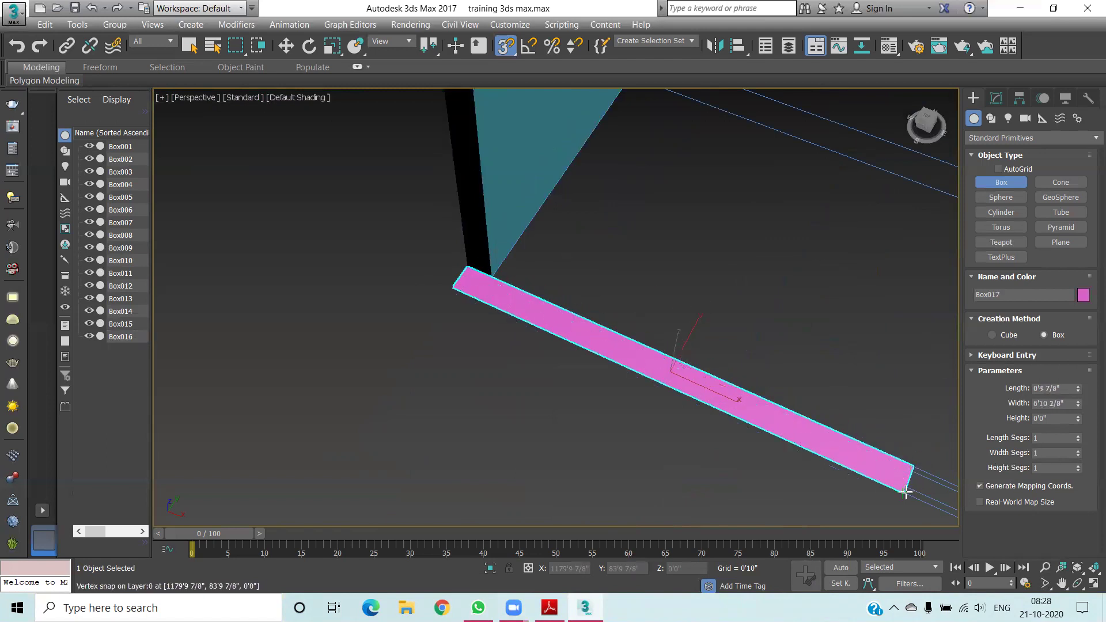
scroll(905, 492, up, 5)
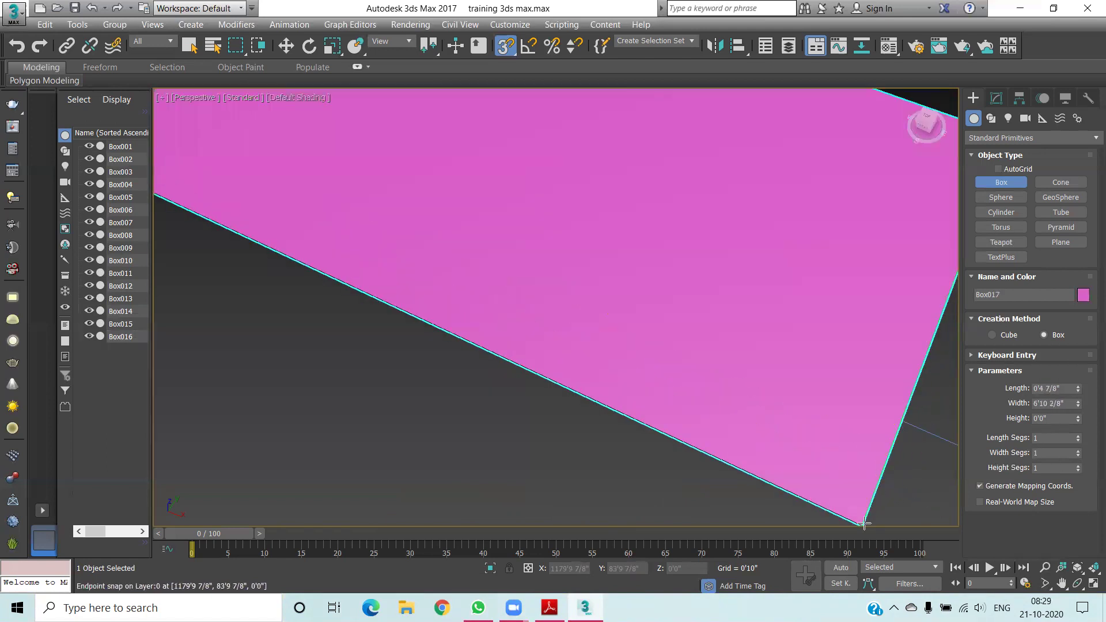
scroll(863, 522, down, 2)
scroll(847, 484, down, 3)
scroll(831, 447, down, 1)
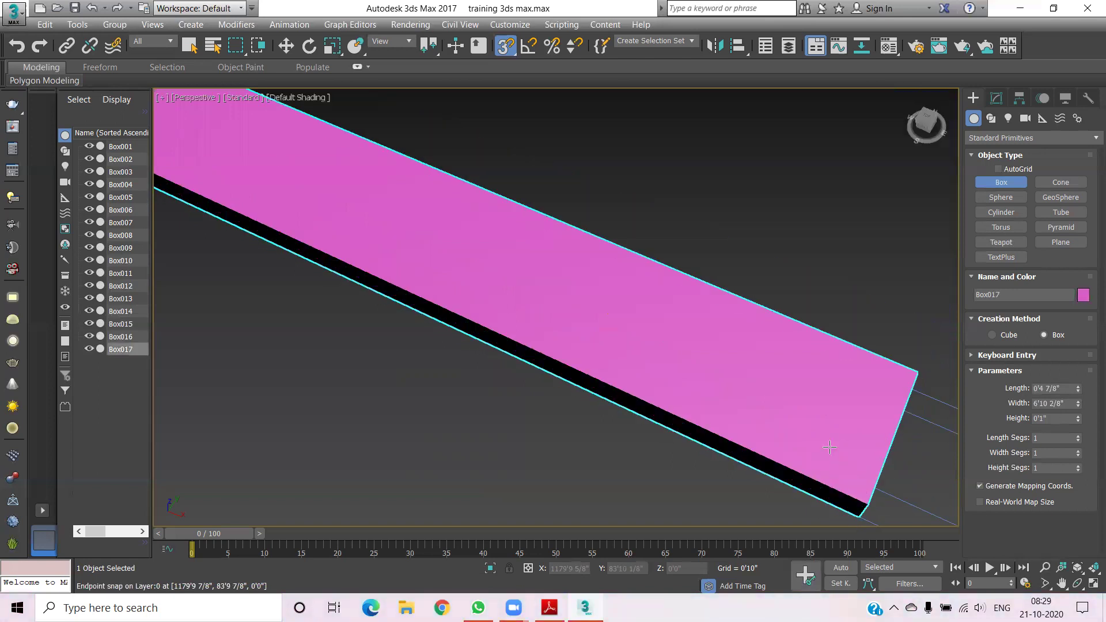
scroll(775, 346, down, 5)
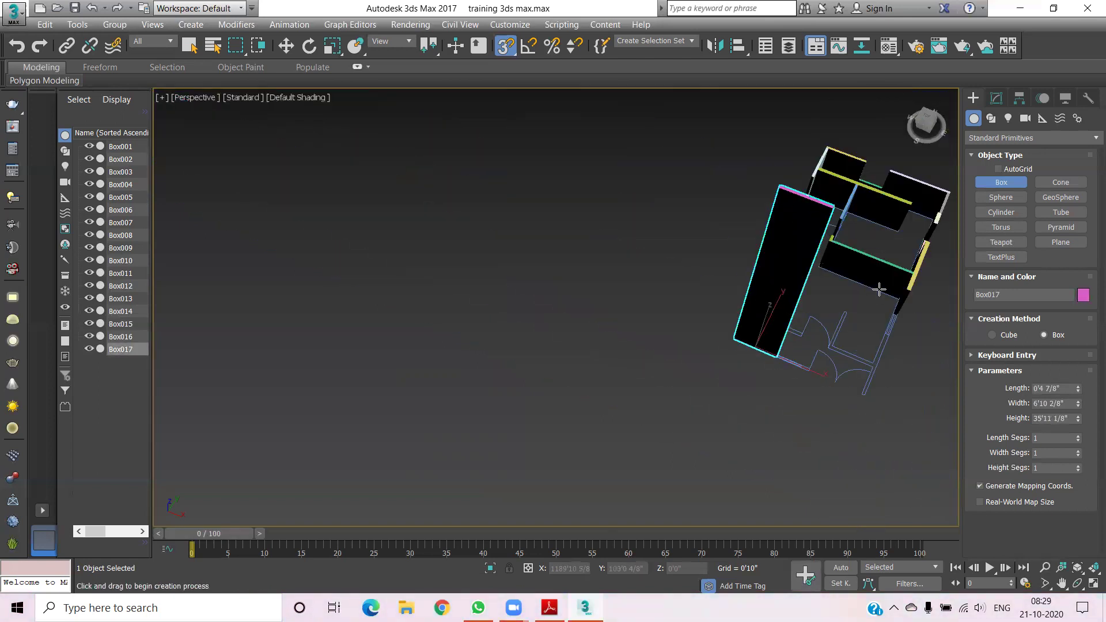
scroll(878, 271, up, 5)
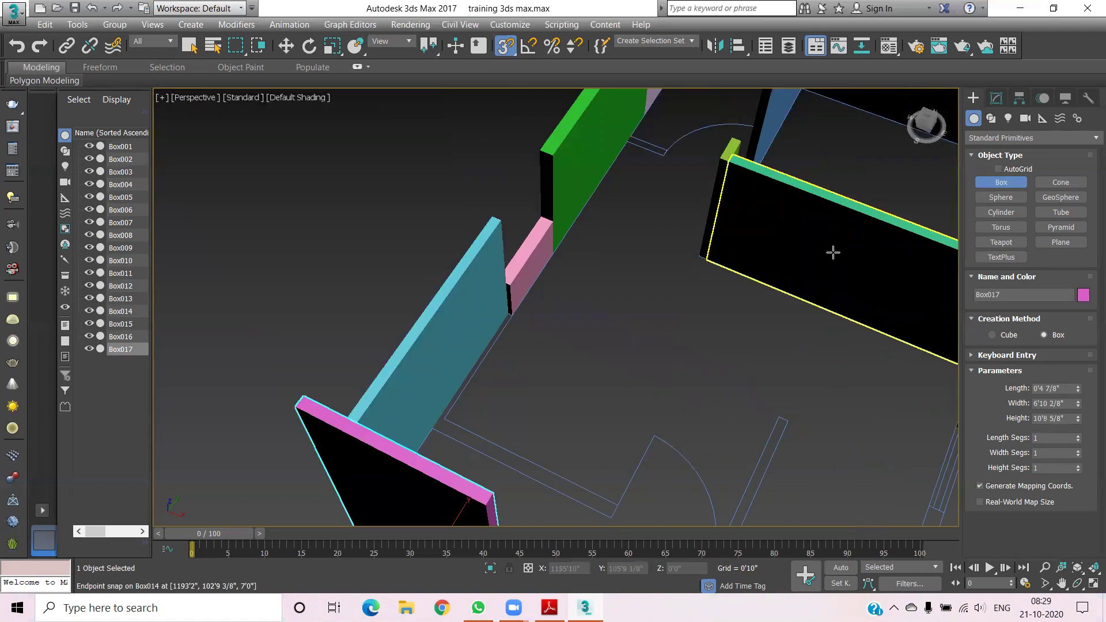
mouse_move(766, 281)
middle_down()
mouse_move(701, 181)
mouse_move(777, 156)
middle_up()
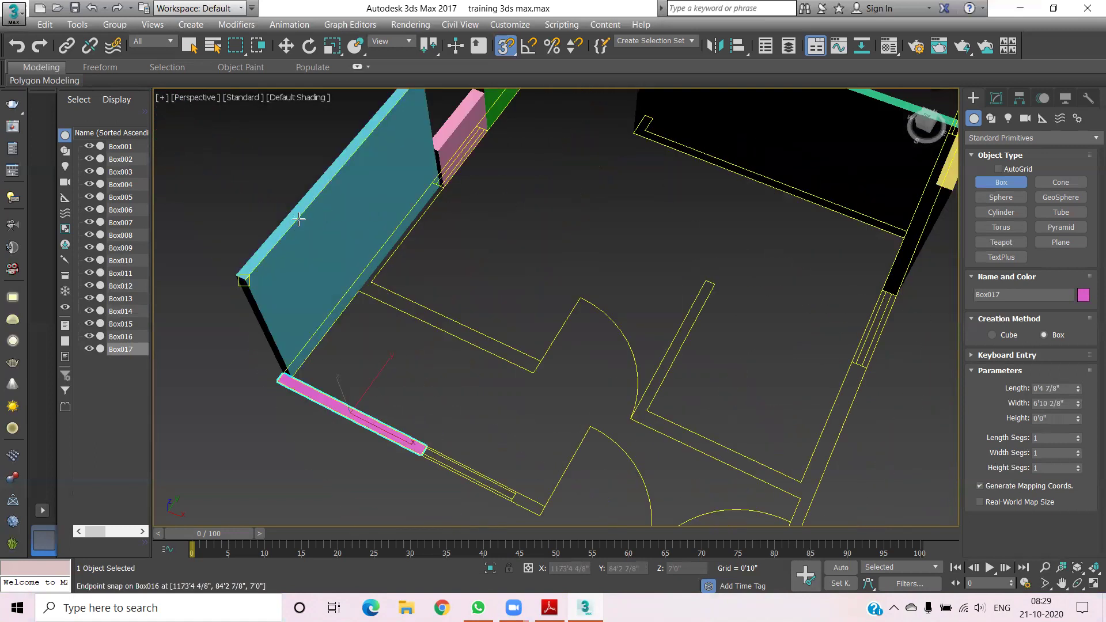
click(418, 227)
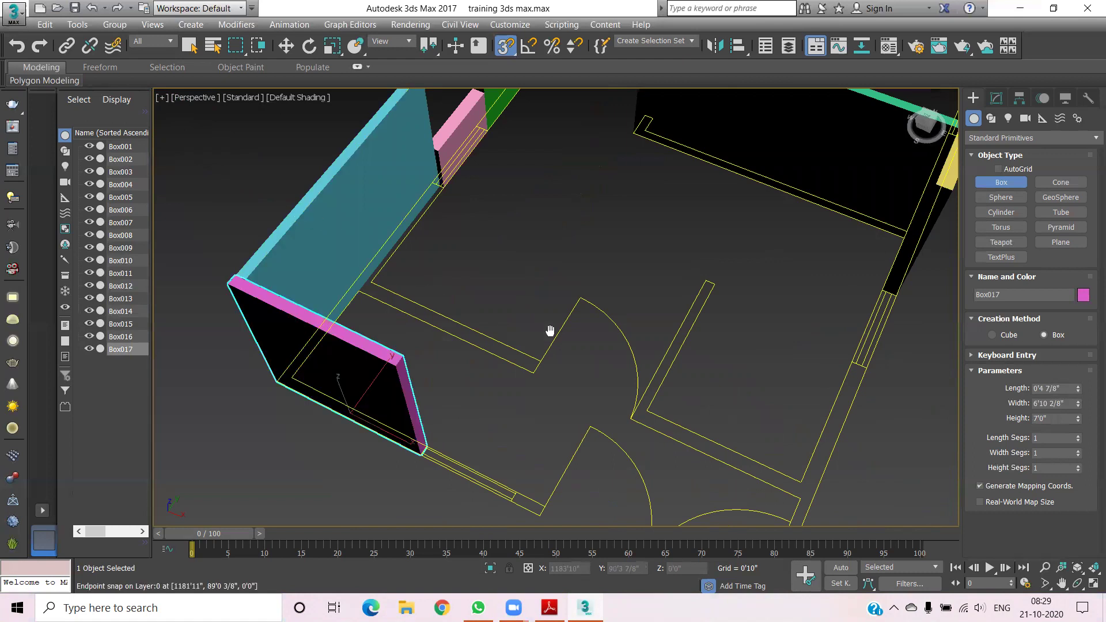
Draw Box018's 8'6 4/8"-long partition base from the snapped plan corner near the cyan wall
middle_drag(548, 329, 474, 356)
mouse_move(912, 147)
mouse_down()
mouse_move(899, 118)
mouse_move(922, 122)
mouse_up()
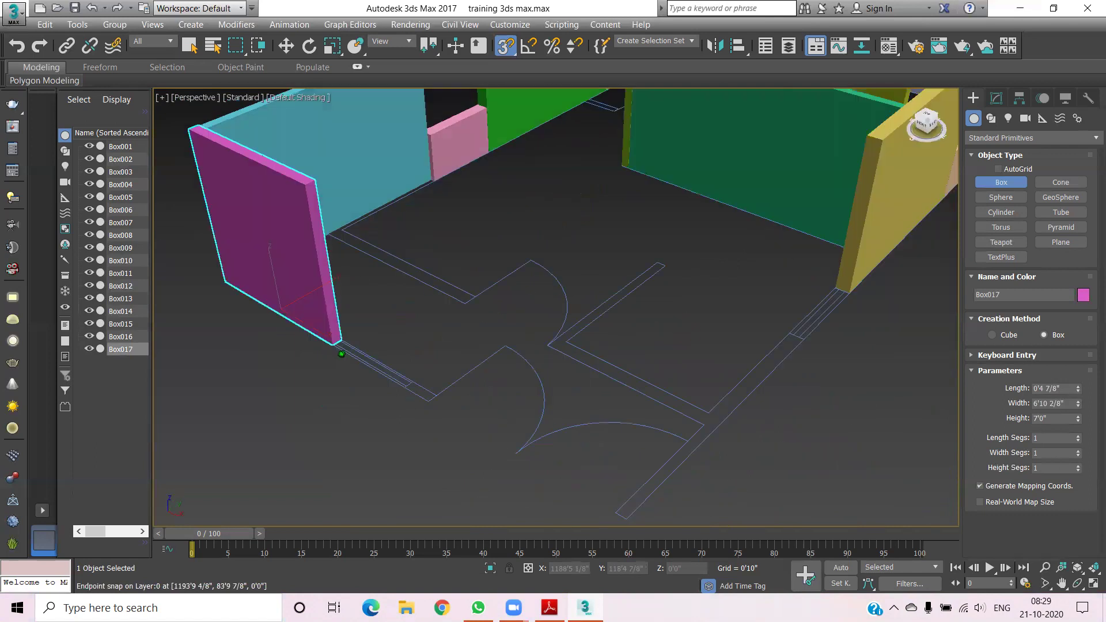
scroll(415, 198, up, 3)
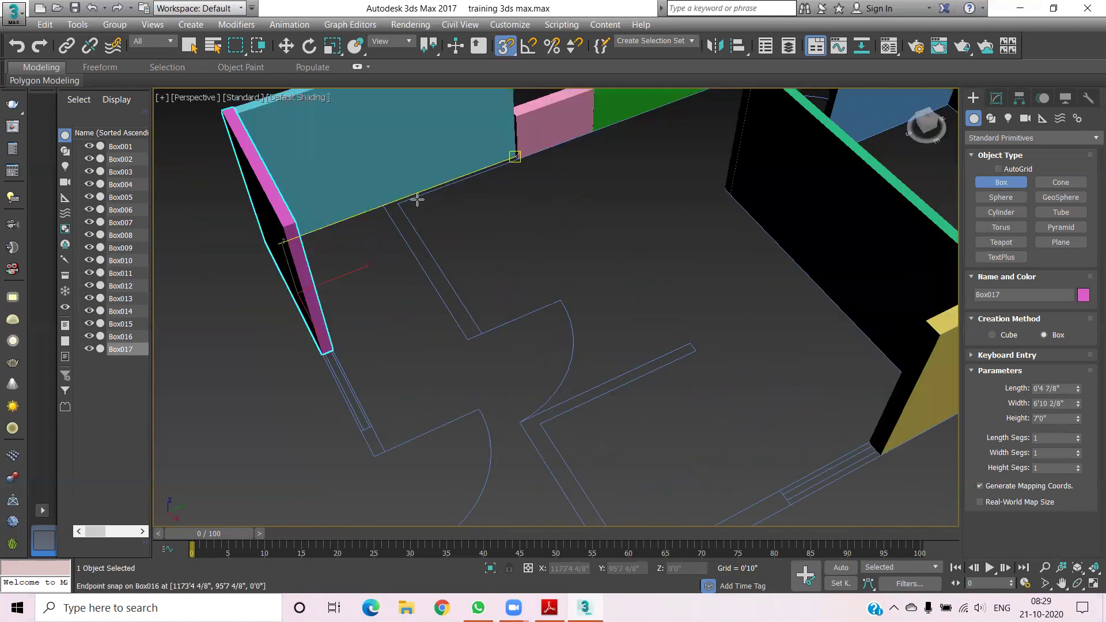
scroll(422, 217, up, 3)
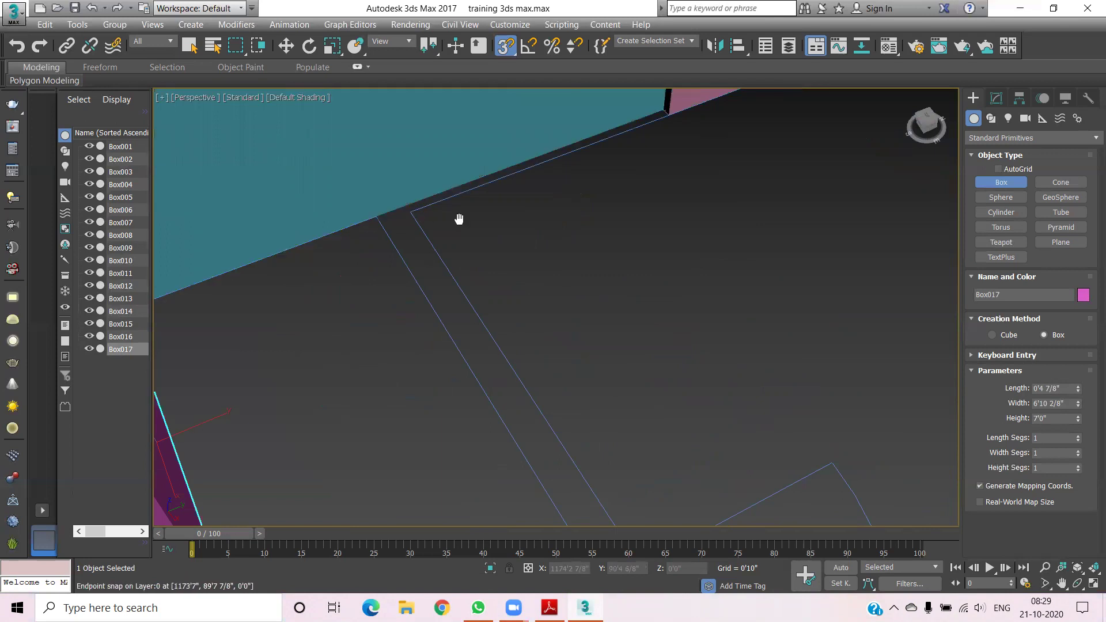
middle_drag(458, 219, 442, 163)
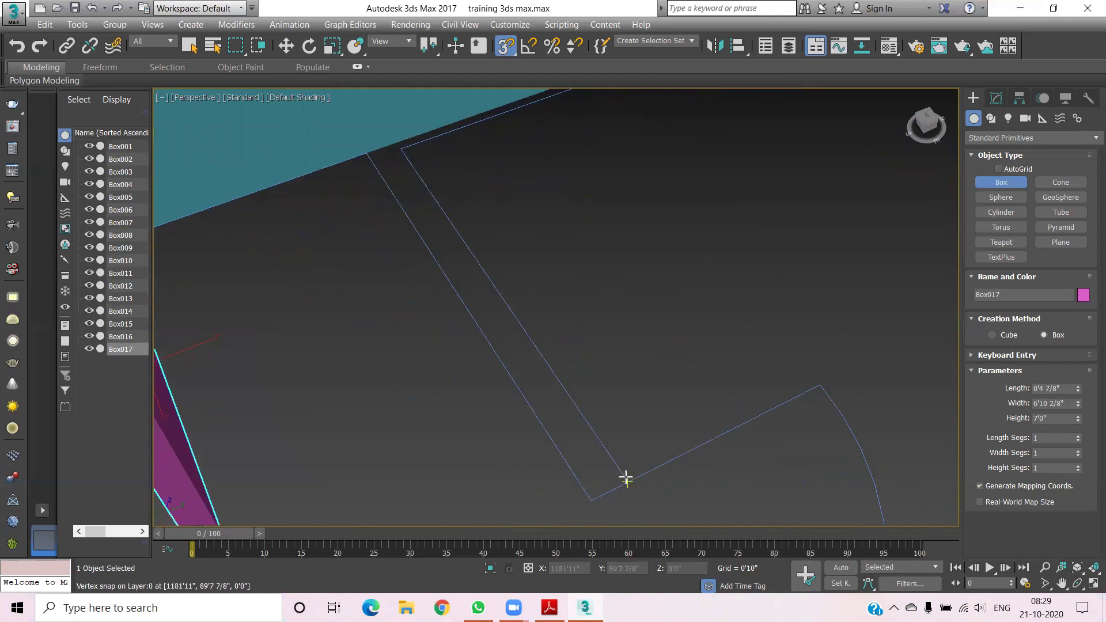
mouse_move(607, 458)
mouse_down()
mouse_move(372, 157)
mouse_move(363, 161)
mouse_up()
Raise the yellow Box018 partition to 7'0" height
scroll(363, 162, down, 4)
scroll(362, 163, down, 2)
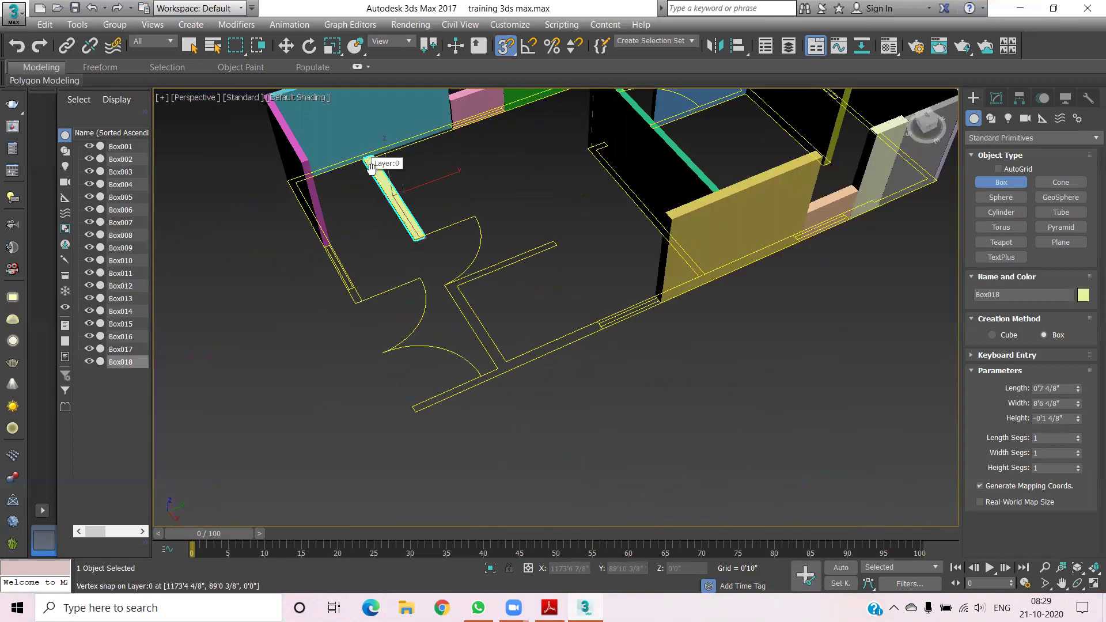
scroll(371, 166, down, 3)
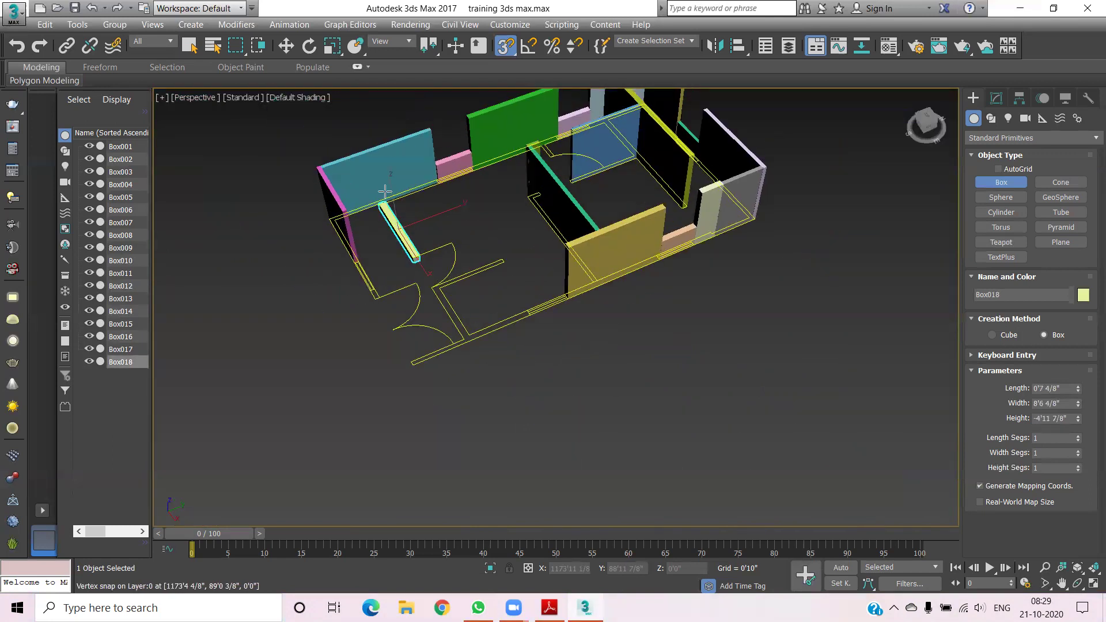
click(430, 144)
Draw the Box019 sill parapet along the wall strip at 2'6" height
scroll(377, 254, up, 5)
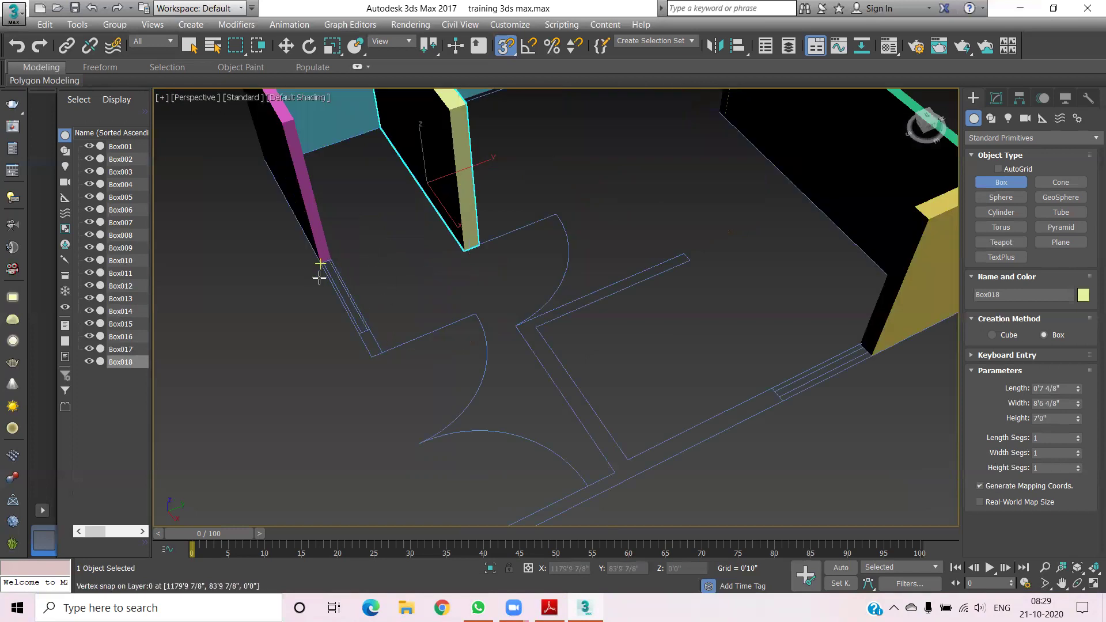
scroll(319, 273, up, 3)
drag(477, 440, 326, 234)
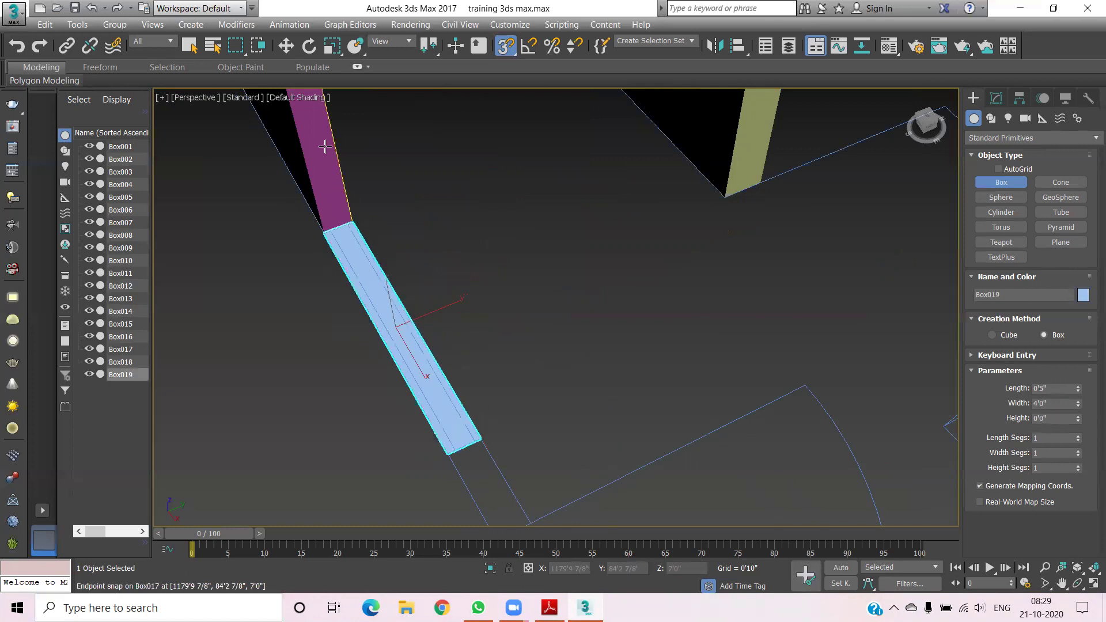
click(361, 114)
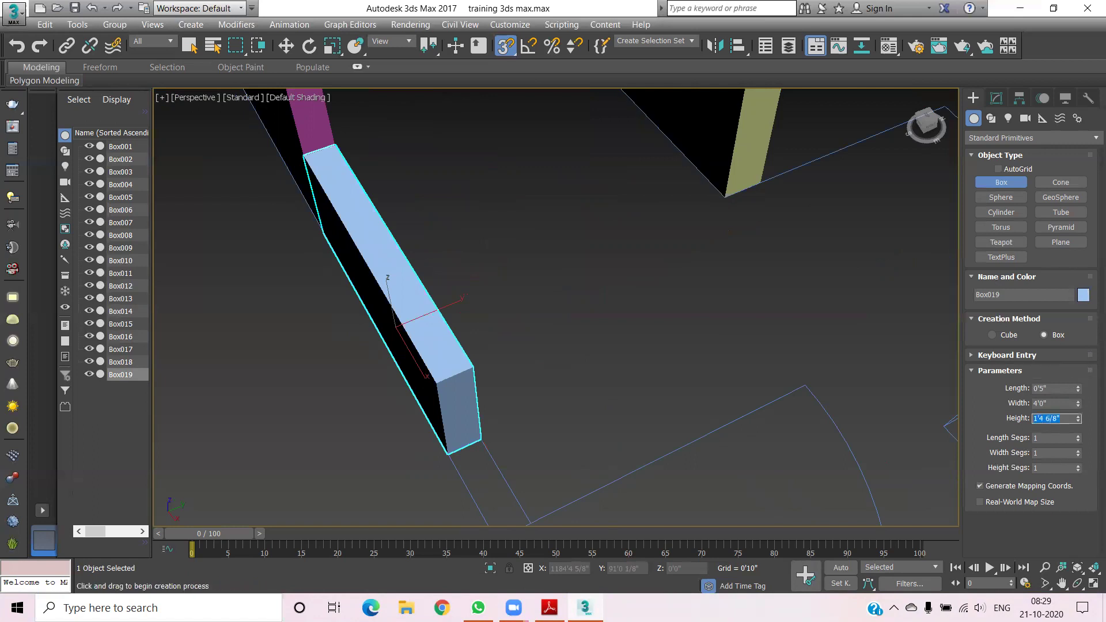
text(2'6)
key(Return)
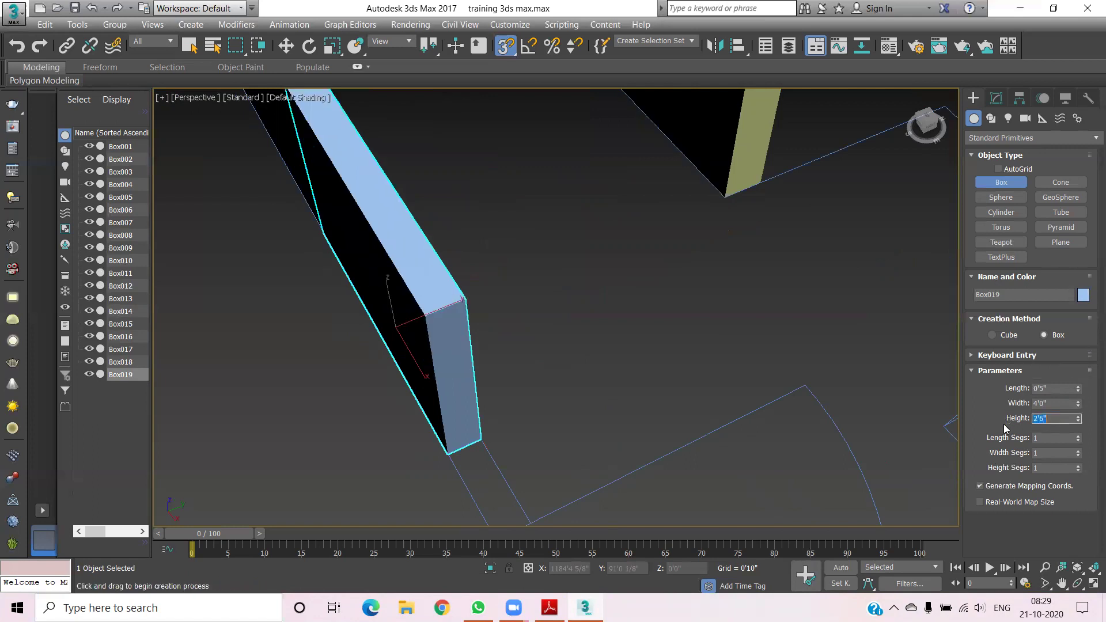
scroll(696, 348, down, 5)
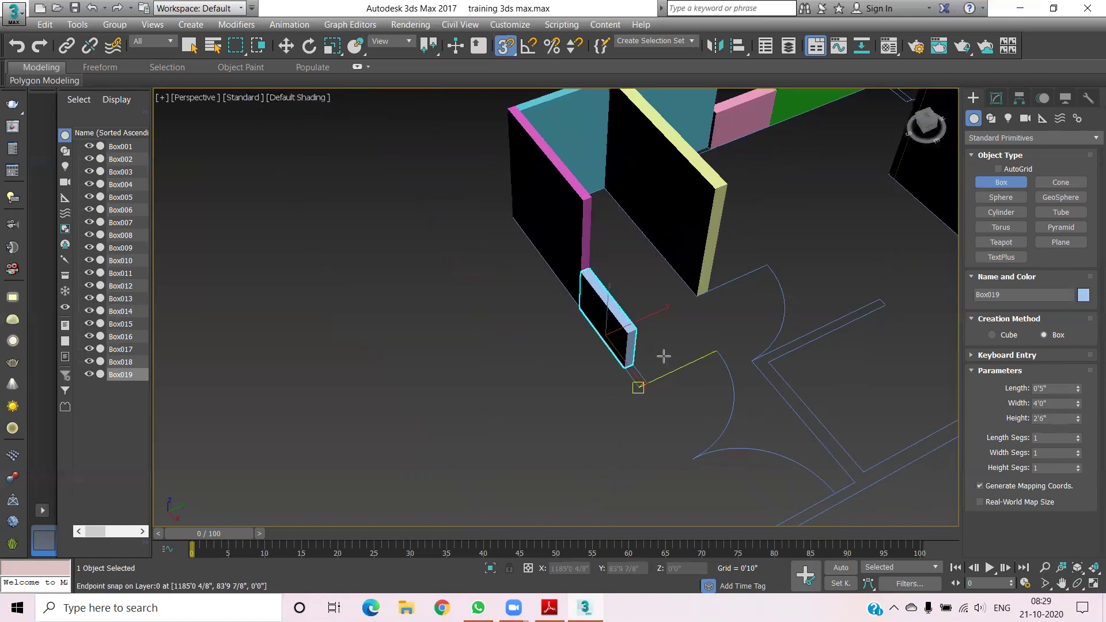
scroll(632, 393, up, 5)
Draw the Box020 7'0" door-jamb stub at the parapet corner
drag(580, 383, 601, 479)
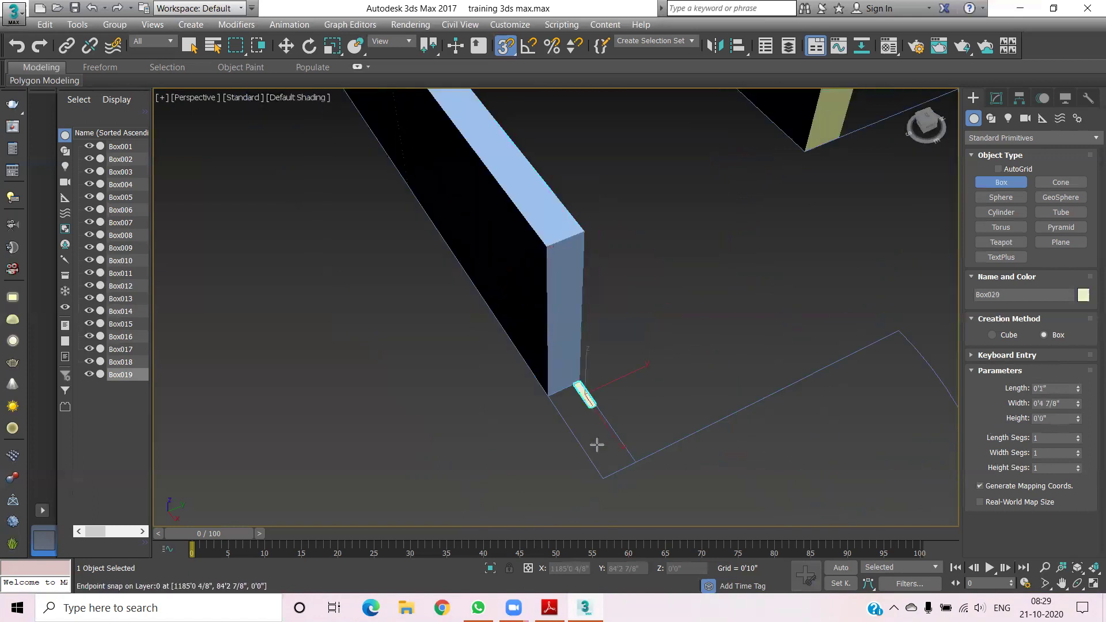
scroll(634, 427, down, 3)
alt+middle_drag(634, 426, 665, 311)
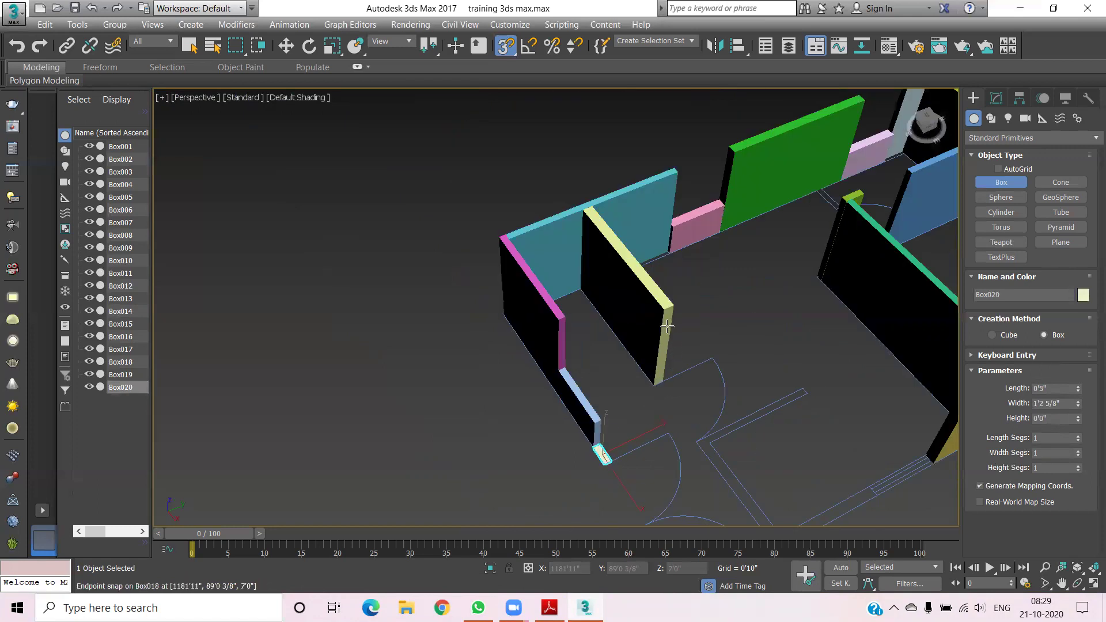
middle_drag(655, 427, 573, 249)
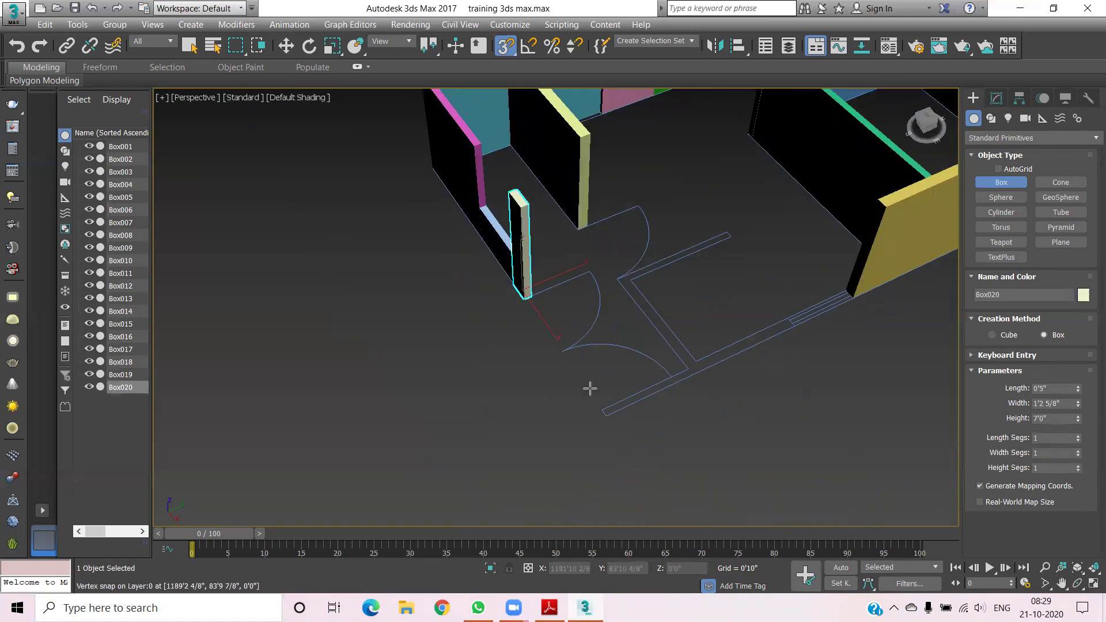
scroll(645, 334, up, 2)
scroll(666, 402, up, 1)
scroll(741, 321, up, 1)
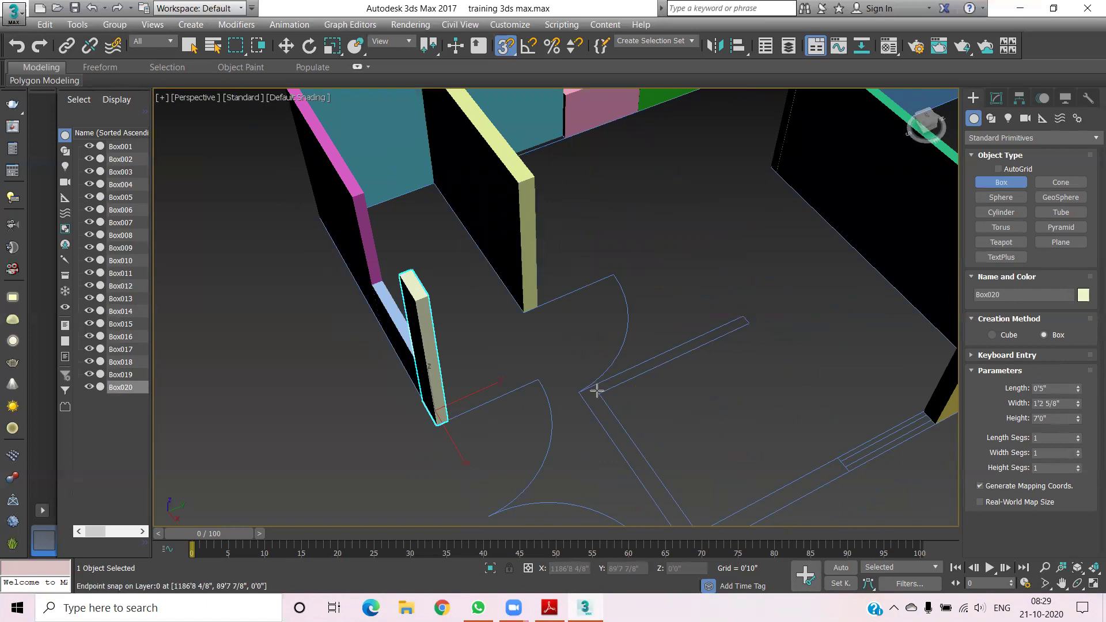
Draw the pink Box021 wall along the door plan line at 7'0" height
drag(619, 381, 739, 343)
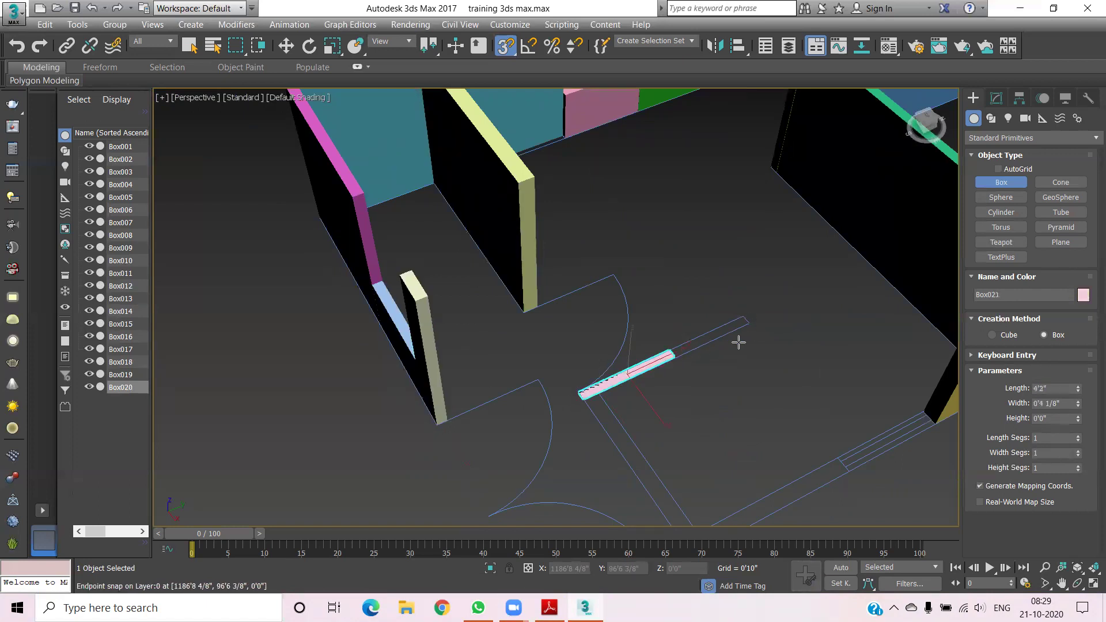
drag(692, 271, 605, 205)
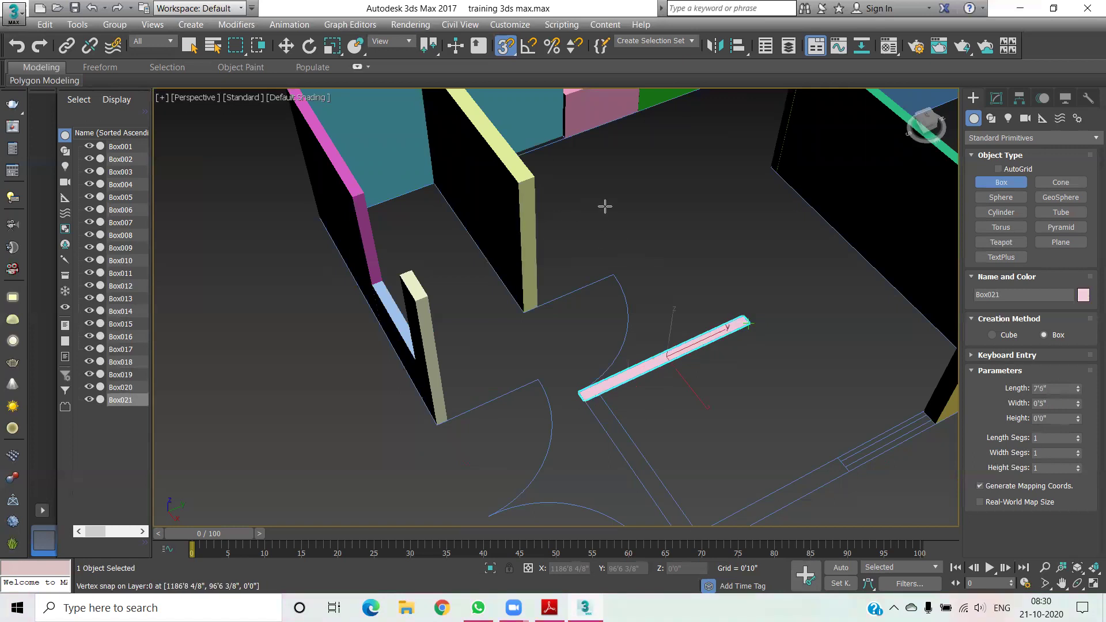
alt+middle_drag(805, 213, 833, 197)
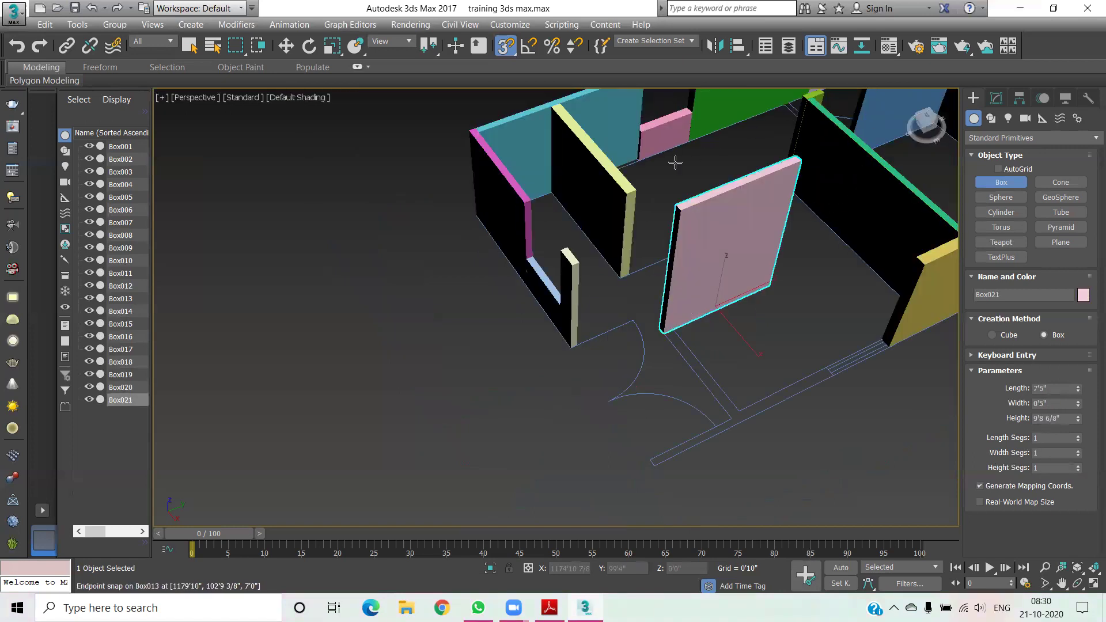
click(634, 192)
scroll(673, 345, up, 2)
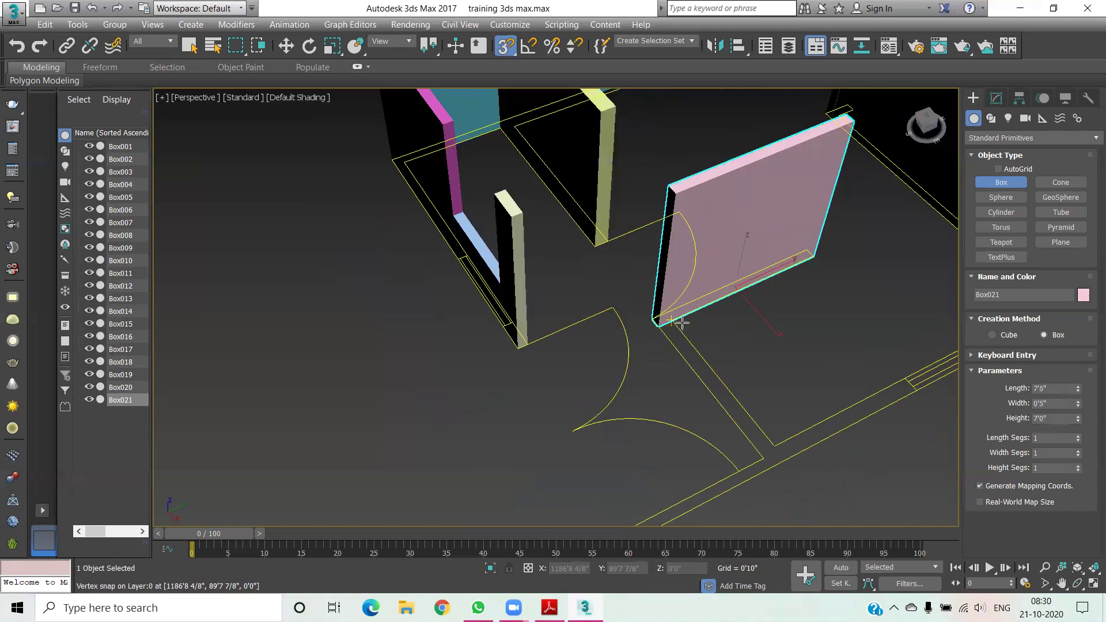
scroll(725, 361, up, 3)
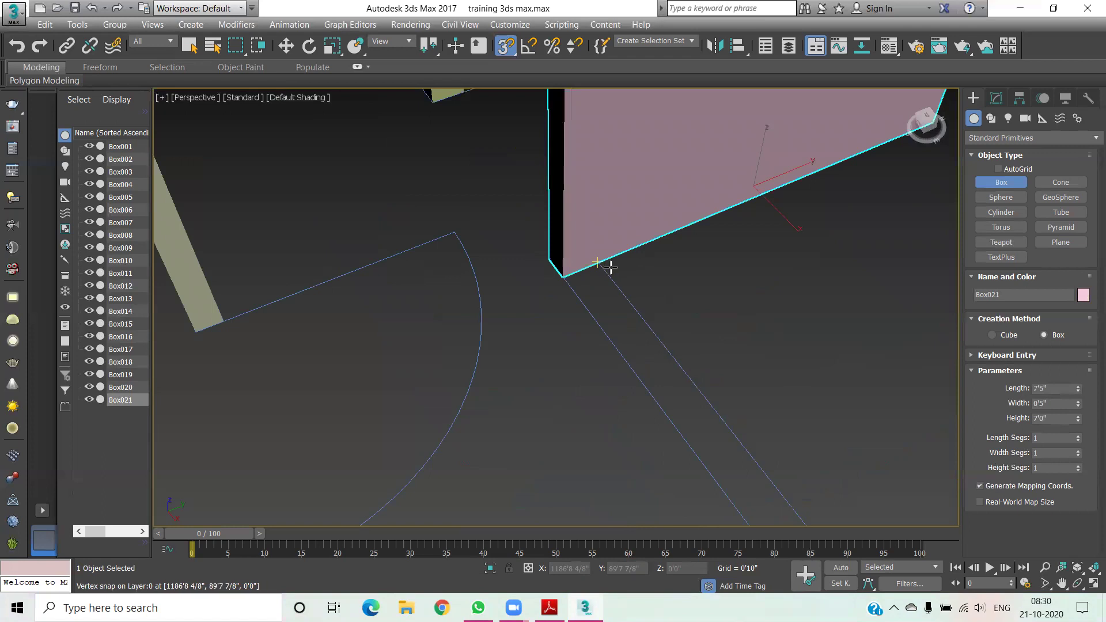
Draw the lilac Box022 wall, 0'7 4/8" × 6'8" × 7'0", from the door corner
drag(601, 264, 741, 407)
scroll(741, 407, down, 2)
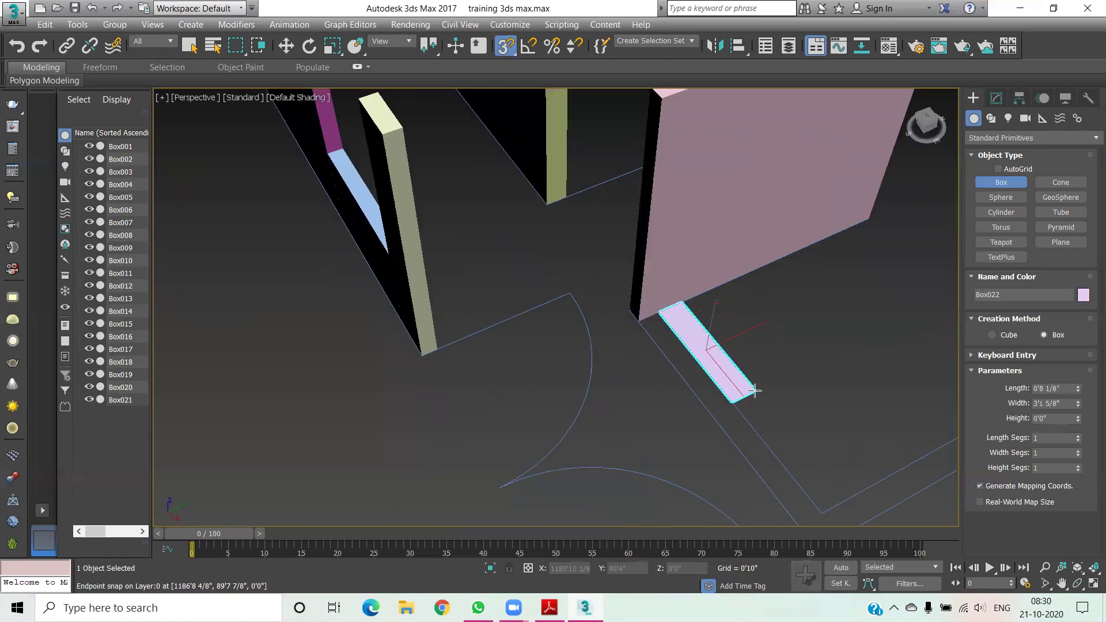
drag(777, 467, 806, 495)
middle_drag(787, 433, 757, 370)
drag(766, 432, 770, 451)
alt+middle_drag(770, 451, 766, 435)
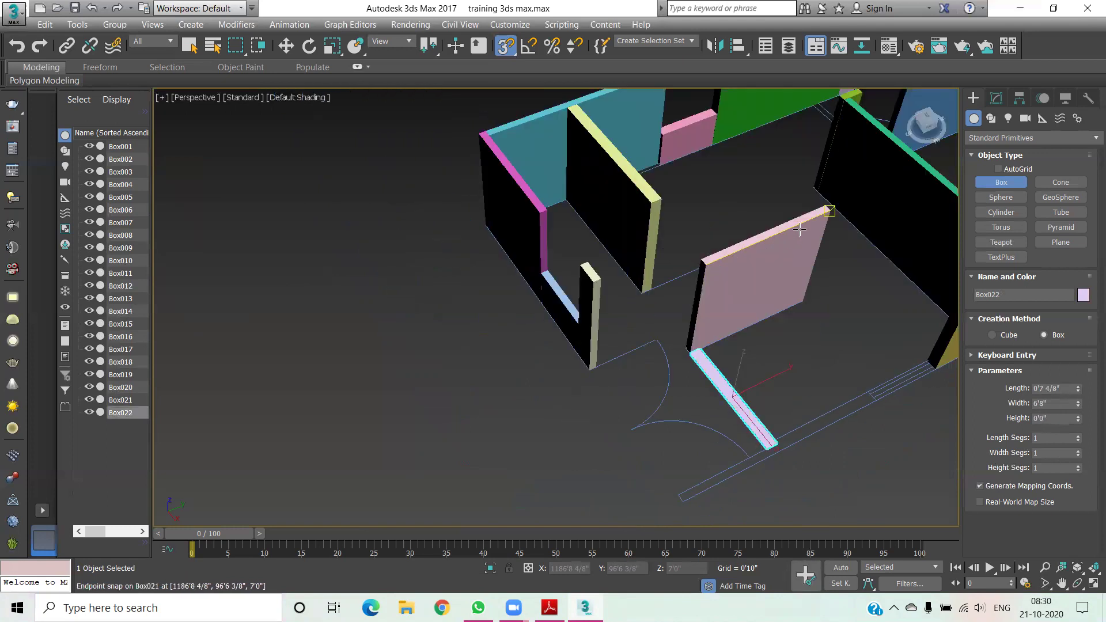
click(831, 212)
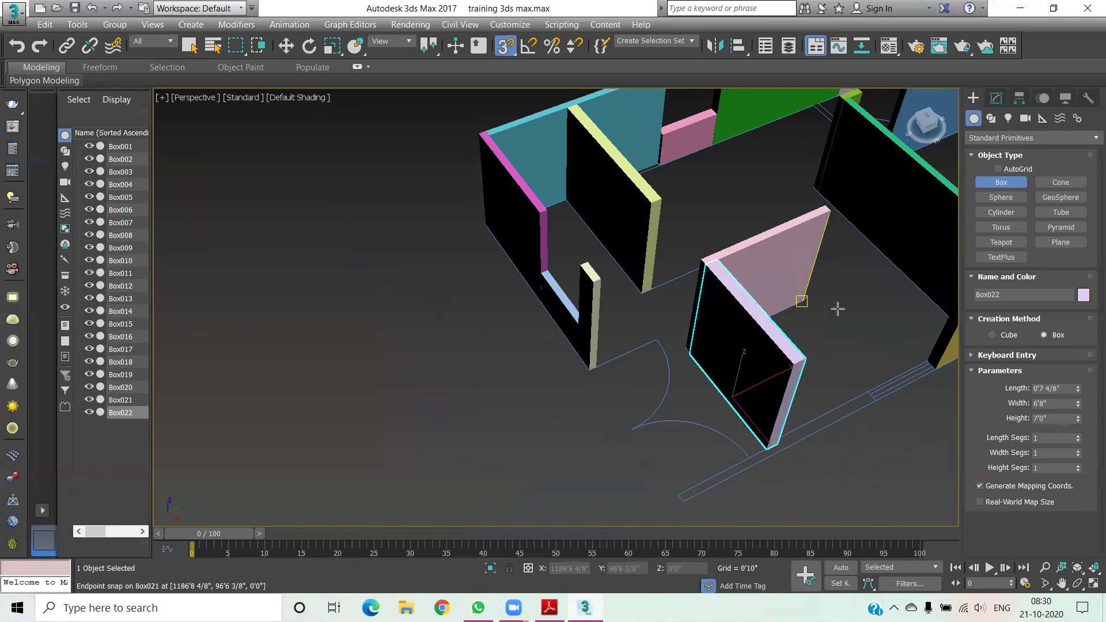
middle_drag(857, 415, 807, 352)
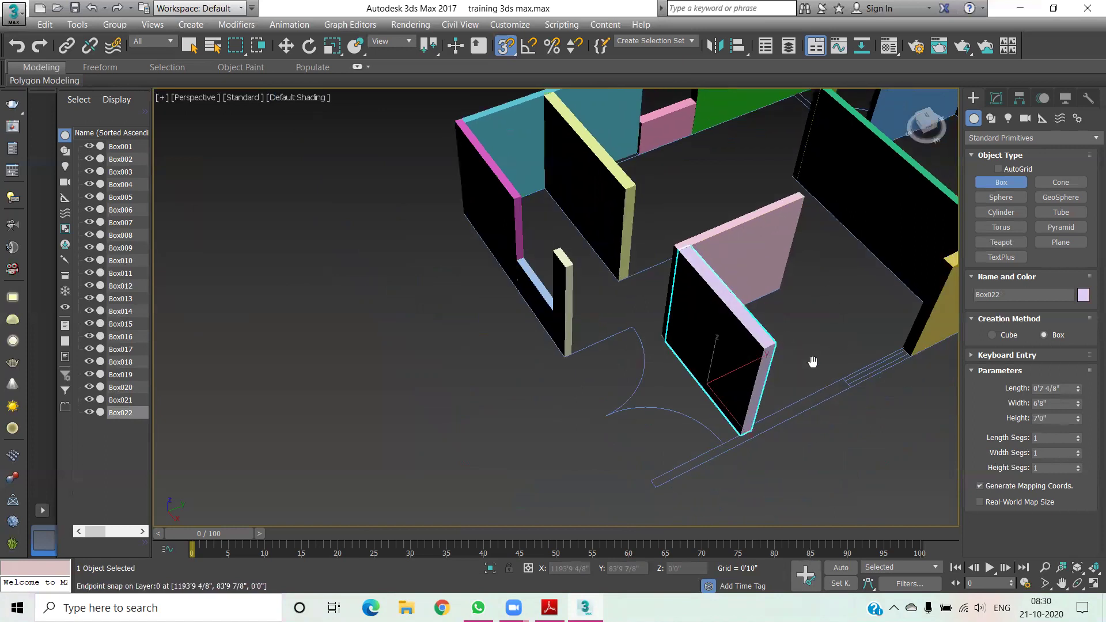
scroll(640, 426, up, 3)
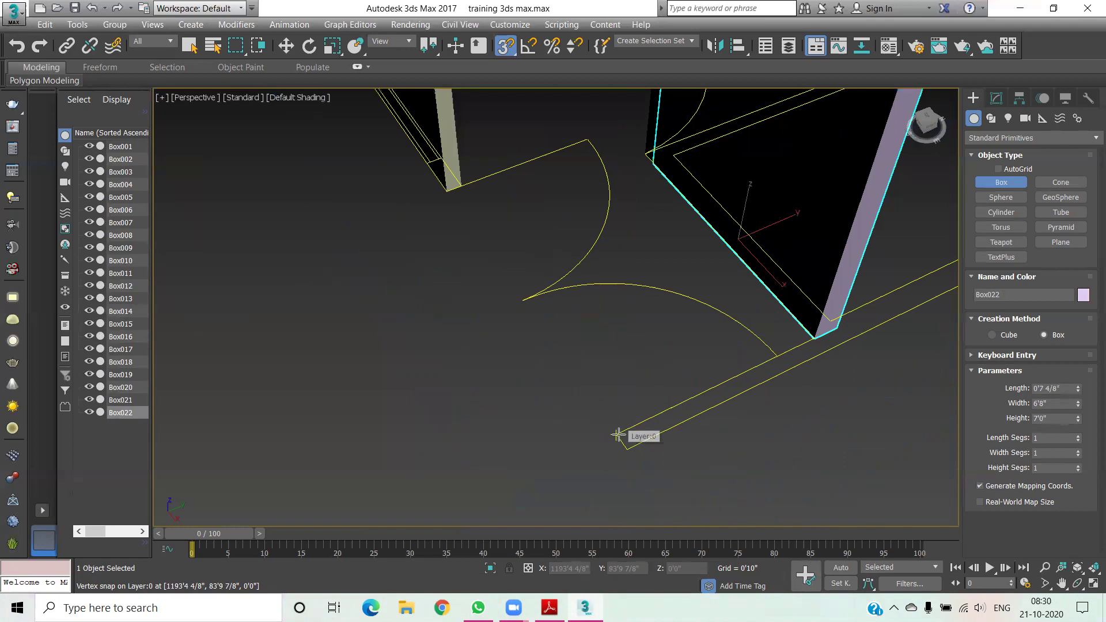
Draw the blue Box023 strip 11'9 4/8" along the window lines, then stop creating boxes
drag(618, 435, 748, 395)
scroll(748, 395, down, 2)
scroll(815, 361, down, 2)
drag(815, 361, 876, 331)
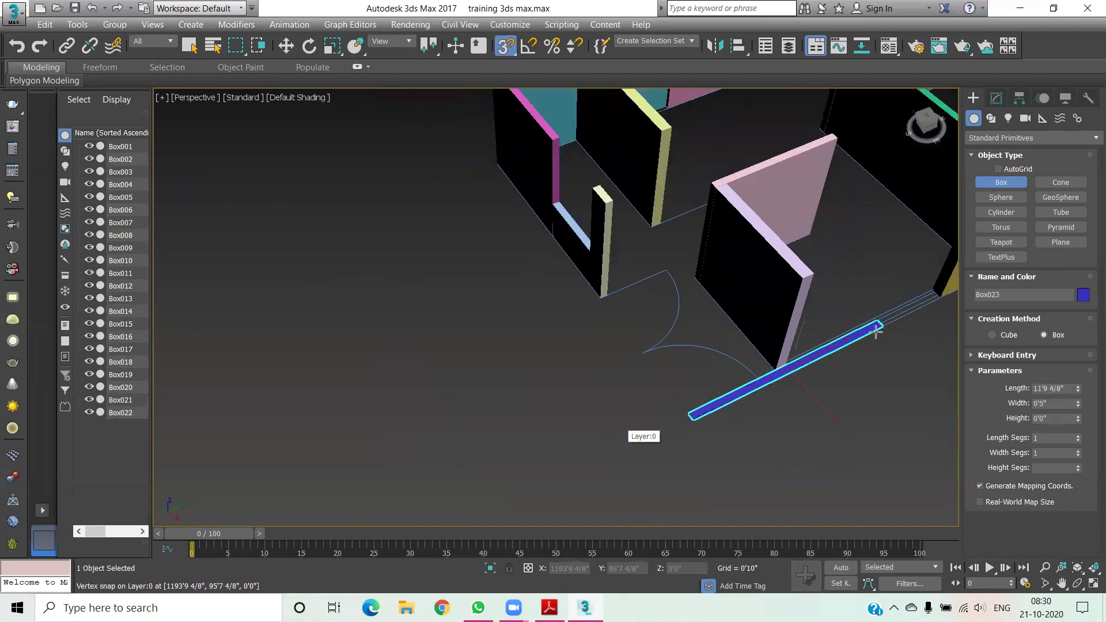
scroll(879, 328, up, 3)
scroll(880, 327, up, 3)
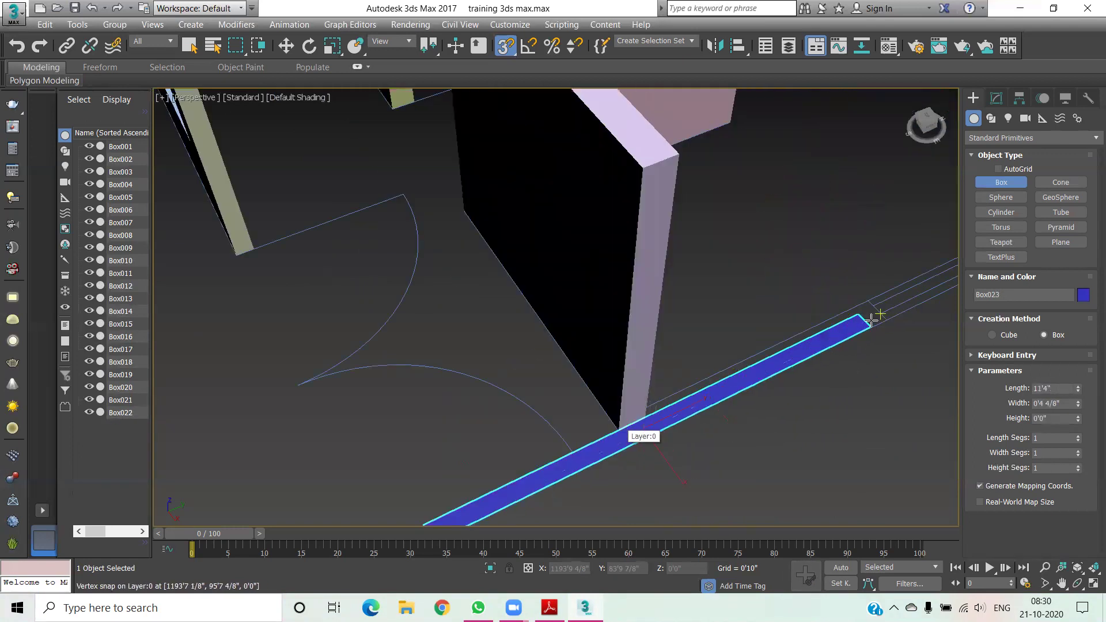
click(881, 321)
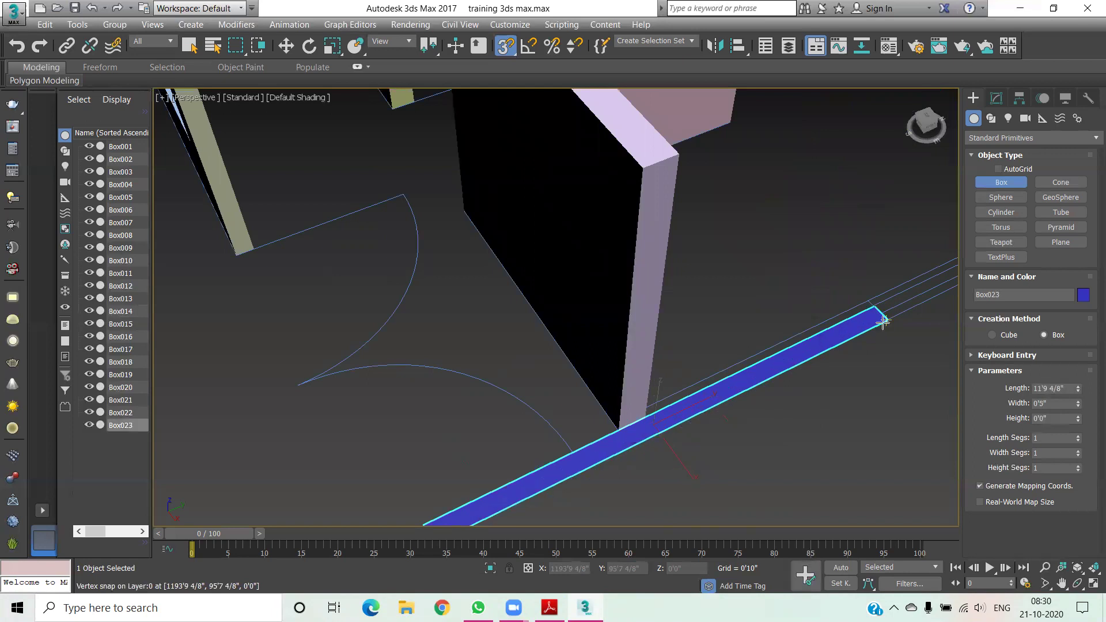
right_click(847, 363)
Undo the blue strip and abandon a first box attempt along the window lines
key(ctrl+z)
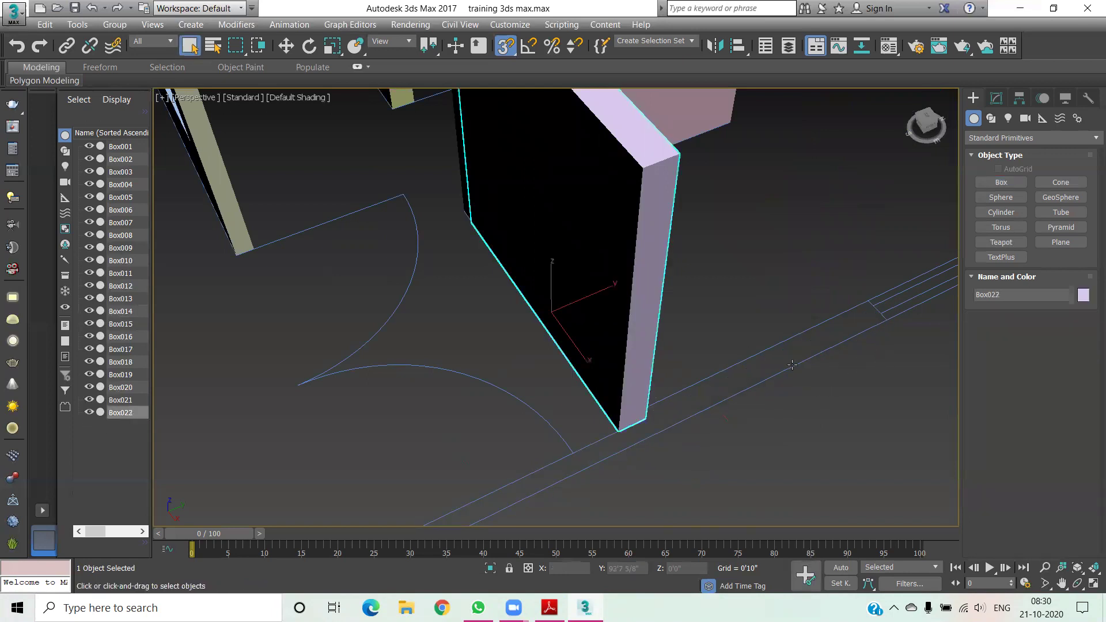
scroll(874, 308, down, 3)
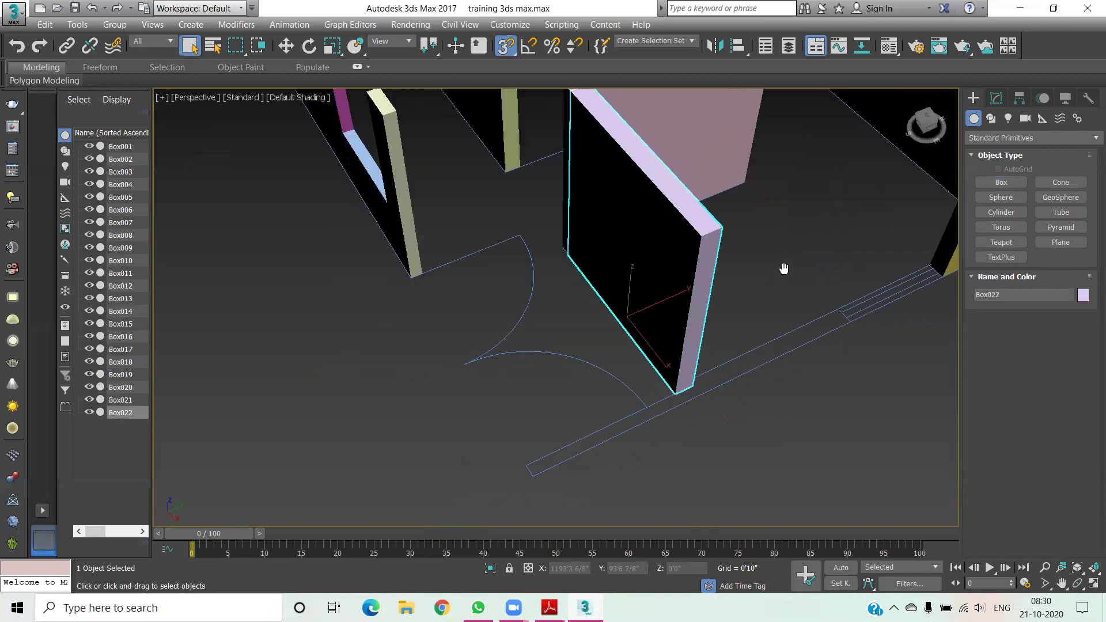
scroll(851, 259, up, 2)
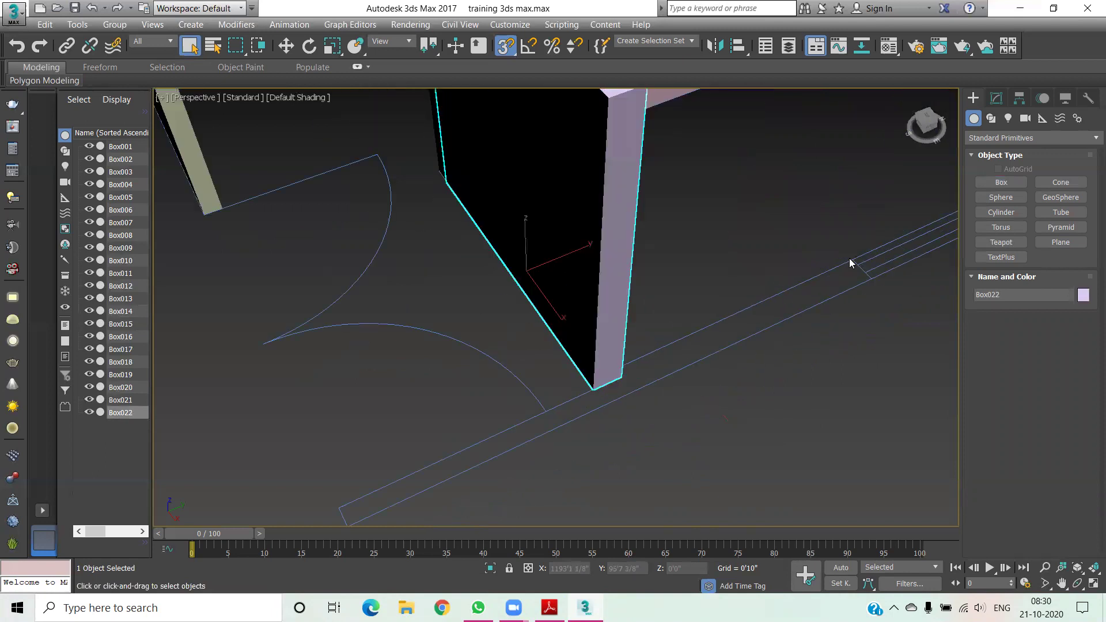
click(341, 505)
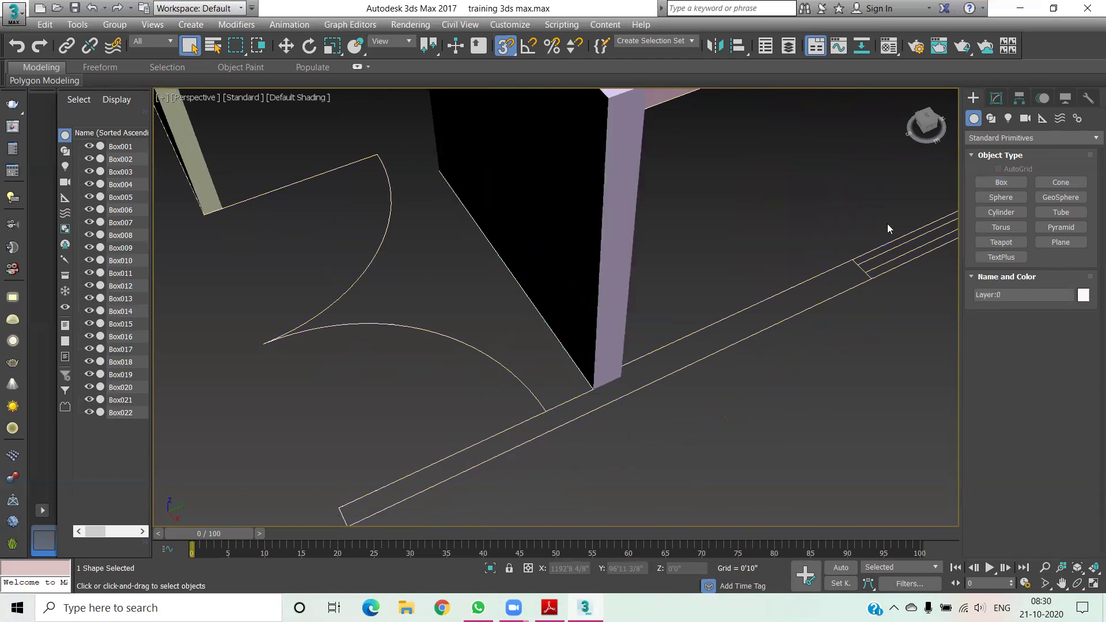
click(1002, 183)
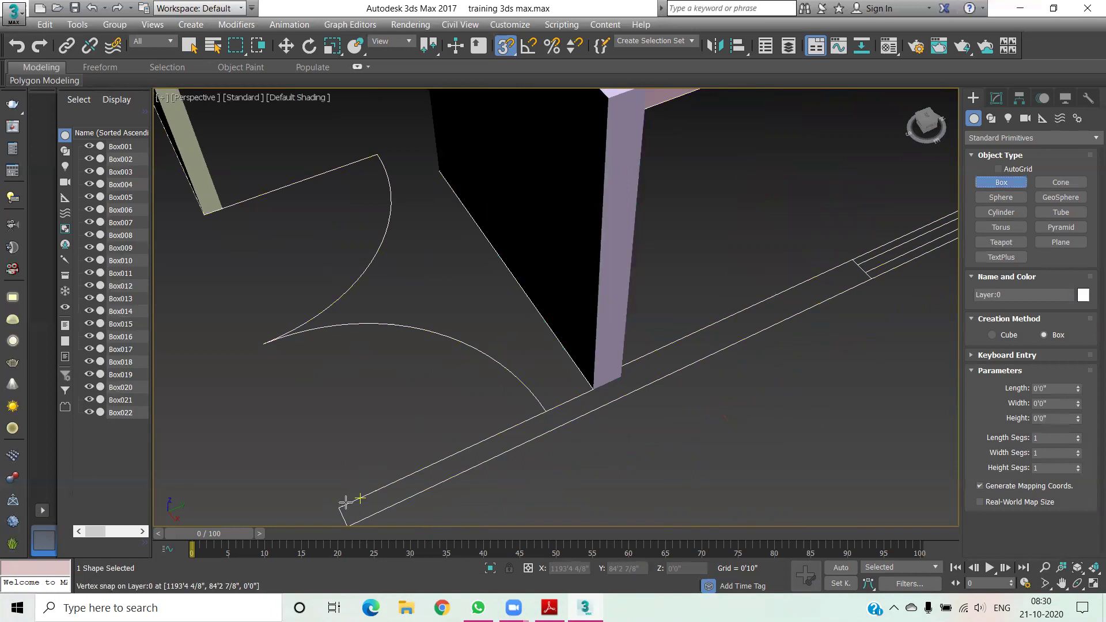
drag(342, 507, 871, 271)
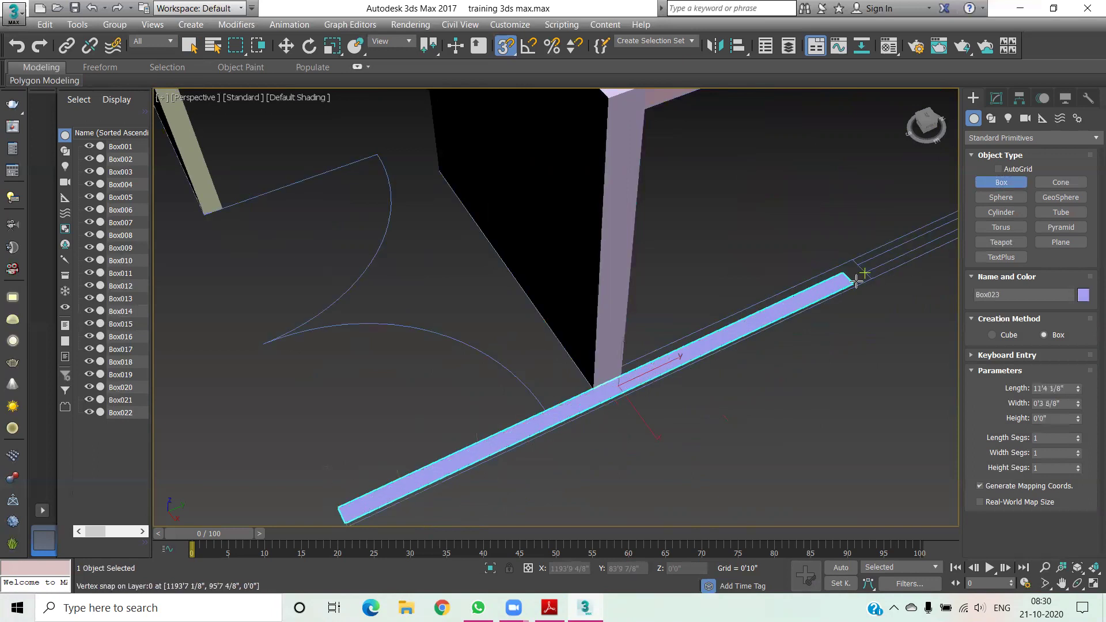
mouse_move(872, 272)
mouse_down()
mouse_move(631, 394)
mouse_move(641, 382)
mouse_up()
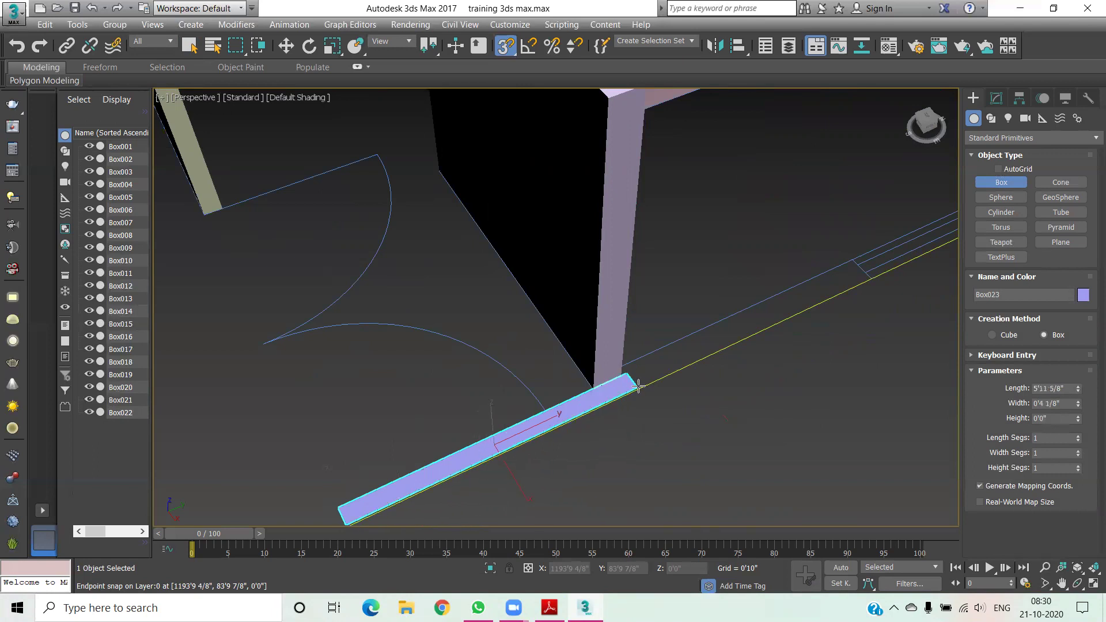
right_click(641, 382)
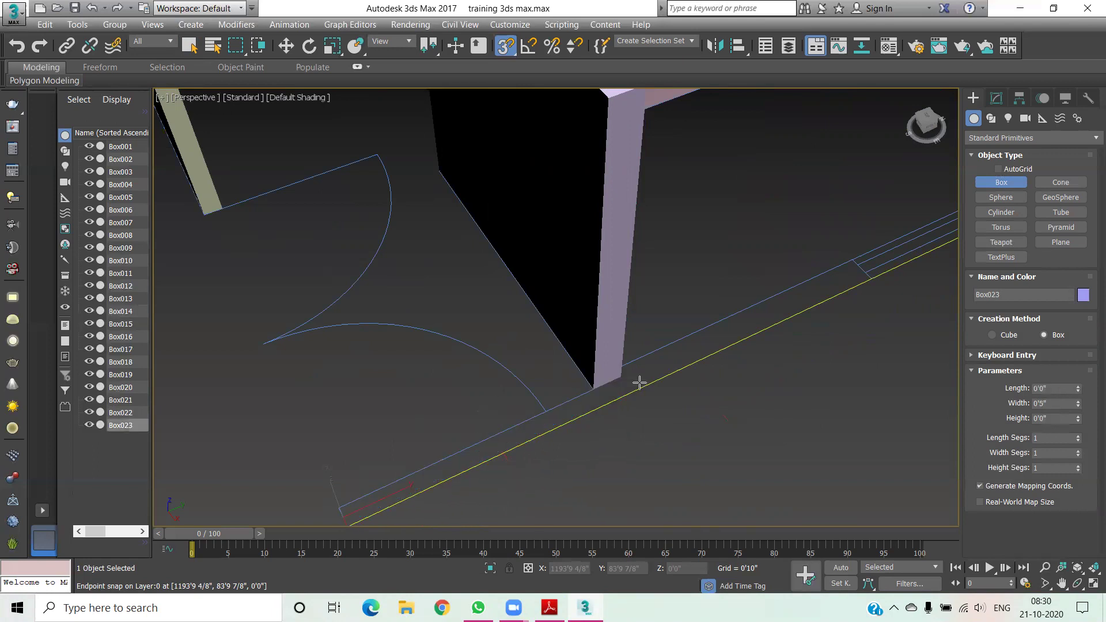
Reframe the view on the walls and draw a box base from the window line end
scroll(813, 225, up, 3)
mouse_move(925, 125)
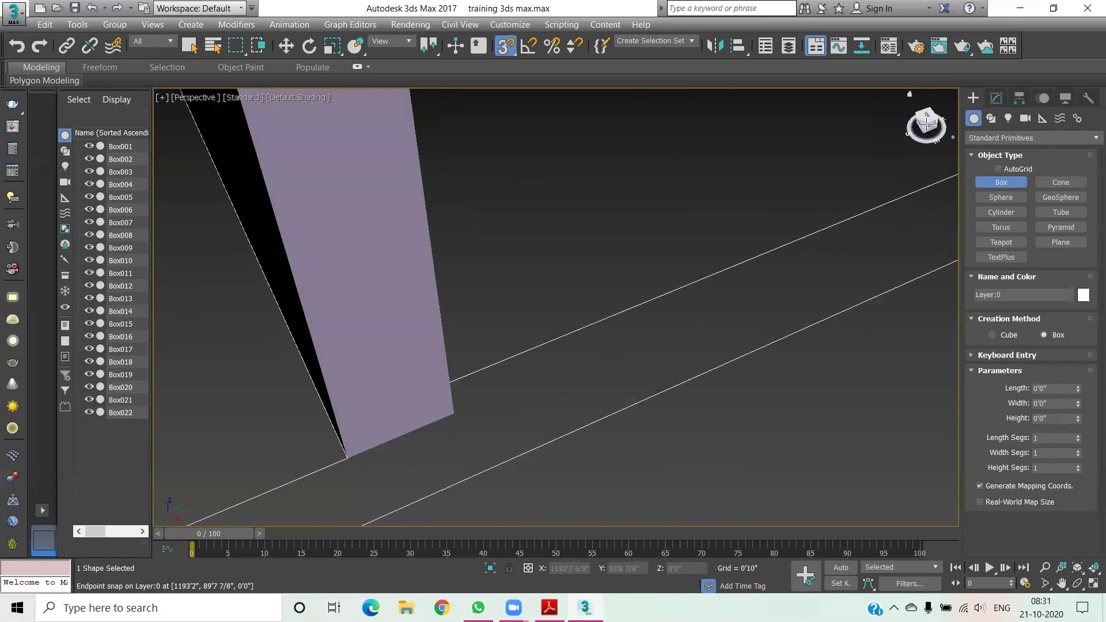
drag(920, 123, 929, 128)
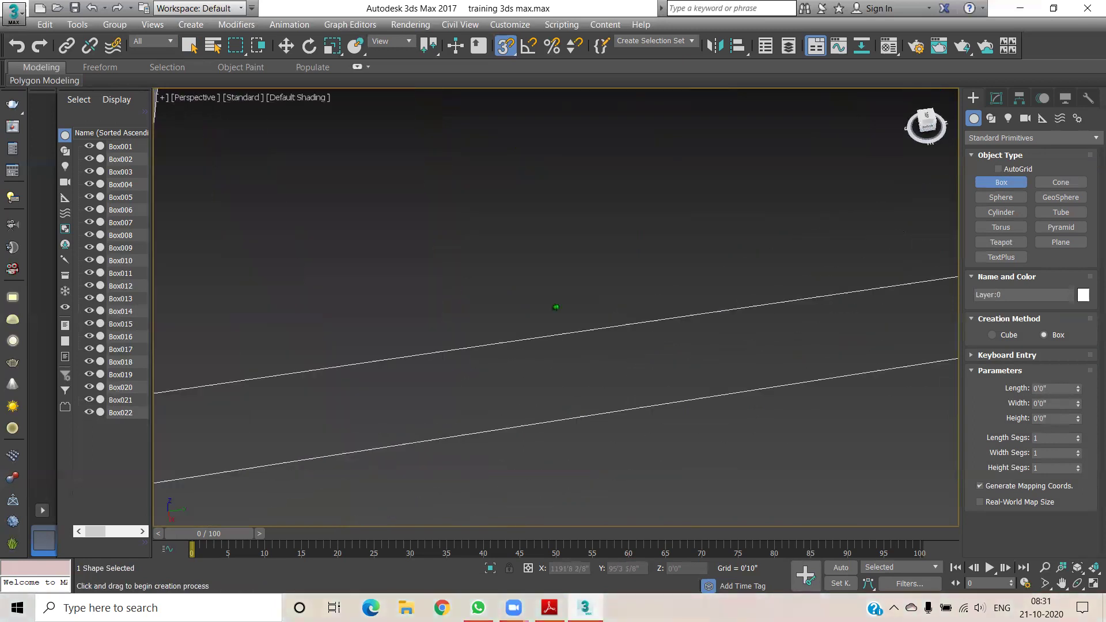
scroll(556, 307, down, 3)
mouse_move(739, 206)
middle_down()
mouse_move(545, 293)
mouse_move(535, 279)
middle_up()
scroll(535, 279, up, 4)
drag(726, 259, 425, 278)
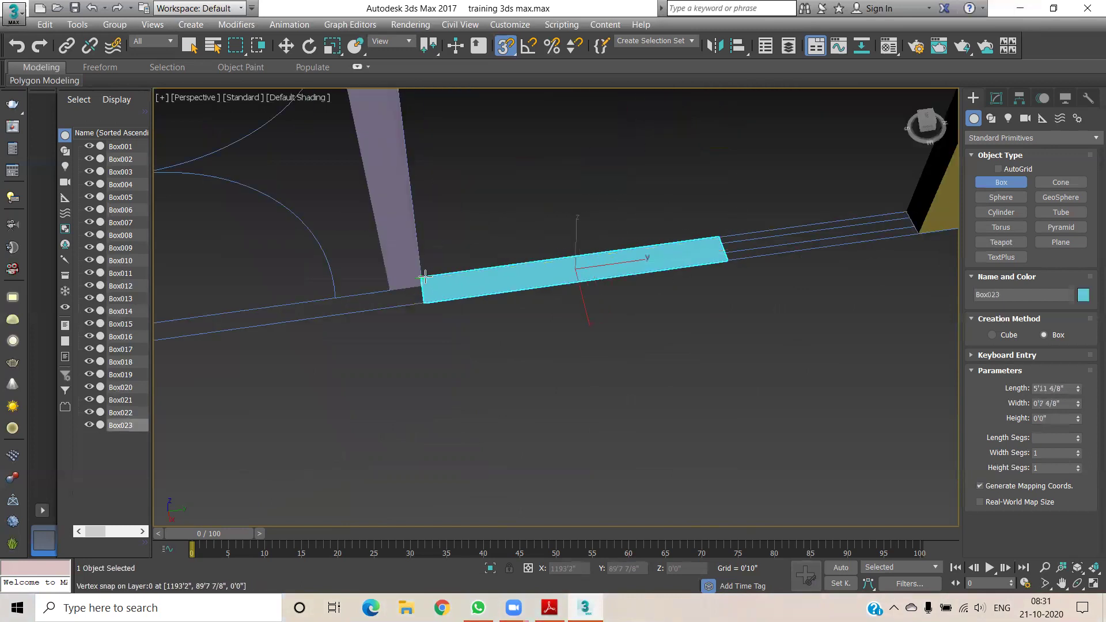
scroll(425, 277, down, 3)
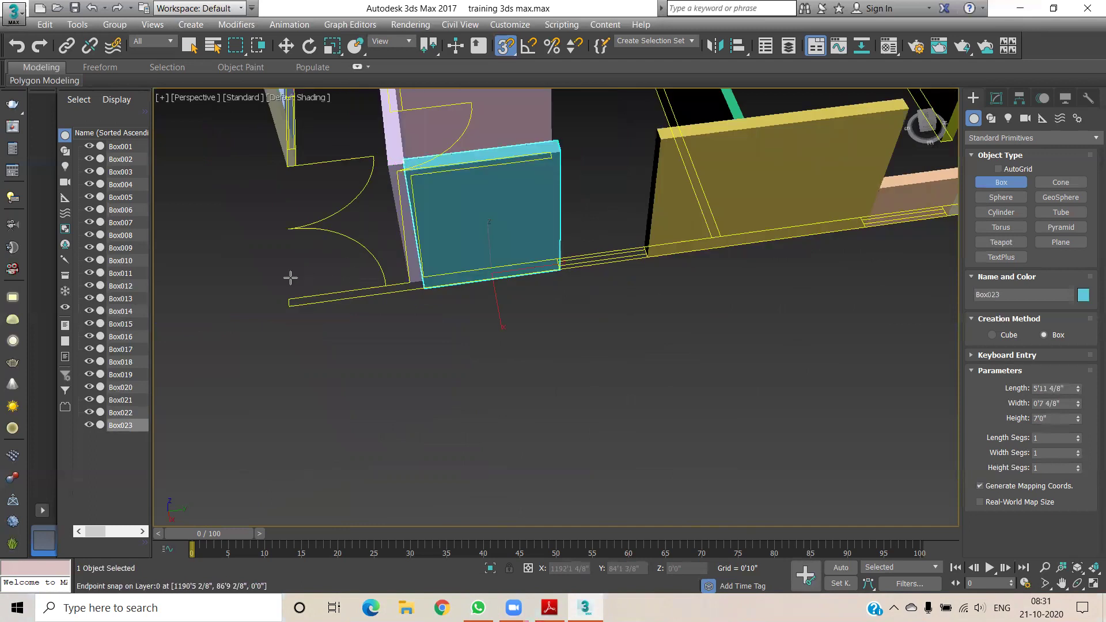
scroll(282, 291, up, 5)
scroll(291, 304, up, 4)
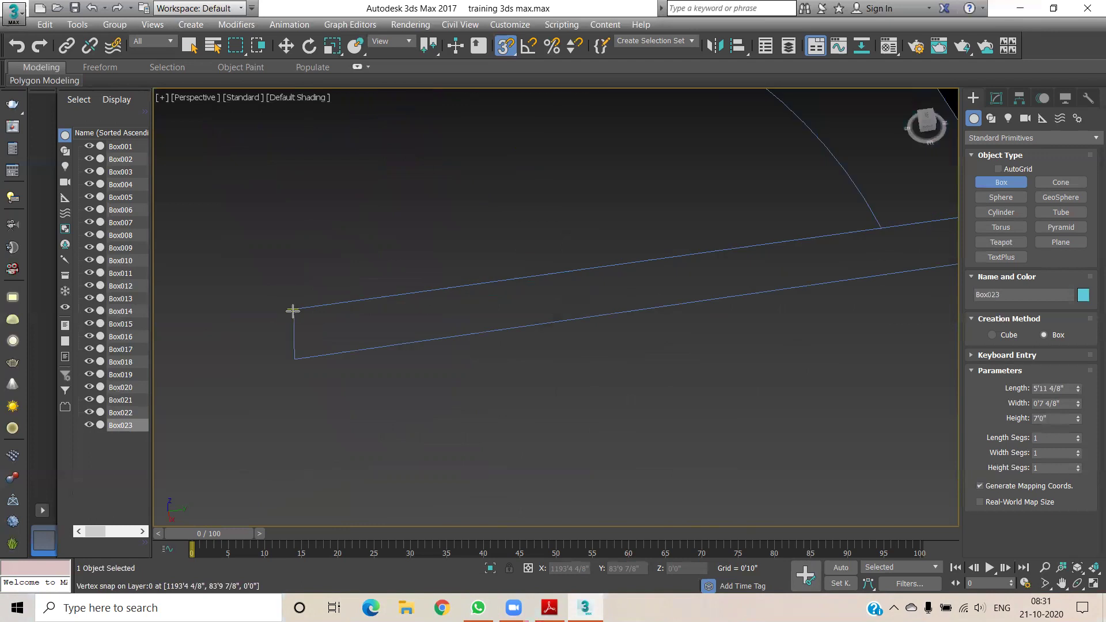
Build the peach front wall, 5'9 7/8" × 0'5", 7'0" high, from the snapped corner
drag(295, 309, 702, 284)
scroll(355, 314, down, 3)
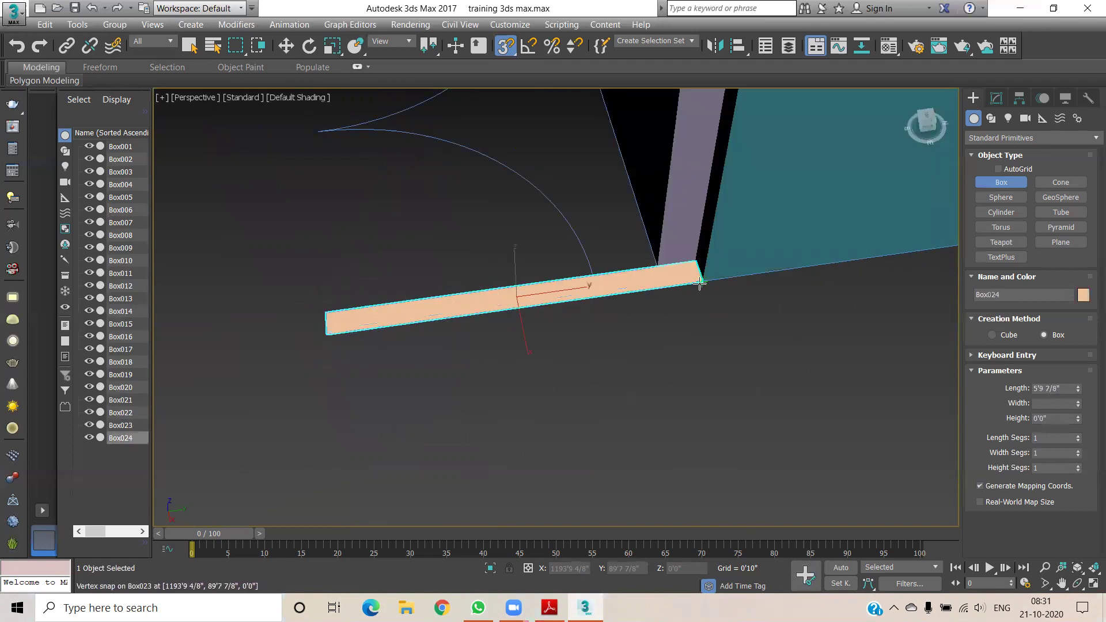
alt+middle_drag(699, 283, 717, 192)
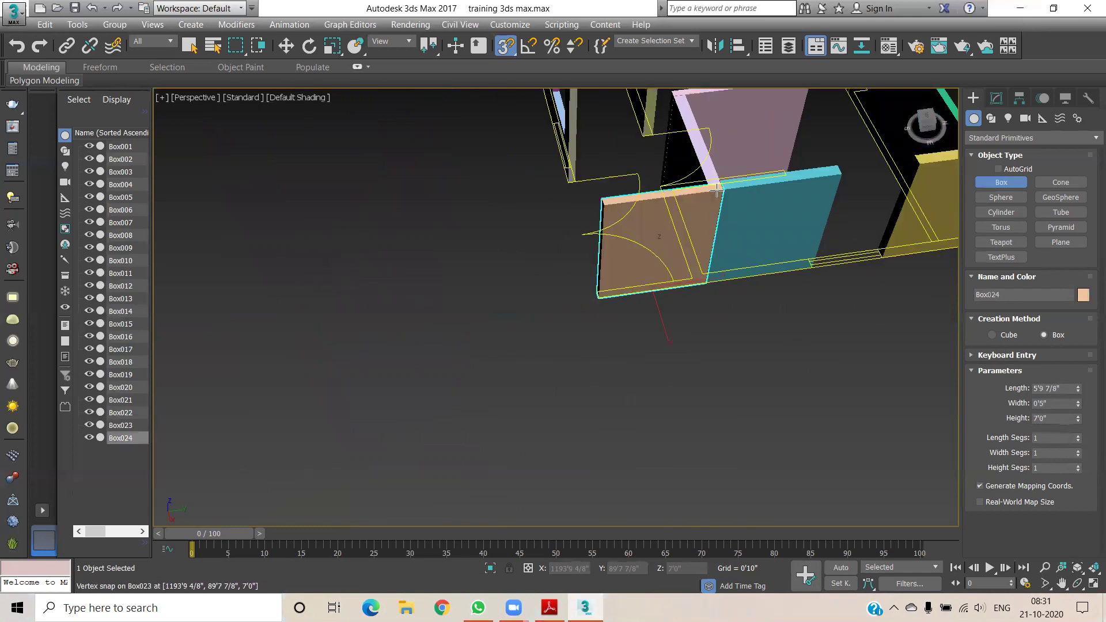
scroll(624, 371, down, 3)
scroll(585, 388, down, 2)
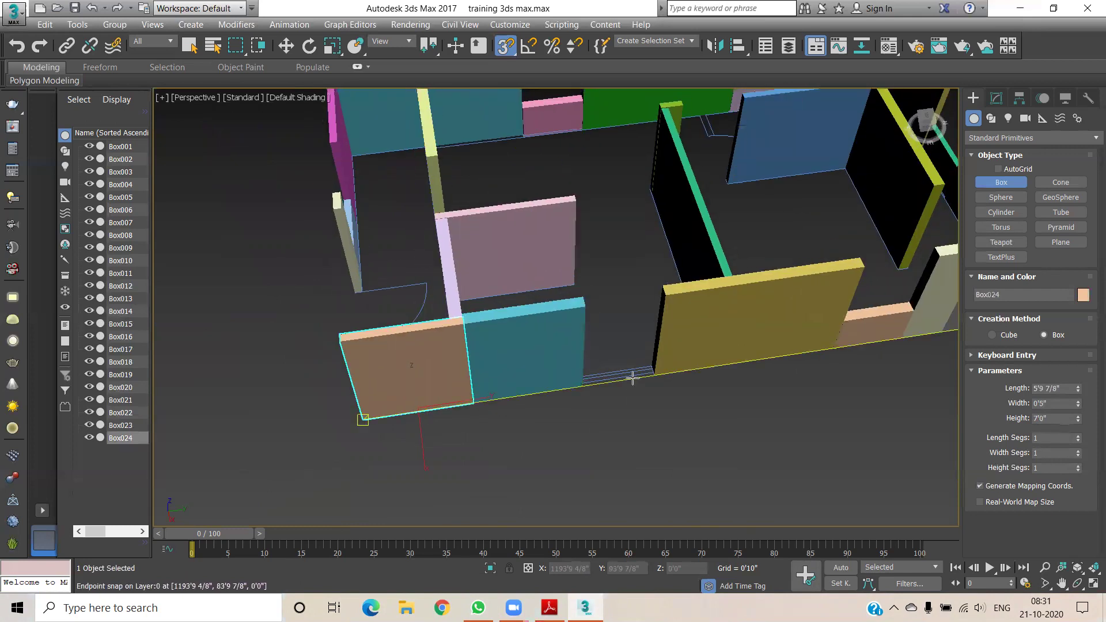
mouse_move(832, 222)
alt+middle_down()
mouse_move(753, 334)
mouse_move(762, 427)
alt+middle_up()
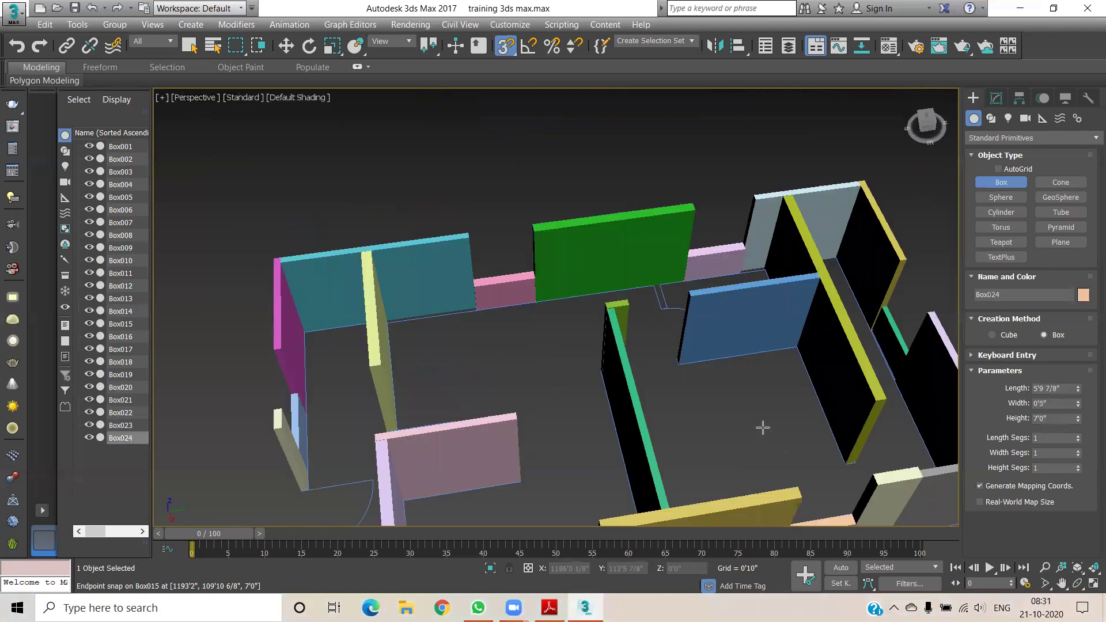
Create the 2'1" × 0'5" cyan stub wall, 7'0" high, beside the green wall
scroll(668, 312, up, 5)
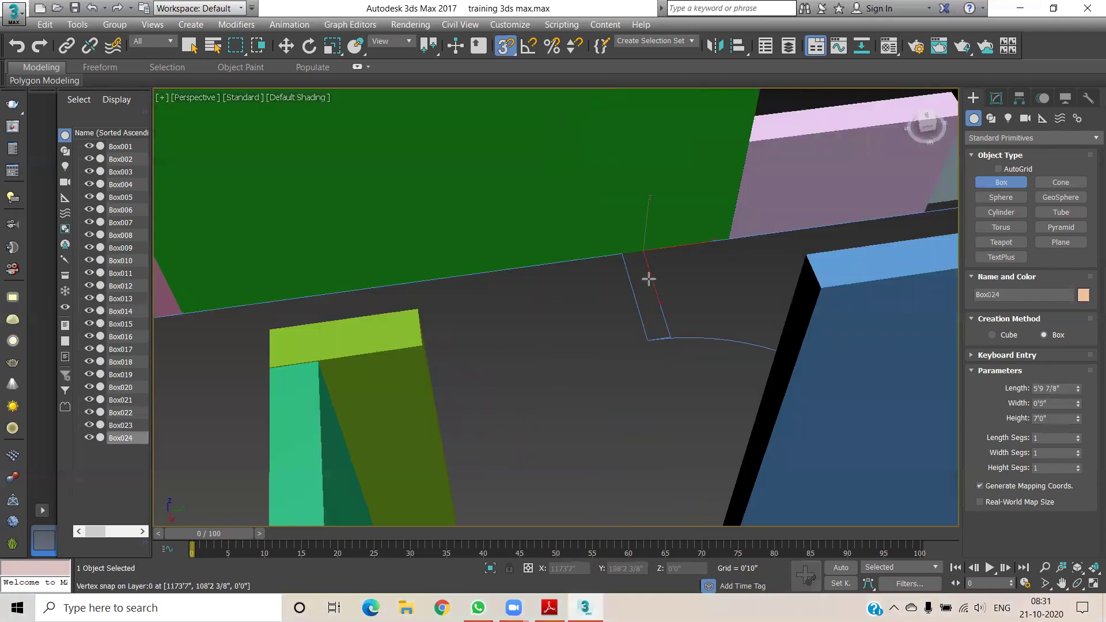
drag(648, 279, 650, 331)
click(660, 189)
scroll(660, 189, down, 3)
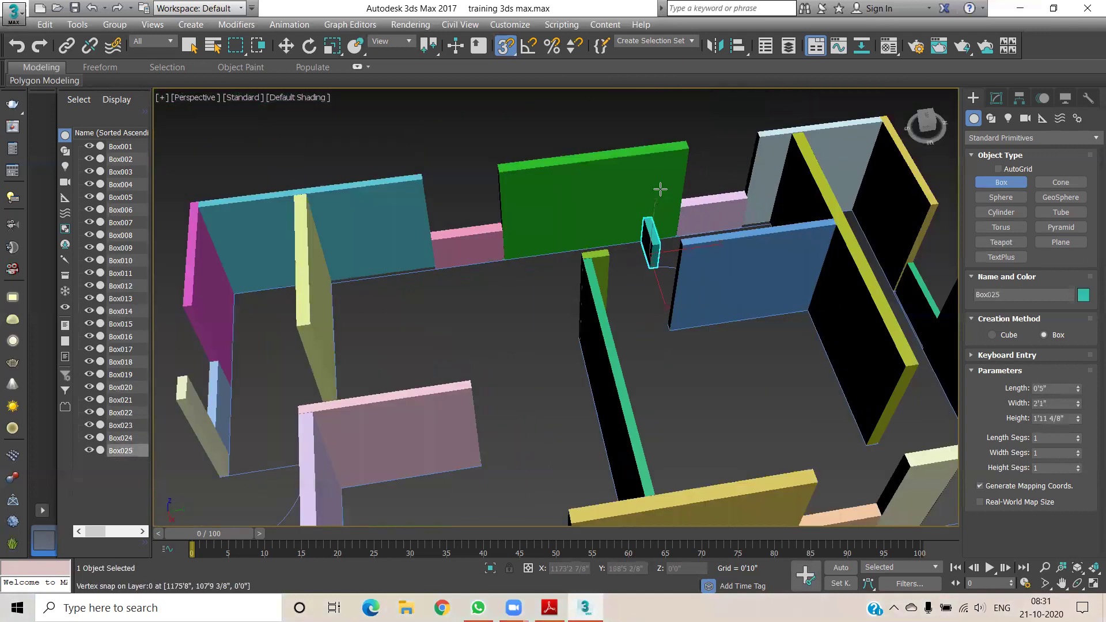
click(686, 151)
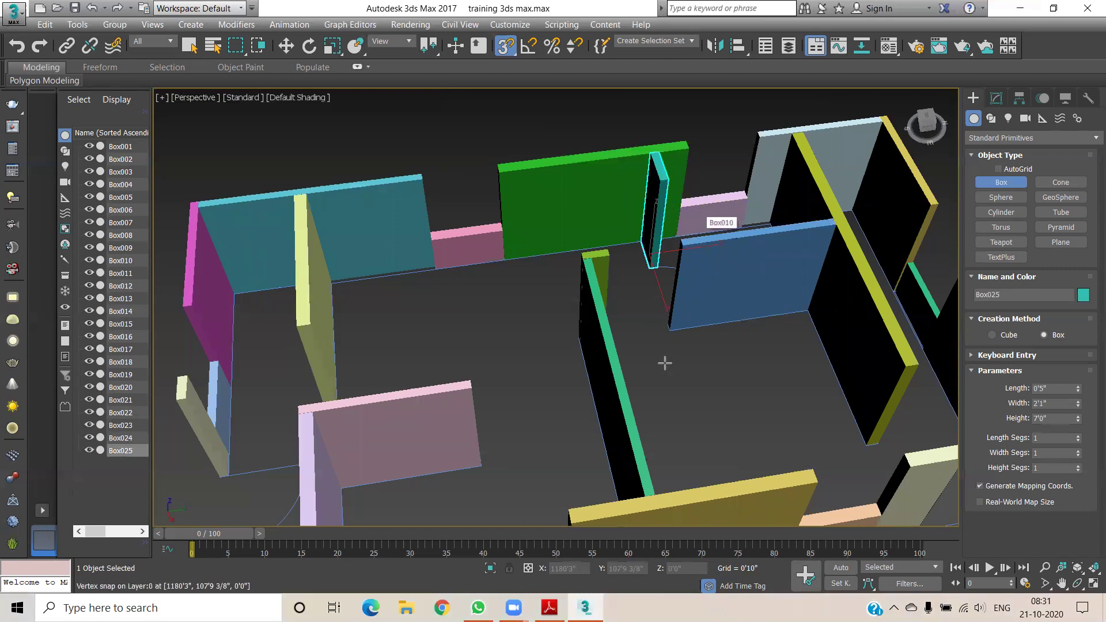
Orbit with the ViewCube to inspect the new stub wall from above and obliquely
scroll(659, 365, down, 5)
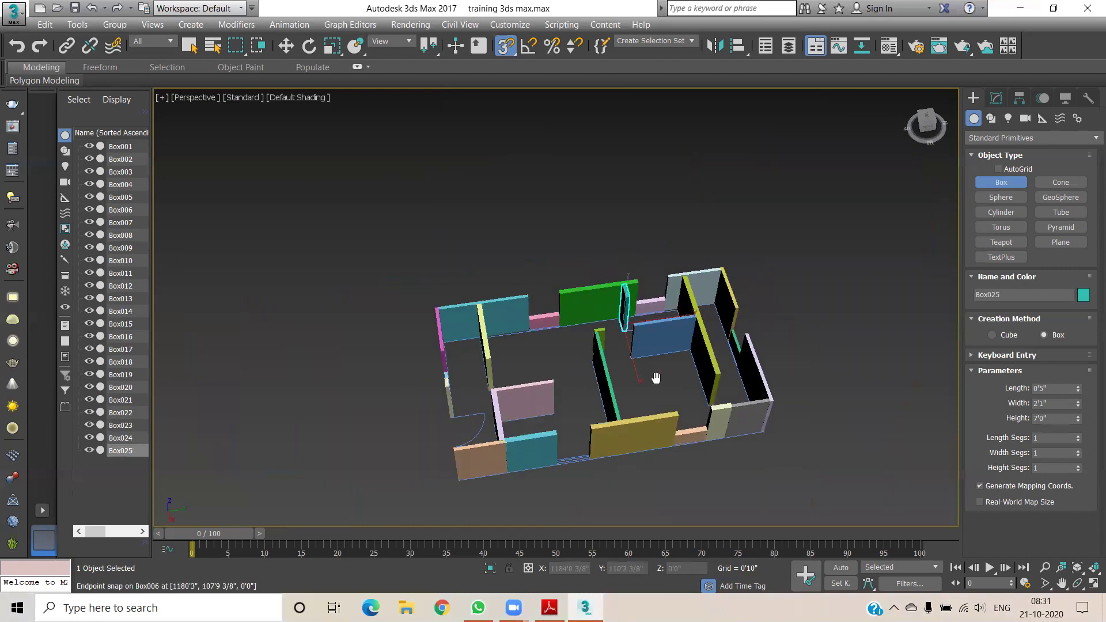
click(921, 134)
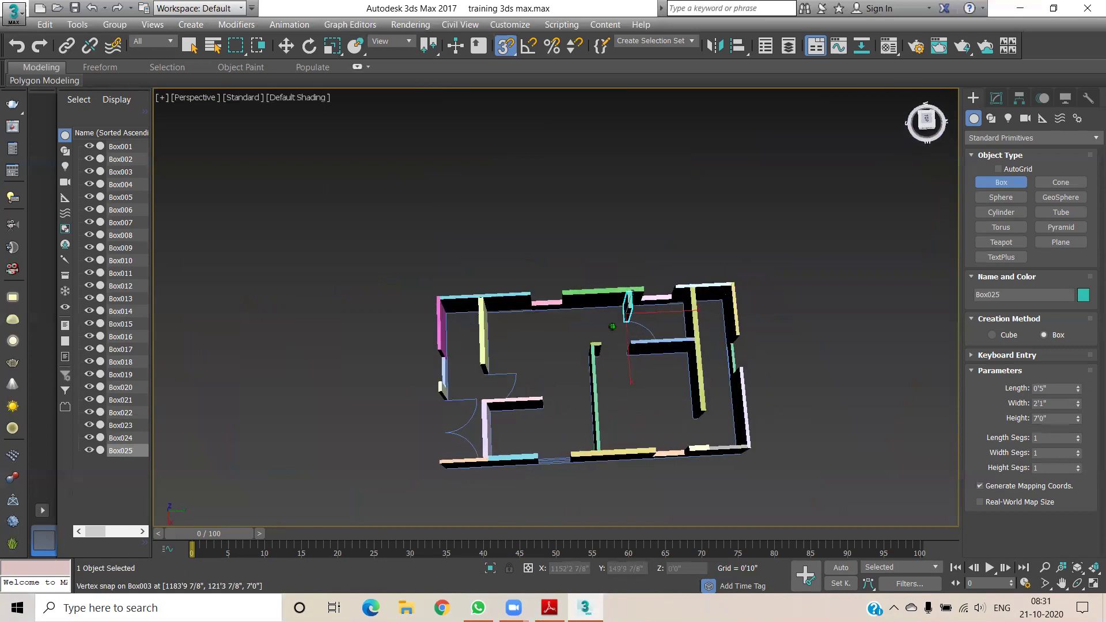
alt+middle_drag(613, 326, 612, 327)
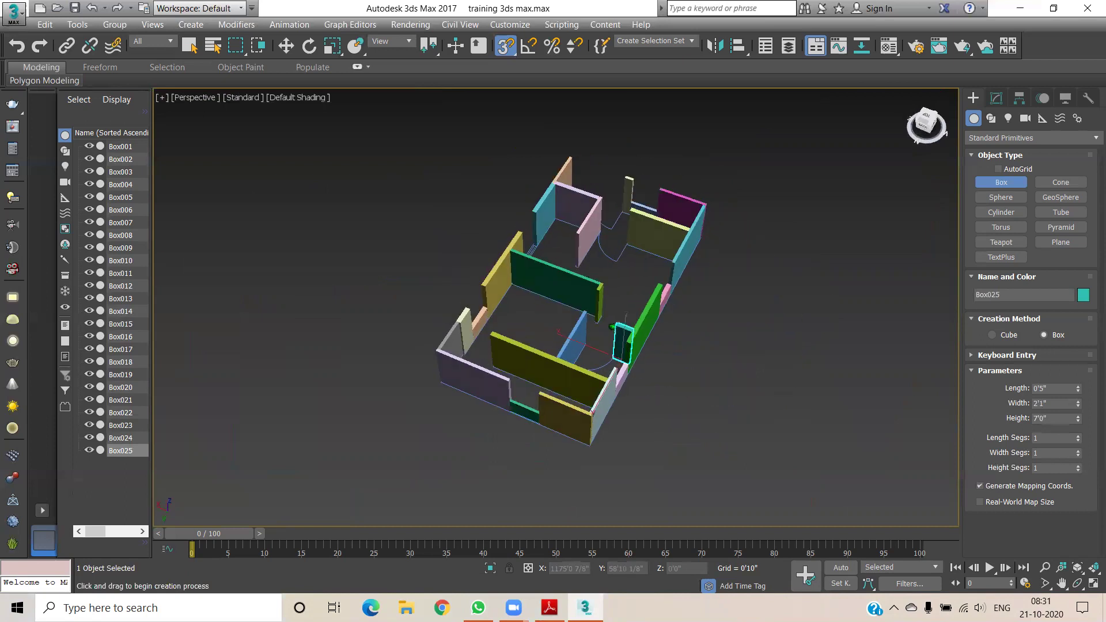
alt+middle_drag(612, 326, 612, 327)
Draw the red 4'0" sill parapet across the front window gap at 2'6" height
scroll(630, 457, up, 5)
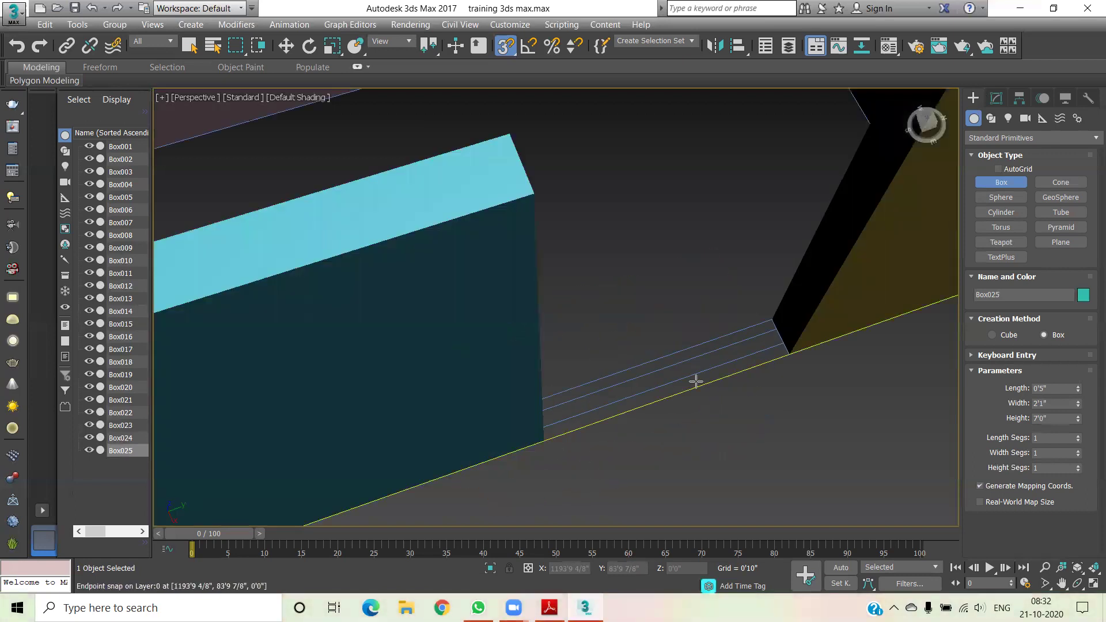
drag(773, 321, 543, 442)
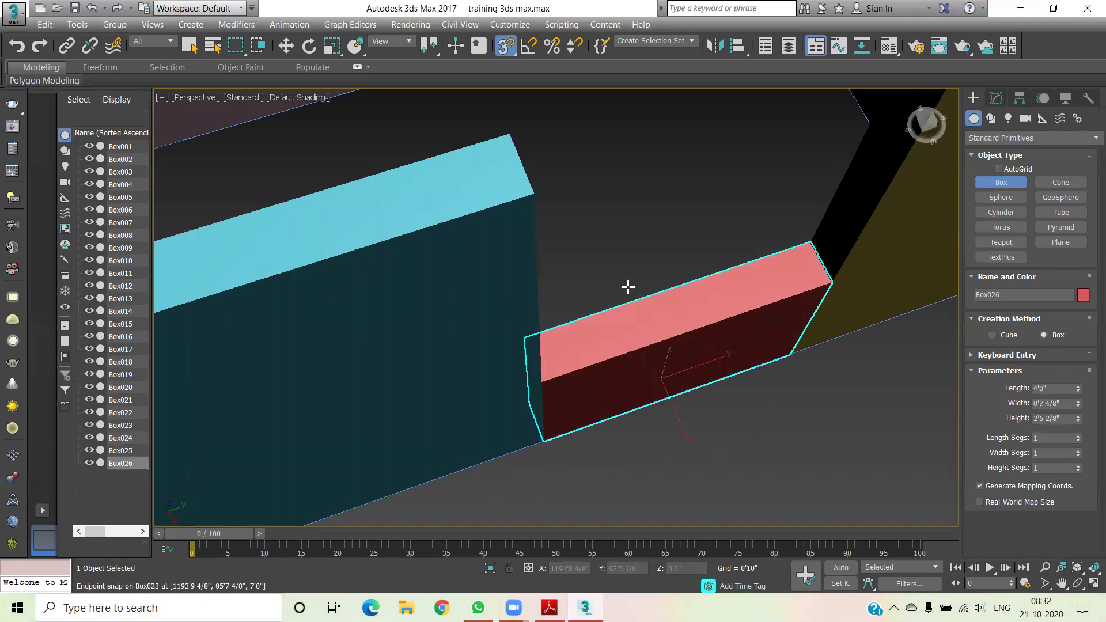
text(2'6)
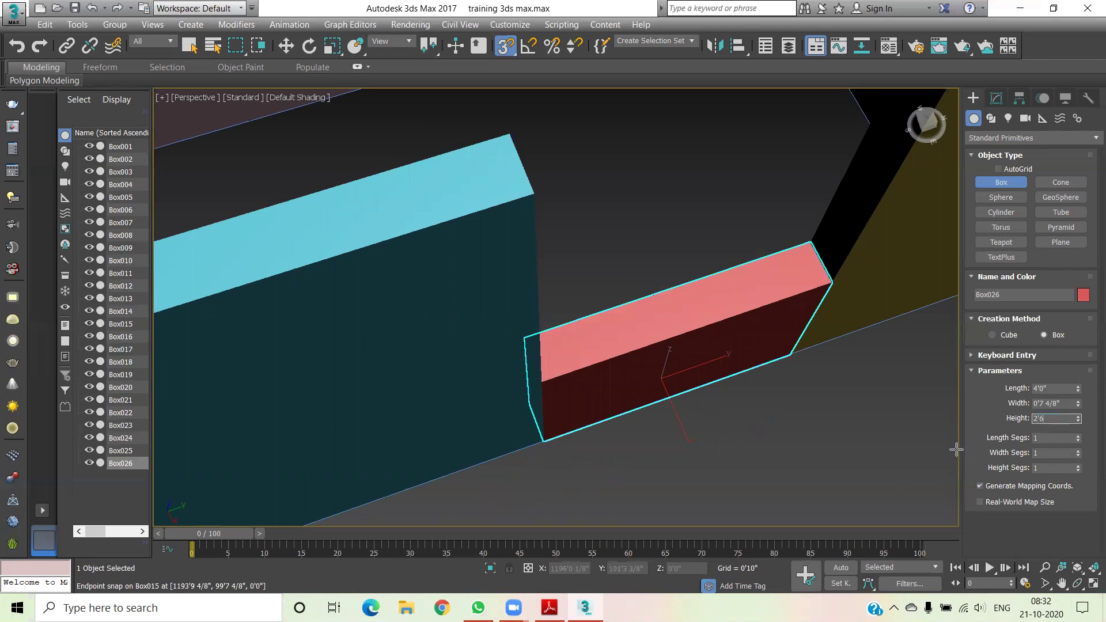
key(Return)
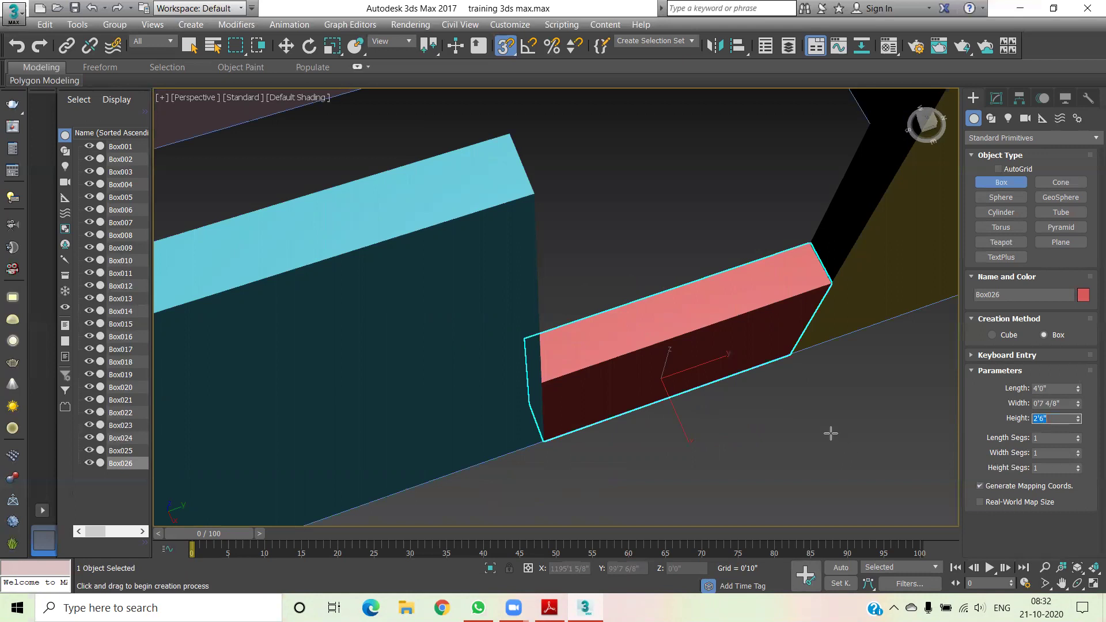
scroll(819, 426, down, 3)
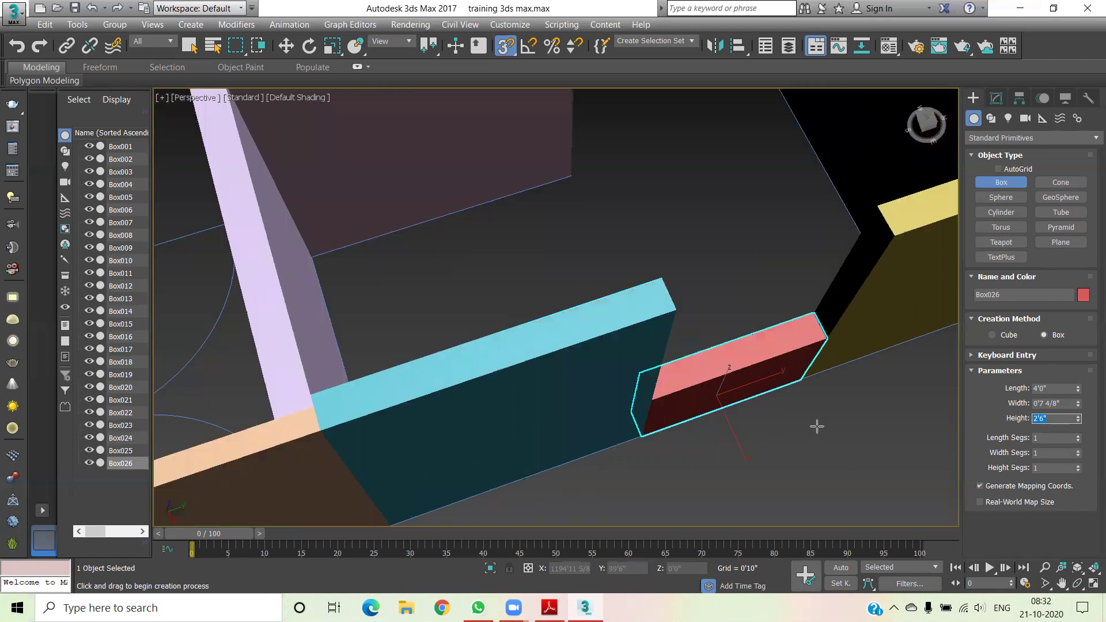
scroll(813, 443, down, 4)
scroll(627, 375, up, 2)
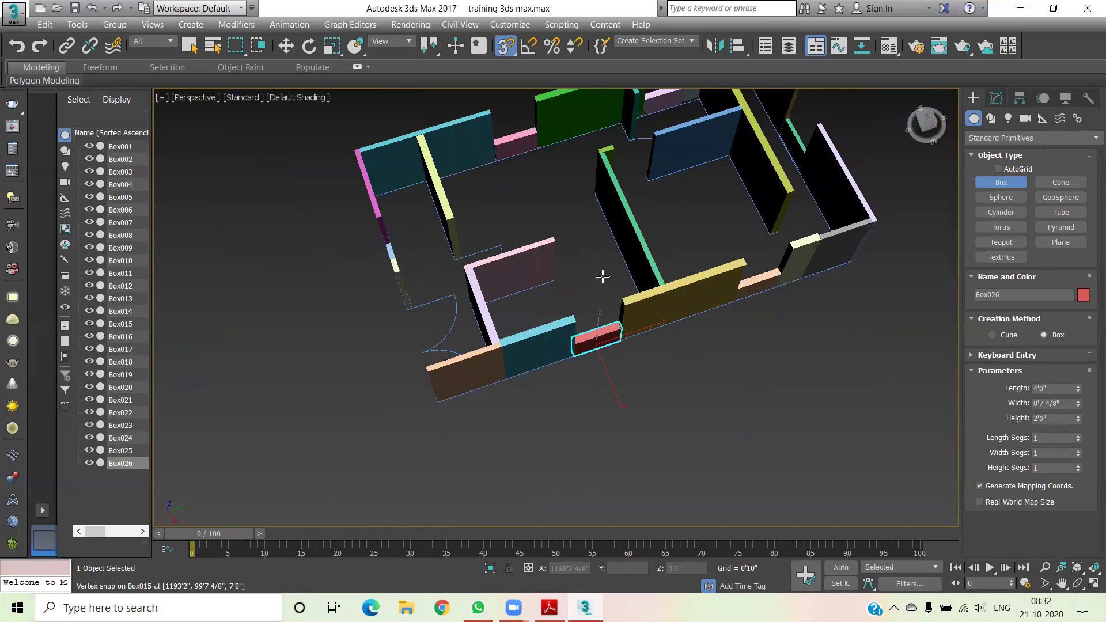
scroll(562, 278, up, 4)
scroll(592, 249, down, 2)
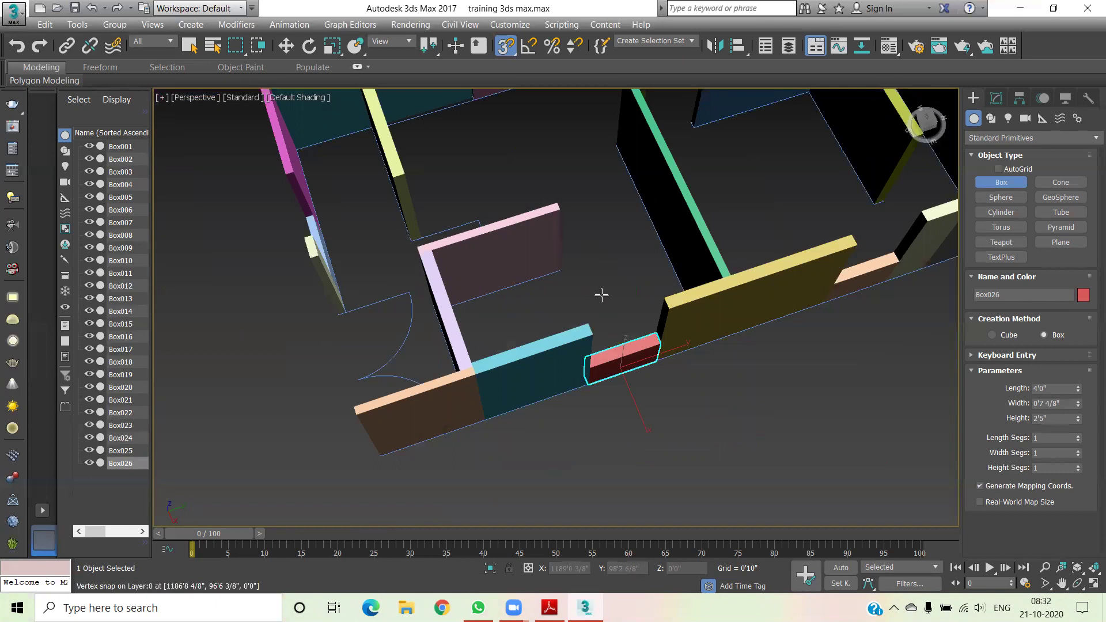
scroll(601, 295, down, 5)
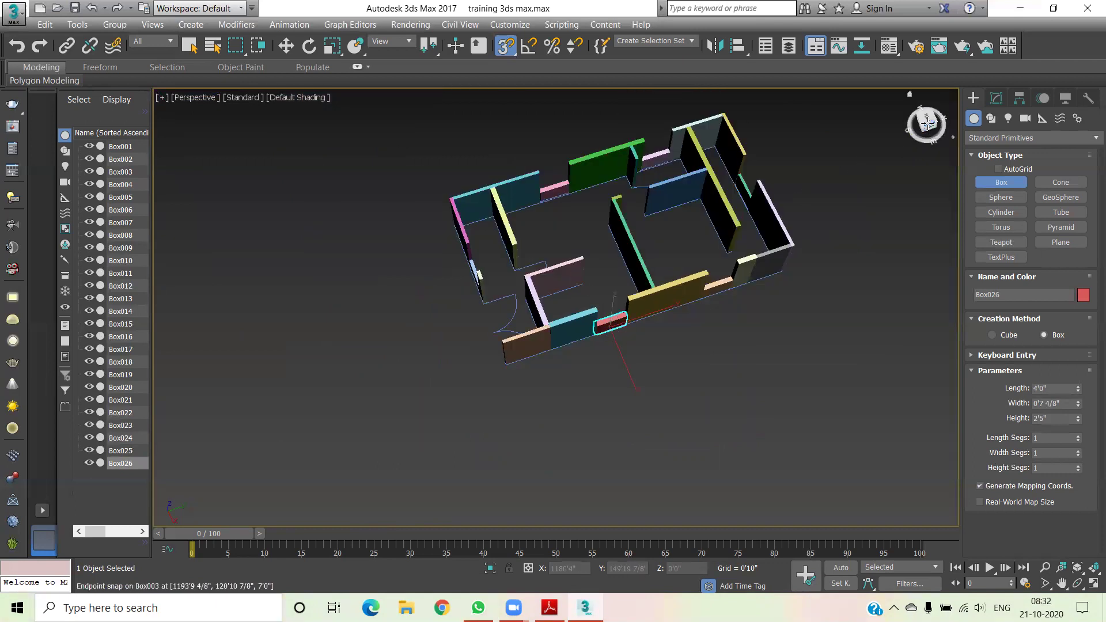
Exit Box creation and deselect the sill parapet
drag(927, 122, 927, 113)
alt+middle_drag(596, 317, 816, 229)
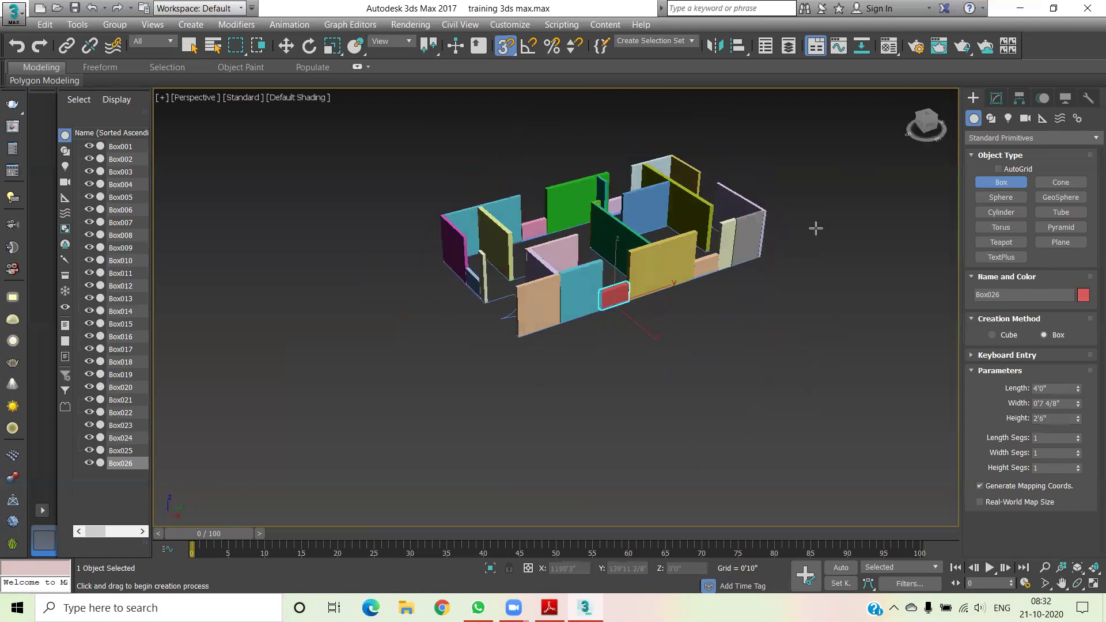
right_click(849, 210)
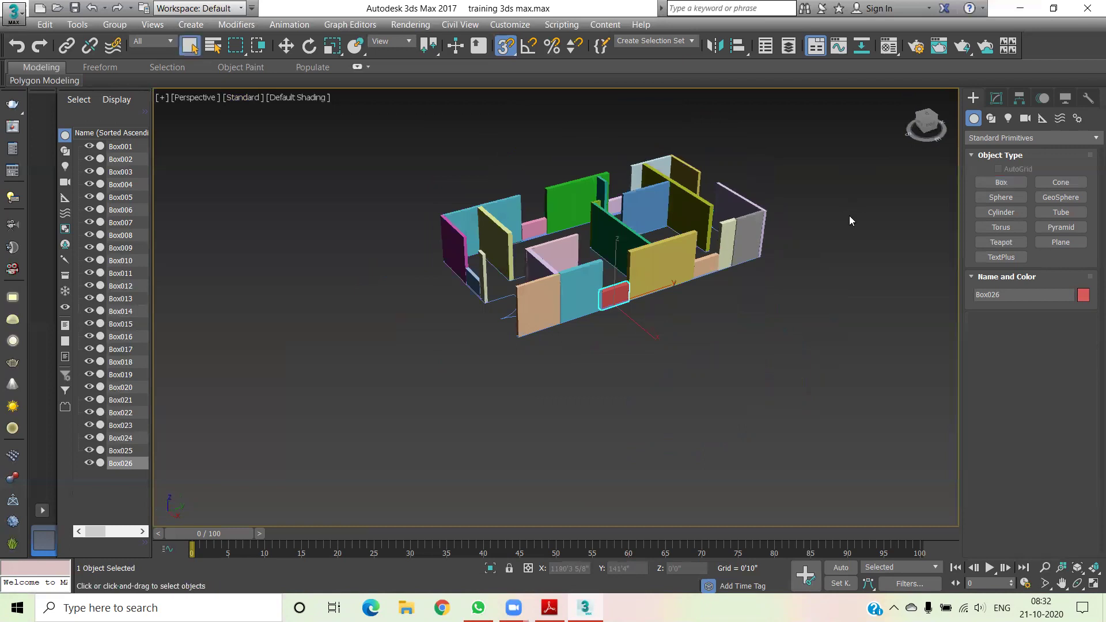
right_click(747, 332)
click(747, 332)
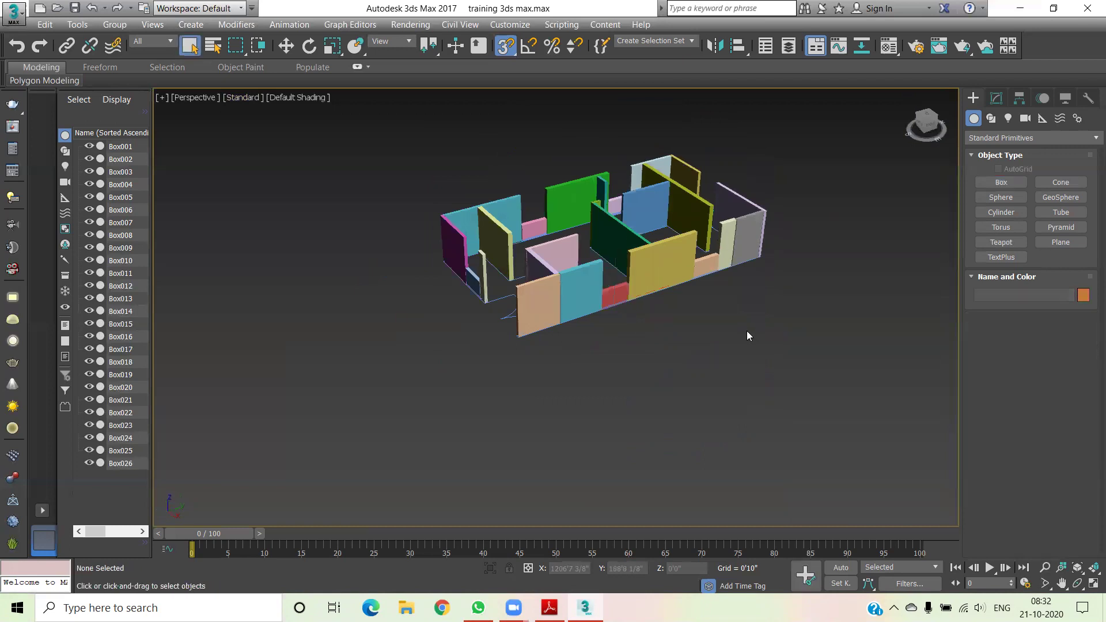
Rotate and pan the Perspective view to bring the front entrance walls into view
mouse_move(711, 353)
alt+middle_down()
mouse_move(595, 317)
mouse_move(721, 323)
mouse_move(595, 318)
mouse_move(849, 196)
alt+middle_up()
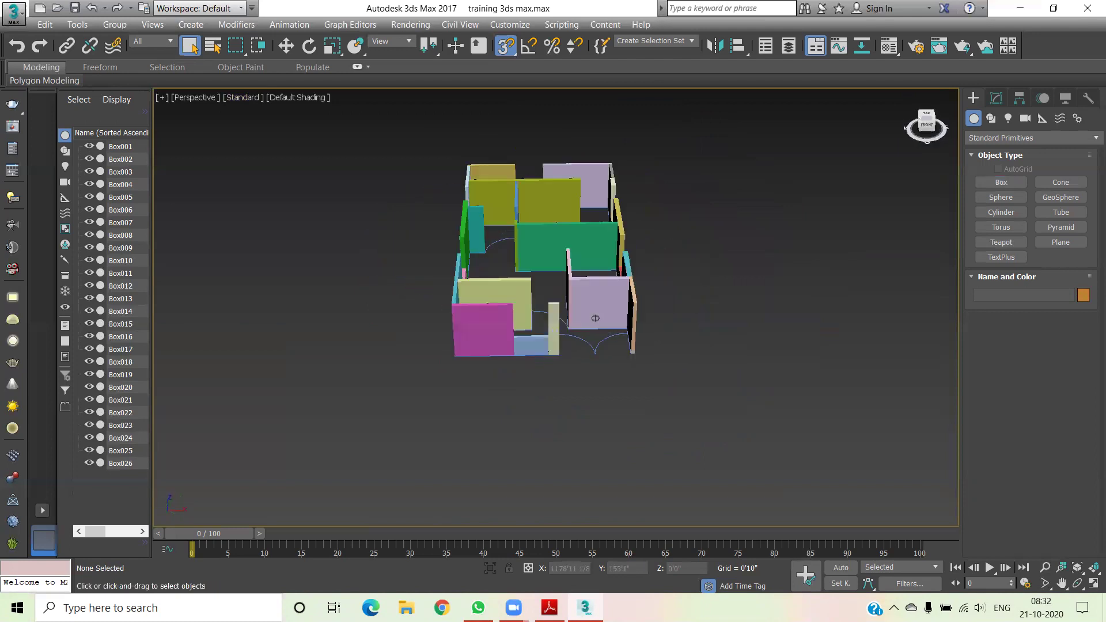
middle_drag(806, 277, 836, 314)
scroll(520, 350, up, 3)
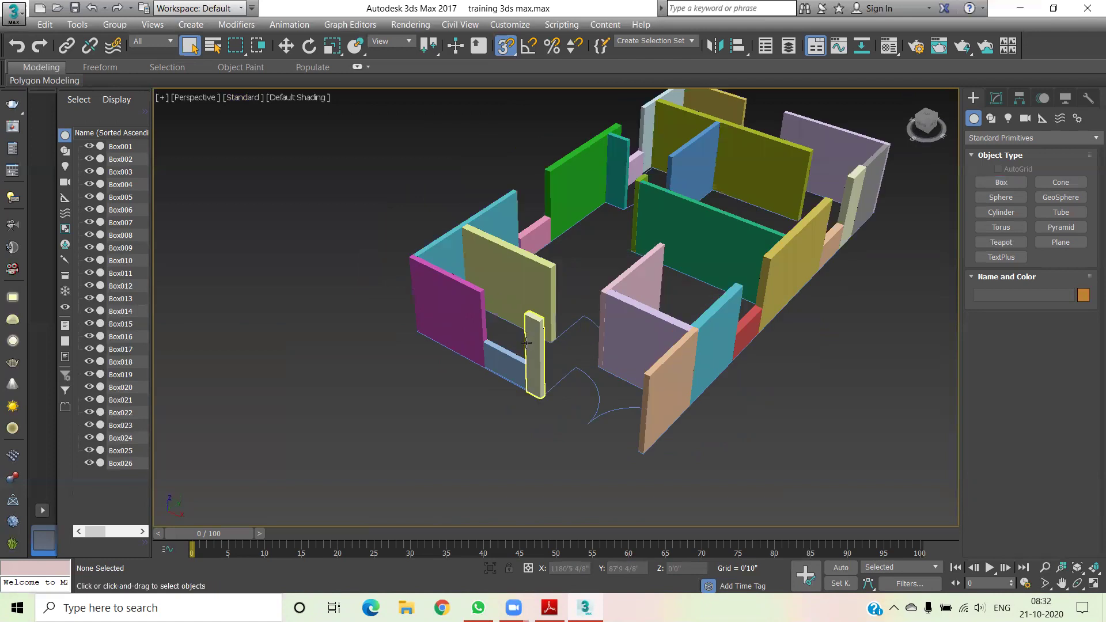
scroll(593, 342, up, 3)
mouse_move(615, 326)
middle_down()
mouse_move(641, 311)
mouse_move(627, 319)
middle_up()
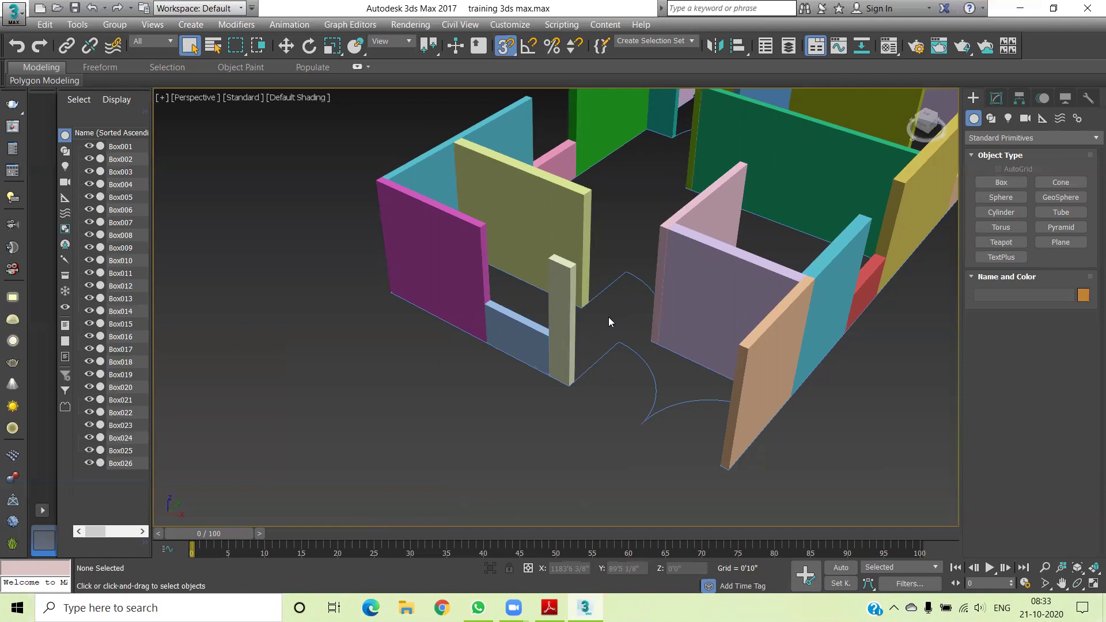
Select the lavender wall box (Box022) and convert it to an Editable Poly
right_click(713, 309)
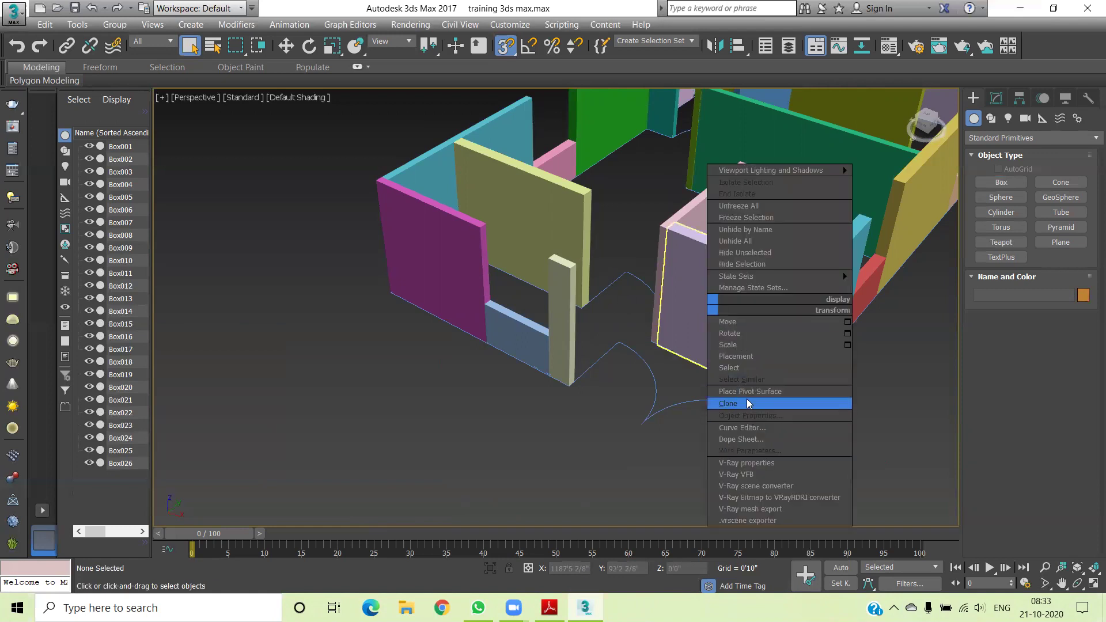
click(691, 328)
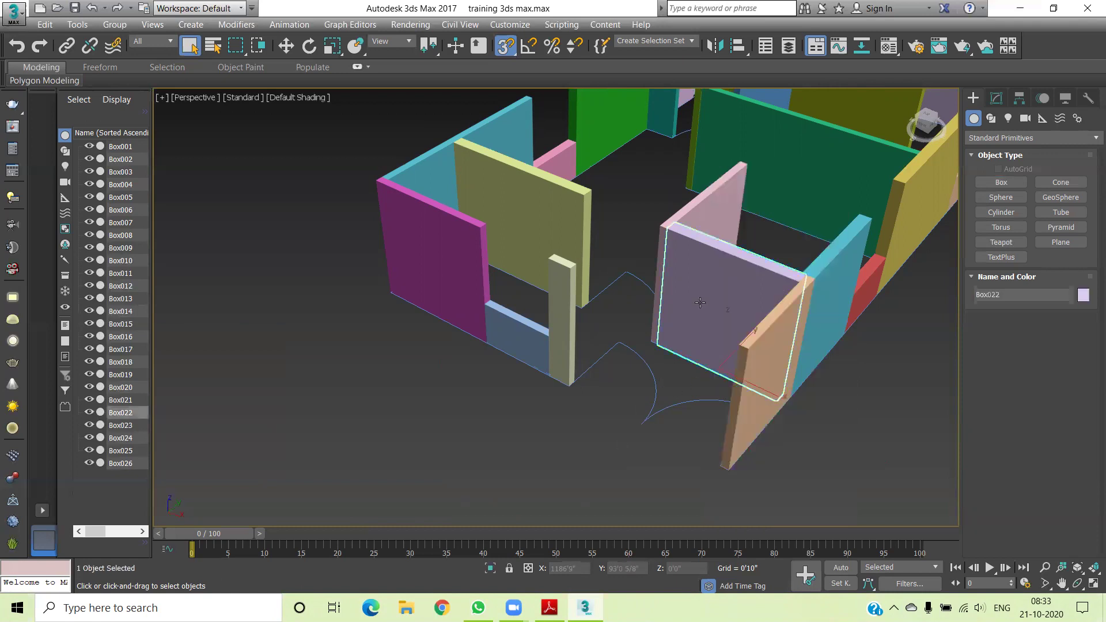
right_click(701, 304)
mouse_move(728, 454)
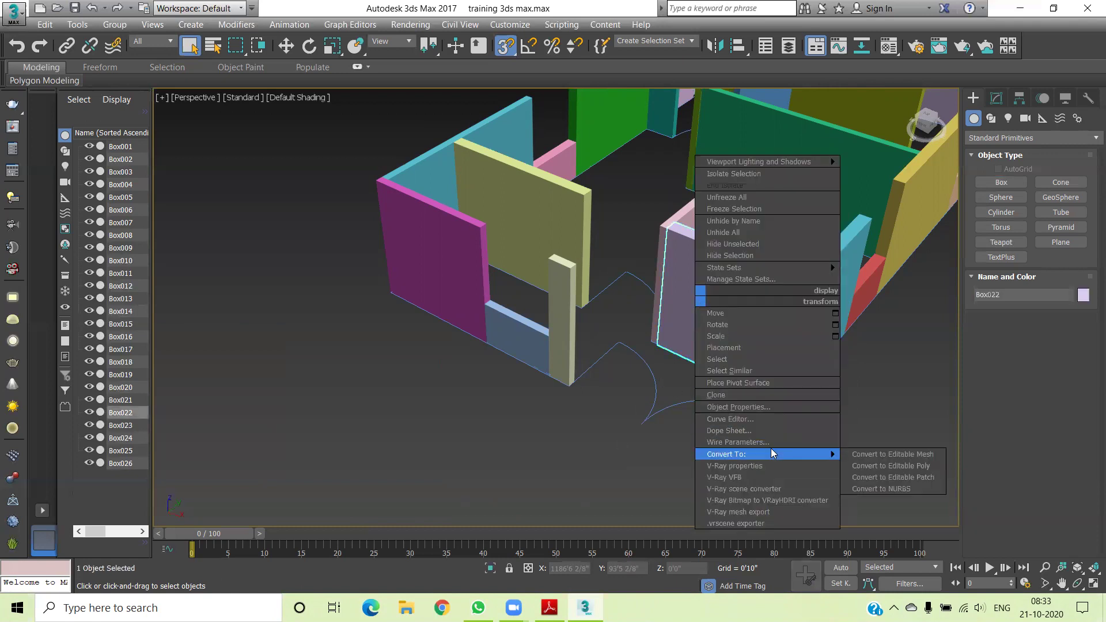
click(867, 465)
Attach every other wall box into Box022 through the Attach List
scroll(1014, 461, down, 2)
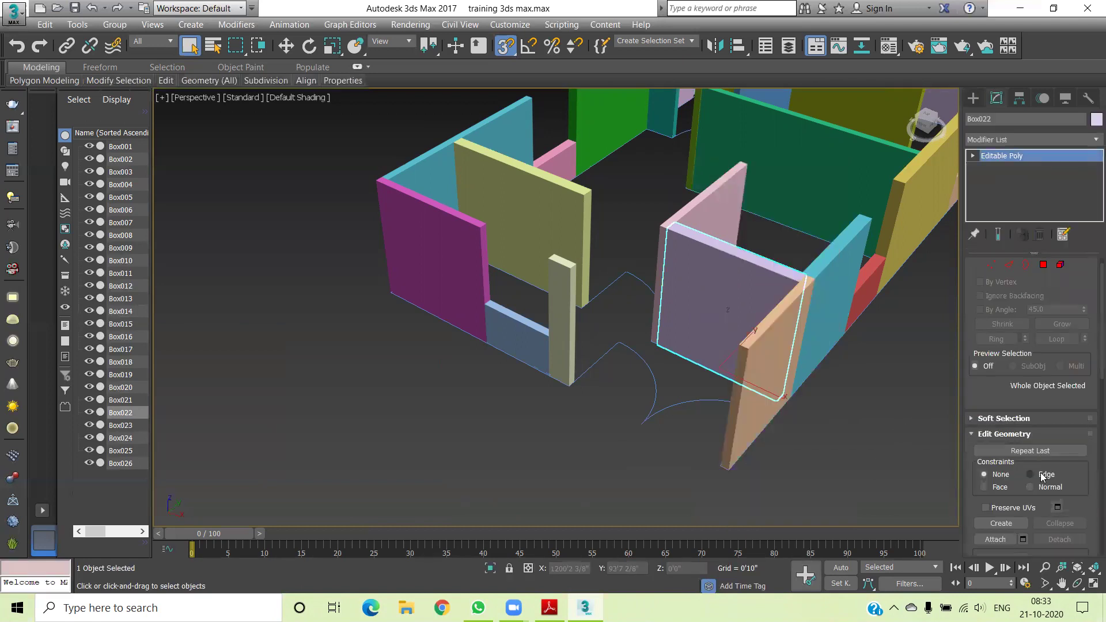
click(1004, 490)
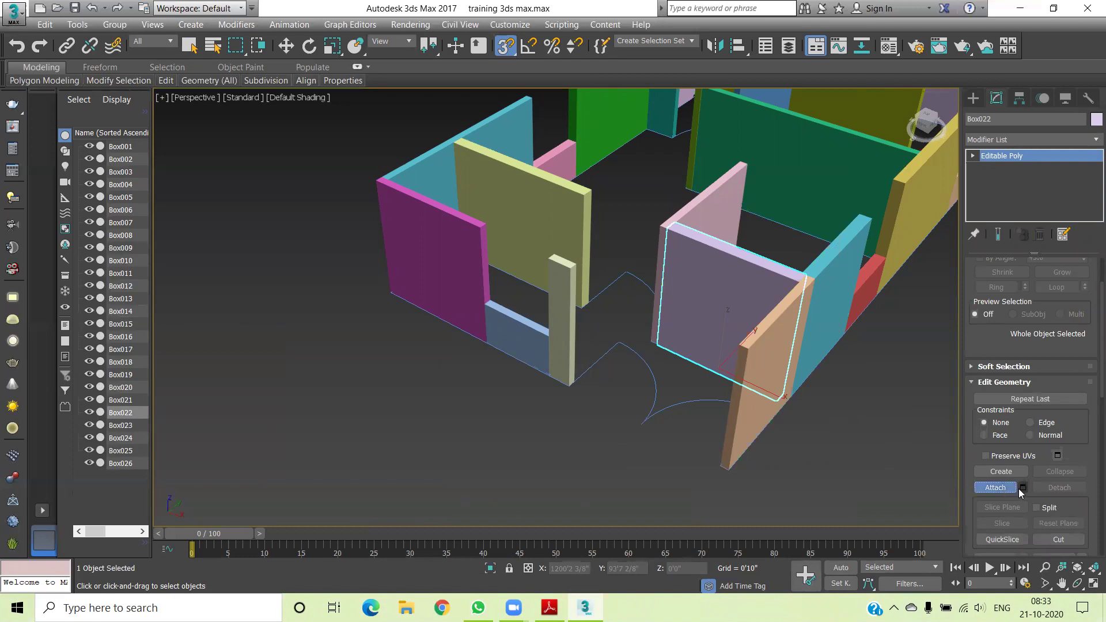
click(1023, 489)
click(26, 30)
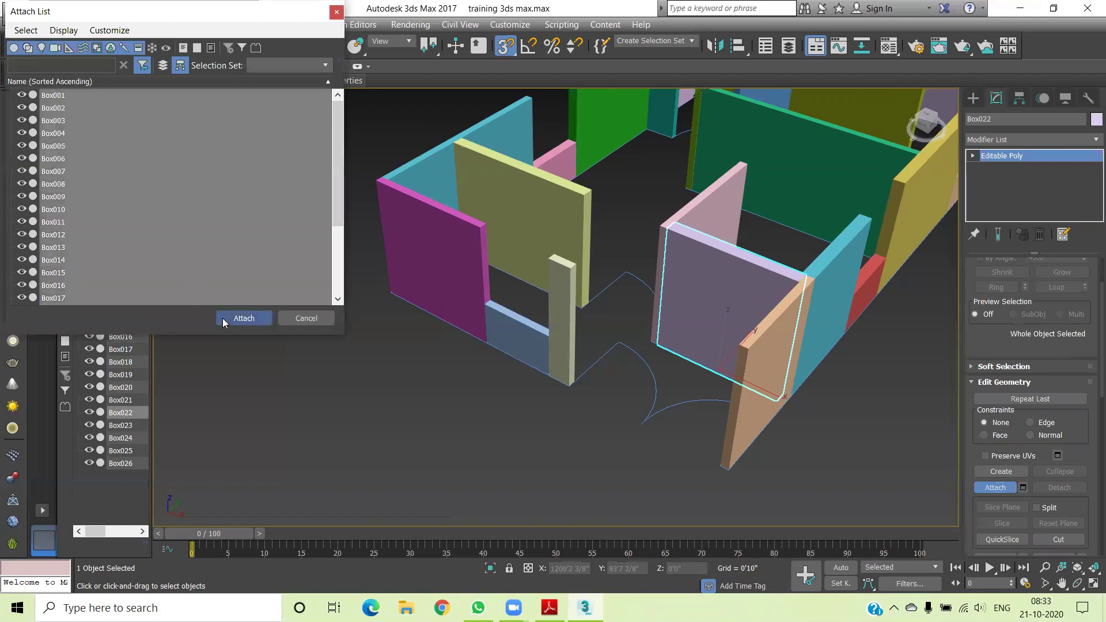
click(243, 318)
scroll(545, 380, down, 5)
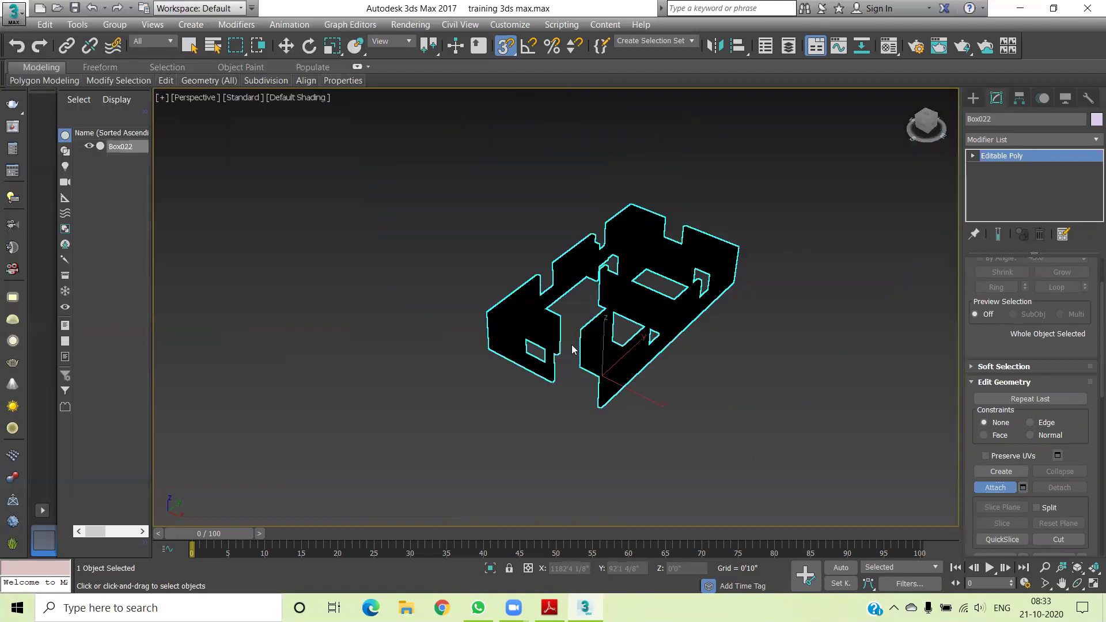
Set the viewport shading to Facets and the display to Performance, fitting the model in view
scroll(572, 348, up, 5)
click(305, 103)
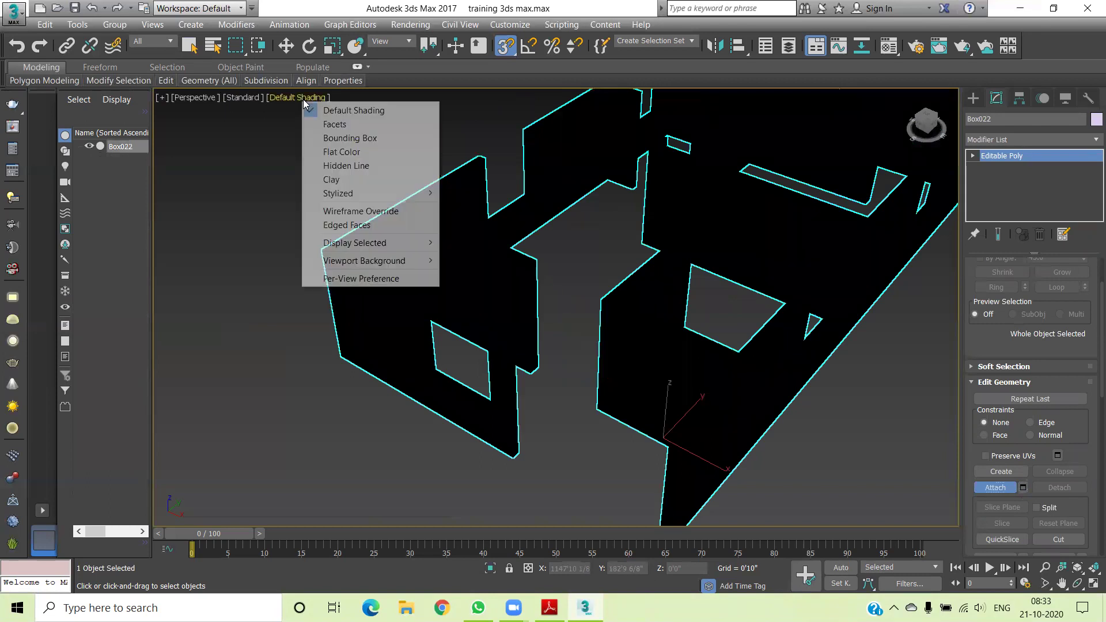
click(325, 123)
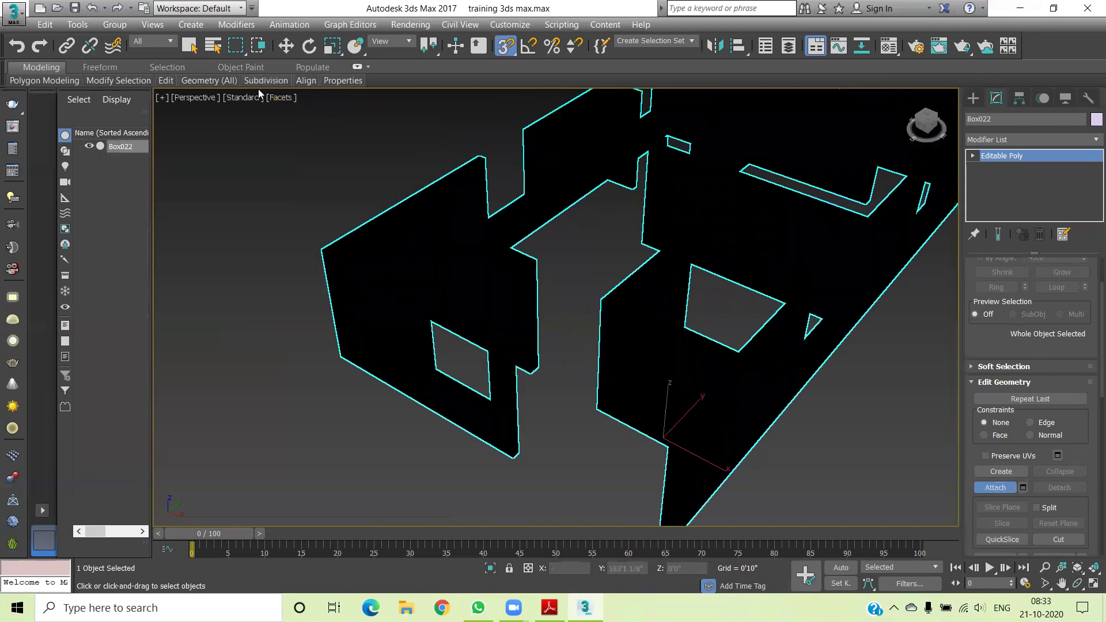
click(236, 100)
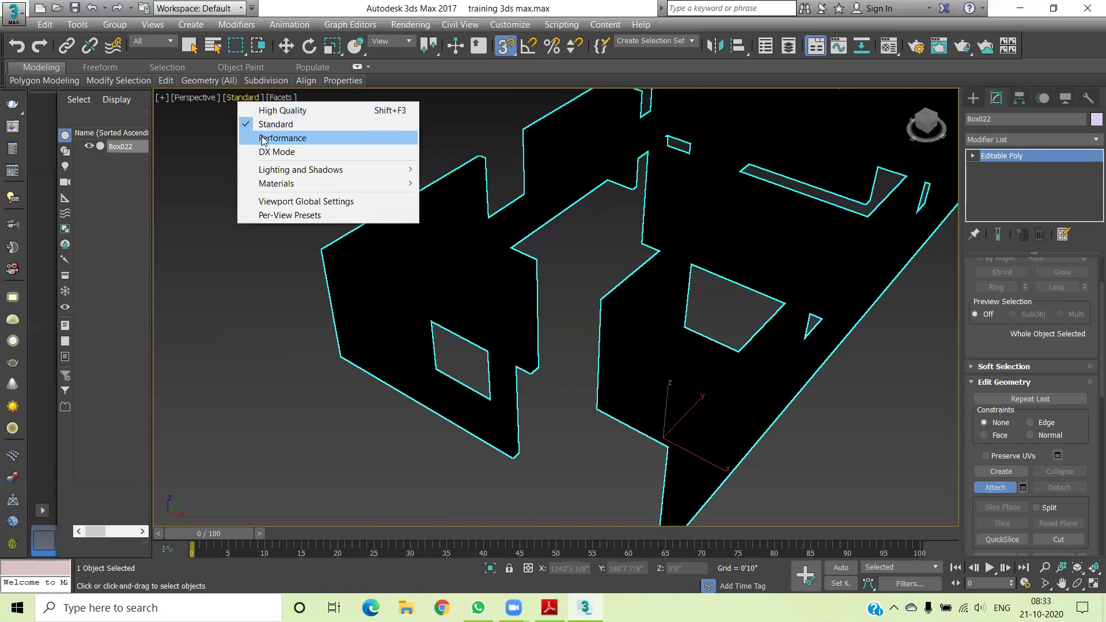
click(262, 137)
scroll(304, 170, down, 5)
key(z)
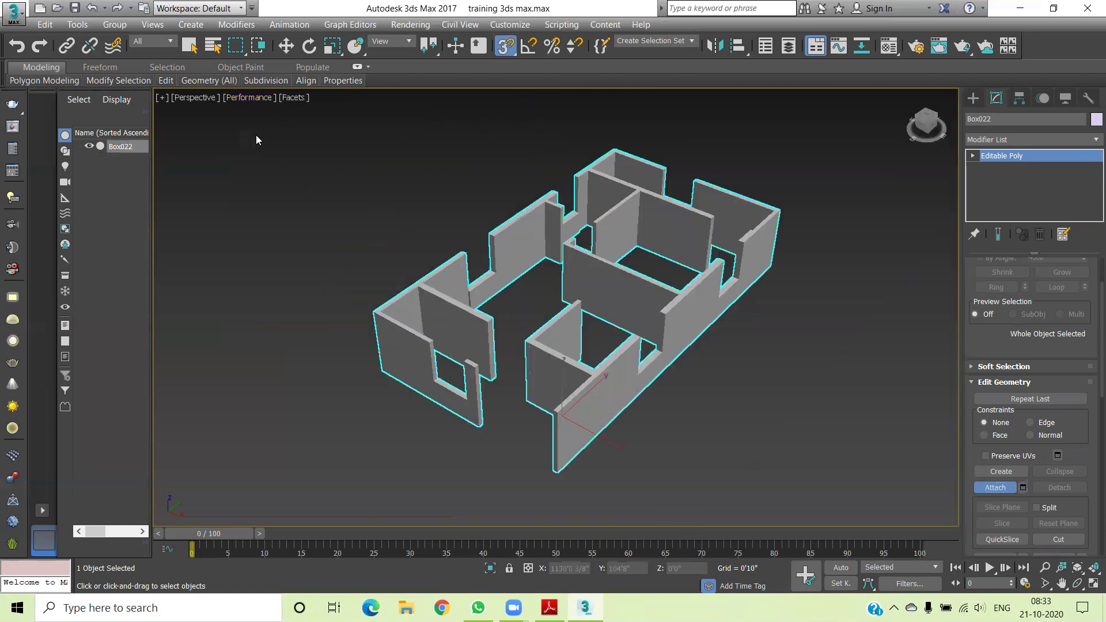
Cycle the display quality through High Quality, Performance and Standard
click(245, 97)
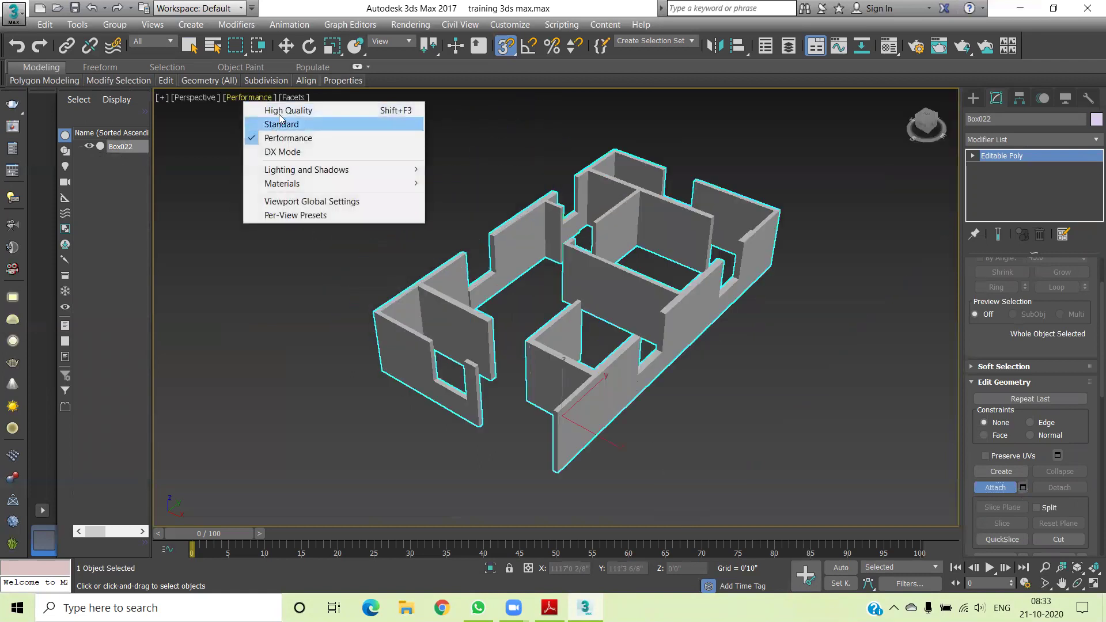
click(281, 110)
click(238, 99)
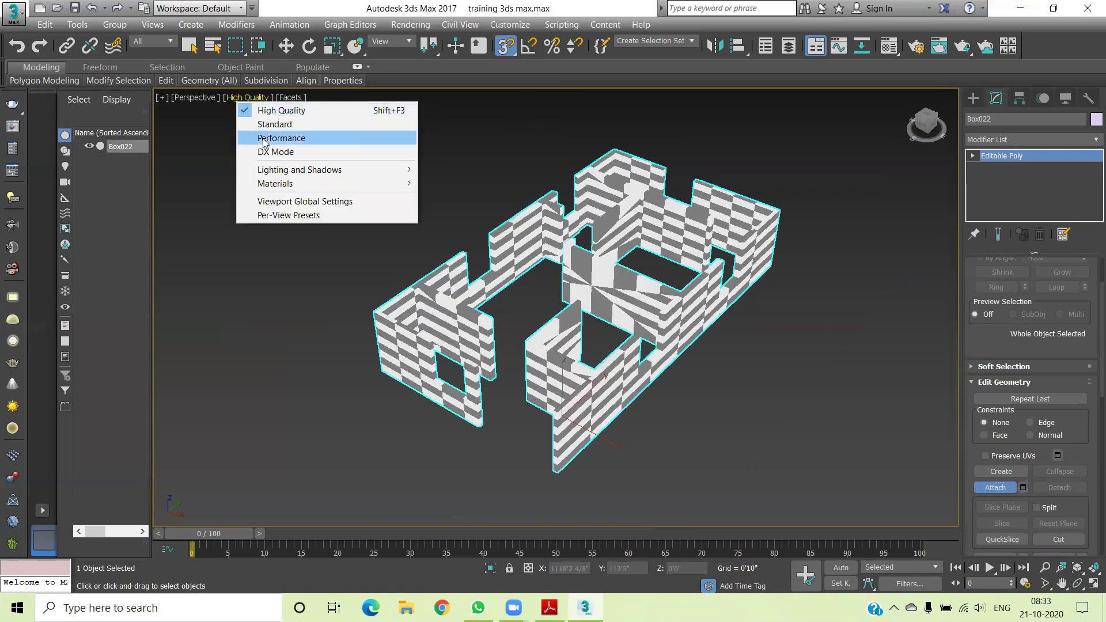
click(263, 139)
click(247, 98)
click(270, 128)
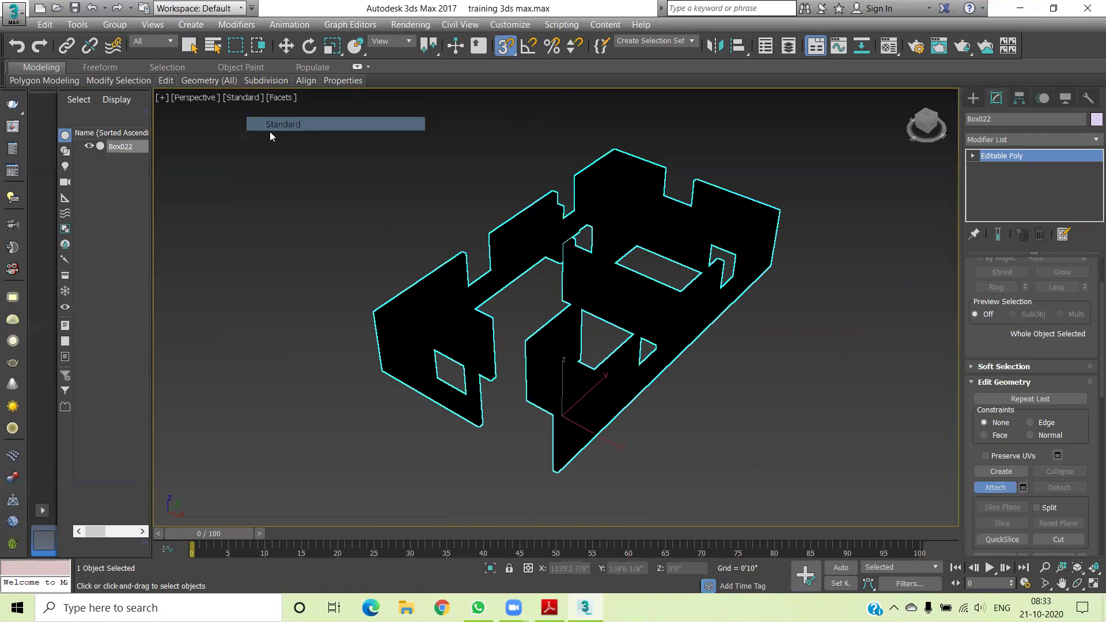
Orbit to a low side angle and switch the display back to Performance
middle_drag(517, 283, 505, 273)
mouse_move(922, 130)
mouse_down()
mouse_move(898, 112)
mouse_move(710, 294)
mouse_up()
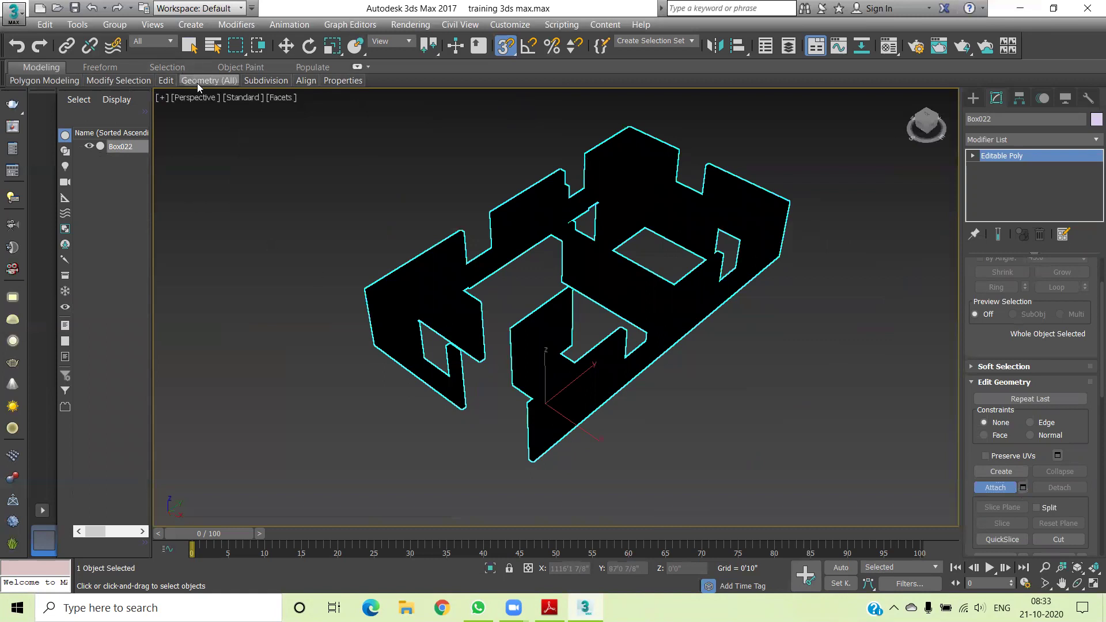
click(242, 95)
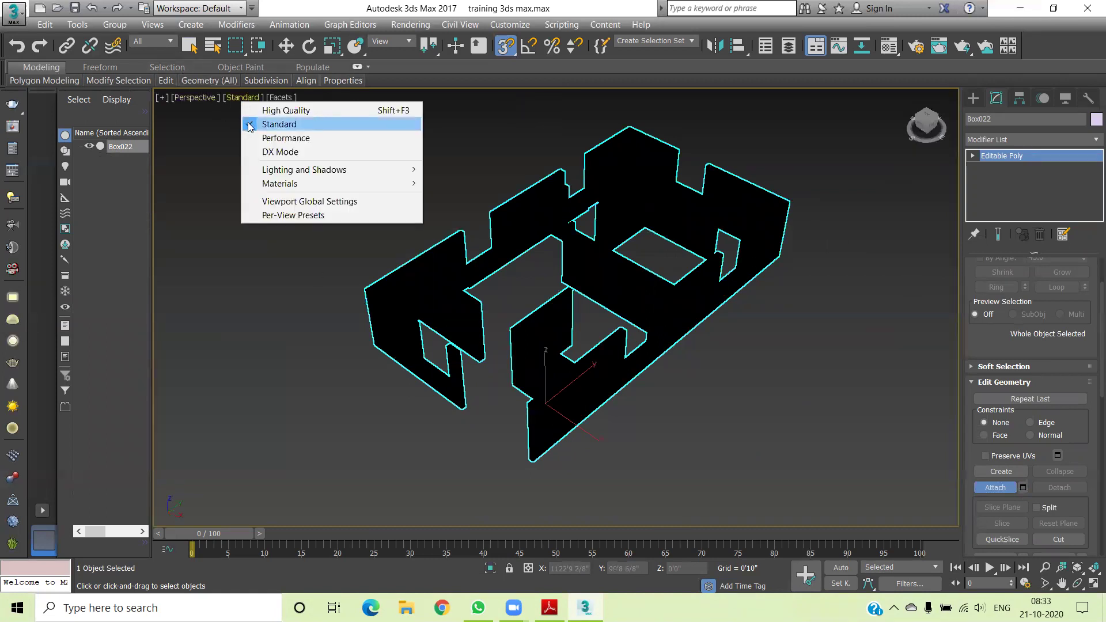
click(280, 139)
middle_drag(345, 245, 368, 262)
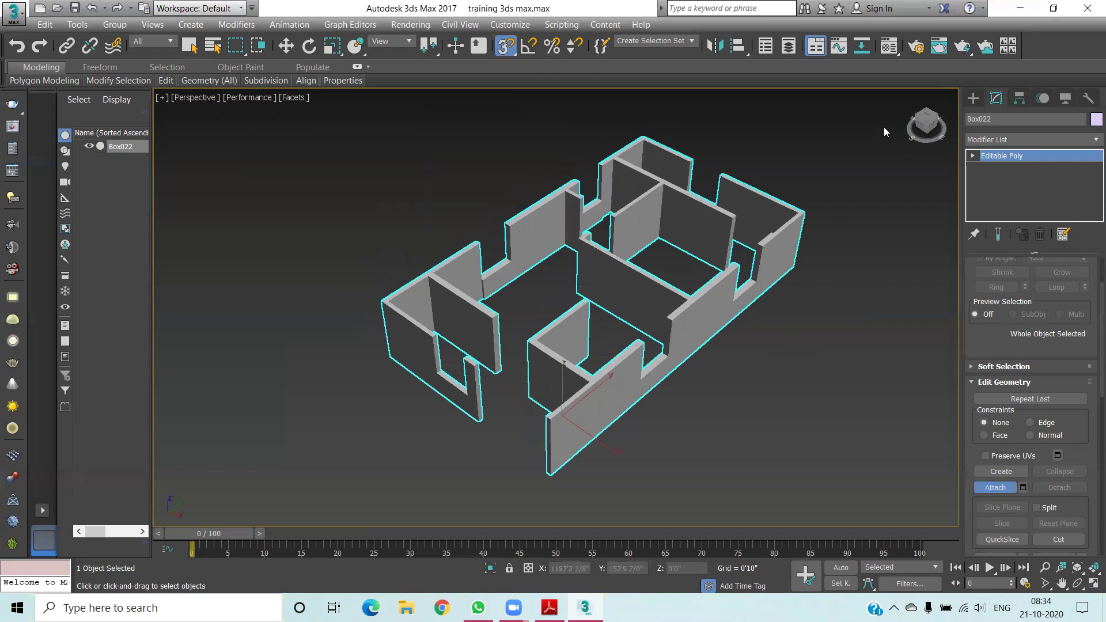
drag(940, 131, 908, 145)
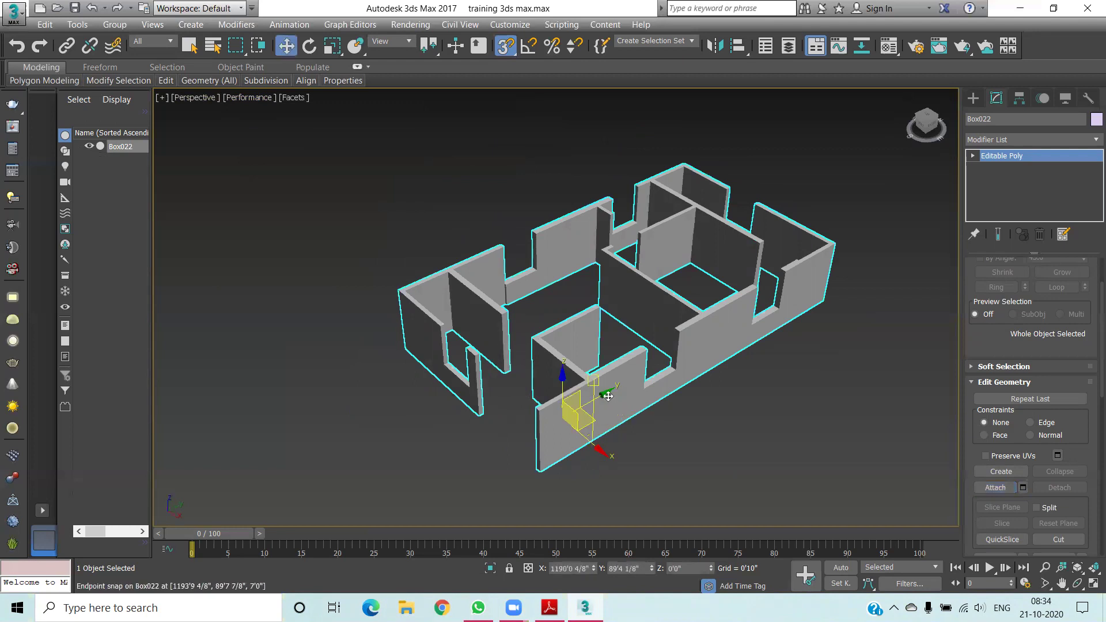
mouse_move(604, 395)
mouse_down()
mouse_move(545, 336)
mouse_move(654, 419)
mouse_move(477, 467)
mouse_move(545, 317)
mouse_move(564, 440)
mouse_move(445, 452)
mouse_move(519, 457)
mouse_move(432, 374)
mouse_move(491, 293)
mouse_up()
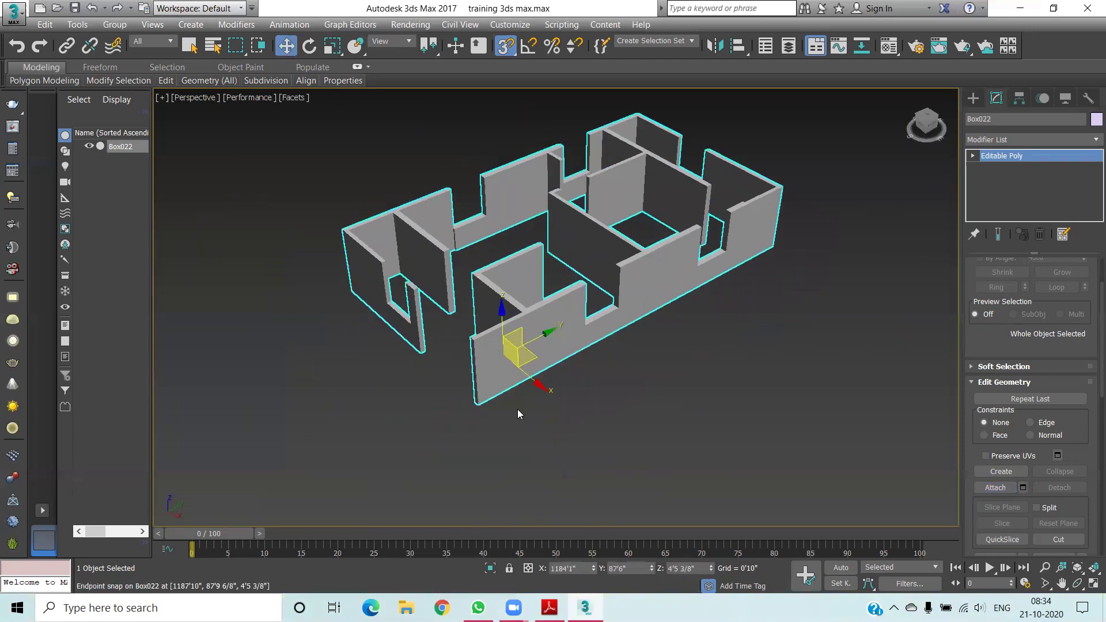
key(ctrl+z)
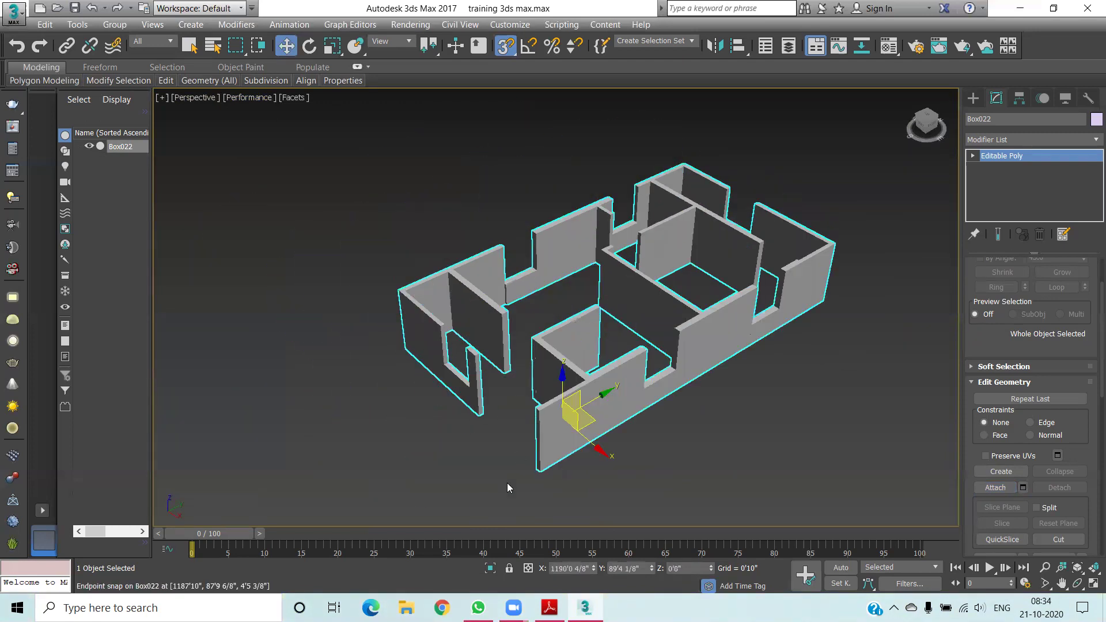
click(519, 448)
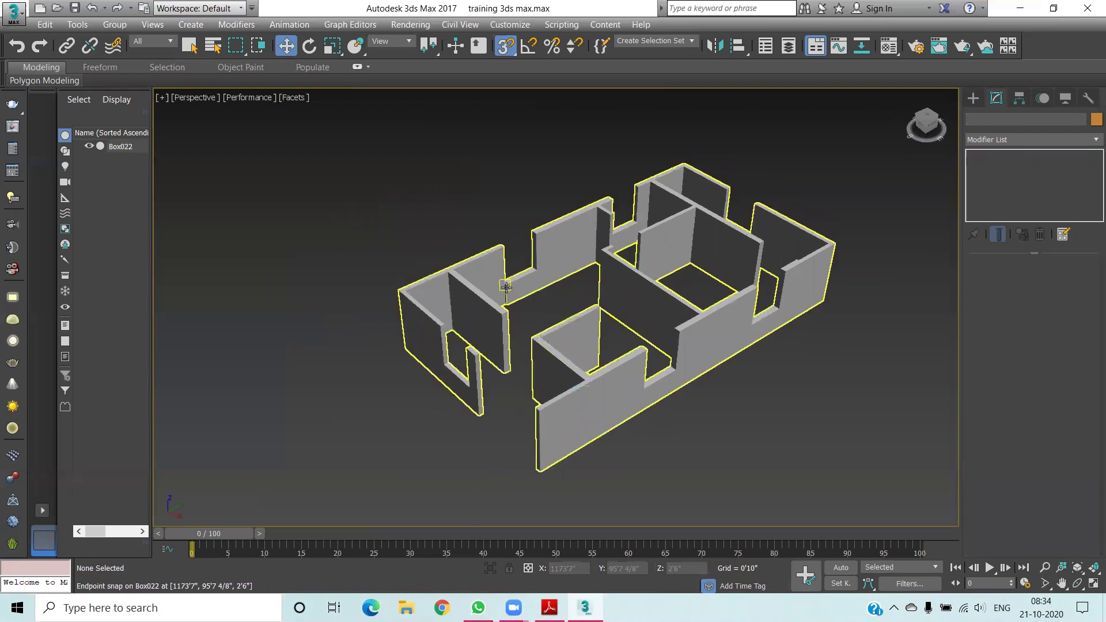
scroll(527, 280, up, 5)
scroll(527, 280, up, 2)
scroll(540, 314, down, 10)
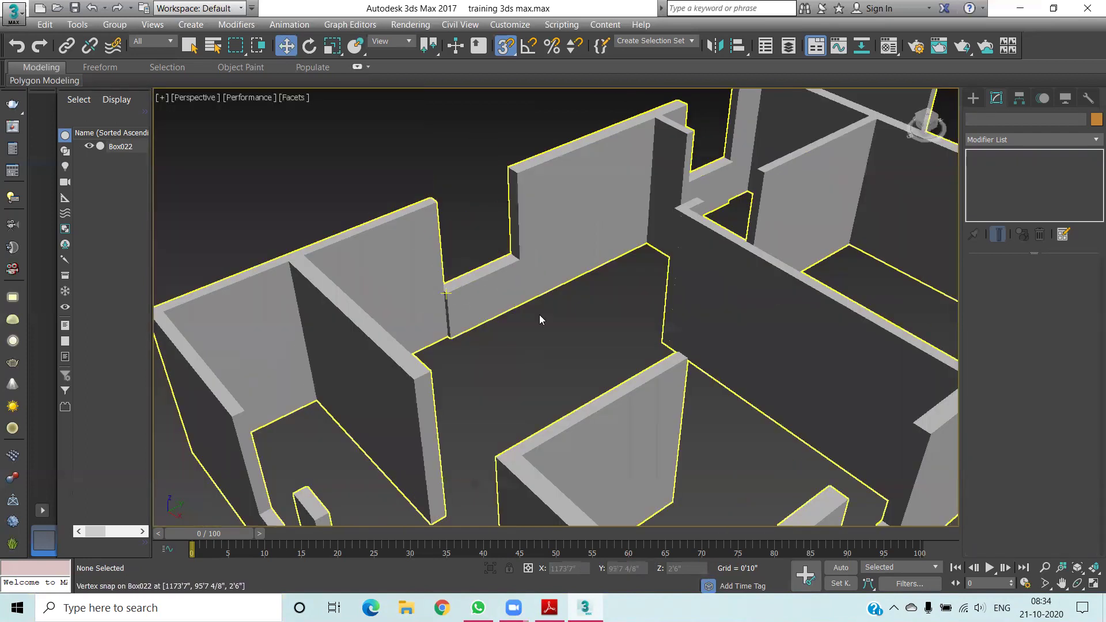
scroll(545, 329, down, 5)
scroll(545, 328, up, 3)
scroll(539, 304, up, 2)
scroll(556, 301, down, 4)
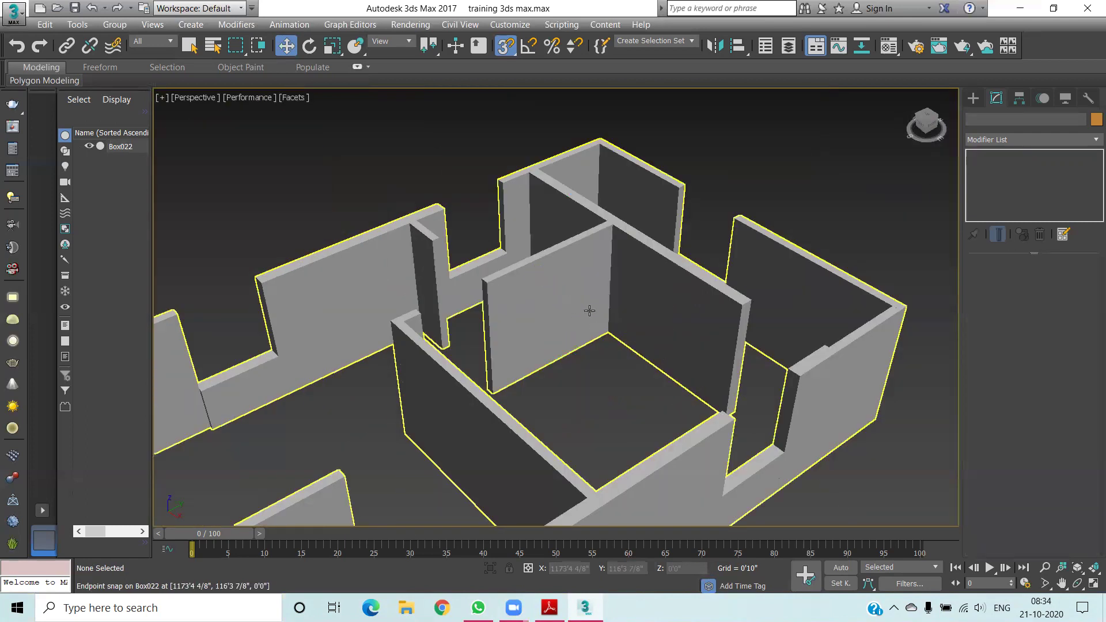
scroll(588, 311, down, 3)
scroll(646, 345, up, 1)
scroll(647, 344, up, 6)
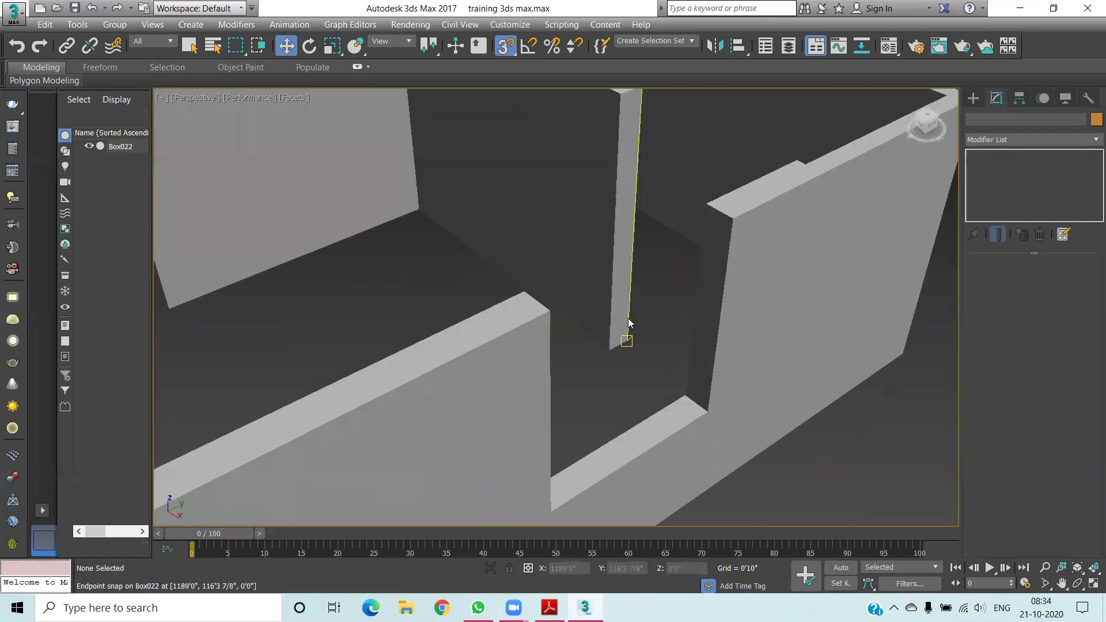
scroll(626, 324, down, 5)
scroll(662, 346, down, 4)
scroll(698, 375, up, 6)
scroll(590, 365, up, 3)
mouse_move(590, 365)
middle_down()
mouse_move(499, 382)
mouse_move(494, 370)
middle_up()
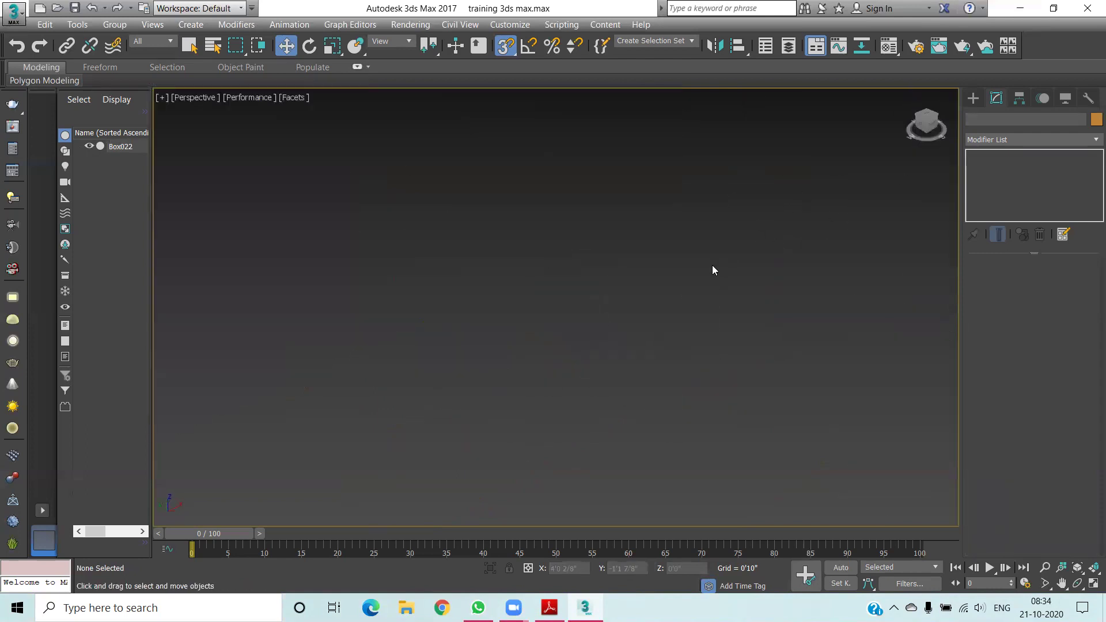
scroll(710, 280, down, 5)
scroll(709, 280, up, 5)
scroll(689, 297, up, 3)
scroll(586, 324, up, 2)
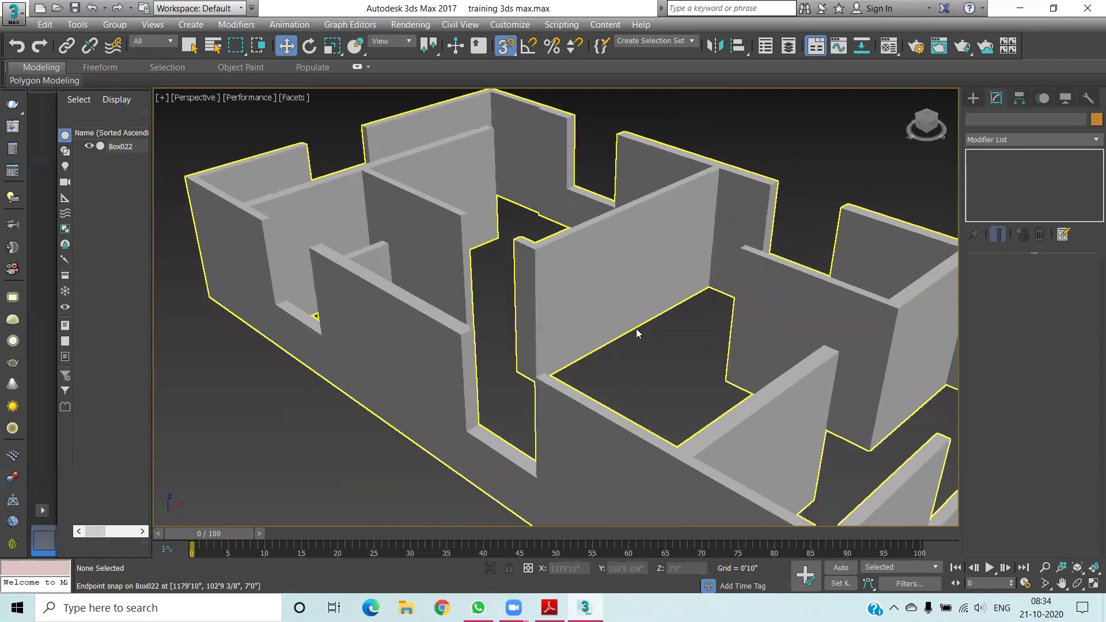
scroll(638, 331, down, 2)
scroll(647, 348, down, 3)
middle_drag(637, 363, 506, 383)
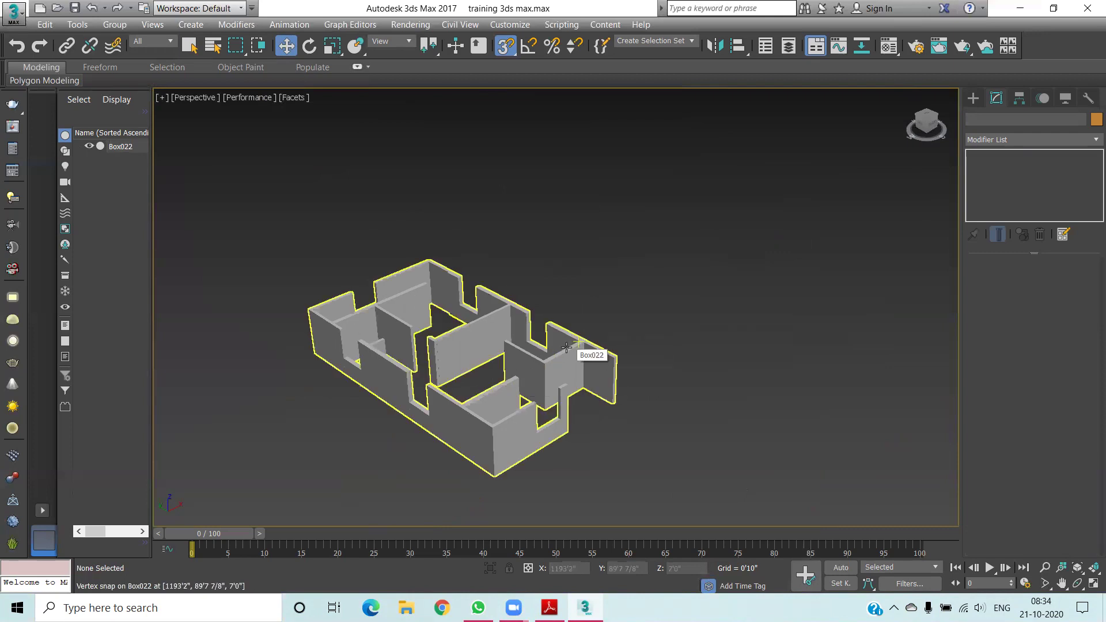
click(523, 432)
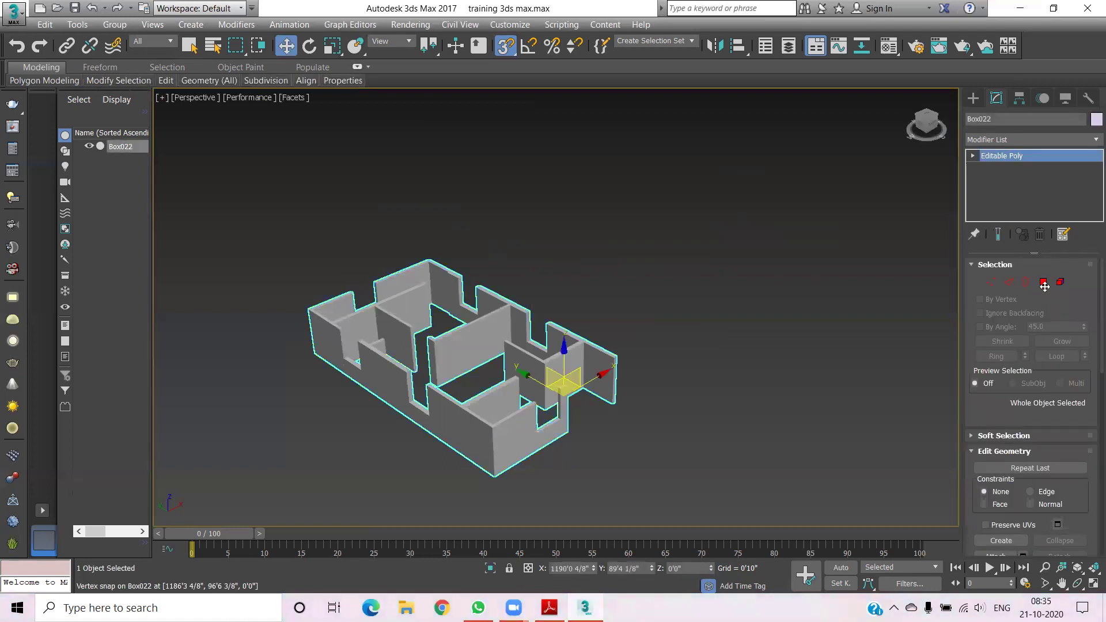
In Polygon mode from the top view, select the bottom, right and vertical wall faces
click(1044, 284)
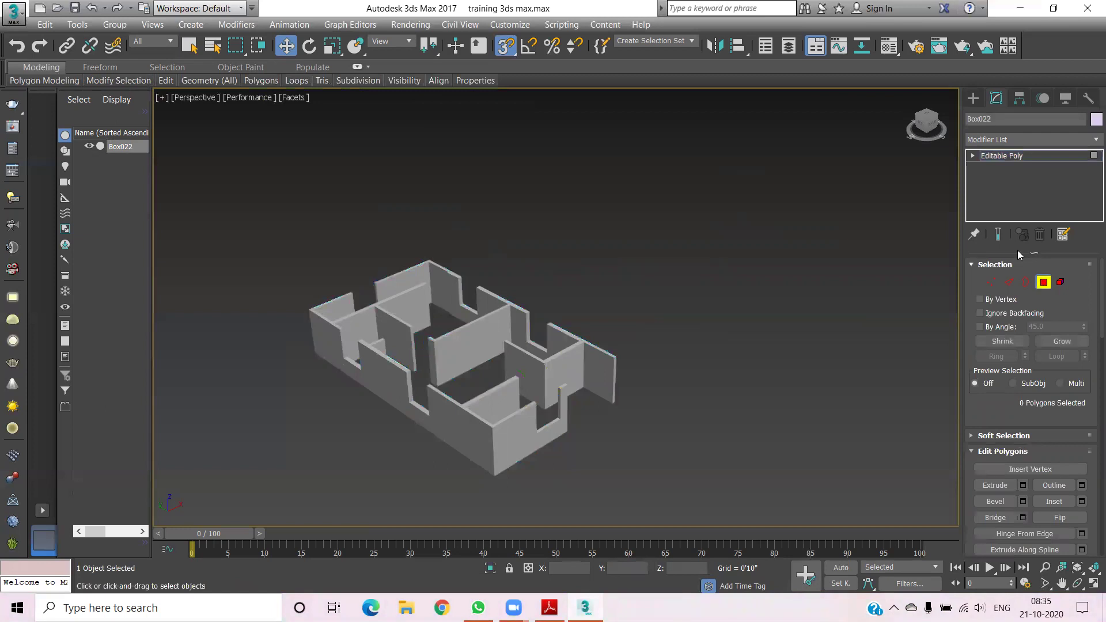
click(926, 117)
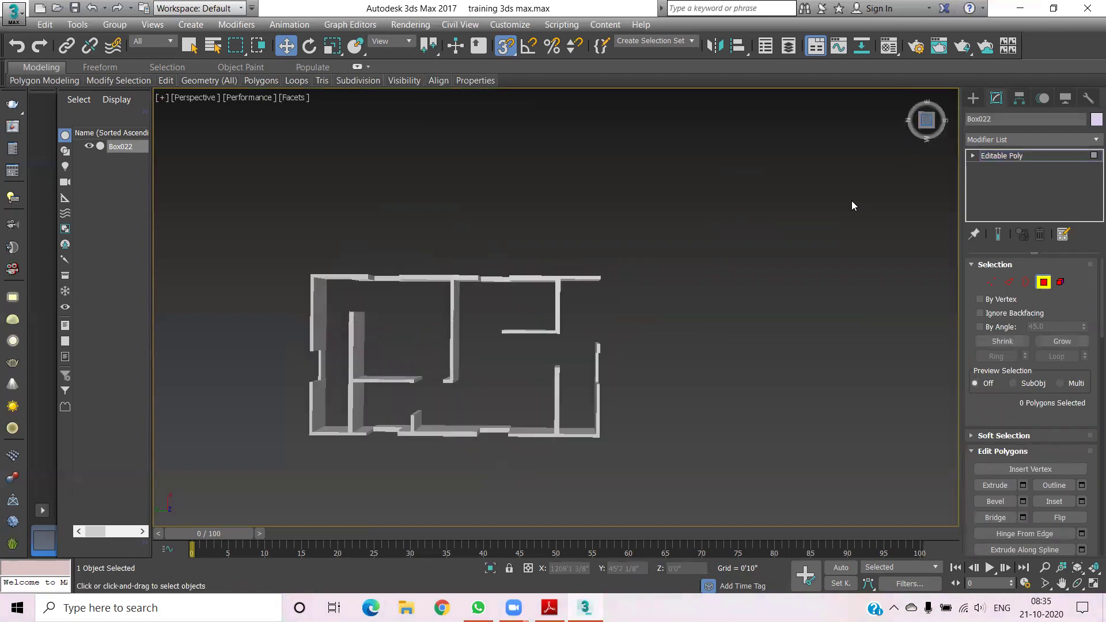
scroll(557, 439, up, 5)
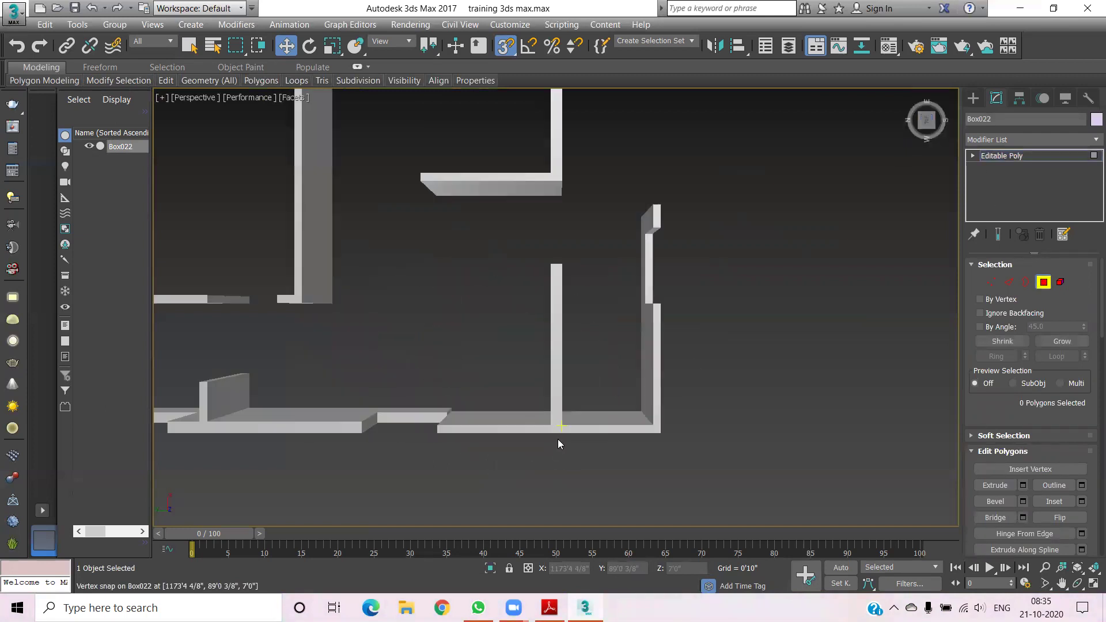
click(601, 432)
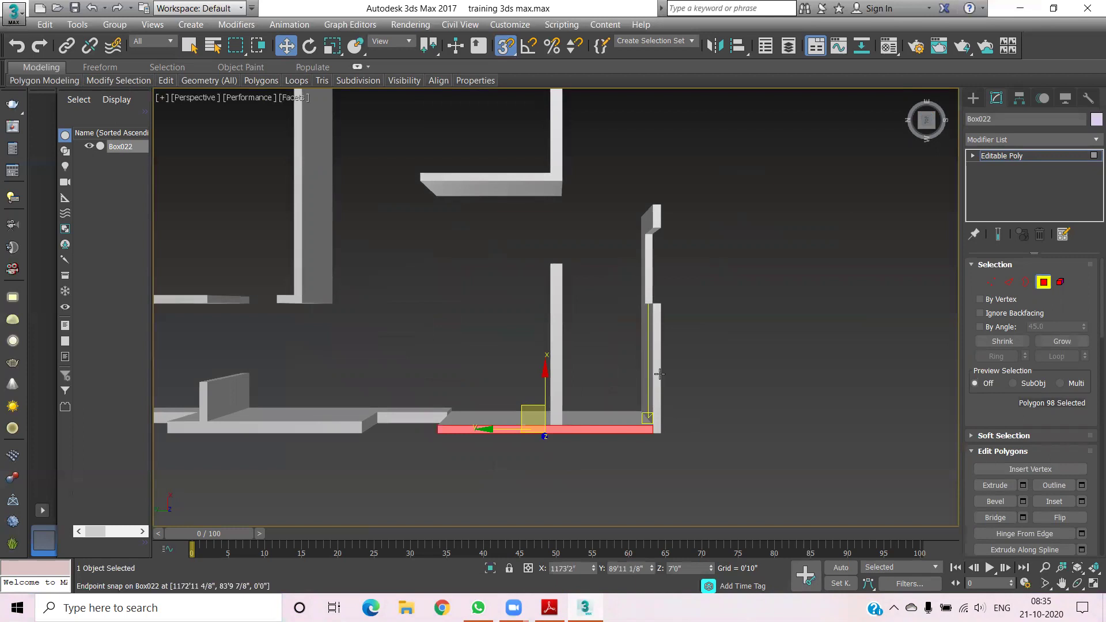
ctrl+click(658, 378)
drag(668, 257, 666, 261)
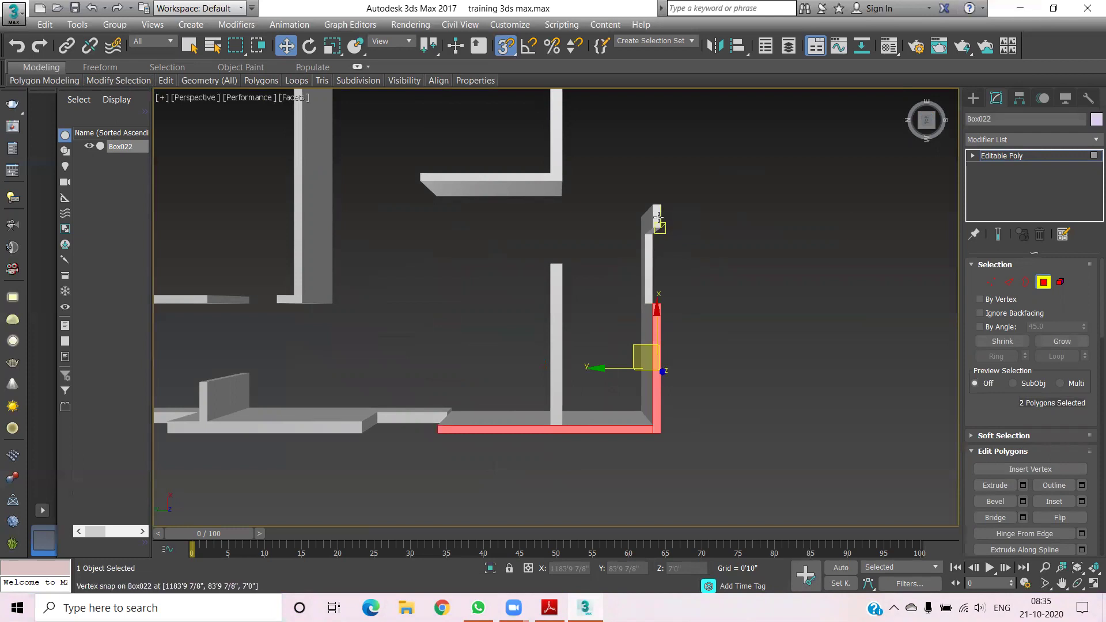
scroll(658, 217, up, 3)
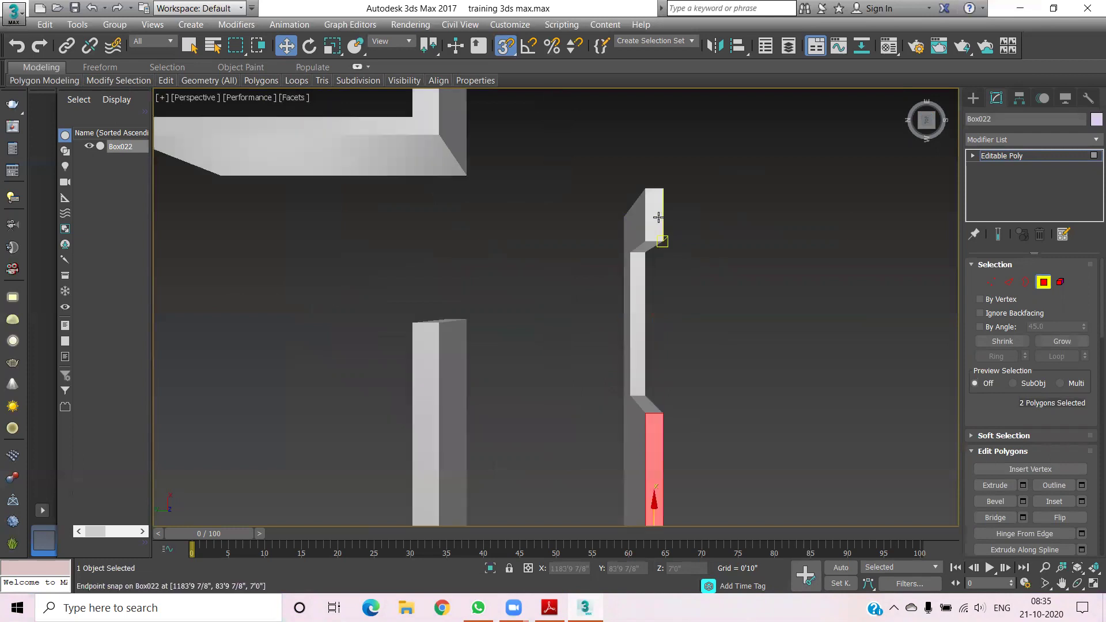
ctrl+click(656, 217)
scroll(681, 225, down, 3)
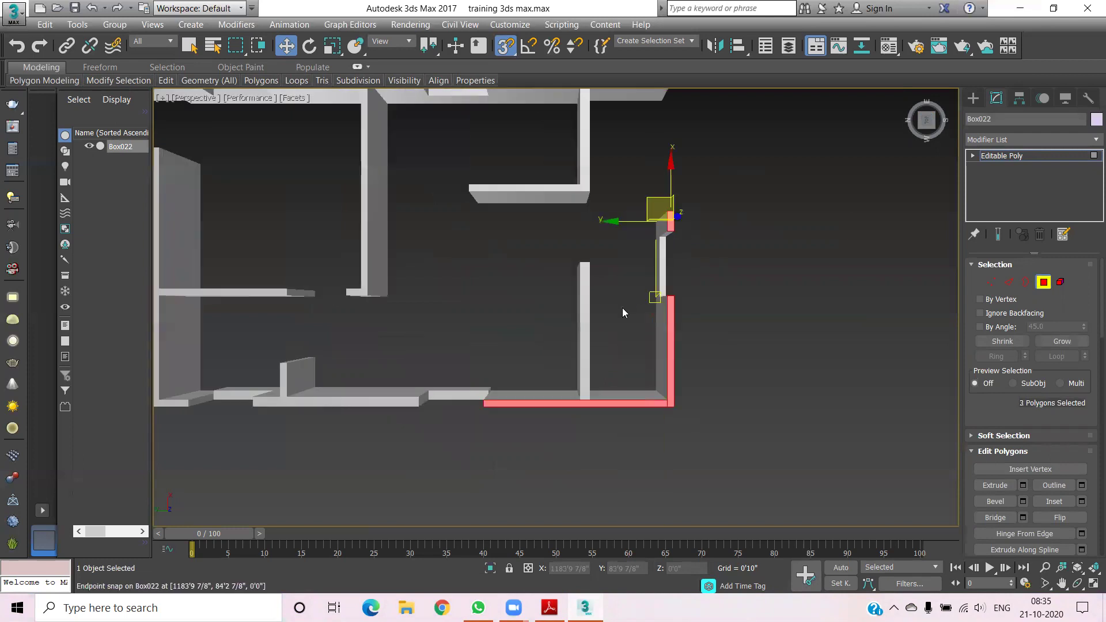
ctrl+click(585, 350)
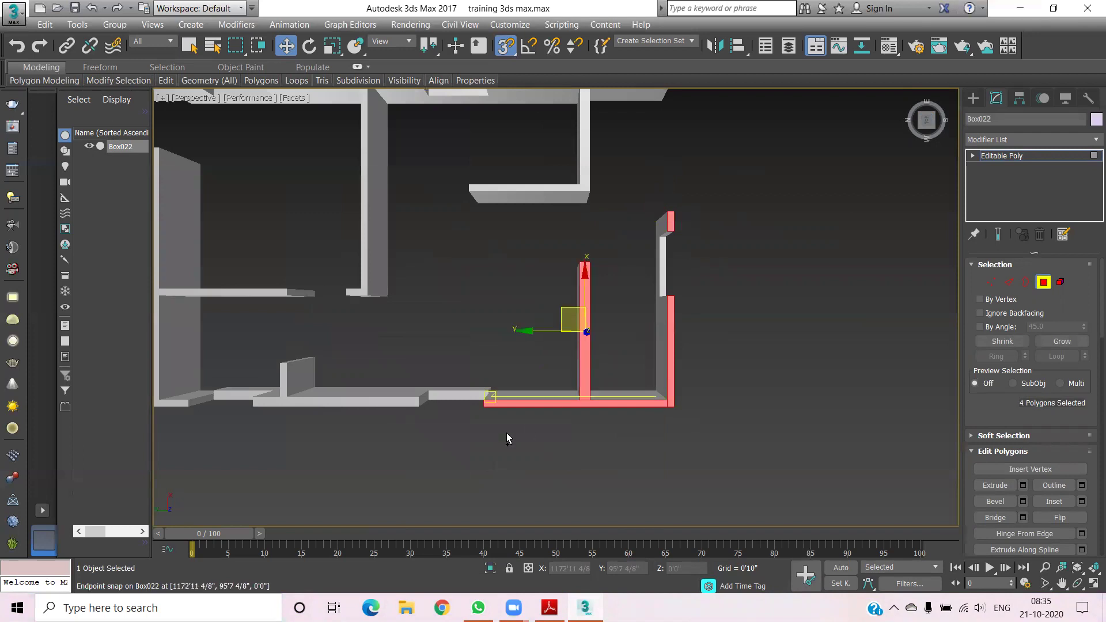
ctrl+click(403, 402)
Add the left, inner and top wall faces, reaching 13 selected polygons
middle_drag(424, 366, 617, 325)
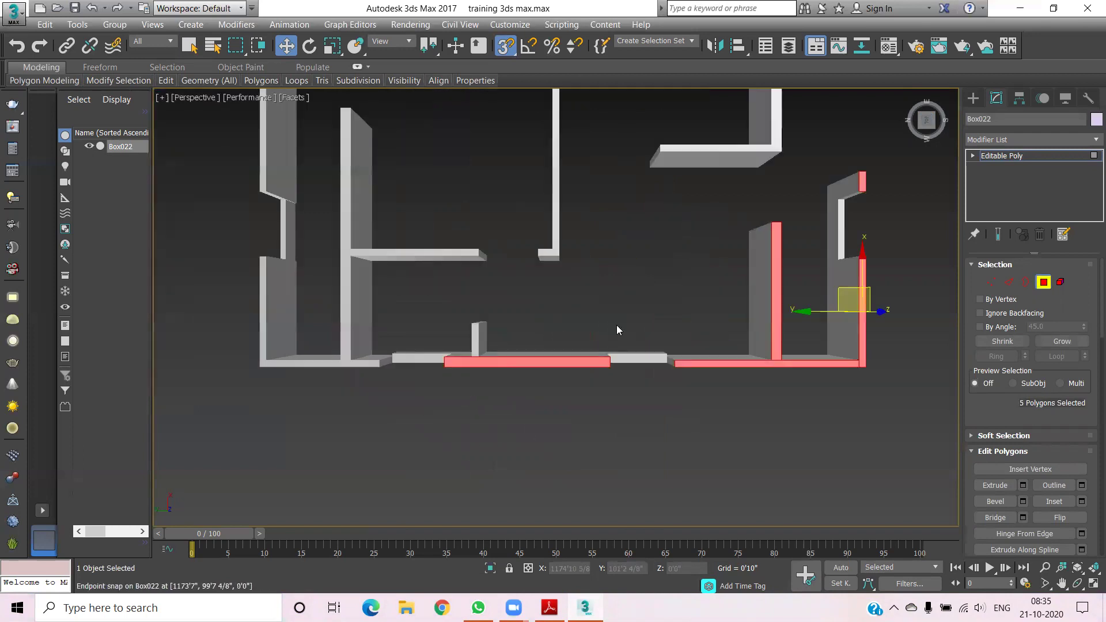
ctrl+click(395, 355)
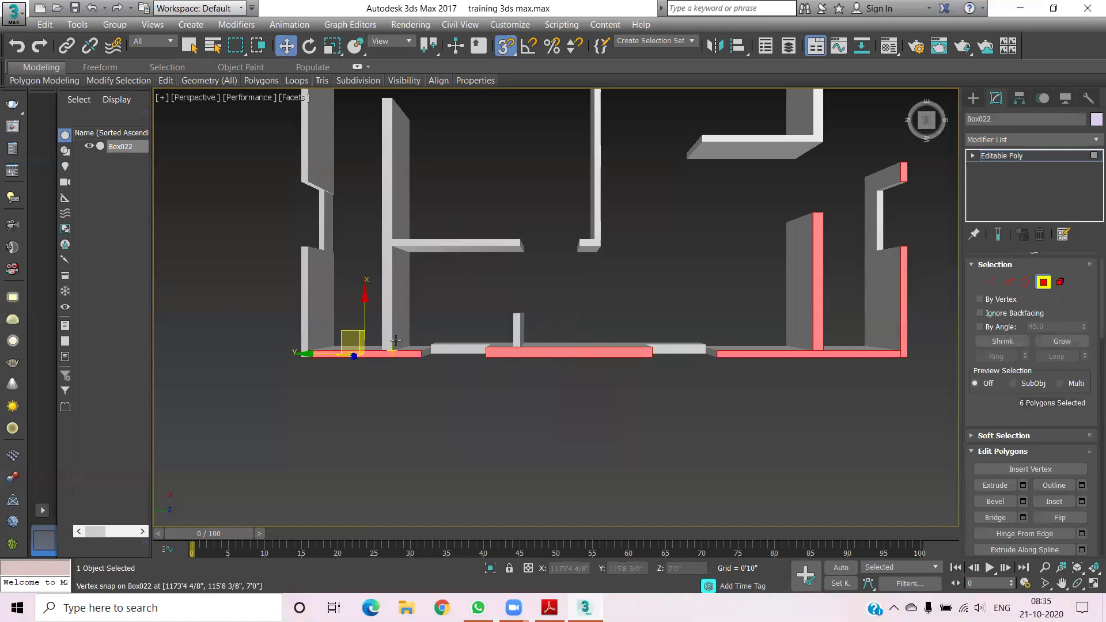
ctrl+click(388, 322)
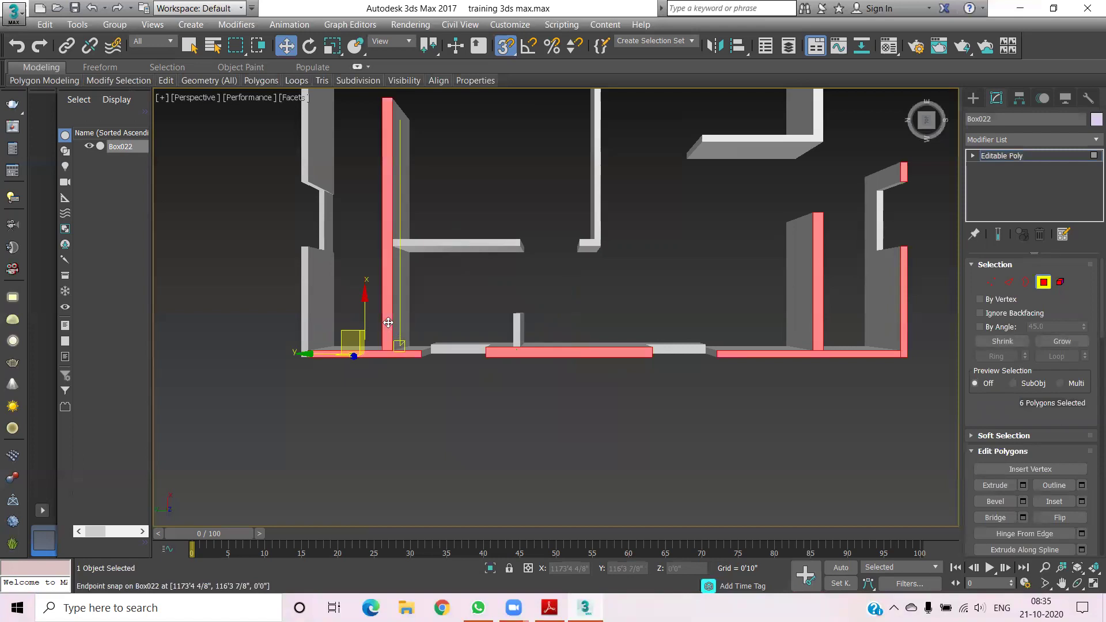
ctrl+click(424, 243)
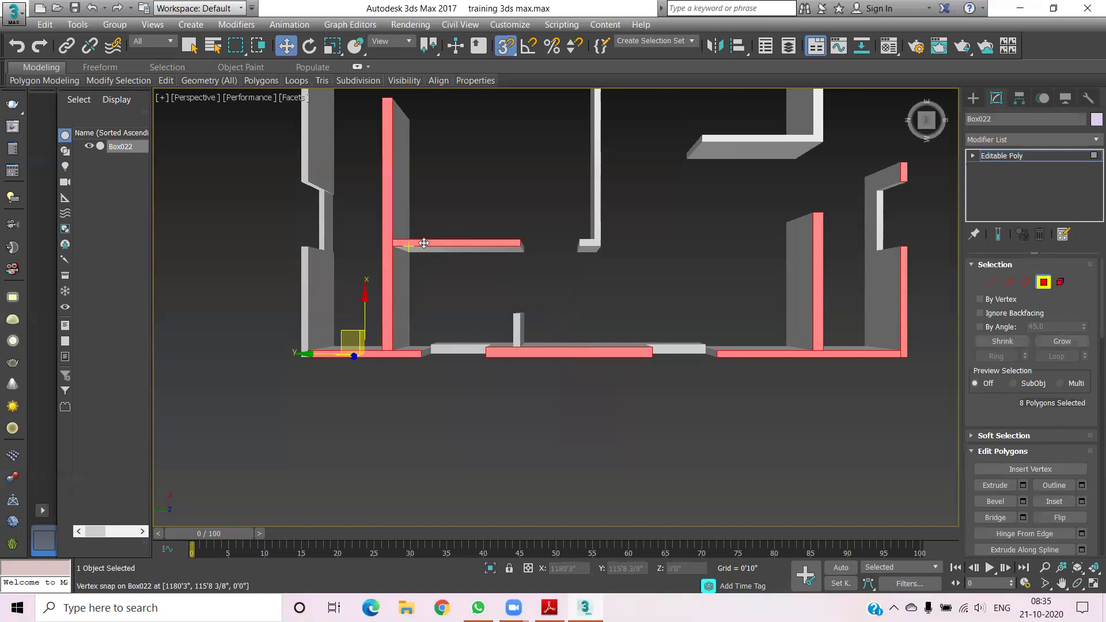
ctrl+click(303, 295)
middle_drag(358, 265, 353, 311)
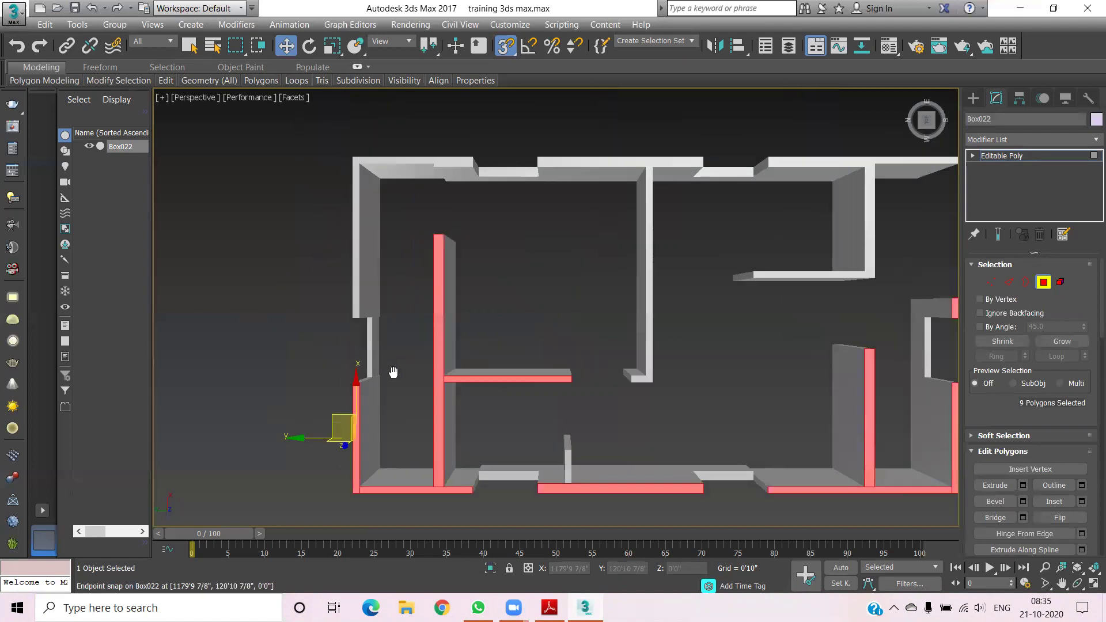
ctrl+click(357, 287)
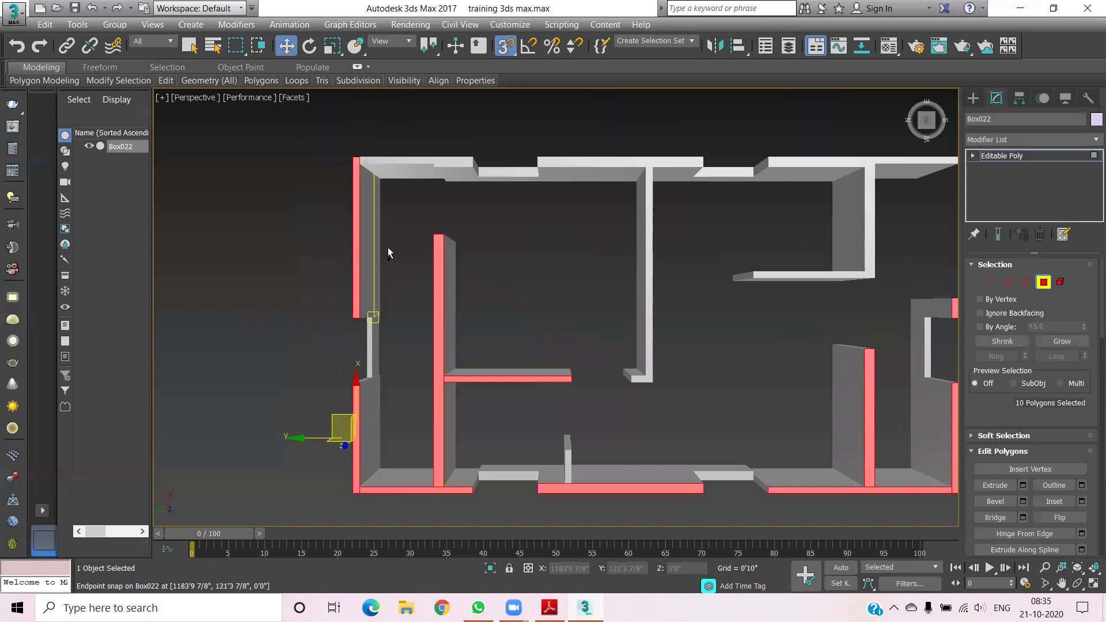
scroll(397, 159, up, 4)
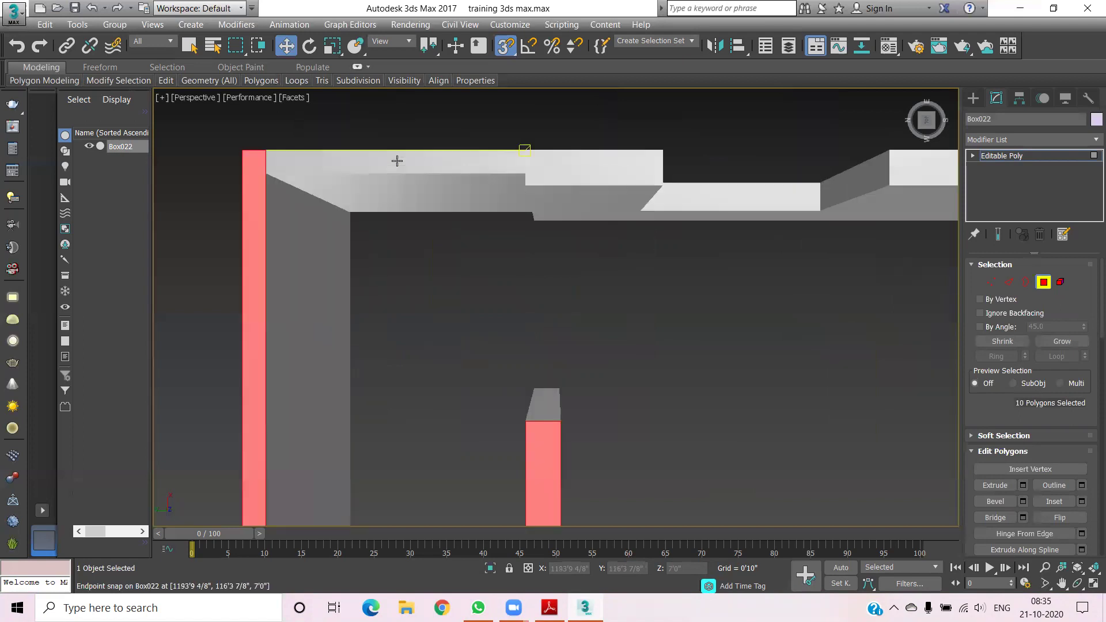
ctrl+click(399, 161)
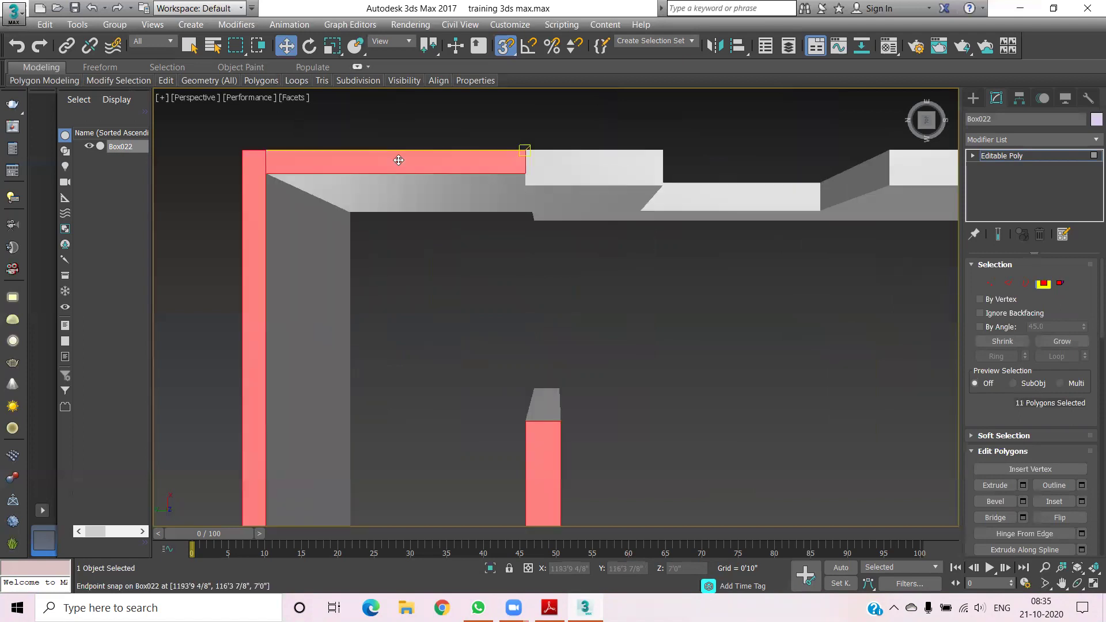
ctrl+click(570, 162)
middle_drag(709, 180, 526, 188)
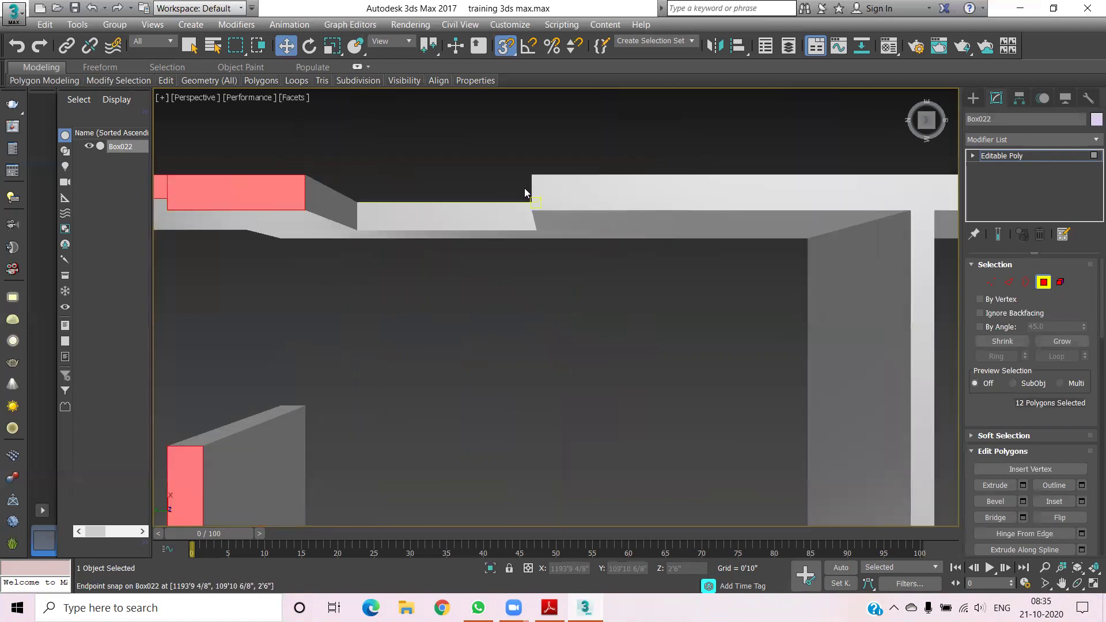
ctrl+click(576, 188)
Orbit and frame the whole walled floor plan, then view the house from the front
scroll(628, 219, down, 4)
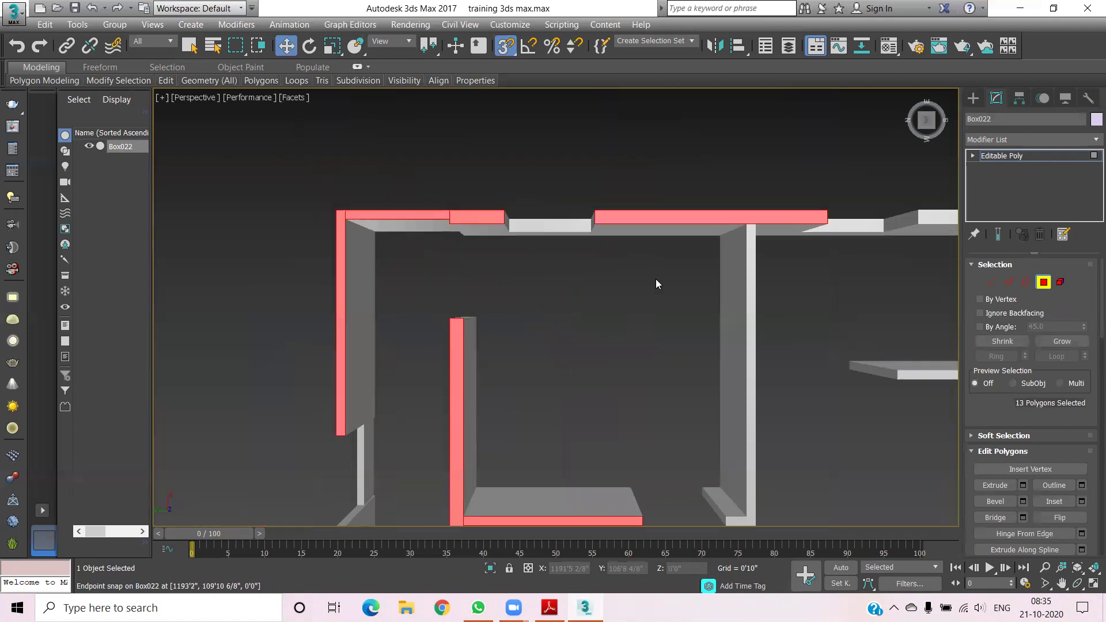
scroll(656, 293, down, 3)
middle_drag(662, 307, 627, 286)
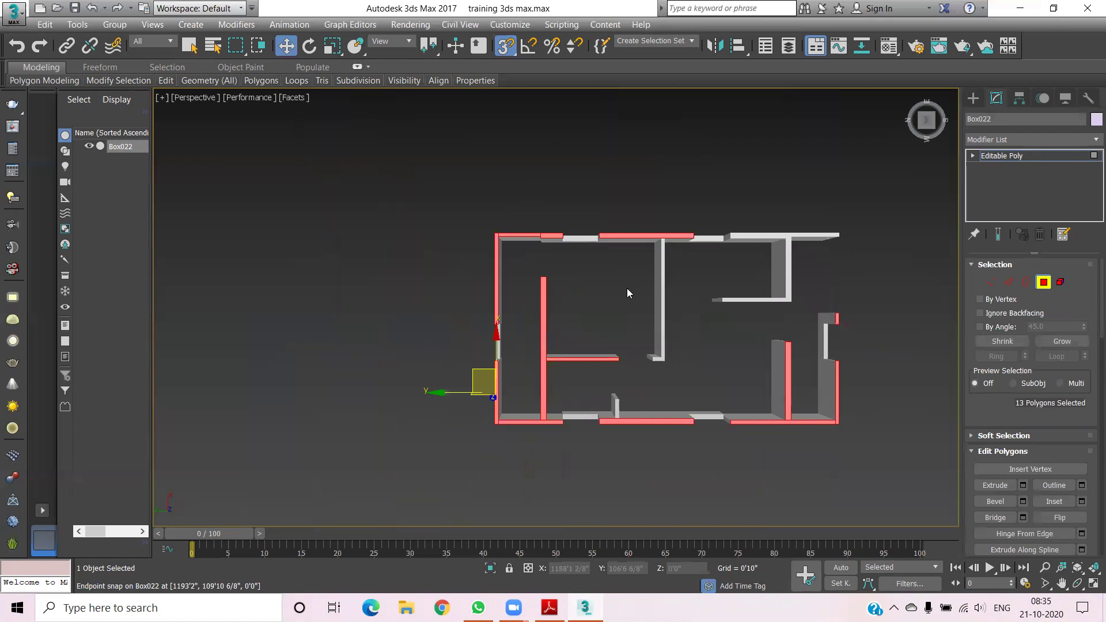
scroll(747, 225, up, 5)
scroll(747, 226, up, 3)
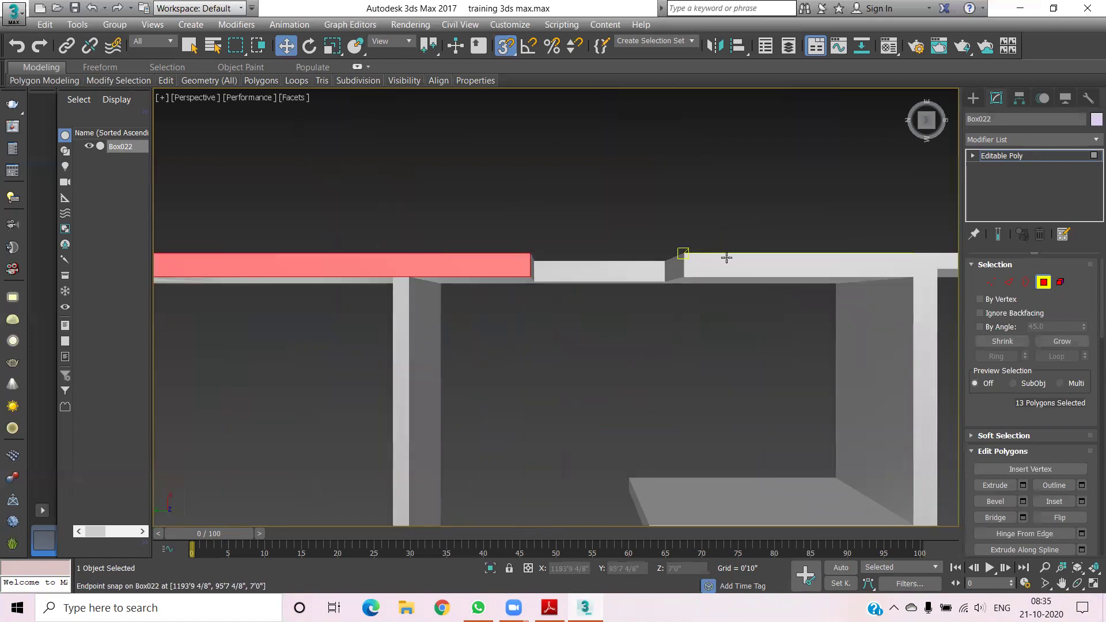
drag(932, 126, 808, 240)
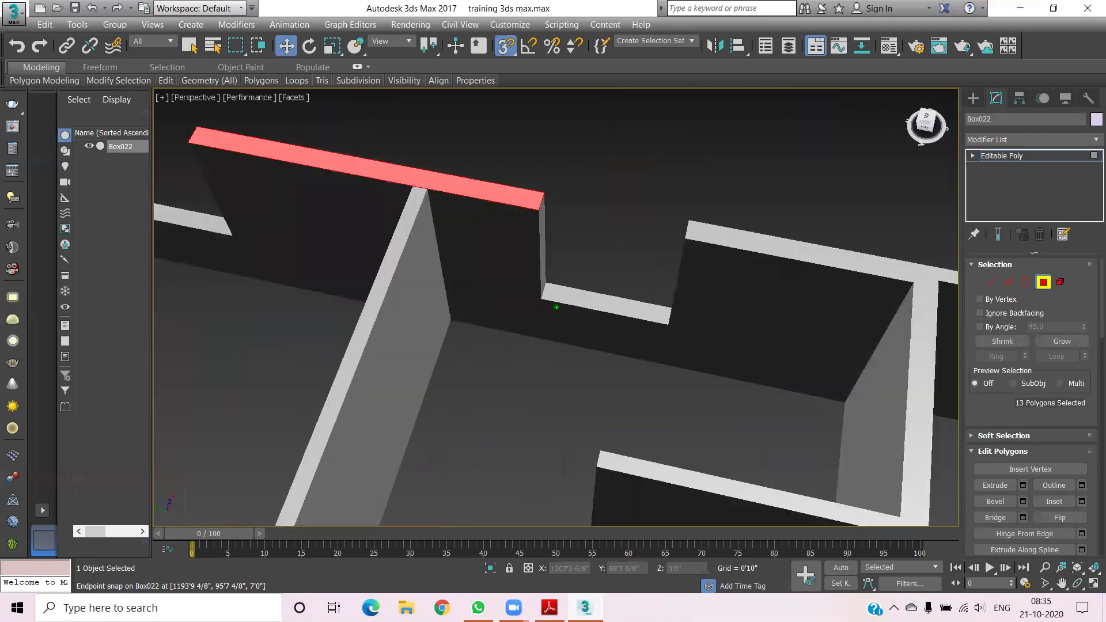
scroll(806, 241, down, 5)
middle_drag(711, 386, 680, 360)
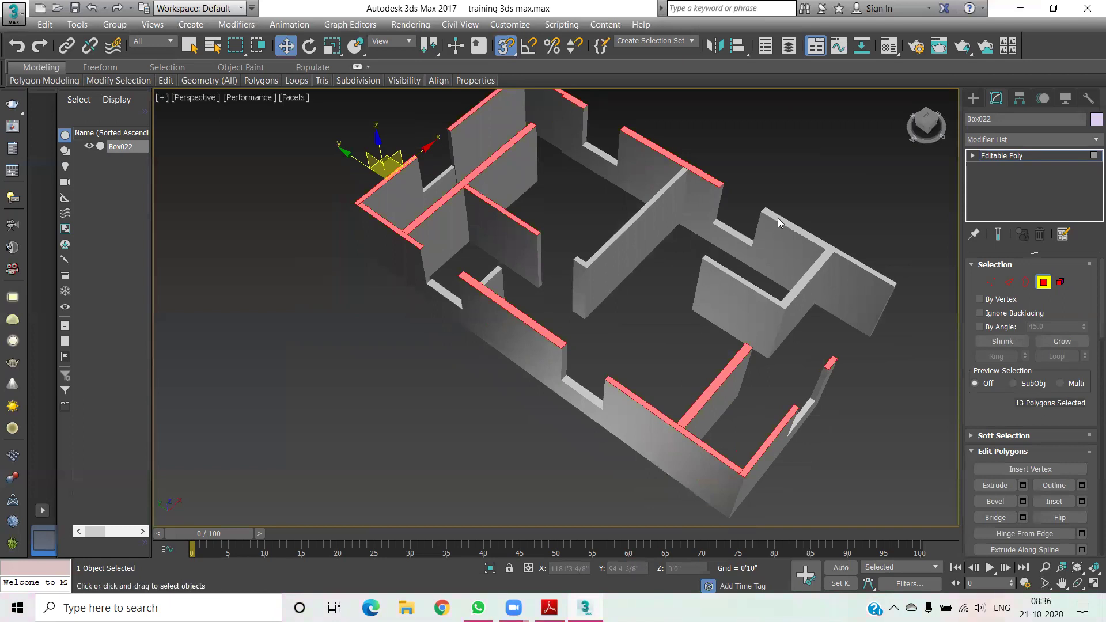
click(934, 131)
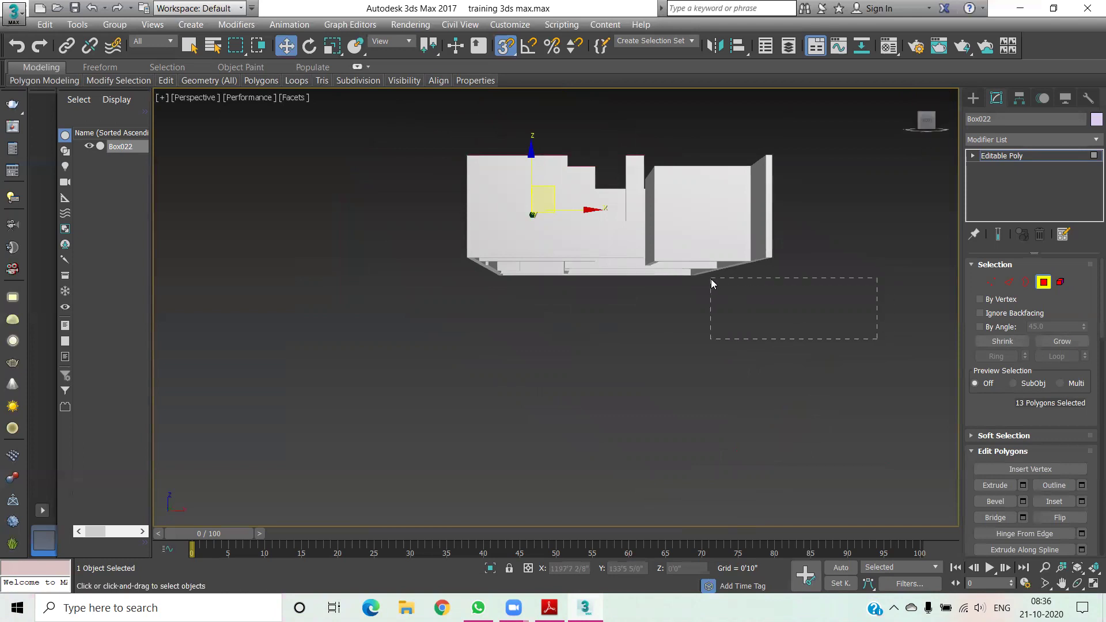
Drag-select empty space to clear the 13 polygons, then orbit to a steep top-down view
drag(711, 279, 764, 297)
drag(822, 321, 827, 316)
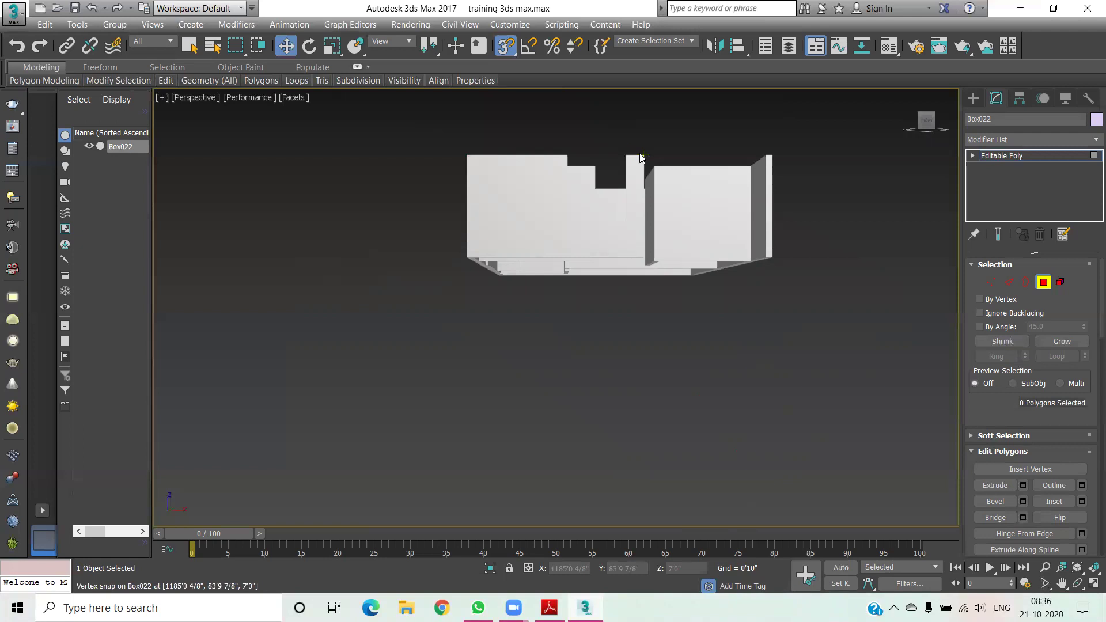
mouse_move(925, 121)
drag(929, 122, 875, 129)
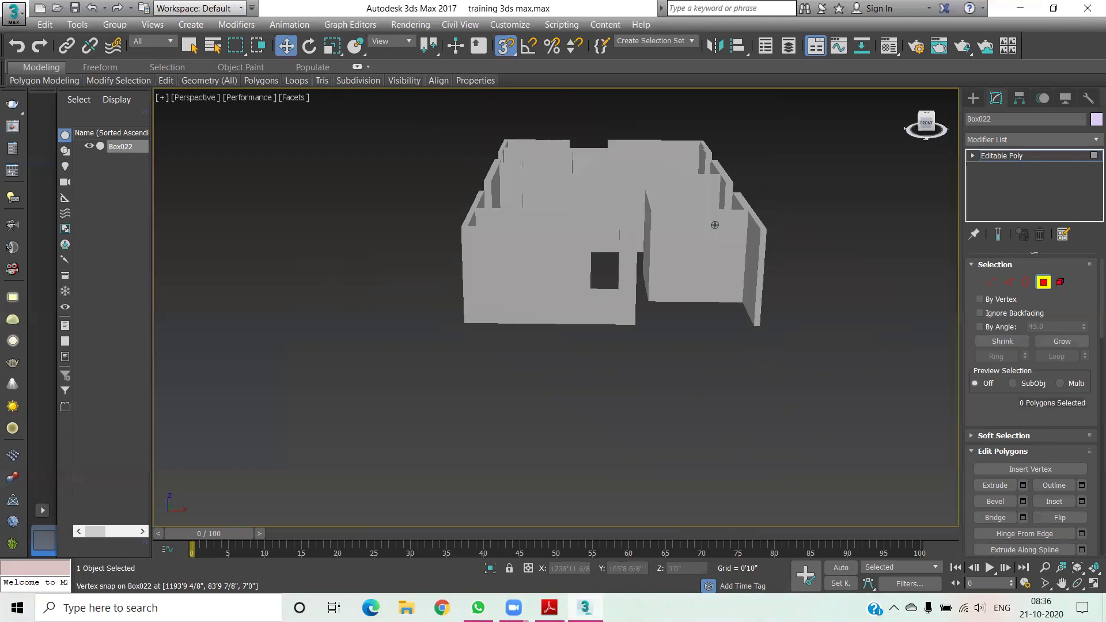
alt+middle_drag(874, 129, 844, 246)
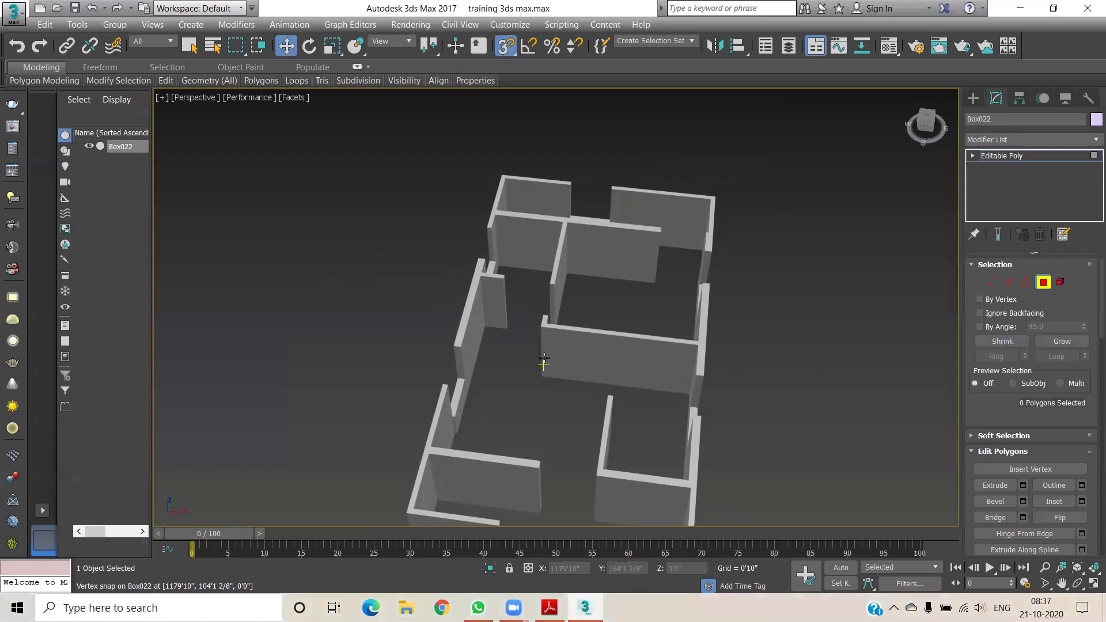
middle_drag(618, 394, 631, 359)
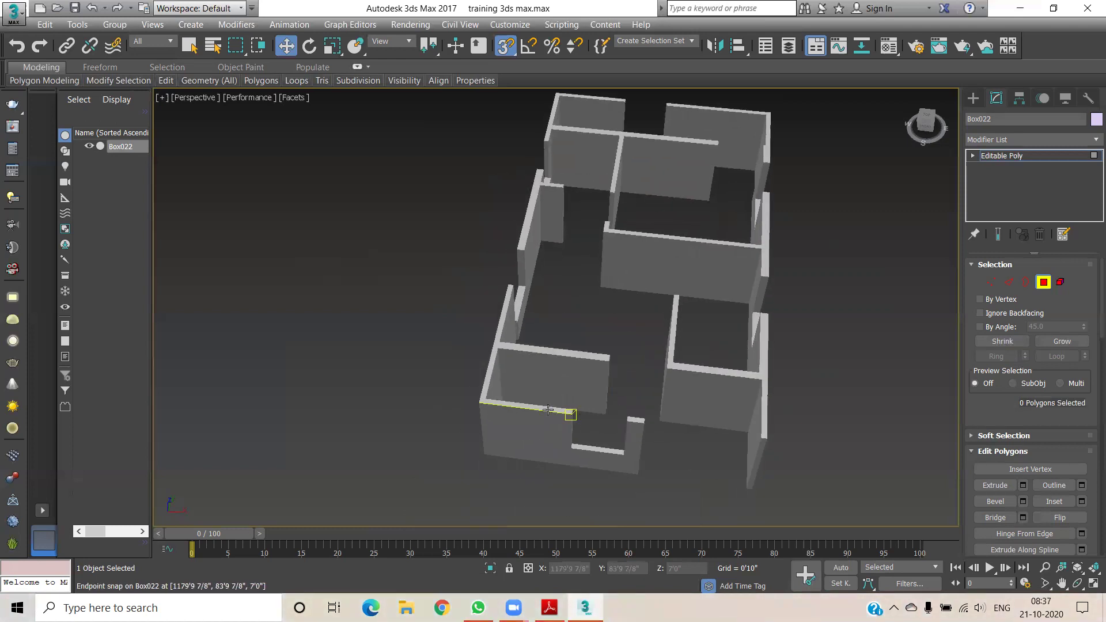
From the top view, select the bottom, left, upper inner, small right and upper-left wall faces
click(926, 118)
middle_drag(592, 453, 589, 388)
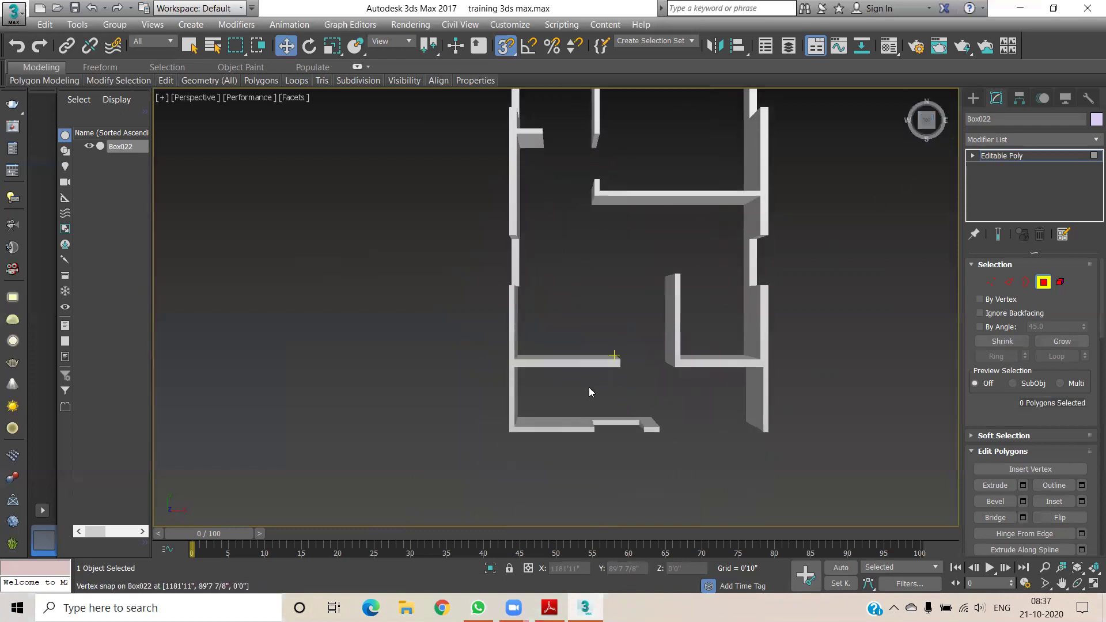
scroll(555, 430, up, 5)
click(555, 429)
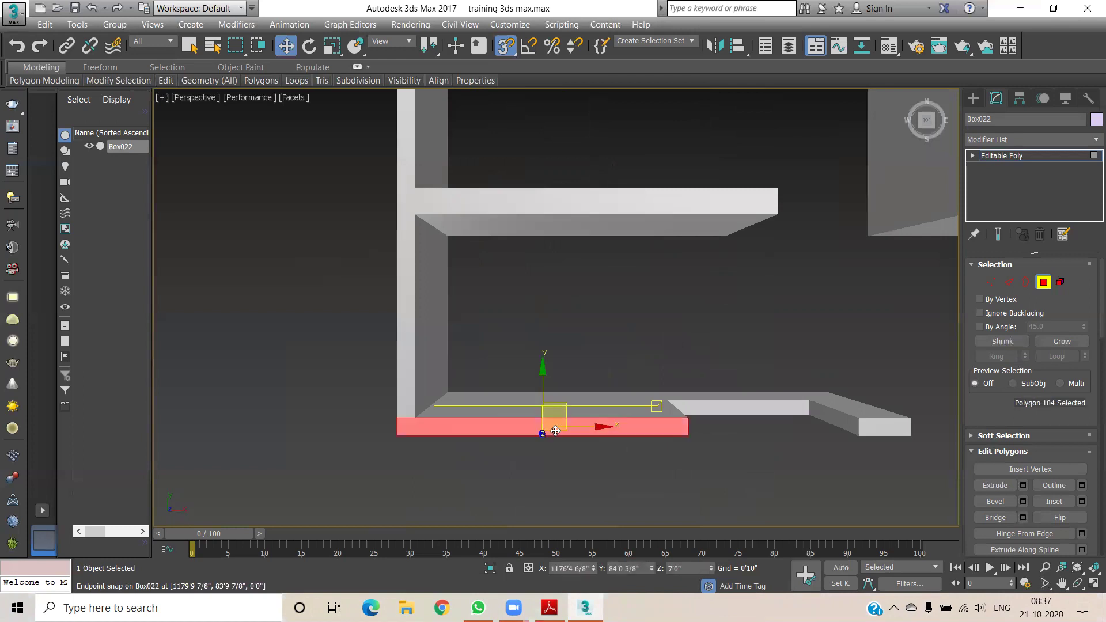
ctrl+click(404, 380)
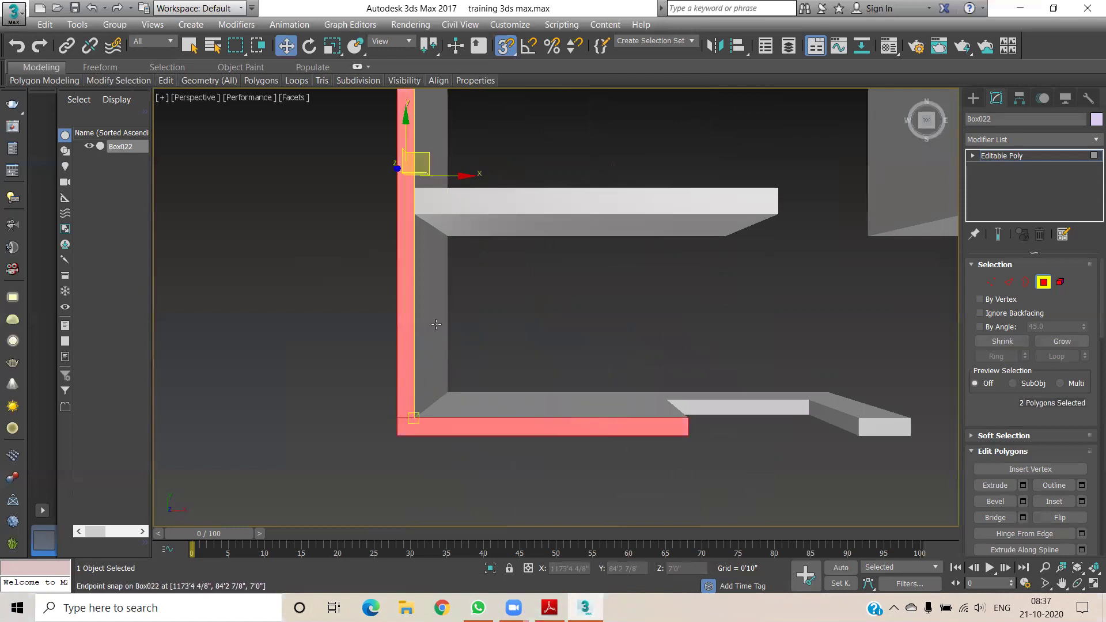
ctrl+click(525, 215)
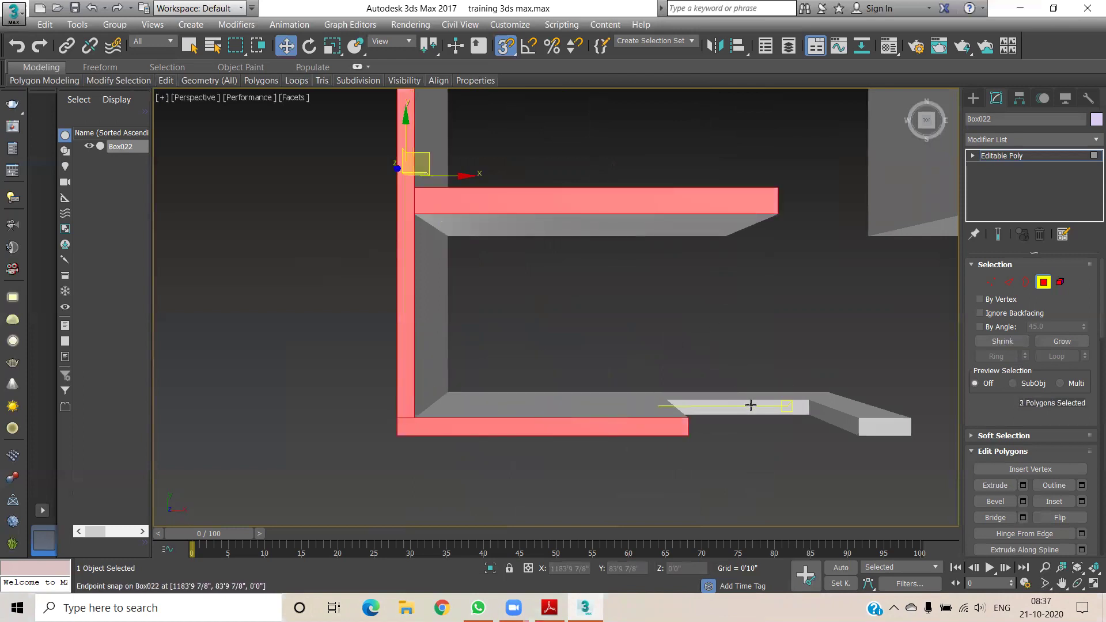
ctrl+click(867, 428)
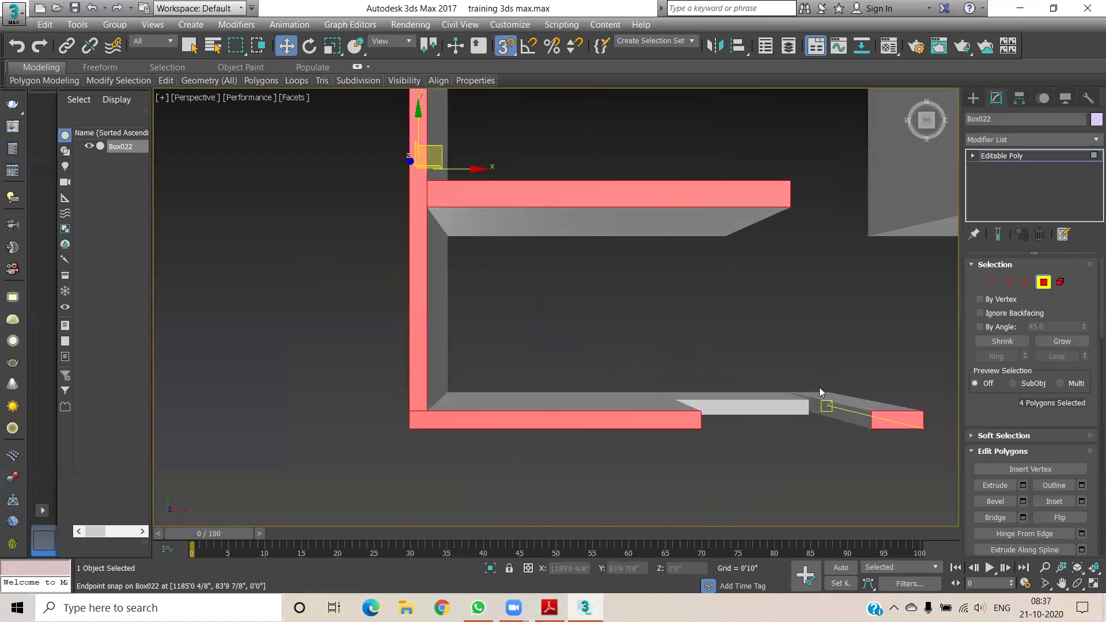
scroll(806, 340, down, 5)
middle_drag(804, 336, 617, 408)
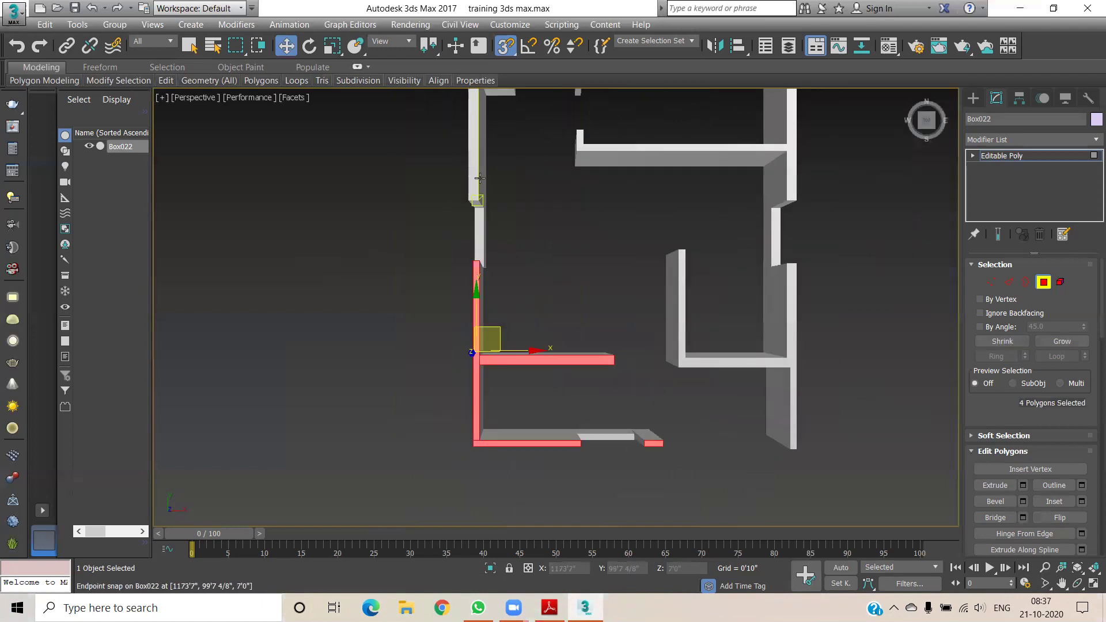
ctrl+click(474, 174)
Add the horizontal, vertical and several right-wall top faces to the selection
drag(473, 174, 467, 310)
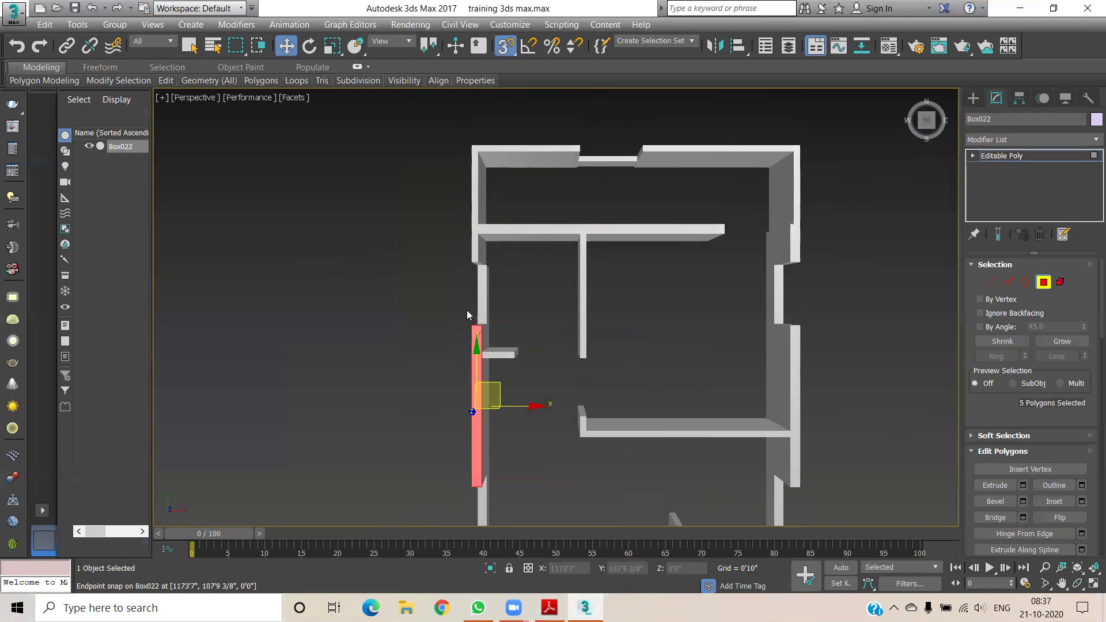
scroll(472, 233, up, 4)
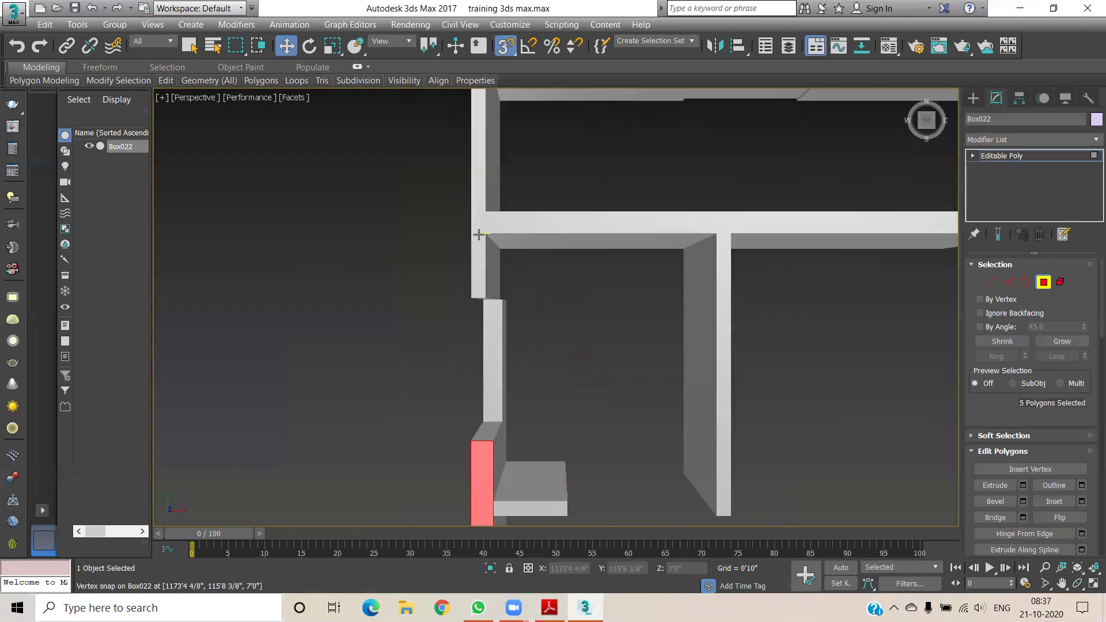
ctrl+click(494, 230)
scroll(590, 229, down, 2)
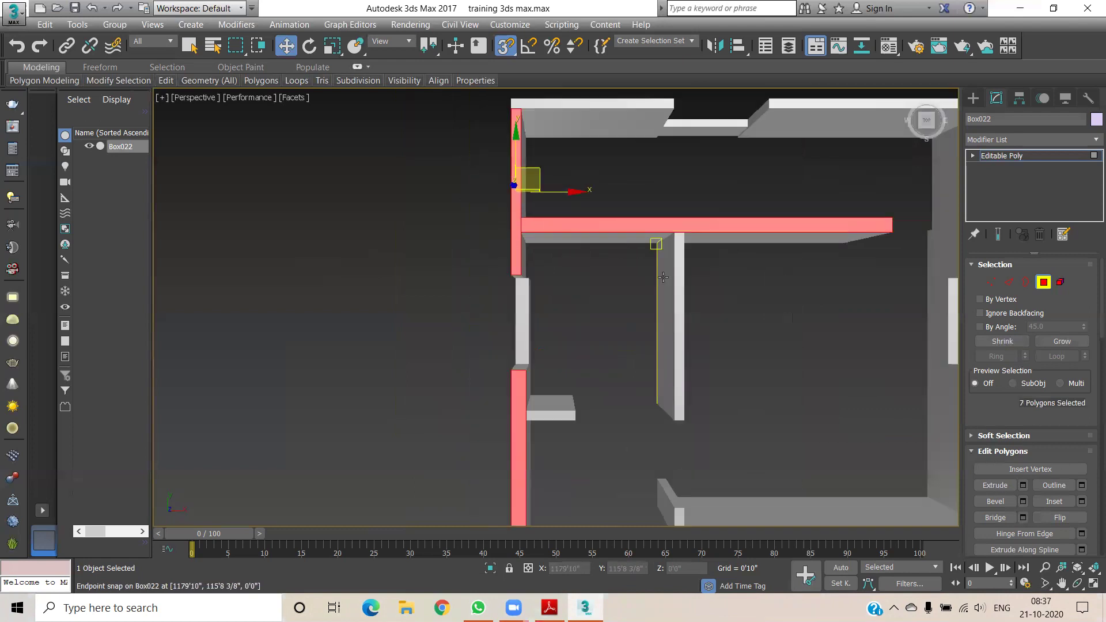
ctrl+click(681, 286)
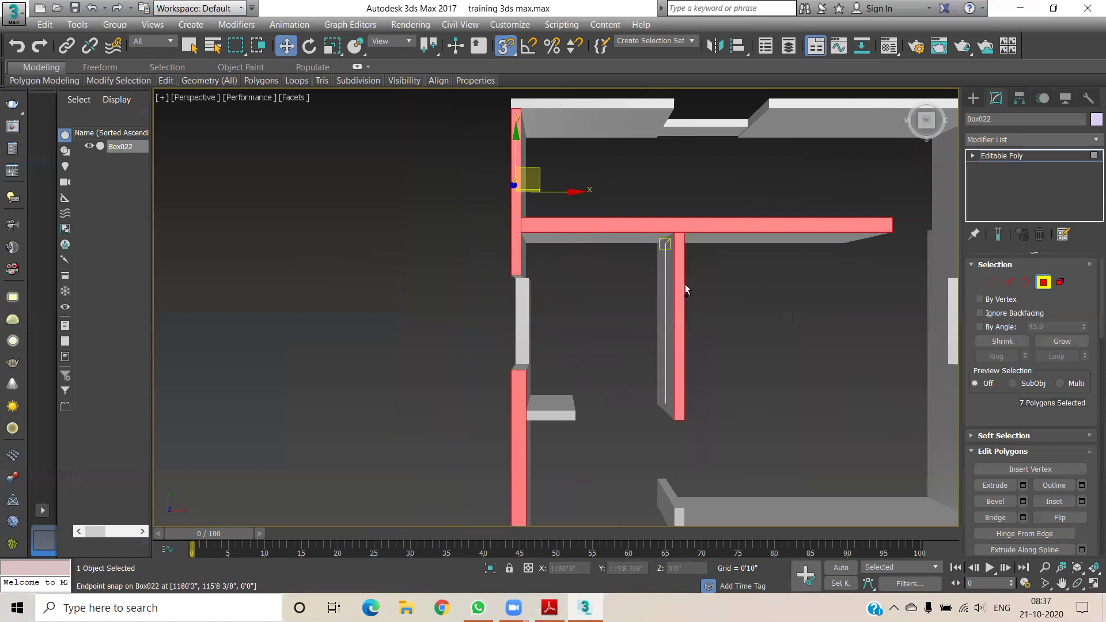
alt+middle_drag(719, 316, 565, 290)
ctrl+click(571, 292)
middle_drag(788, 294, 582, 222)
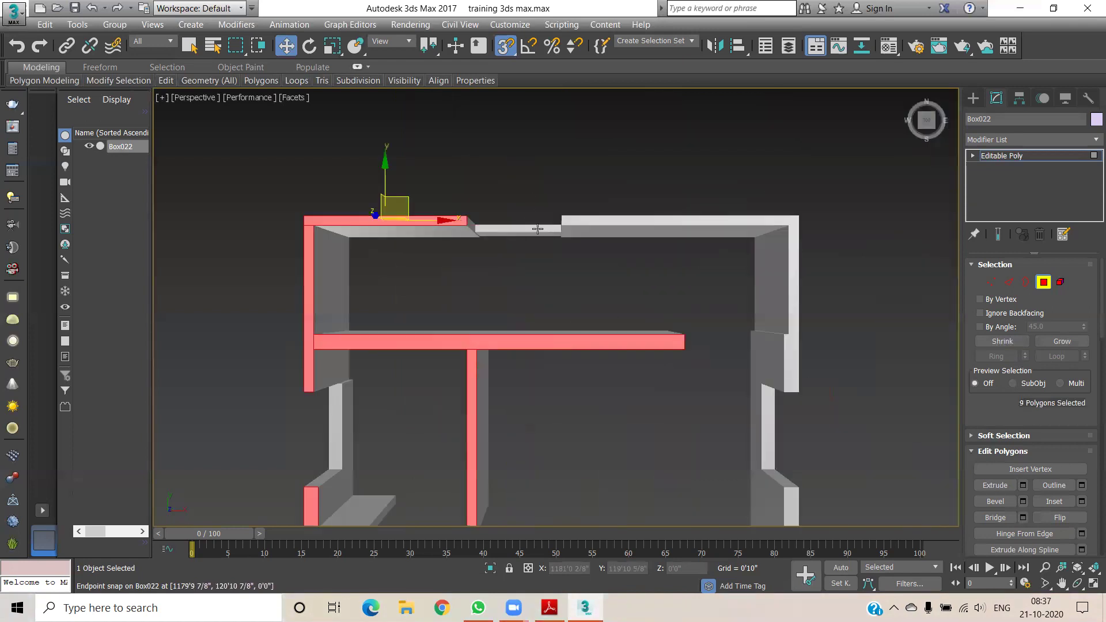
ctrl+click(583, 222)
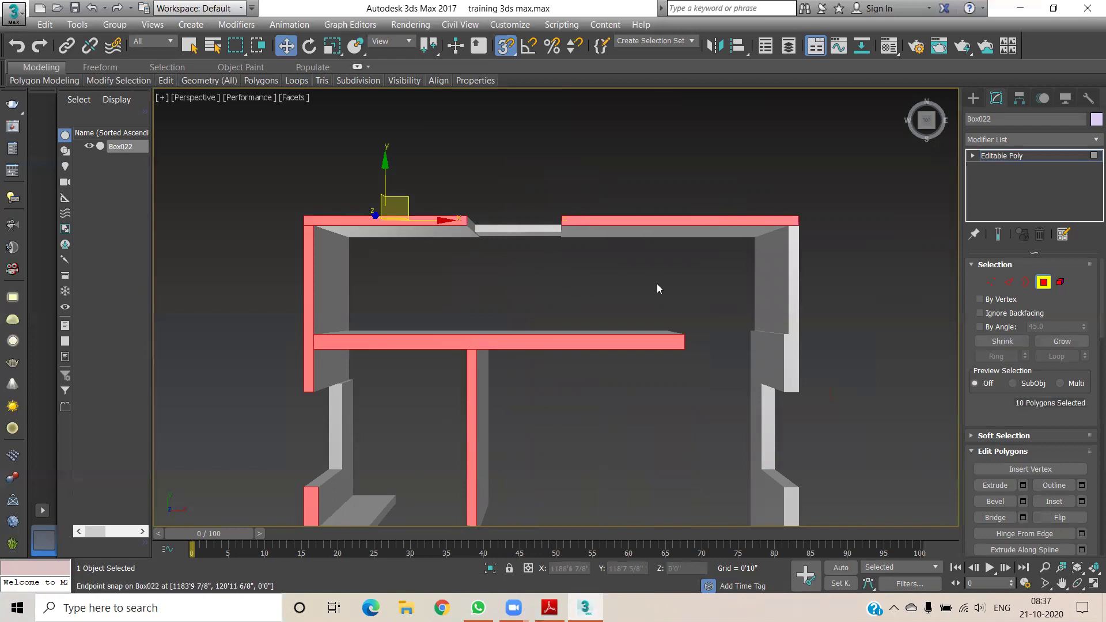
middle_drag(658, 288, 613, 201)
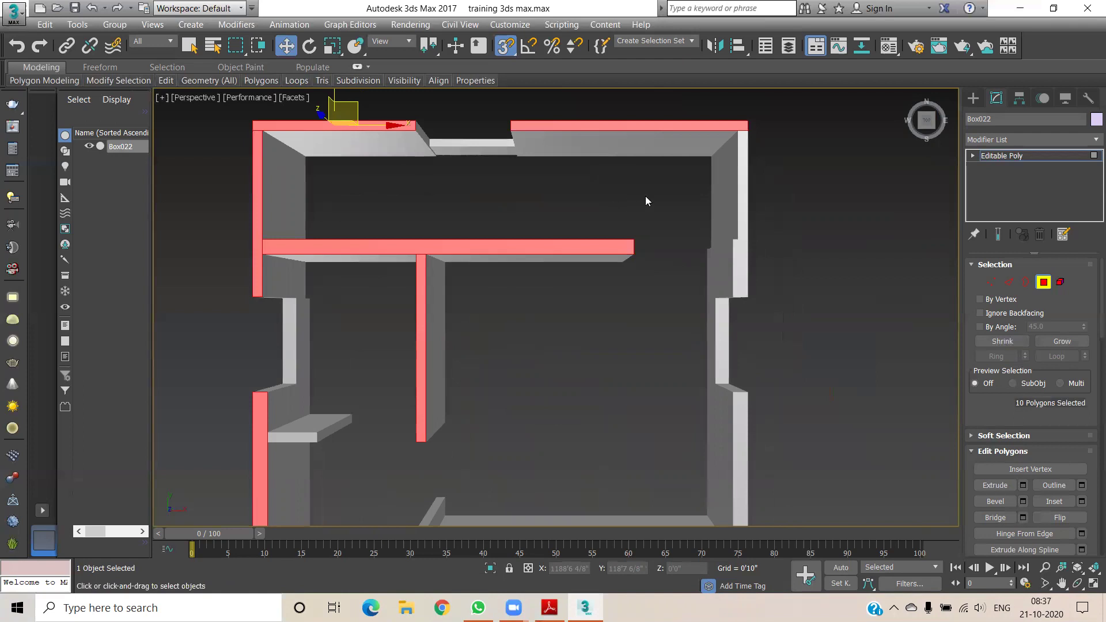
ctrl+click(740, 263)
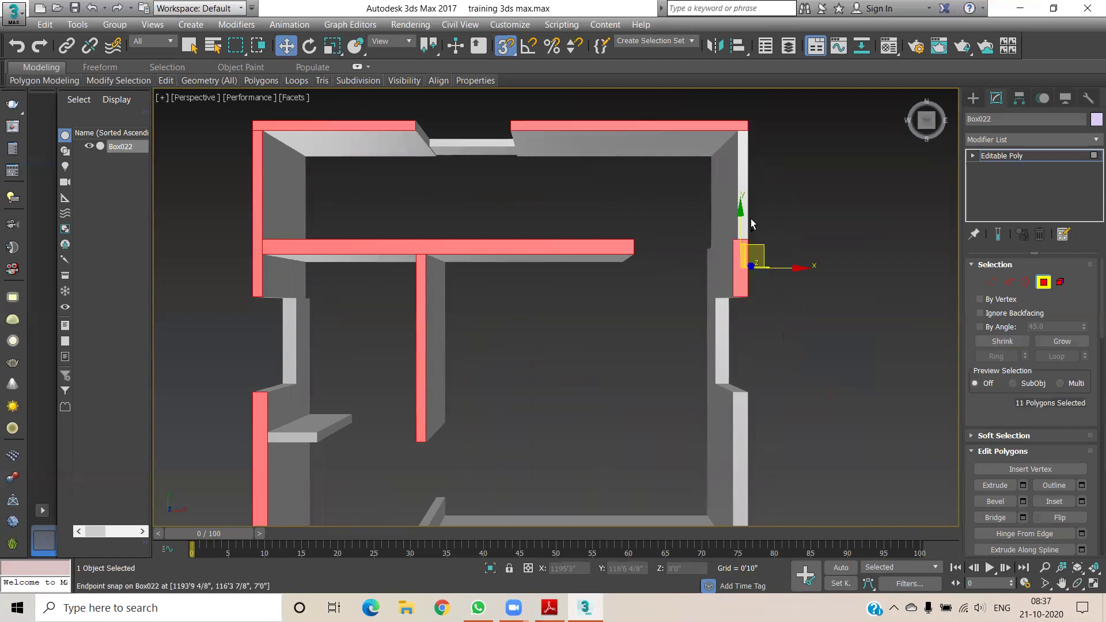
ctrl+click(744, 184)
Add the remaining right-wall tops, the shelf wall and the thin post top faces
middle_drag(769, 272, 741, 172)
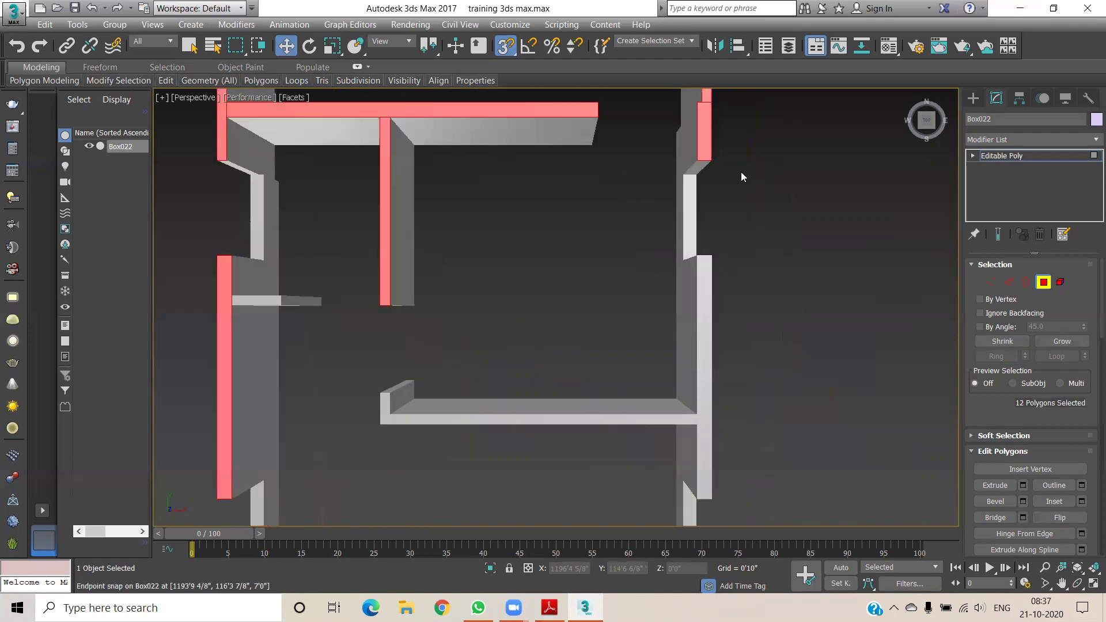
ctrl+click(707, 288)
mouse_move(766, 280)
middle_down()
mouse_move(706, 441)
mouse_move(718, 316)
mouse_move(699, 355)
middle_up()
ctrl+click(689, 356)
middle_drag(715, 513, 717, 375)
ctrl+click(696, 375)
ctrl+click(632, 305)
ctrl+click(631, 305)
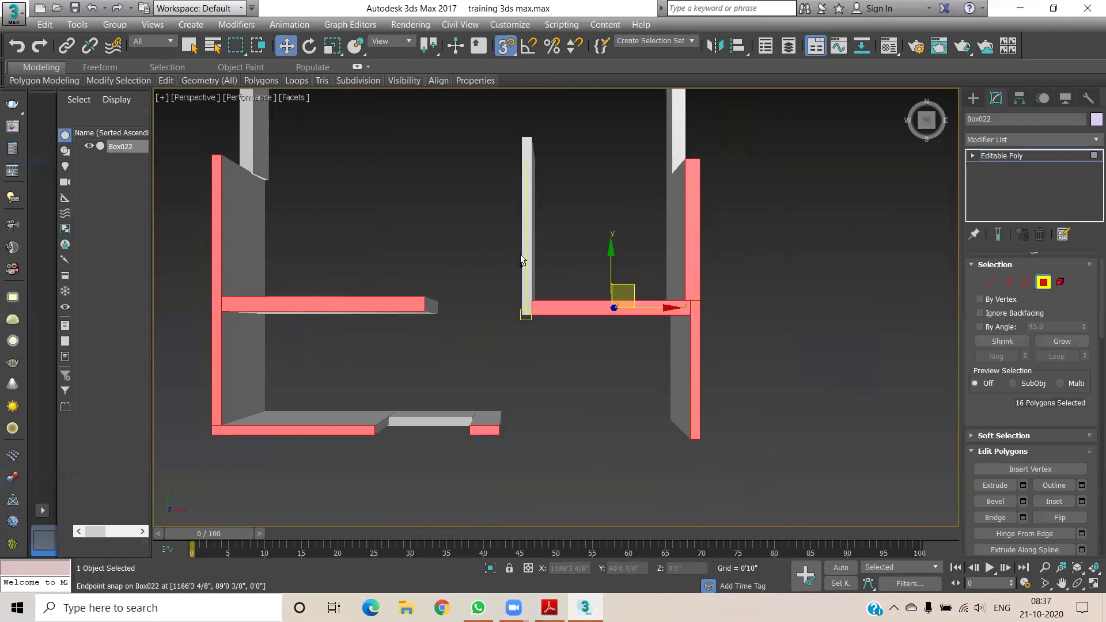
ctrl+click(525, 257)
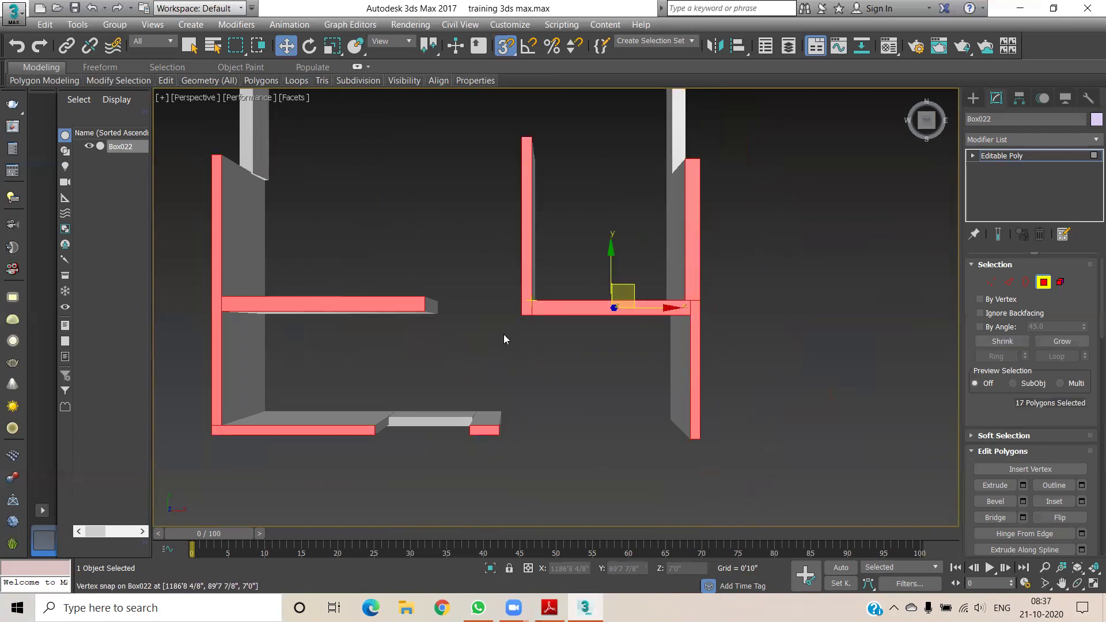
Add the short horizontal wall's top face, bringing the selection to 18 polygons
scroll(415, 317, up, 3)
scroll(420, 310, down, 5)
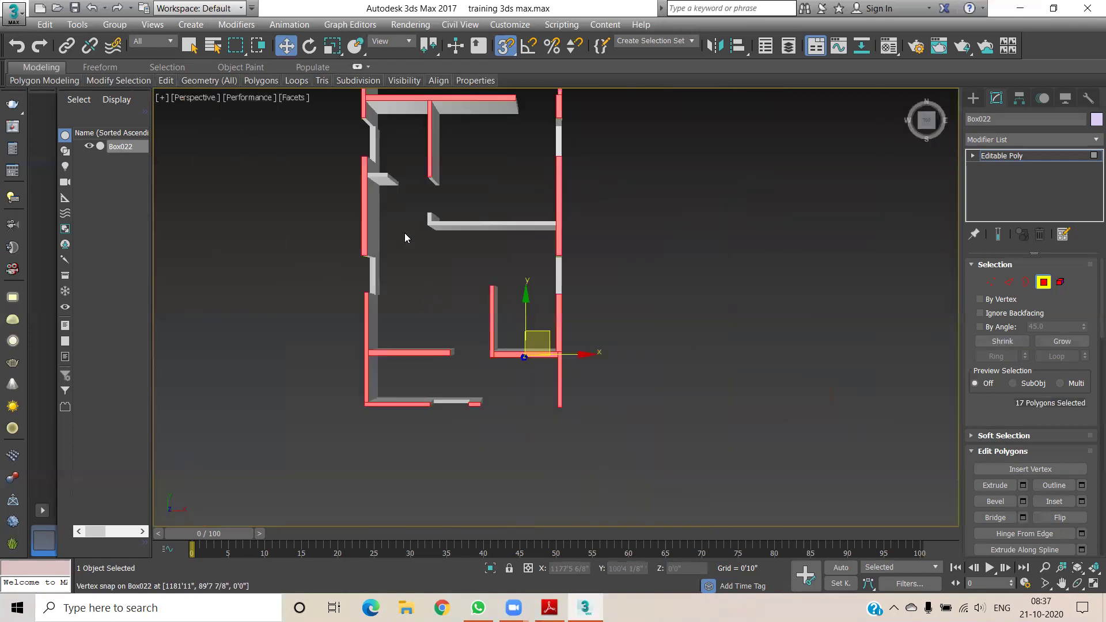
scroll(404, 249, up, 8)
drag(404, 249, 464, 291)
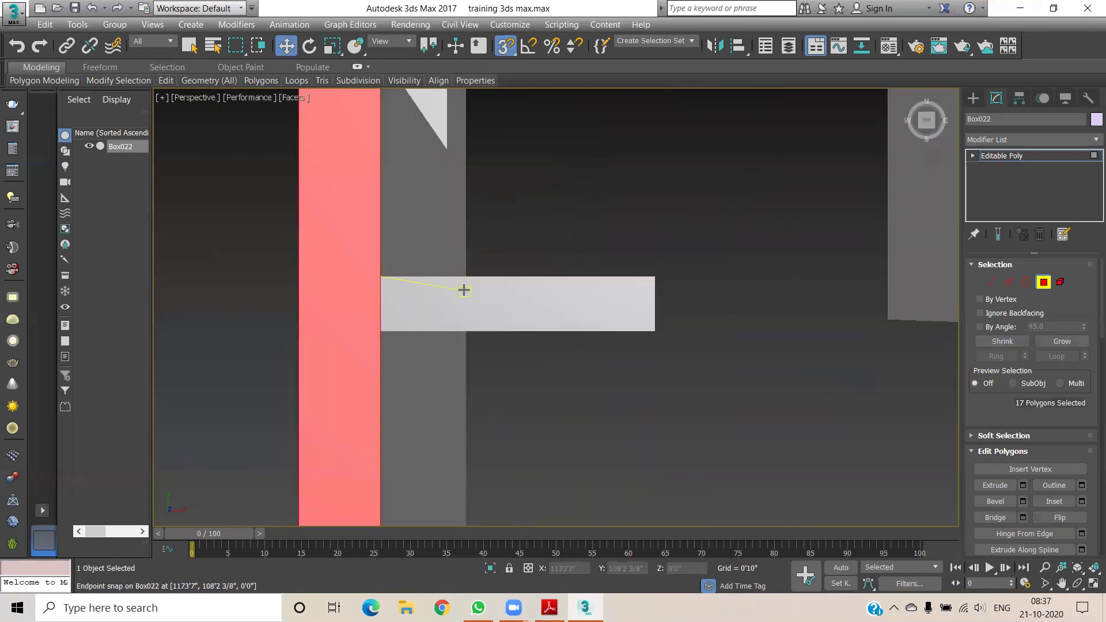
ctrl+click(468, 296)
scroll(576, 297, down, 2)
scroll(595, 300, down, 2)
scroll(623, 308, down, 3)
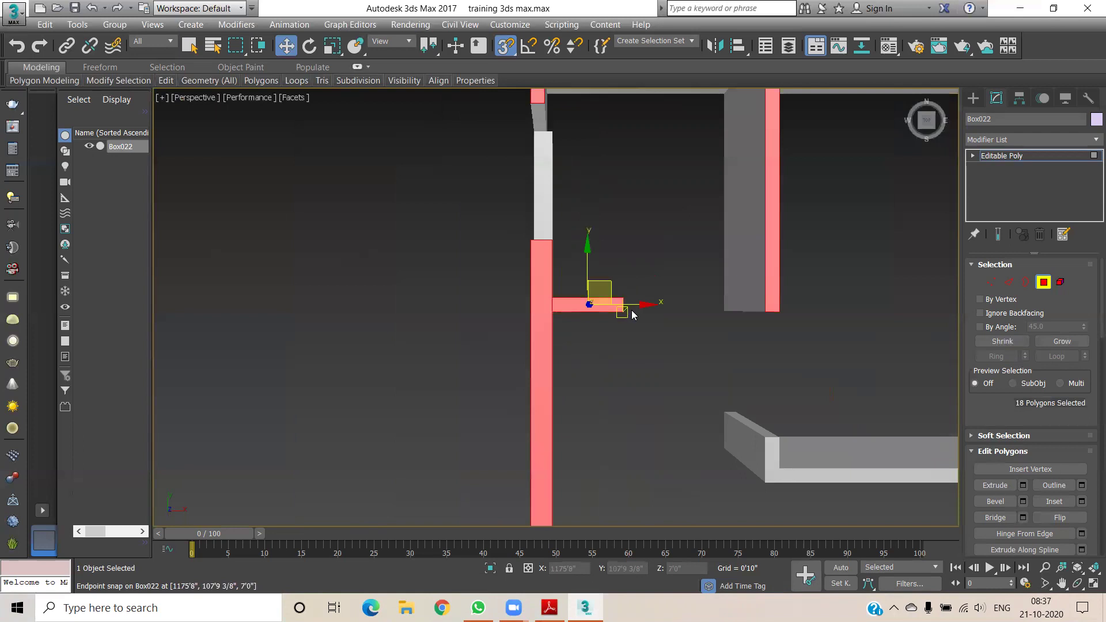
scroll(632, 308, down, 2)
Add the small wall end and long horizontal wall top faces, reaching 20 polygons
mouse_move(718, 405)
middle_down()
mouse_move(538, 337)
mouse_move(552, 340)
middle_up()
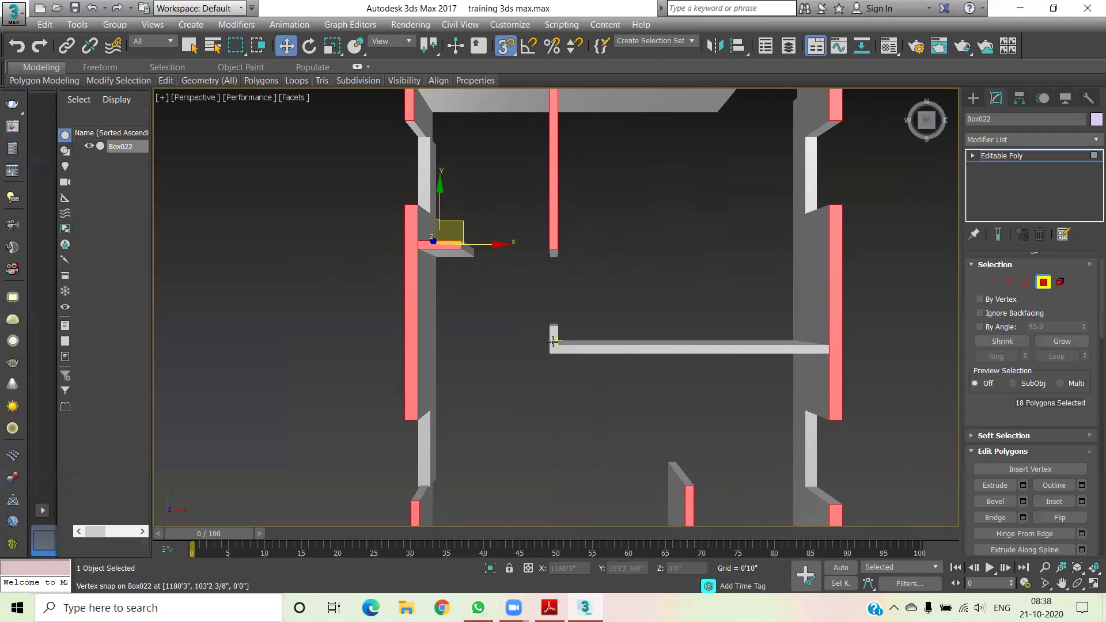
scroll(553, 344, up, 2)
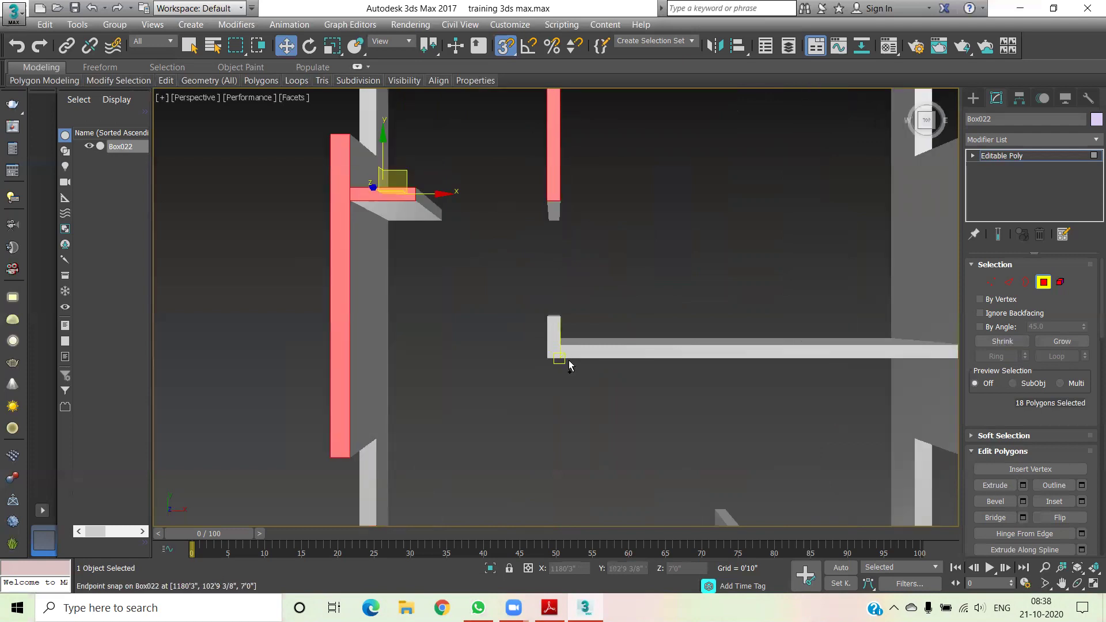
ctrl+click(553, 333)
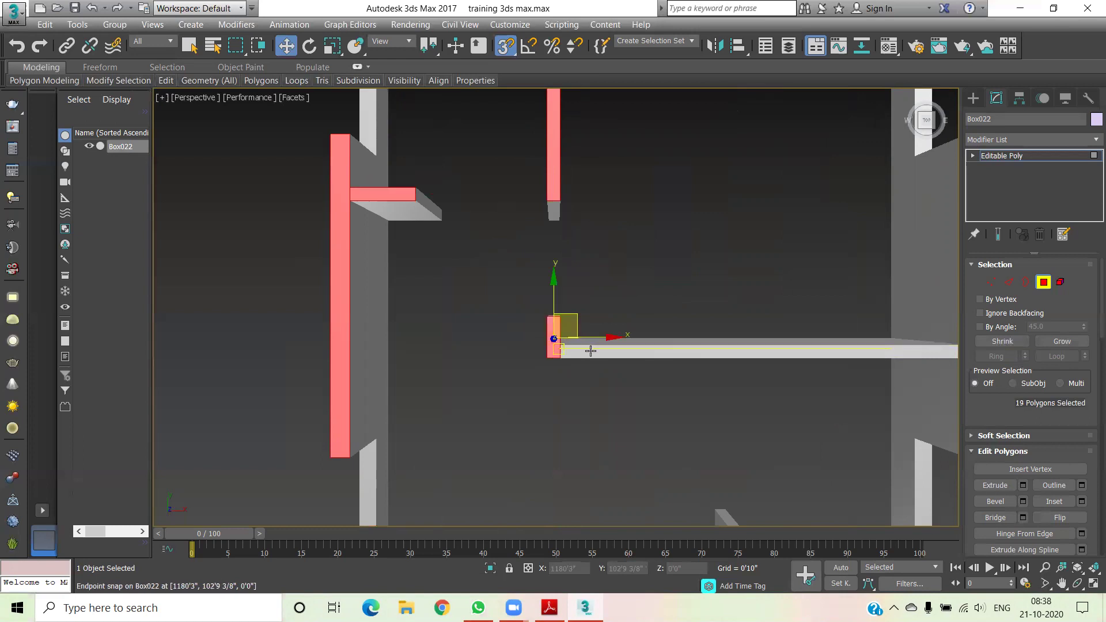
ctrl+click(588, 349)
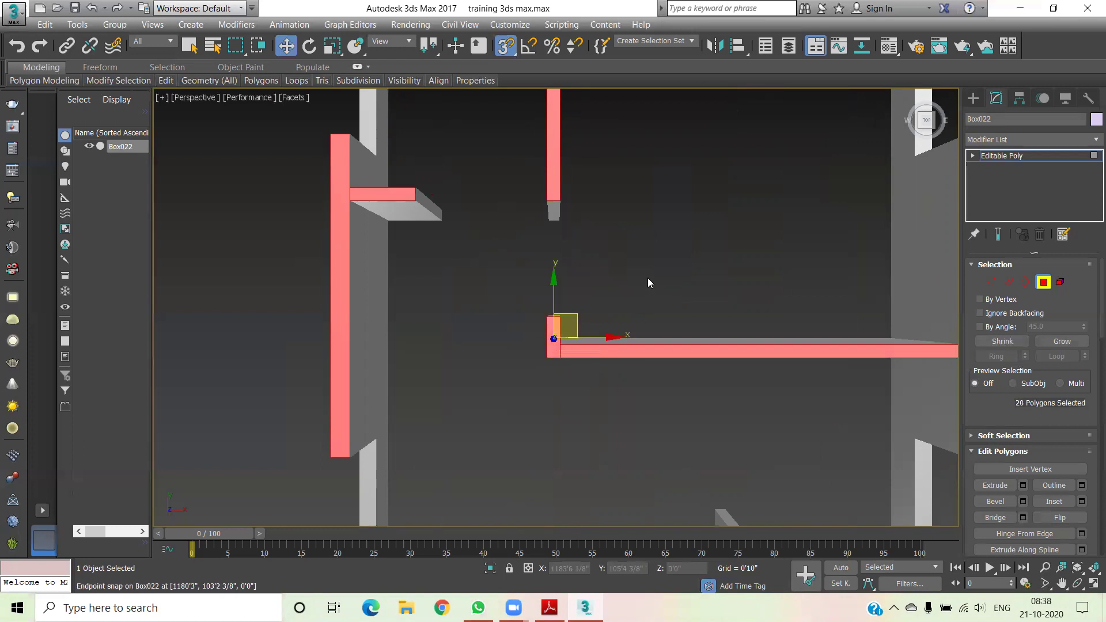
mouse_move(924, 120)
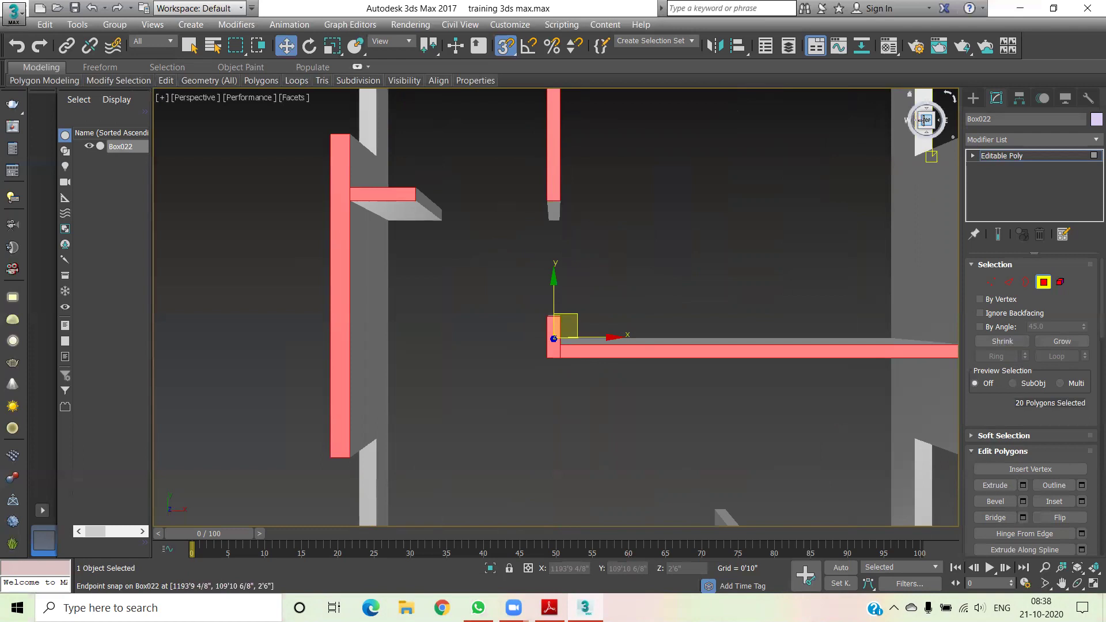
Orbit, pan and zoom out to check the selection across the whole plan
drag(925, 120, 409, 207)
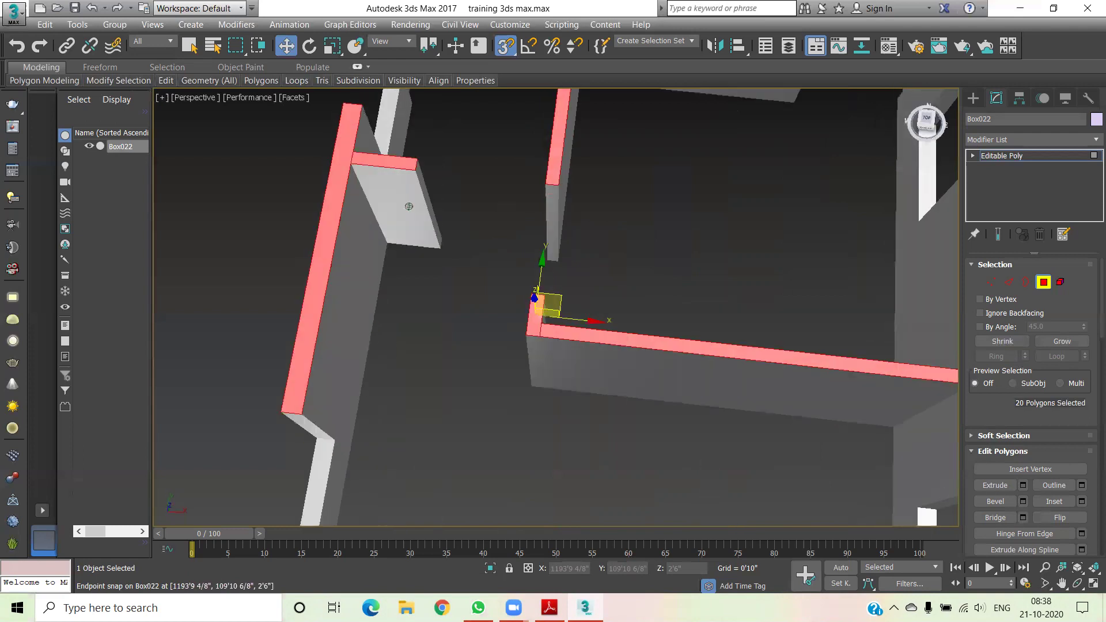
scroll(730, 325, down, 2)
scroll(730, 325, down, 2)
alt+middle_drag(730, 325, 672, 271)
scroll(670, 255, up, 3)
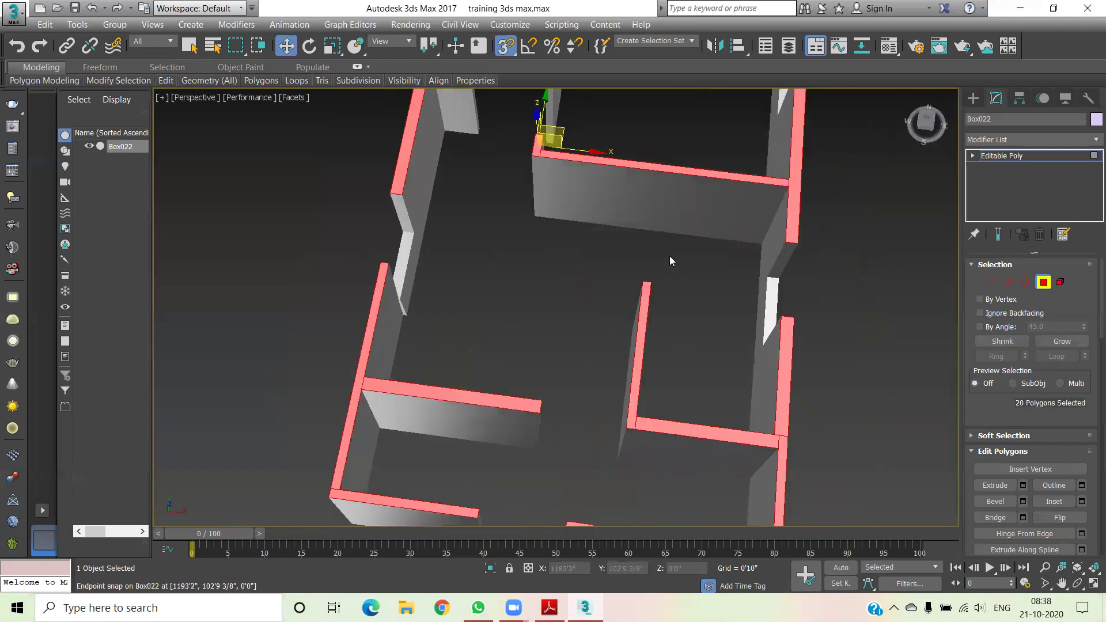
scroll(686, 329, down, 3)
scroll(688, 338, up, 1)
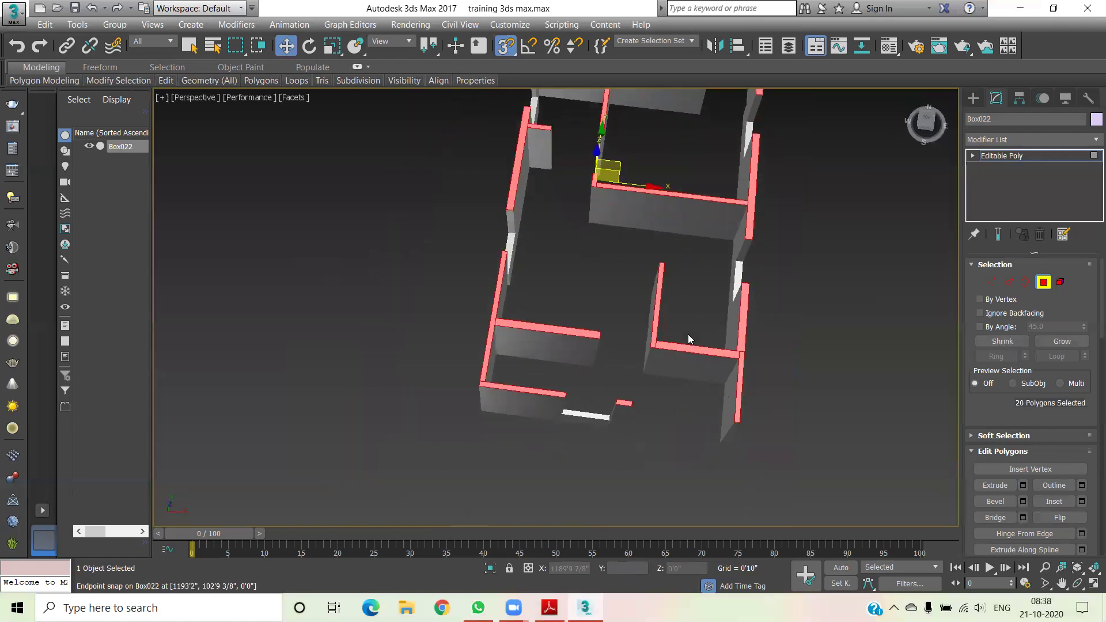
middle_drag(815, 315, 757, 455)
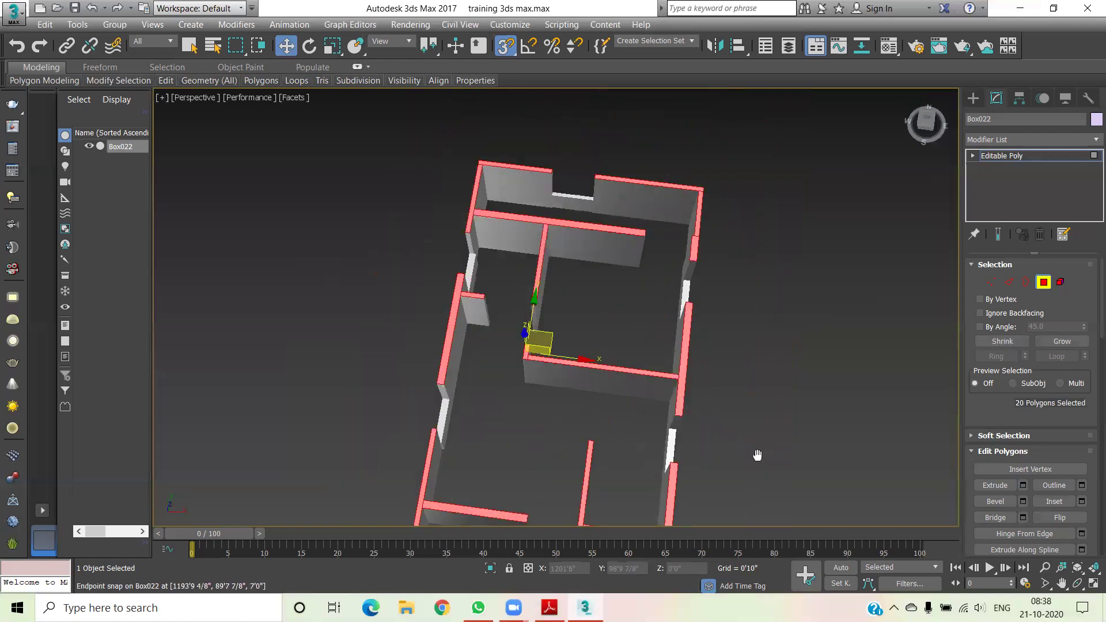
drag(527, 348, 703, 187)
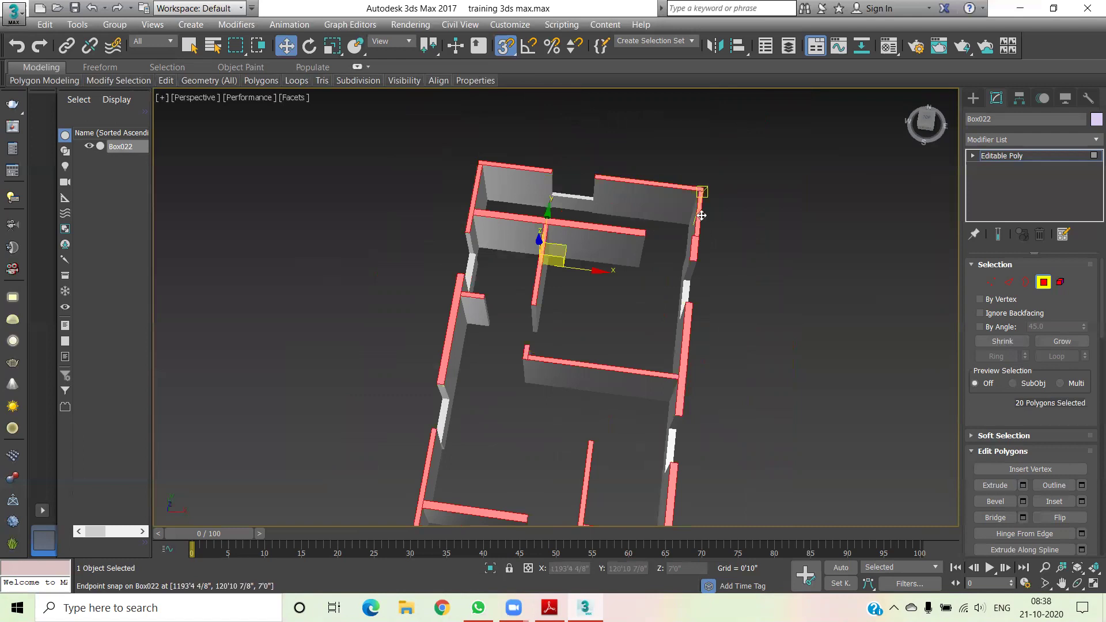
middle_drag(746, 353, 733, 250)
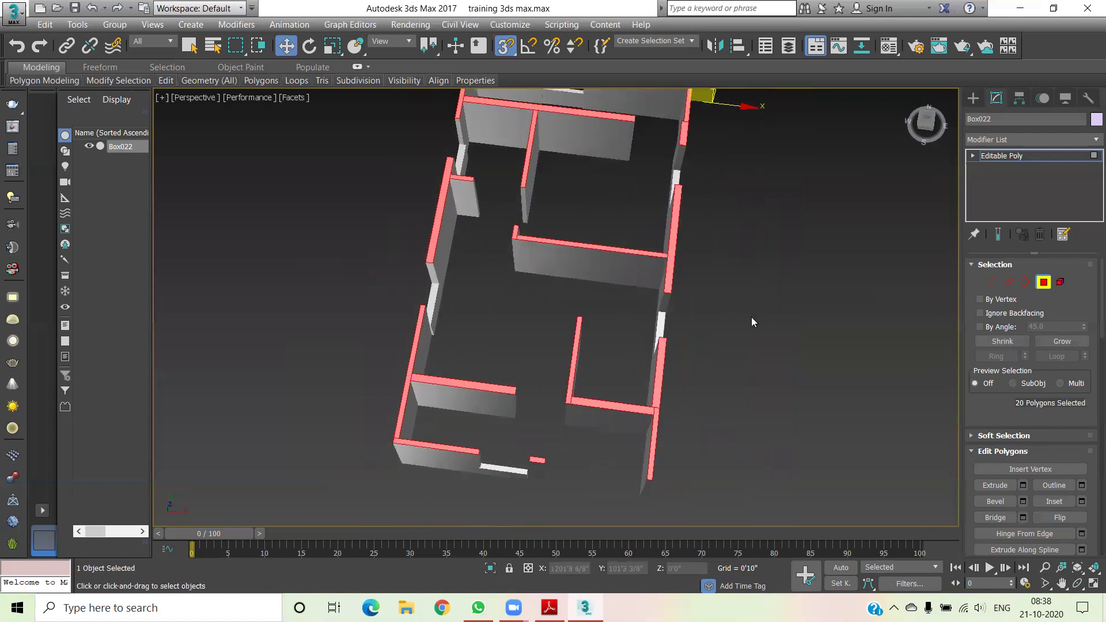
scroll(709, 325, down, 3)
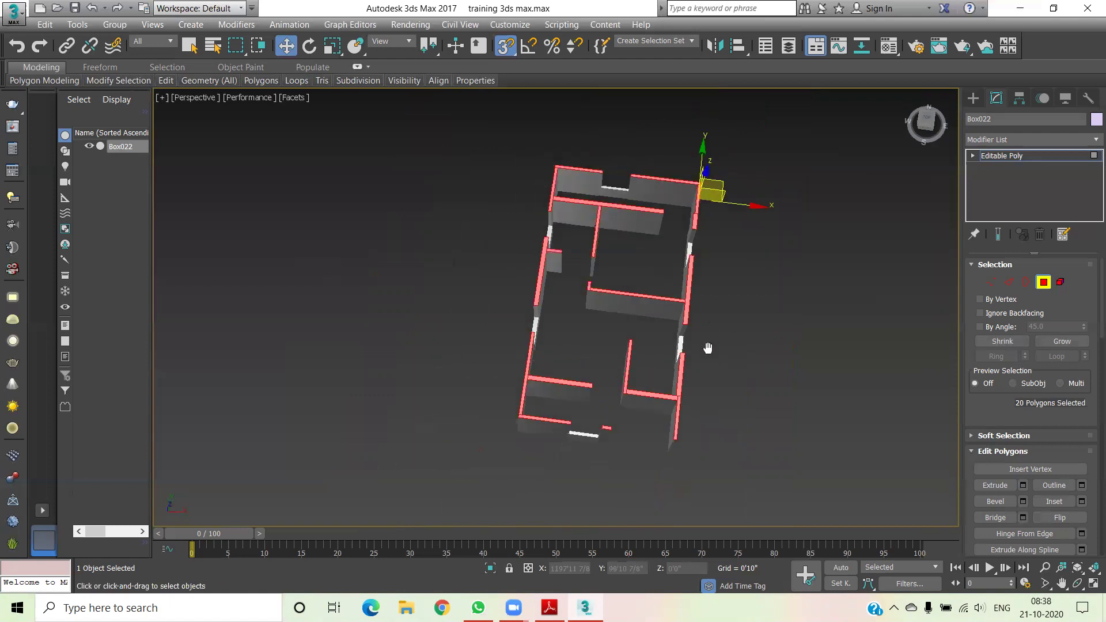
mouse_move(932, 127)
mouse_down()
mouse_move(922, 136)
mouse_move(925, 124)
mouse_up()
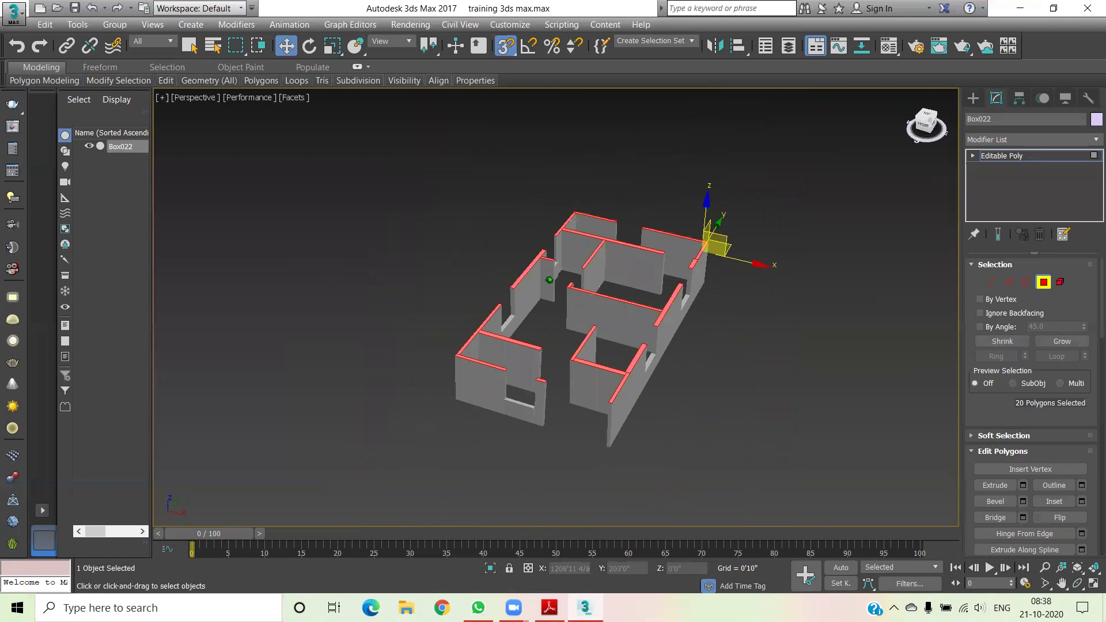
drag(926, 124, 925, 125)
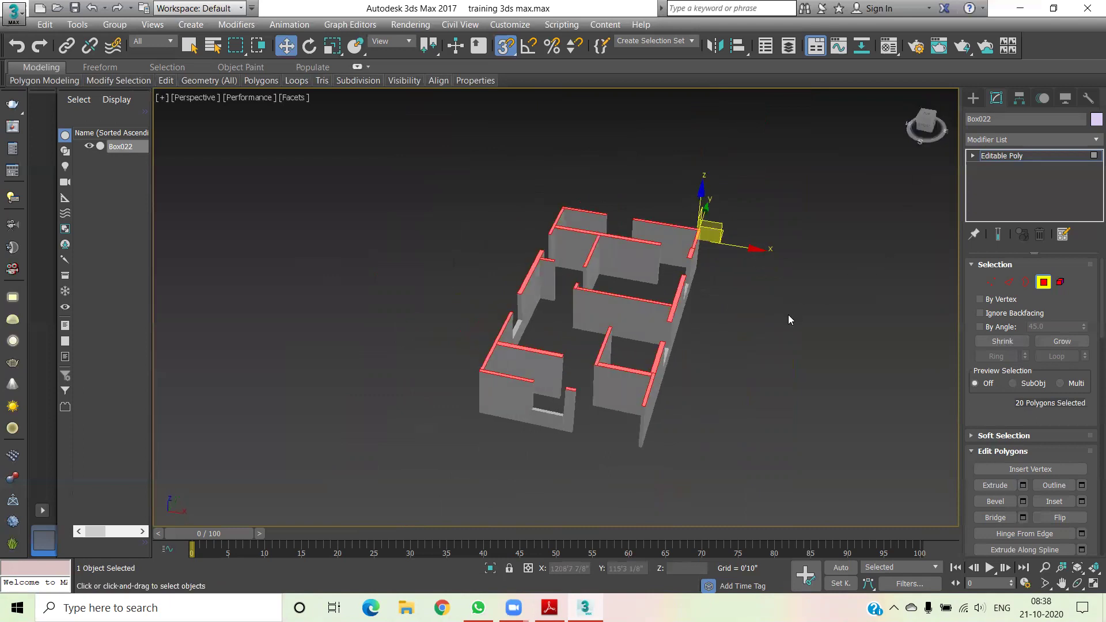
mouse_move(735, 322)
mouse_down()
mouse_move(608, 366)
mouse_move(649, 372)
mouse_move(698, 245)
mouse_up()
mouse_move(645, 401)
mouse_down()
mouse_move(506, 363)
mouse_move(534, 343)
mouse_up()
scroll(552, 339, up, 5)
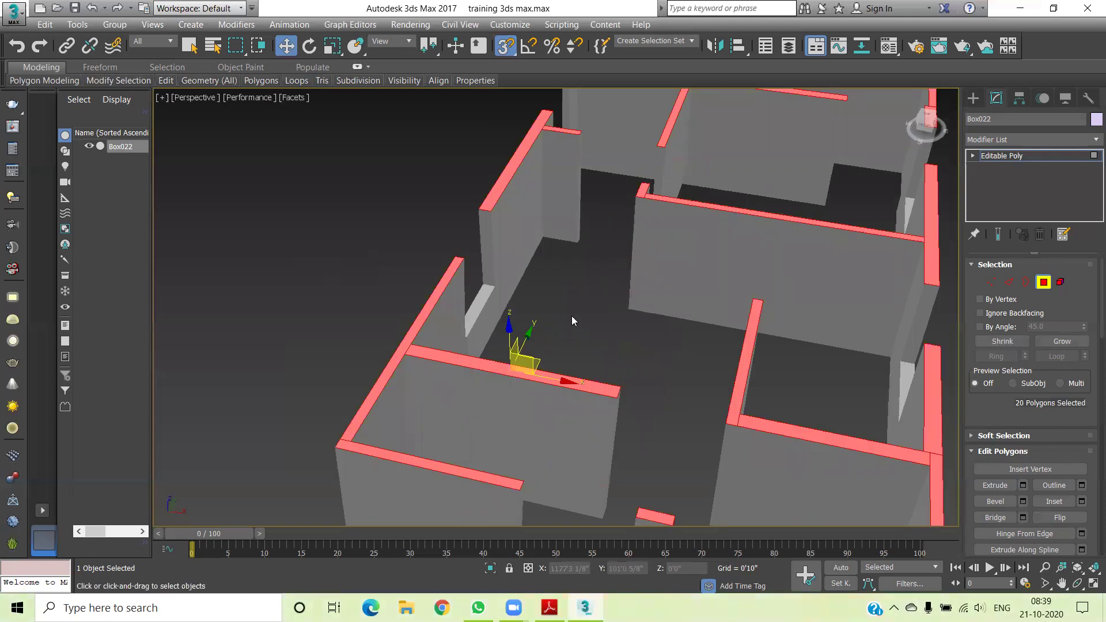
scroll(563, 306, down, 5)
scroll(543, 309, up, 1)
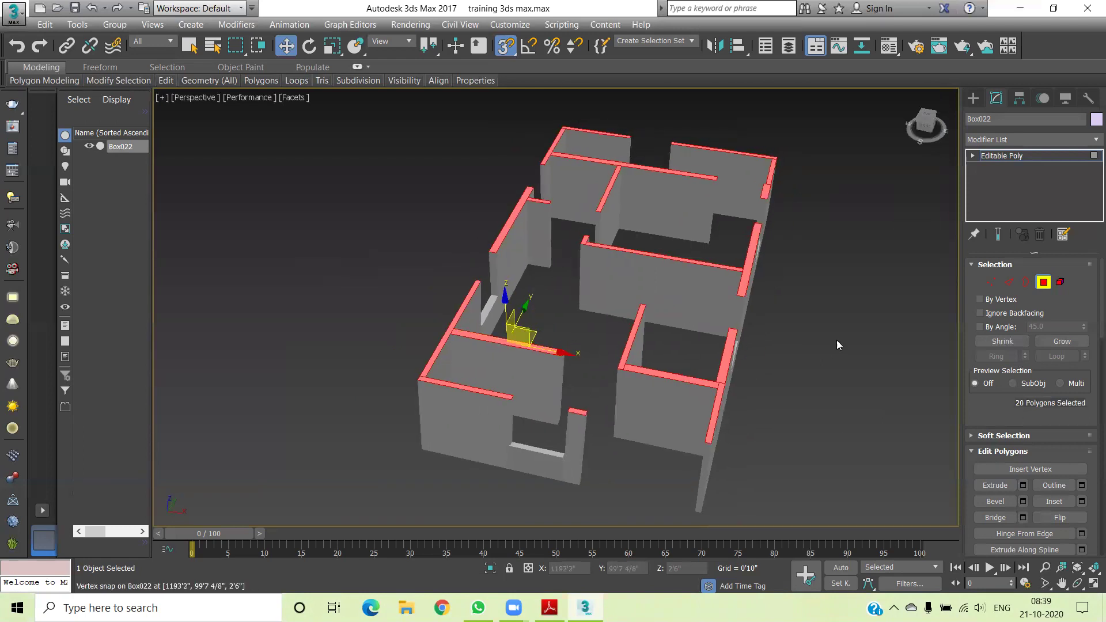
Extrude the 20 selected wall-top faces by 3
click(1024, 486)
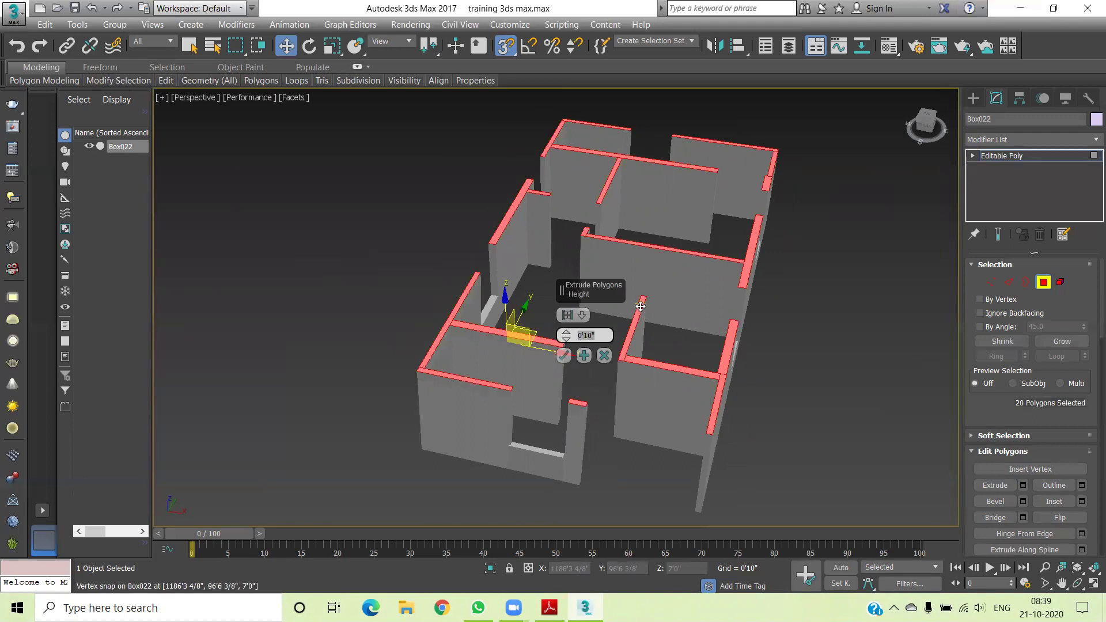
text(3)
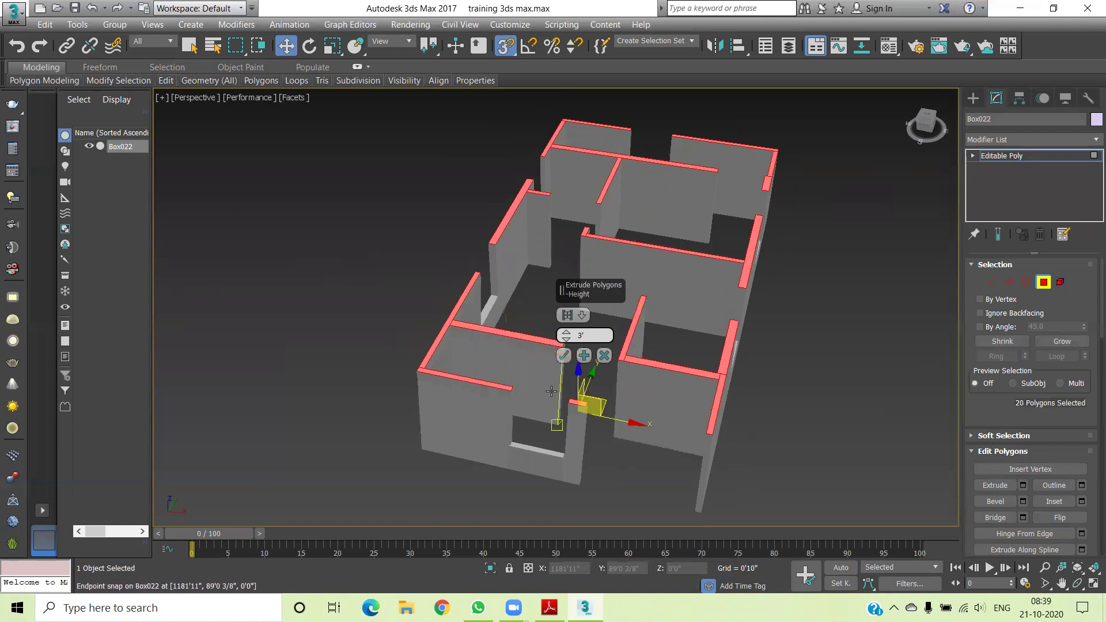
key(Return)
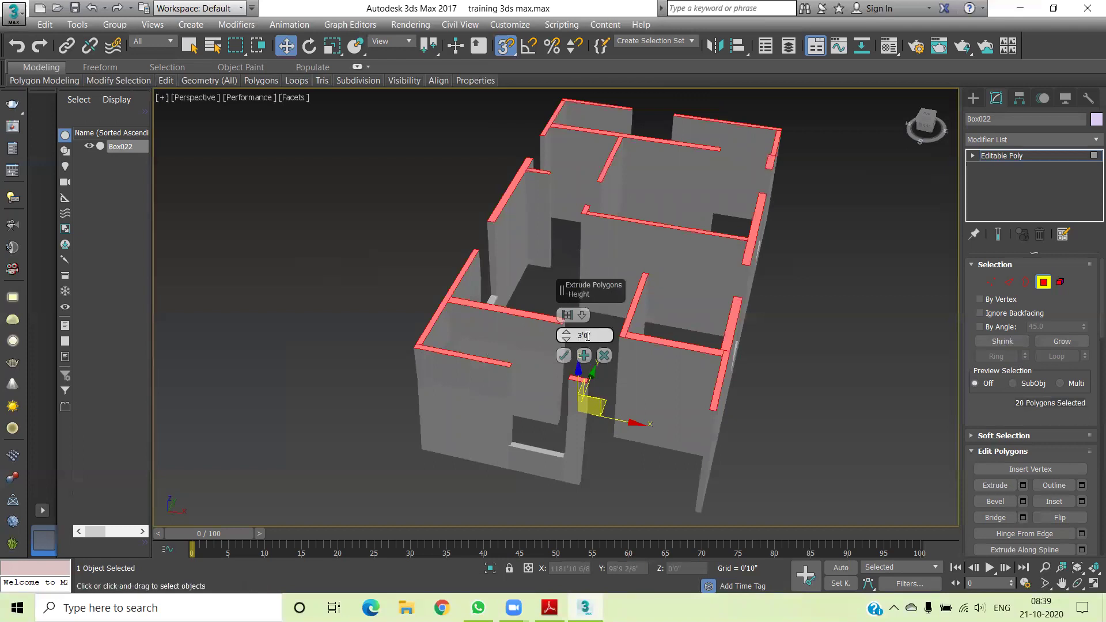
click(564, 355)
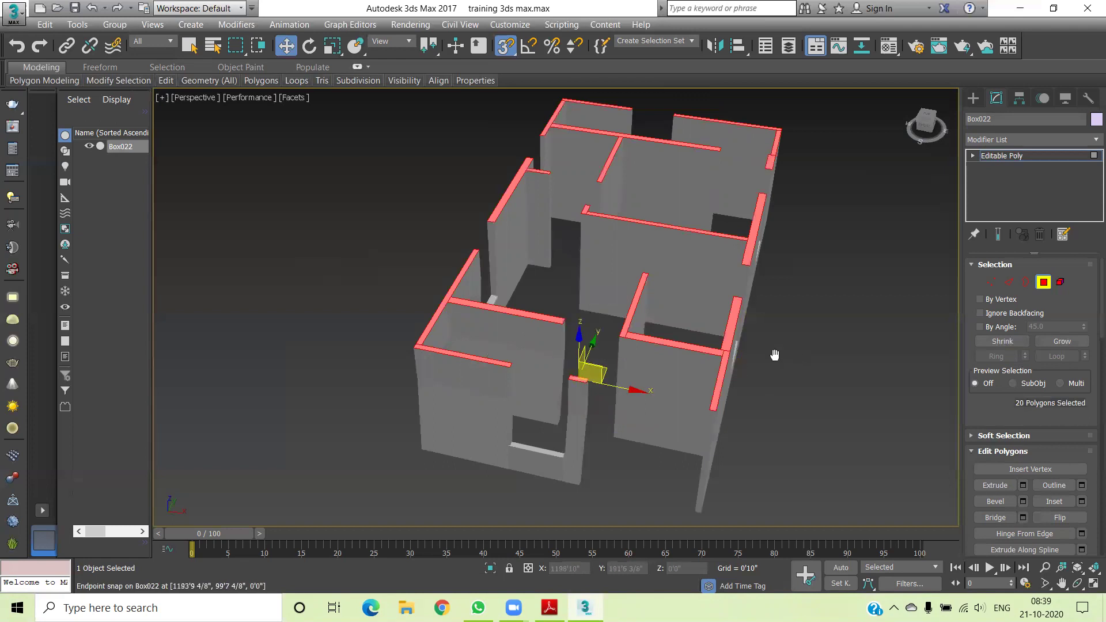
Orbit to a front view of the walls and clear the polygon selection
middle_drag(772, 358, 733, 323)
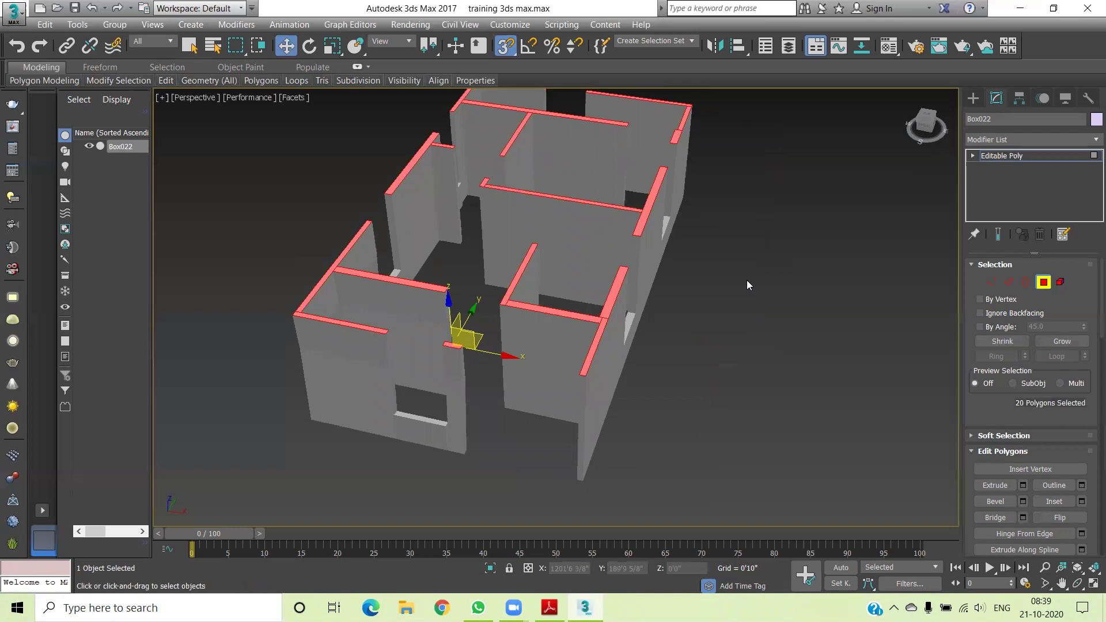
mouse_move(472, 277)
alt+middle_down()
mouse_move(451, 209)
mouse_move(456, 300)
mouse_move(892, 192)
alt+middle_up()
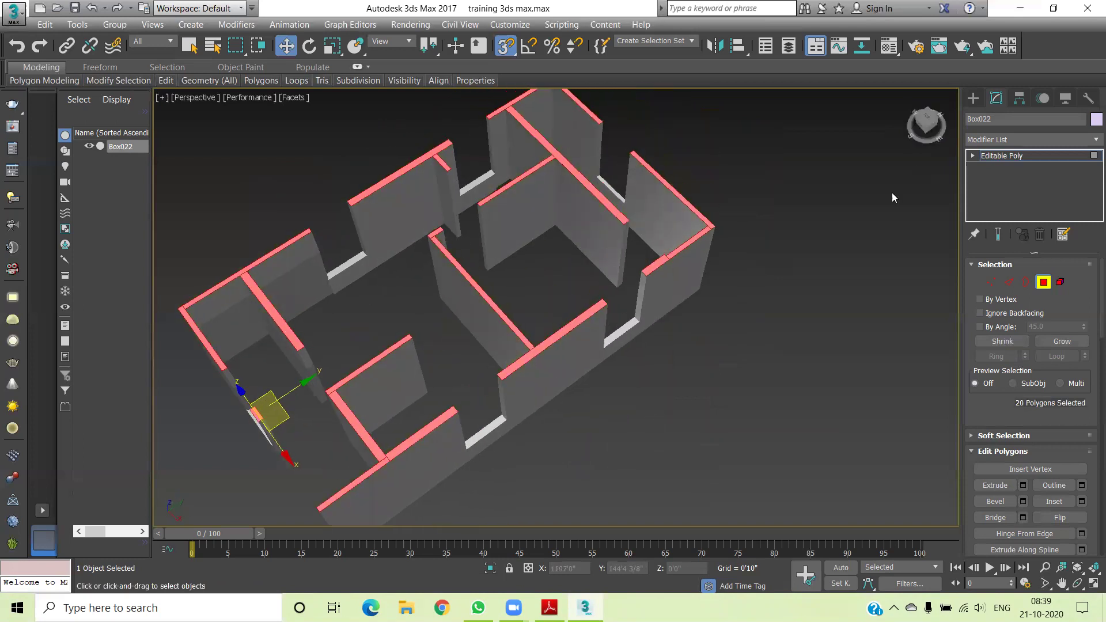
click(767, 315)
Select the thin wall end face above the lower opening
alt+middle_drag(723, 351, 768, 297)
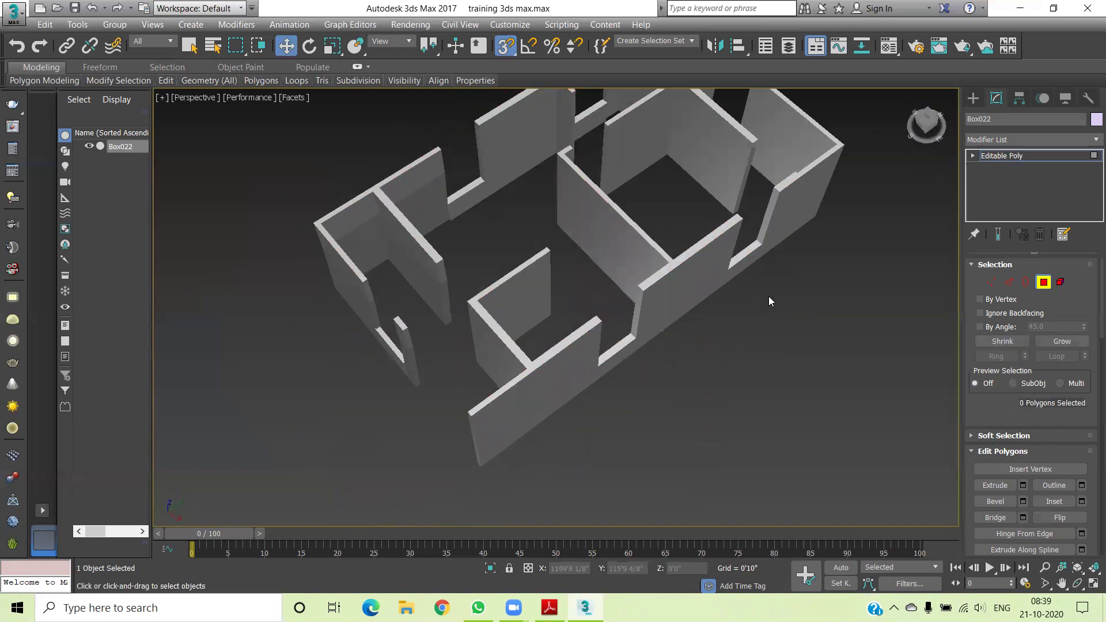
scroll(393, 266, up, 5)
scroll(395, 203, up, 3)
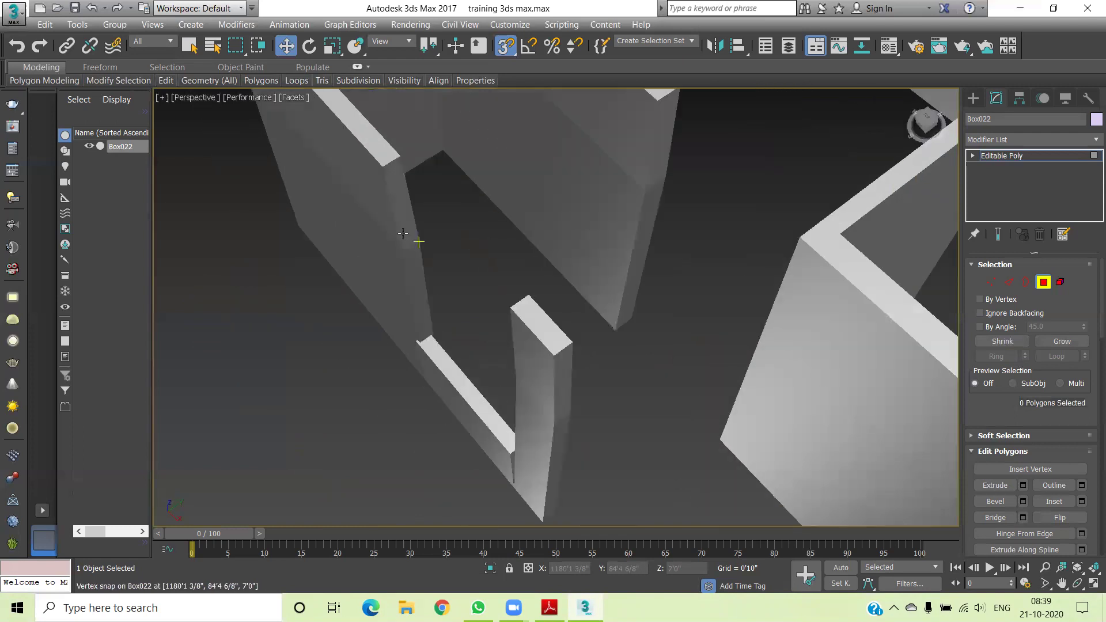
click(402, 201)
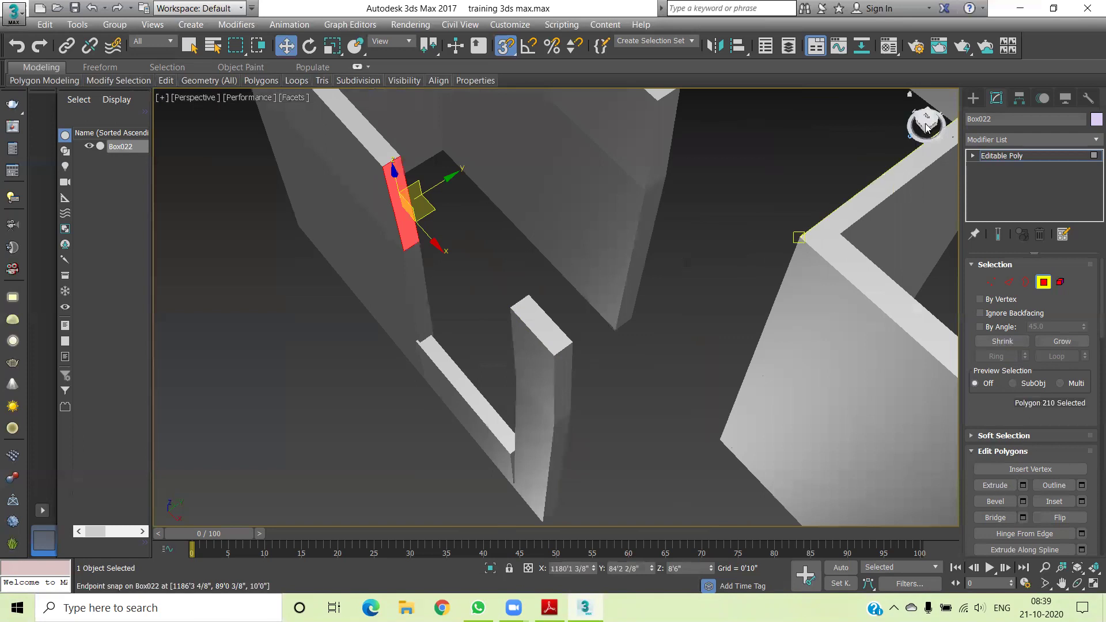
scroll(835, 172, up, 2)
scroll(824, 168, up, 4)
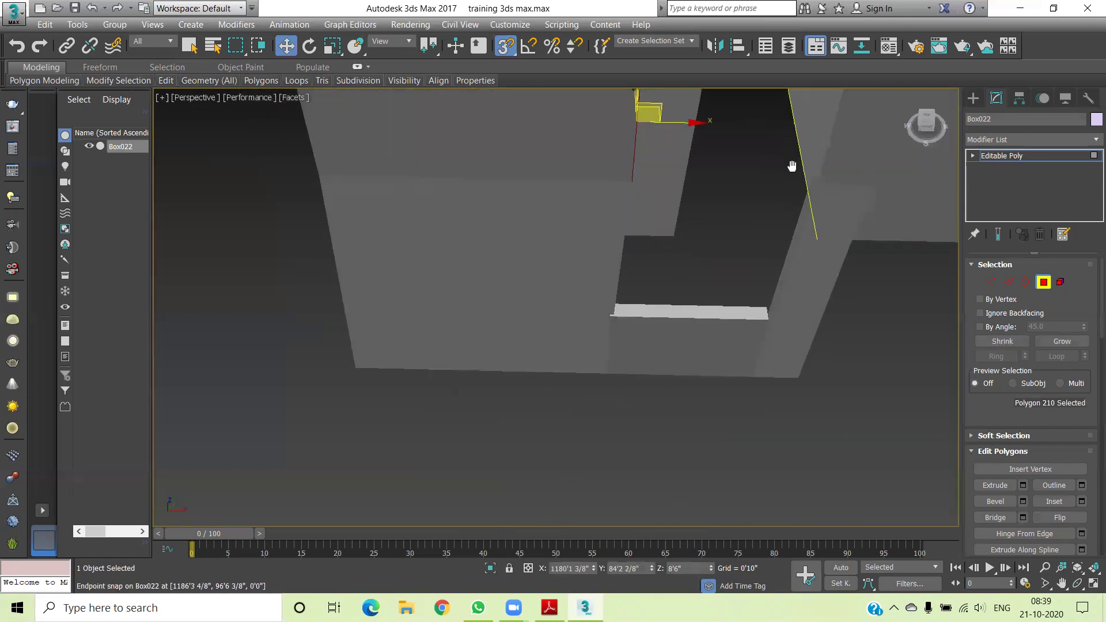
scroll(792, 167, down, 3)
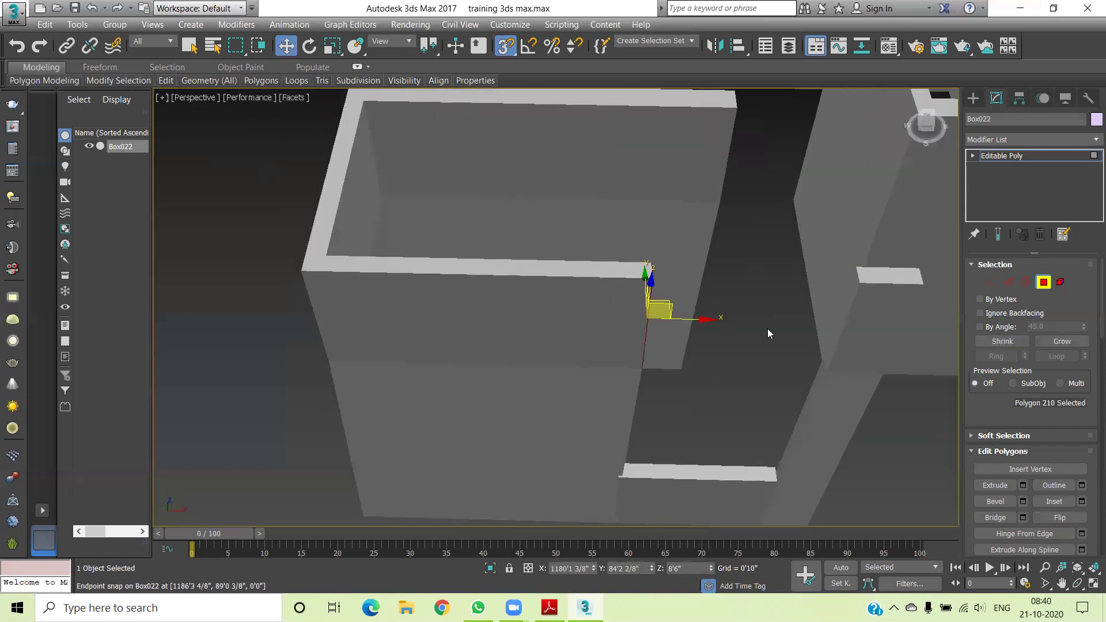
Extrude that face about 4'1 3/8" across the door gap, then clear the selection
click(1004, 488)
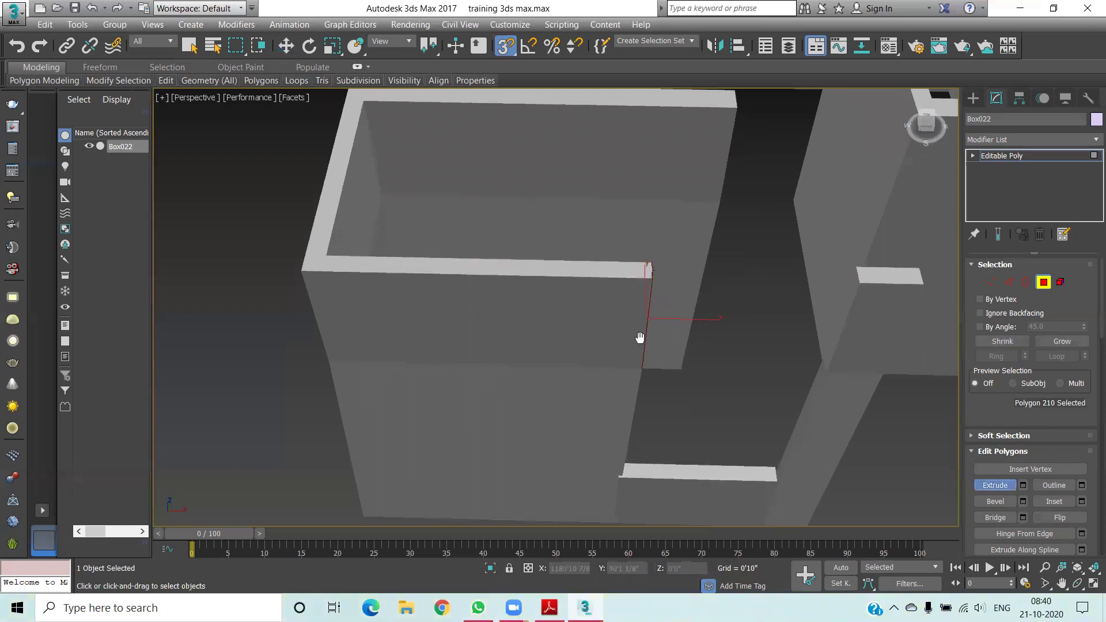
scroll(639, 333, up, 3)
scroll(393, 297, up, 2)
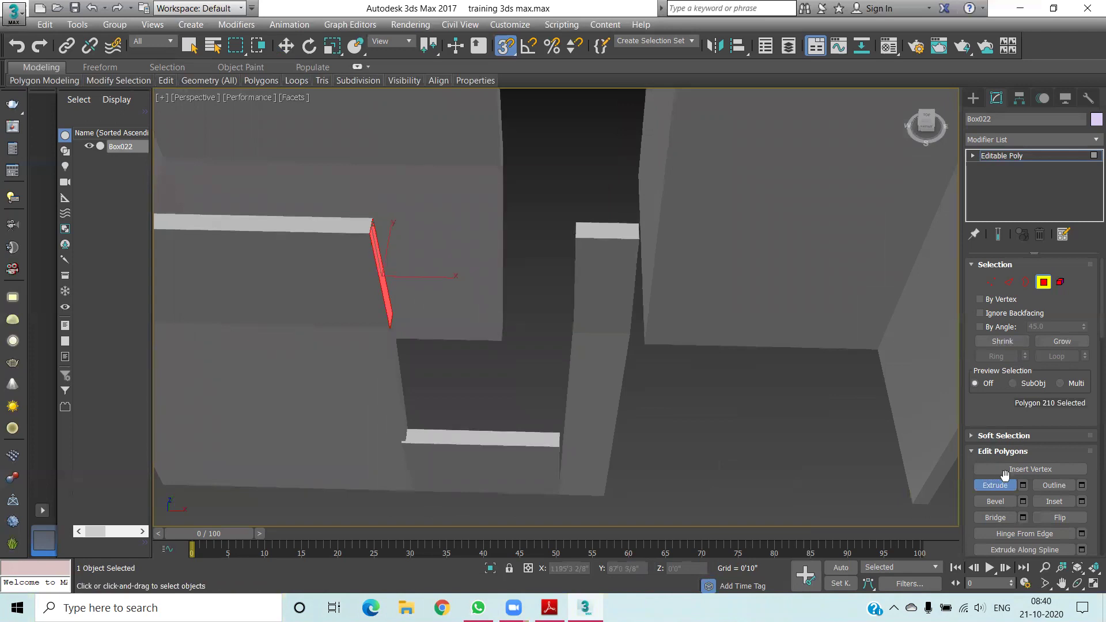
click(1023, 486)
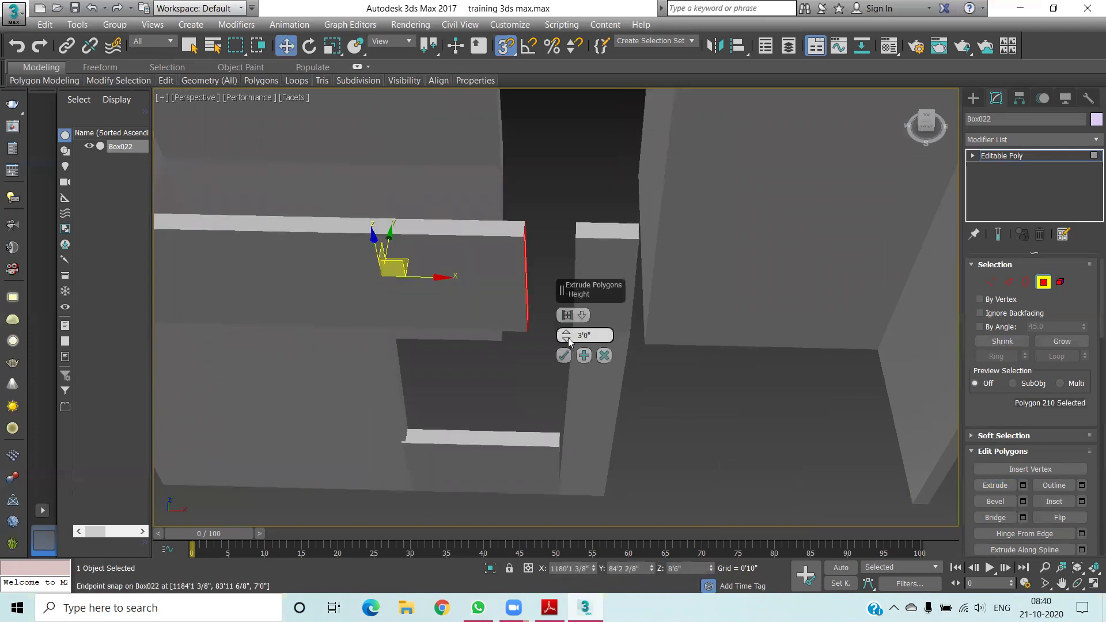
drag(568, 337, 562, 261)
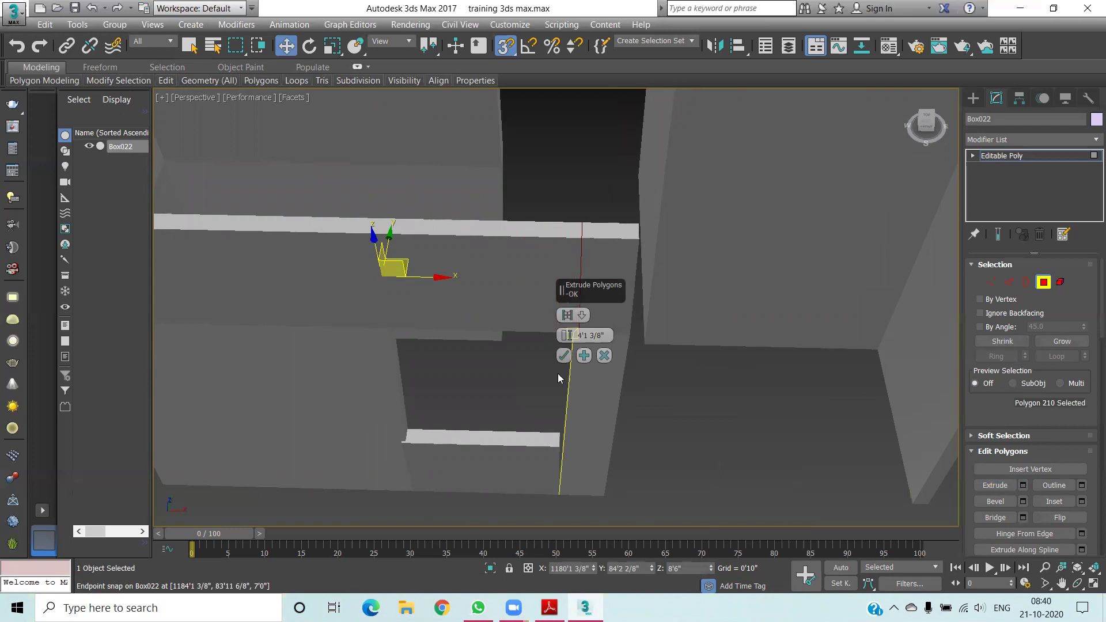
click(562, 355)
click(684, 404)
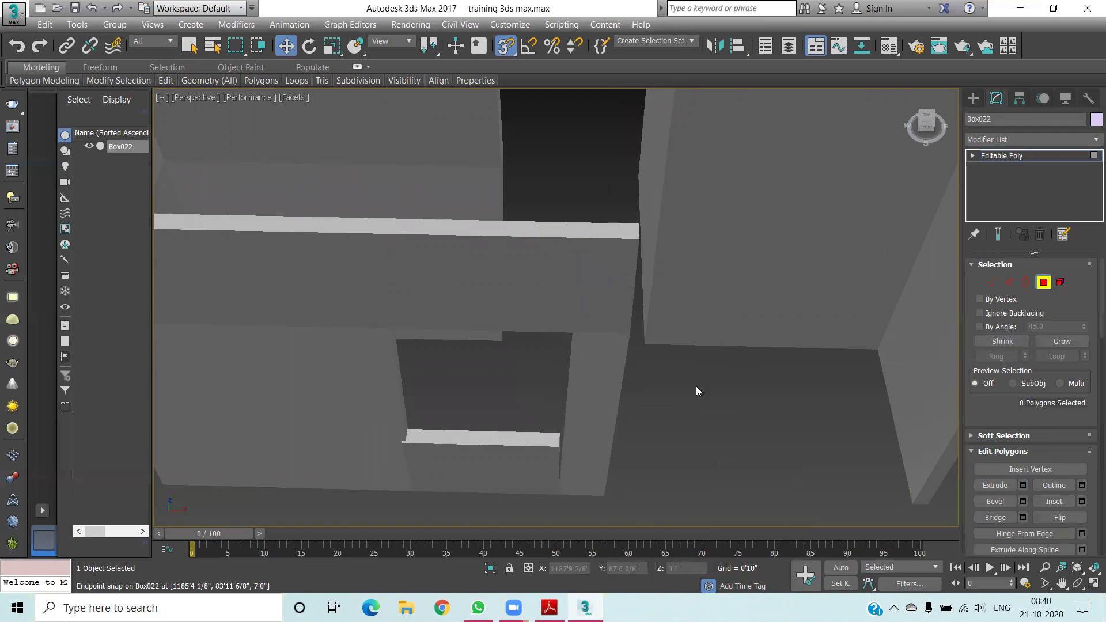
scroll(696, 386, down, 5)
Select the wall end face beside the window gap plus its facing wall end
middle_drag(654, 395, 632, 392)
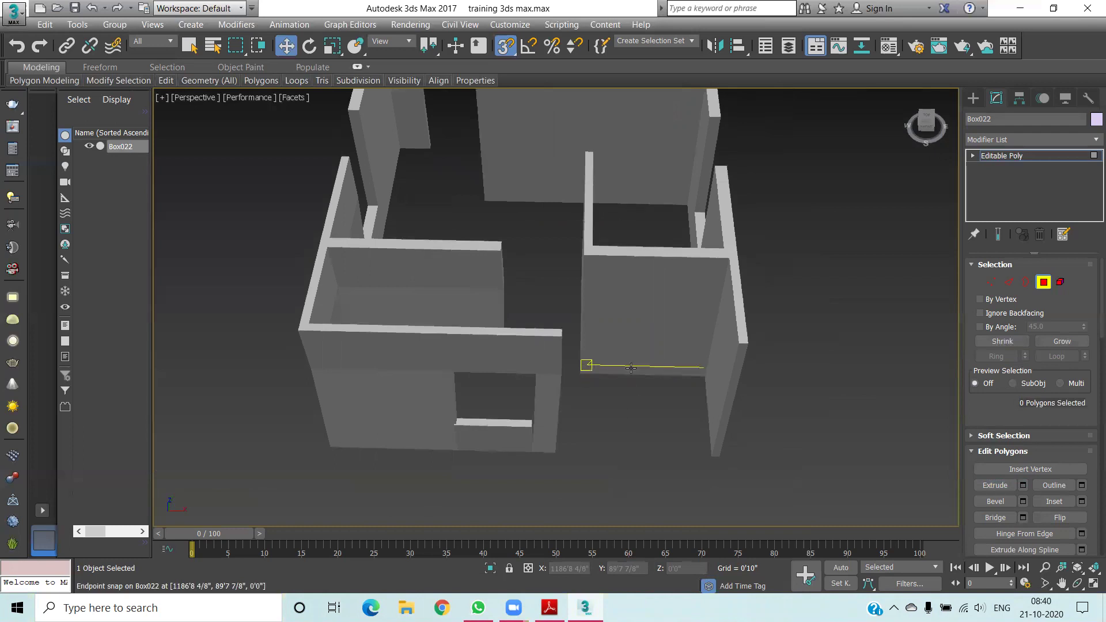
drag(550, 346, 631, 367)
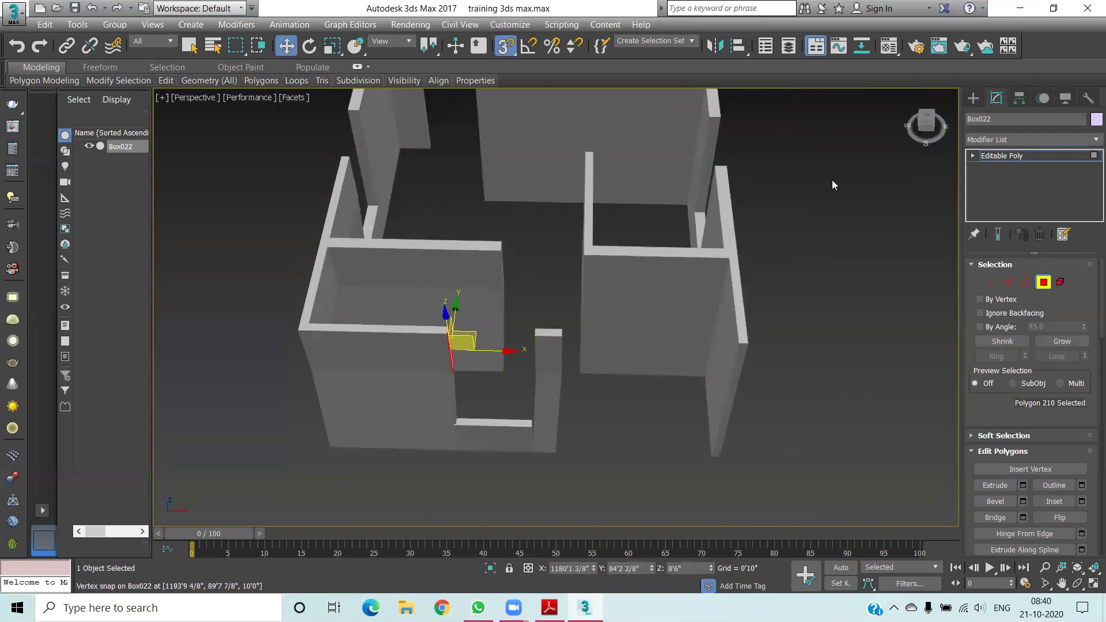
mouse_move(926, 127)
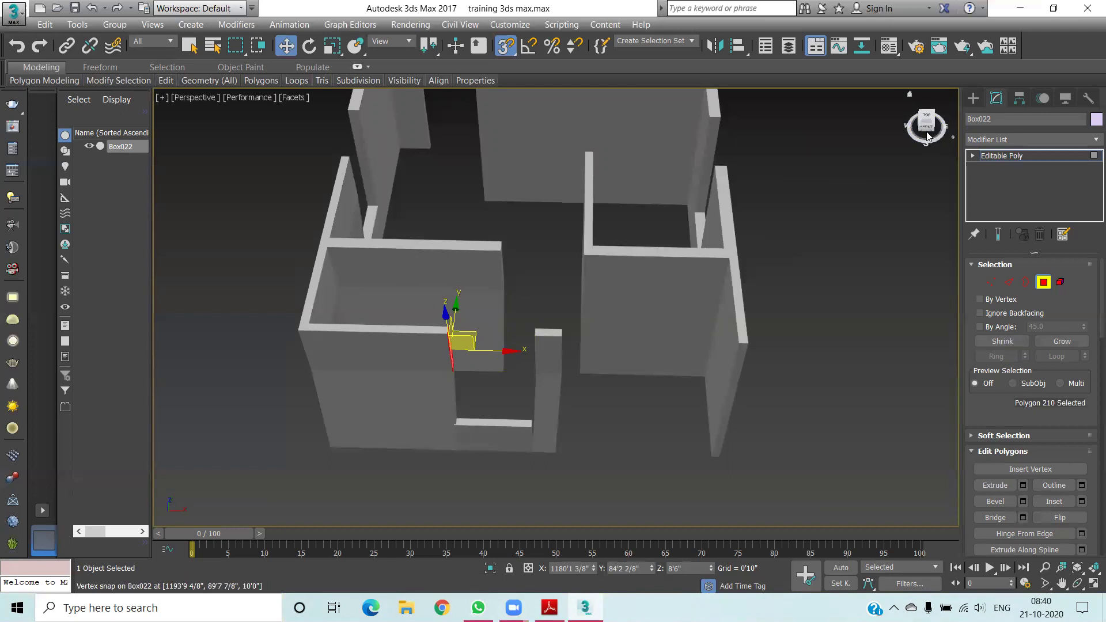
drag(928, 133, 885, 134)
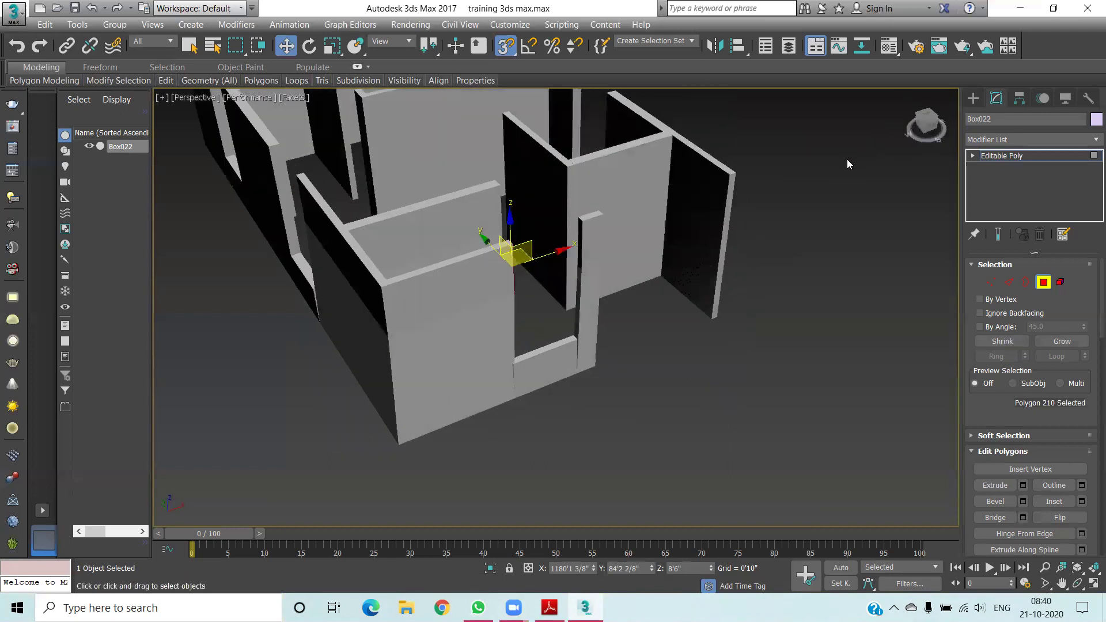
scroll(570, 216, up, 5)
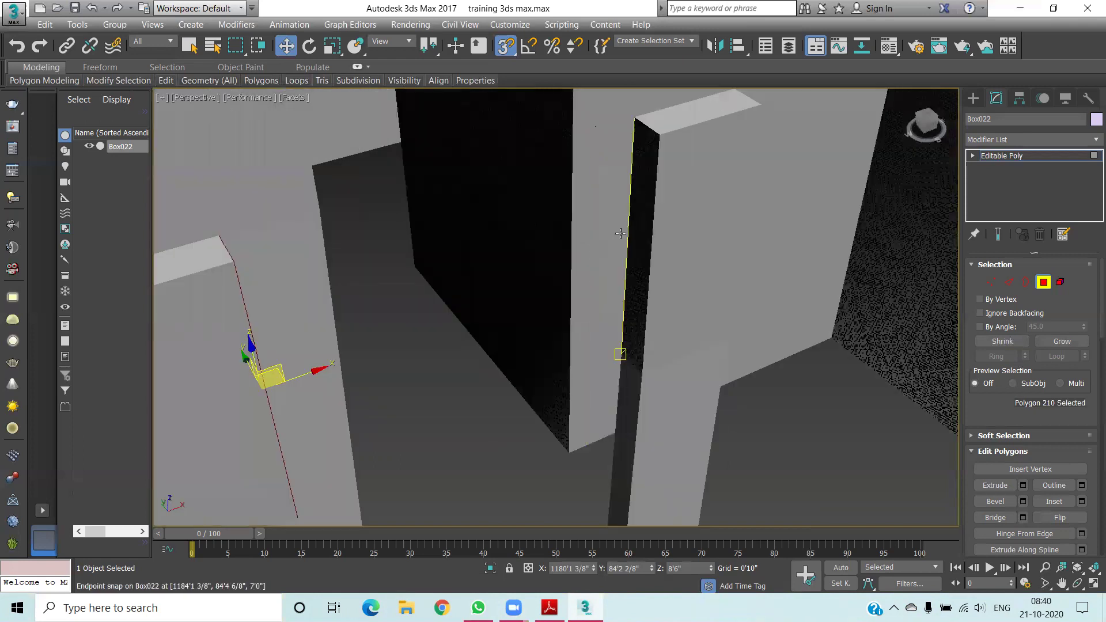
ctrl+click(641, 189)
Bridge the two facing wall ends to close the gap above the window, then deselect
scroll(743, 330, down, 3)
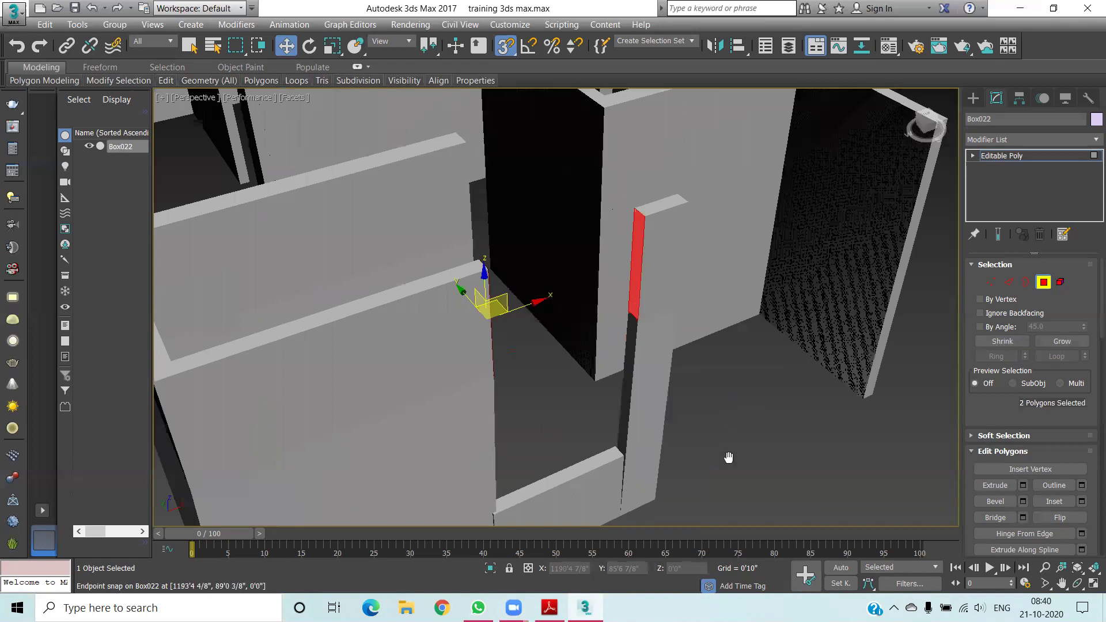
middle_drag(728, 457, 628, 519)
mouse_move(935, 129)
mouse_down()
mouse_move(521, 439)
mouse_move(507, 403)
mouse_up()
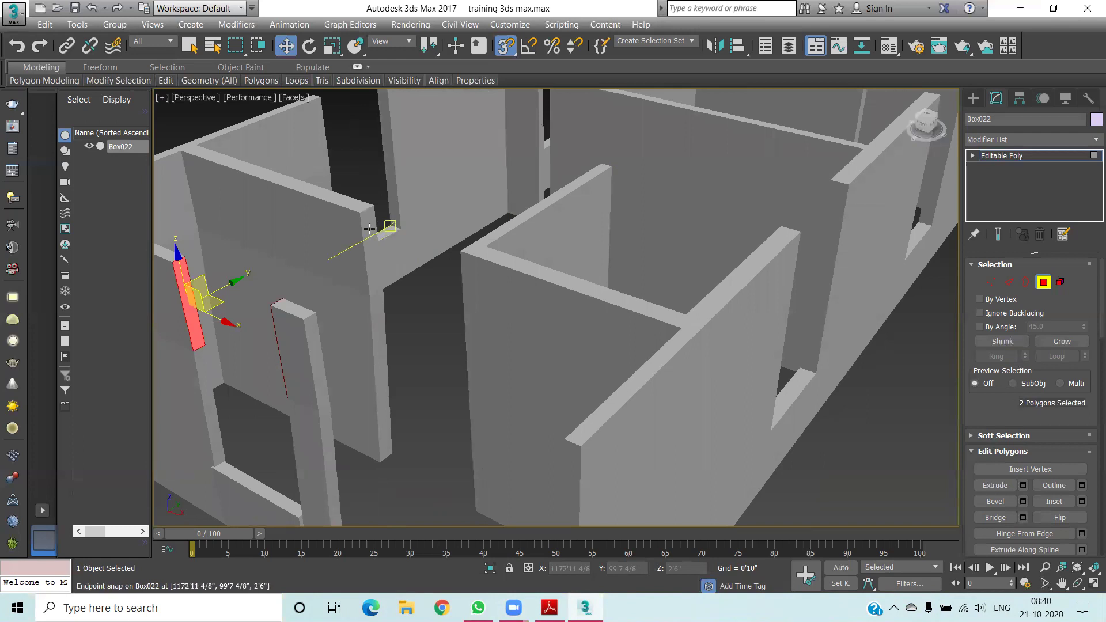
scroll(565, 253, up, 3)
scroll(818, 188, down, 5)
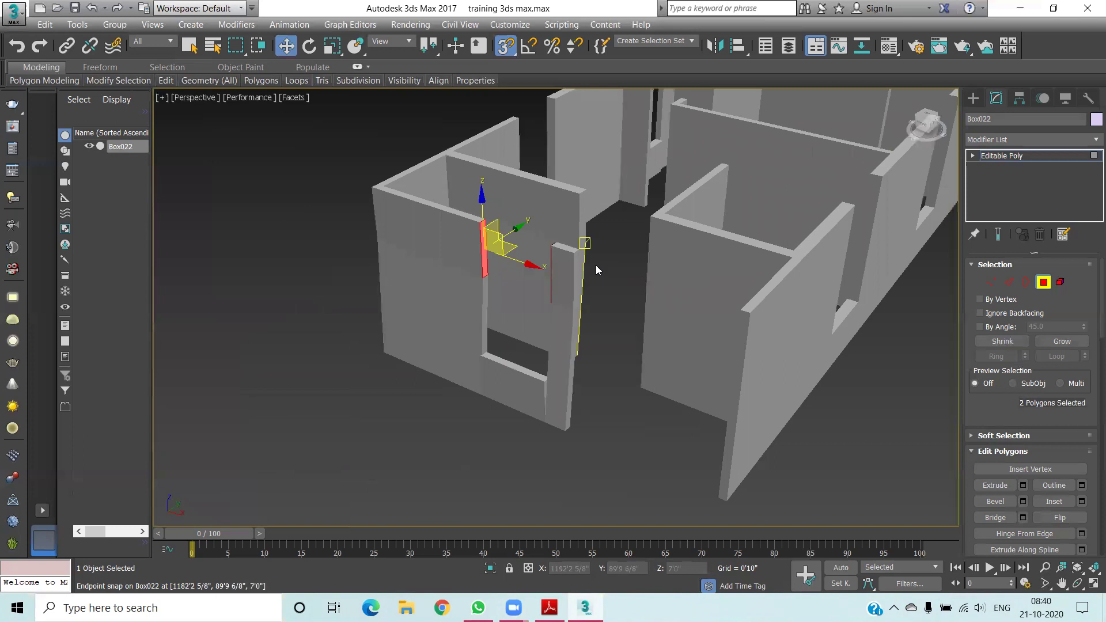
drag(588, 270, 509, 258)
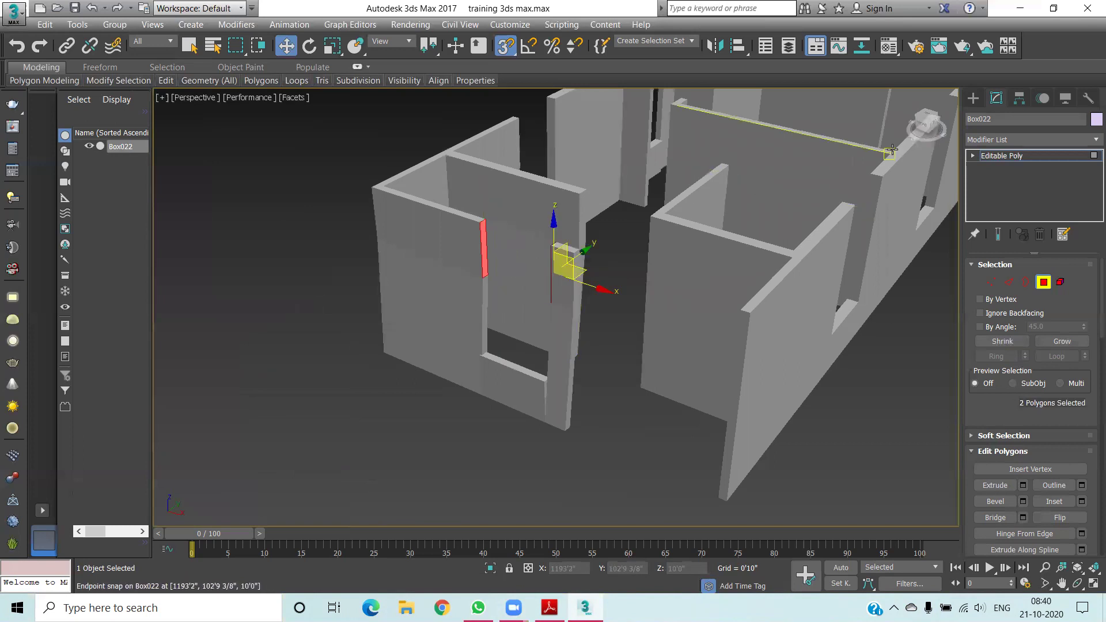
alt+middle_drag(670, 340, 670, 341)
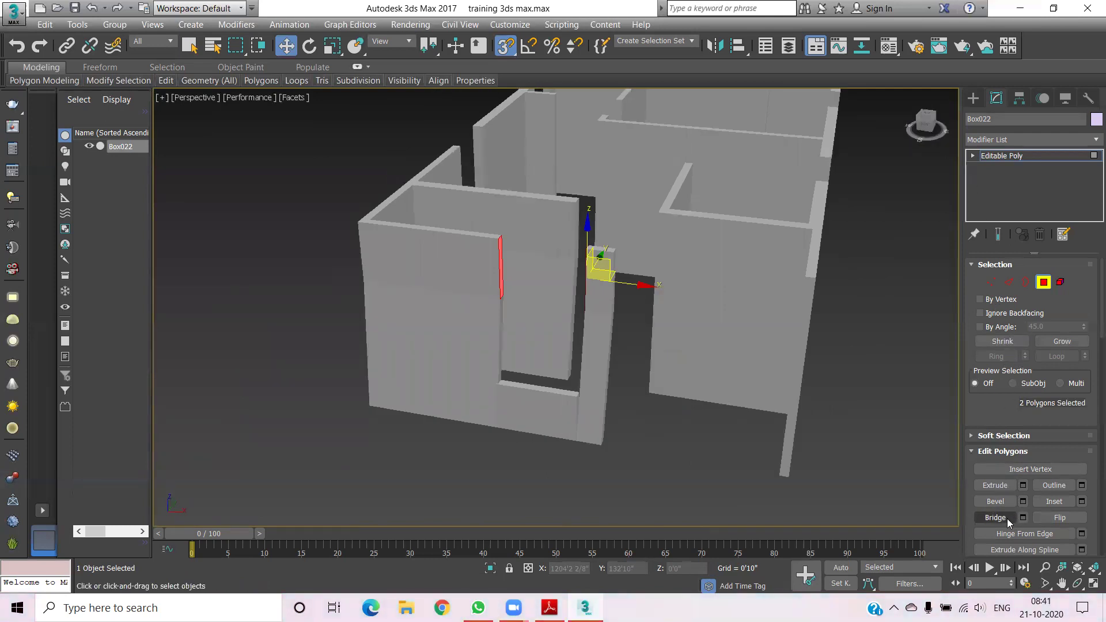
click(1008, 519)
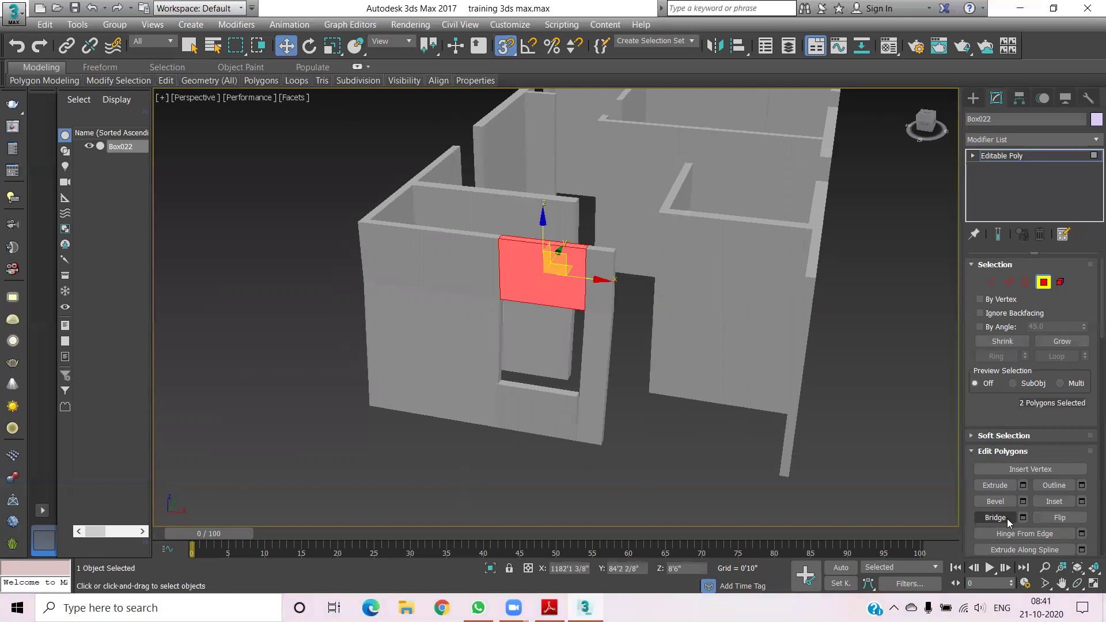
click(580, 502)
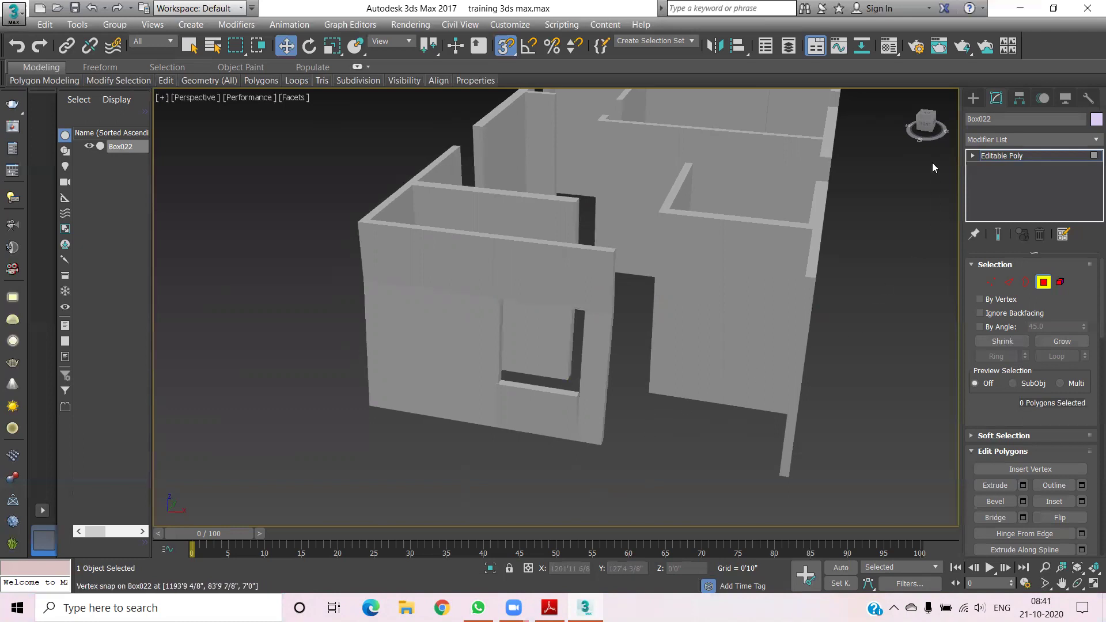
Bridge another pair of facing wall ends over the next gap and clear the selection
drag(927, 130, 669, 341)
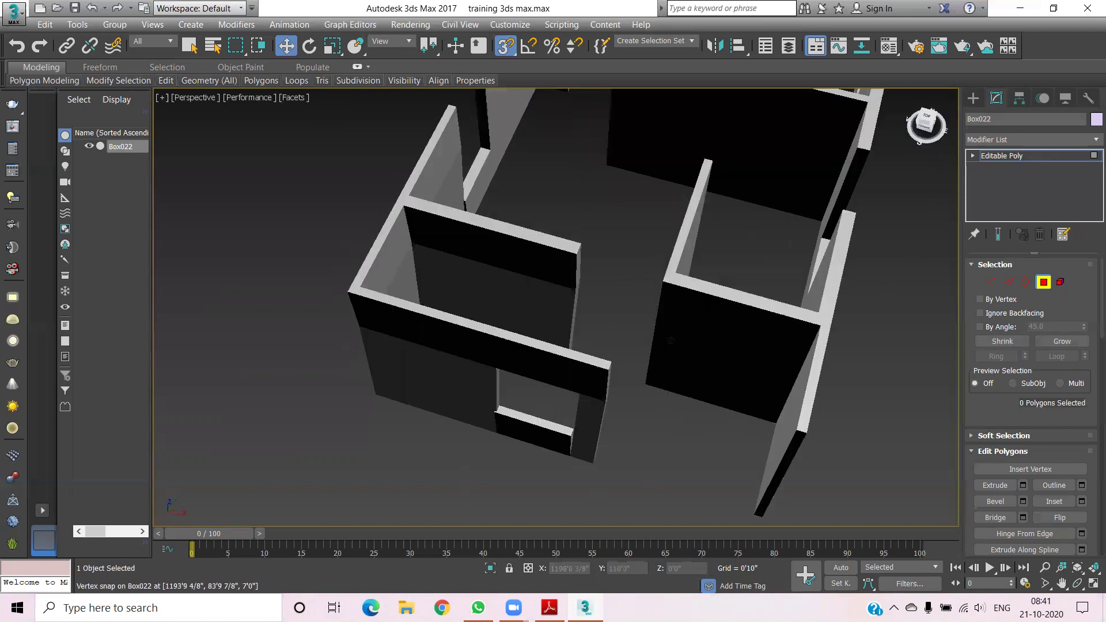
alt+middle_drag(670, 341, 671, 340)
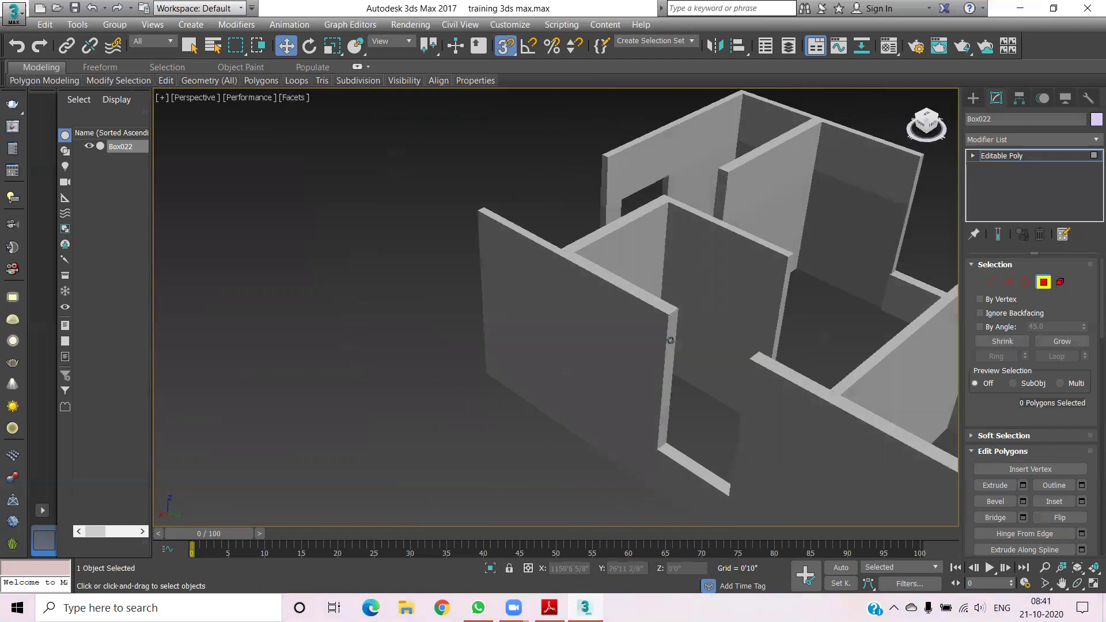
alt+middle_drag(670, 340, 831, 327)
middle_drag(724, 323, 711, 249)
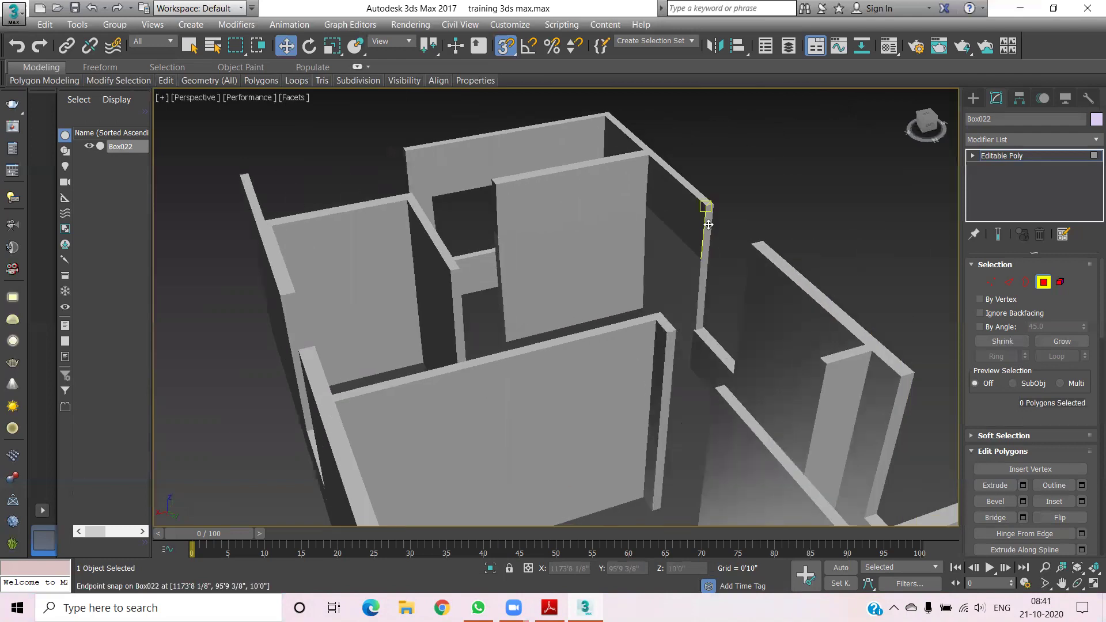
click(709, 225)
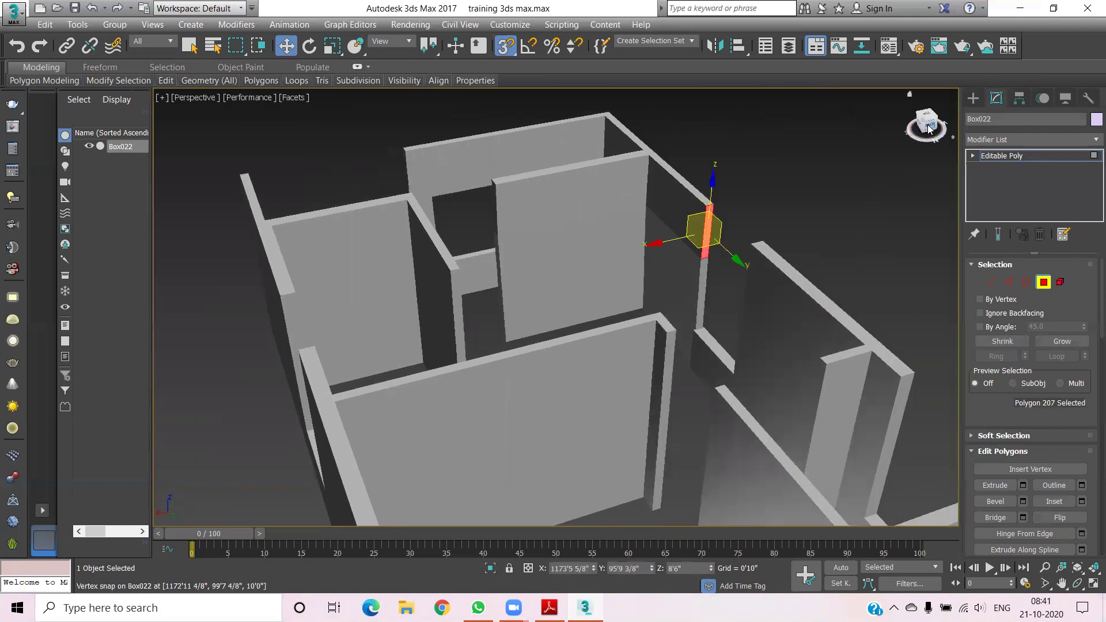
drag(929, 129, 899, 150)
mouse_move(813, 192)
middle_down()
mouse_move(777, 296)
mouse_move(916, 330)
middle_up()
scroll(505, 144, up, 5)
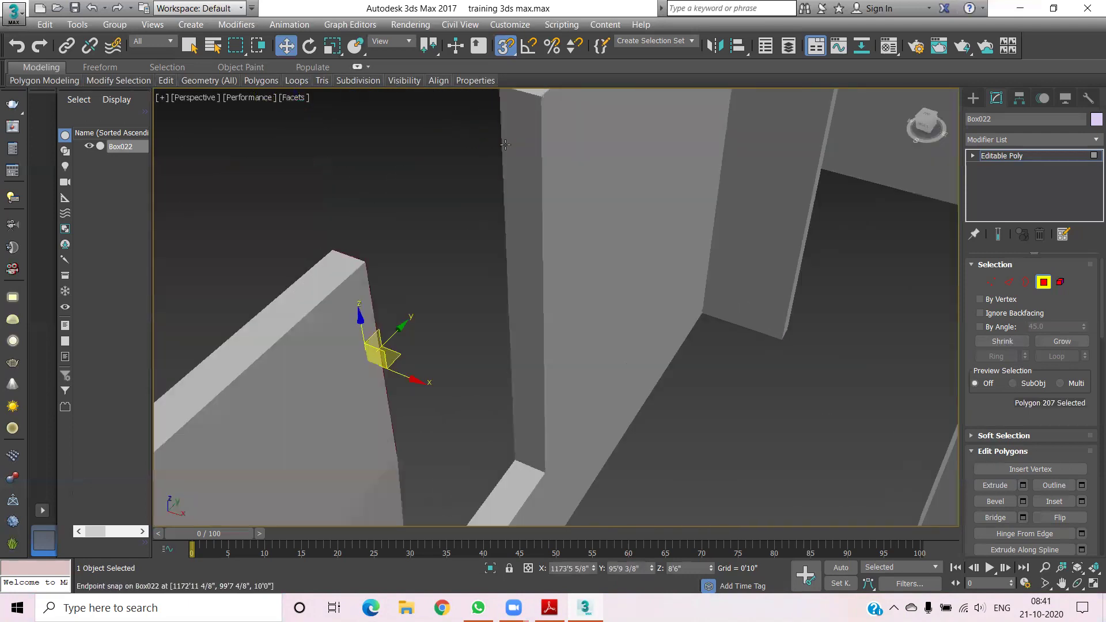
ctrl+click(518, 148)
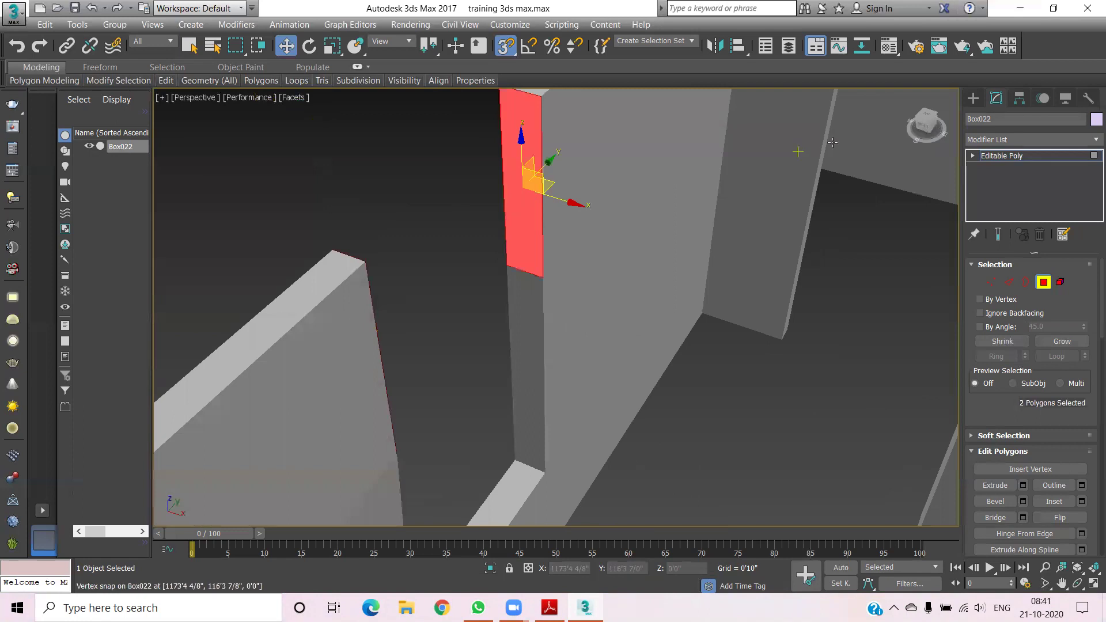
click(1009, 520)
click(713, 350)
Select the next lone narrow wall end face, polygon 177, beside an opening
scroll(704, 378, down, 5)
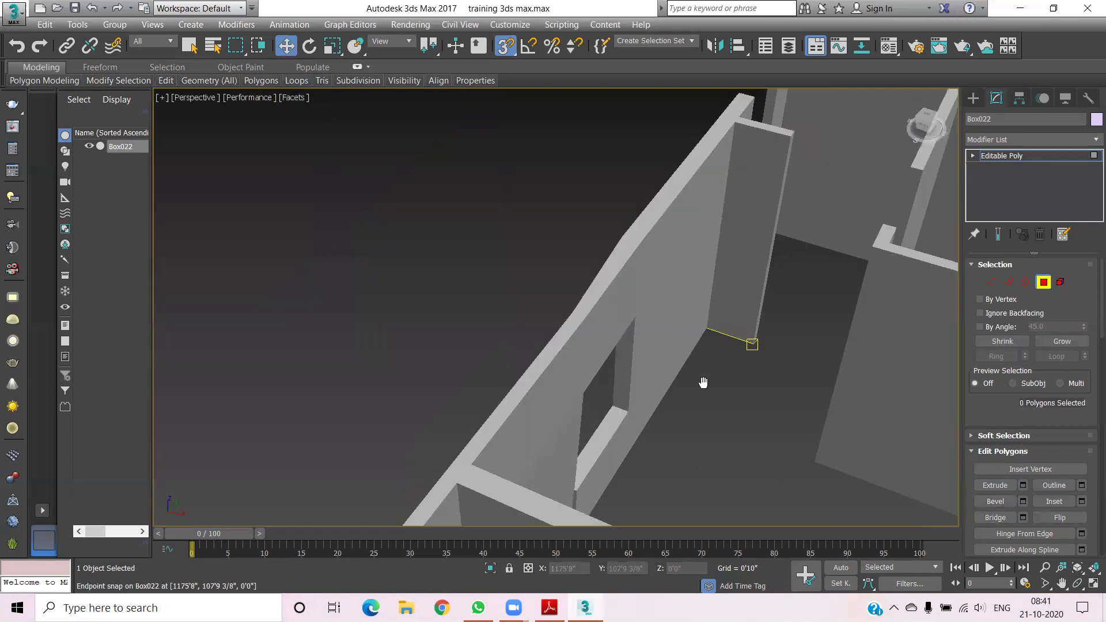
scroll(653, 395, down, 3)
scroll(653, 395, up, 2)
scroll(692, 340, up, 2)
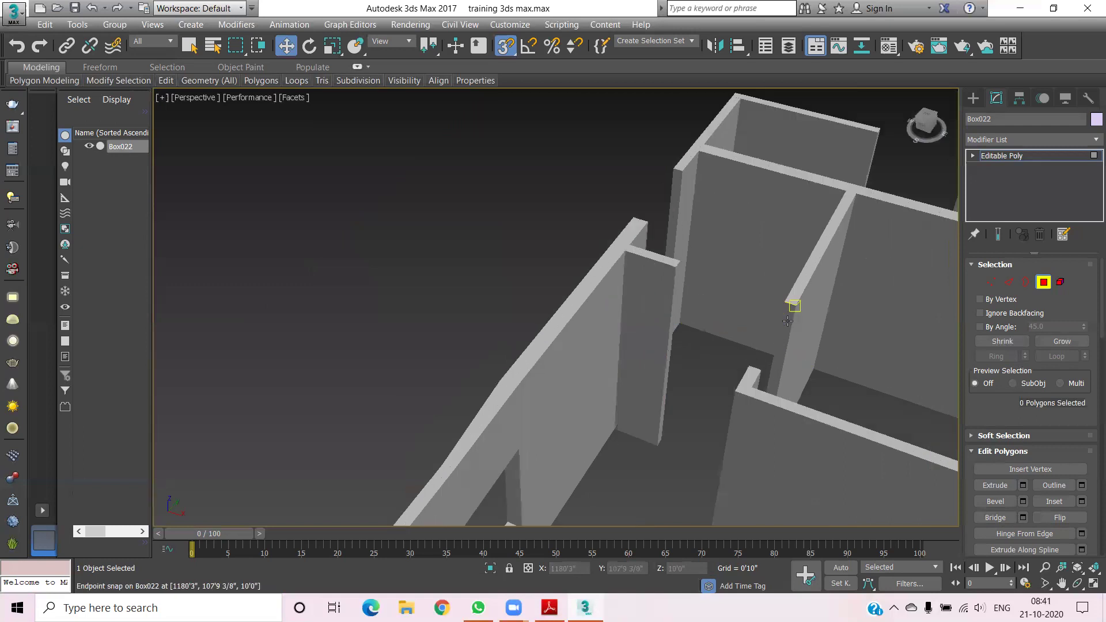
scroll(772, 322, up, 2)
click(788, 323)
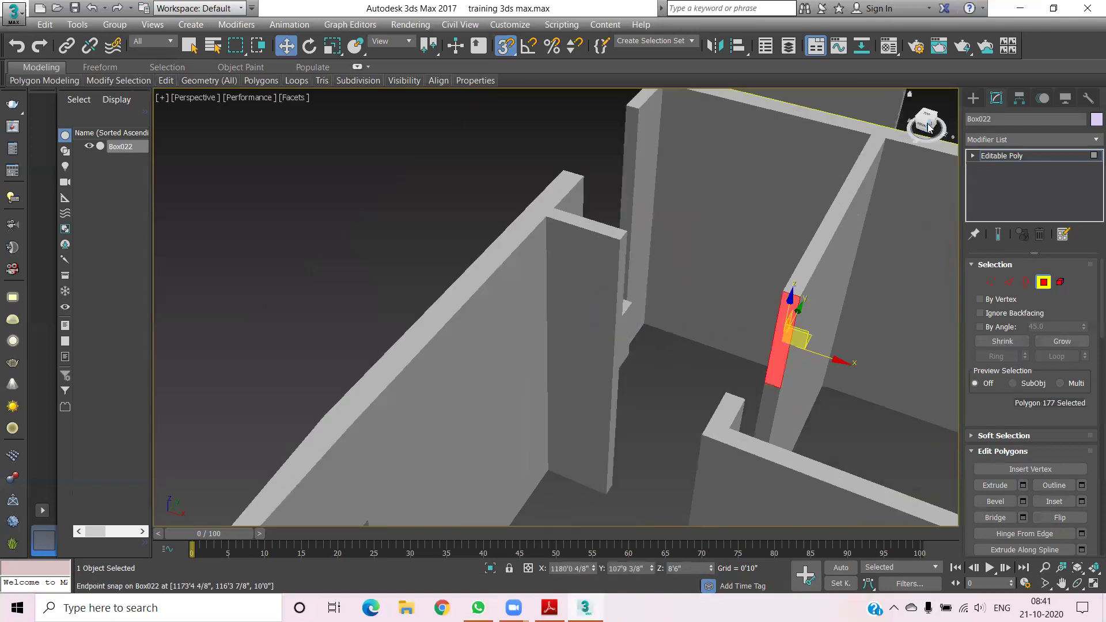
drag(930, 128, 940, 124)
mouse_move(555, 307)
alt+middle_down()
mouse_move(519, 228)
mouse_move(686, 136)
alt+middle_up()
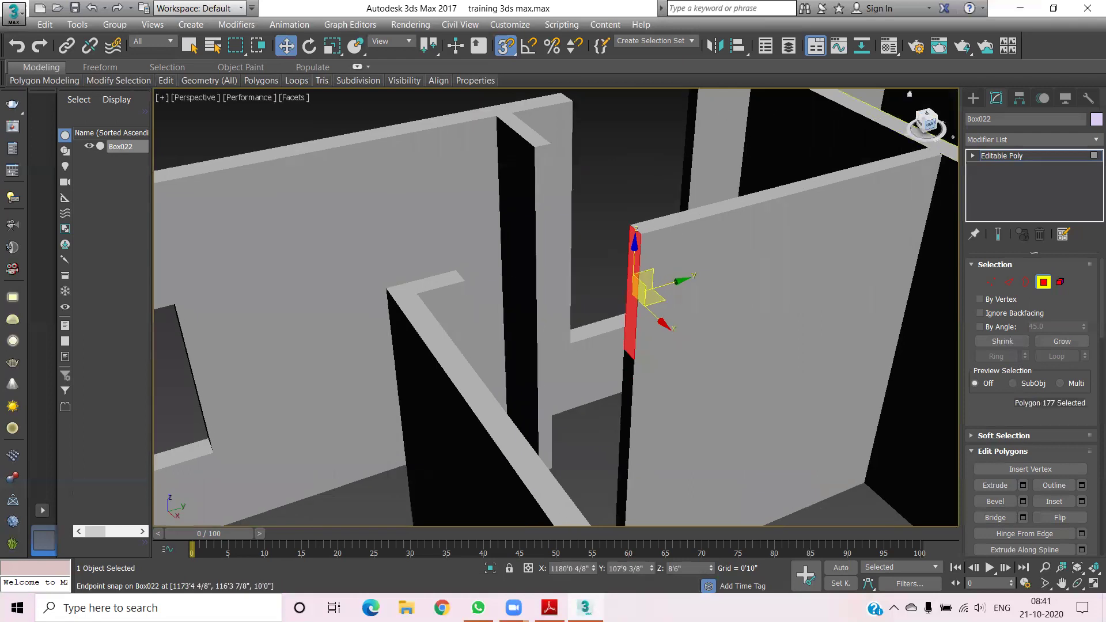
alt+middle_drag(555, 306, 757, 323)
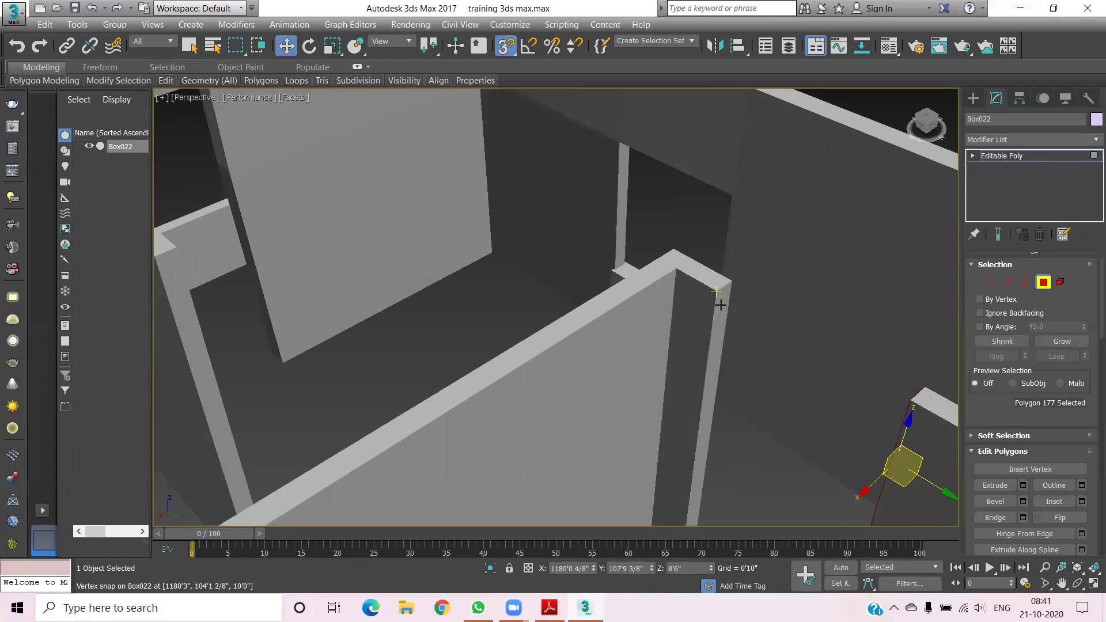
Pair polygon 177 with its facing wall end and bridge them over the opening
ctrl+click(721, 305)
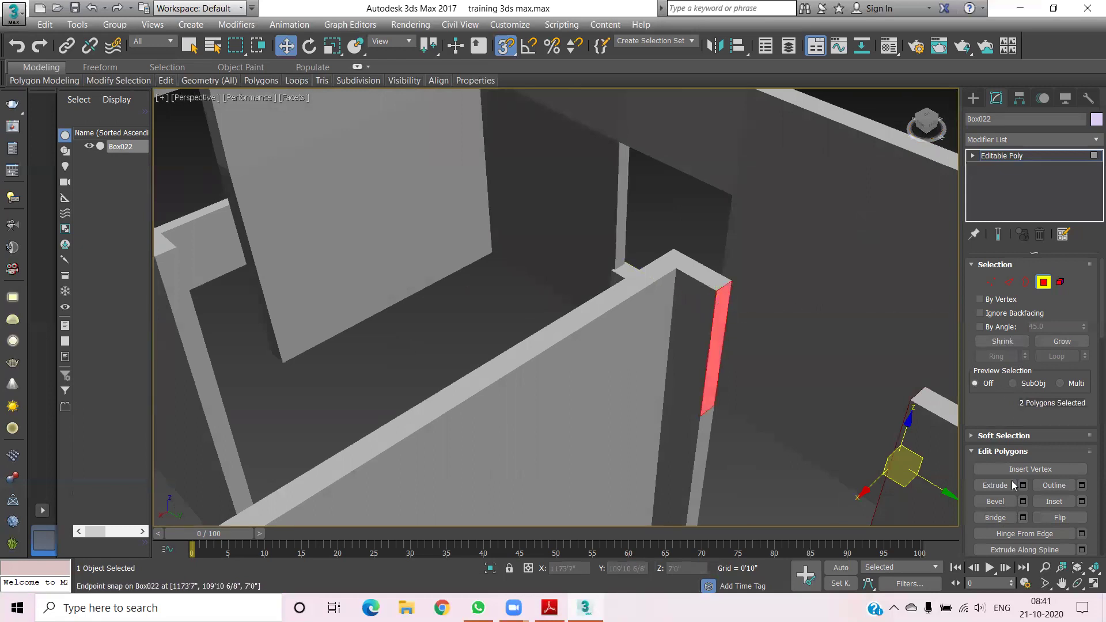
click(1001, 519)
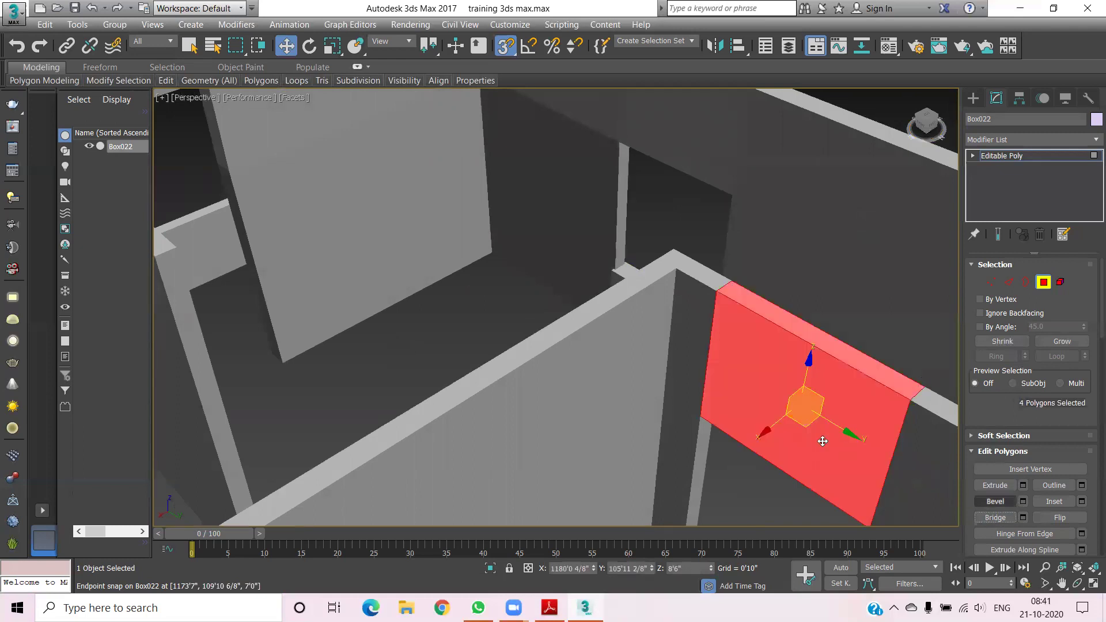
click(758, 492)
scroll(754, 395, down, 5)
mouse_move(768, 415)
alt+middle_down()
mouse_move(716, 378)
mouse_move(669, 306)
mouse_move(589, 367)
alt+middle_up()
scroll(589, 366, up, 6)
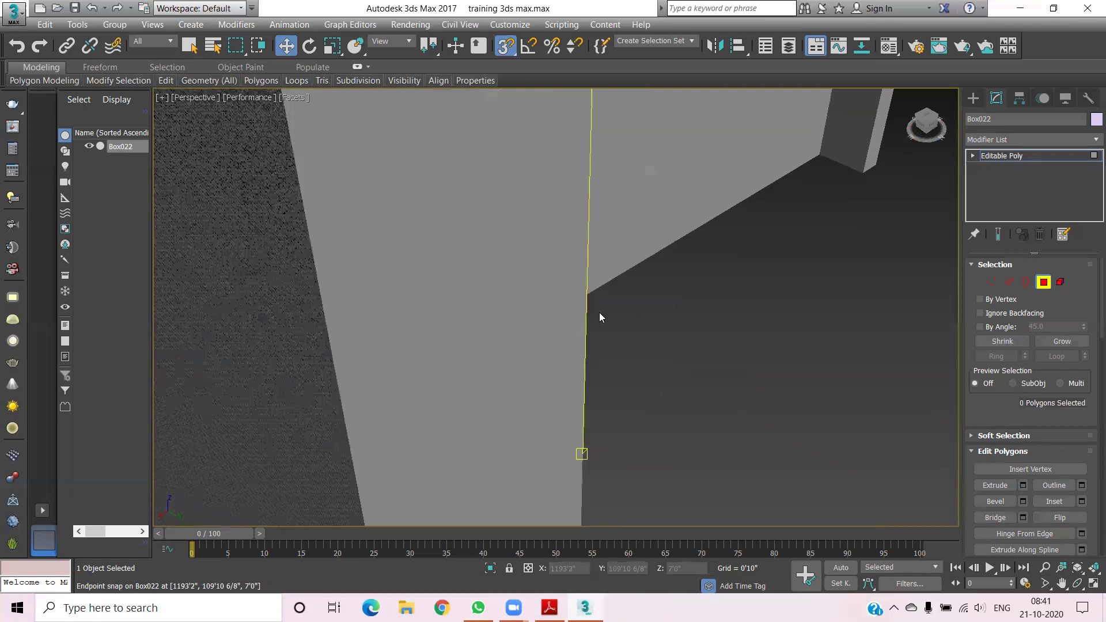
scroll(600, 317, down, 5)
Bridge the two wall-end faces above the right-wall window and deselect
click(618, 292)
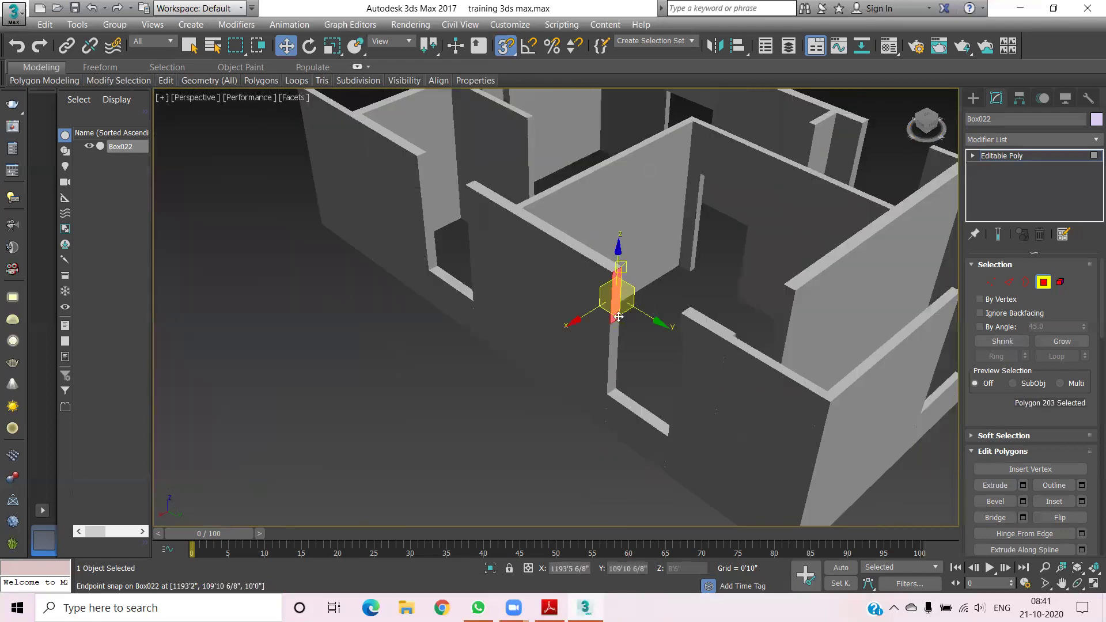
drag(927, 124, 918, 196)
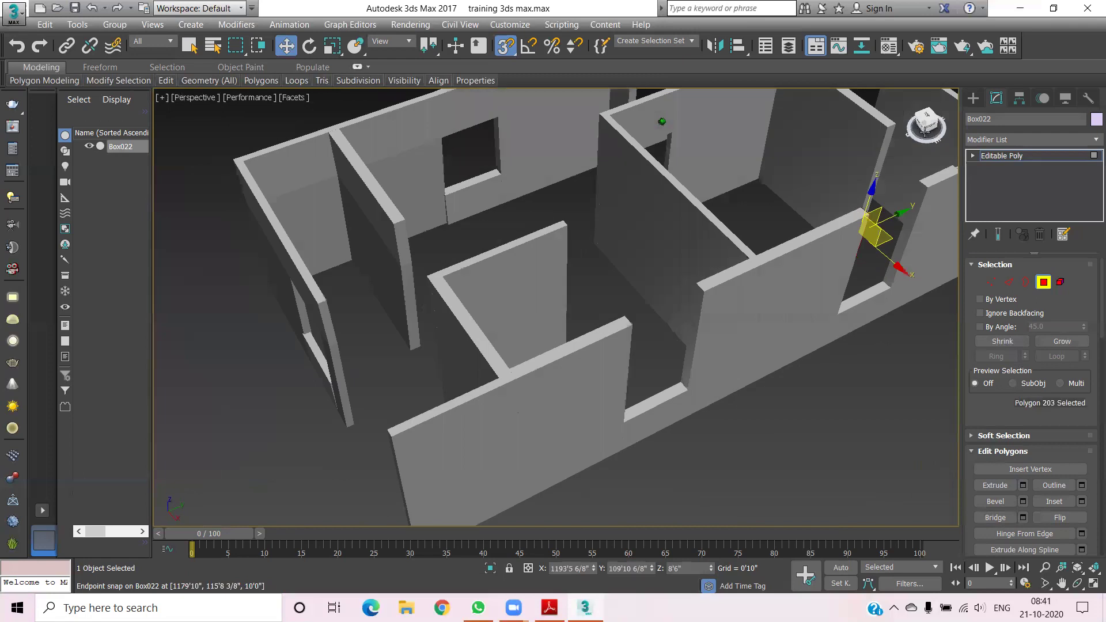
ctrl+click(917, 191)
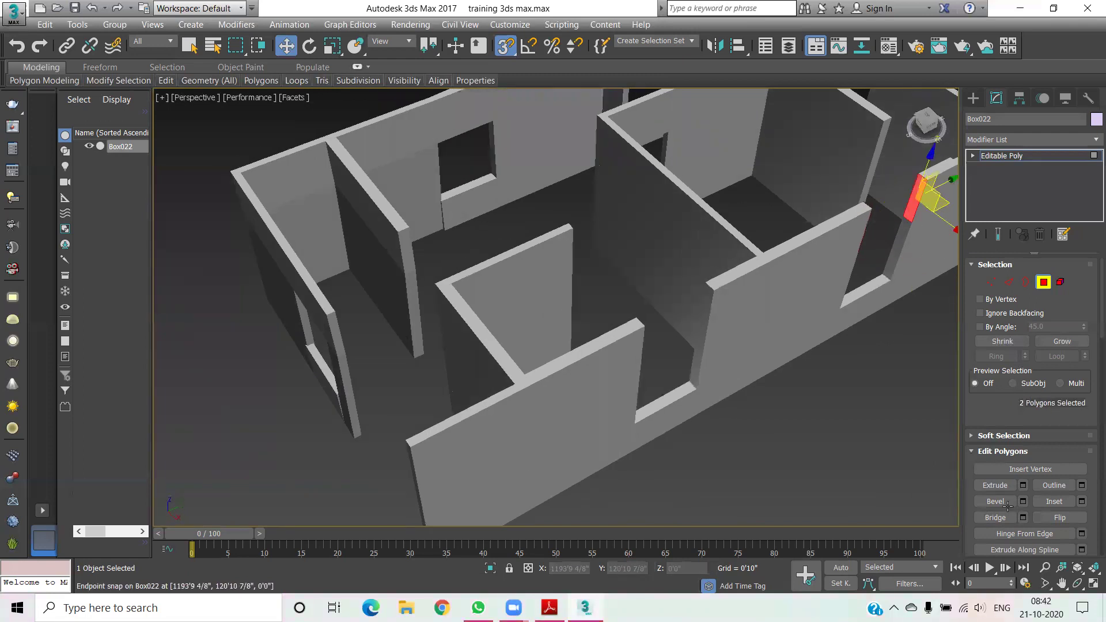
click(1004, 525)
click(881, 471)
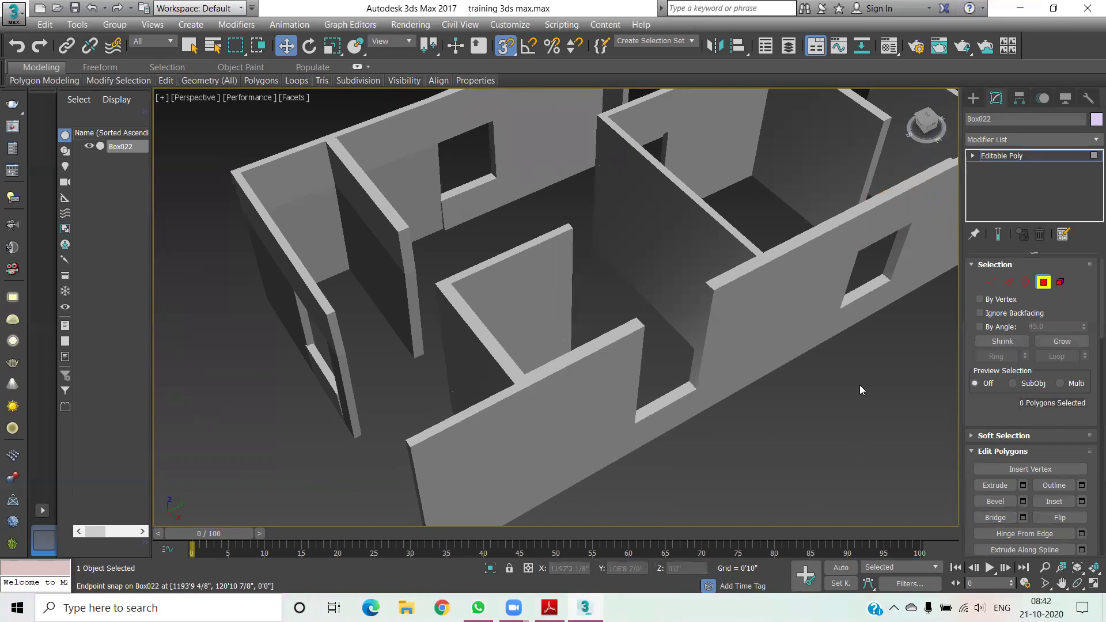
middle_drag(723, 450, 701, 459)
scroll(701, 458, down, 3)
Bridge the wall ends across the next opening's gap, clearing the selection with Ctrl+D
mouse_move(630, 308)
alt+middle_down()
mouse_move(900, 128)
mouse_move(908, 155)
alt+middle_up()
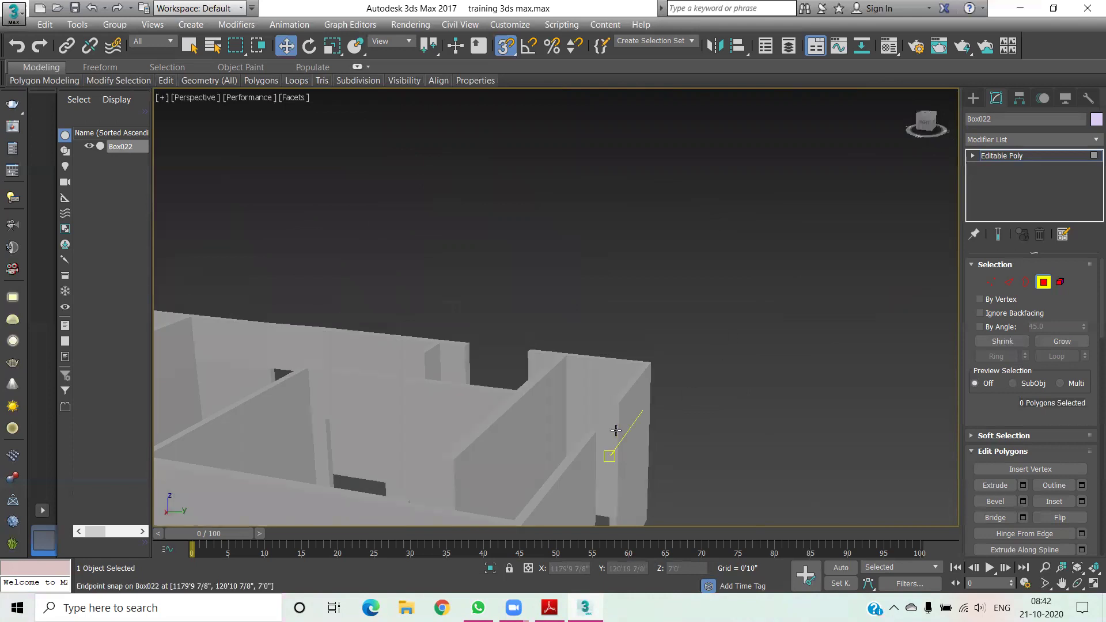
scroll(612, 427, up, 1)
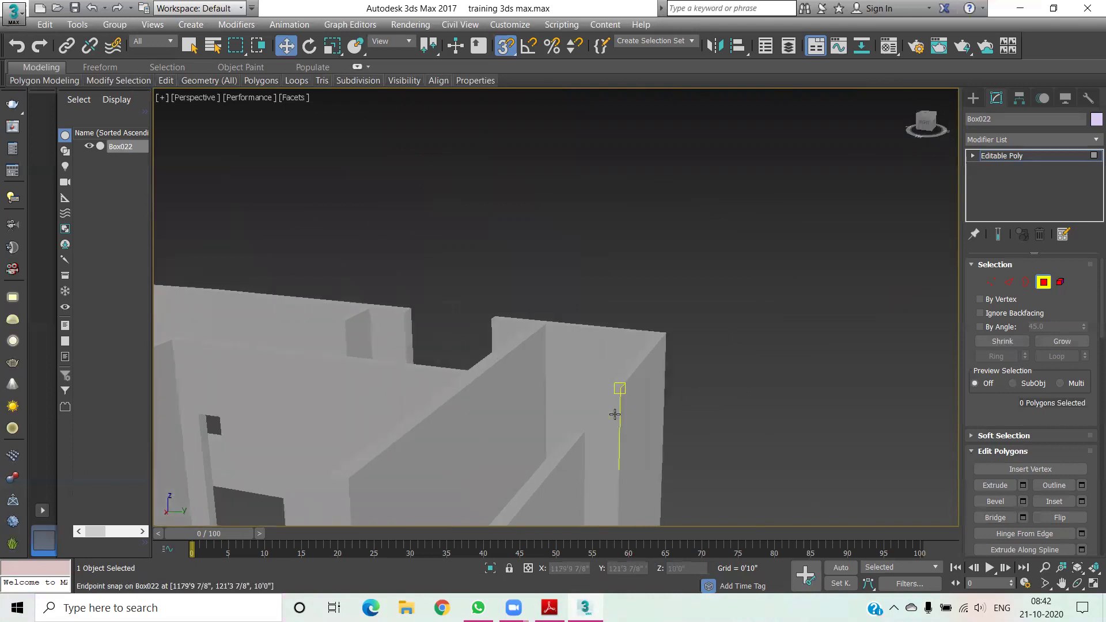
click(613, 414)
scroll(747, 279, down, 3)
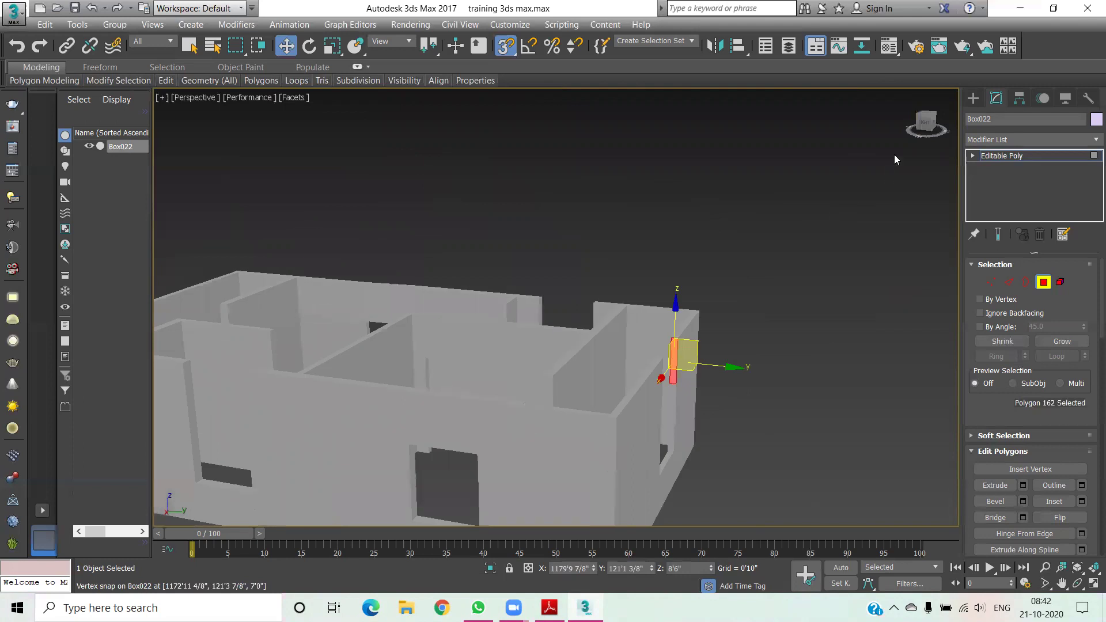
drag(922, 127, 951, 128)
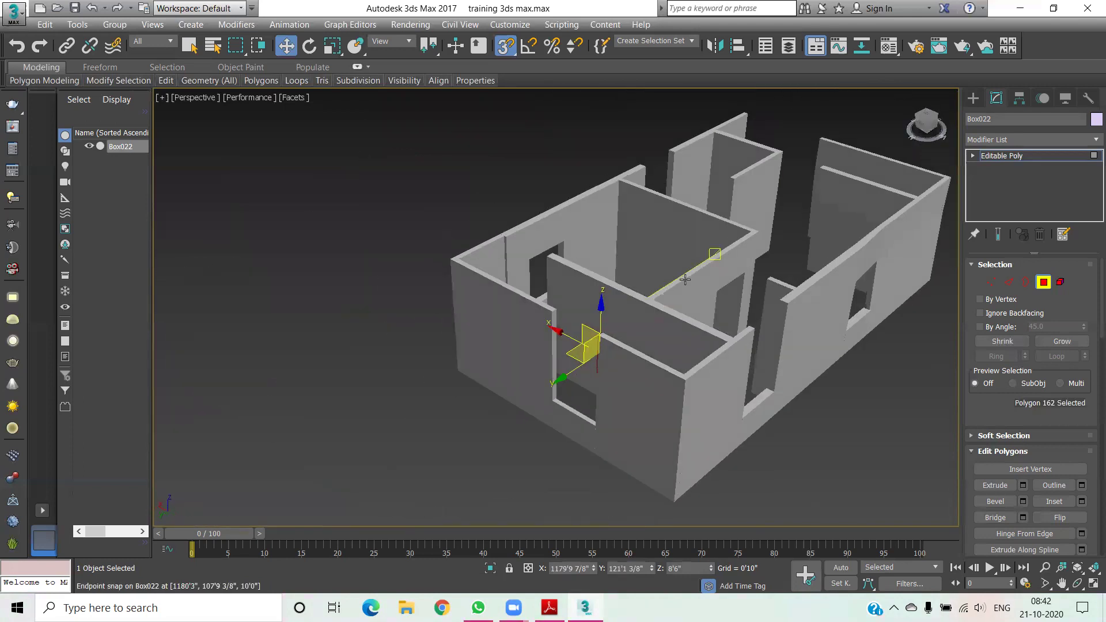
scroll(573, 334, up, 4)
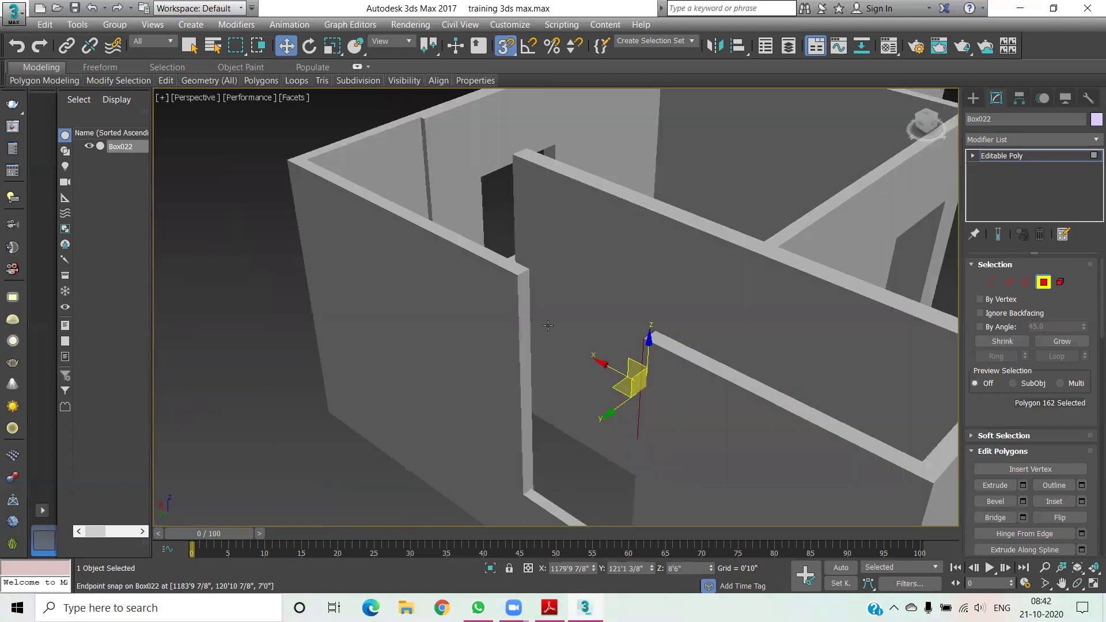
ctrl+click(524, 302)
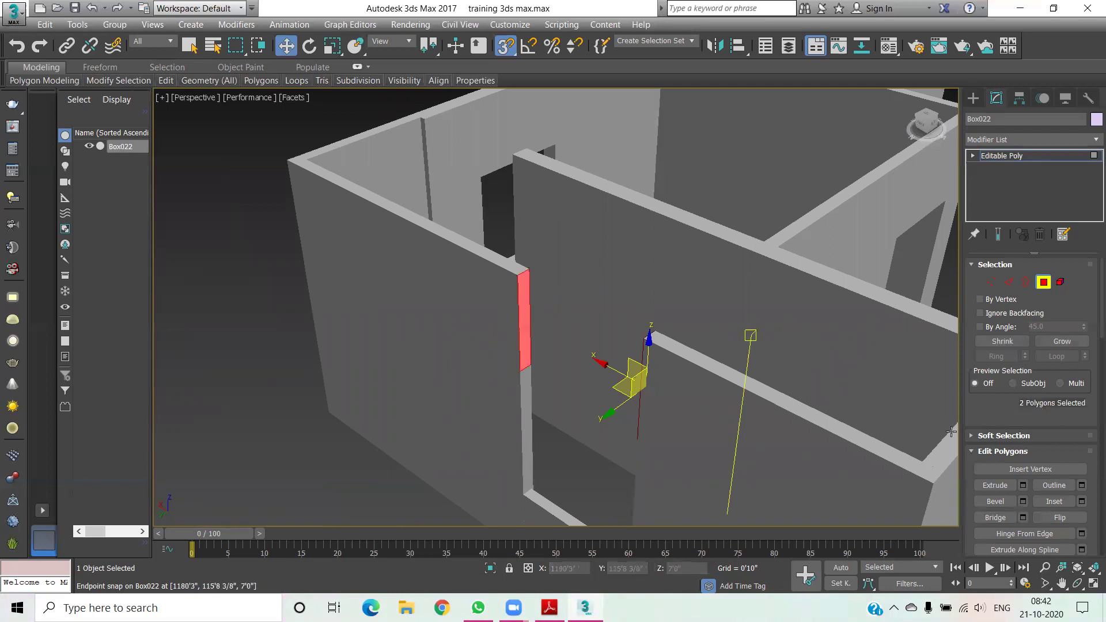
click(996, 518)
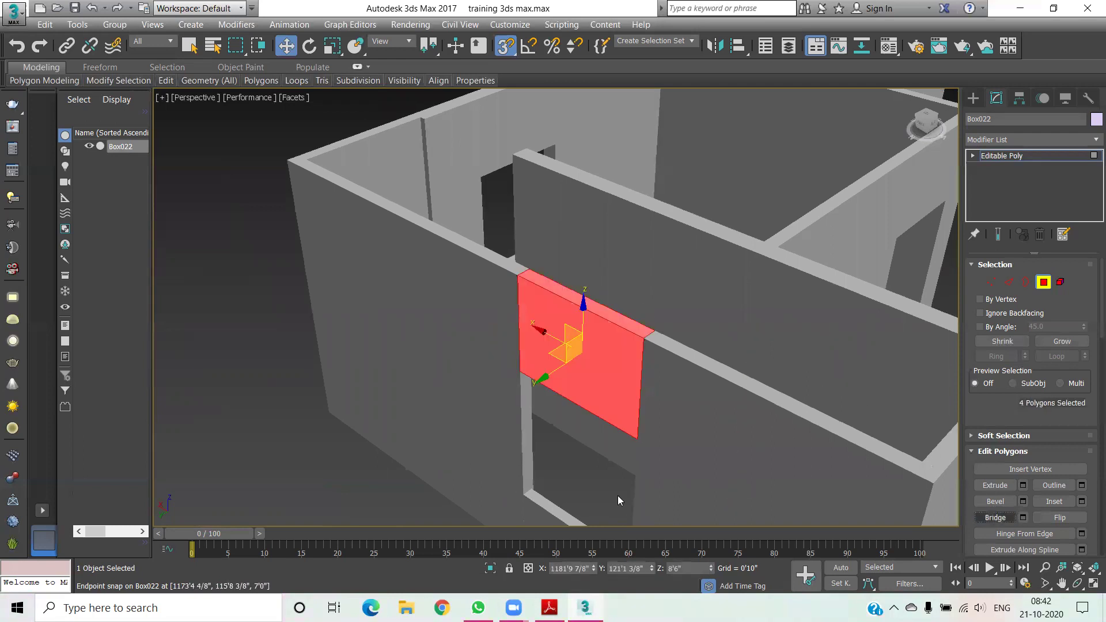
key(ctrl+d)
scroll(638, 345, down, 5)
scroll(632, 354, down, 4)
Bridge the two thin wall side faces across the window opening and deselect
mouse_move(632, 353)
alt+middle_down()
mouse_move(623, 403)
mouse_move(757, 335)
mouse_move(640, 344)
mouse_move(596, 370)
mouse_move(599, 282)
alt+middle_up()
scroll(597, 265, up, 2)
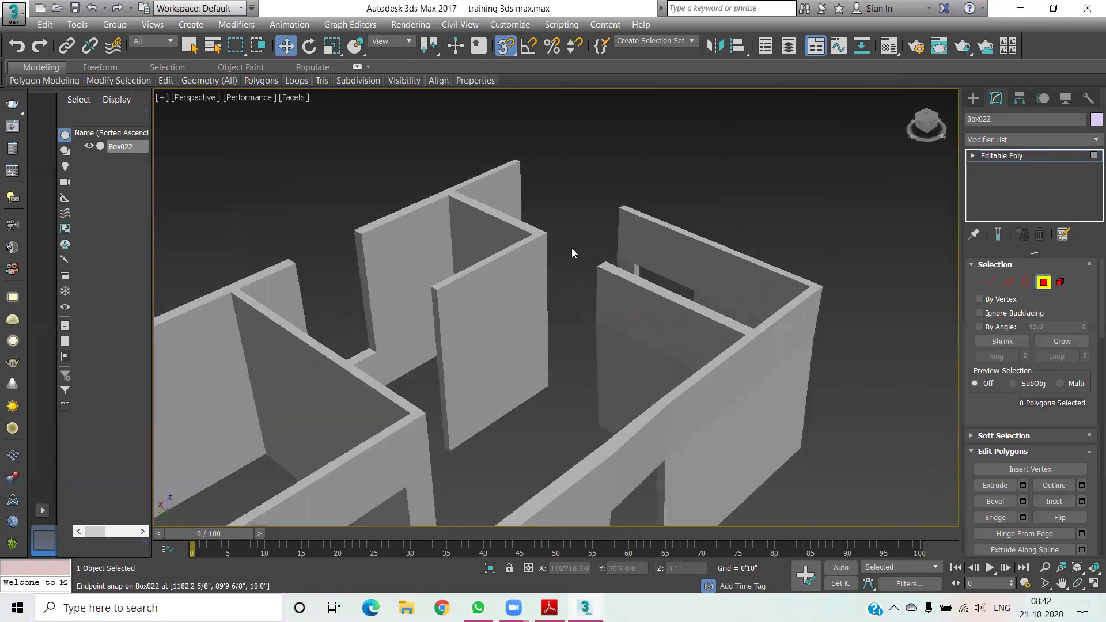
scroll(572, 249, up, 2)
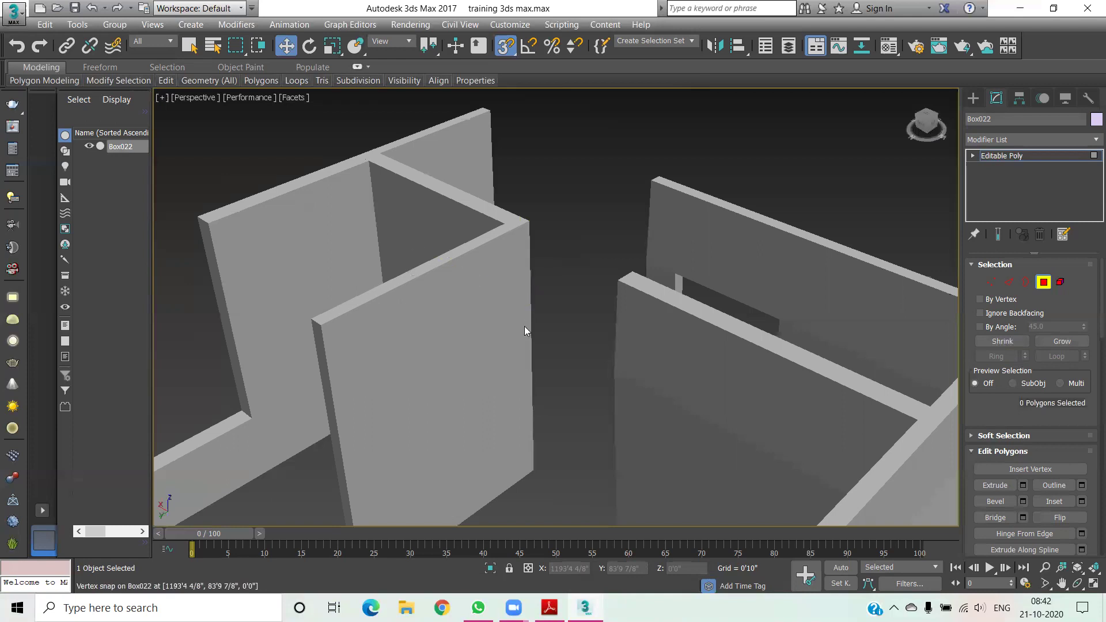
scroll(526, 324, down, 3)
scroll(397, 288, up, 3)
click(411, 283)
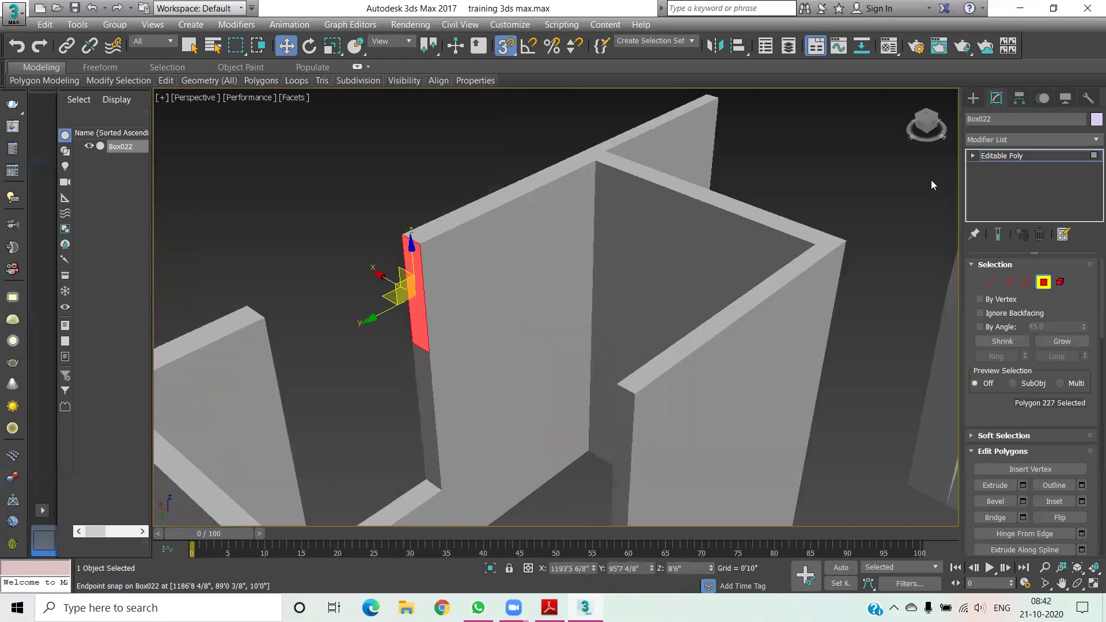
drag(926, 124, 916, 138)
alt+middle_drag(556, 307, 799, 178)
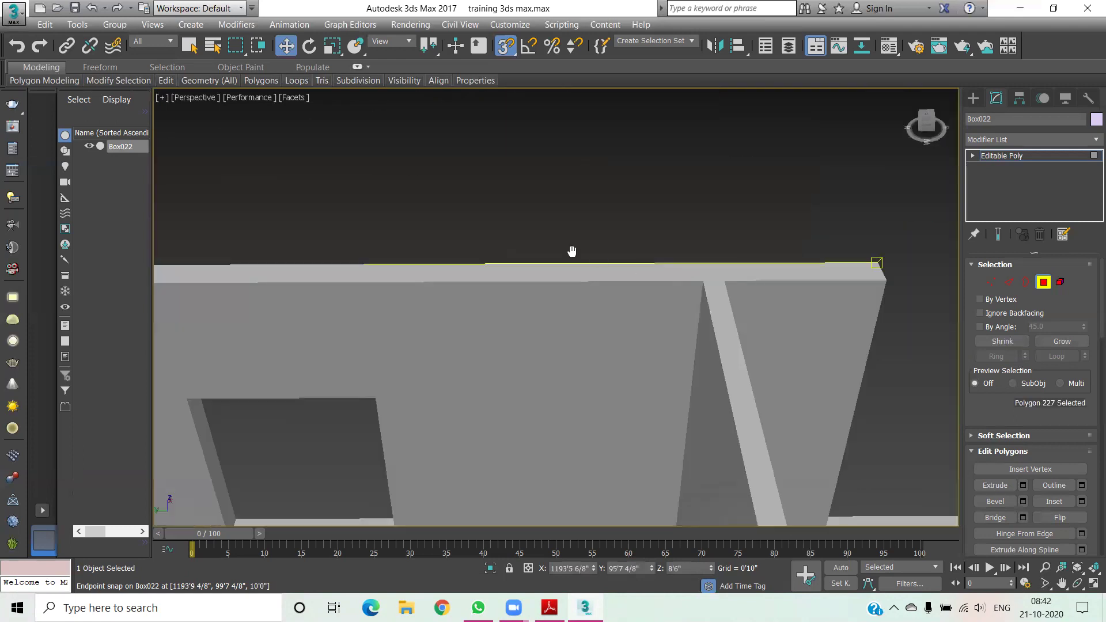
alt+middle_drag(930, 130, 876, 195)
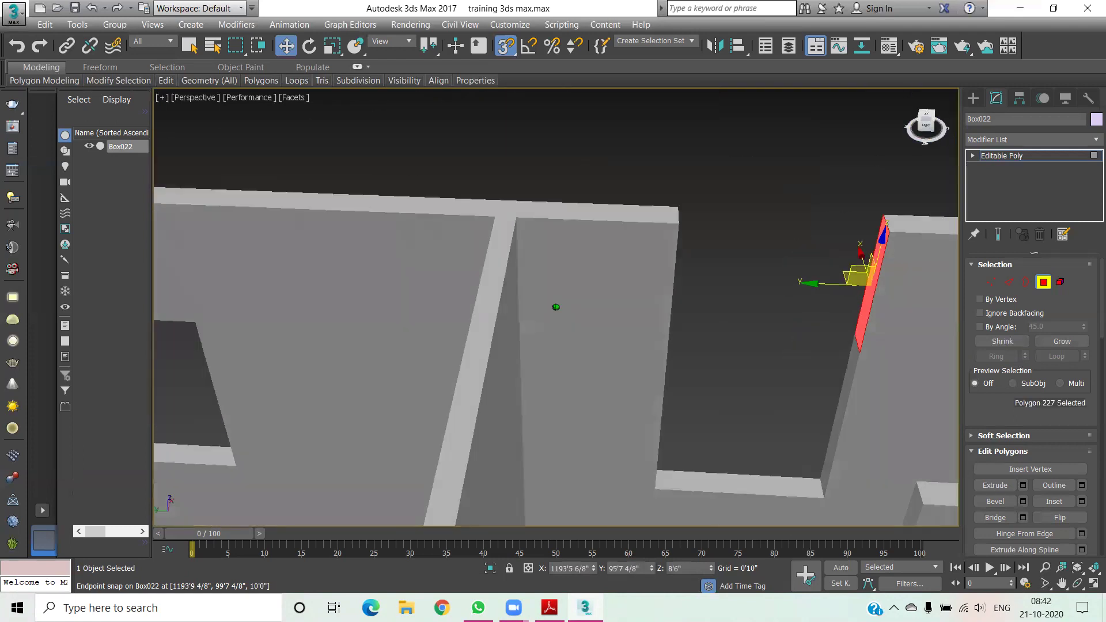
mouse_move(869, 354)
middle_down()
mouse_move(679, 307)
mouse_move(584, 206)
middle_up()
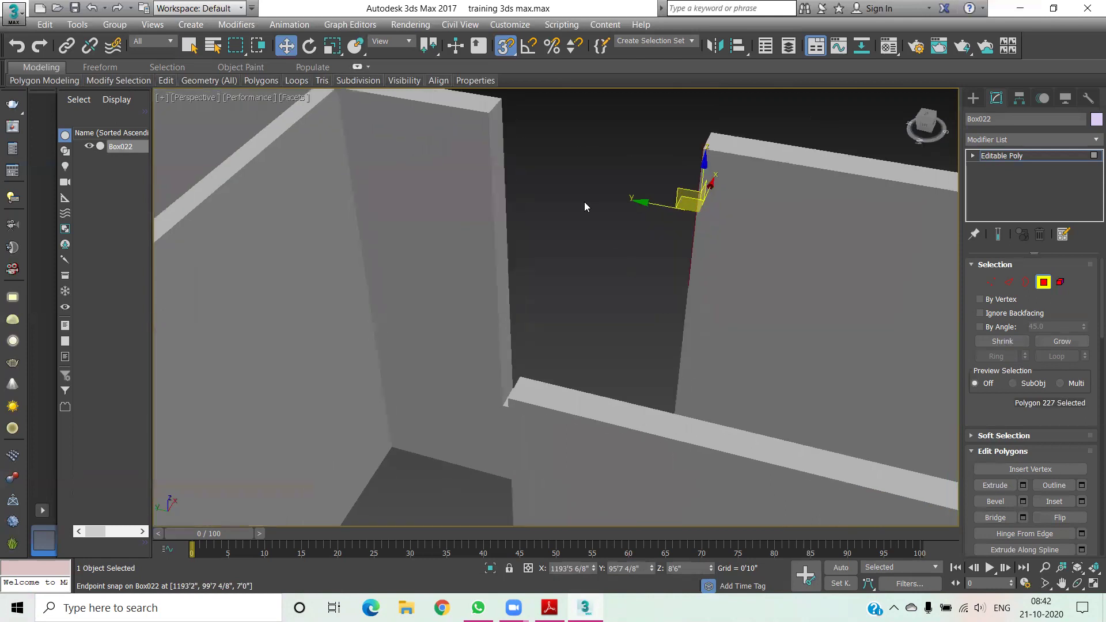
click(501, 165)
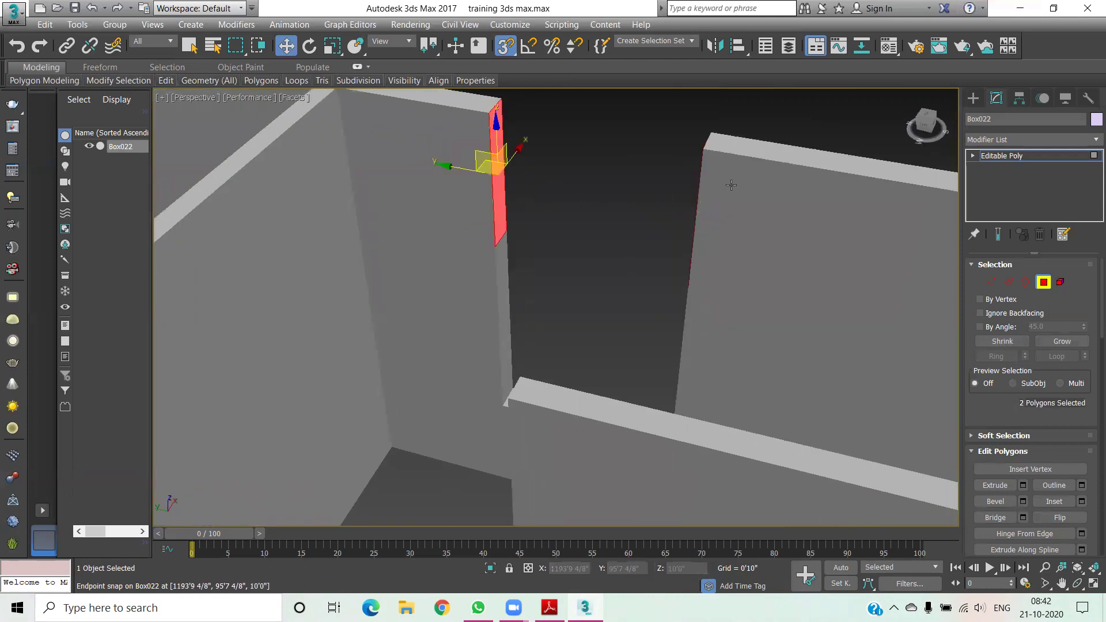
click(1007, 518)
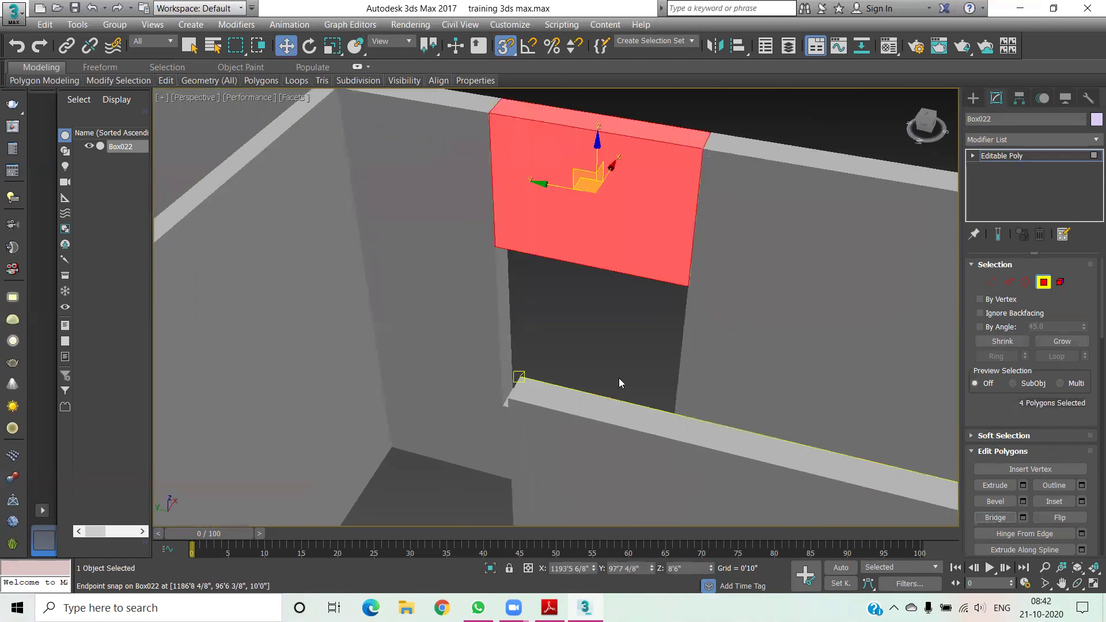
click(625, 338)
scroll(663, 329, down, 4)
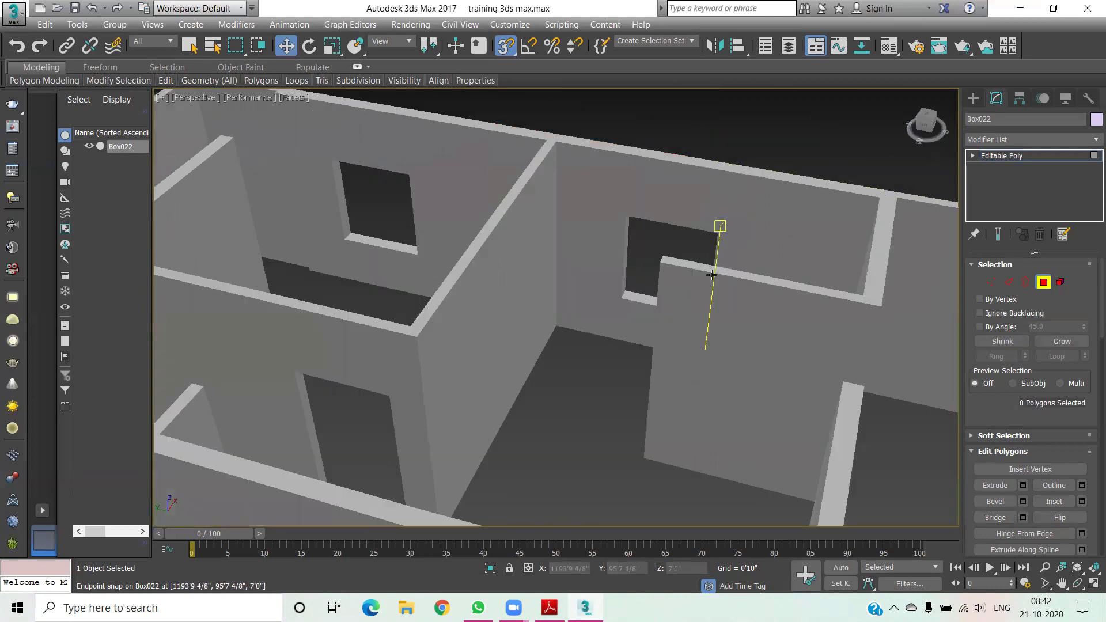
scroll(599, 363, down, 5)
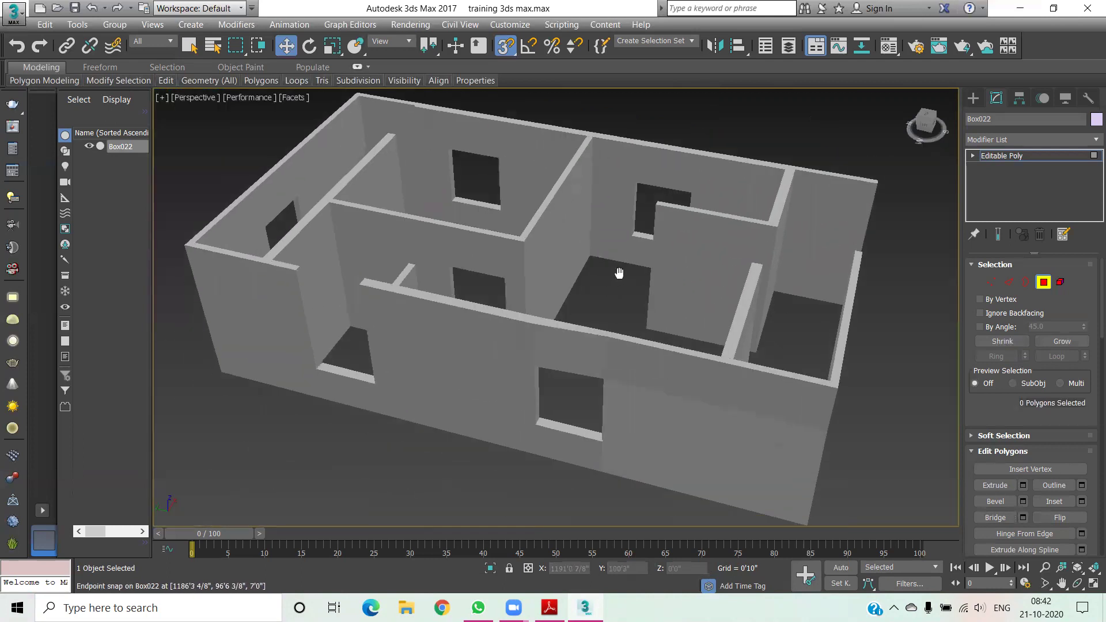
Bridge one more pair of facing wall edge faces across the next opening
alt+middle_drag(620, 271, 442, 344)
scroll(442, 344, up, 5)
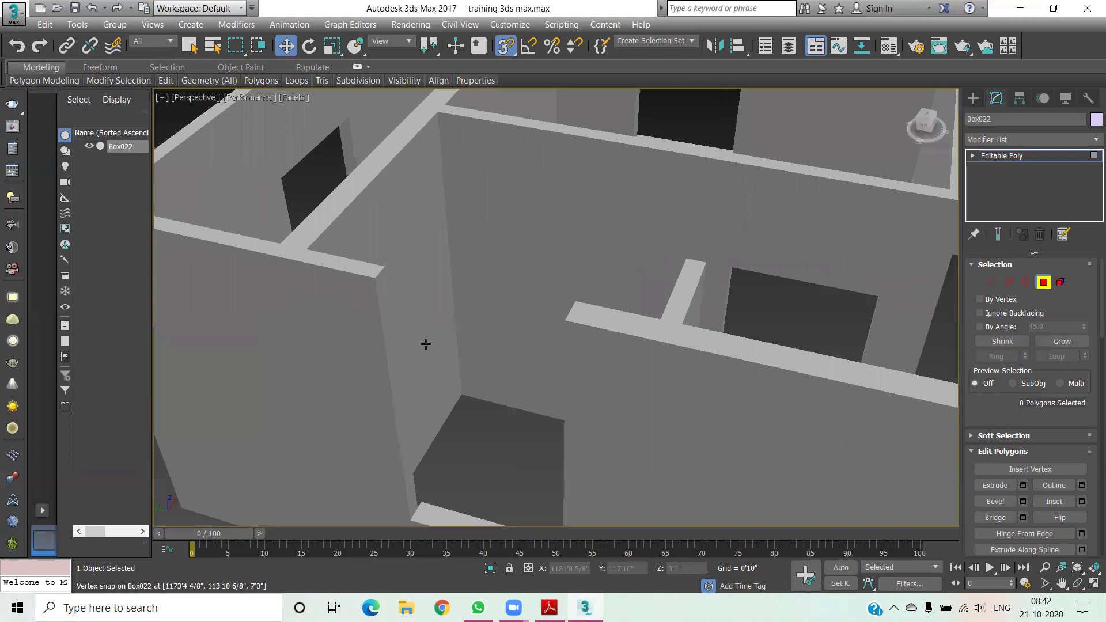
click(384, 313)
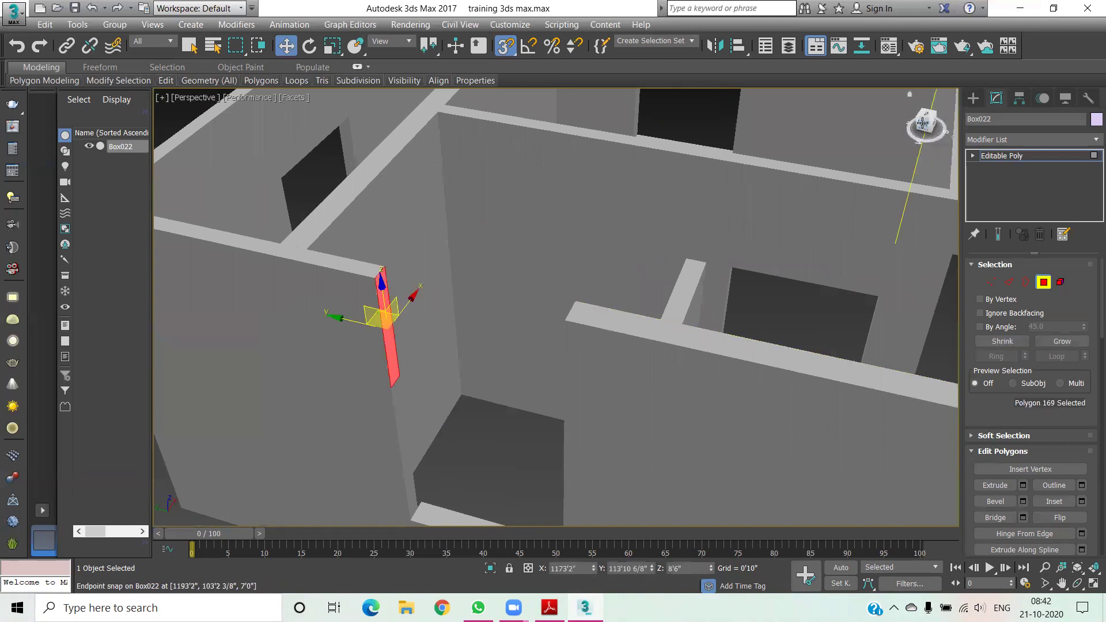
drag(924, 123, 634, 472)
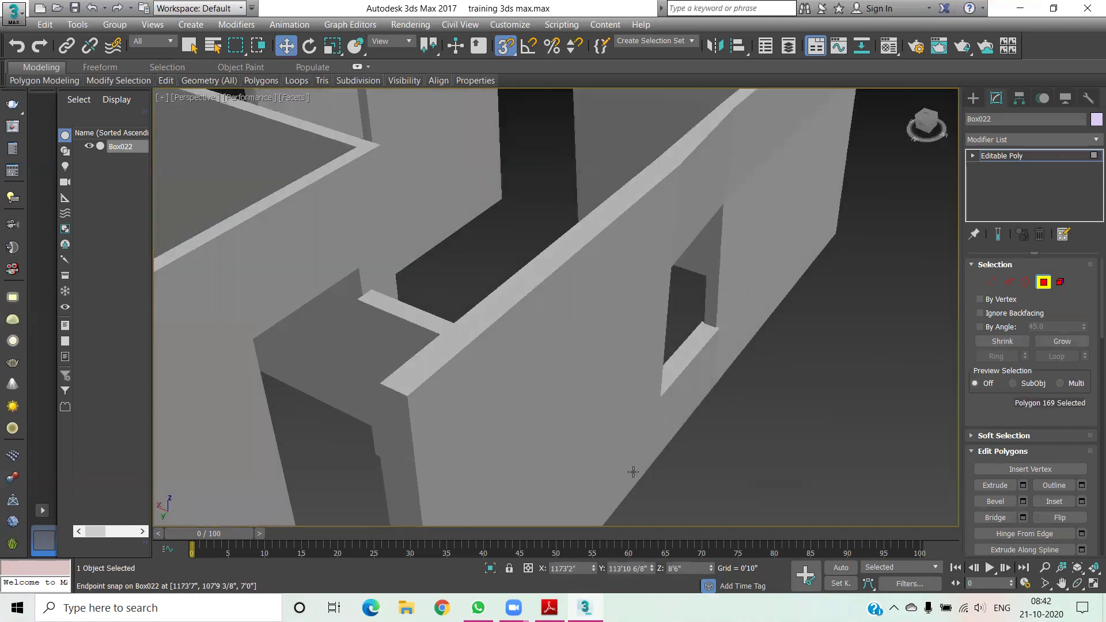
scroll(633, 472, down, 5)
scroll(730, 375, up, 8)
mouse_move(639, 192)
middle_down()
mouse_move(640, 294)
mouse_move(619, 386)
middle_up()
ctrl+click(588, 233)
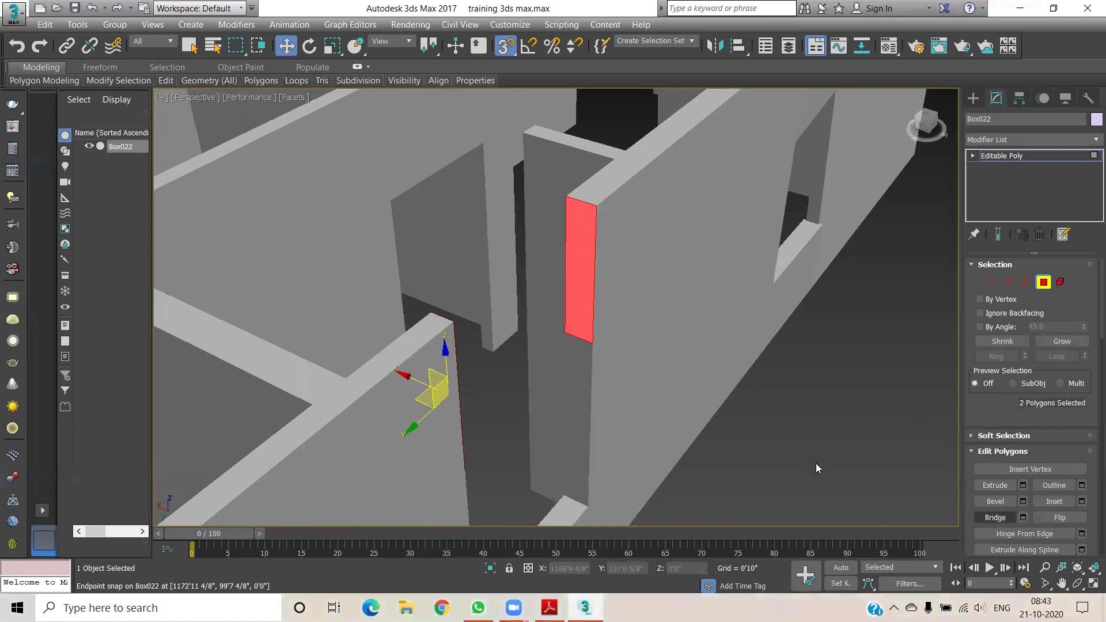
click(775, 412)
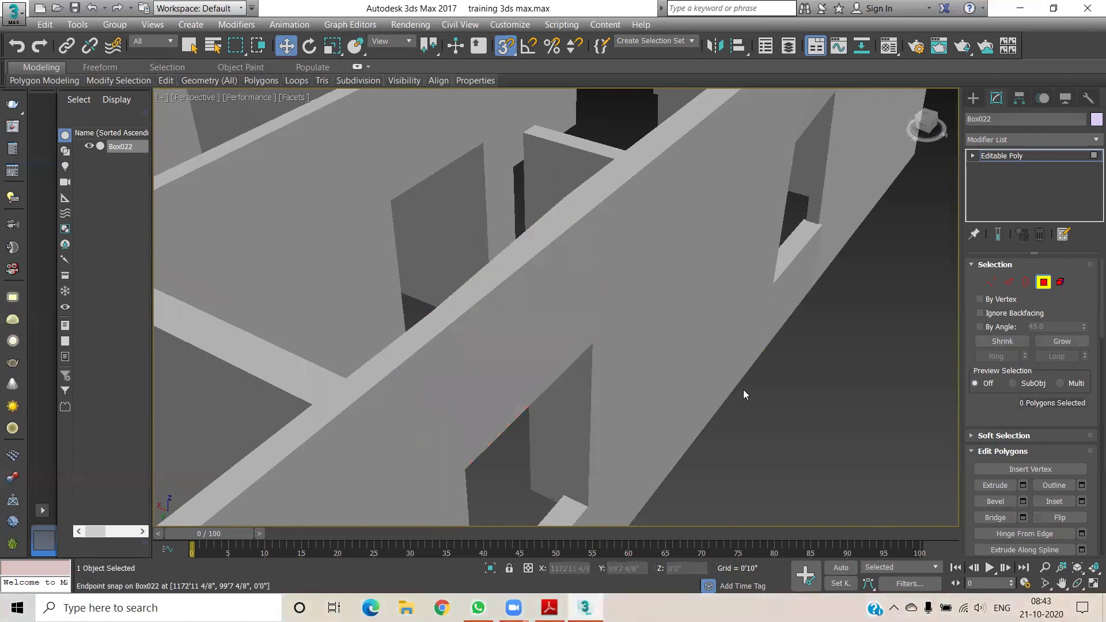
Select the wall-top end face beside the first doorway on the inner wall
scroll(794, 427, down, 8)
mouse_move(794, 427)
middle_down()
mouse_move(773, 432)
mouse_move(830, 348)
mouse_move(780, 365)
mouse_move(805, 301)
middle_up()
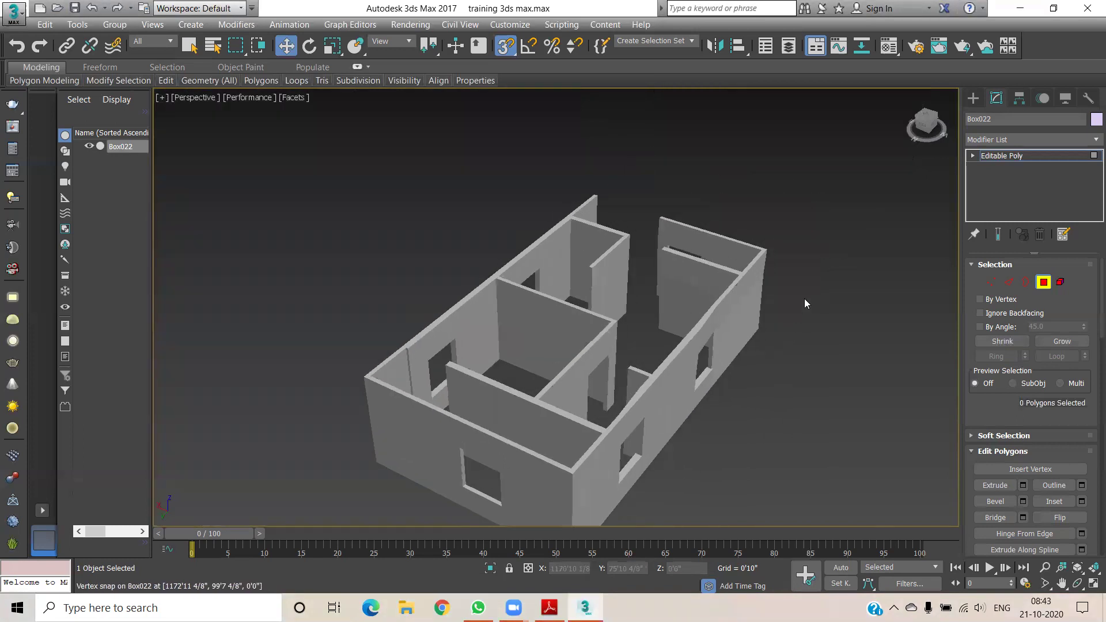
mouse_move(928, 122)
mouse_down()
mouse_move(681, 373)
mouse_move(783, 257)
mouse_move(759, 434)
mouse_move(639, 404)
mouse_up()
scroll(638, 405, up, 3)
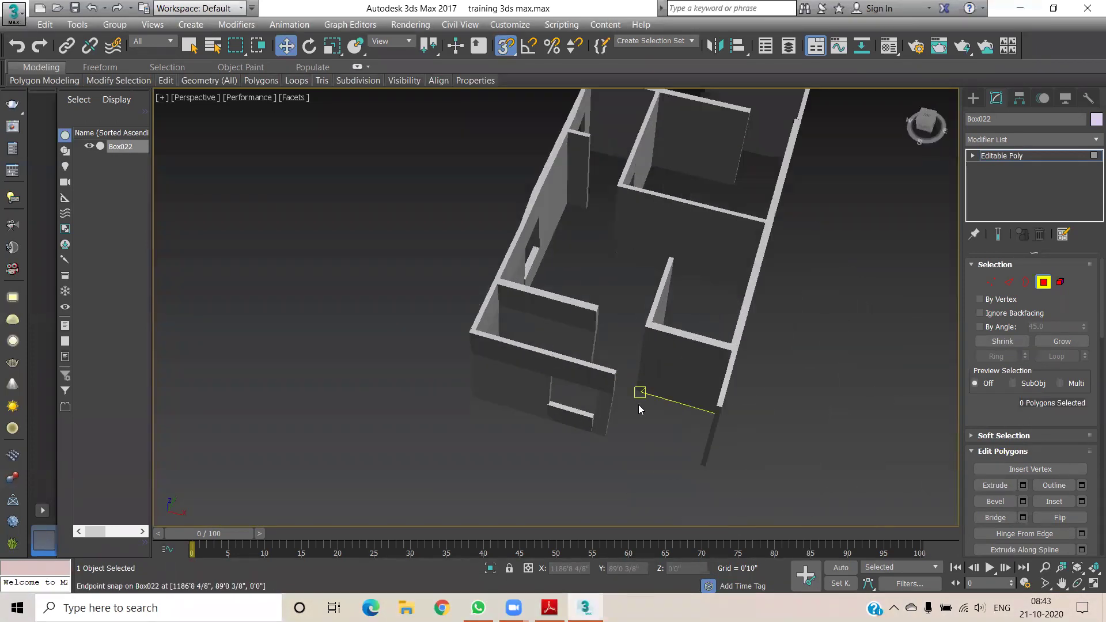
scroll(618, 407, up, 4)
scroll(622, 404, up, 4)
scroll(610, 381, up, 2)
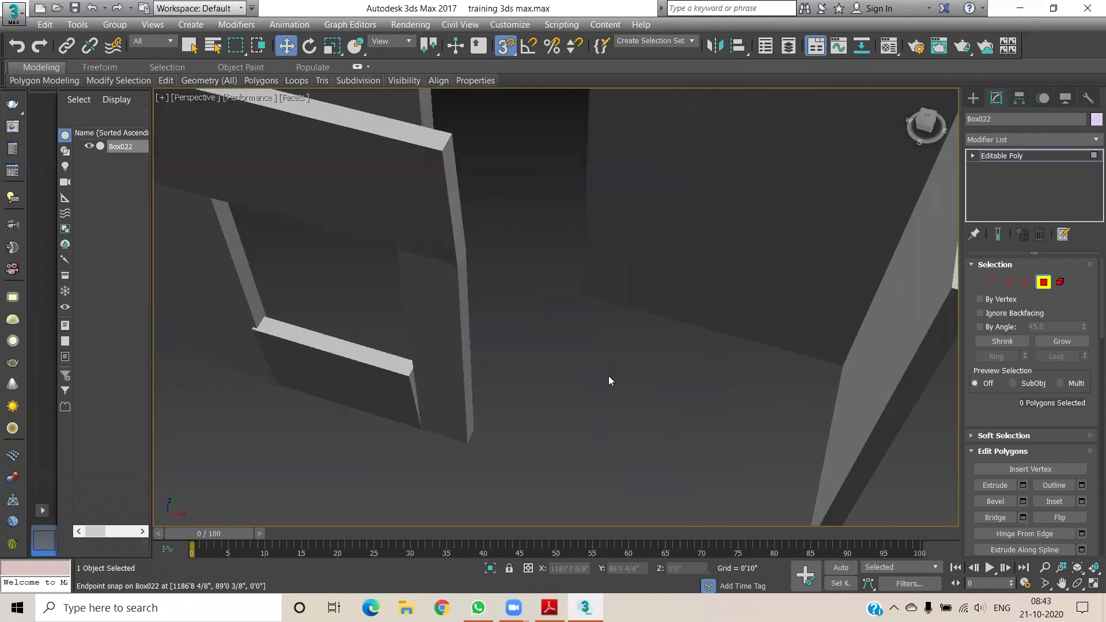
scroll(580, 368, down, 3)
scroll(640, 478, down, 2)
scroll(640, 479, up, 3)
middle_drag(640, 479, 652, 489)
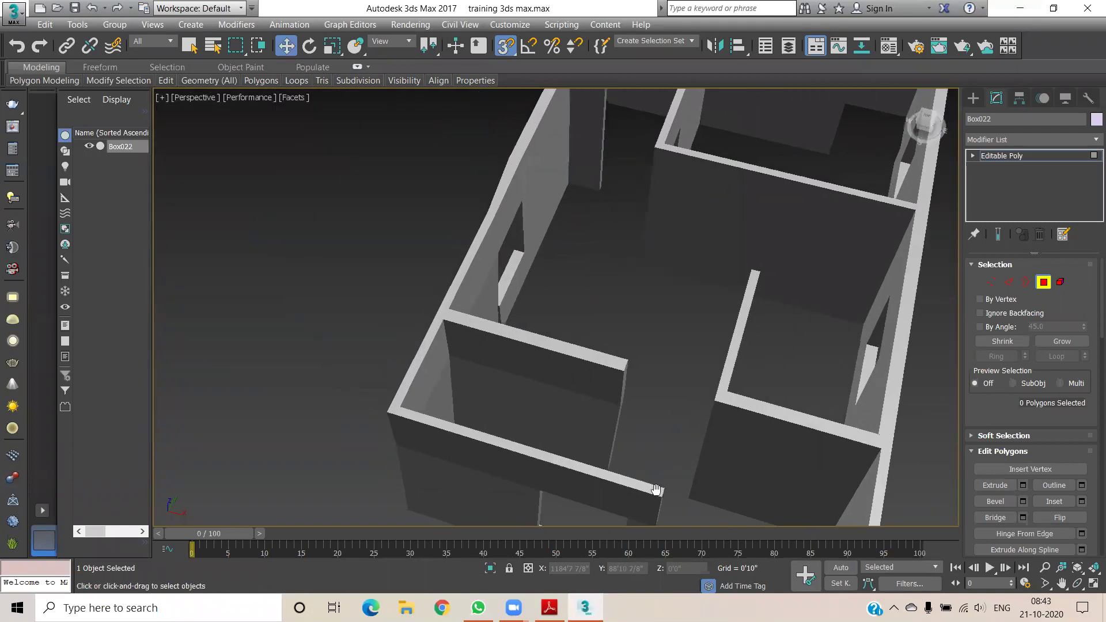
scroll(686, 440, up, 2)
mouse_move(686, 439)
middle_down()
mouse_move(696, 446)
mouse_move(475, 452)
mouse_move(444, 405)
middle_up()
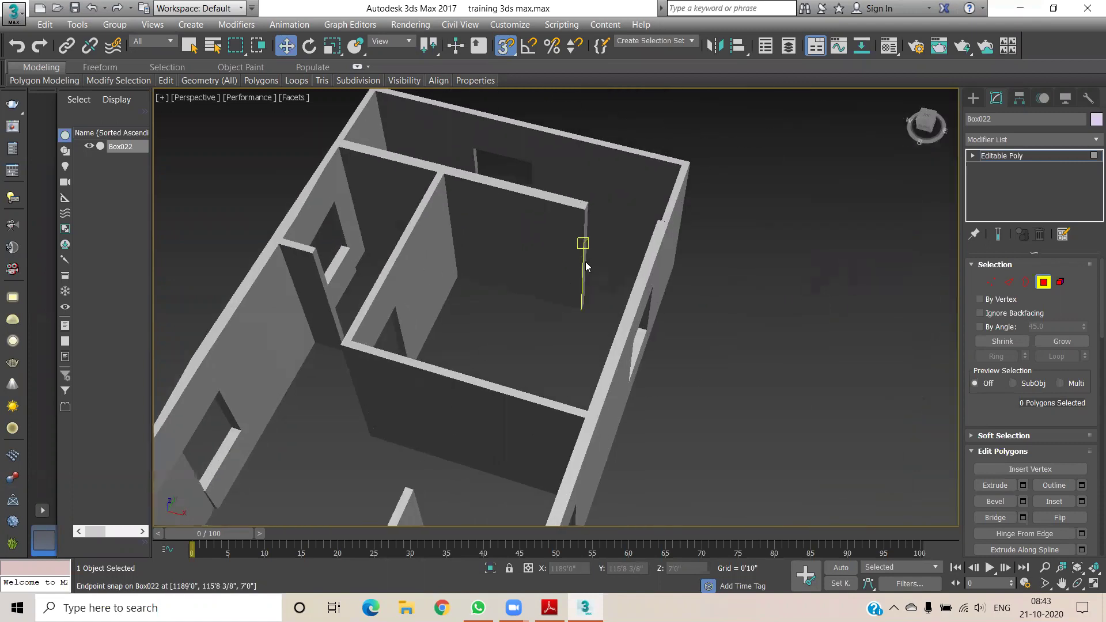
scroll(583, 254, up, 1)
scroll(575, 301, up, 4)
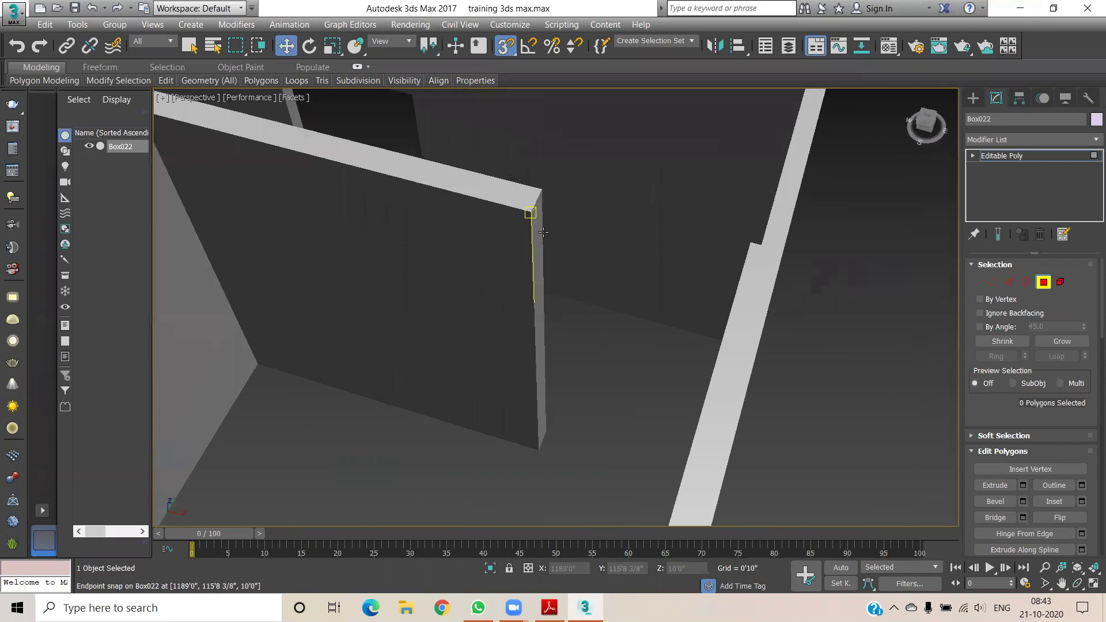
click(544, 232)
click(614, 396)
click(536, 236)
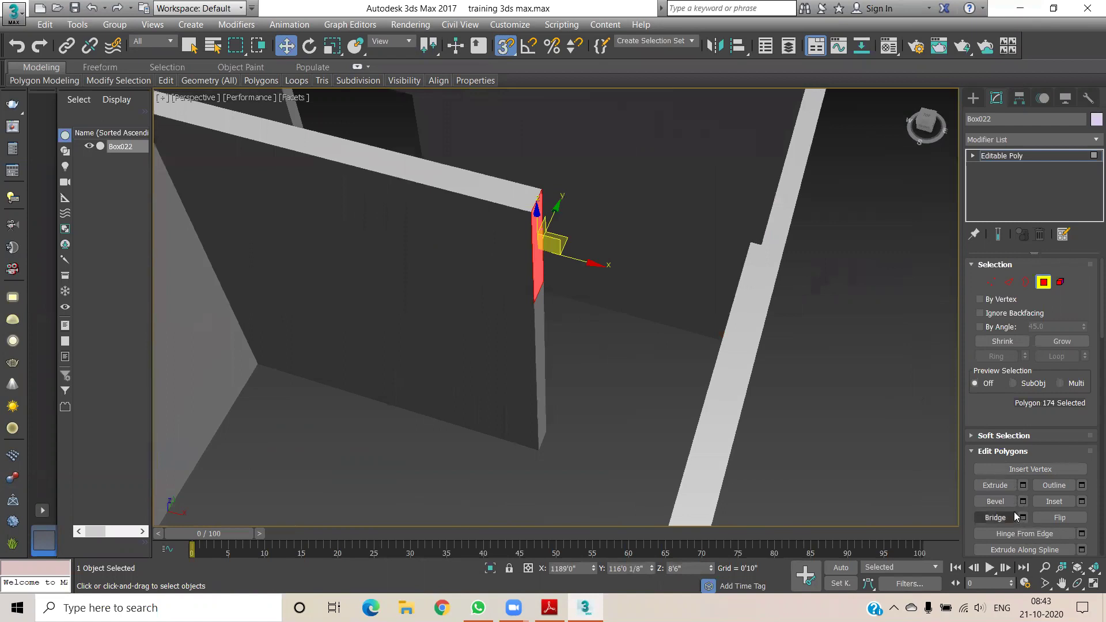
Extrude that face across the door gap to meet the opposite wall
click(1023, 486)
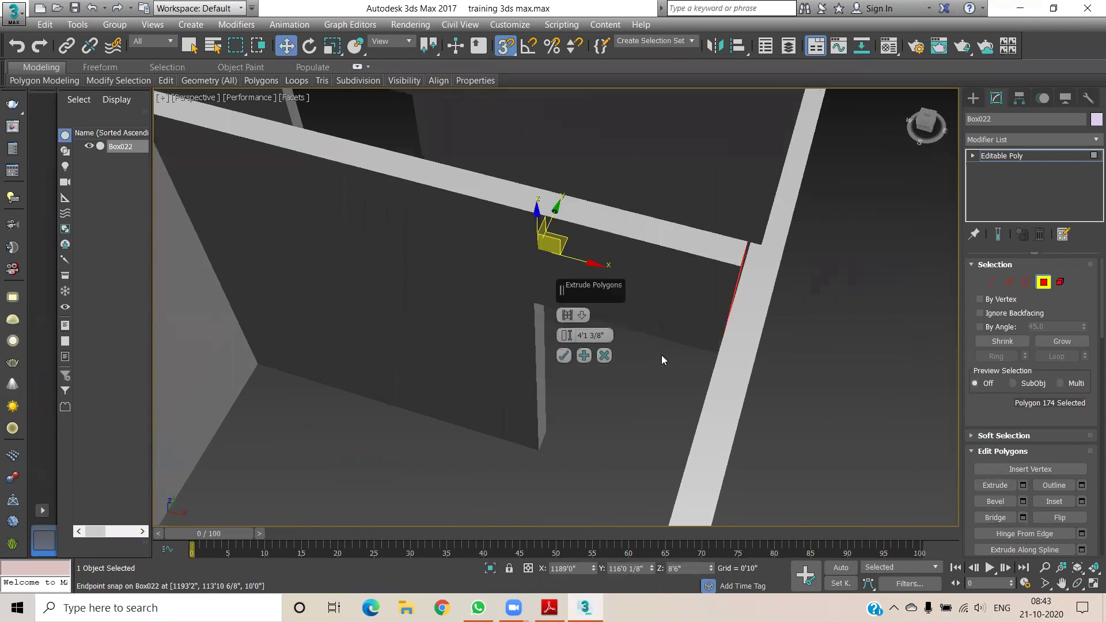
click(567, 337)
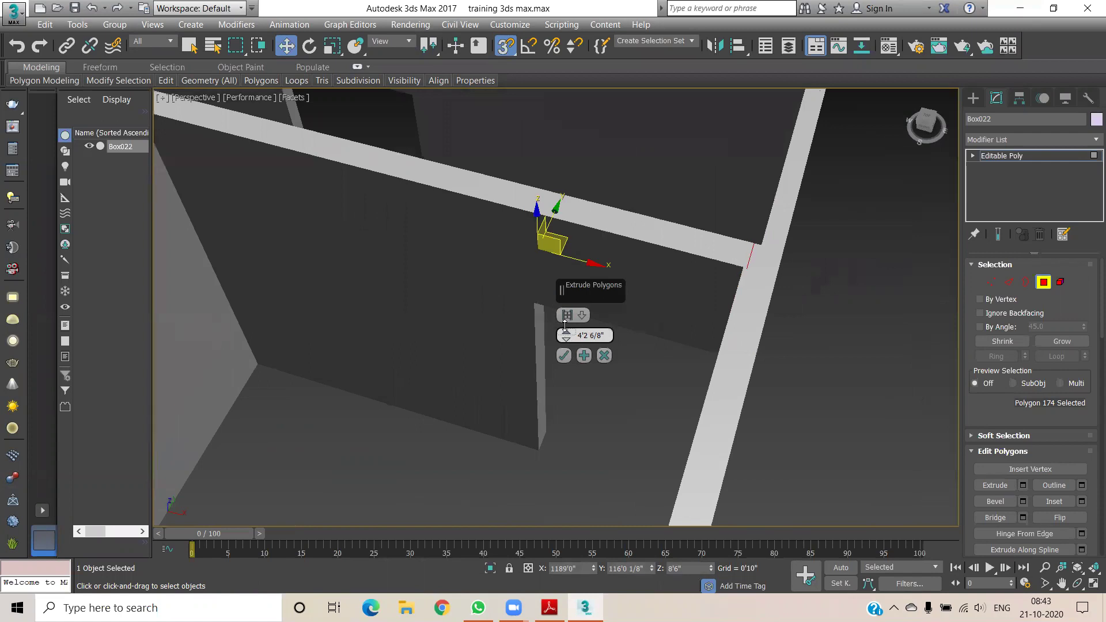
click(565, 355)
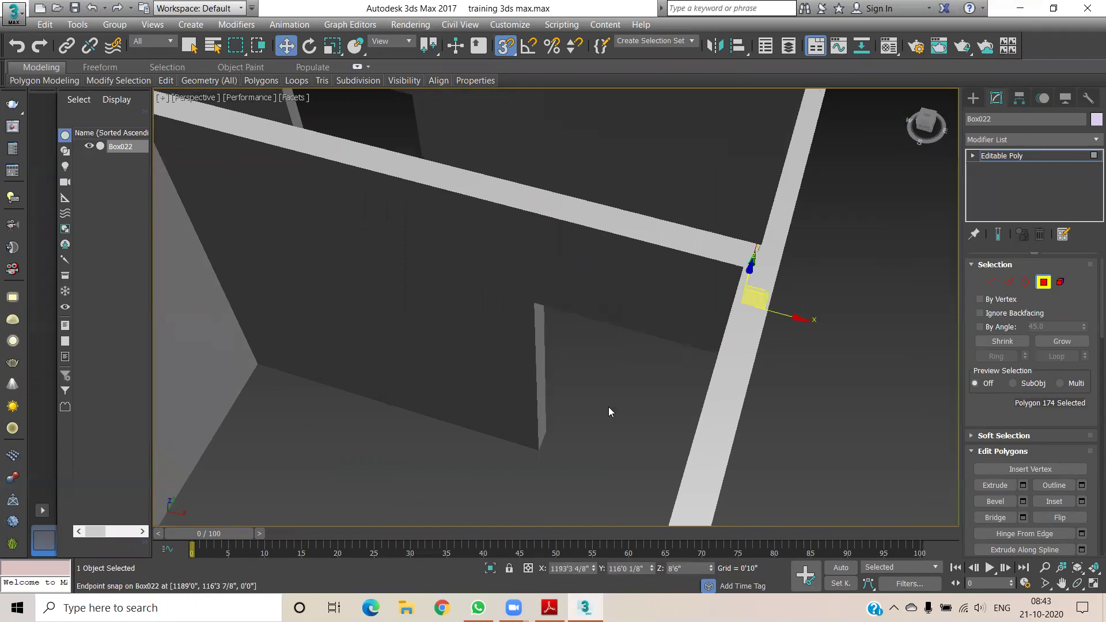
click(877, 253)
Extrude the thin end face over the second doorway across its gap
scroll(810, 367, down, 5)
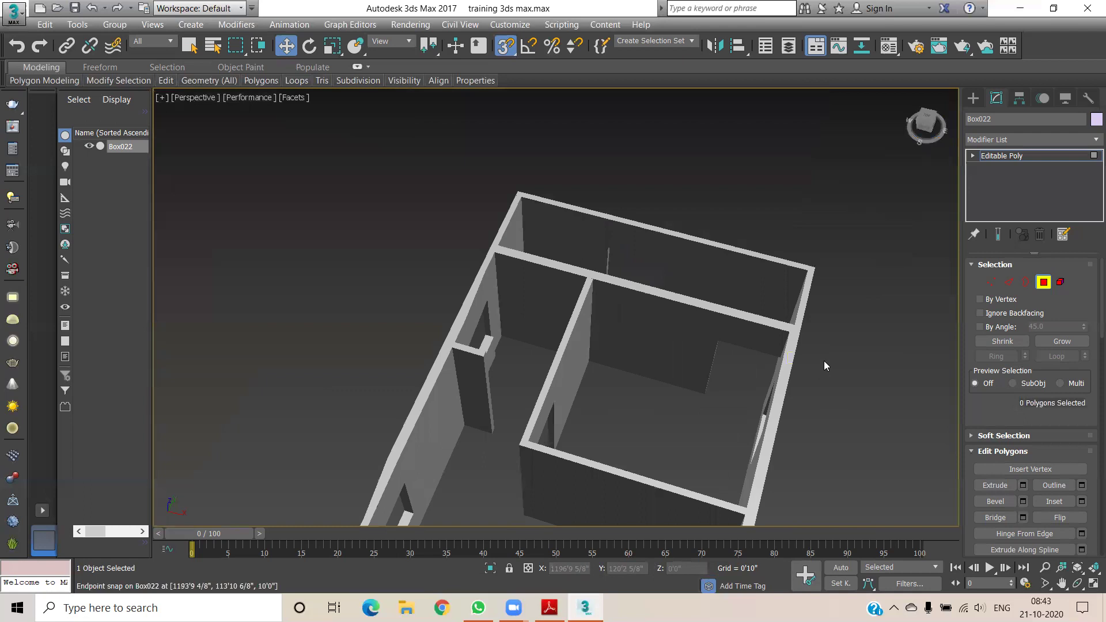
alt+middle_drag(824, 361, 833, 220)
scroll(465, 345, up, 2)
scroll(465, 345, up, 2)
scroll(514, 366, up, 3)
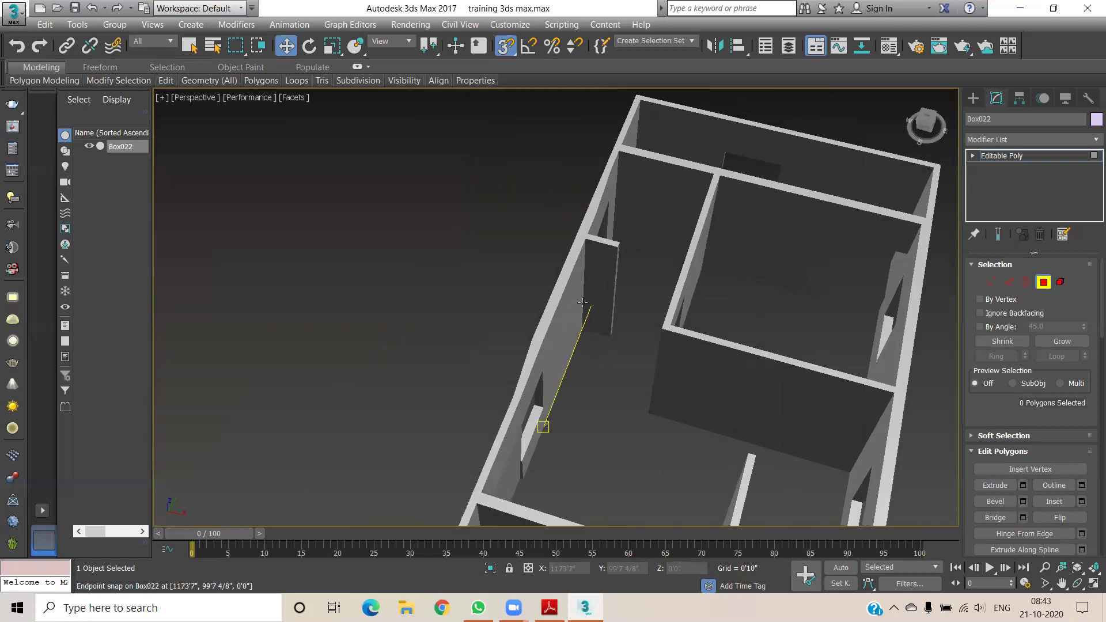
scroll(514, 365, up, 3)
scroll(679, 175, up, 2)
scroll(663, 185, up, 2)
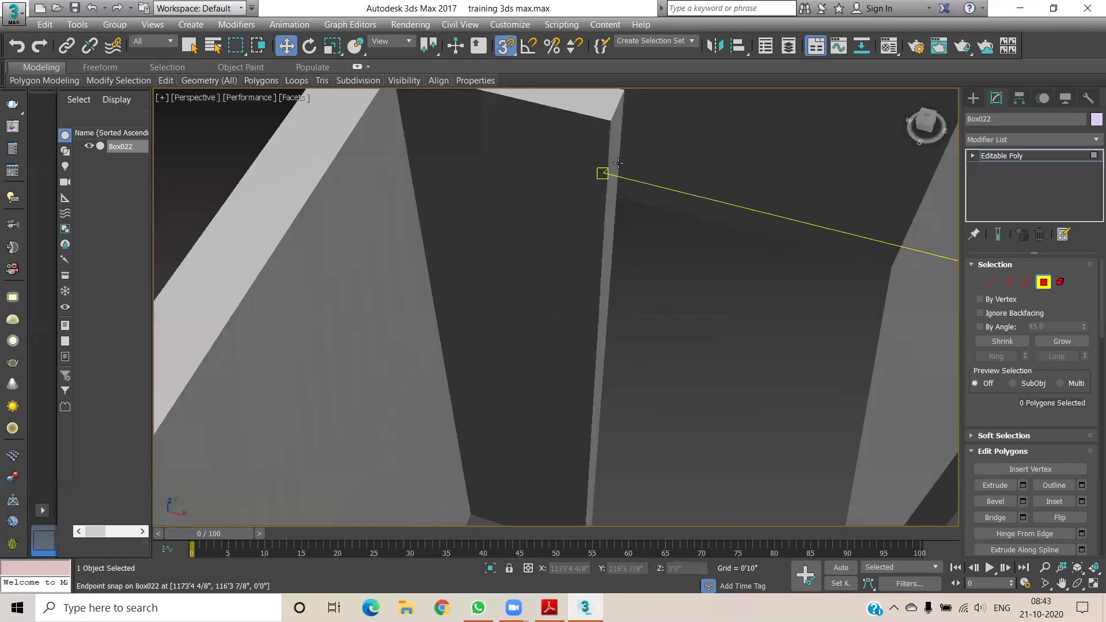
click(616, 196)
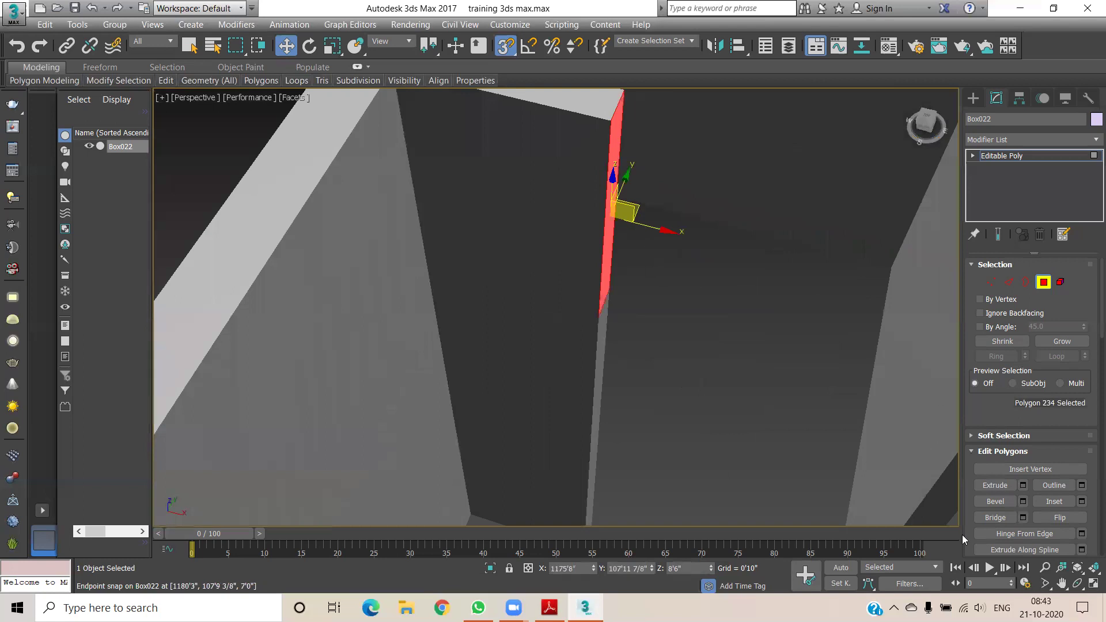
click(1014, 488)
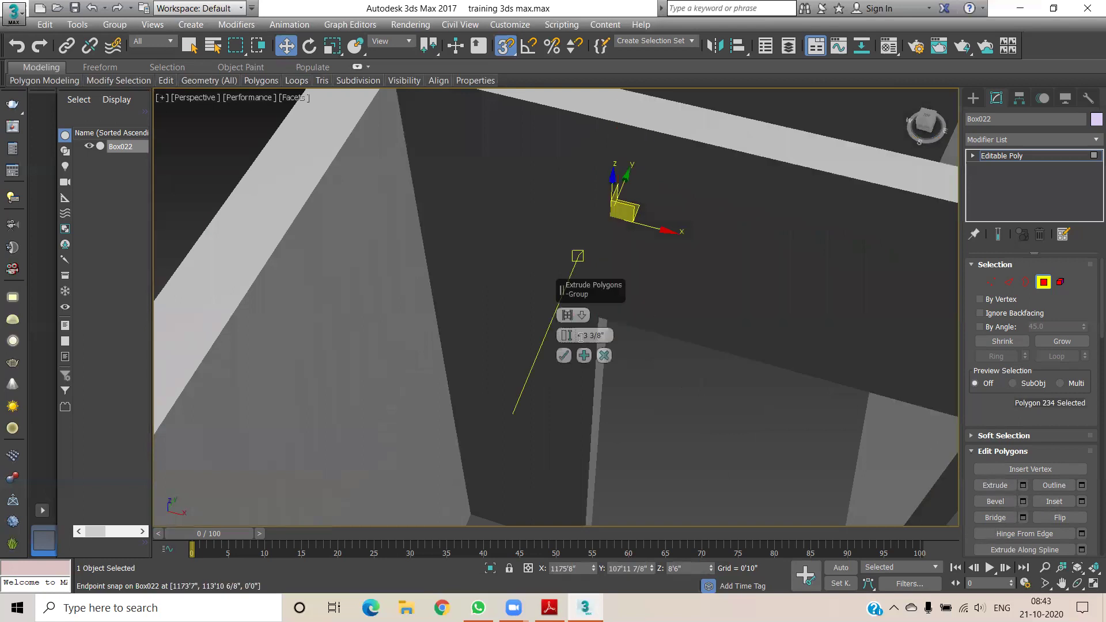
scroll(653, 382, down, 4)
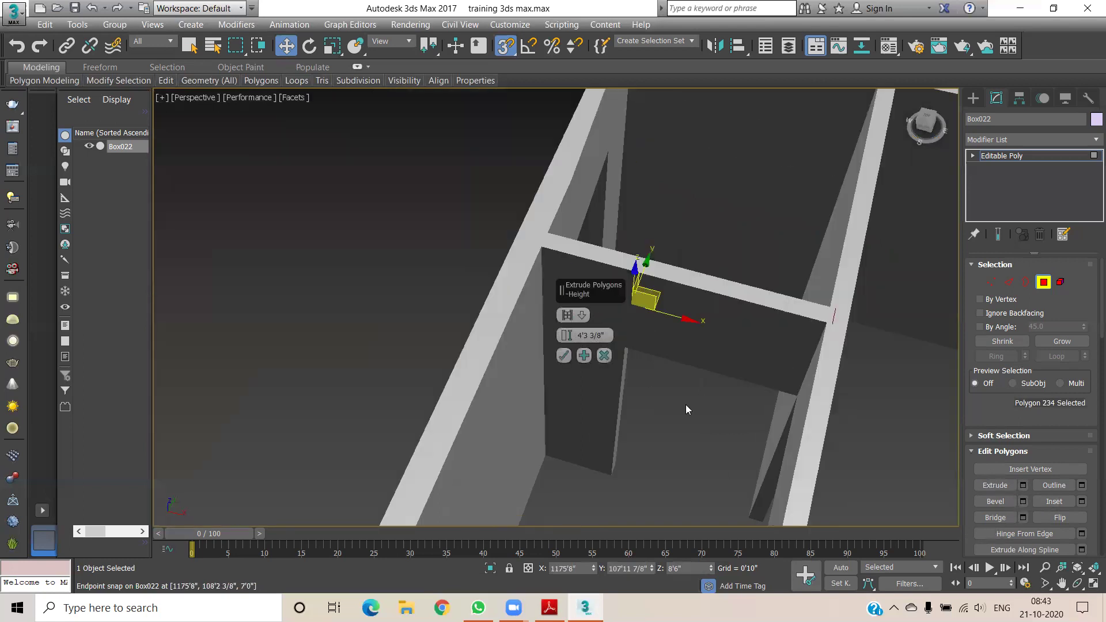
click(568, 360)
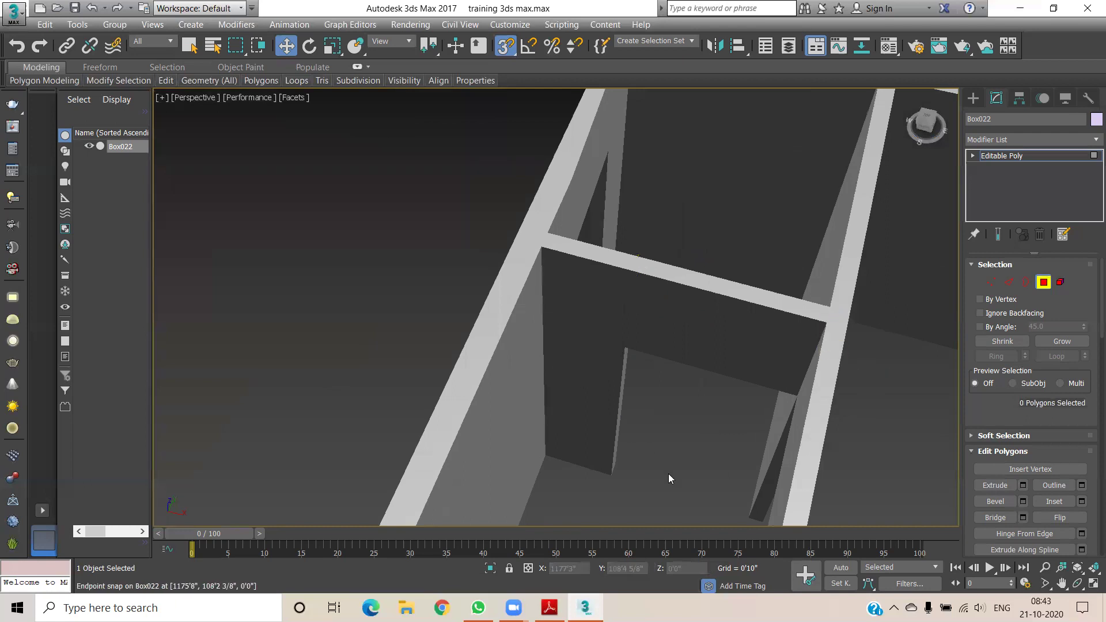
Zoom and pan to bring the lower rooms into view
scroll(668, 474, up, 4)
scroll(655, 337, down, 1)
scroll(628, 396, down, 2)
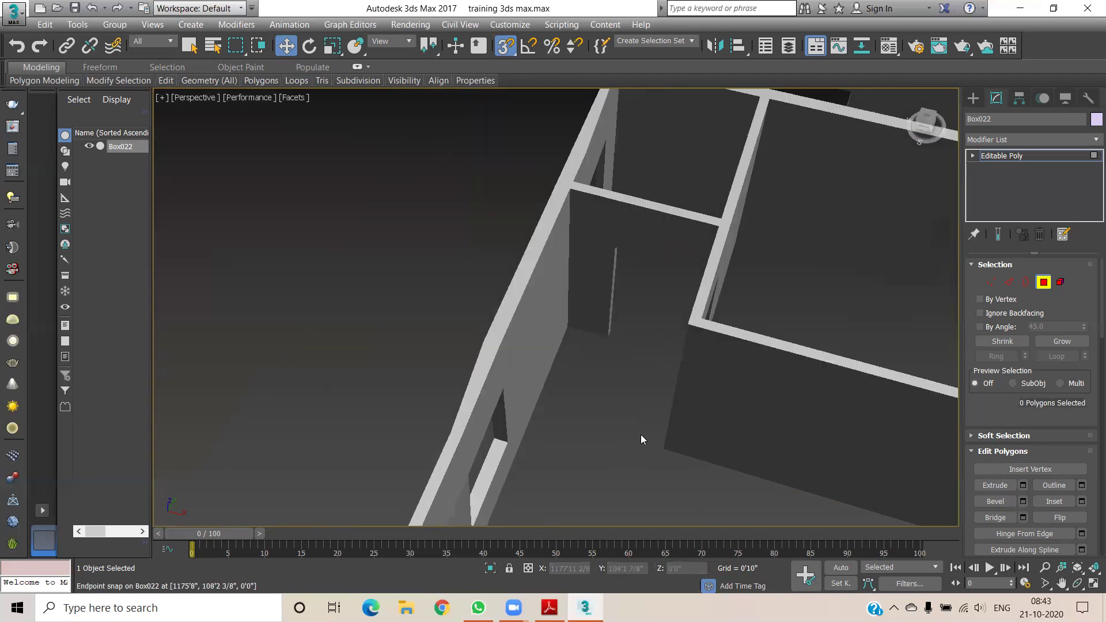
scroll(641, 435, down, 2)
middle_drag(616, 364, 585, 315)
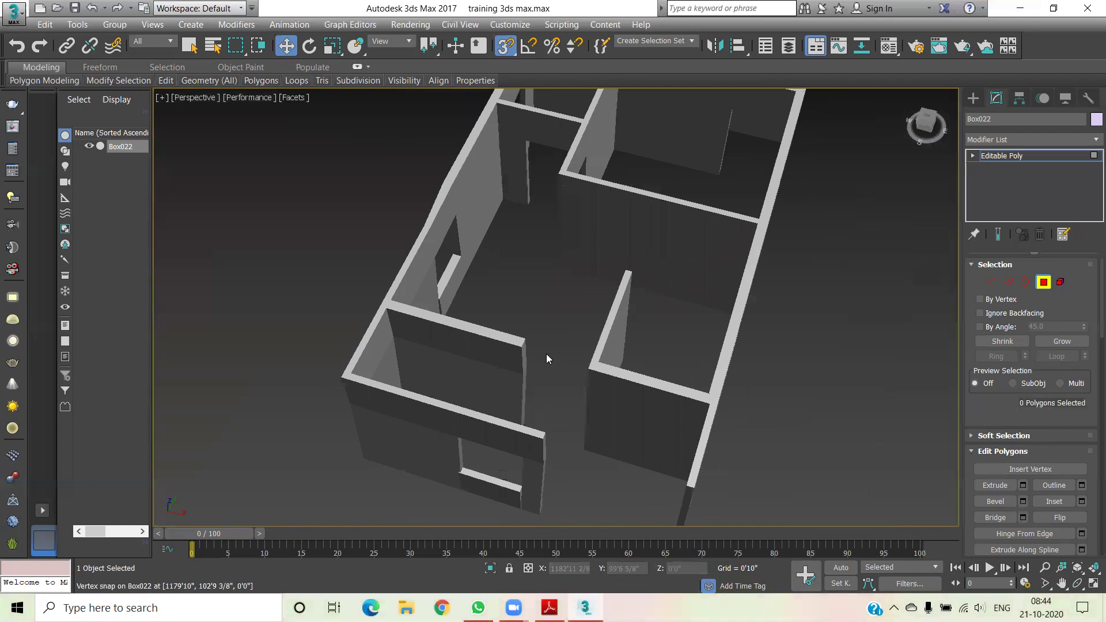
scroll(523, 360, up, 3)
scroll(534, 378, up, 2)
Extrude polygon 214's wall end face across the next doorway gap
click(529, 338)
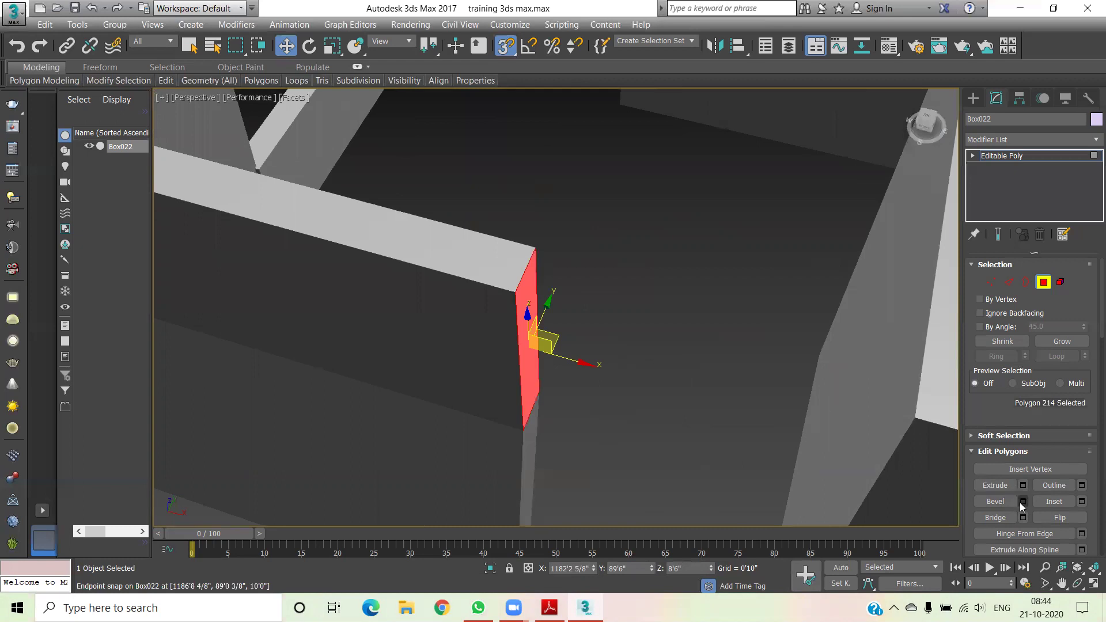
click(1024, 485)
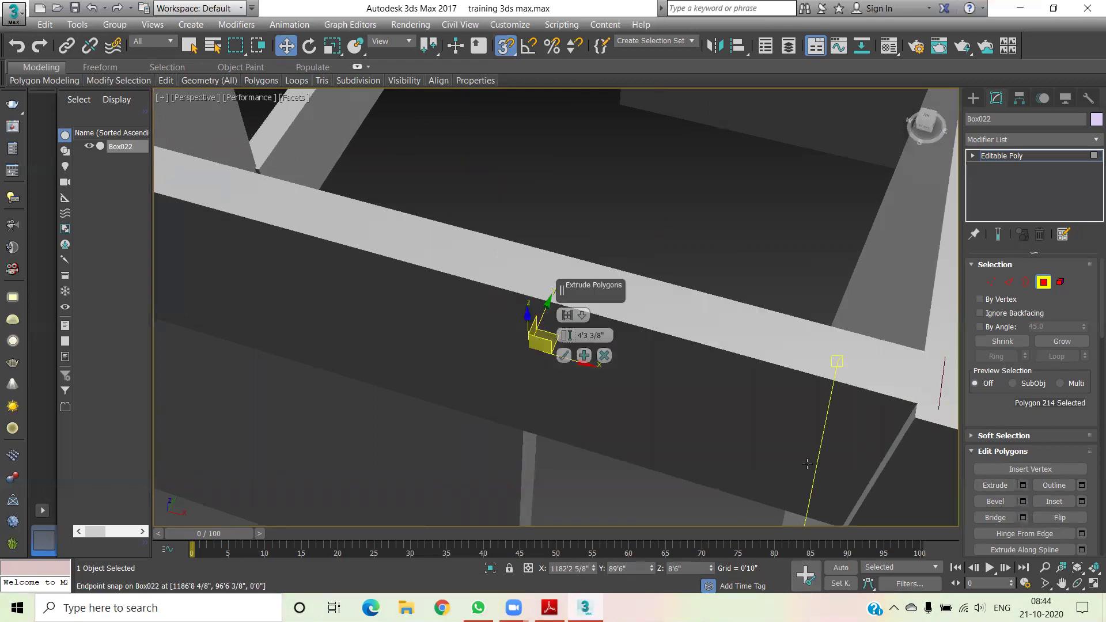
middle_drag(762, 448, 632, 388)
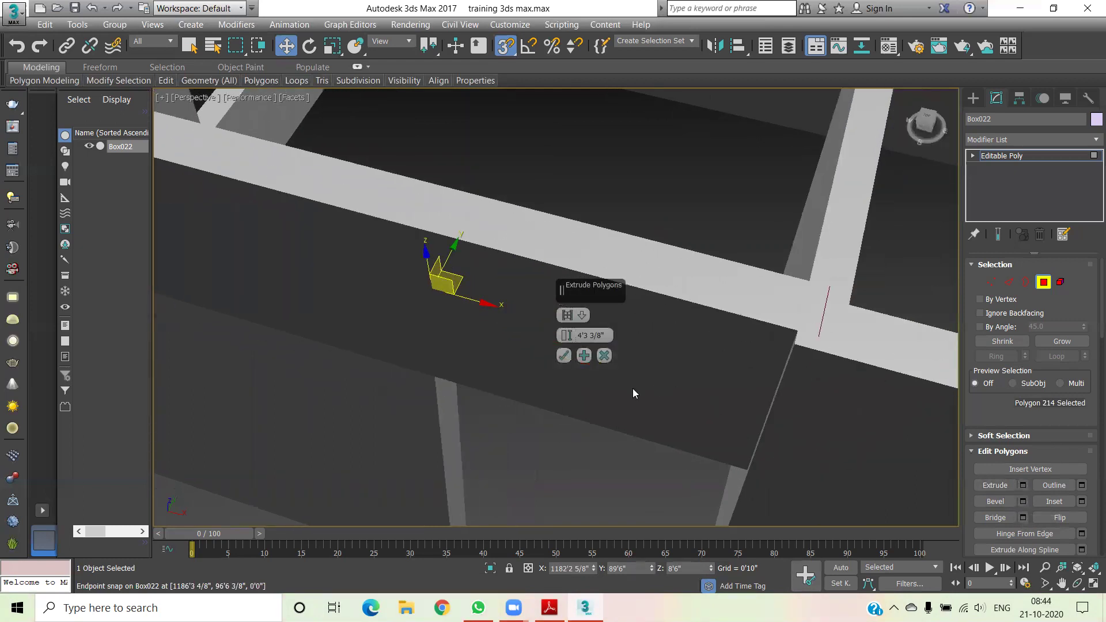
click(564, 356)
click(558, 464)
Extrude polygon 218's thin end face far enough to reach the far wall
mouse_move(558, 465)
alt+middle_down()
mouse_move(621, 466)
mouse_move(592, 324)
alt+middle_up()
middle_drag(612, 379, 589, 331)
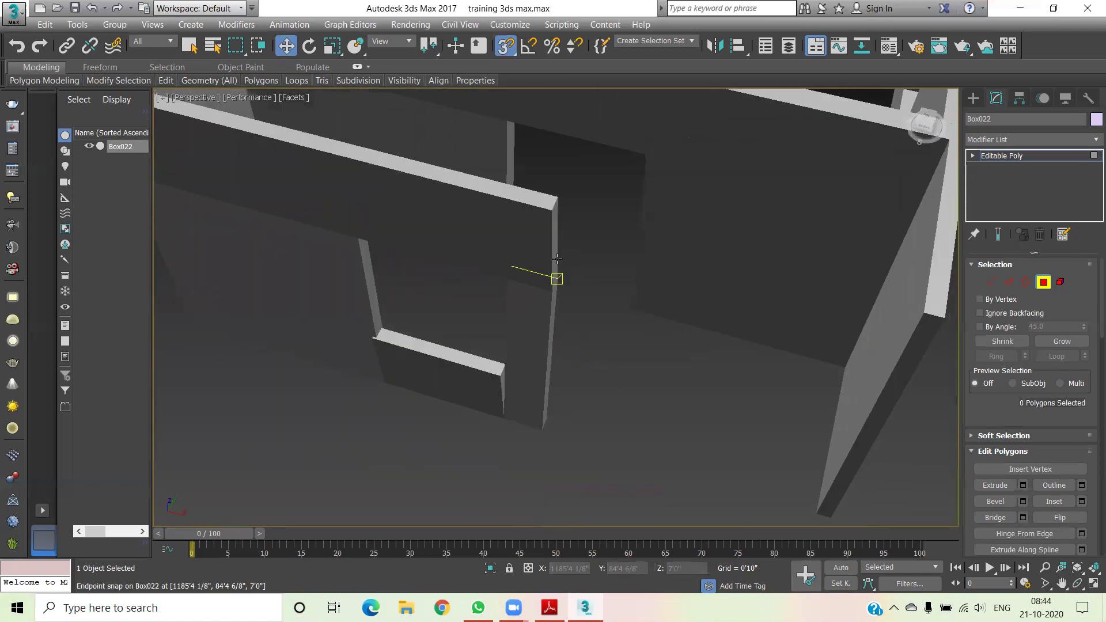
click(557, 246)
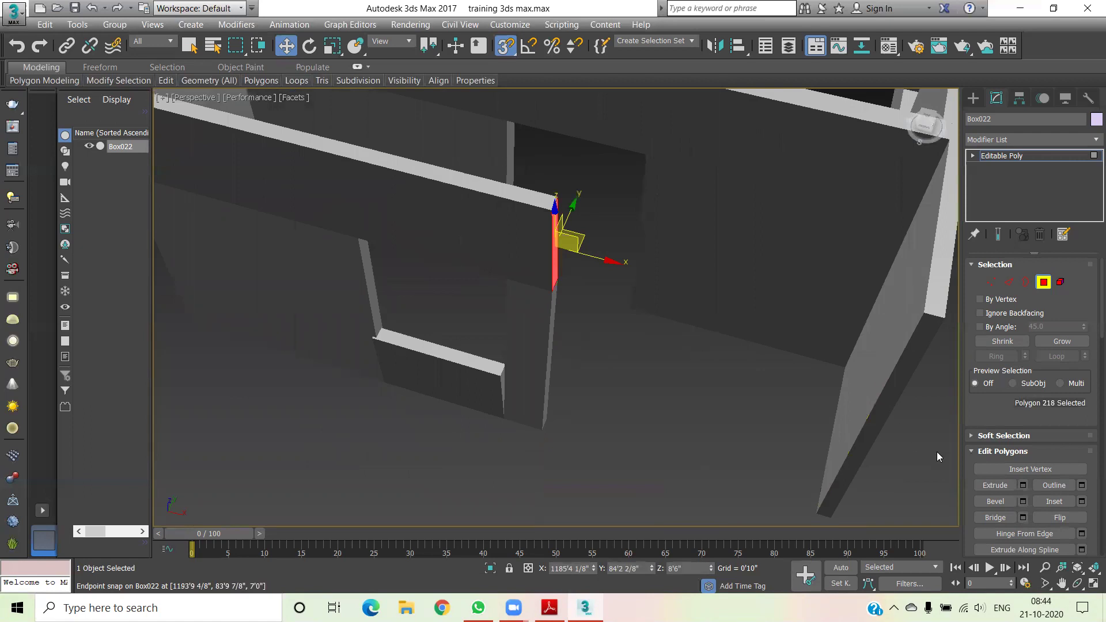
click(1023, 485)
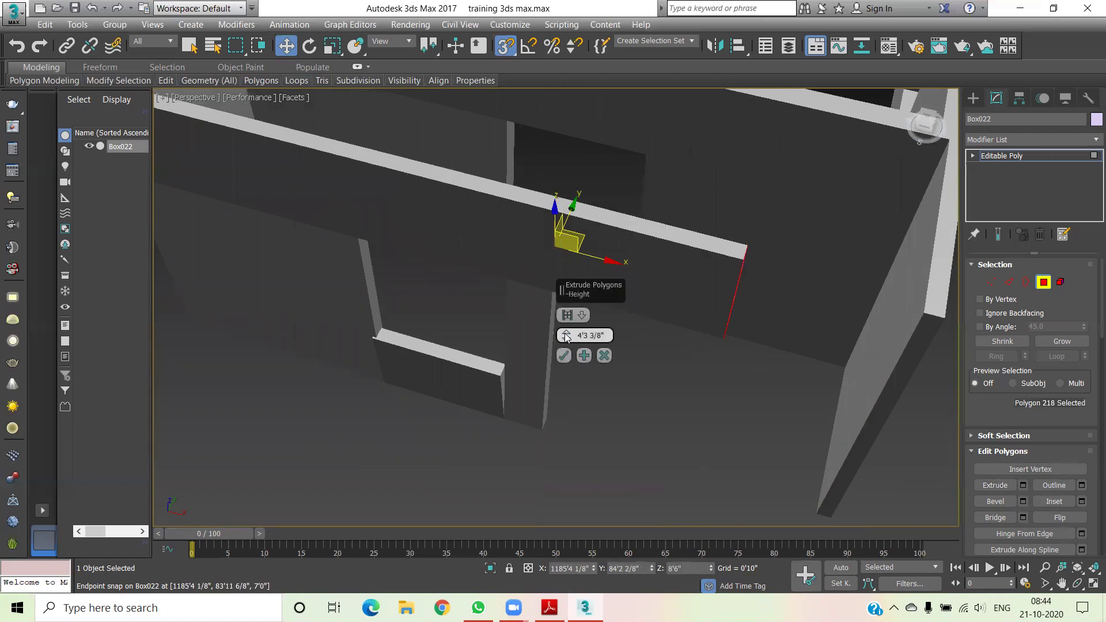
drag(566, 335, 556, 103)
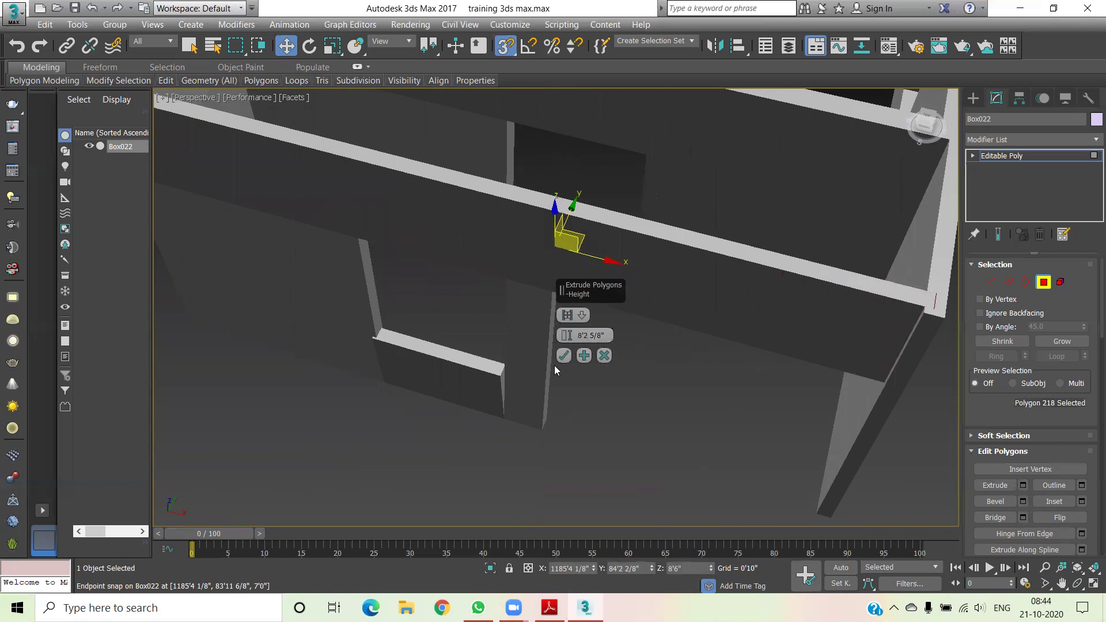
click(564, 356)
click(632, 488)
Extrude polygon 223's end face 6'7 6/8" across its gap, then clear the selection
scroll(716, 416, down, 5)
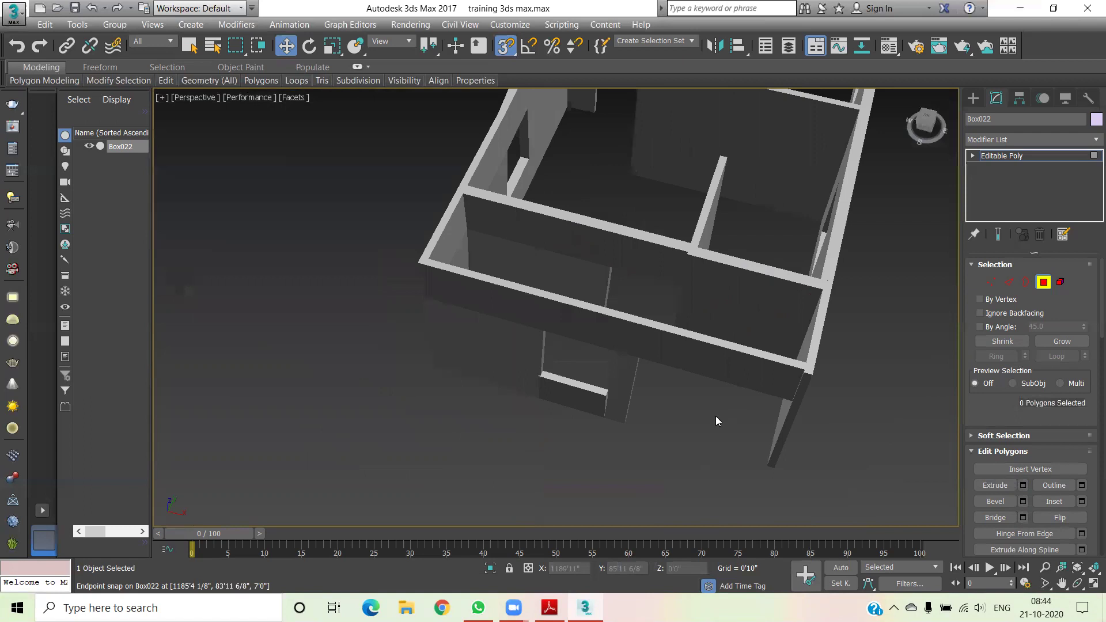
mouse_move(925, 126)
mouse_move(922, 128)
mouse_down()
mouse_move(925, 106)
mouse_move(921, 128)
mouse_up()
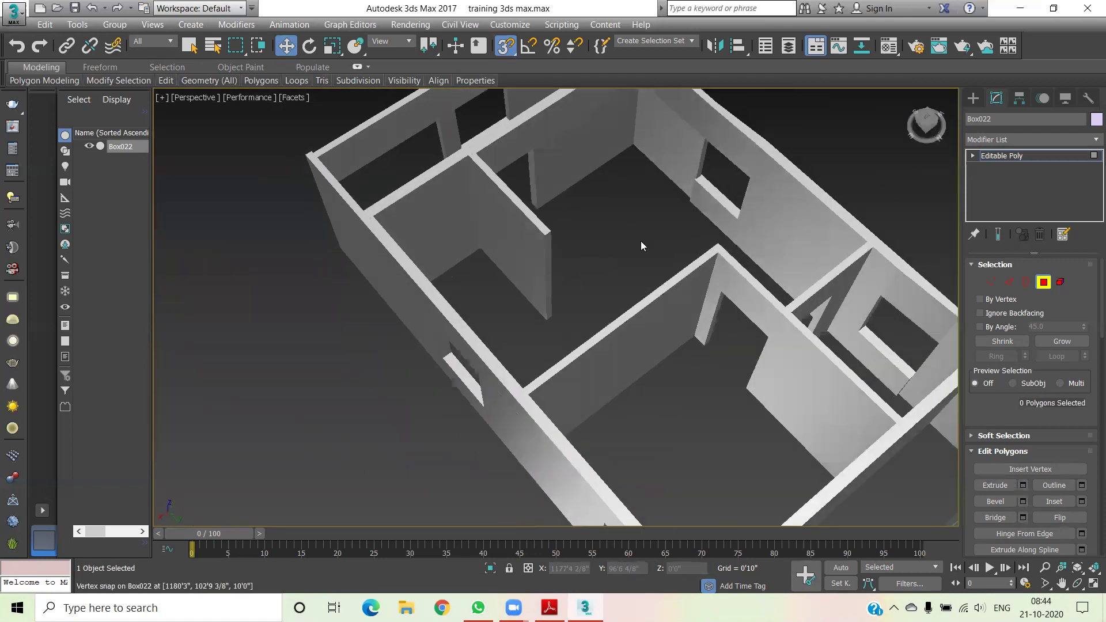
scroll(563, 254, up, 2)
scroll(375, 254, up, 2)
scroll(433, 271, up, 5)
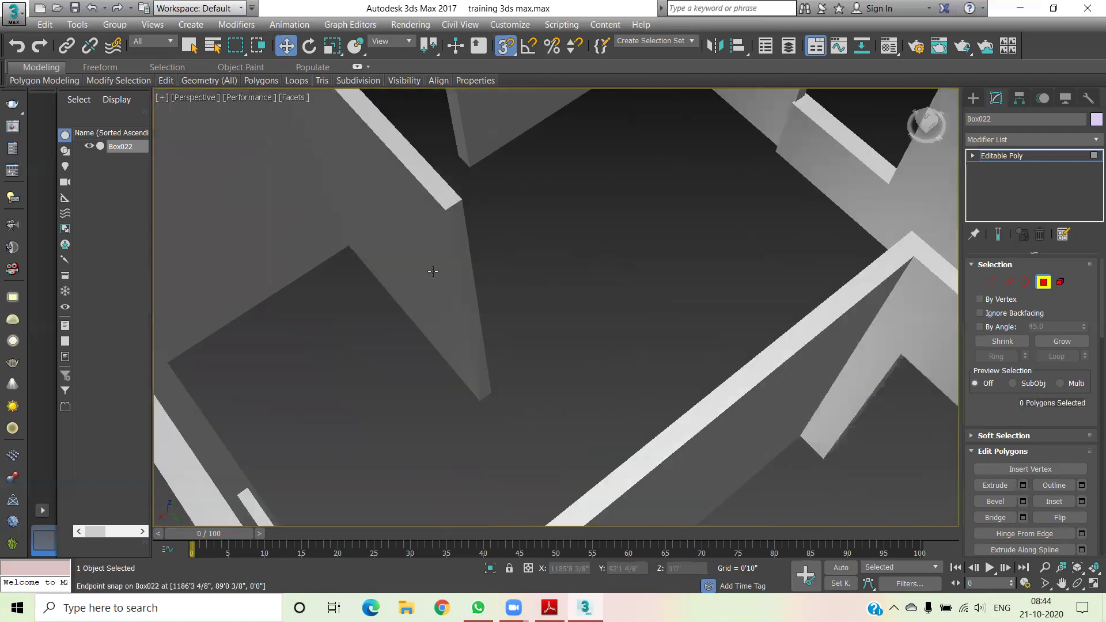
click(462, 228)
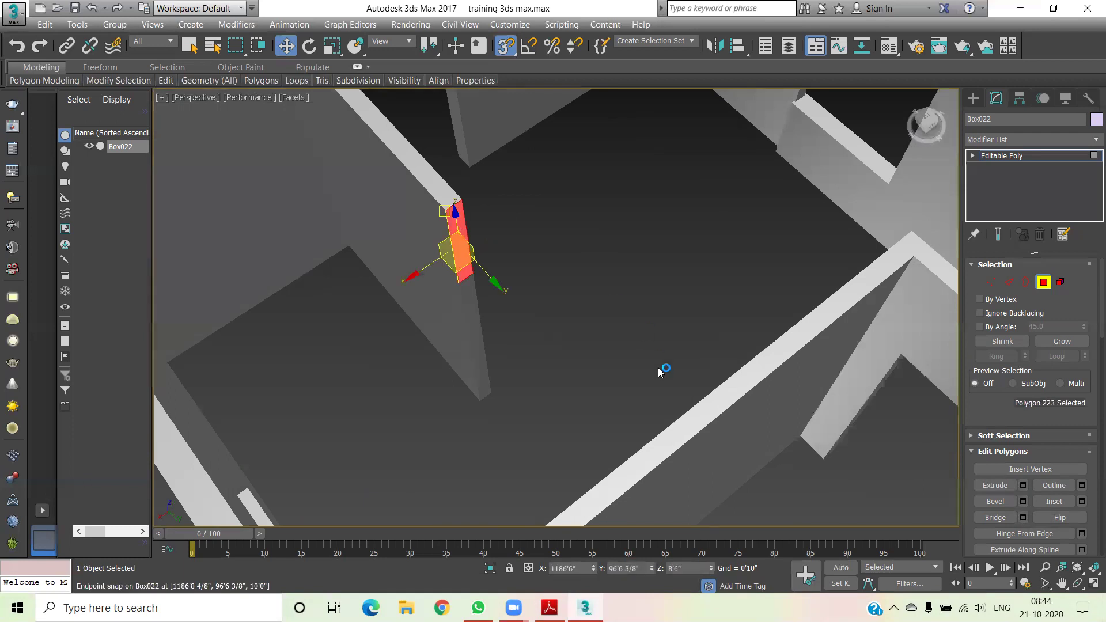
click(1023, 486)
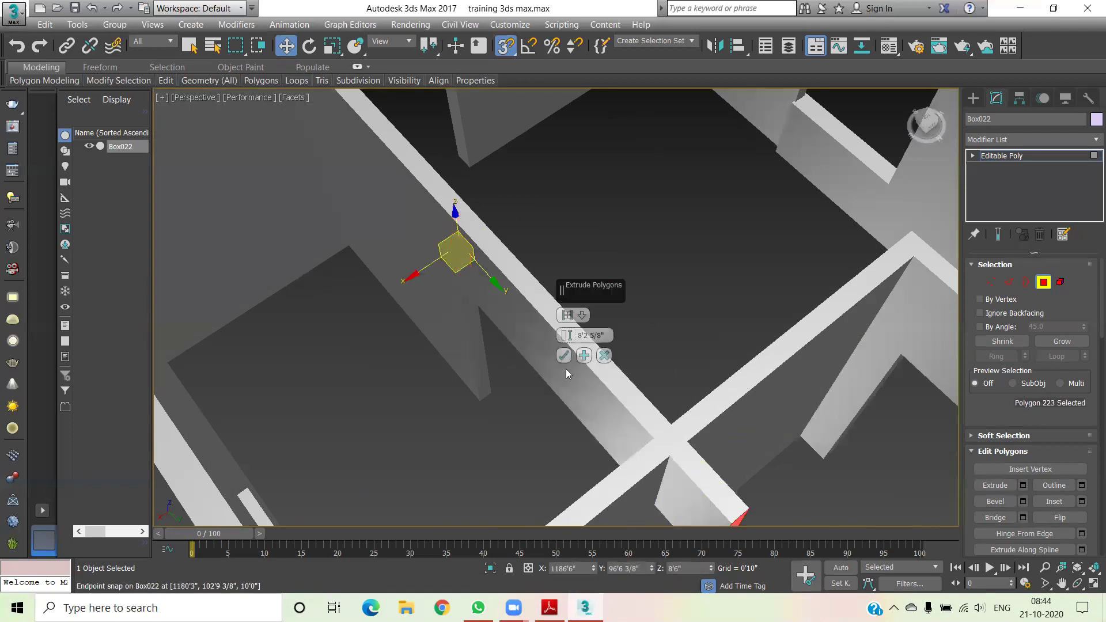
drag(565, 339, 597, 428)
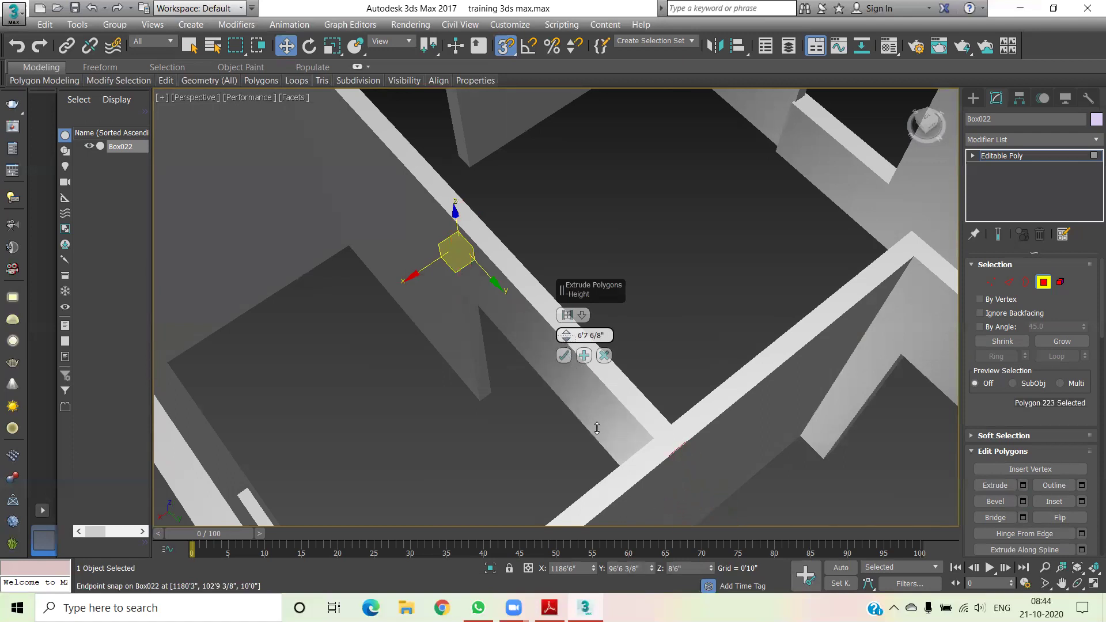
click(563, 355)
click(682, 340)
scroll(697, 346, down, 4)
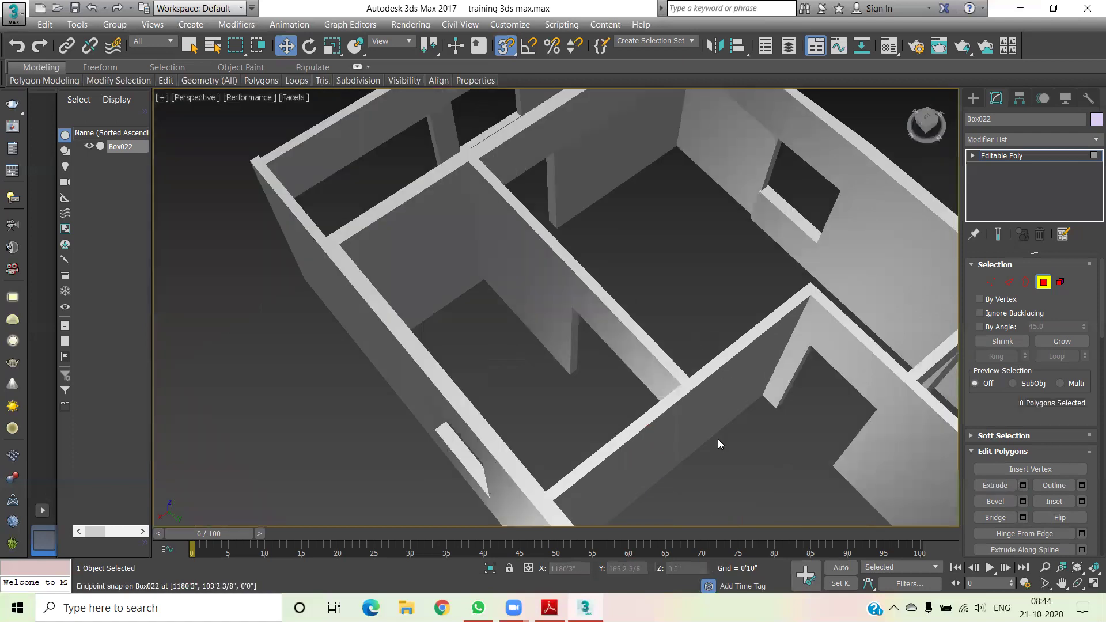
scroll(718, 439, down, 3)
scroll(634, 402, up, 2)
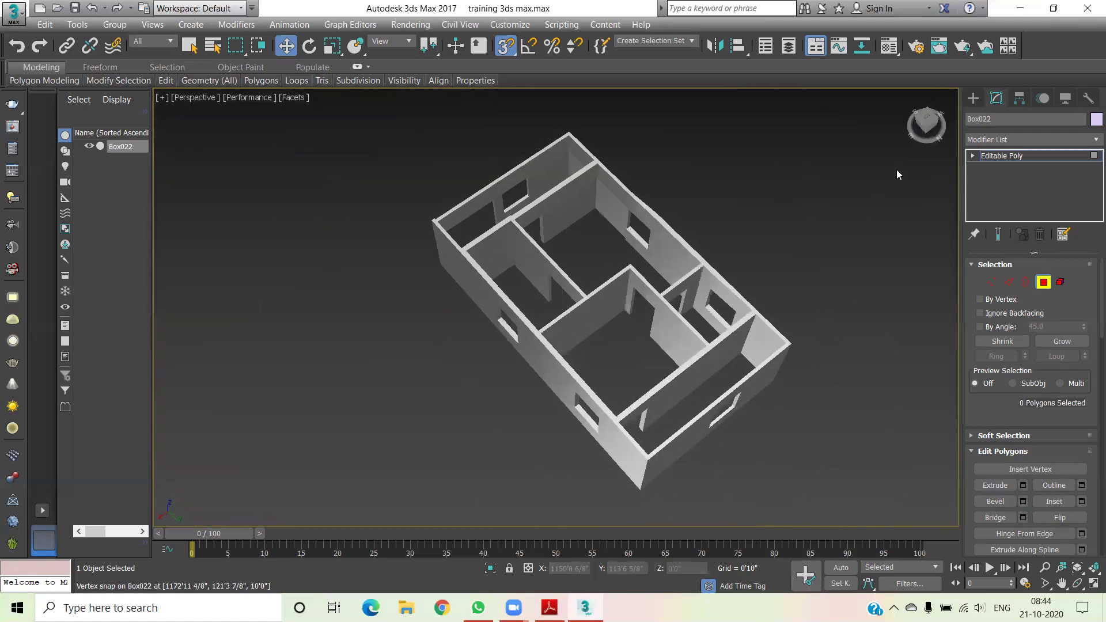
drag(922, 133, 582, 264)
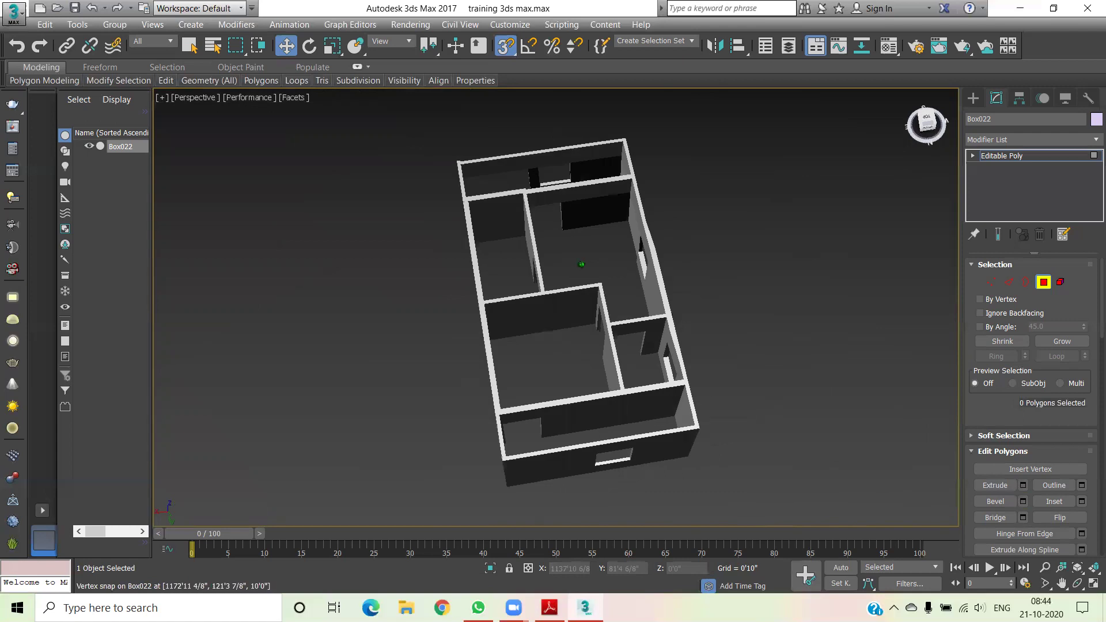
alt+middle_drag(582, 264, 581, 264)
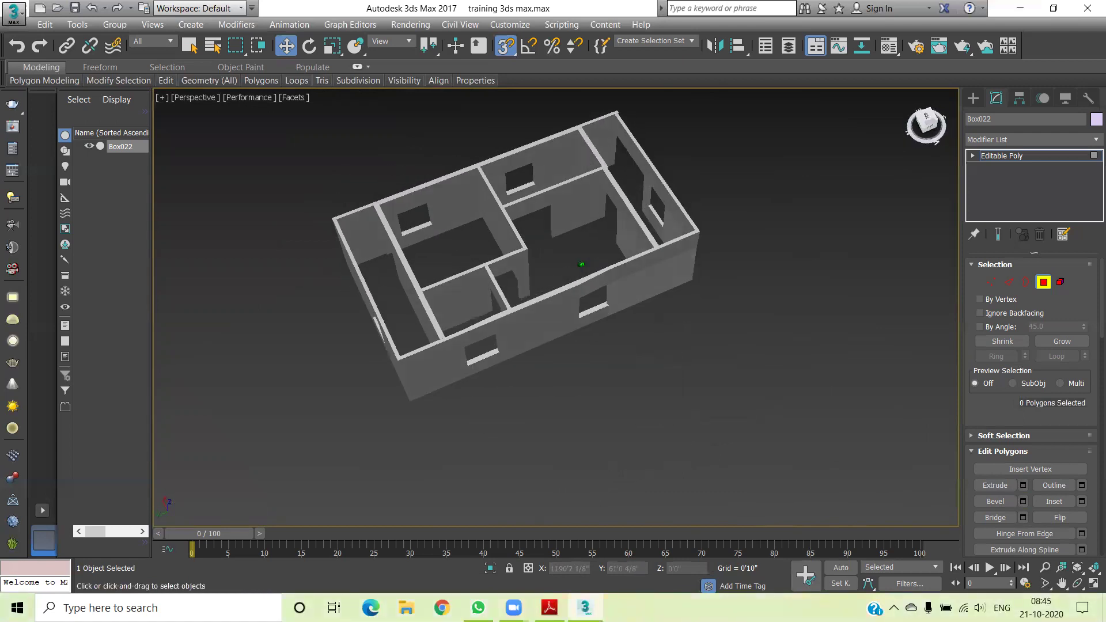
drag(925, 124, 904, 135)
alt+middle_drag(582, 265, 837, 258)
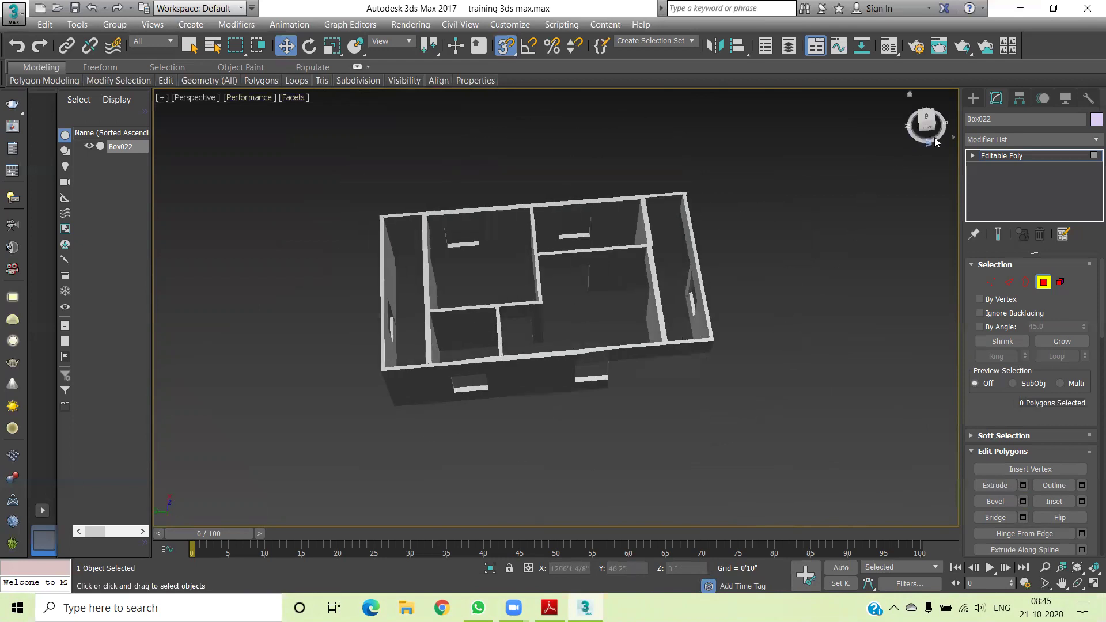
drag(923, 127, 603, 329)
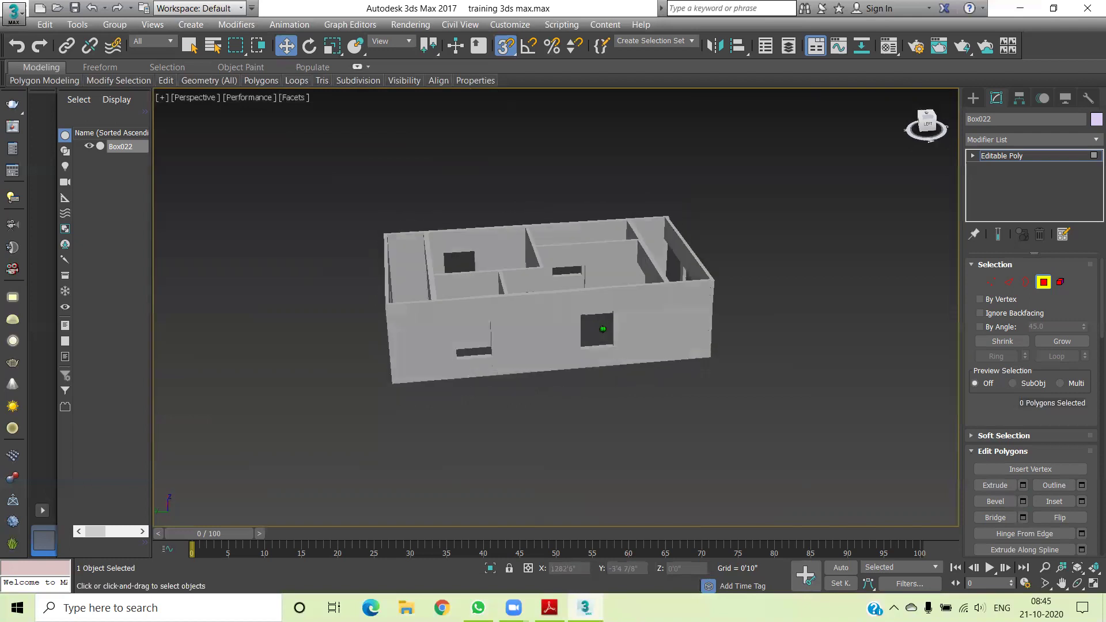
alt+middle_drag(602, 329, 692, 329)
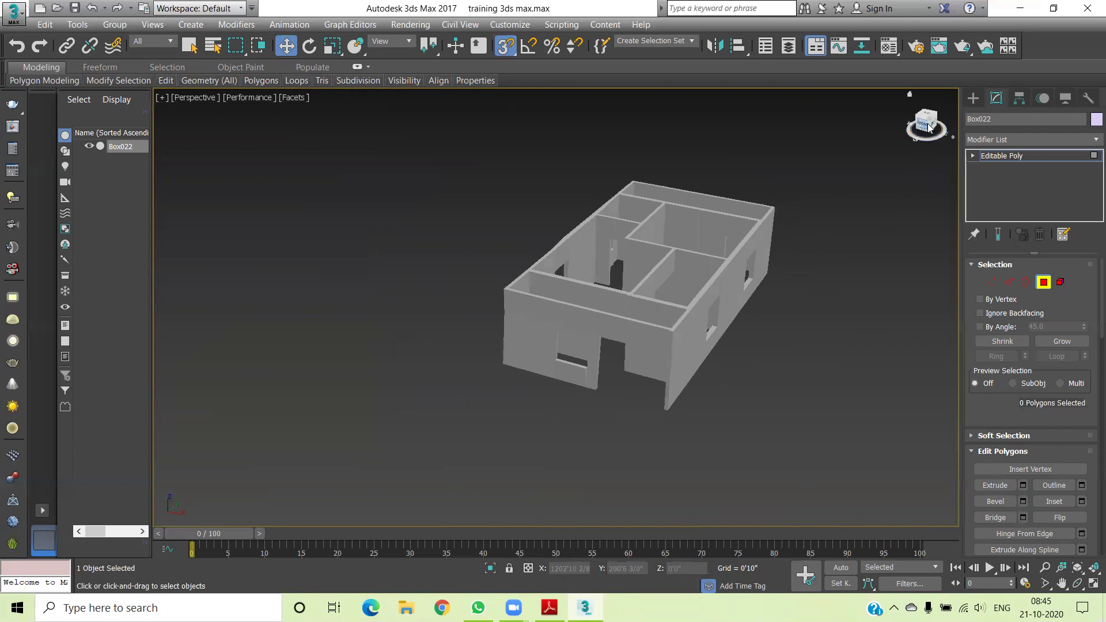
drag(928, 128, 603, 329)
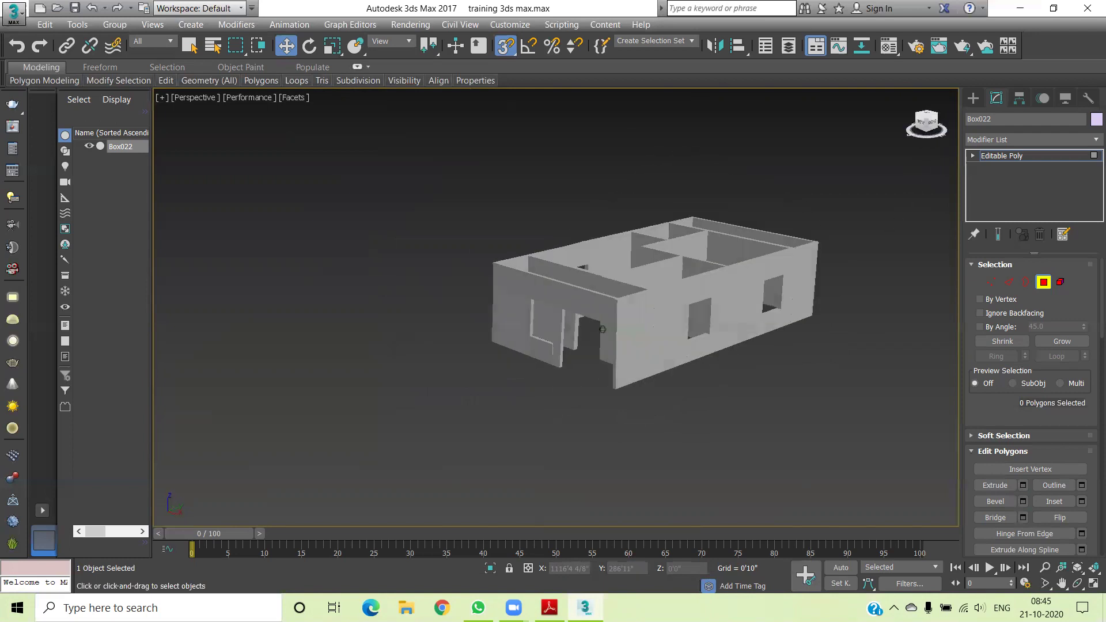
alt+middle_drag(603, 329, 603, 329)
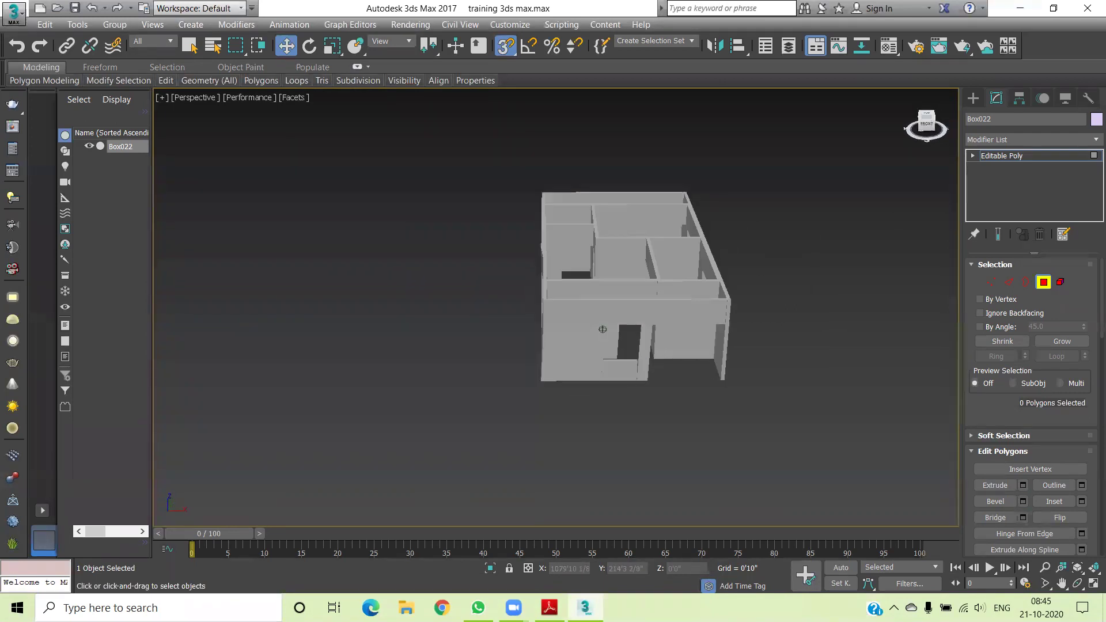
Switch the Create panel's category from Doors to Windows to list the window types
click(973, 99)
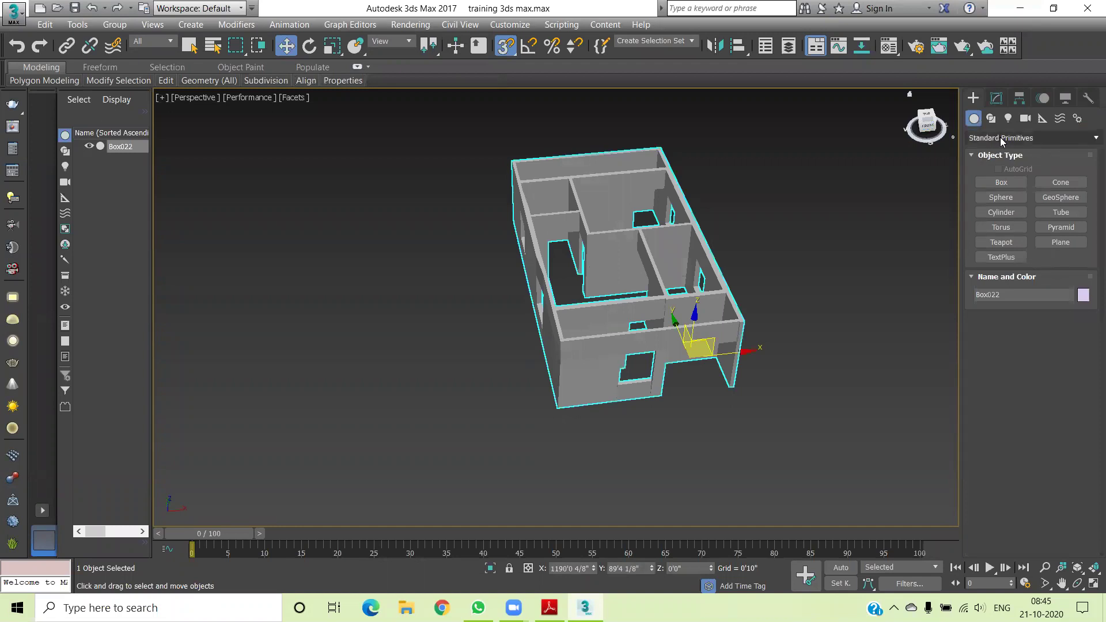
click(1000, 138)
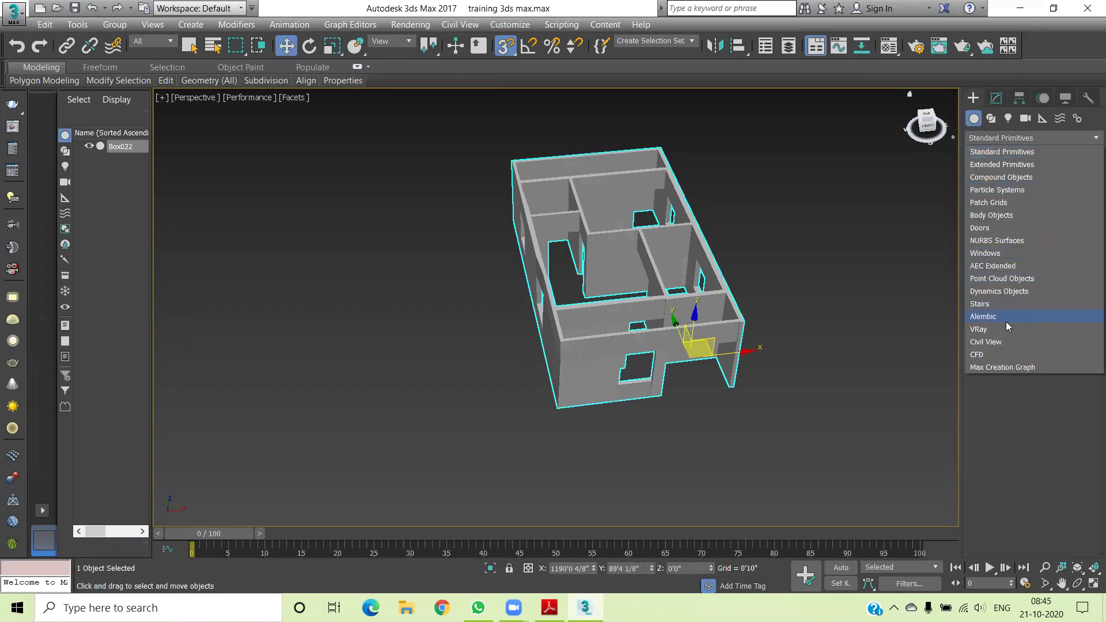
click(1013, 230)
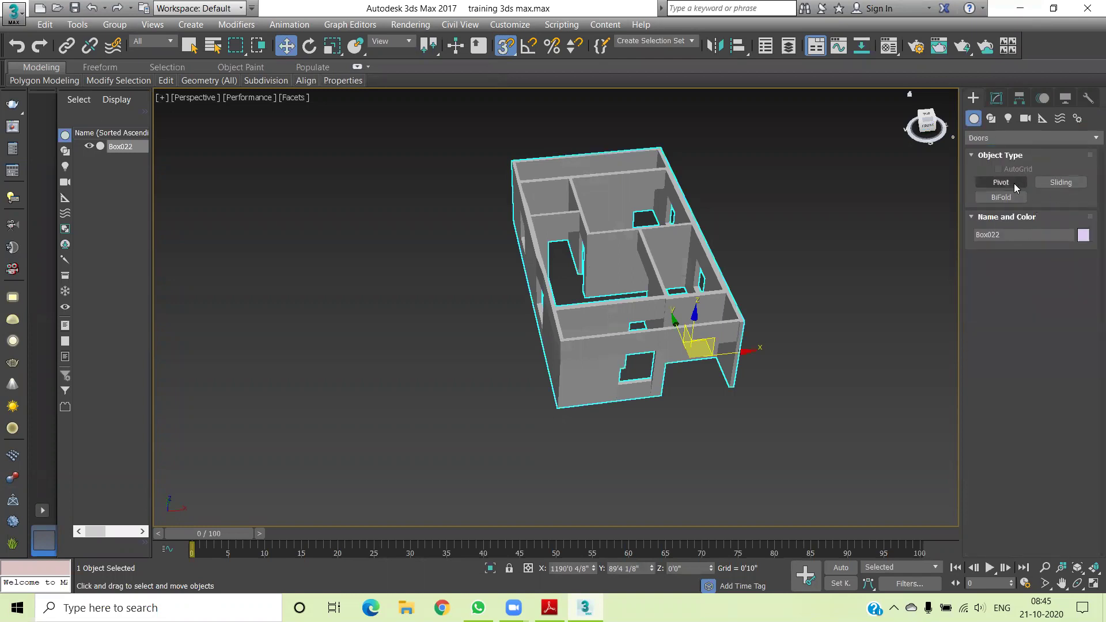
click(1037, 138)
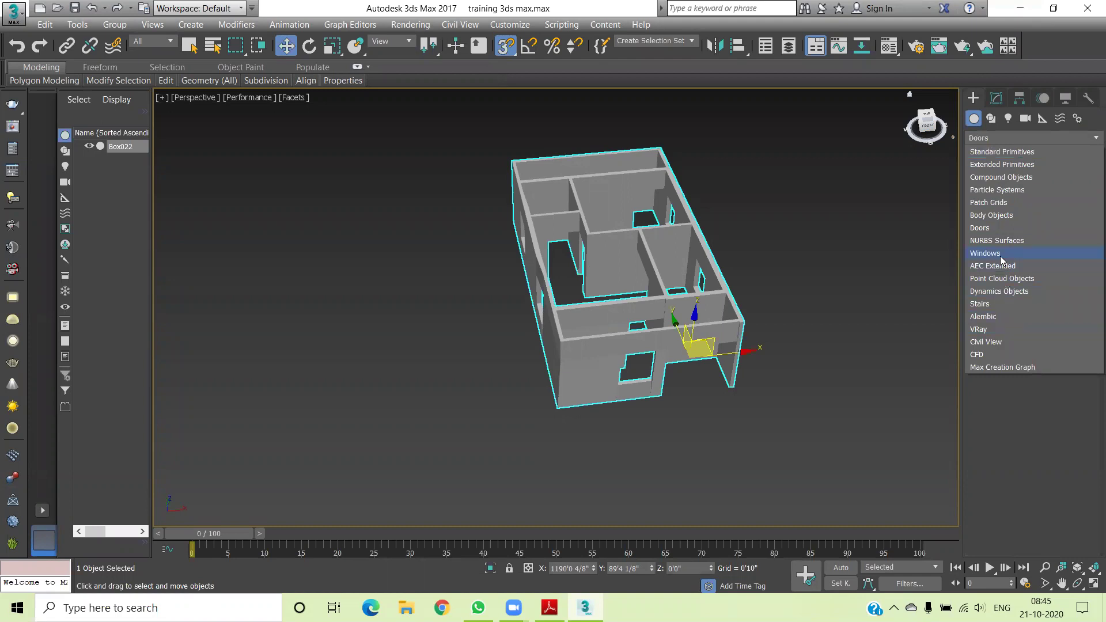
click(1001, 253)
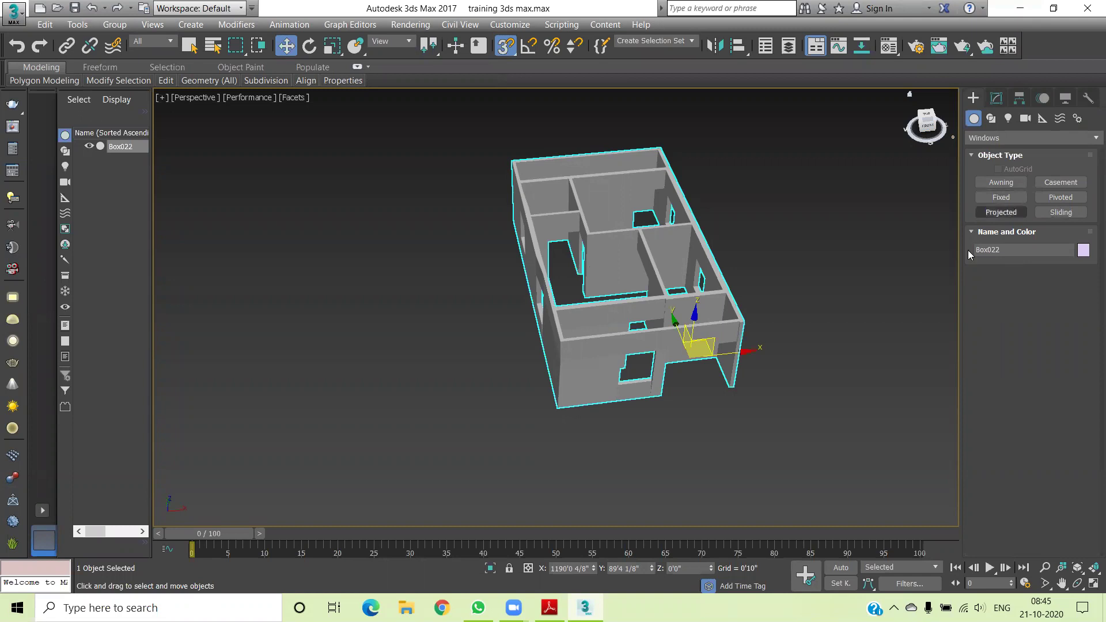
alt+middle_drag(747, 399, 579, 427)
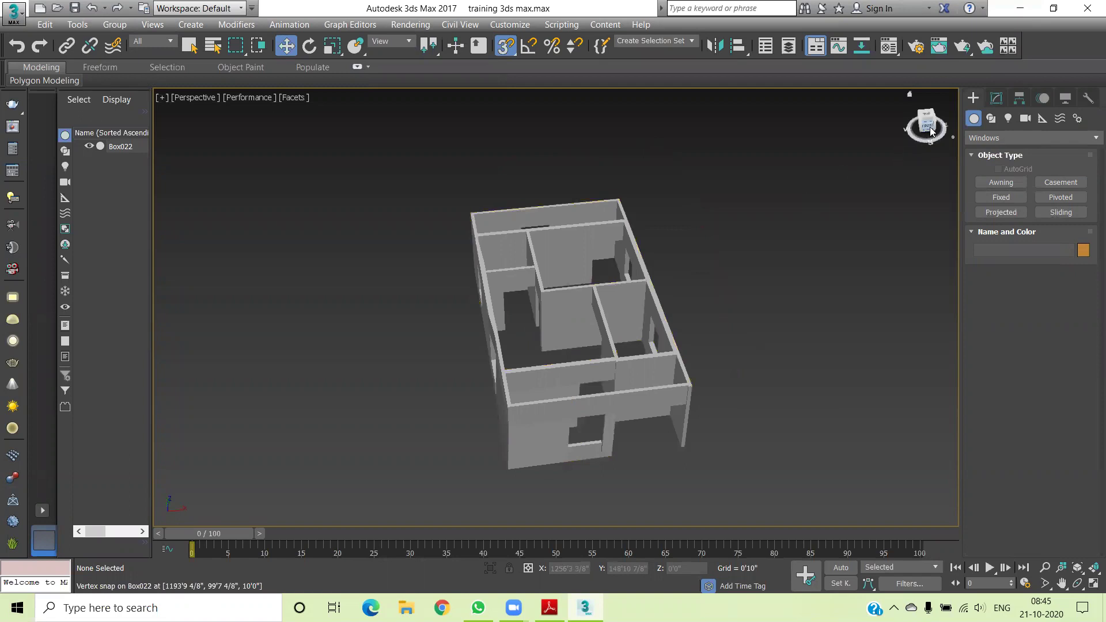
drag(931, 131, 557, 386)
alt+middle_drag(556, 386, 556, 386)
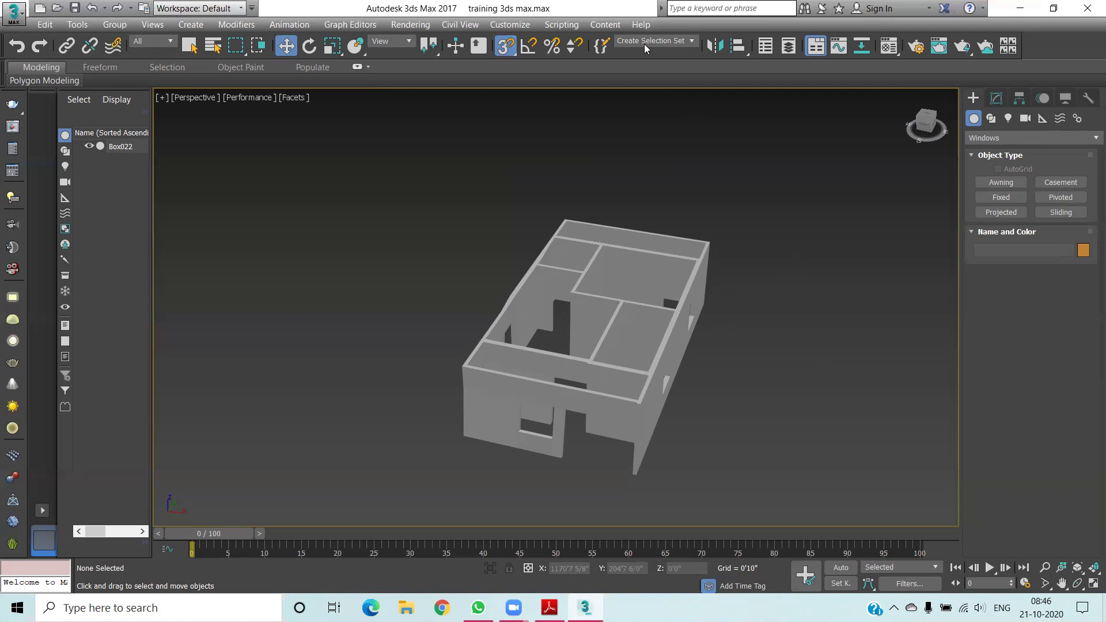
middle_drag(734, 334, 731, 324)
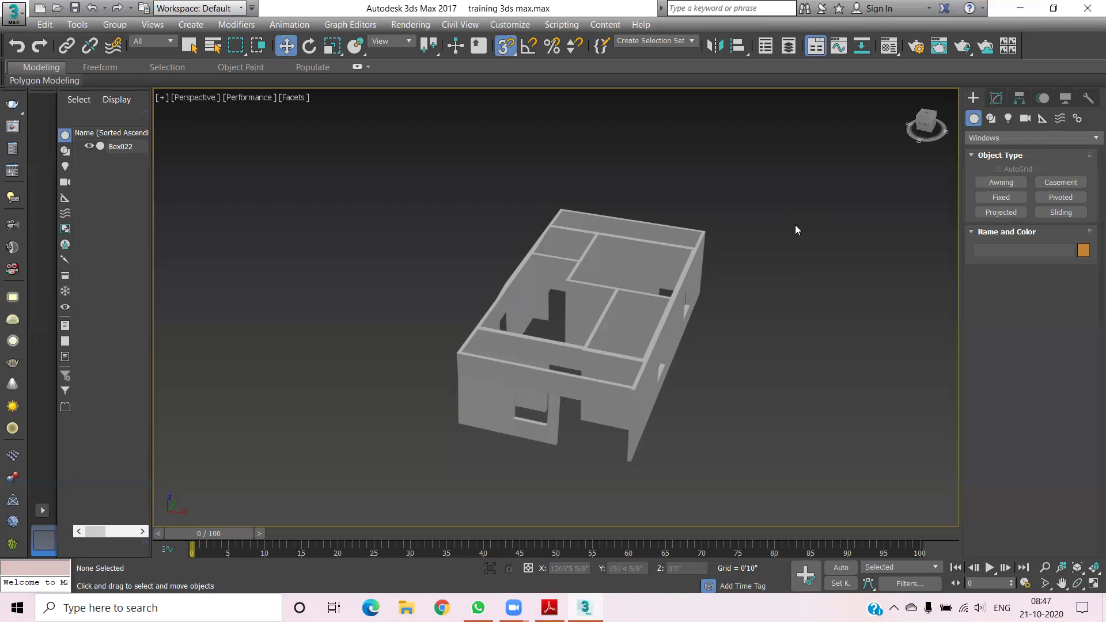
Confirm V-Ray Adv 3.60.03 as the Render Setup renderer, then minimize 3ds Max
click(917, 58)
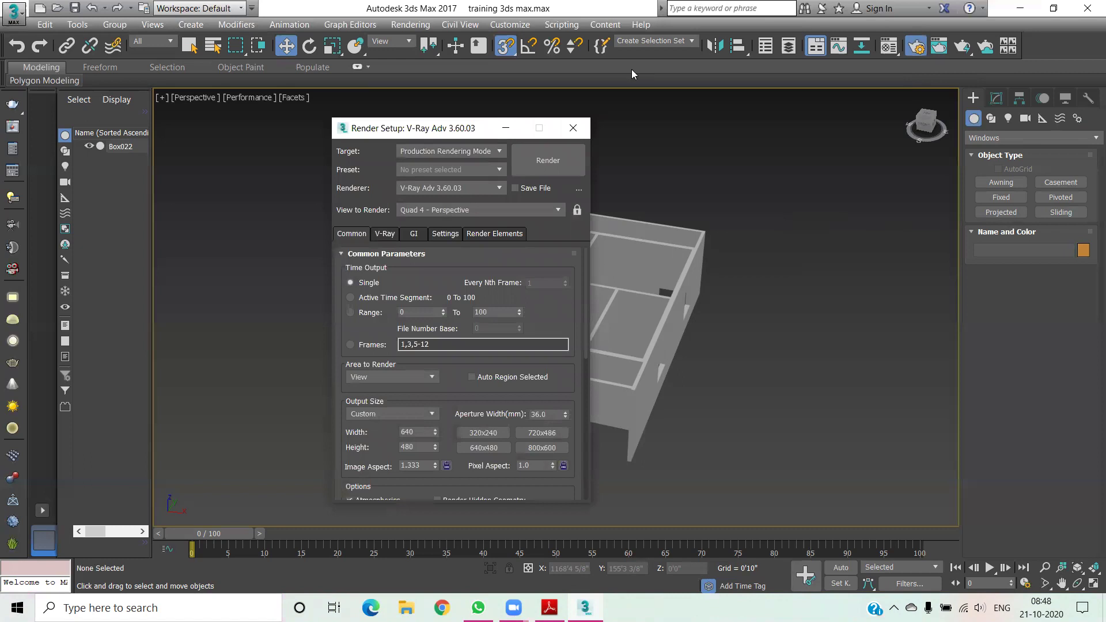
drag(474, 128, 632, 73)
click(628, 126)
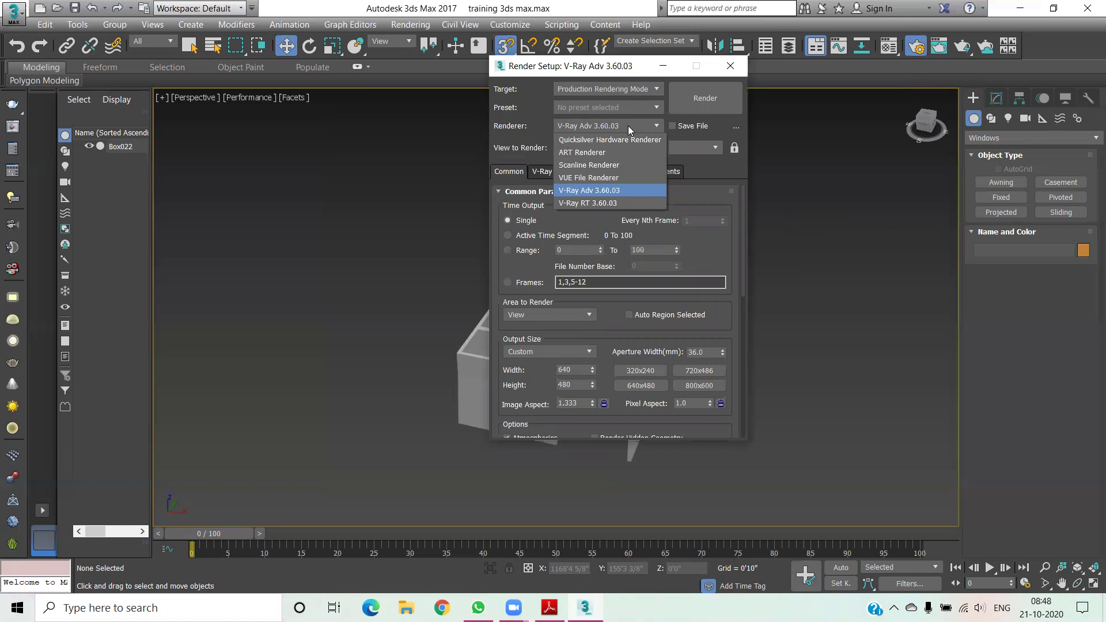
click(625, 112)
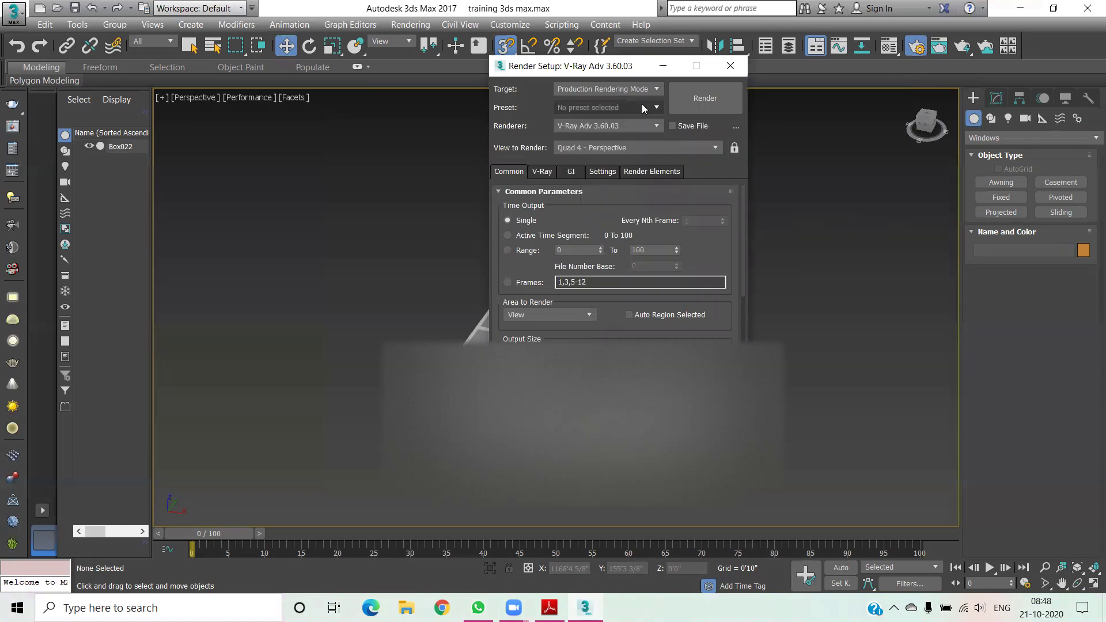
click(663, 66)
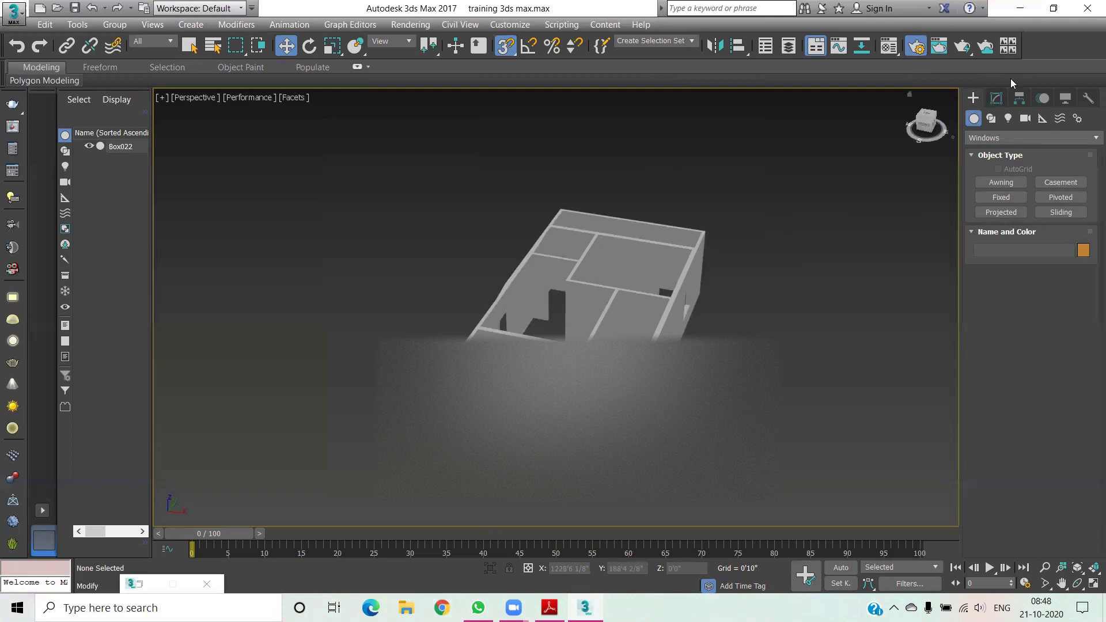
click(1020, 8)
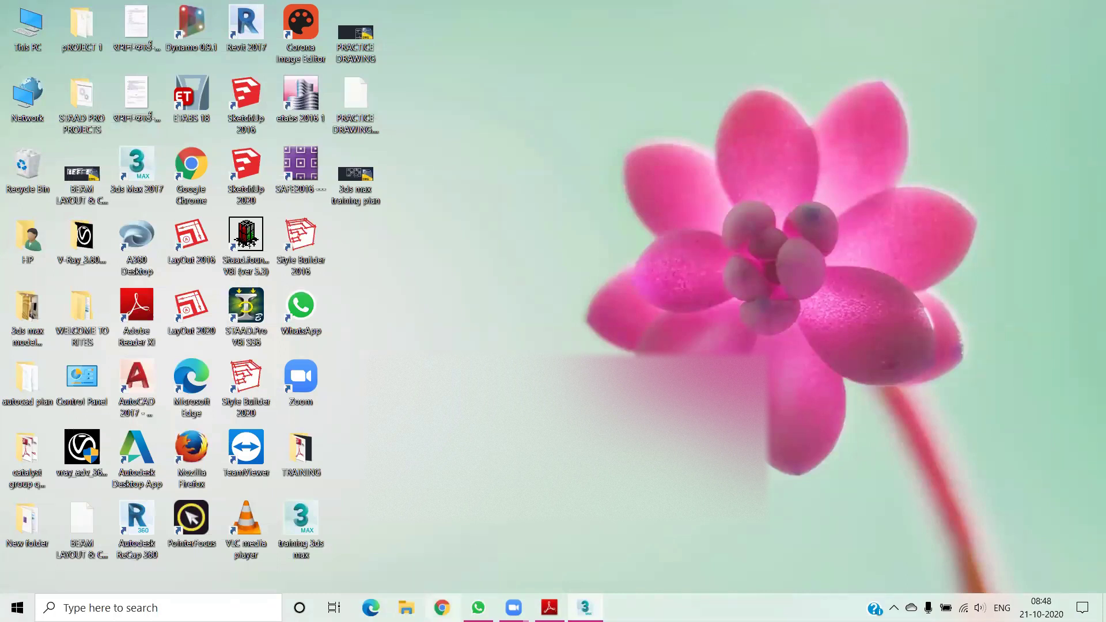
Launch Chrome, dismiss the Flash Player notice, and go to YouTube via Google apps
click(442, 608)
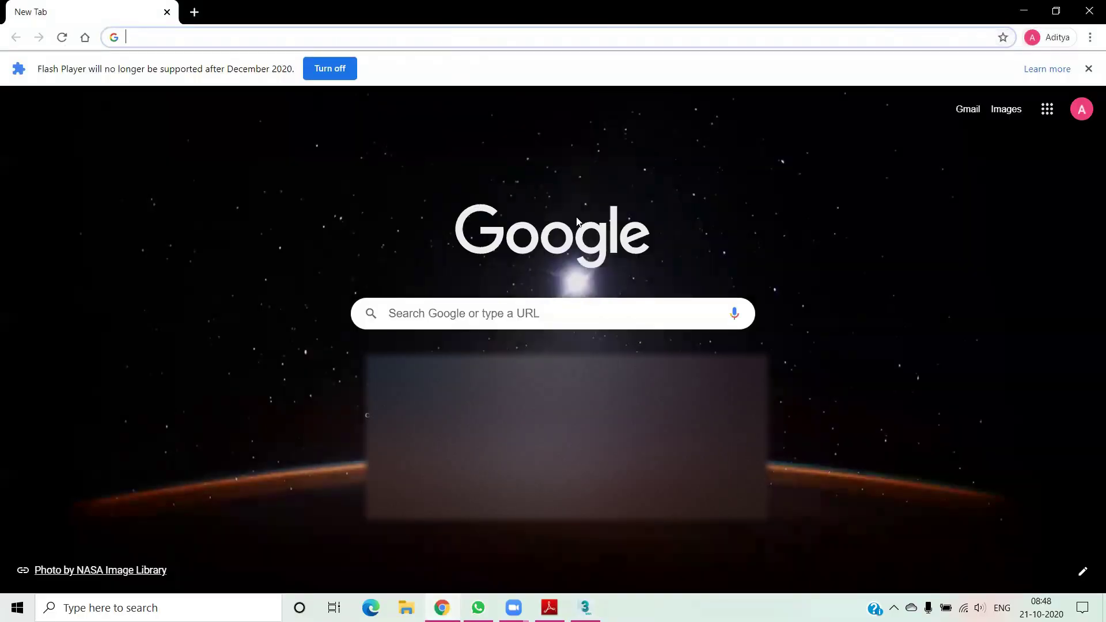
click(1088, 69)
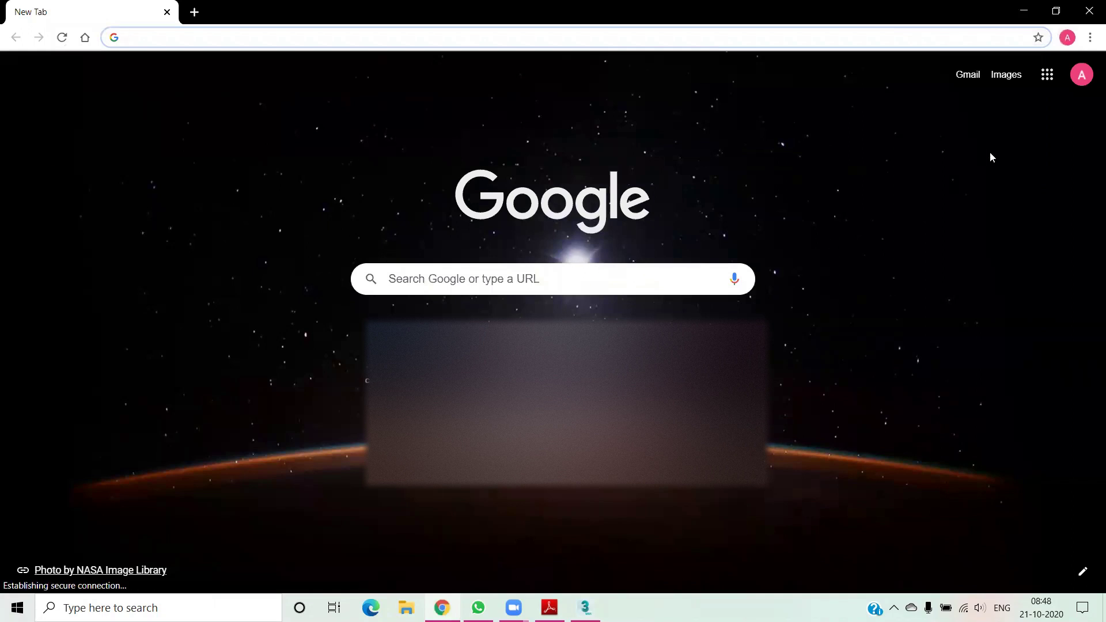
click(1054, 82)
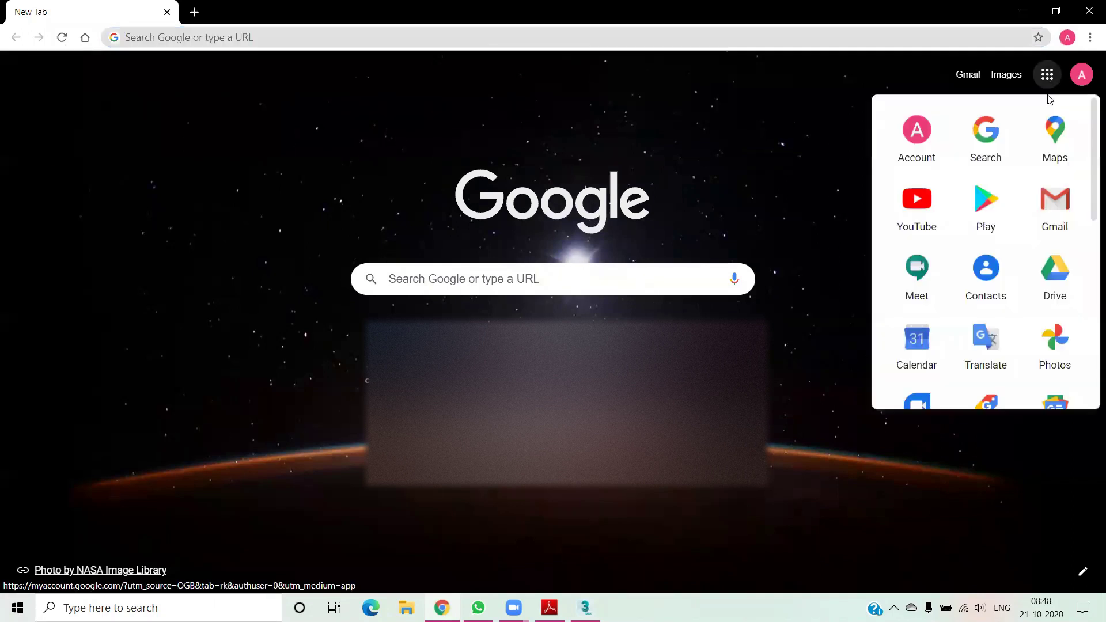
click(912, 215)
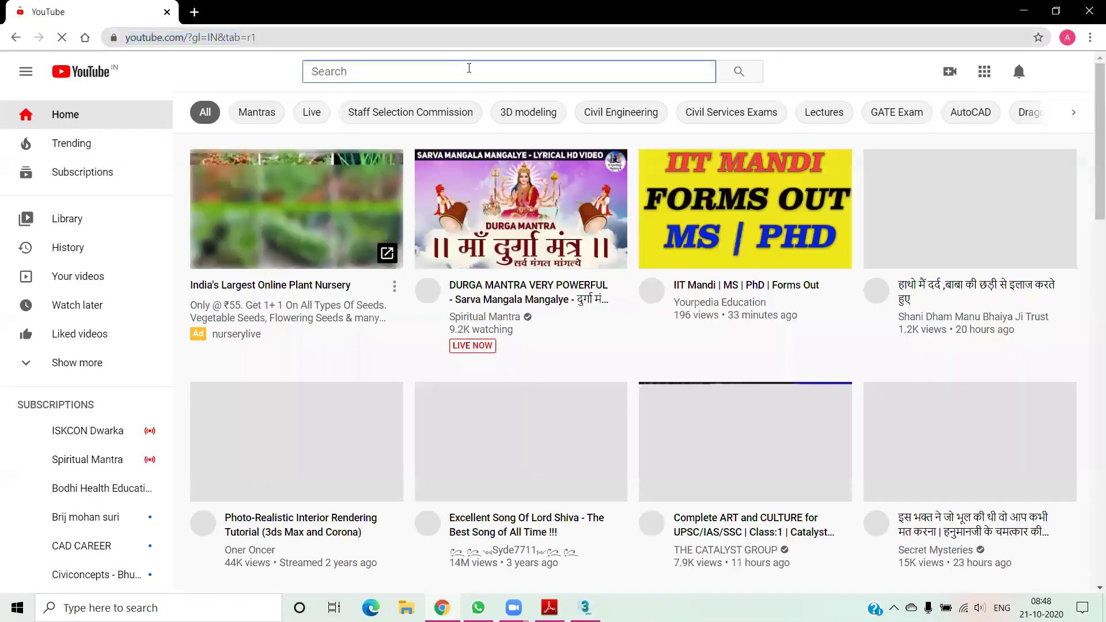
Search YouTube for 'teaptop' using the teaptop suggestion
text(3)
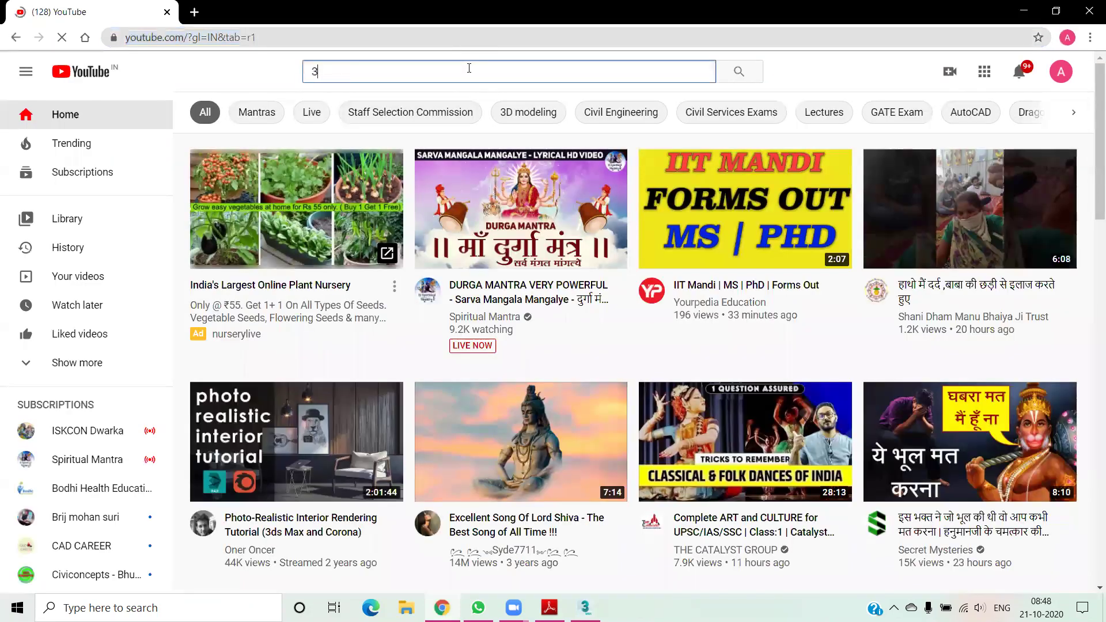
key(BackSpace)
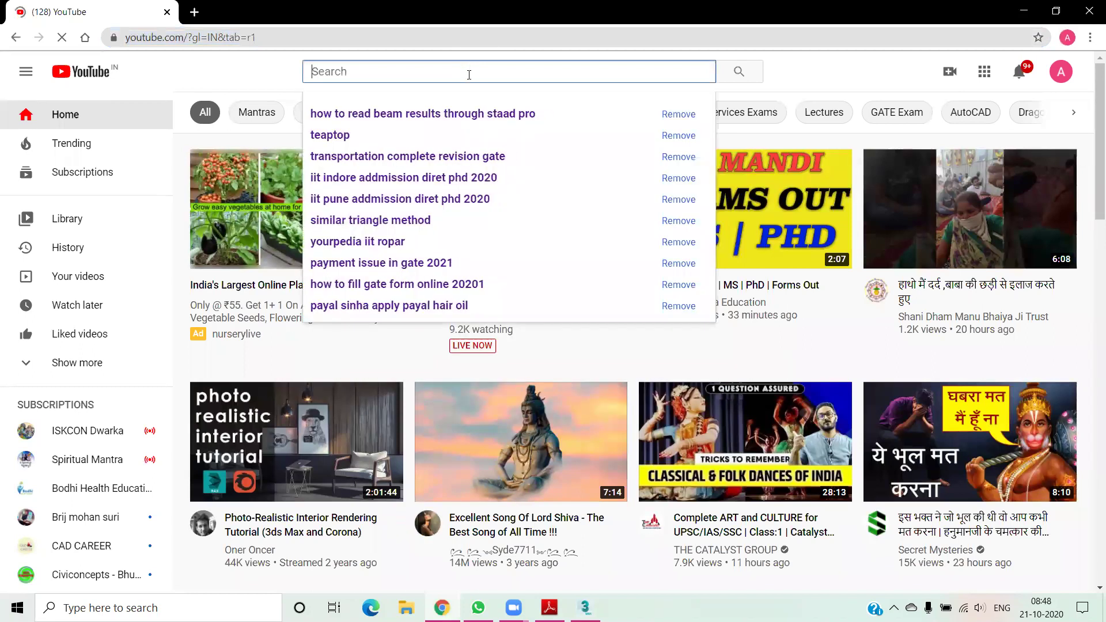
text(te)
text(aptop)
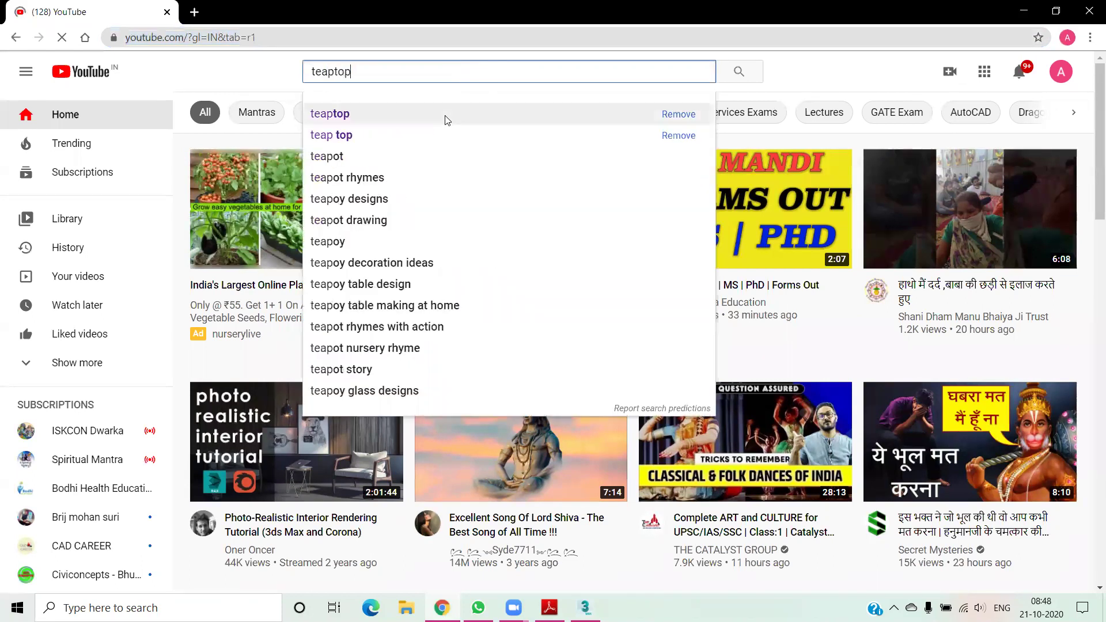
click(448, 115)
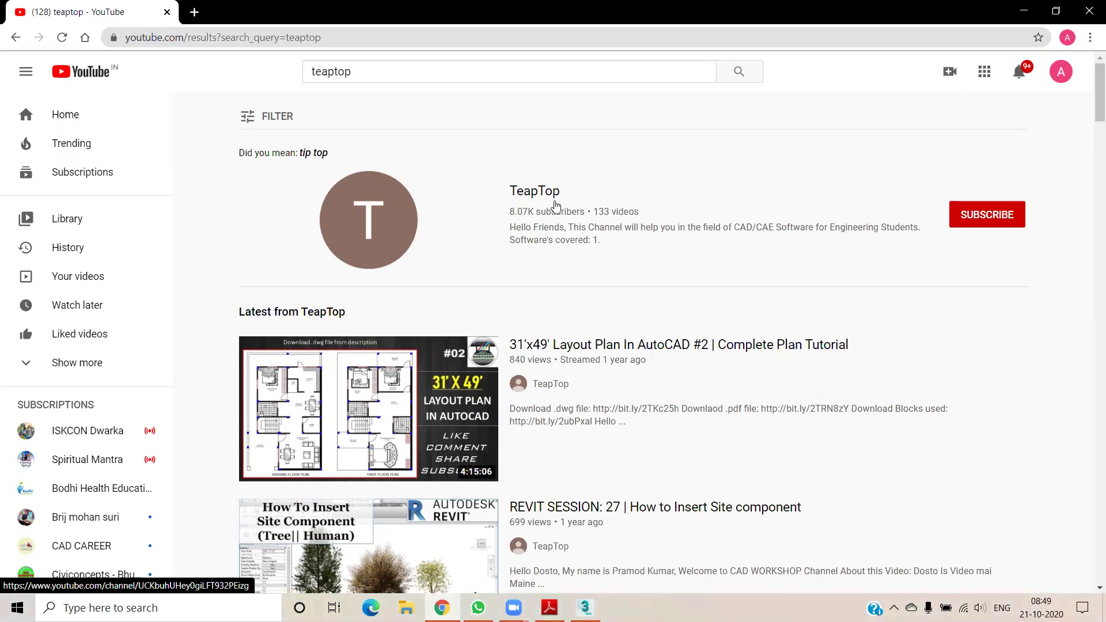
Open the TeapTop channel page and pause its intro video
click(370, 230)
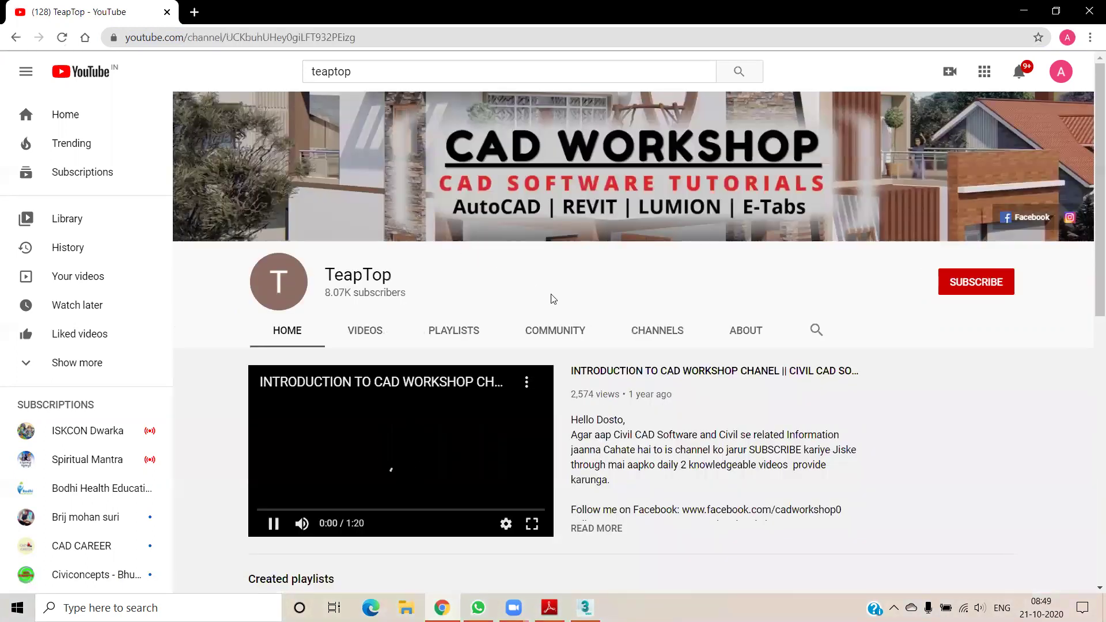
click(275, 524)
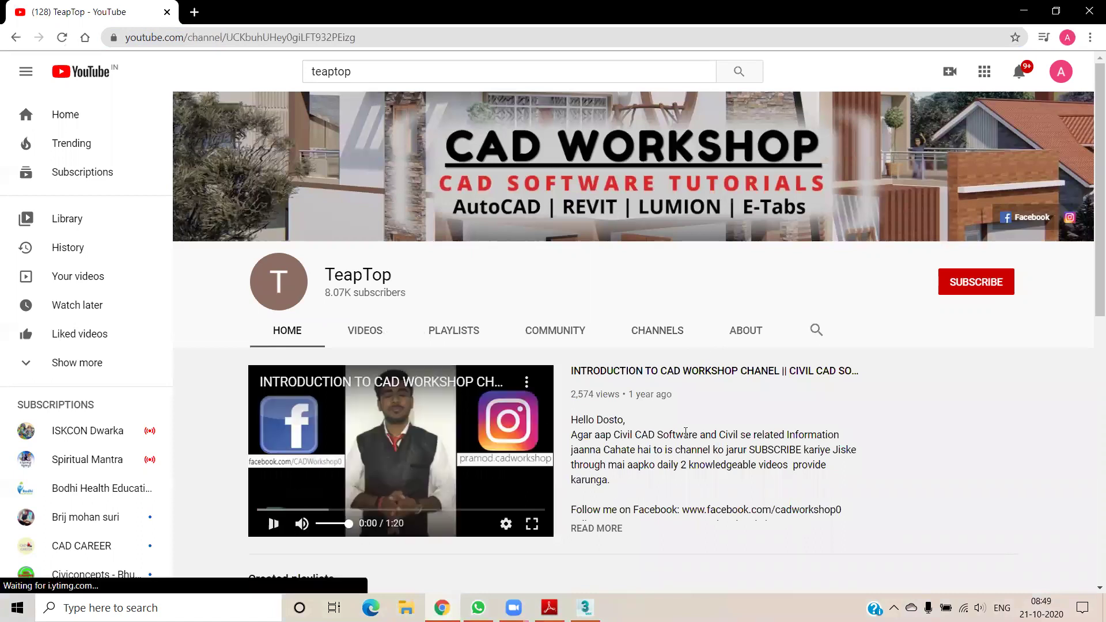
scroll(773, 378, down, 1)
scroll(715, 410, down, 3)
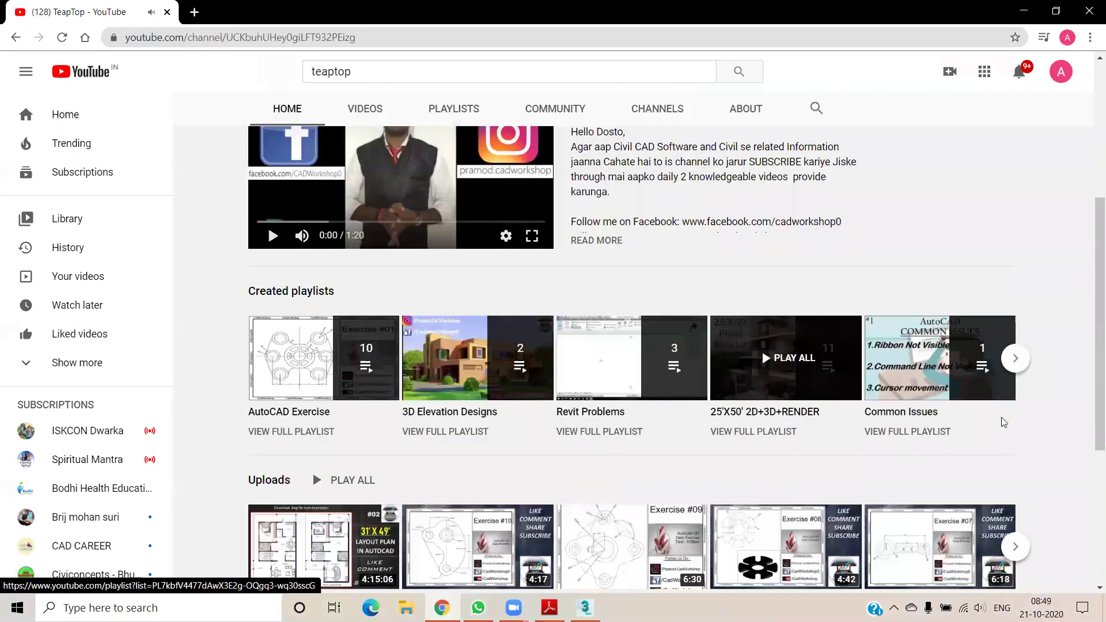
Return the Created playlists row to its first set and scroll down to Popular uploads
click(1016, 360)
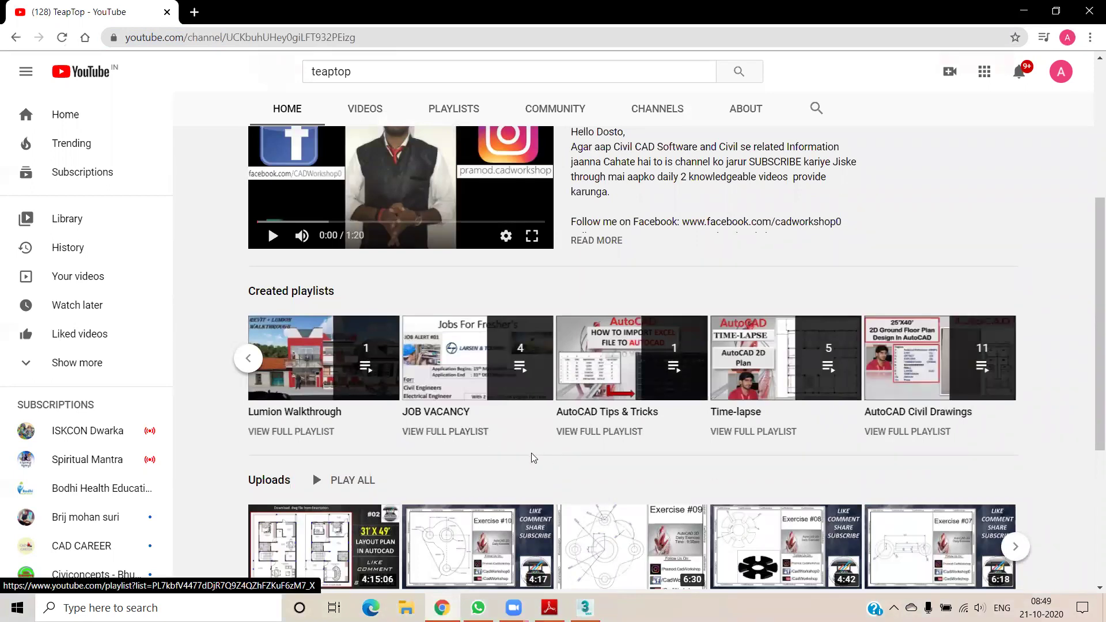
click(245, 357)
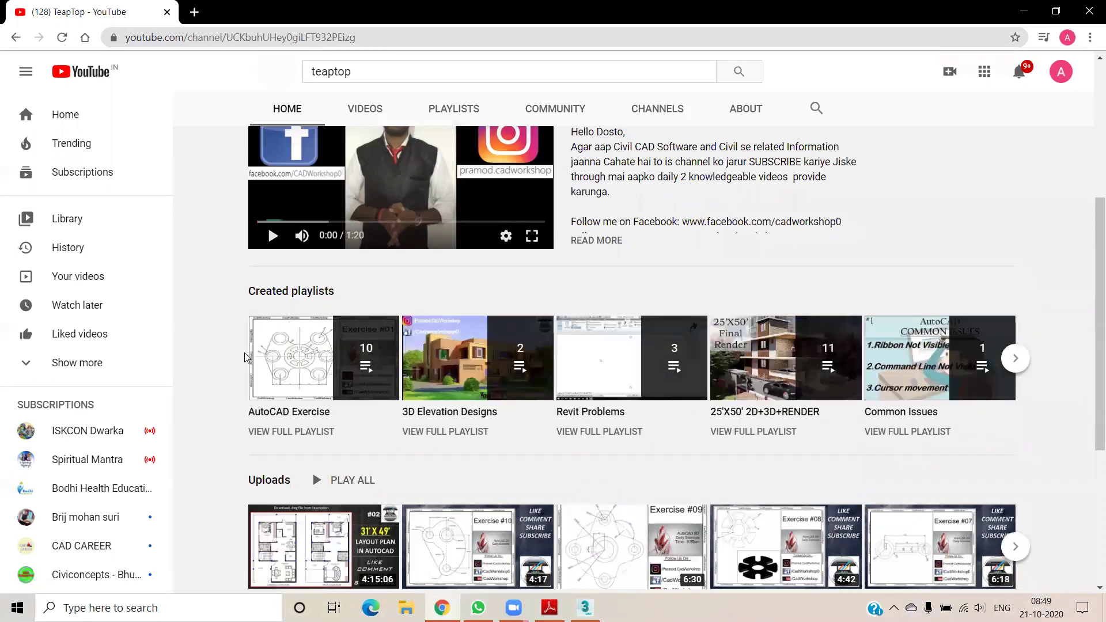
scroll(489, 431, down, 2)
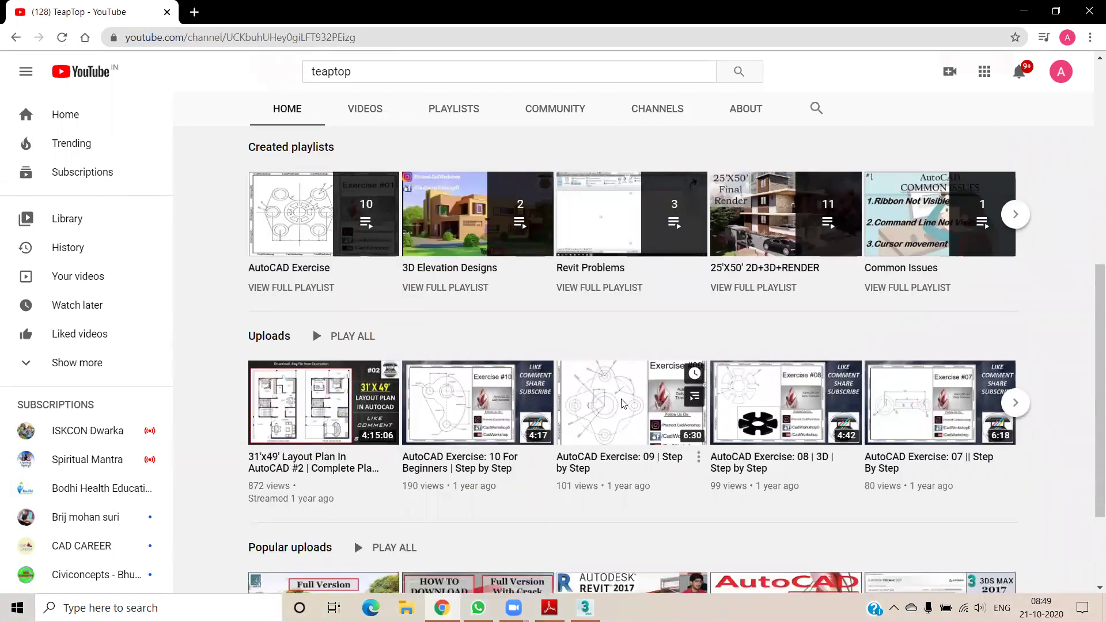
scroll(621, 403, down, 2)
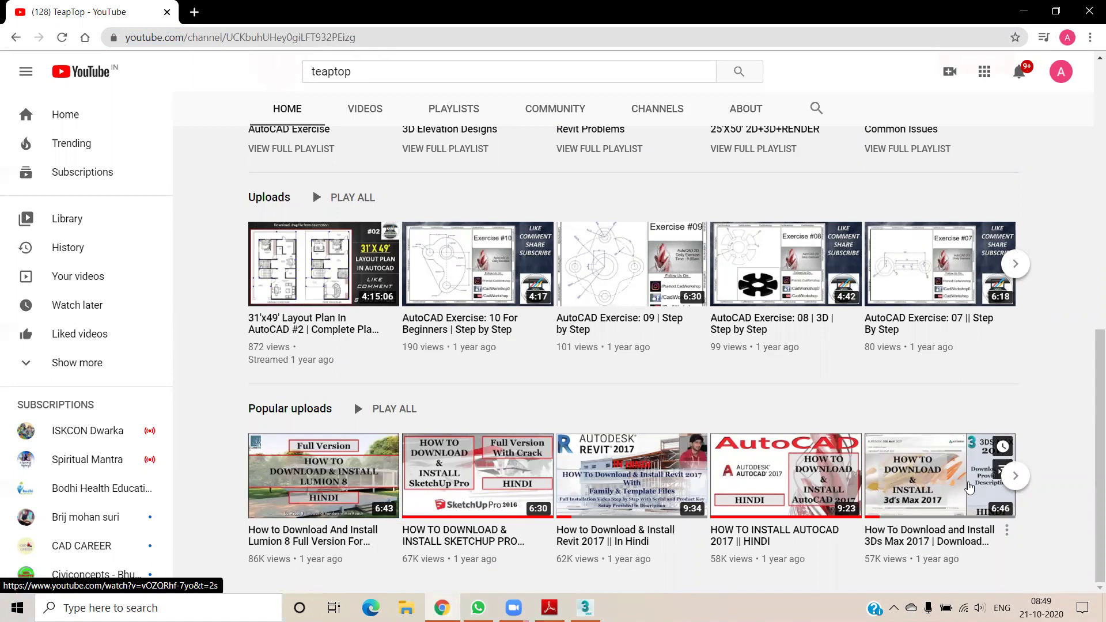
Open the How To Download and Install 3Ds Max 2017 video and pause it
mouse_move(940, 476)
click(930, 492)
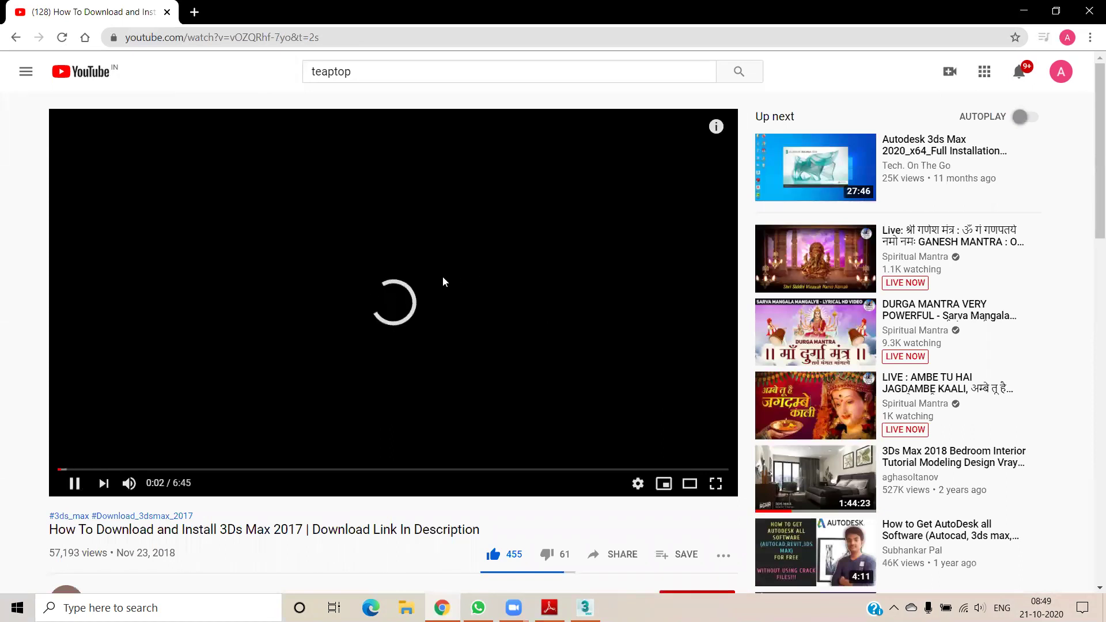
scroll(442, 277, down, 2)
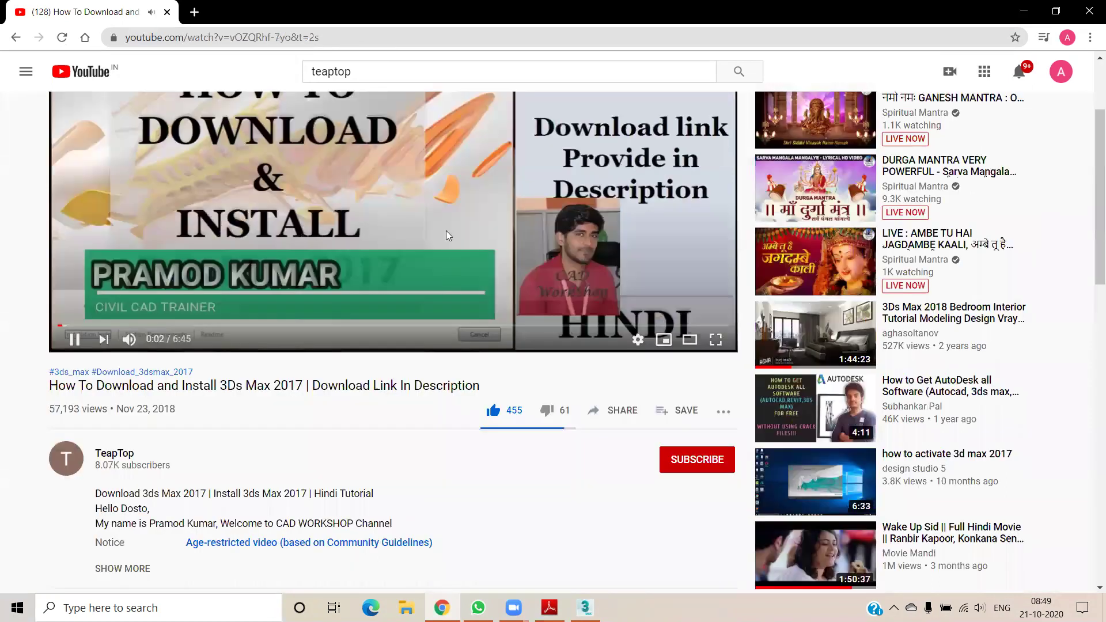
scroll(446, 235, up, 2)
click(403, 219)
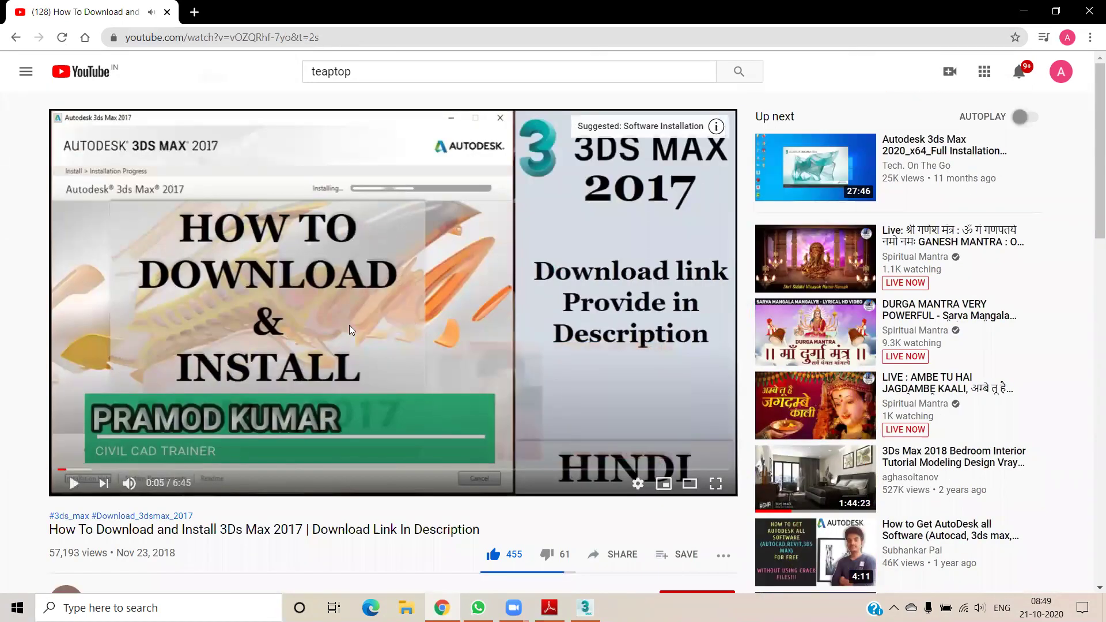
Expand the video description and open its bit.ly 3ds Max download link in a new tab
scroll(248, 298, down, 1)
scroll(259, 323, down, 4)
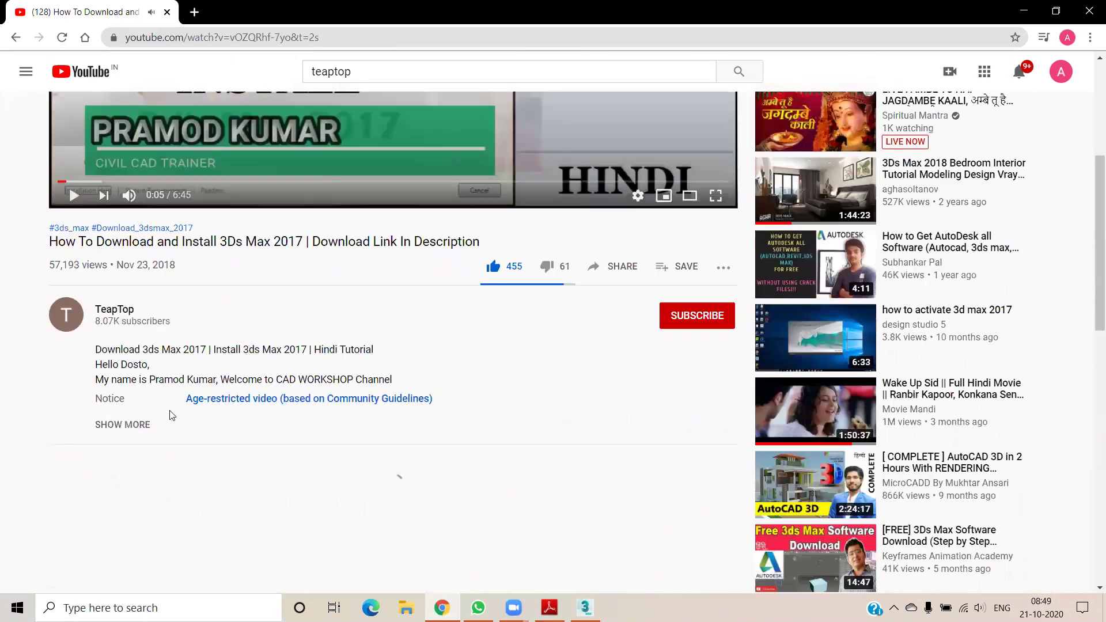
click(133, 426)
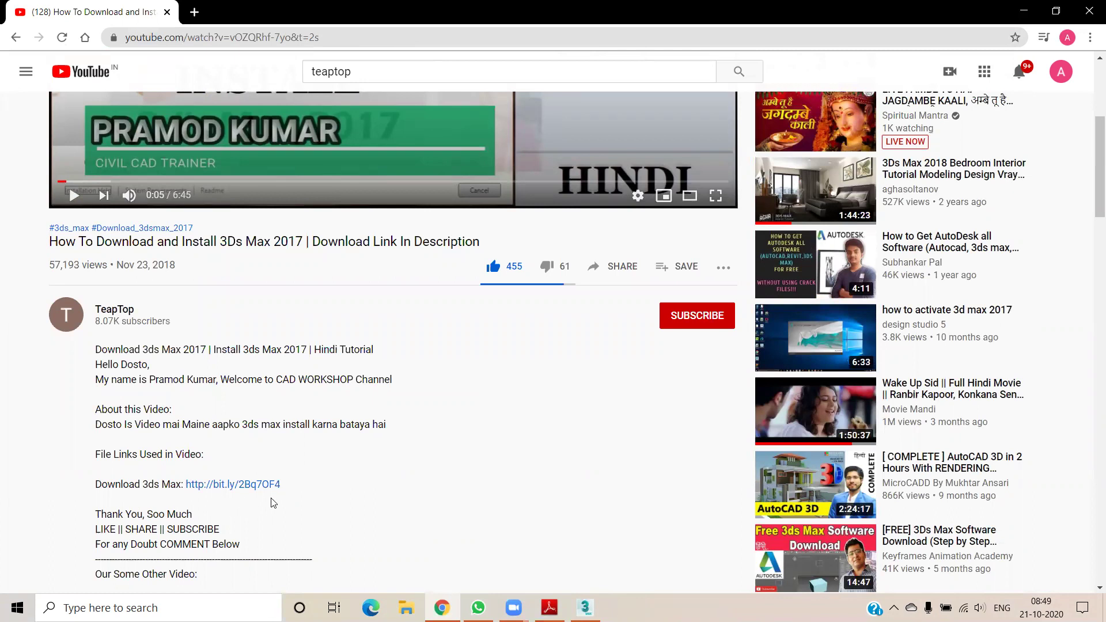
scroll(294, 491, down, 2)
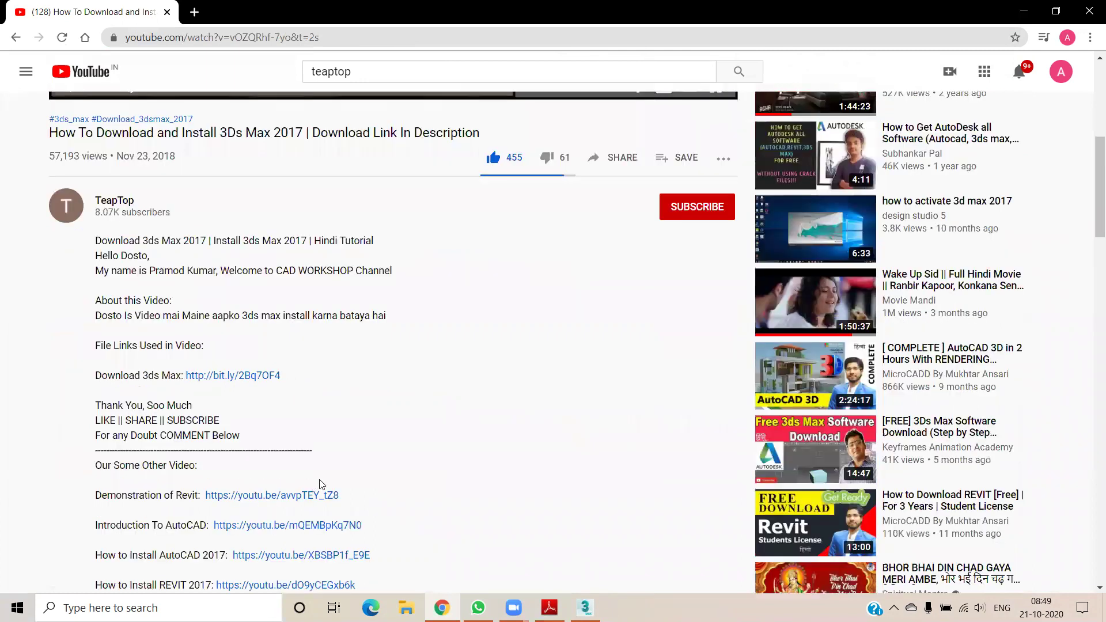
scroll(321, 484, down, 1)
click(248, 341)
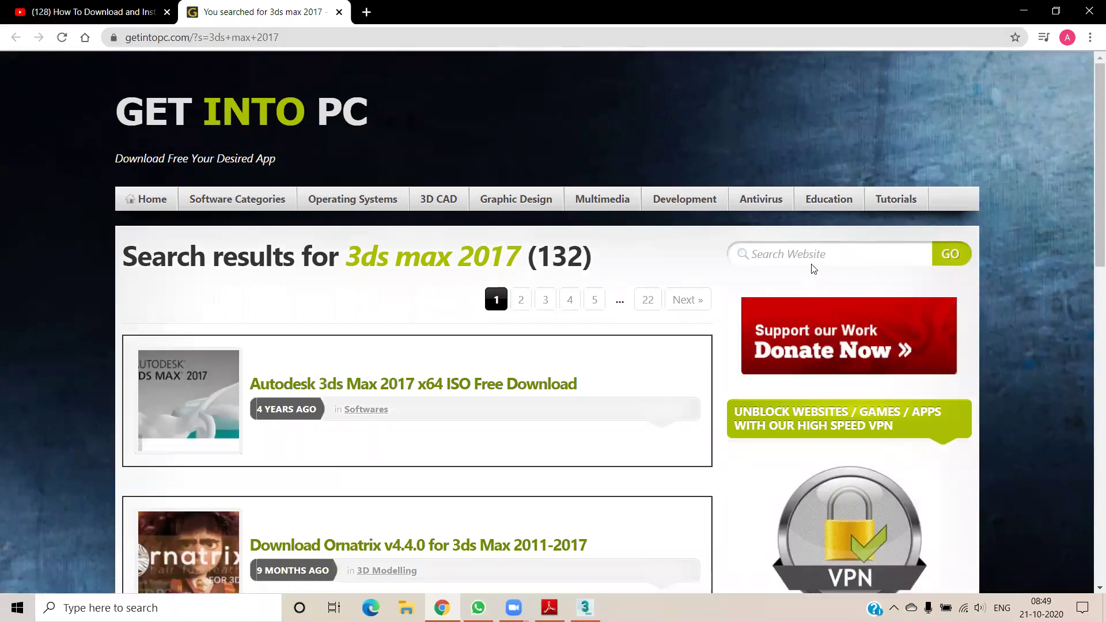
Search Get Into PC for 'autocad 2020', then for '3ds max 2020'
click(818, 251)
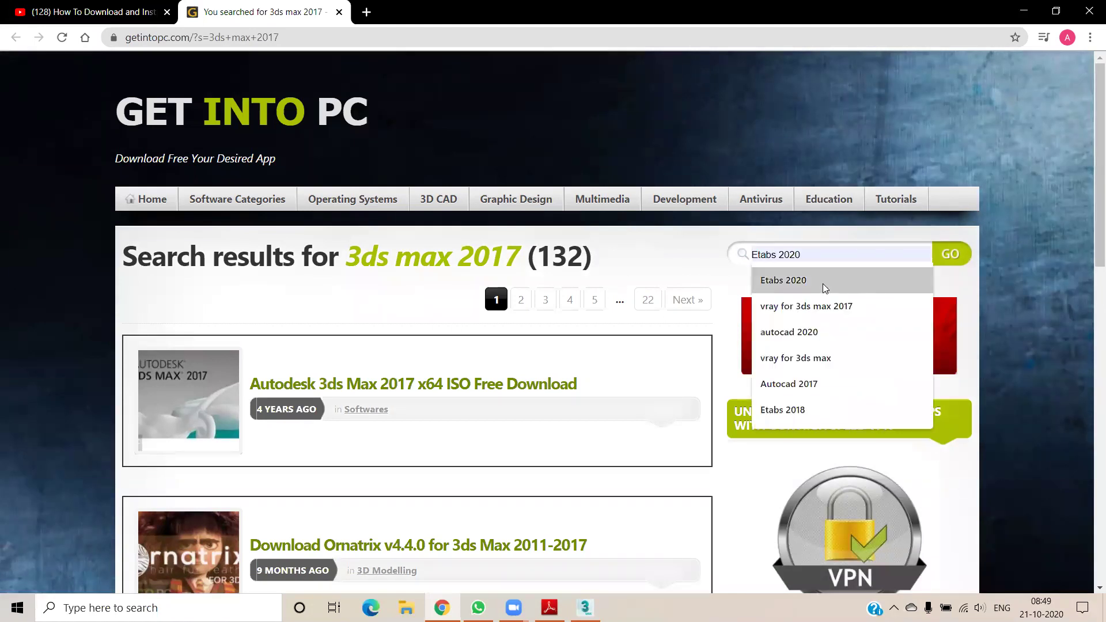
click(830, 332)
click(953, 258)
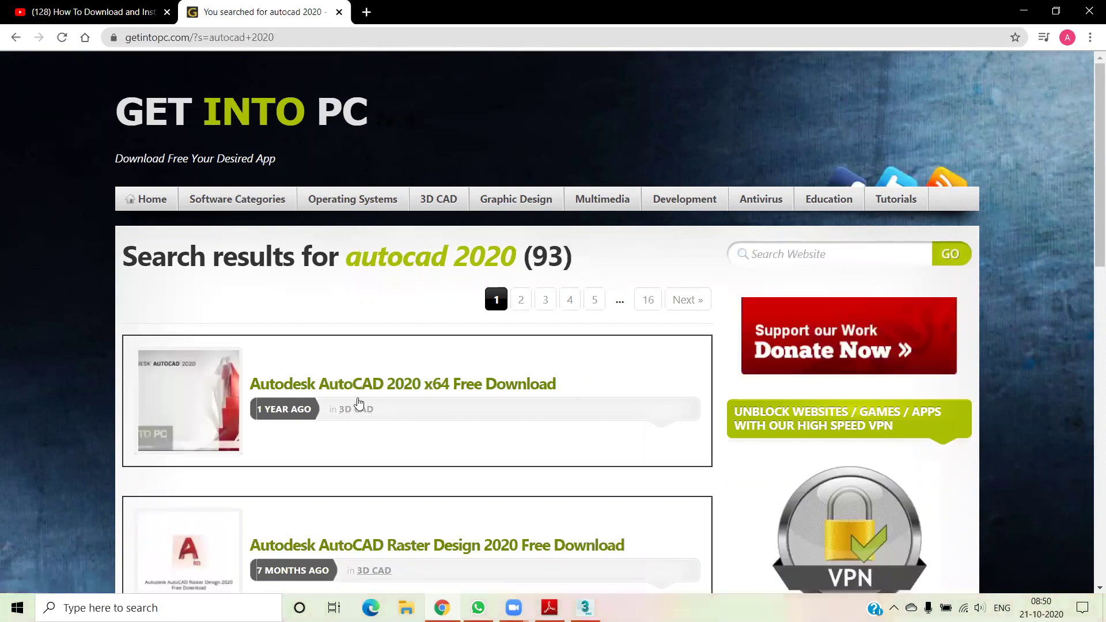
click(790, 259)
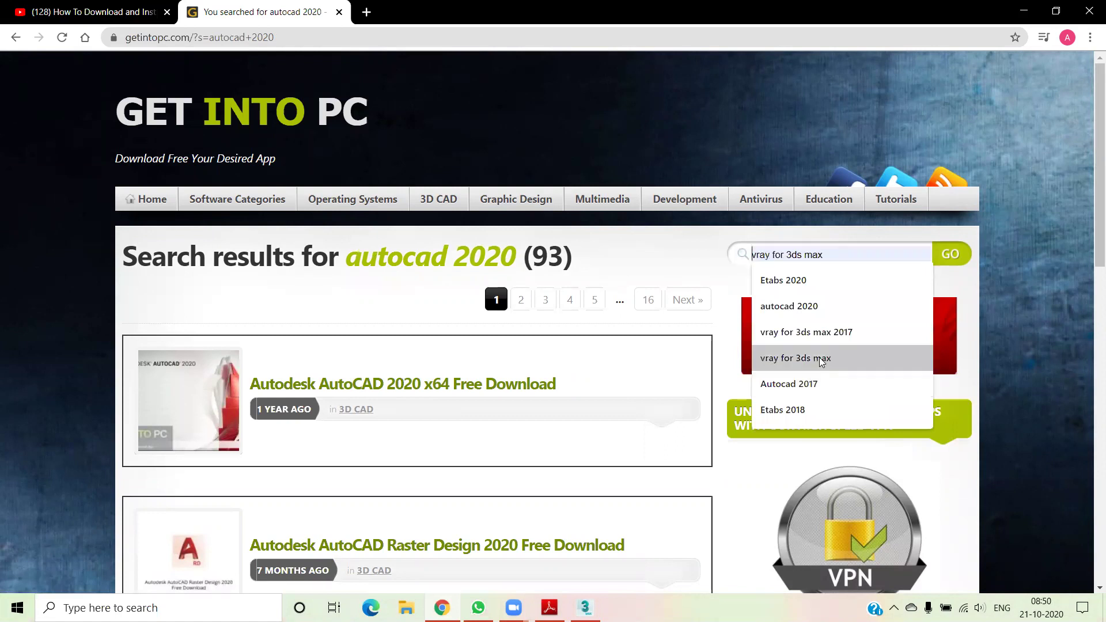
click(838, 323)
click(867, 256)
key(BackSpace)
key(BackSpace)
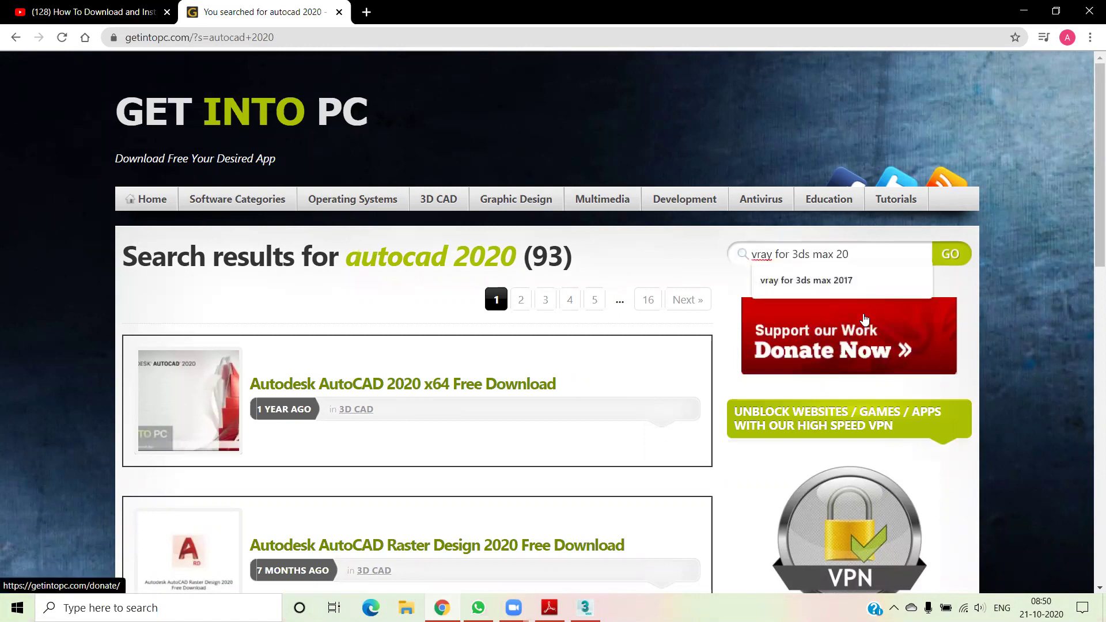
text(20)
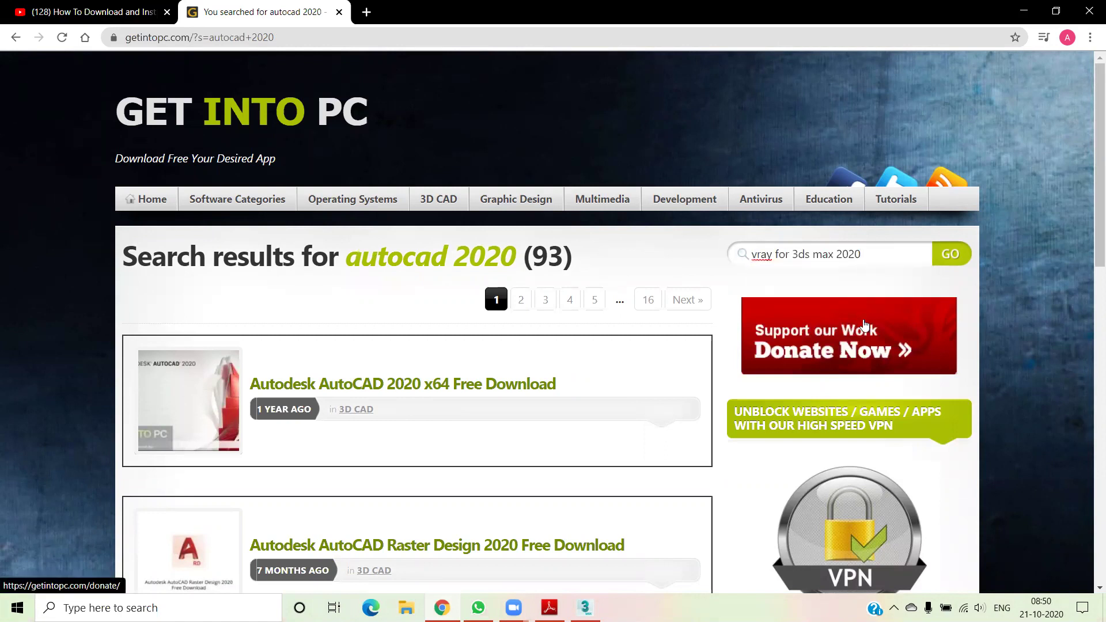
drag(790, 254, 751, 255)
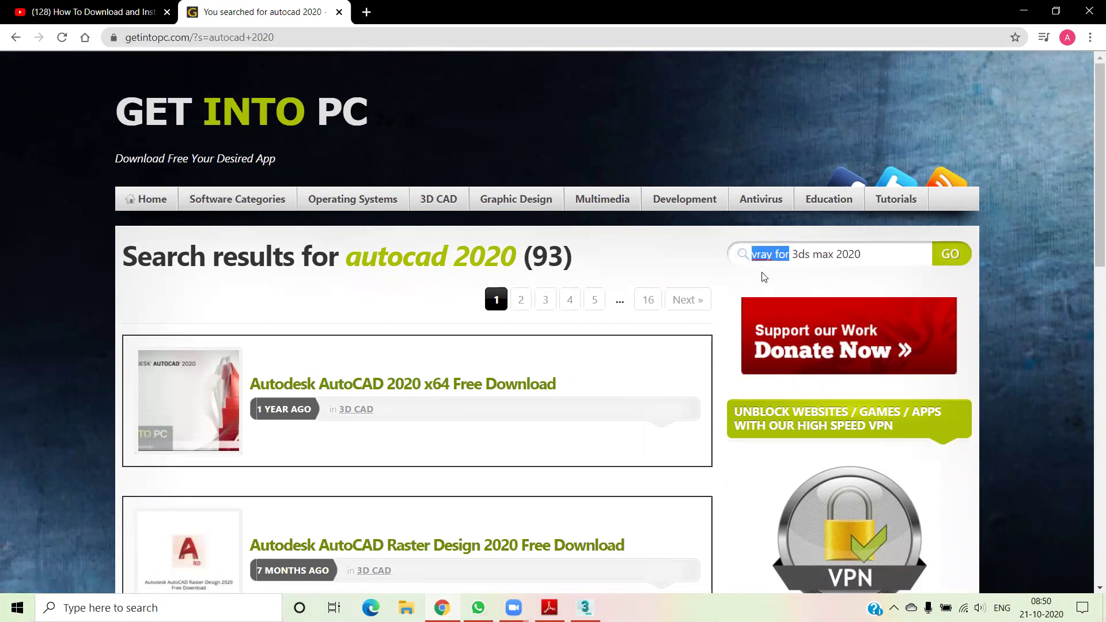
key(BackSpace)
key(Return)
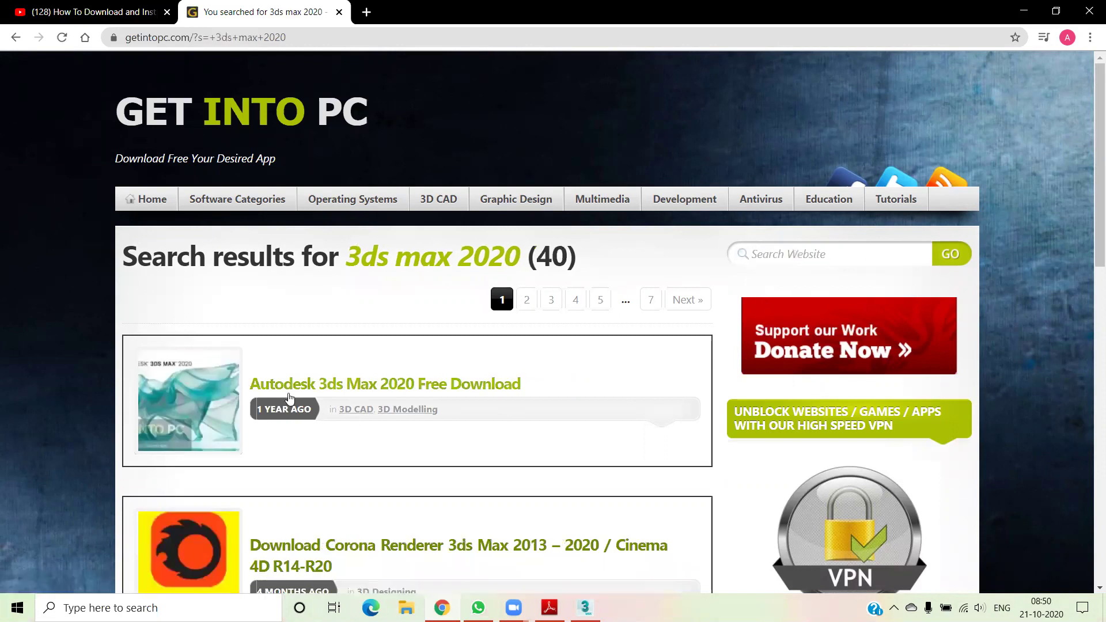
Search the site for 'vray for 3ds max 2017' via its suggestion
click(799, 256)
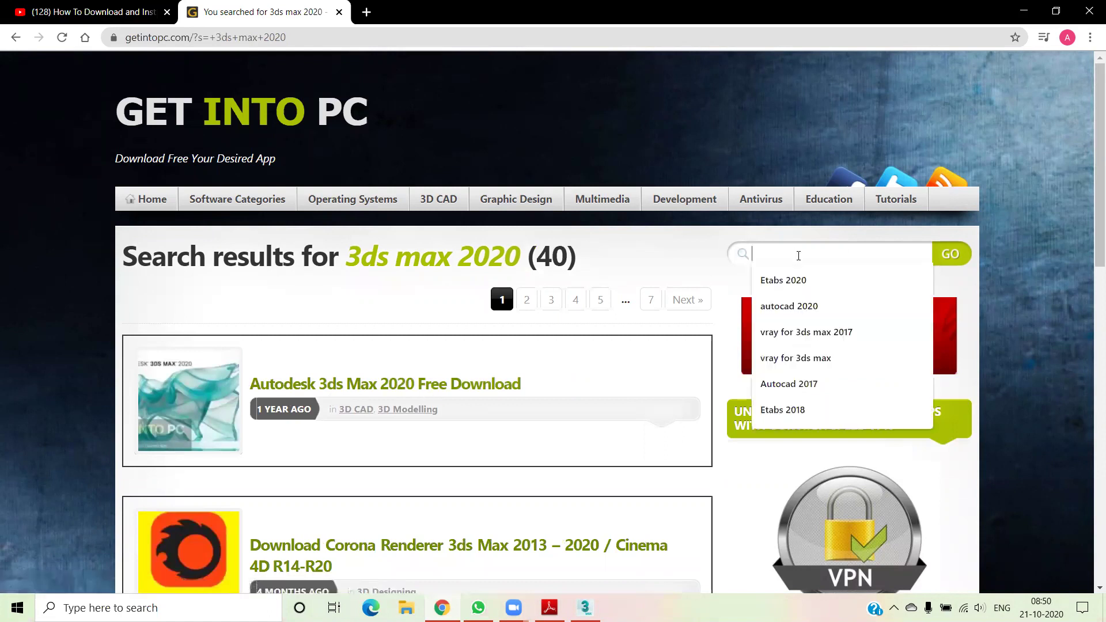
text(vra)
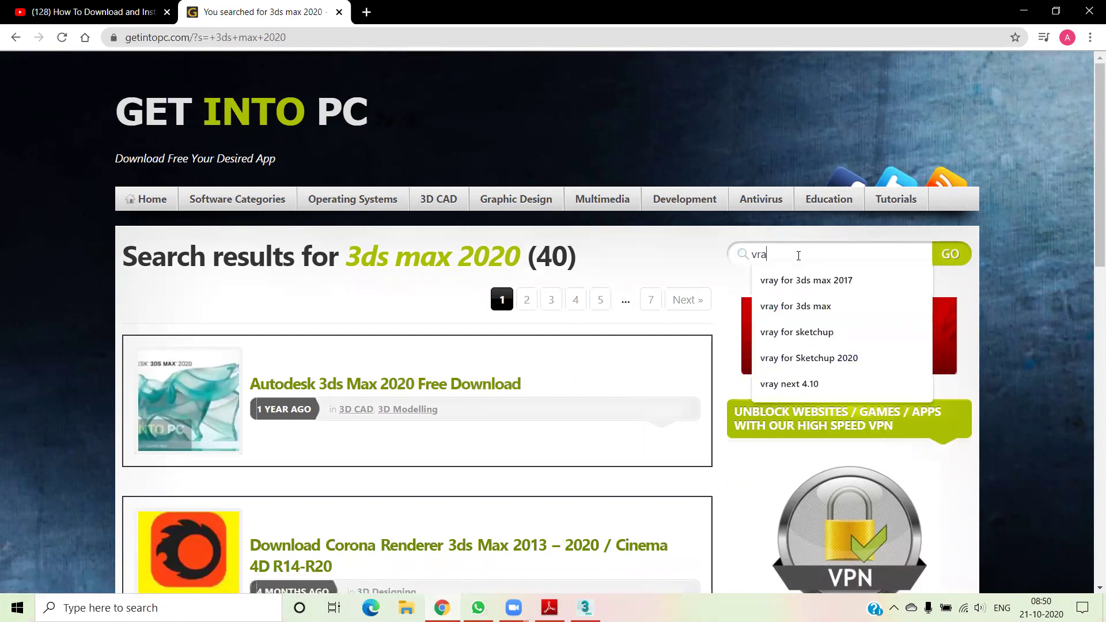
text(y for 3ds max 2017)
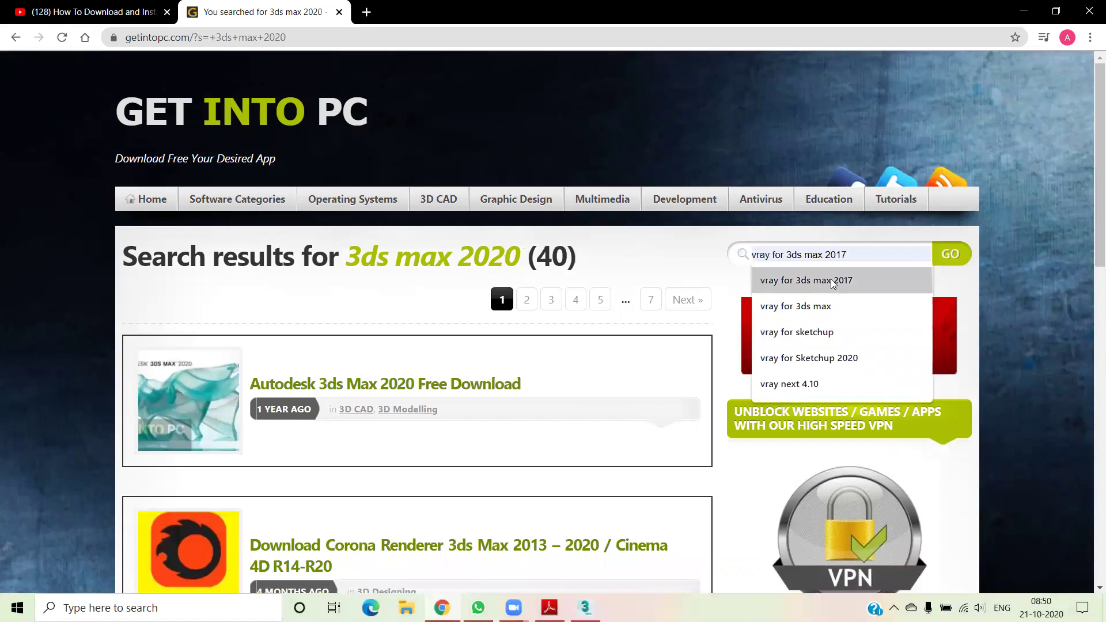
click(836, 280)
click(952, 255)
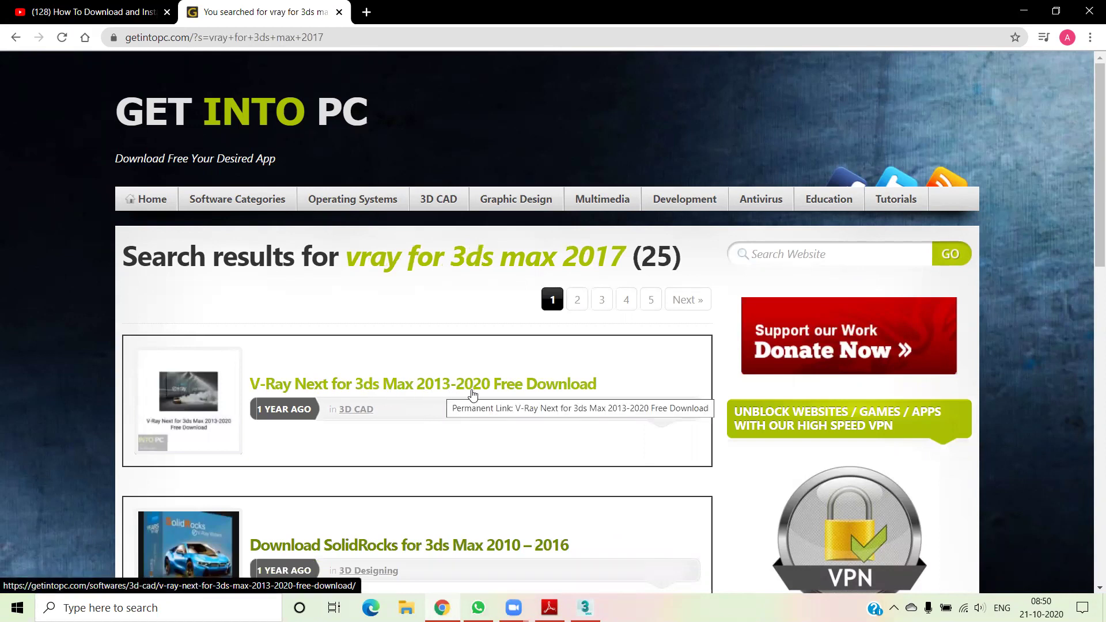
scroll(438, 363, down, 1)
Open the V-Ray Next for 3ds Max article and scroll down through it
click(408, 315)
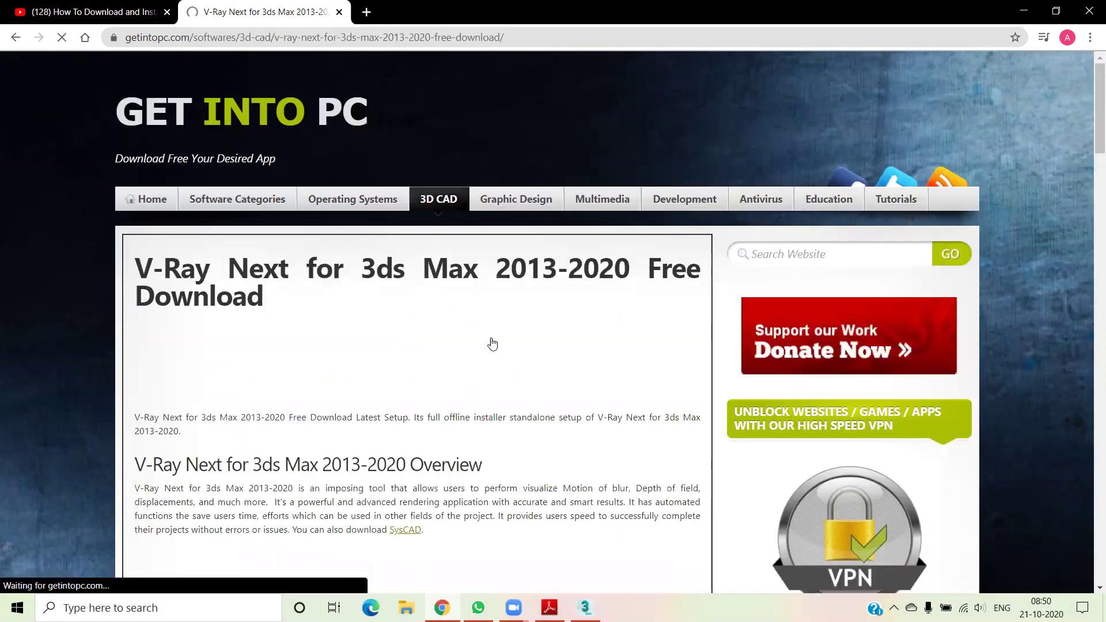
scroll(496, 360, down, 3)
scroll(493, 366, down, 3)
scroll(499, 369, down, 4)
scroll(507, 373, down, 5)
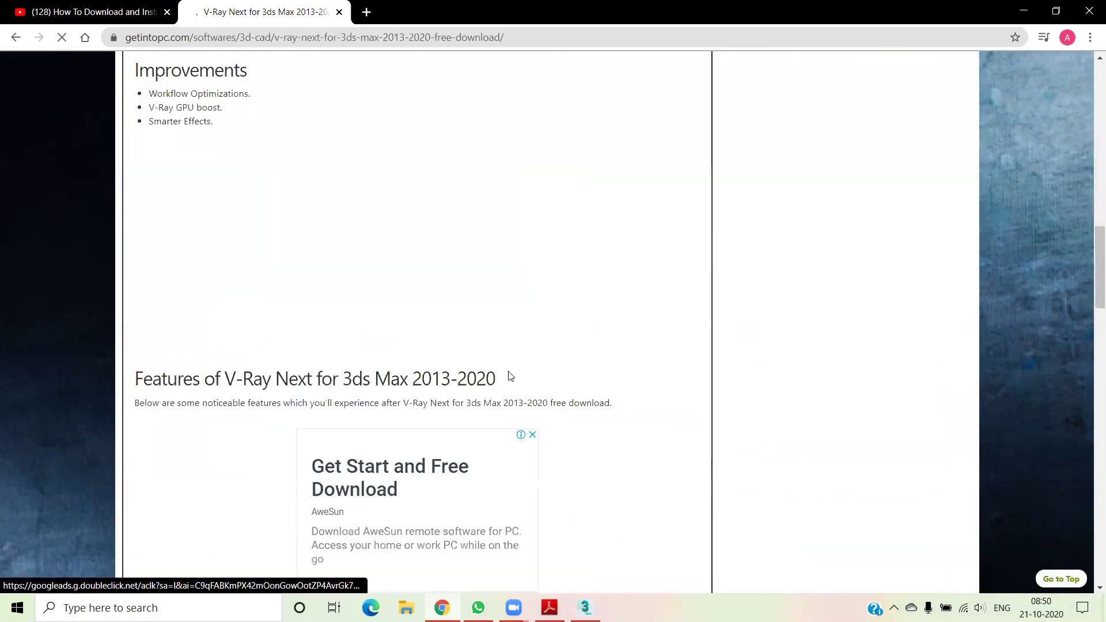
scroll(542, 378, down, 3)
scroll(449, 277, down, 4)
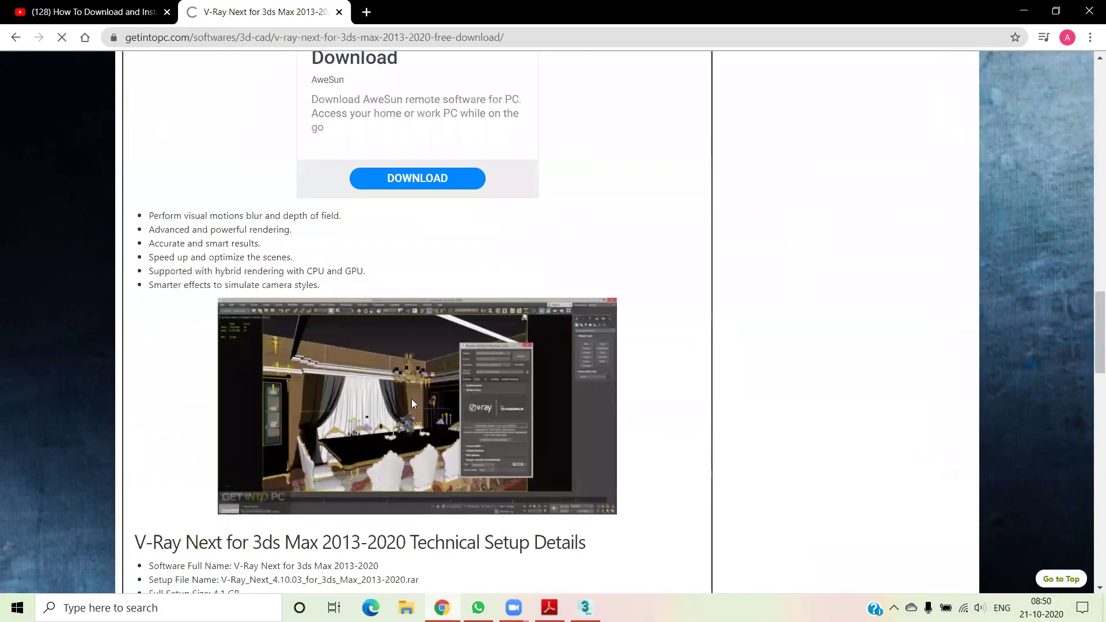
scroll(418, 404, down, 4)
scroll(423, 413, down, 3)
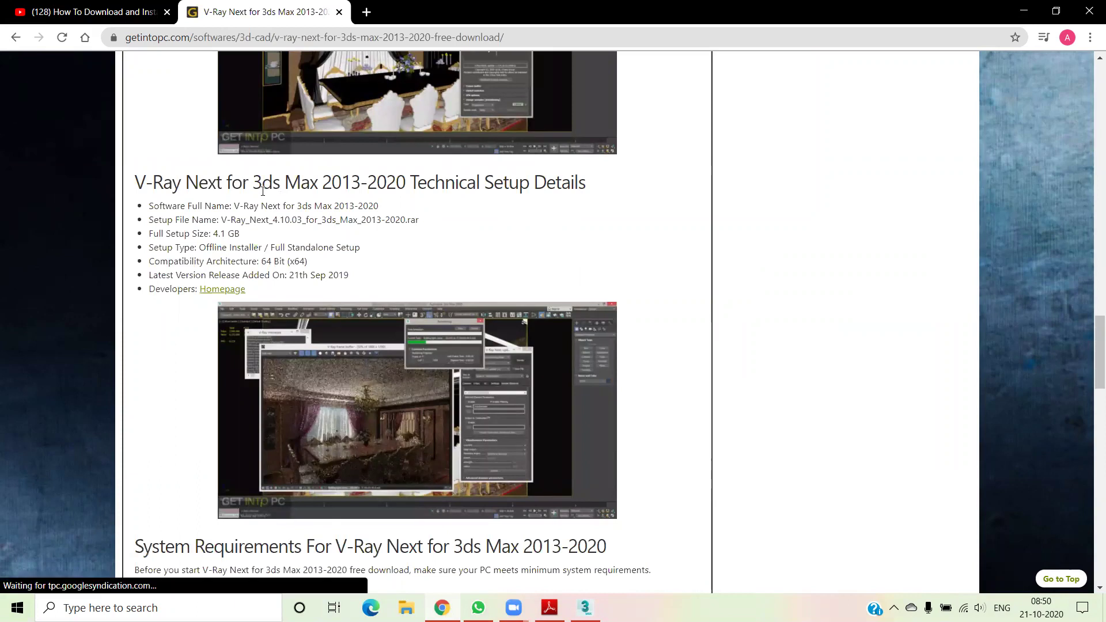
scroll(228, 178, down, 1)
scroll(398, 294, down, 1)
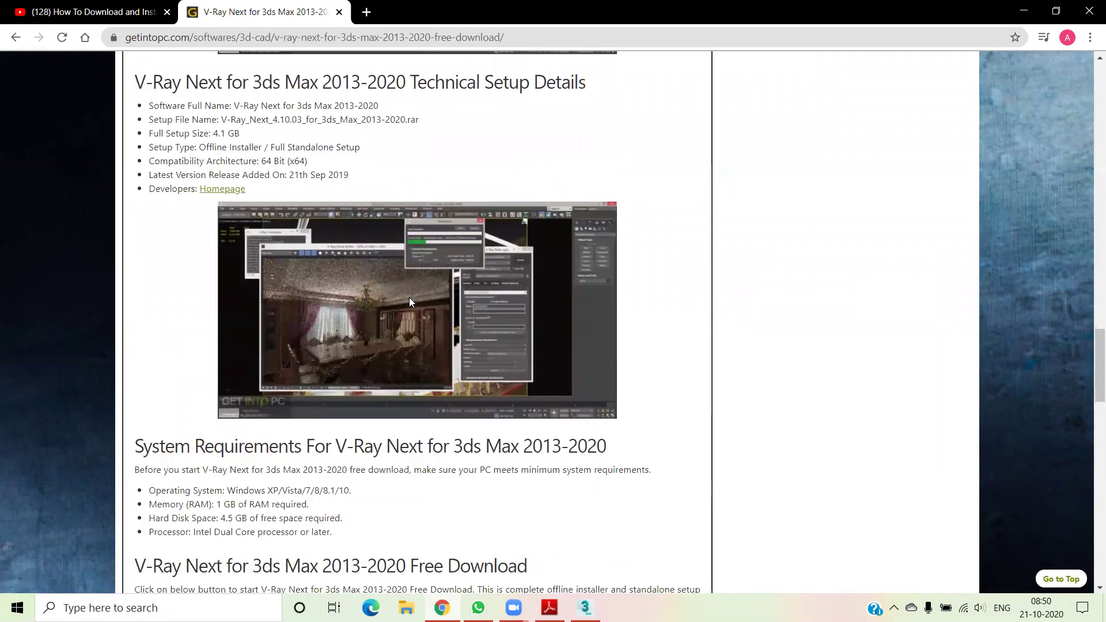
scroll(409, 297, down, 5)
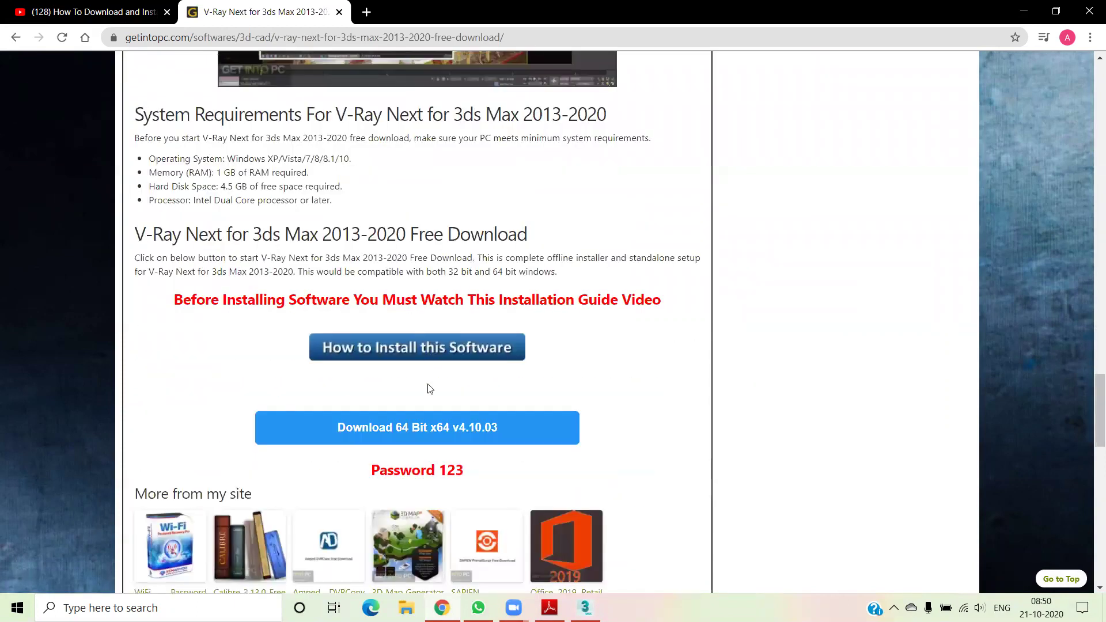
scroll(429, 389, down, 1)
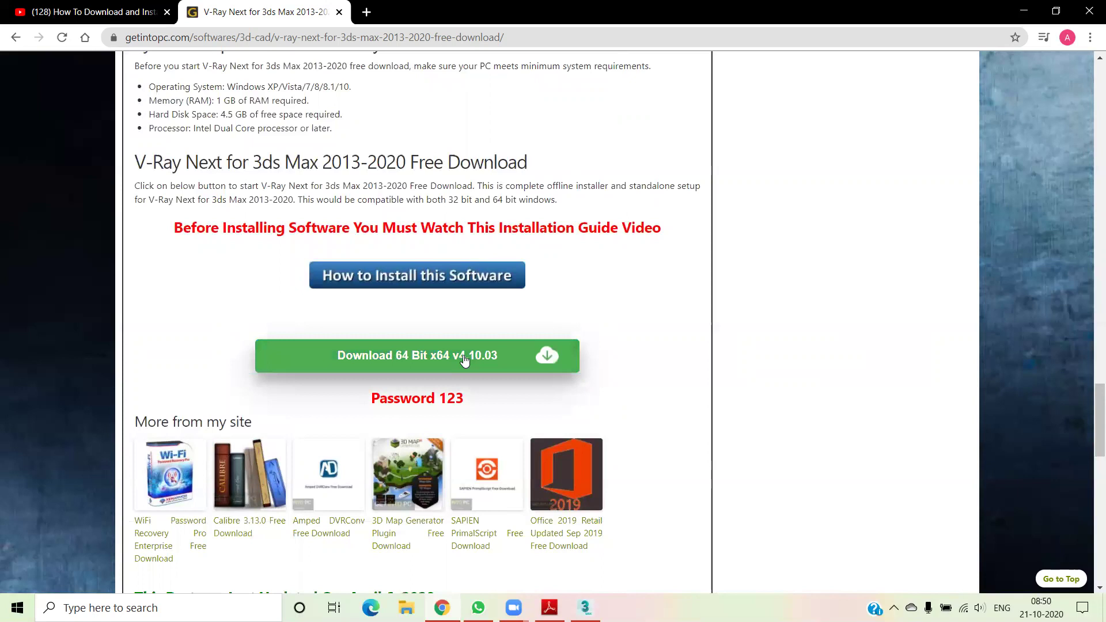
mouse_move(416, 355)
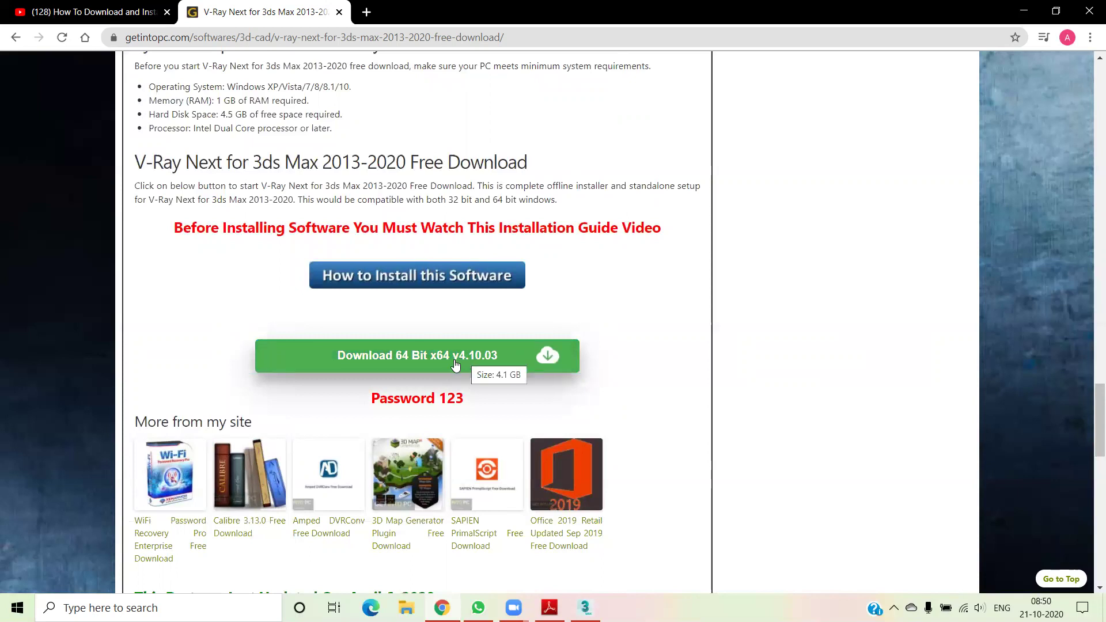
Highlight the 1 GB memory requirement in the article, then clear the highlight
click(456, 369)
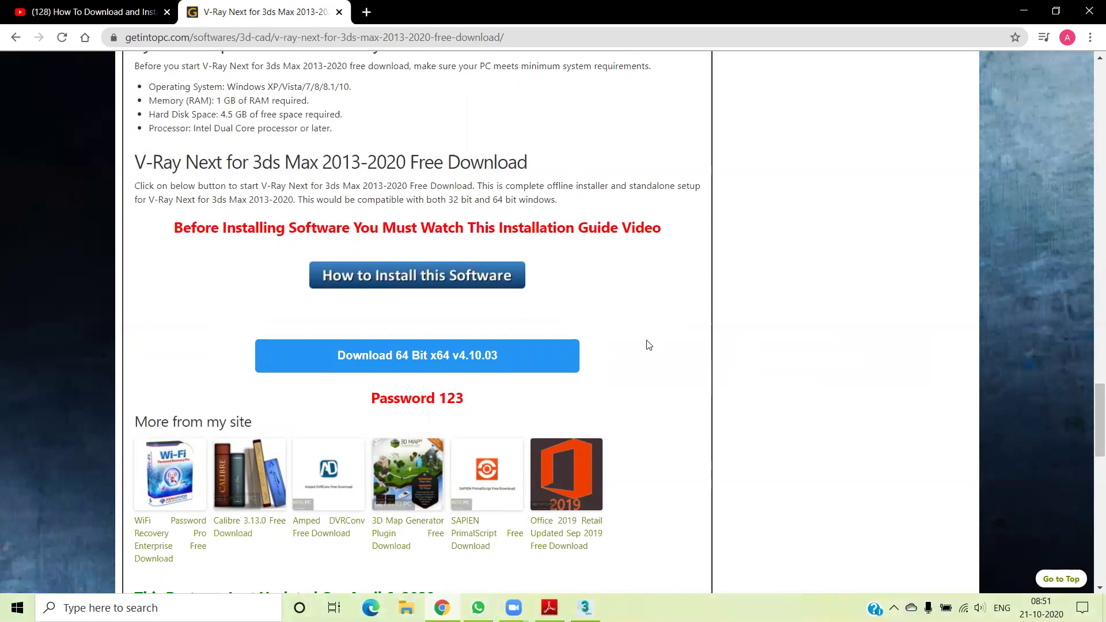
scroll(674, 340, down, 5)
scroll(707, 344, up, 7)
scroll(710, 343, up, 8)
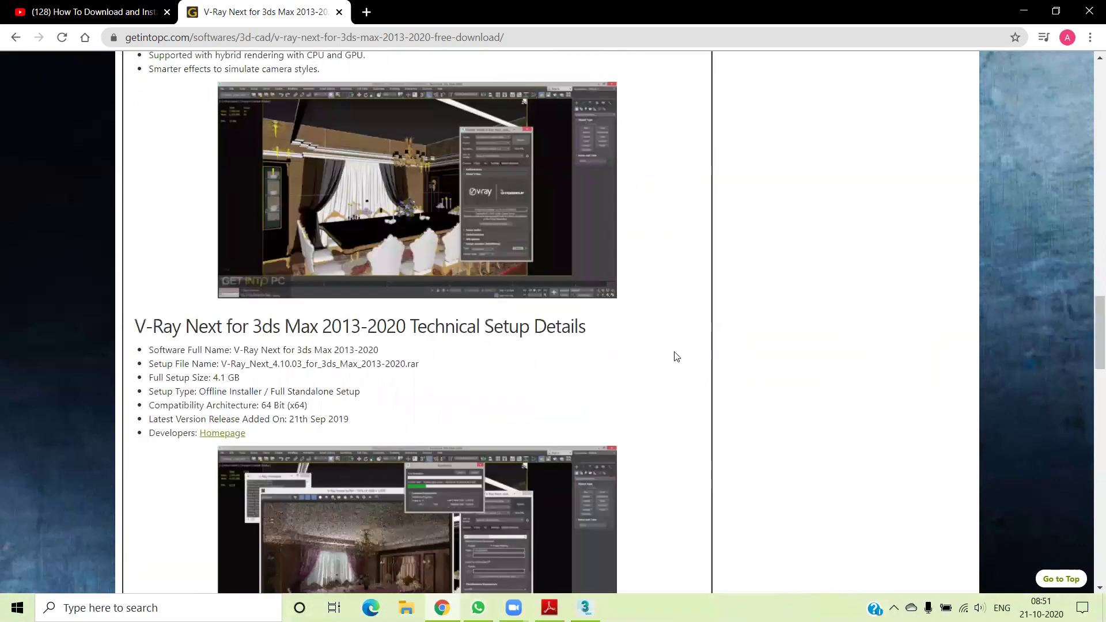
scroll(677, 356, down, 4)
scroll(677, 356, down, 1)
scroll(677, 356, down, 2)
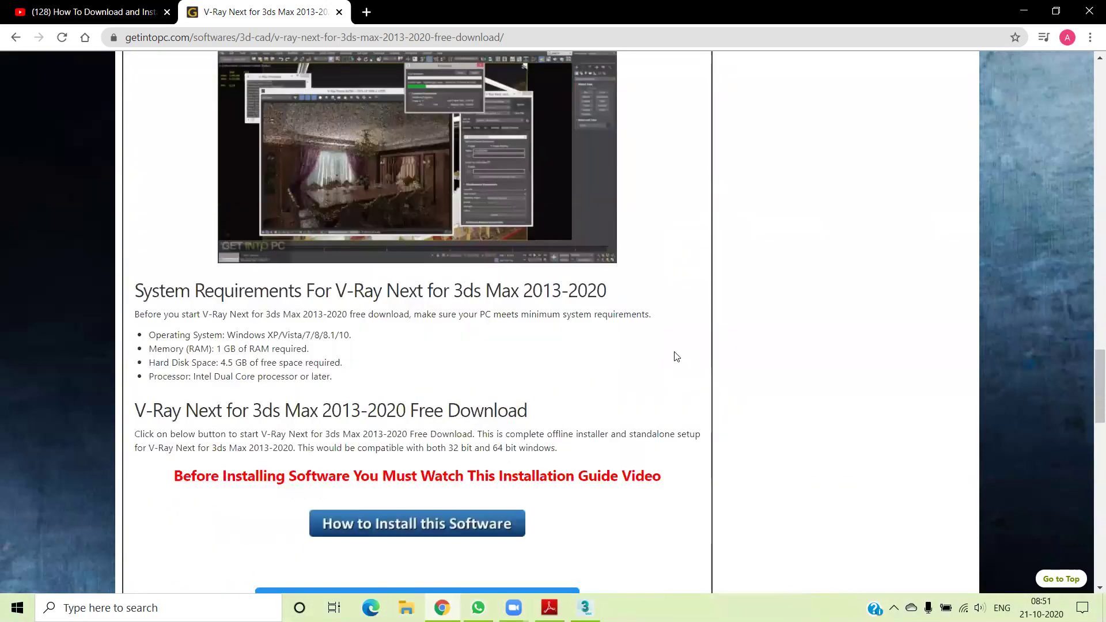
scroll(677, 356, down, 1)
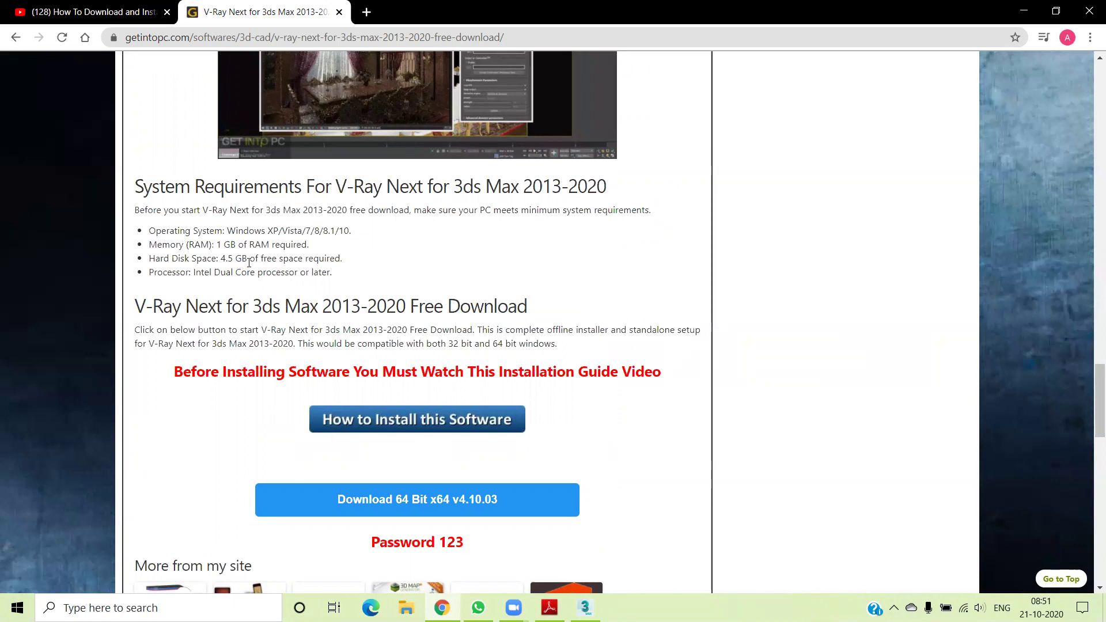
drag(236, 244, 214, 244)
click(443, 256)
Scroll back up and close the banner ad below the title image
scroll(667, 306, up, 3)
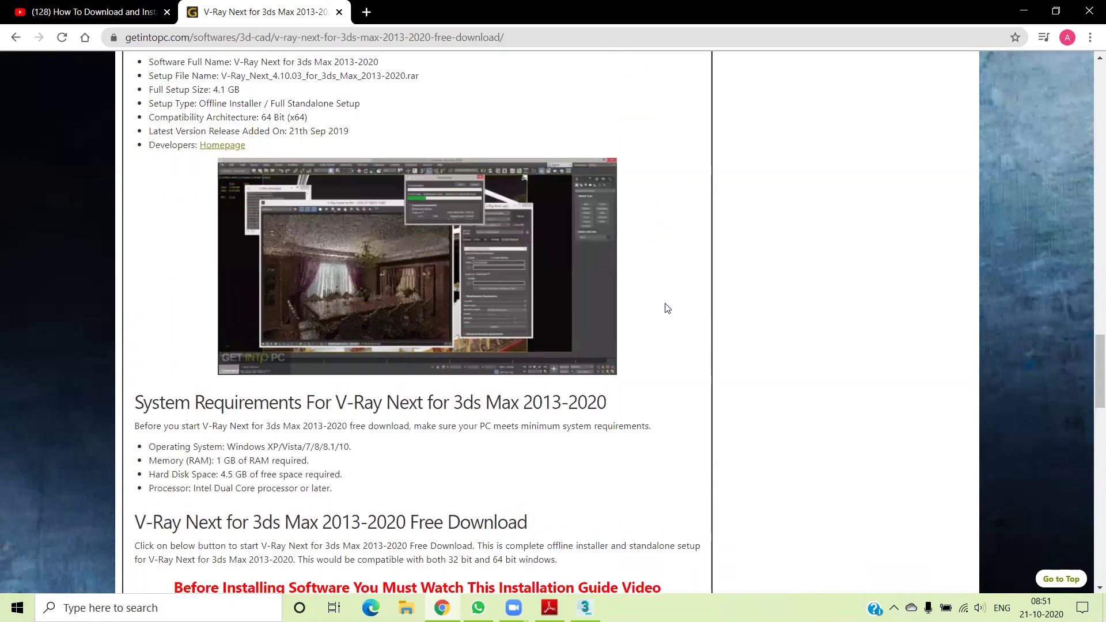
scroll(645, 333, up, 3)
scroll(654, 329, up, 5)
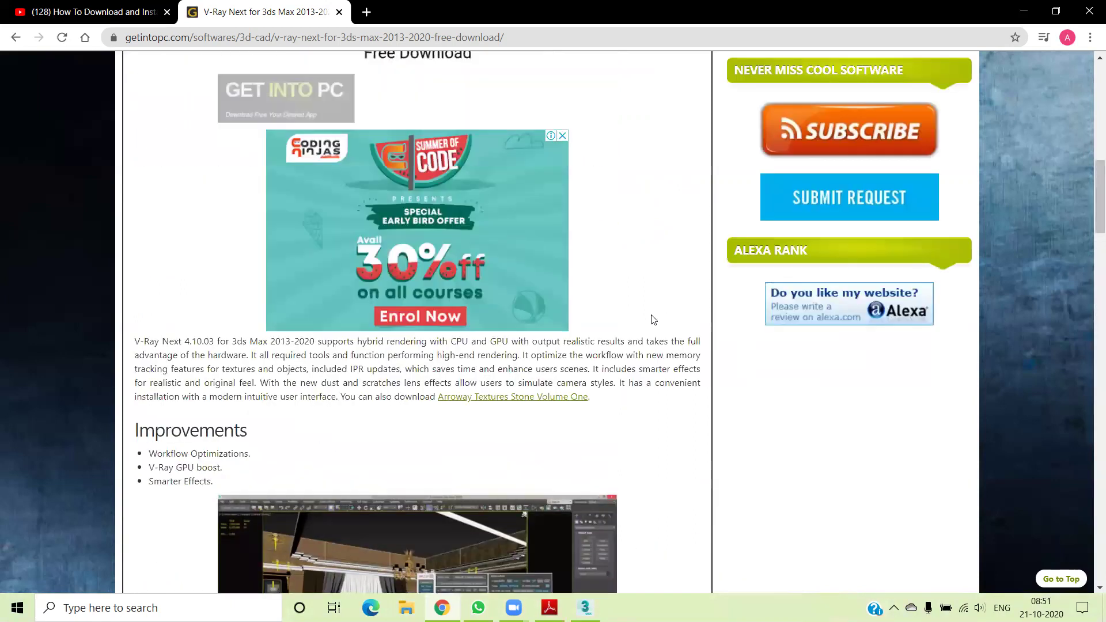
scroll(650, 319, up, 5)
scroll(650, 319, up, 5)
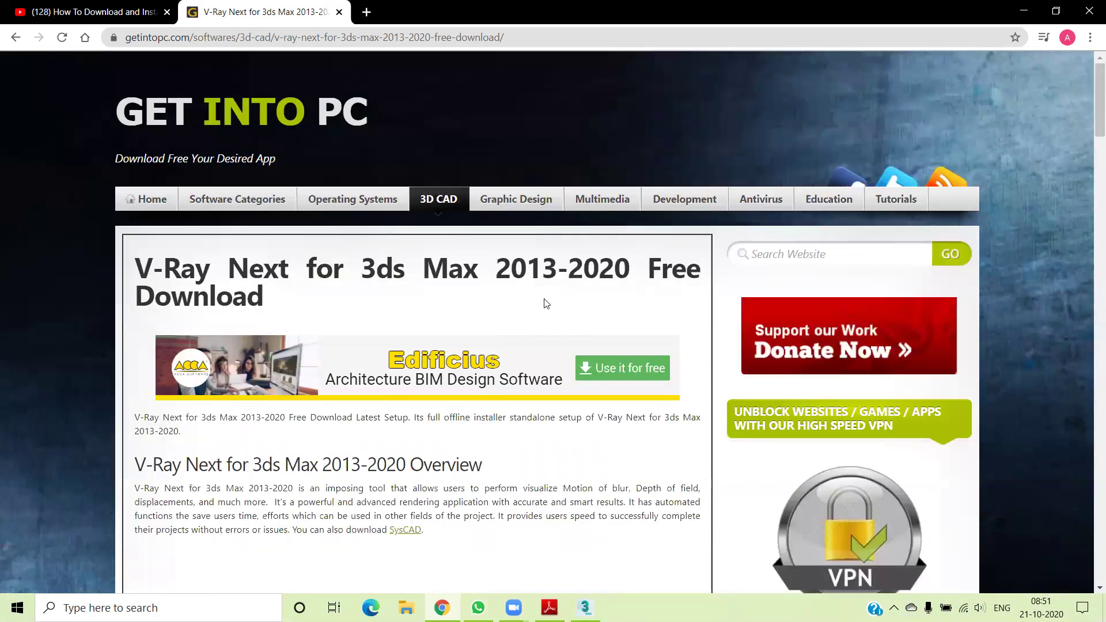
scroll(546, 304, down, 5)
scroll(571, 314, down, 3)
scroll(615, 336, down, 1)
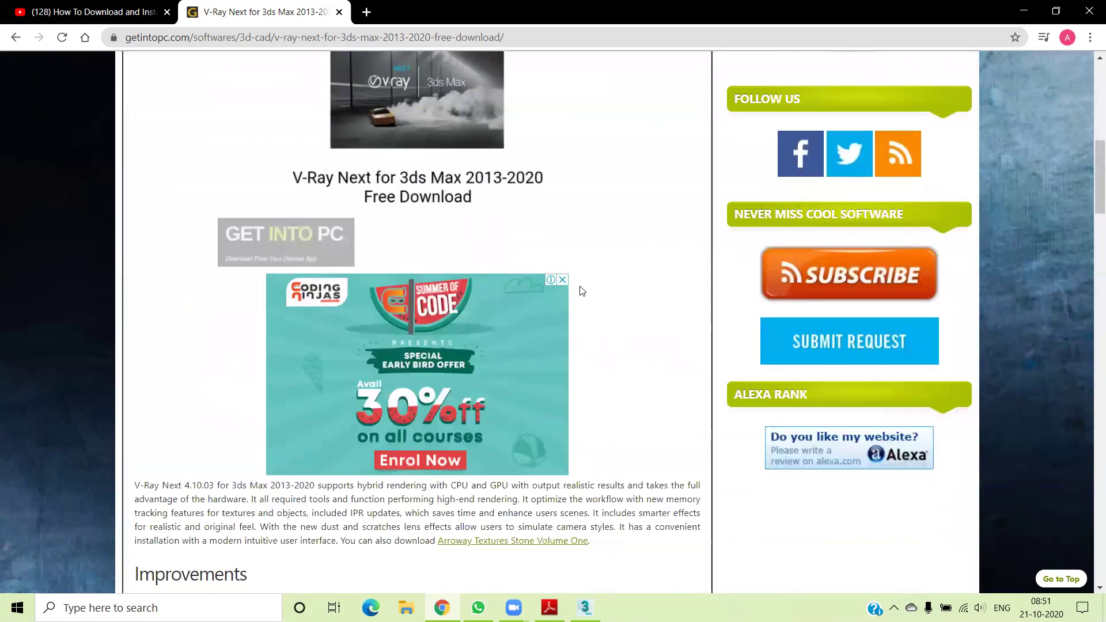
click(562, 282)
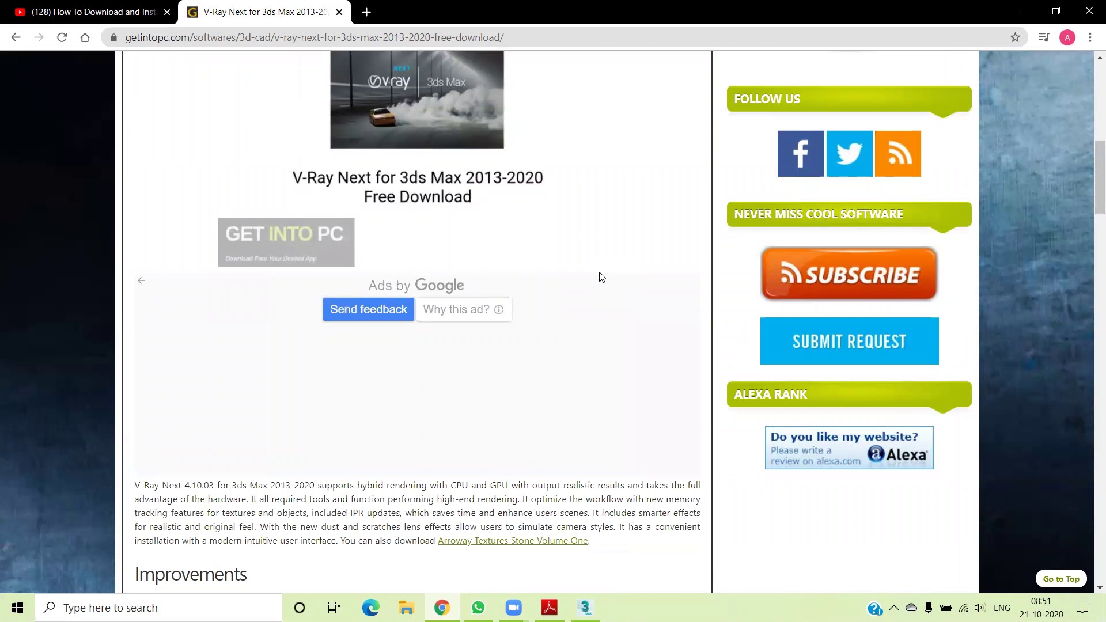
Highlight the 2013-2020 version range in the article title
scroll(612, 286, down, 7)
scroll(620, 329, down, 8)
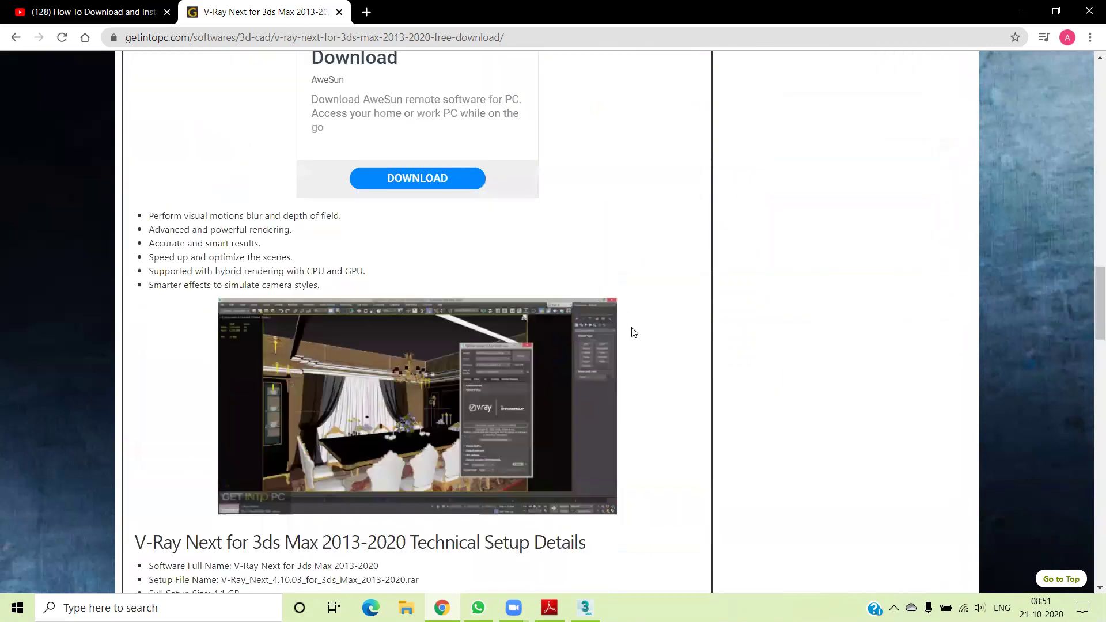
scroll(634, 332, down, 5)
scroll(647, 353, down, 5)
scroll(650, 346, down, 6)
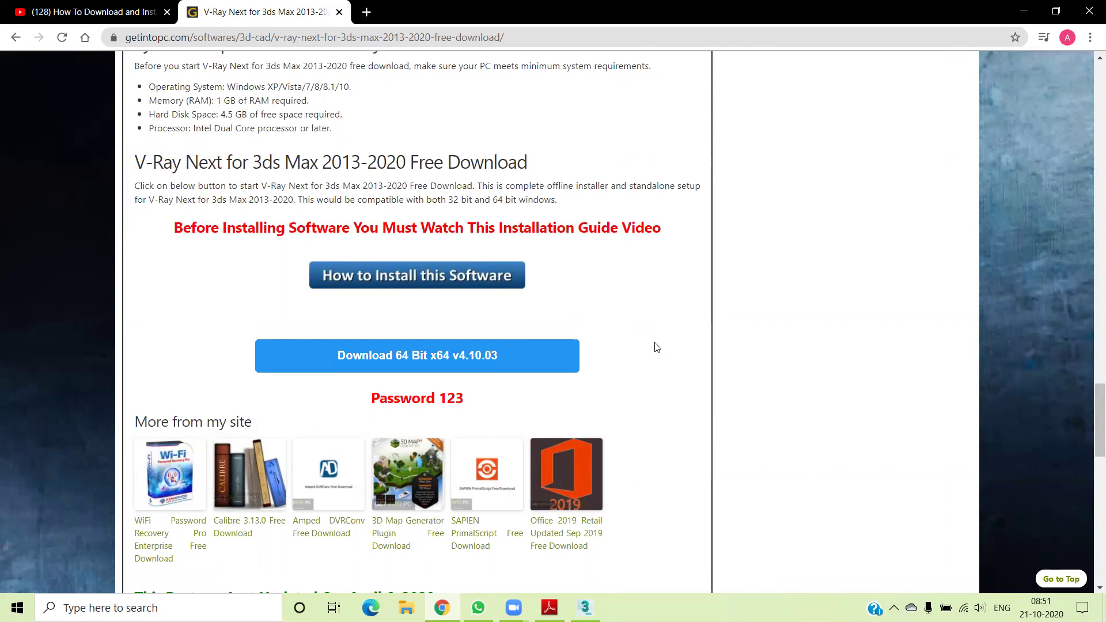
scroll(657, 347, up, 5)
scroll(649, 338, up, 5)
scroll(649, 334, up, 5)
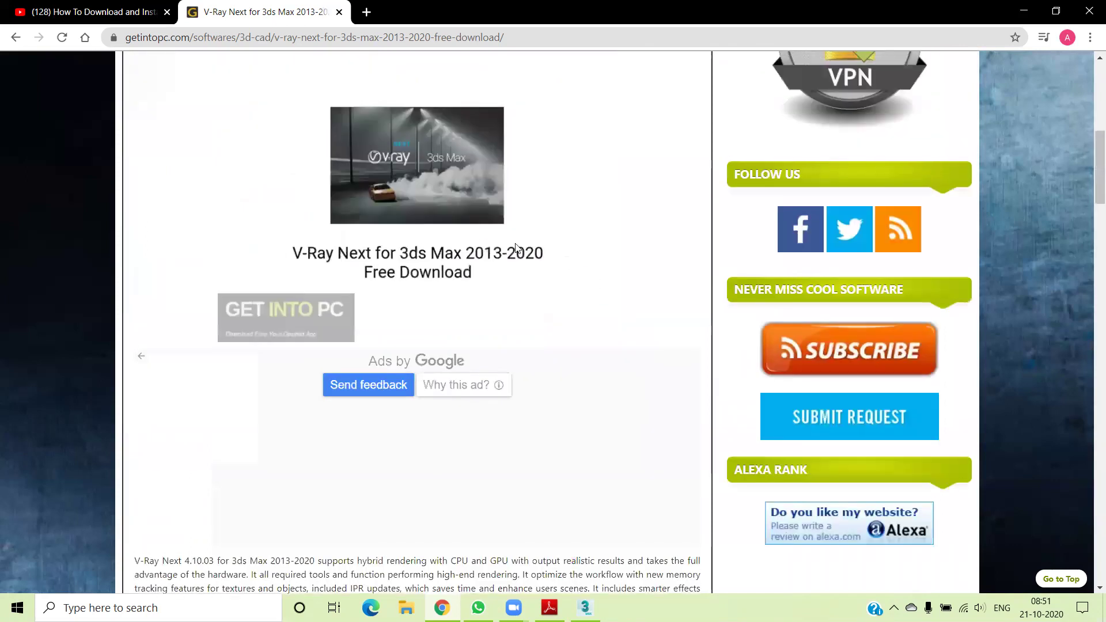
scroll(517, 248, up, 7)
drag(631, 195, 495, 196)
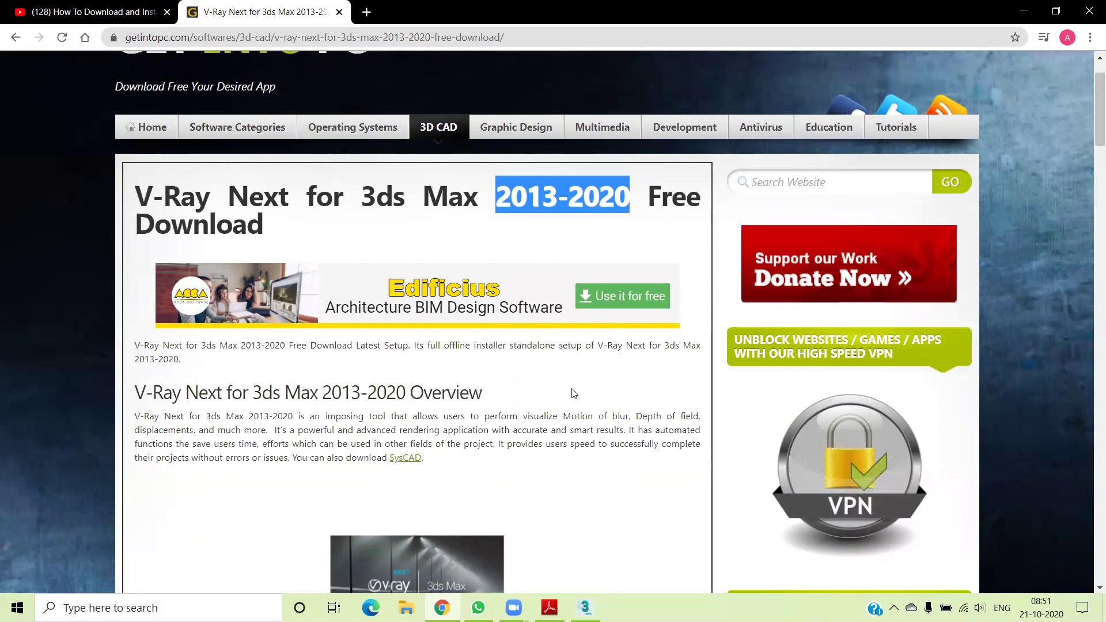
Scroll down to the Features section listing motion blur and hybrid CPU/GPU rendering
scroll(571, 382, down, 3)
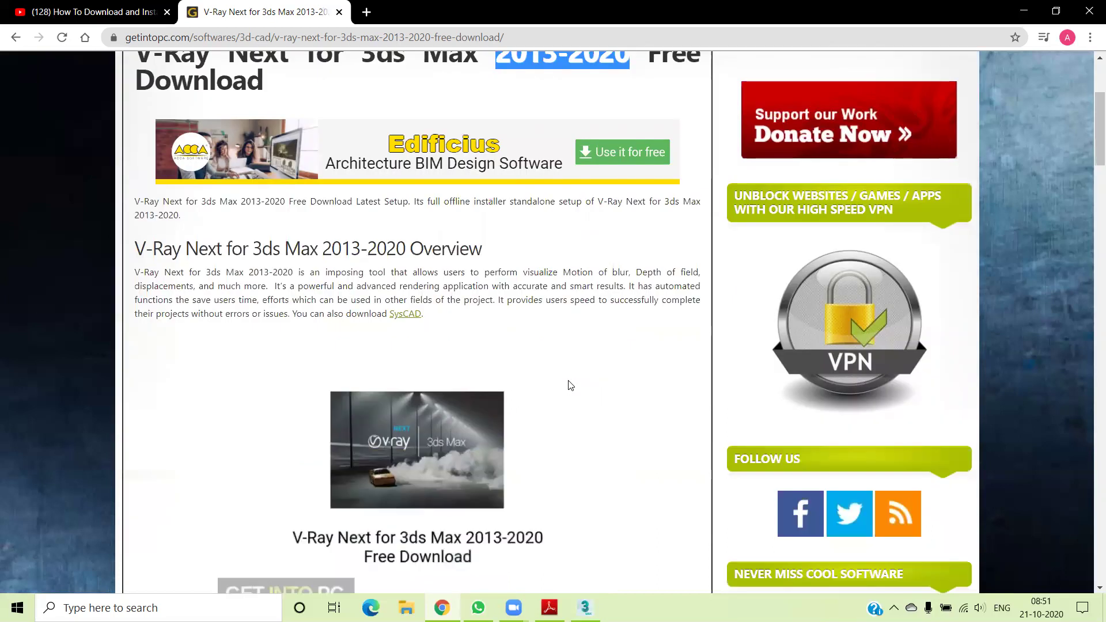
scroll(576, 375, down, 3)
scroll(592, 370, down, 3)
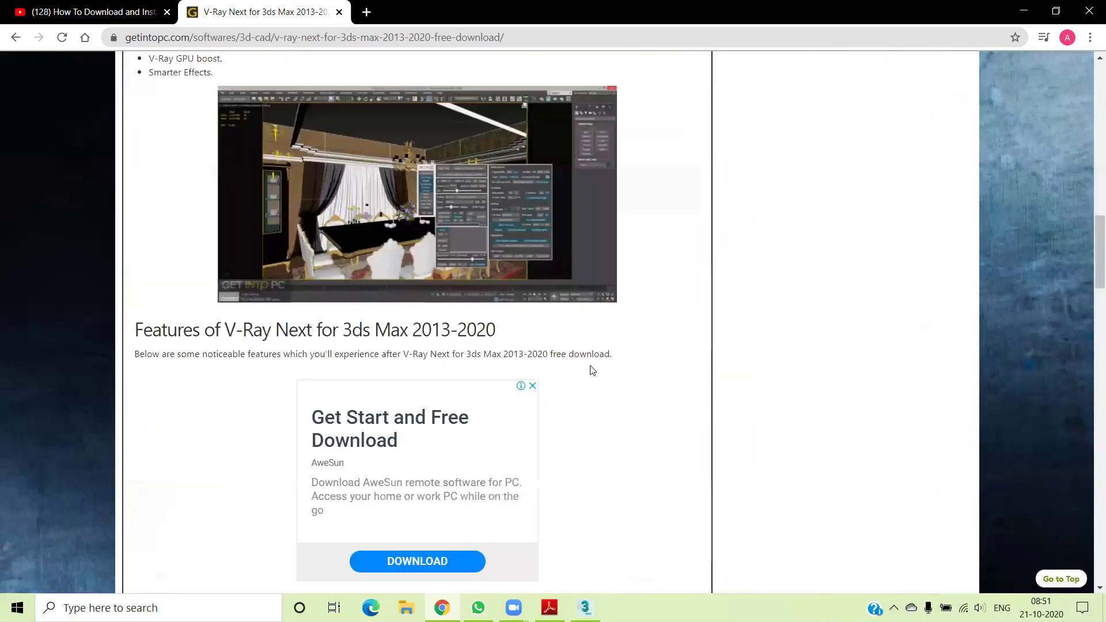
scroll(576, 403, down, 3)
scroll(680, 413, down, 3)
scroll(691, 398, up, 6)
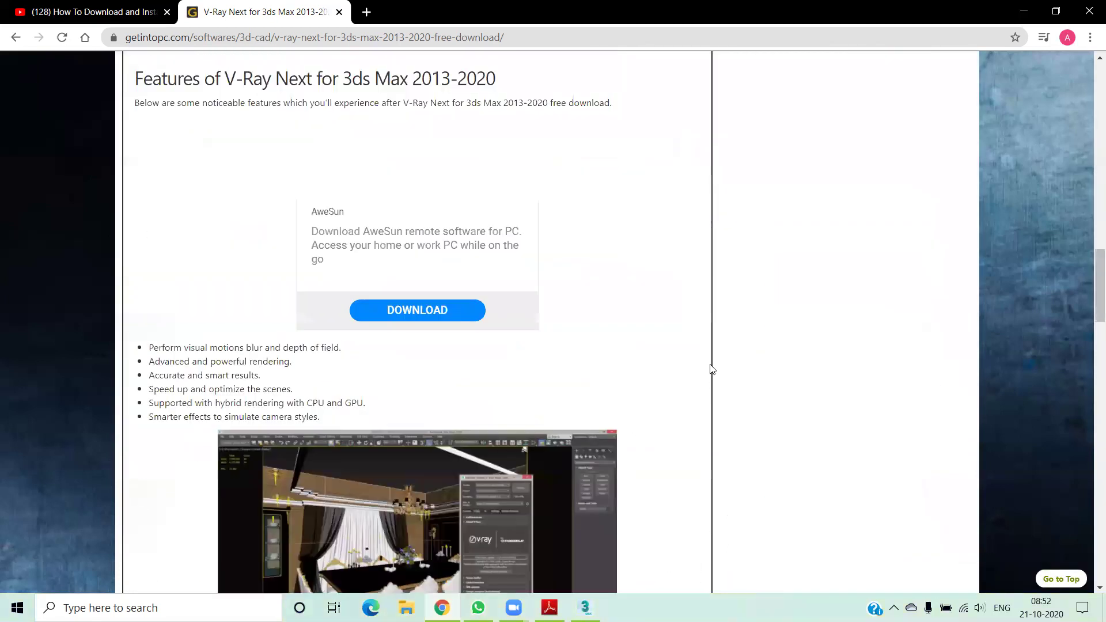
scroll(711, 370, up, 10)
Search Get Into PC for 'sketup' and scroll through the SketchUp results
click(803, 254)
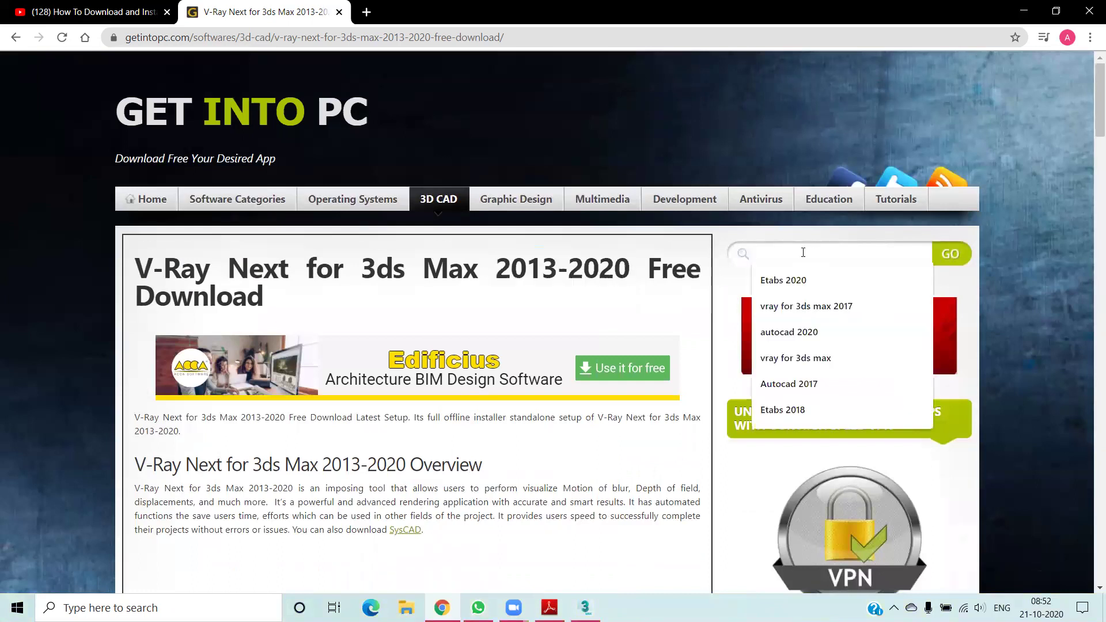
text(sk)
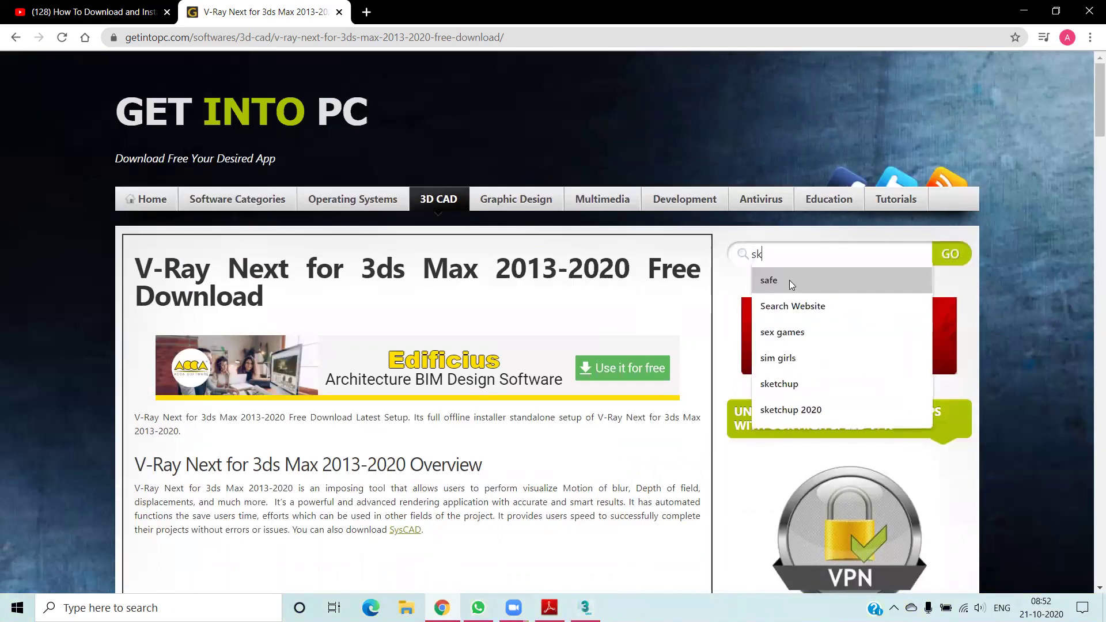
text(etup)
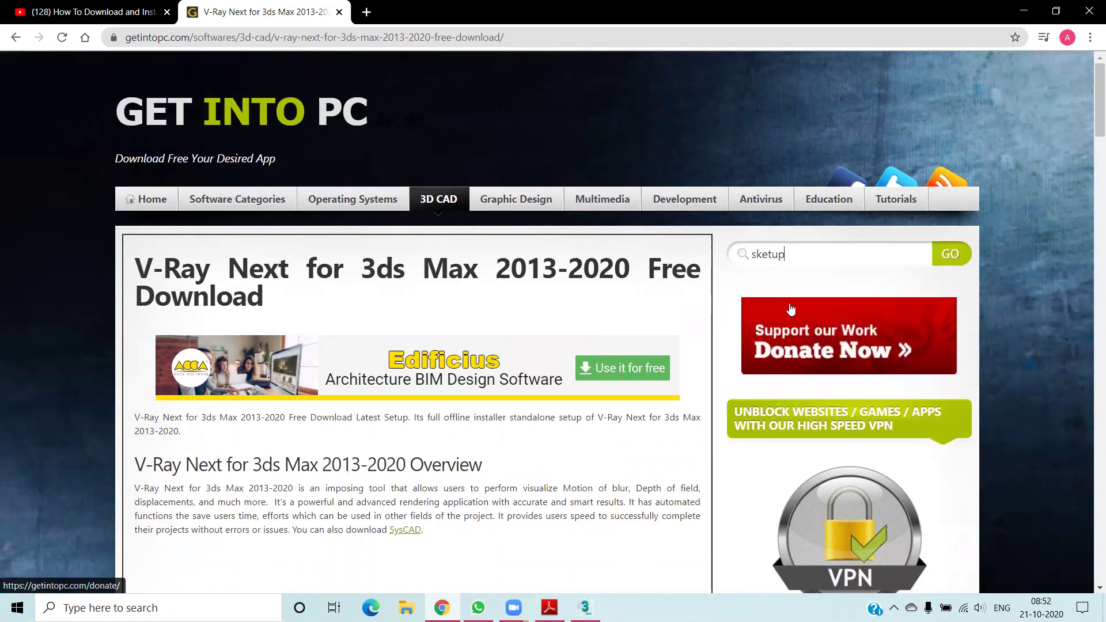
click(964, 255)
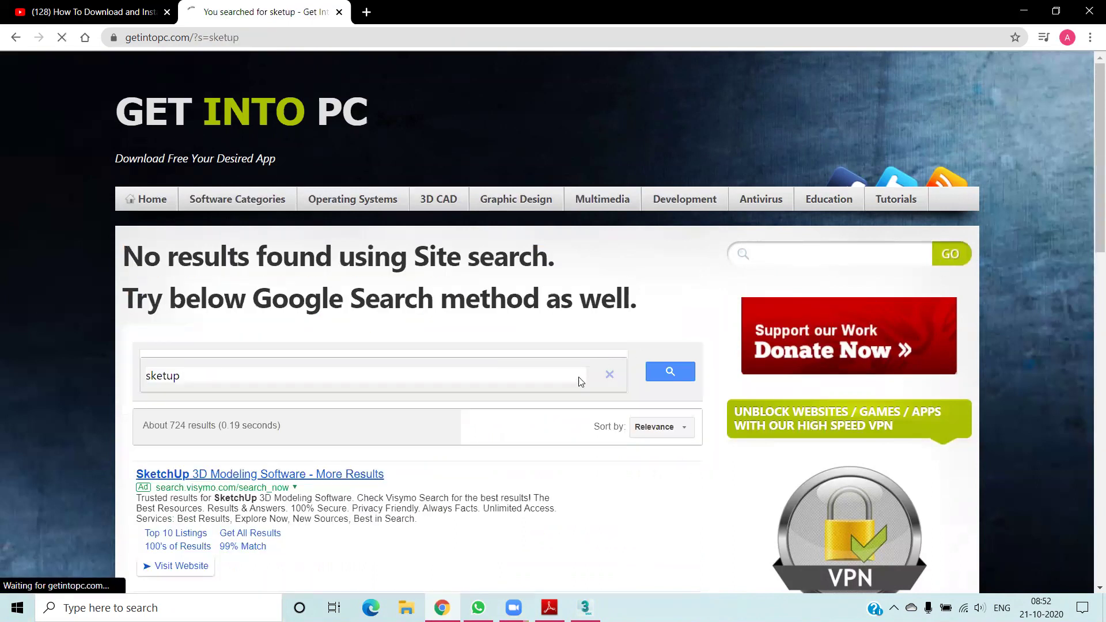
scroll(556, 419, down, 3)
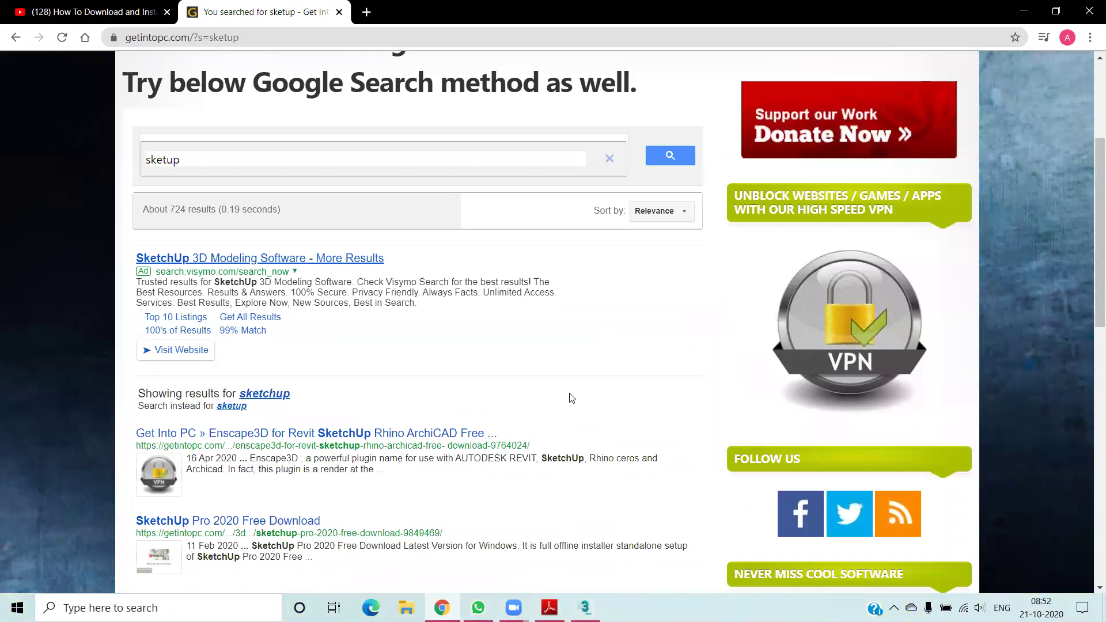
scroll(572, 397, down, 4)
scroll(571, 398, down, 2)
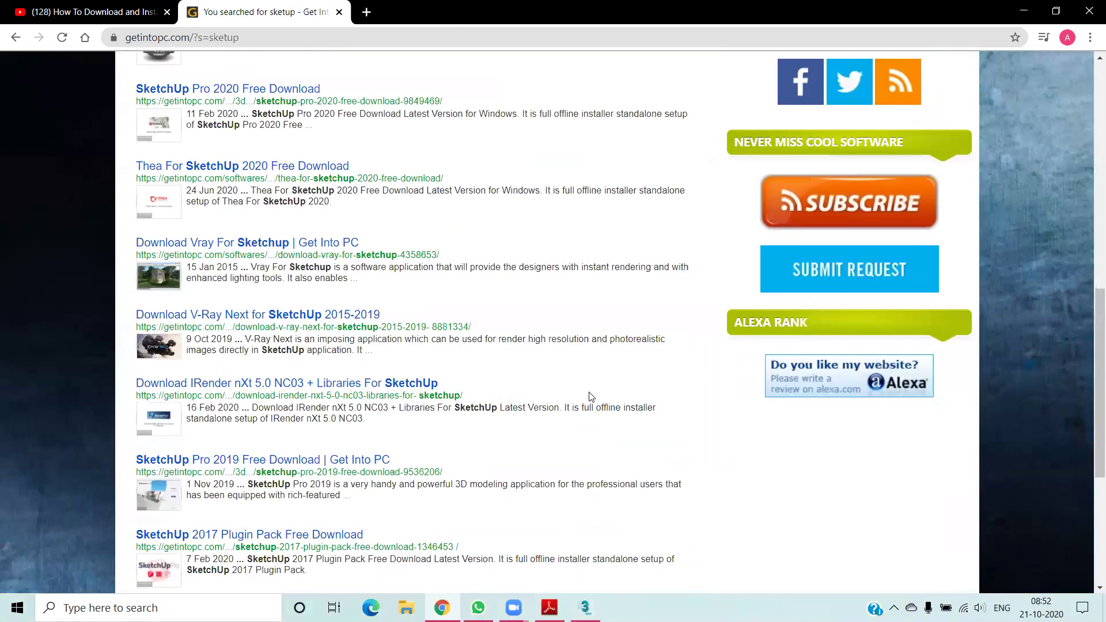
scroll(594, 393, up, 10)
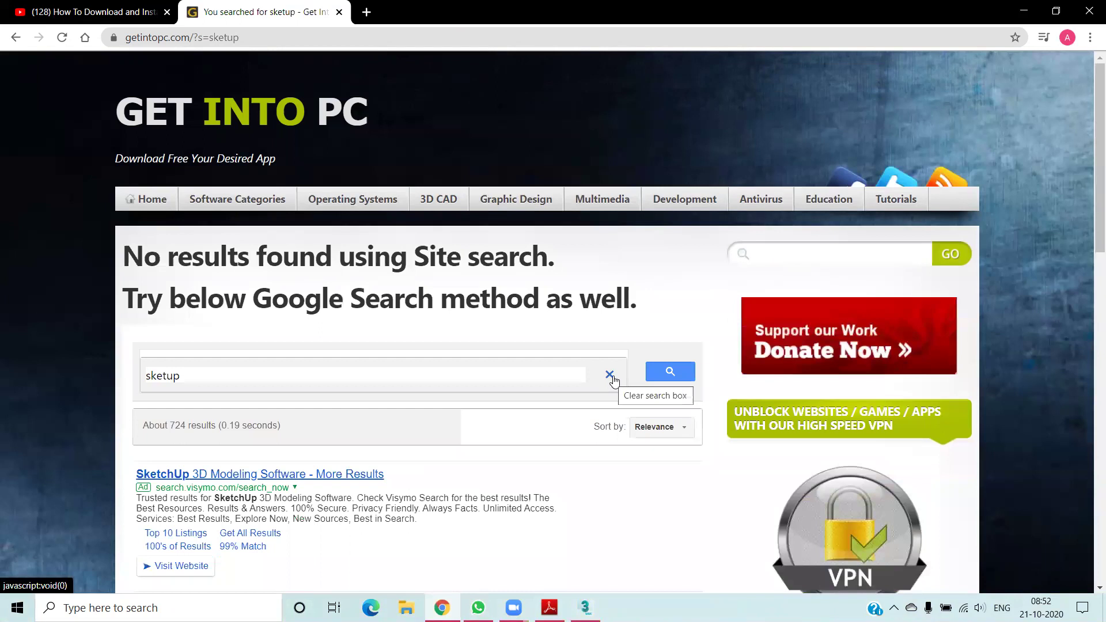
Dismiss the search suggestions and minimize Chrome to the desktop
click(829, 252)
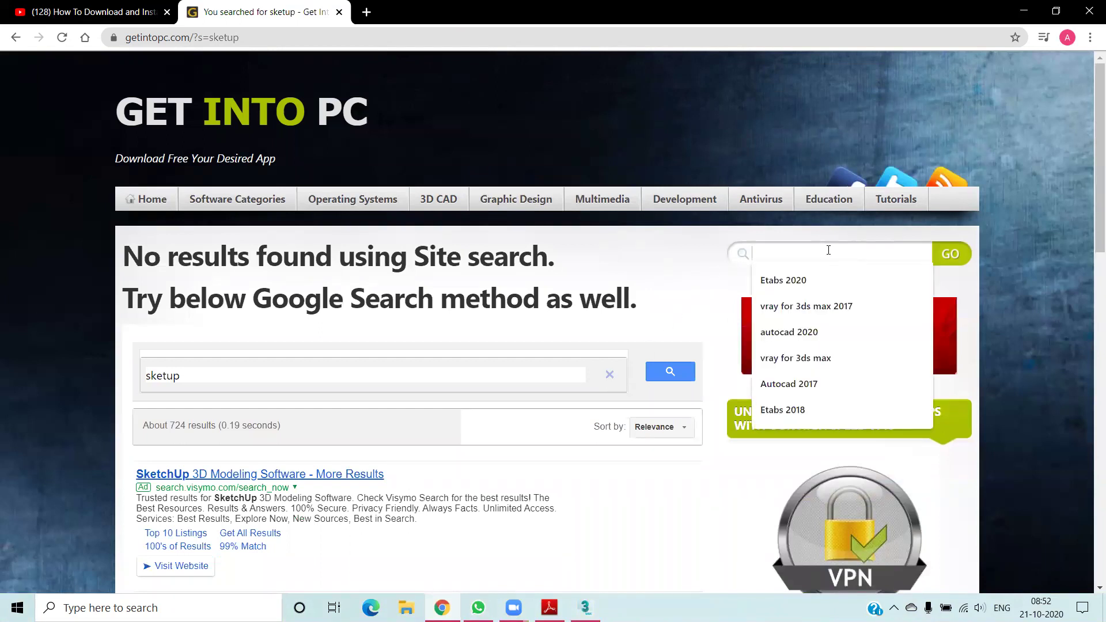
click(664, 268)
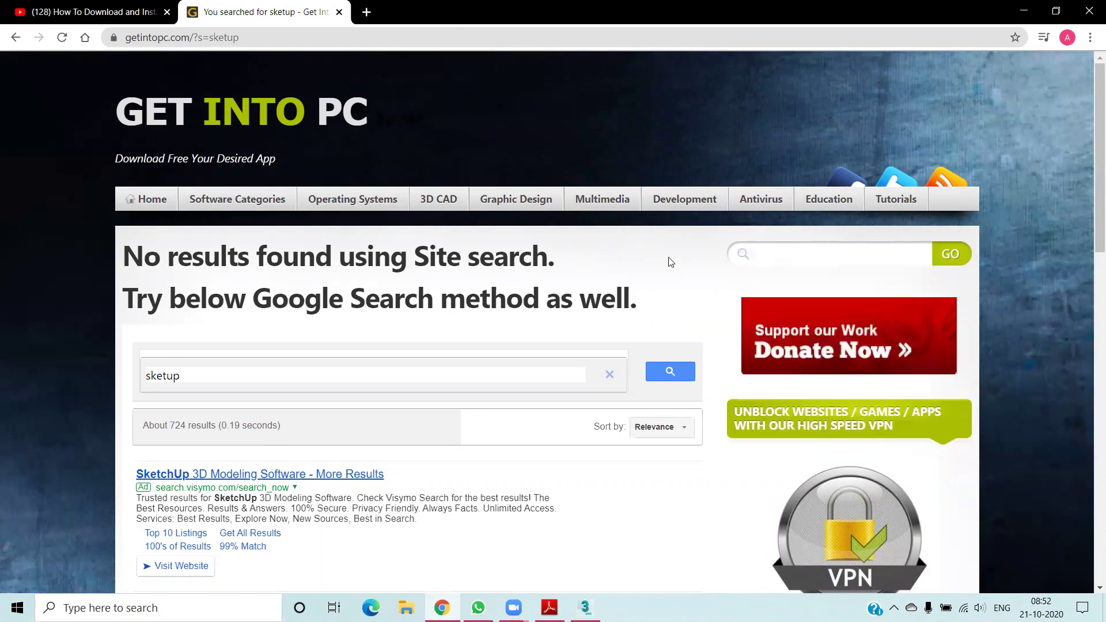
click(1024, 11)
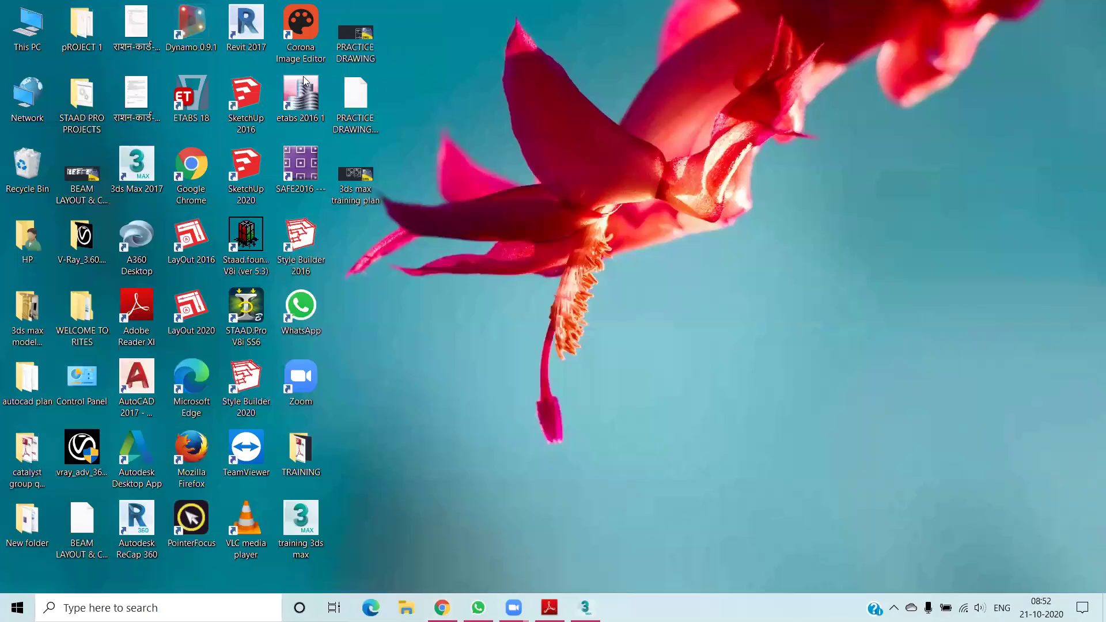
click(246, 106)
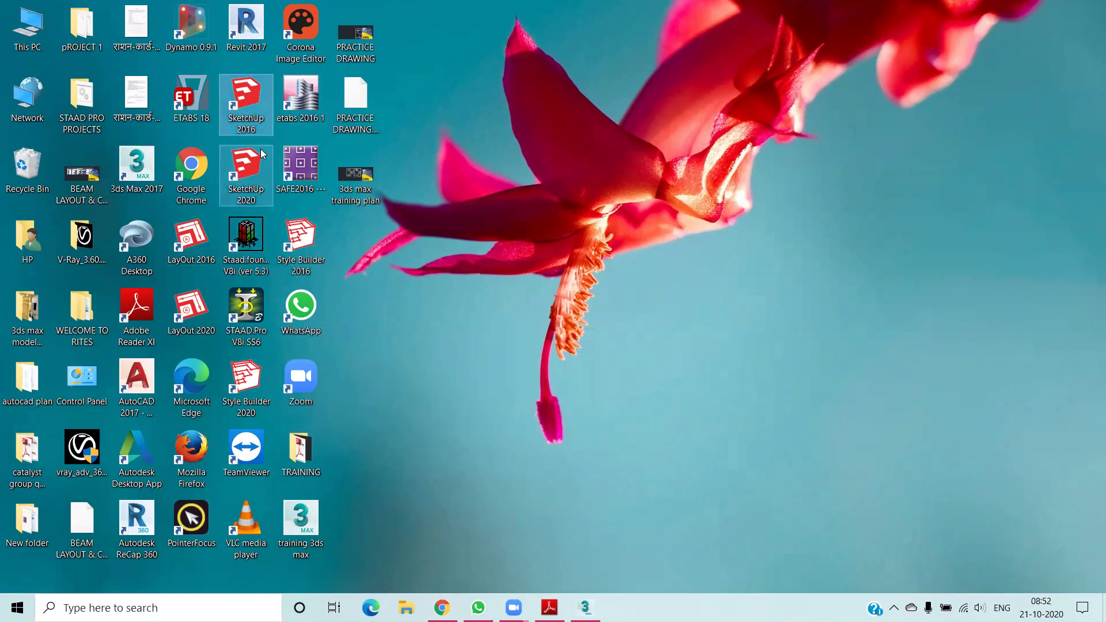
click(430, 288)
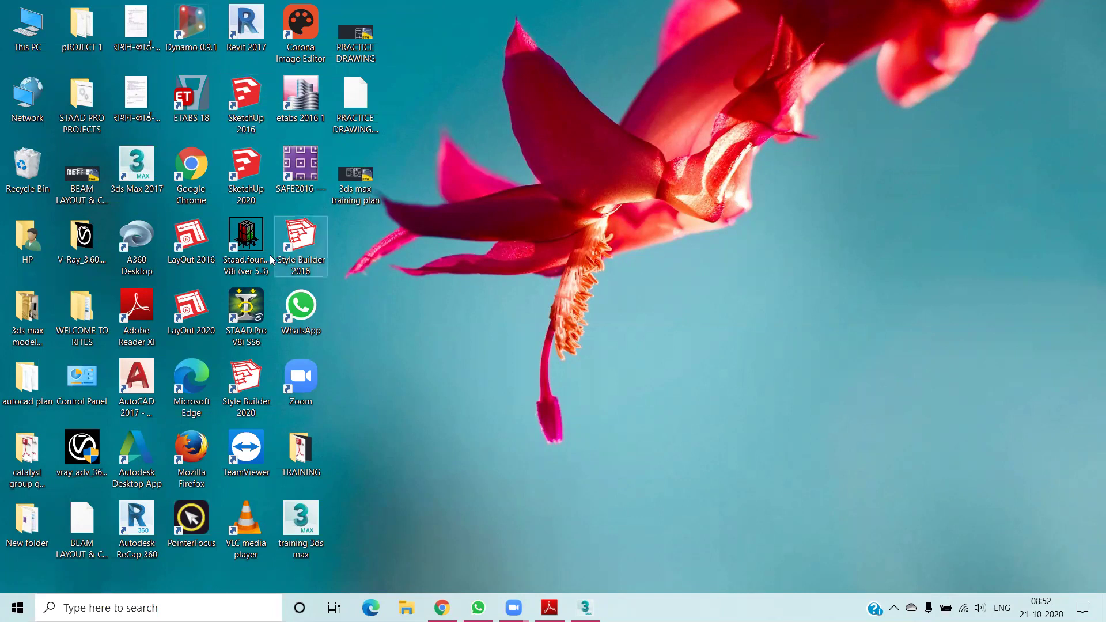
click(246, 173)
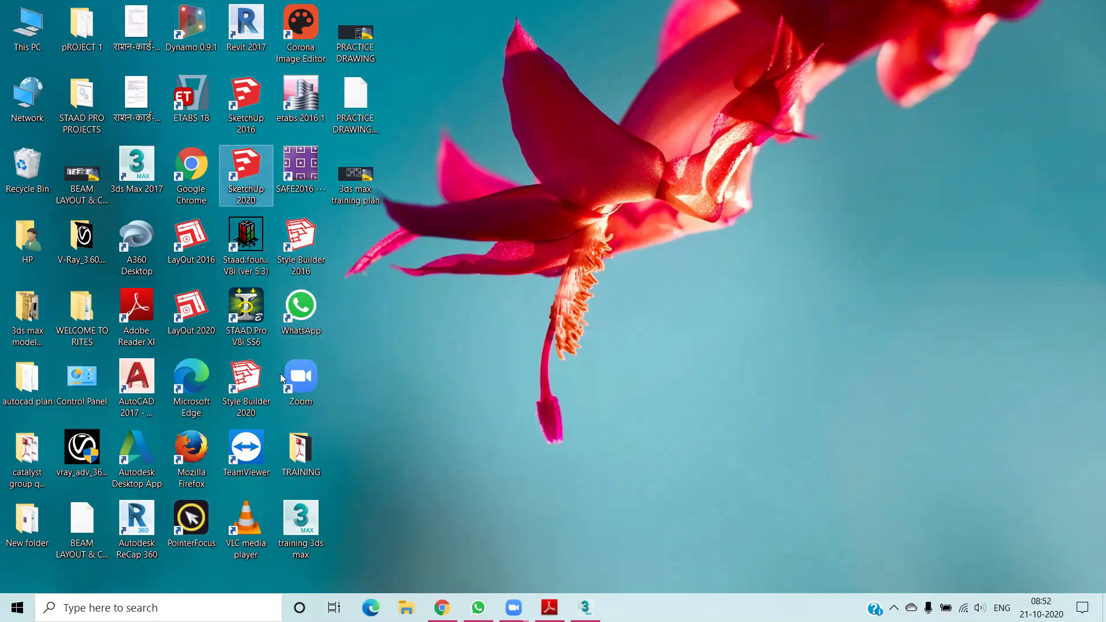